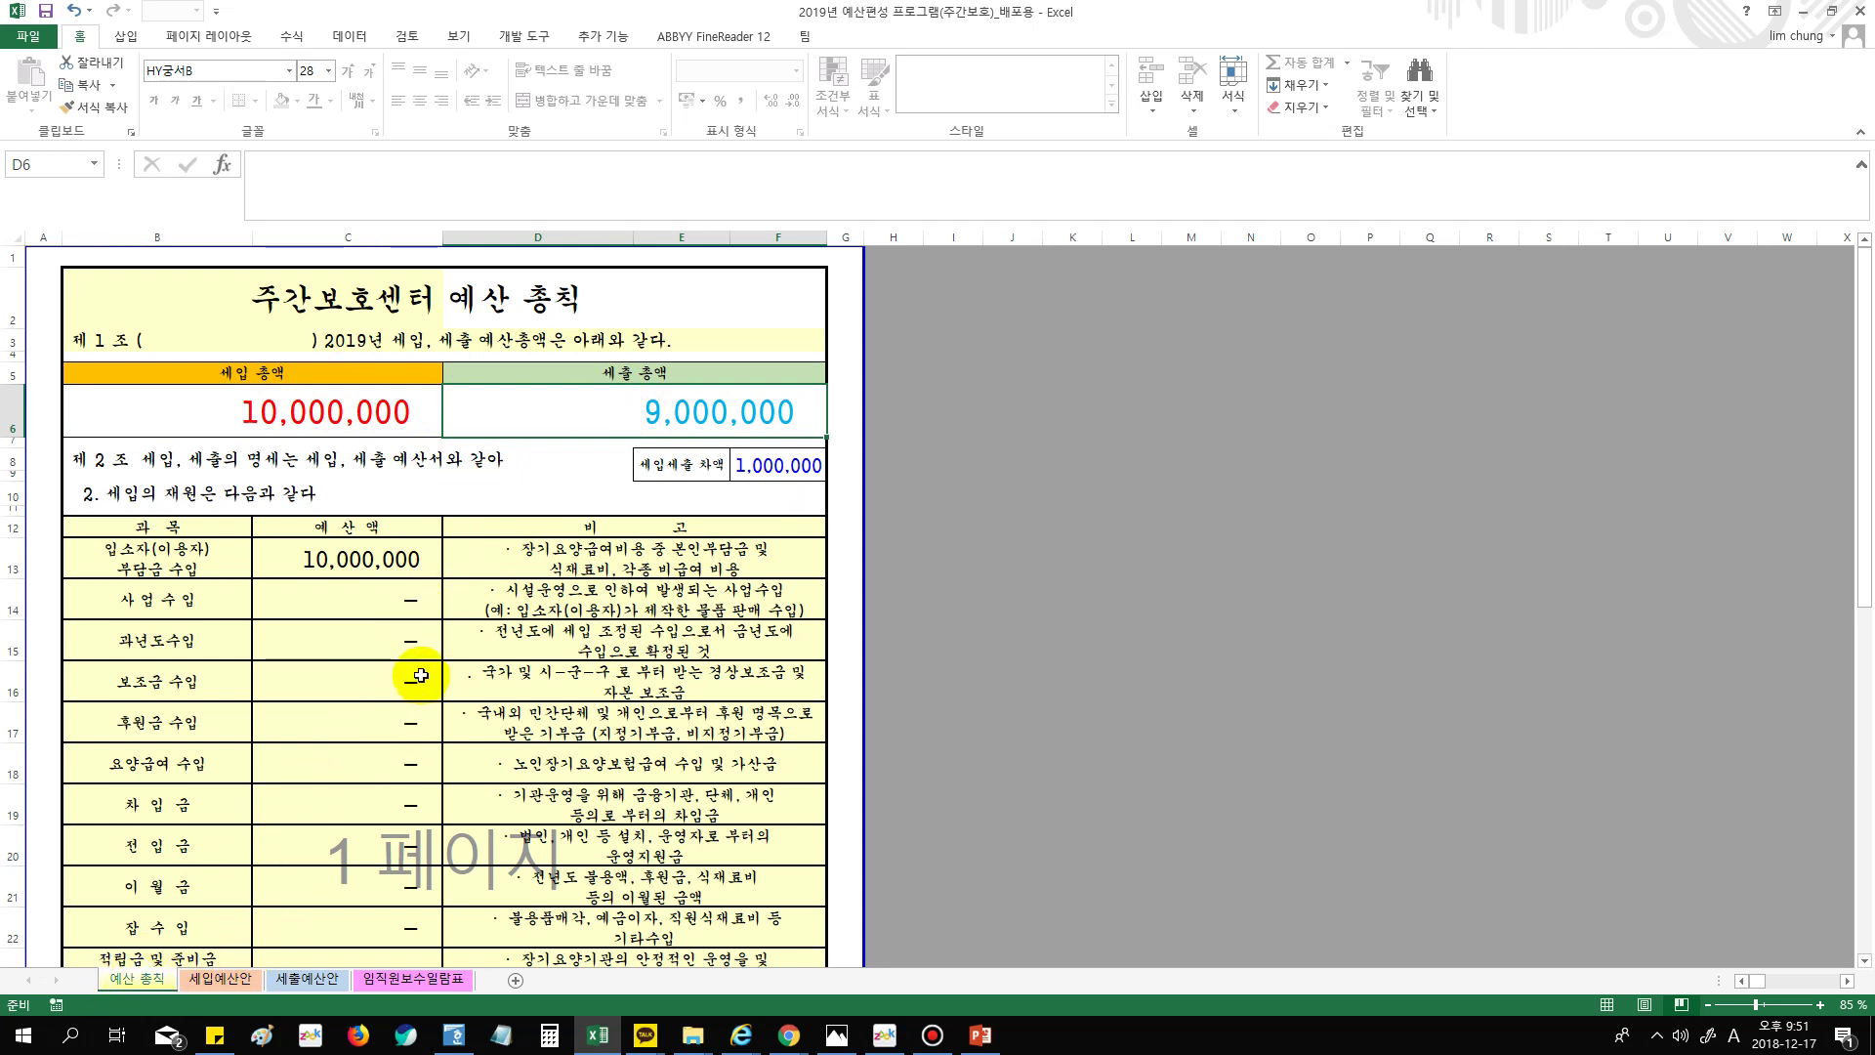
Compare the total revenue and total expenditure amounts on the 예산 총칙 sheet with the 세입세출 차액 cell
left_click(311, 408)
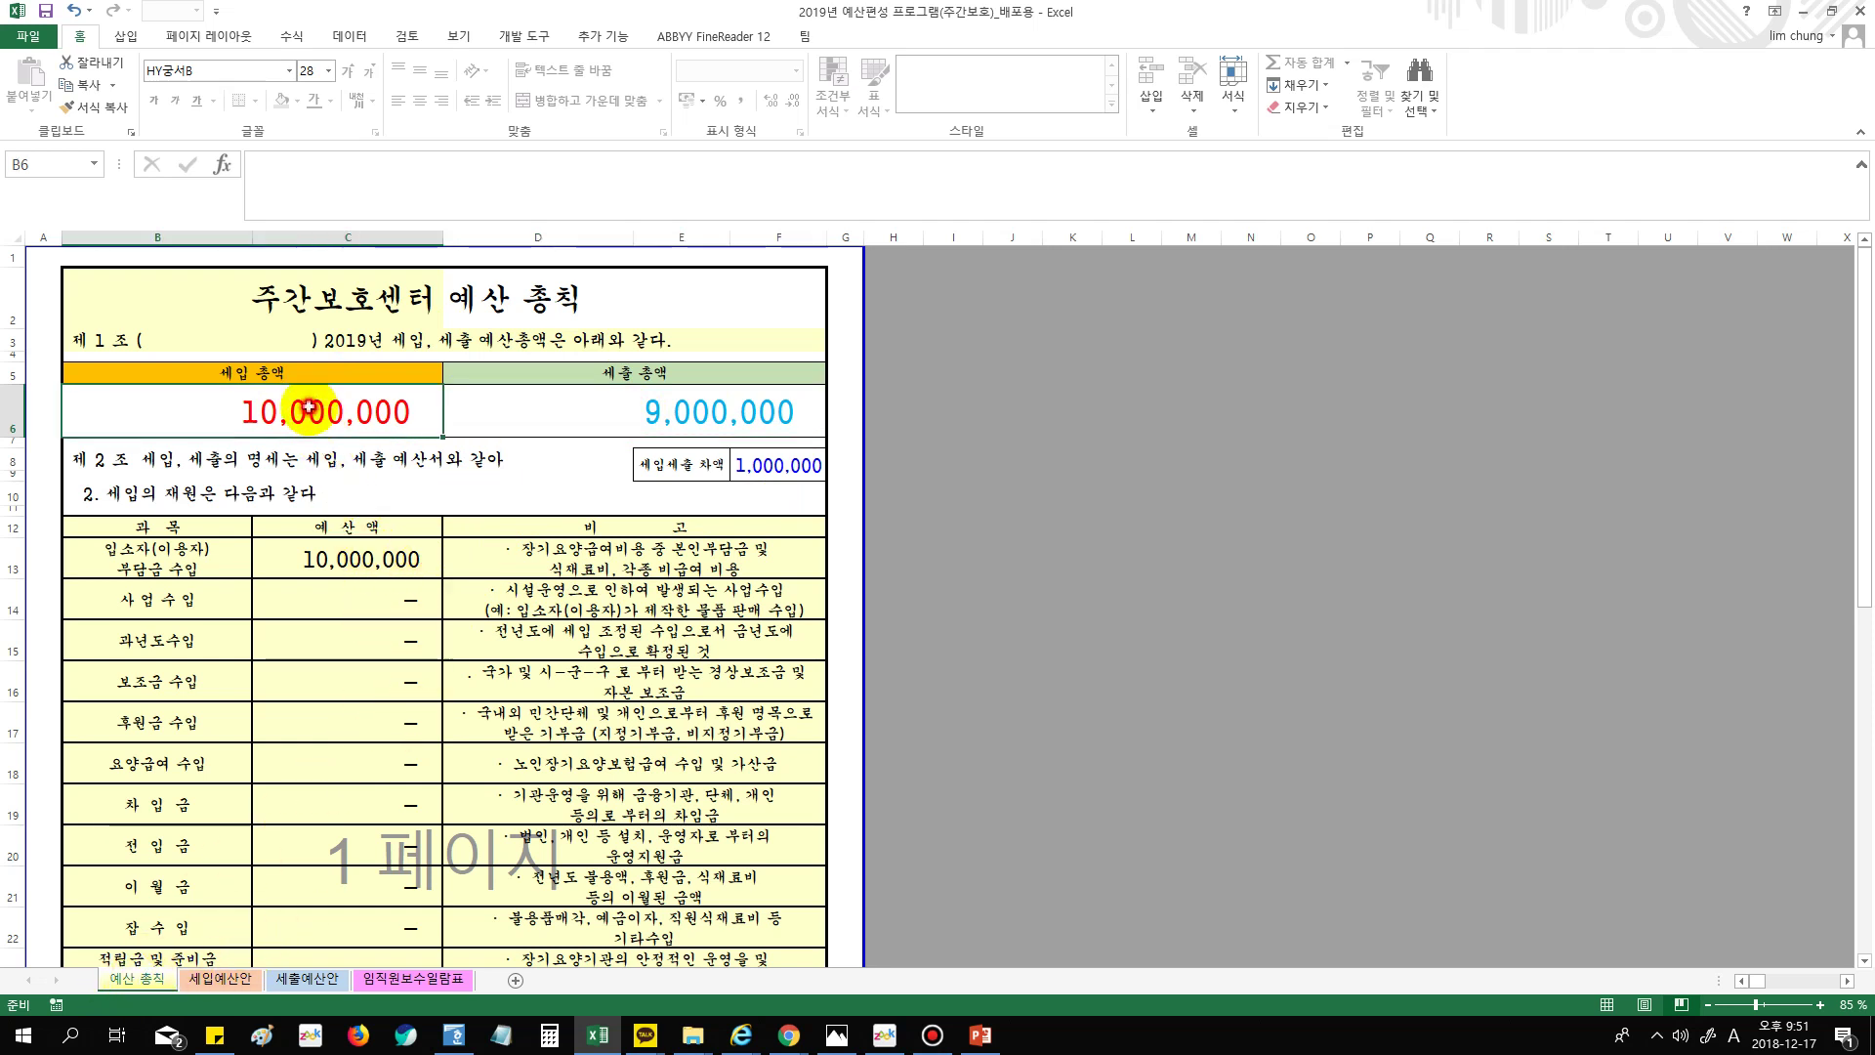
left_click(556, 409)
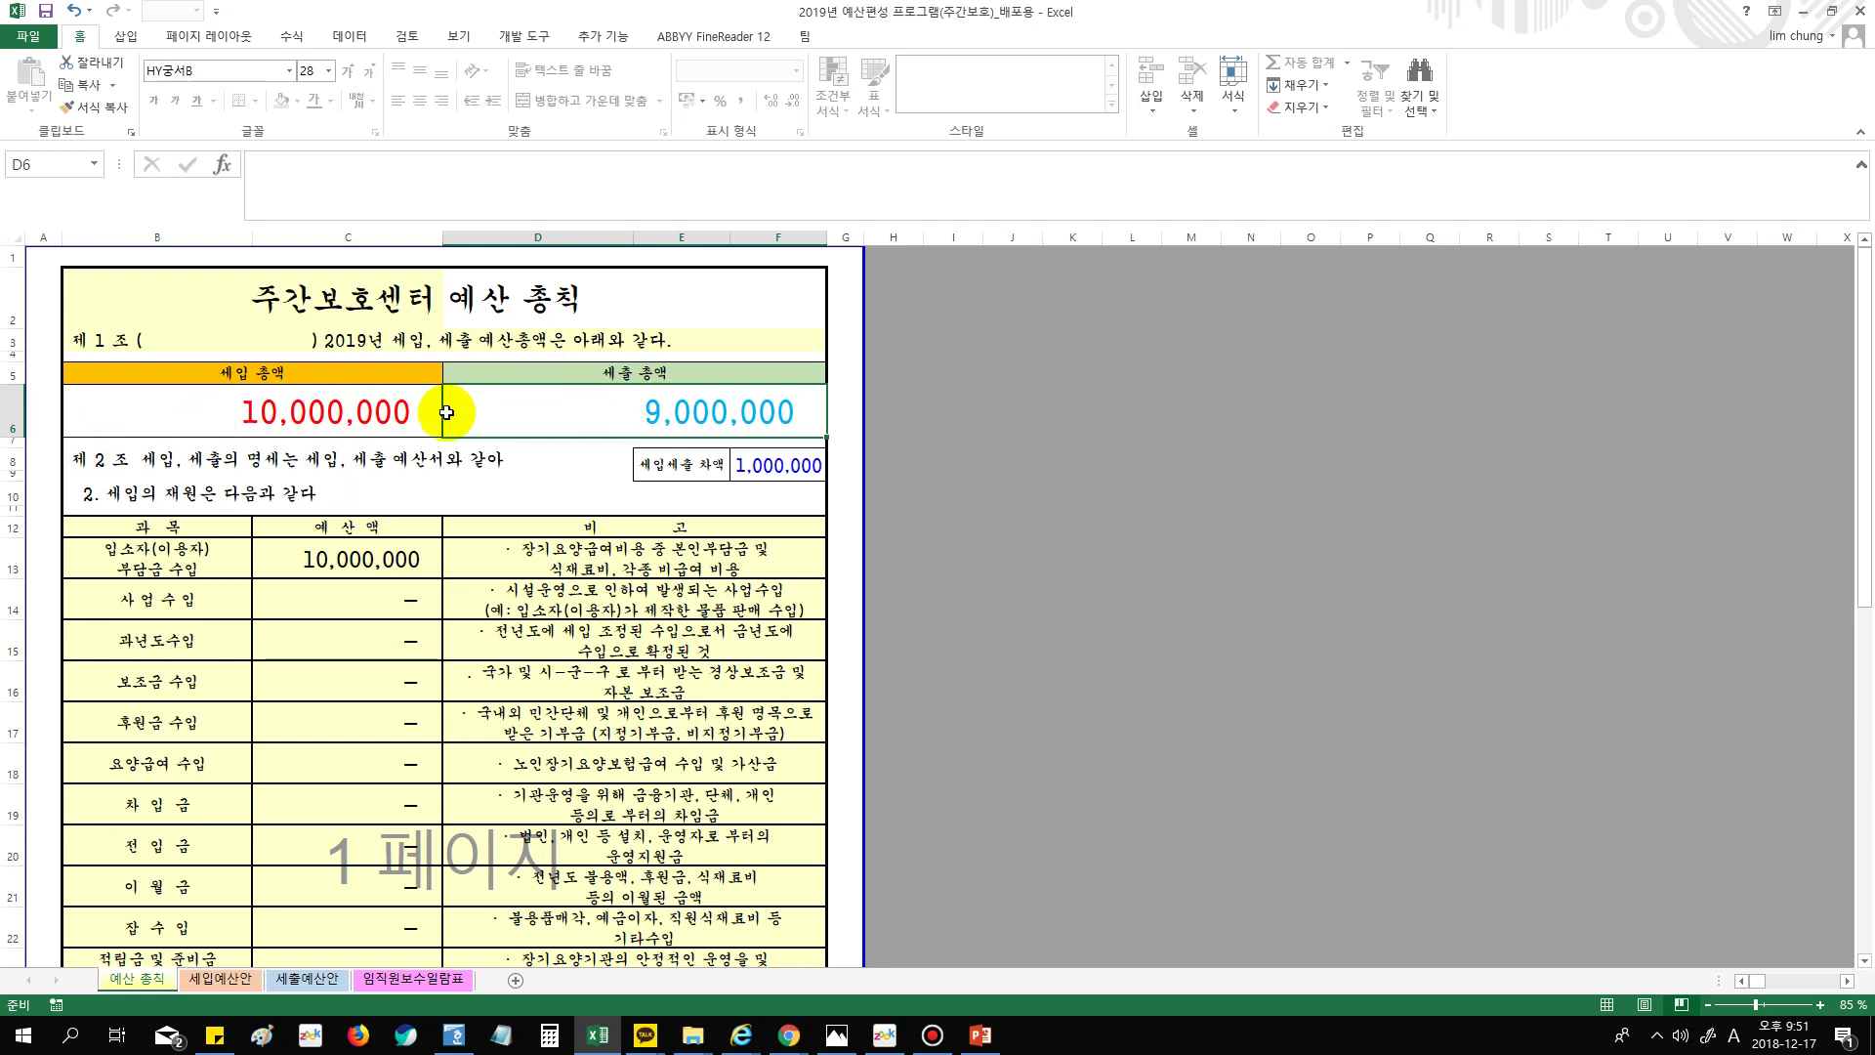
left_click(346, 412)
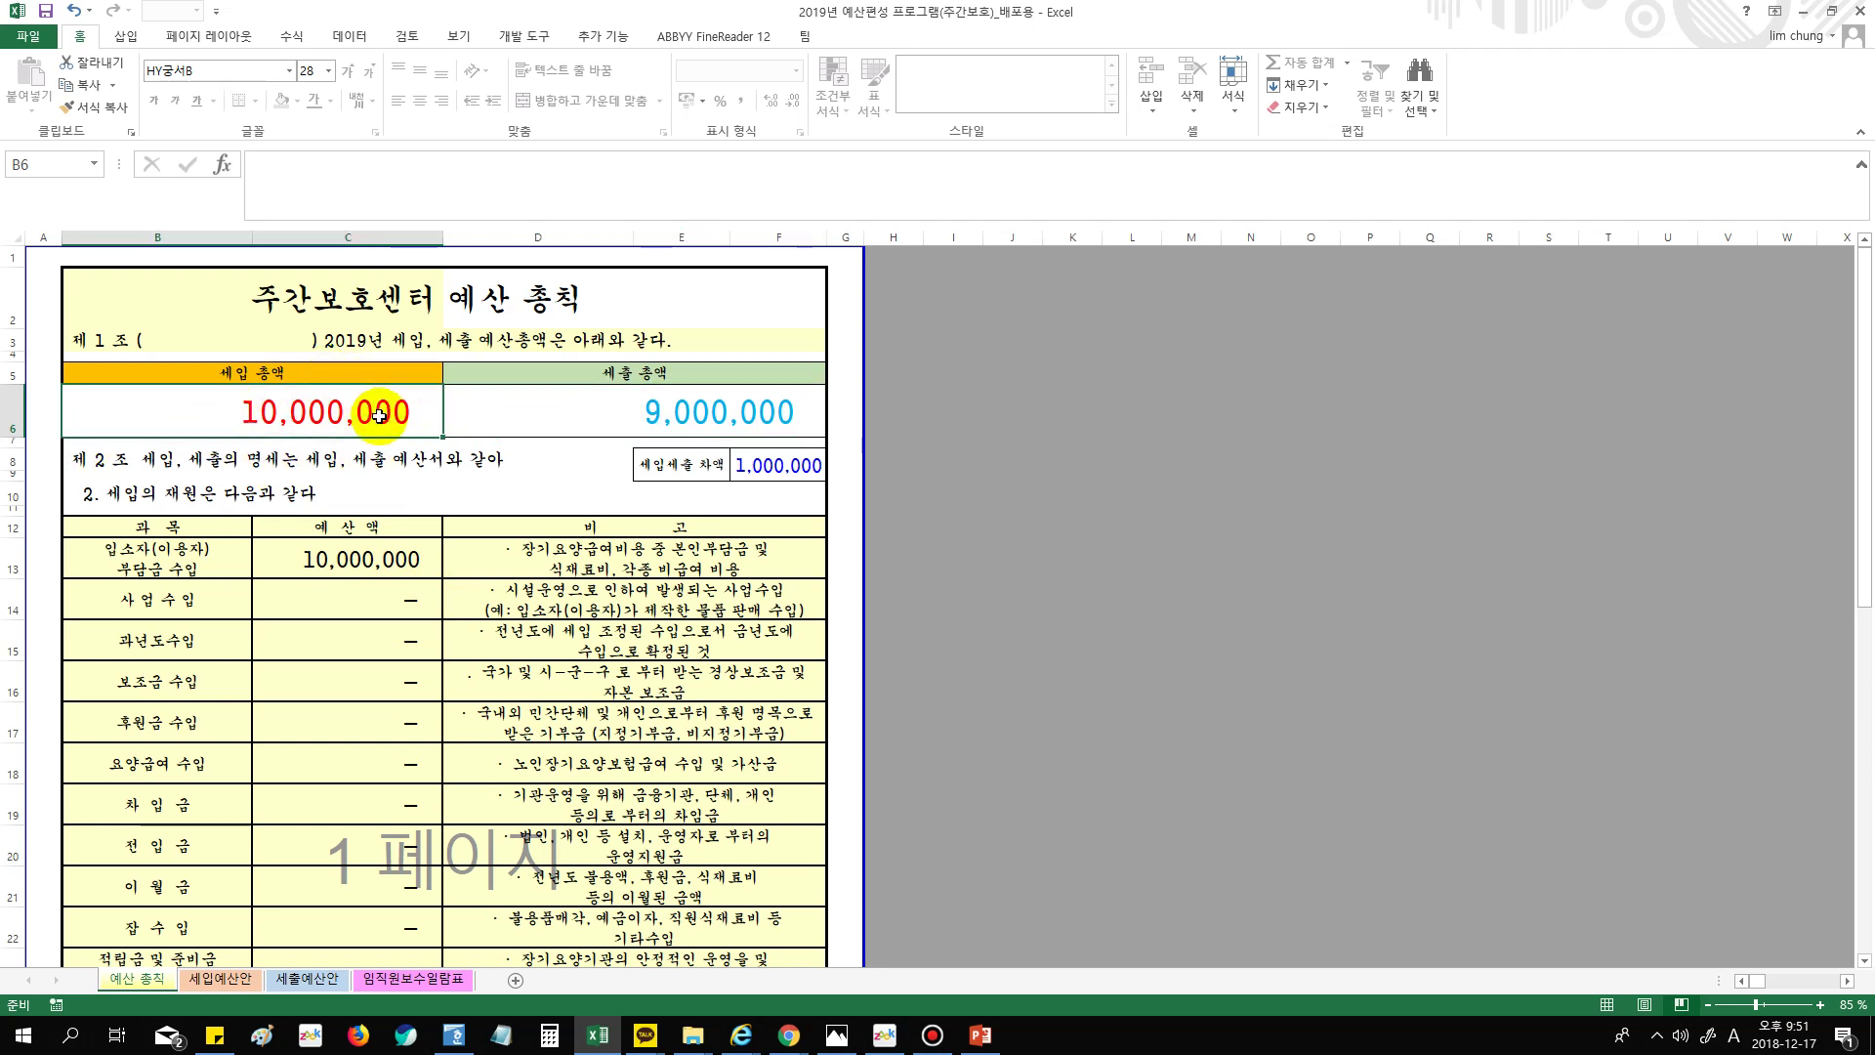
left_click(607, 402)
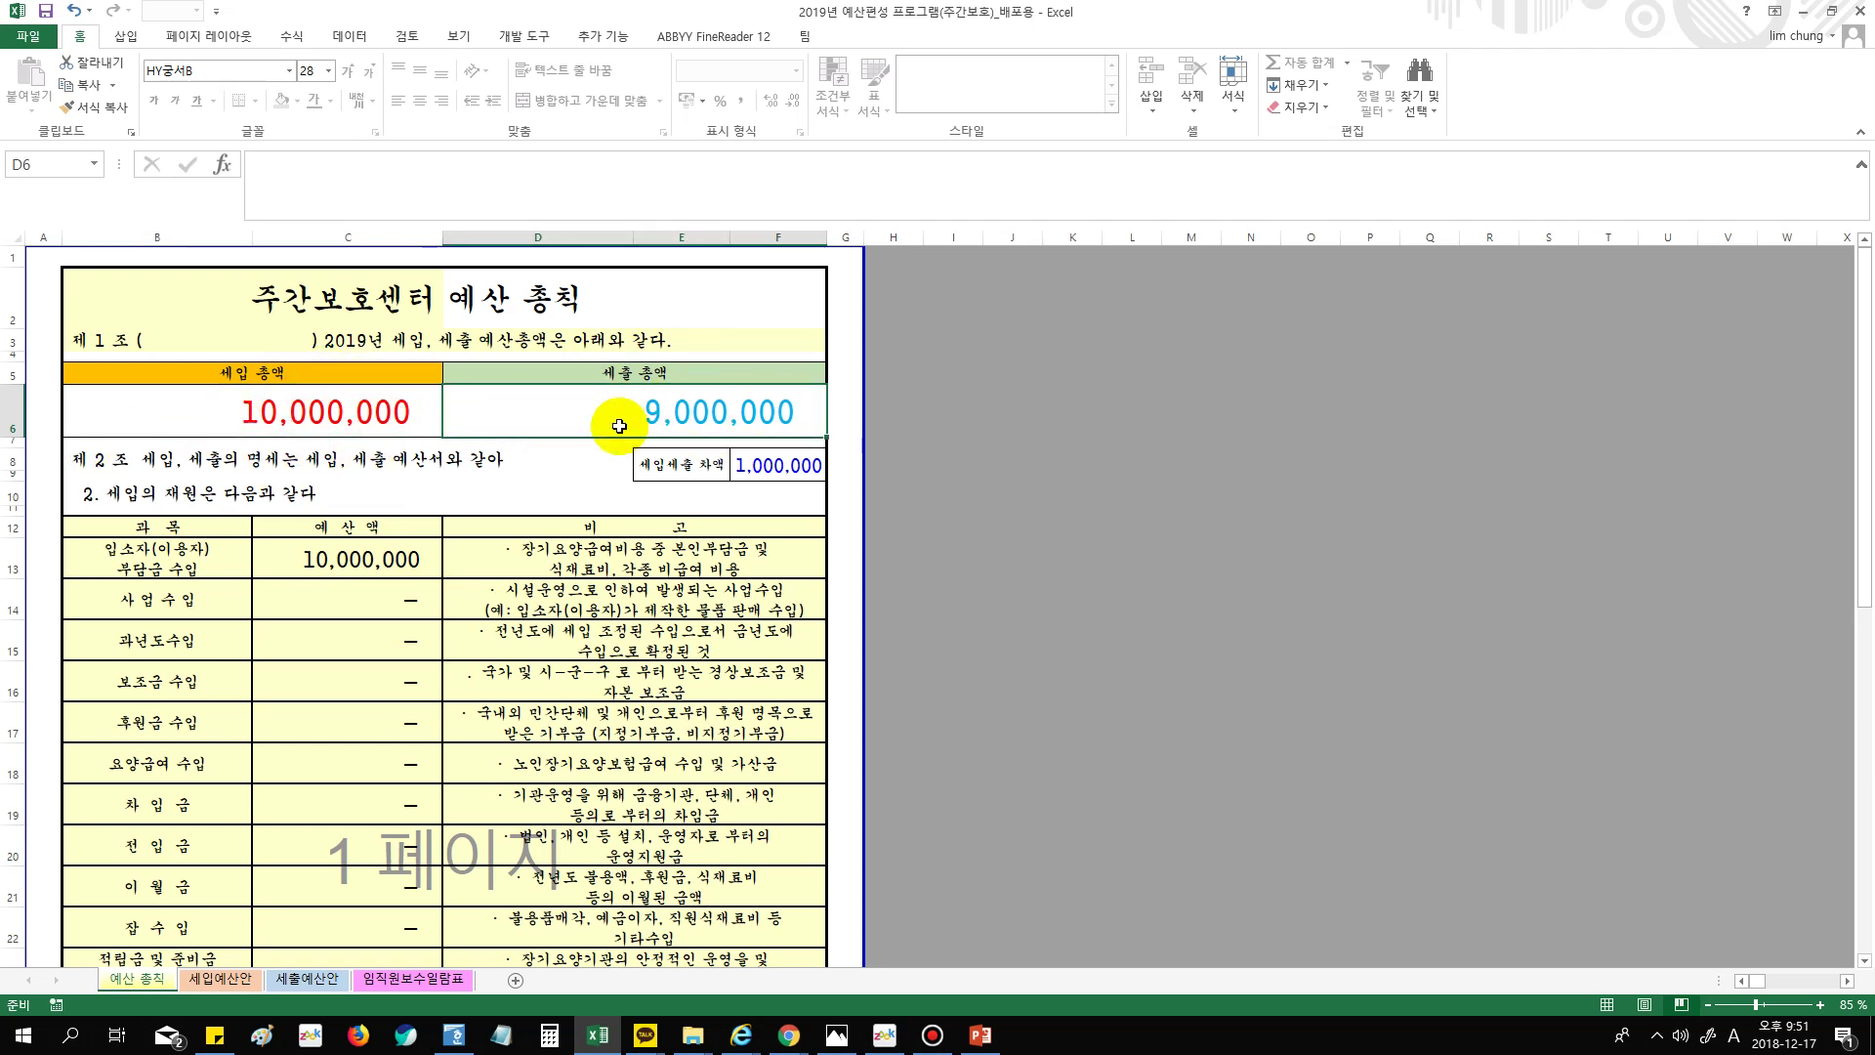
left_click(304, 412)
left_click(644, 399)
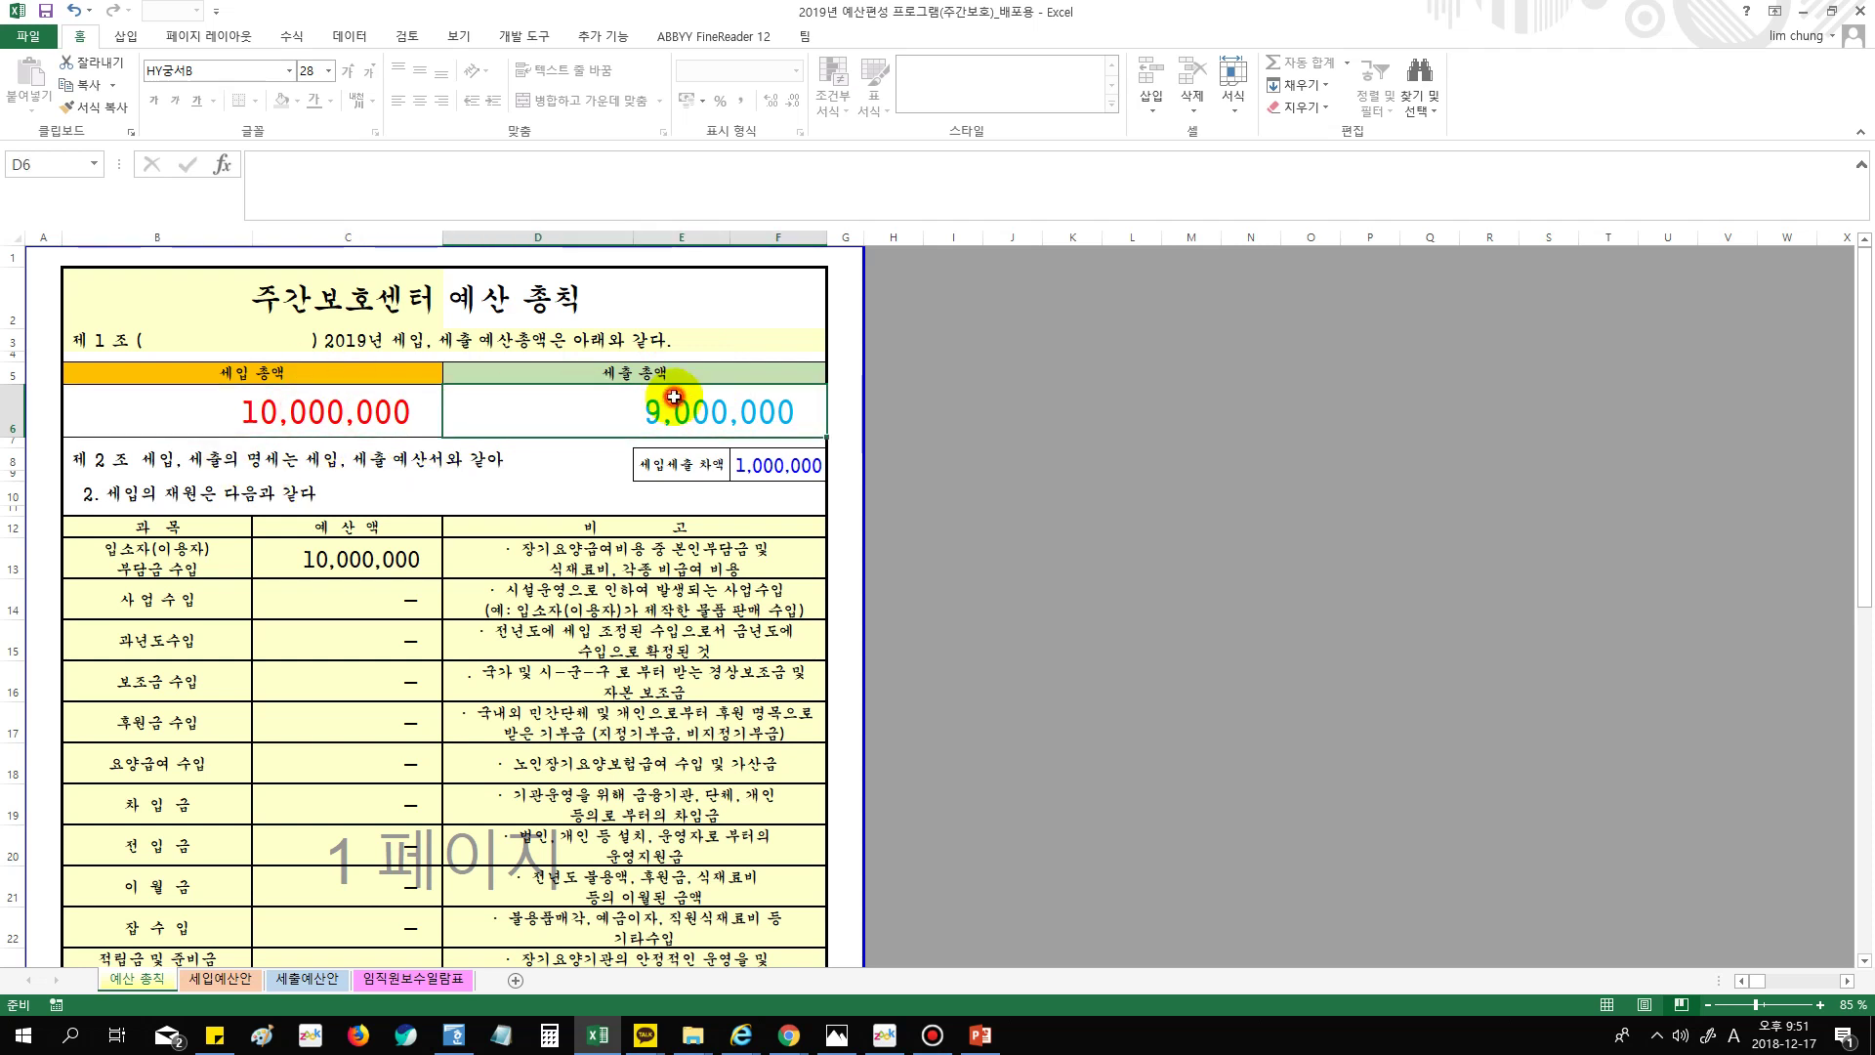
left_click(772, 466)
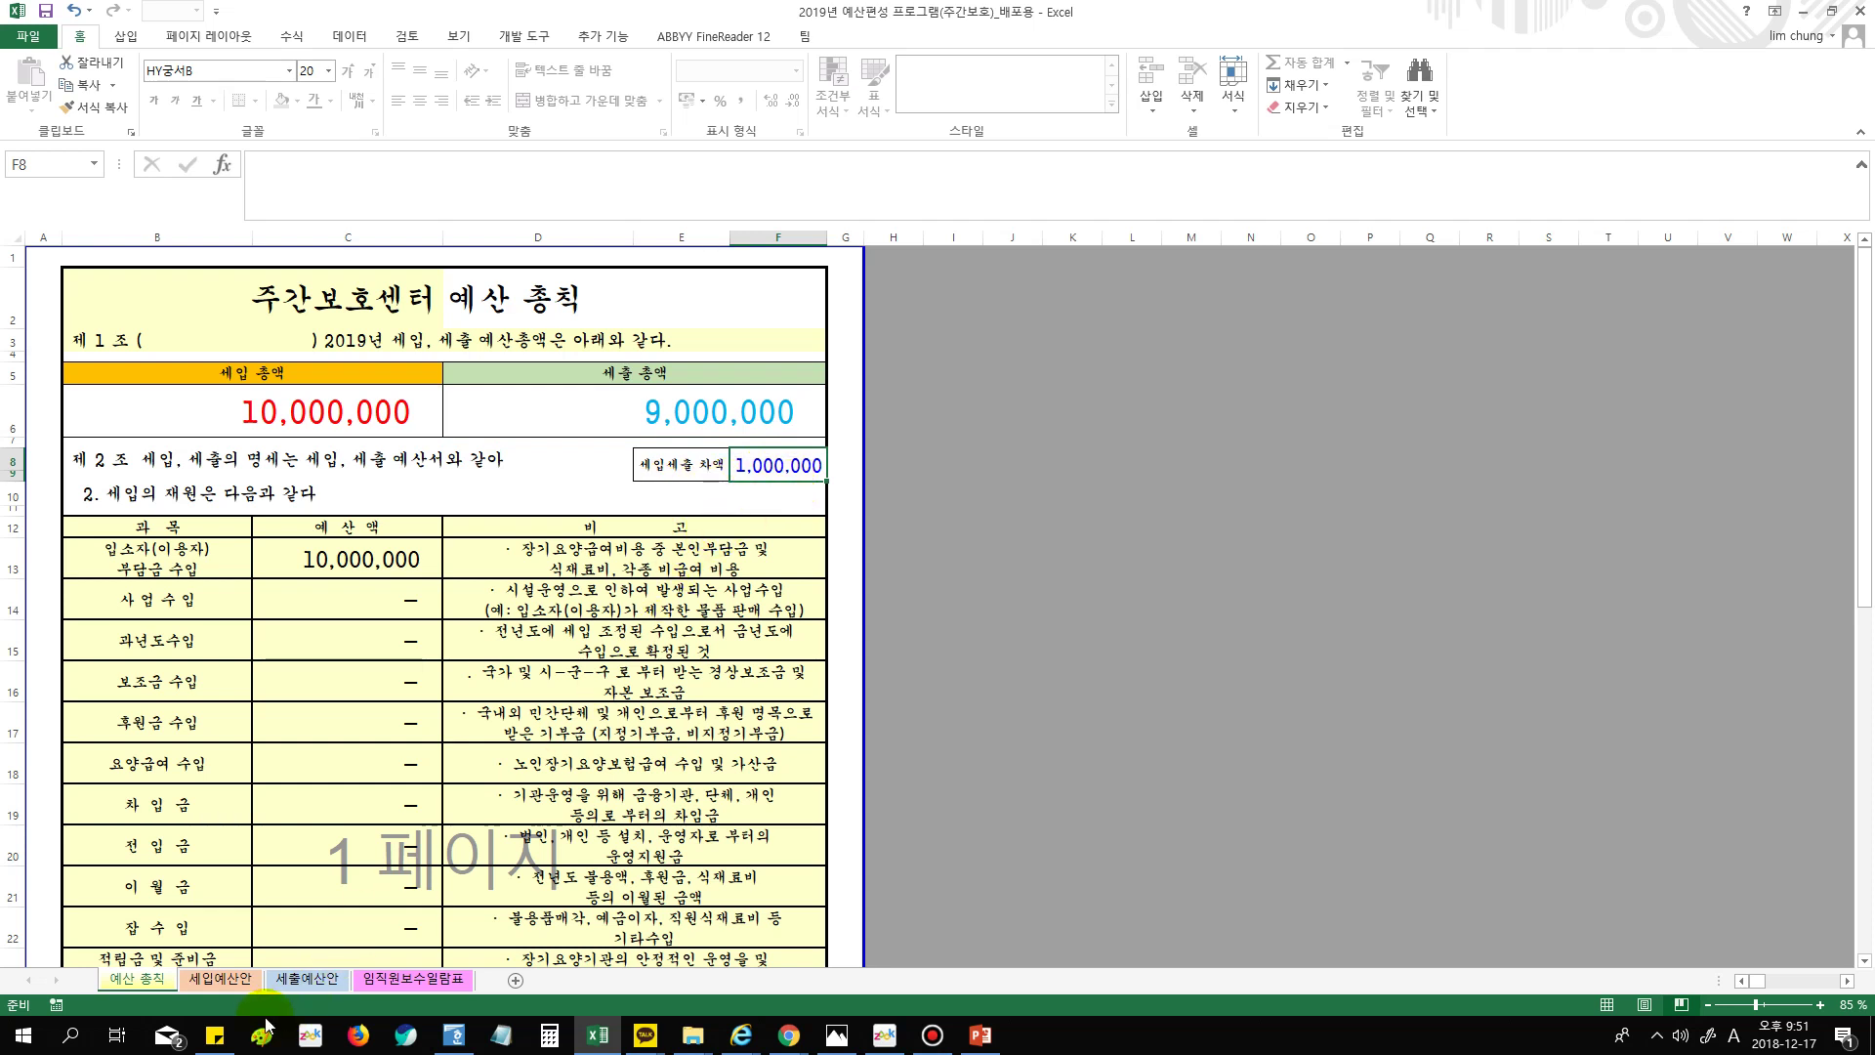
Set the 기관운영비 amount on the 세출예산안 sheet to 10,000,000 and return to the 예산 총칙 sheet
left_click(308, 978)
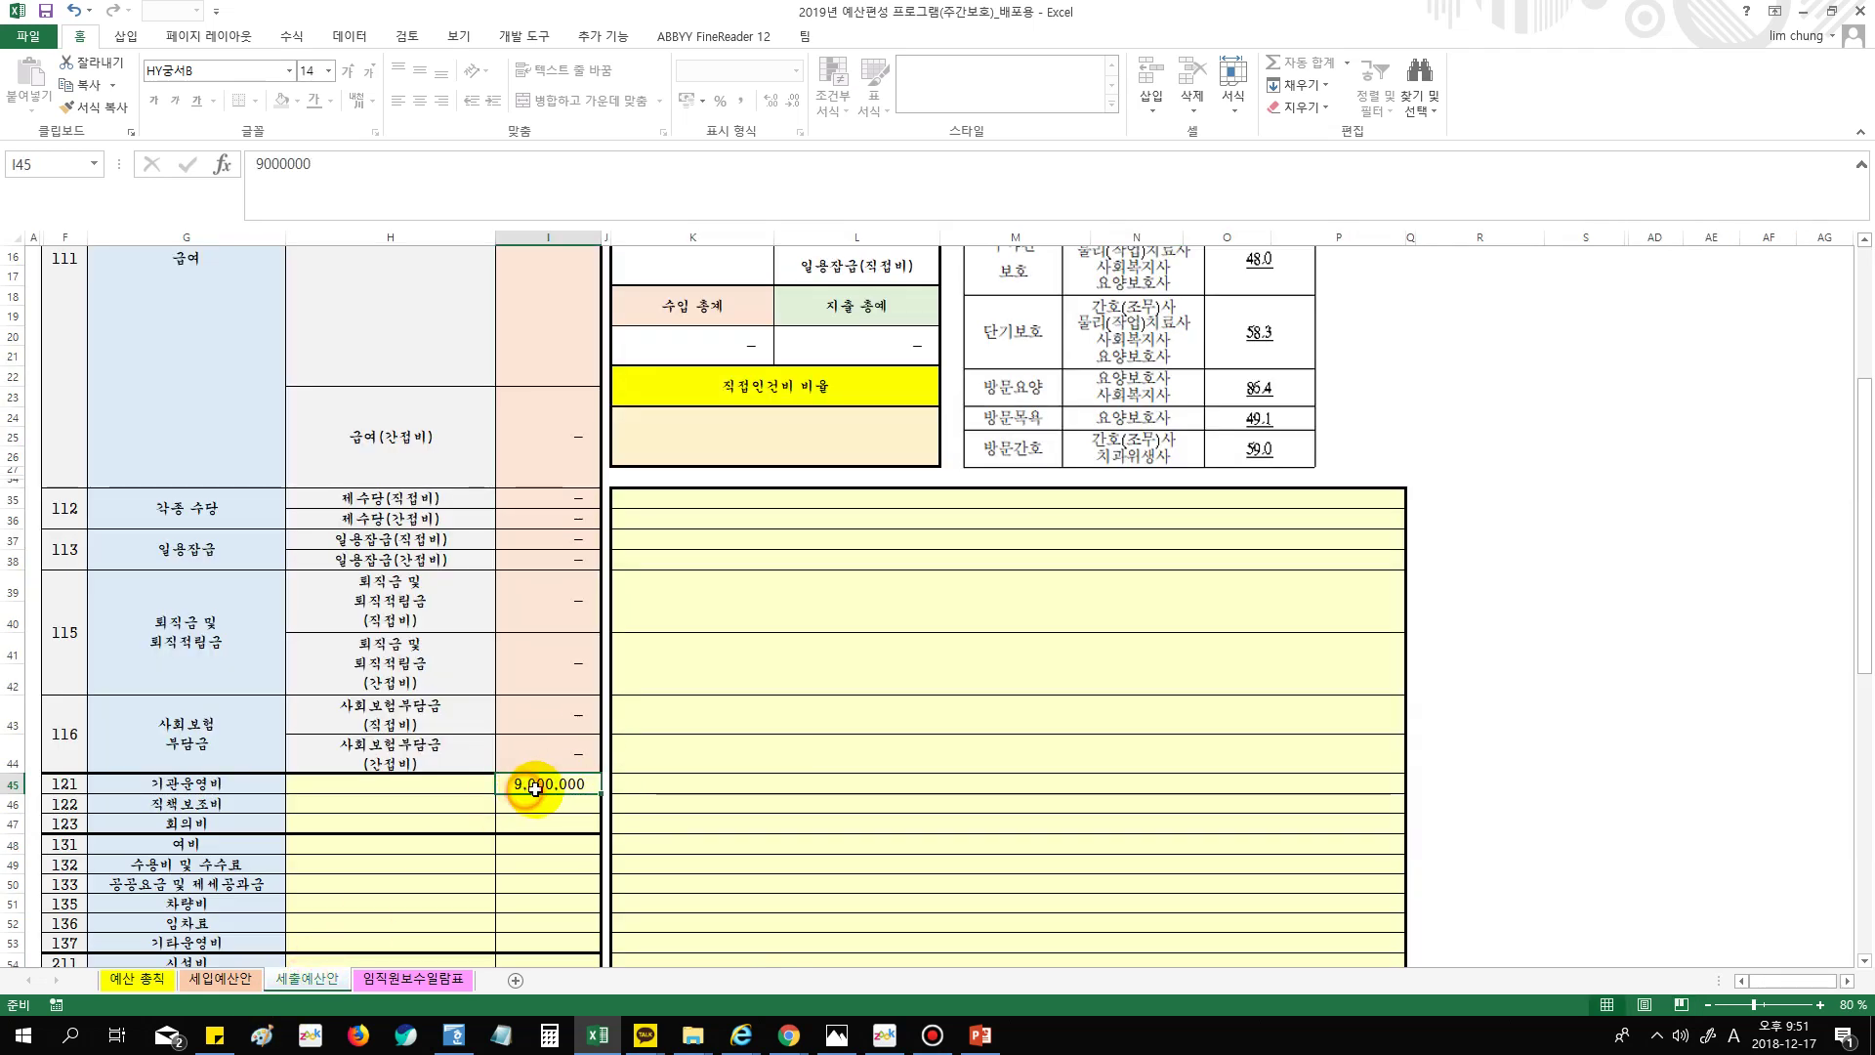
type("10000000")
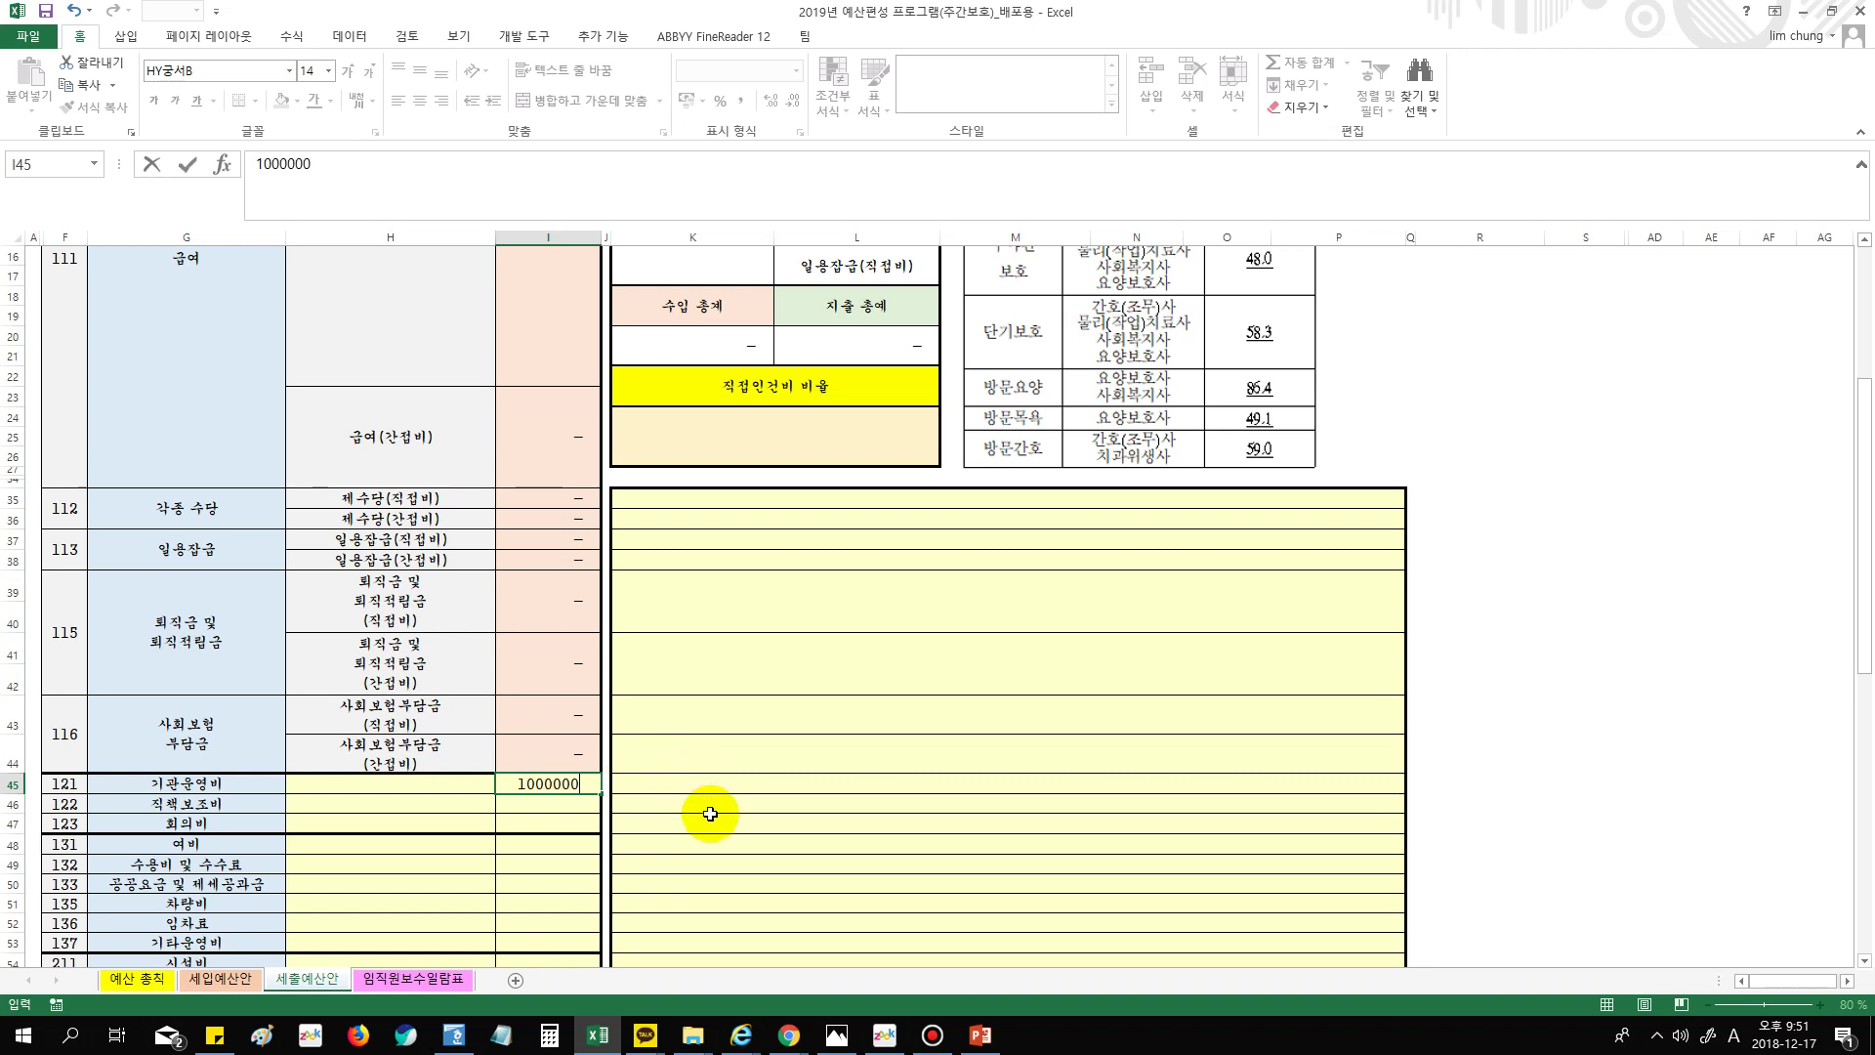
left_click(168, 978)
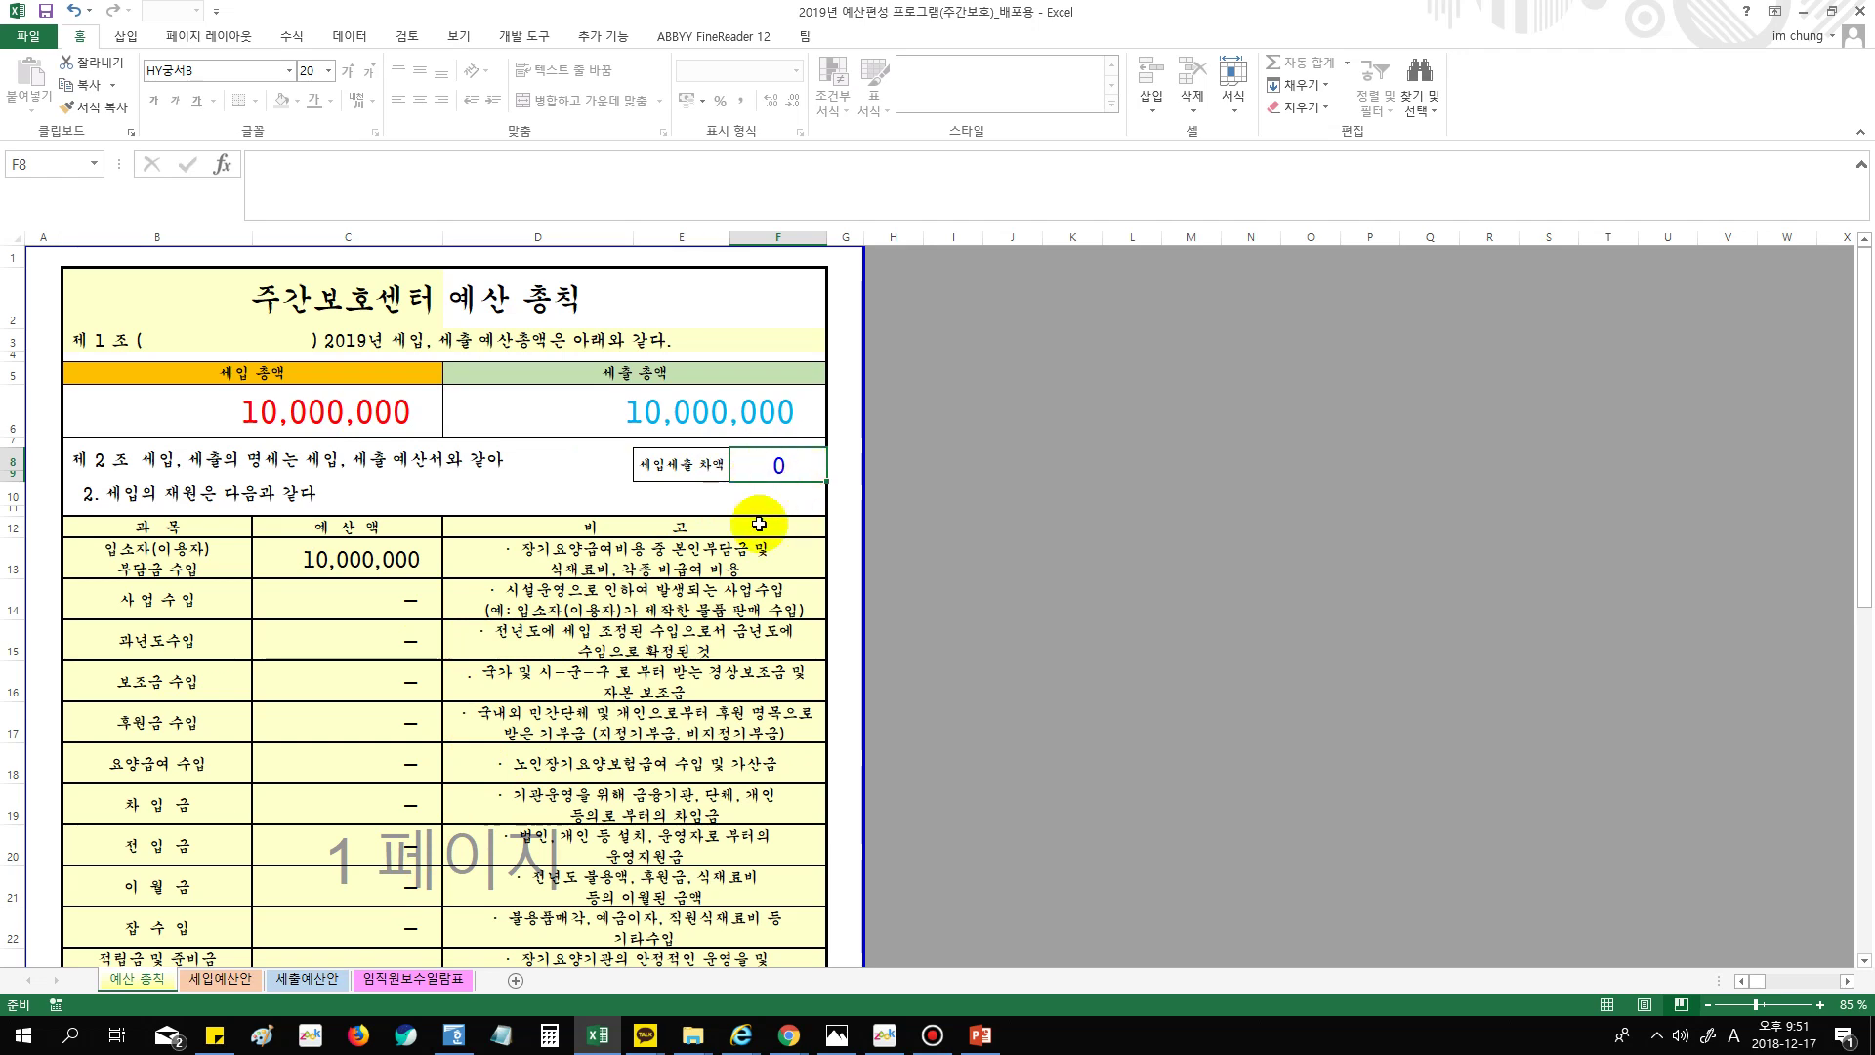
Clear the 식재료비수입 budget amount in row 113 of the 세입예산안 sheet
left_click(220, 981)
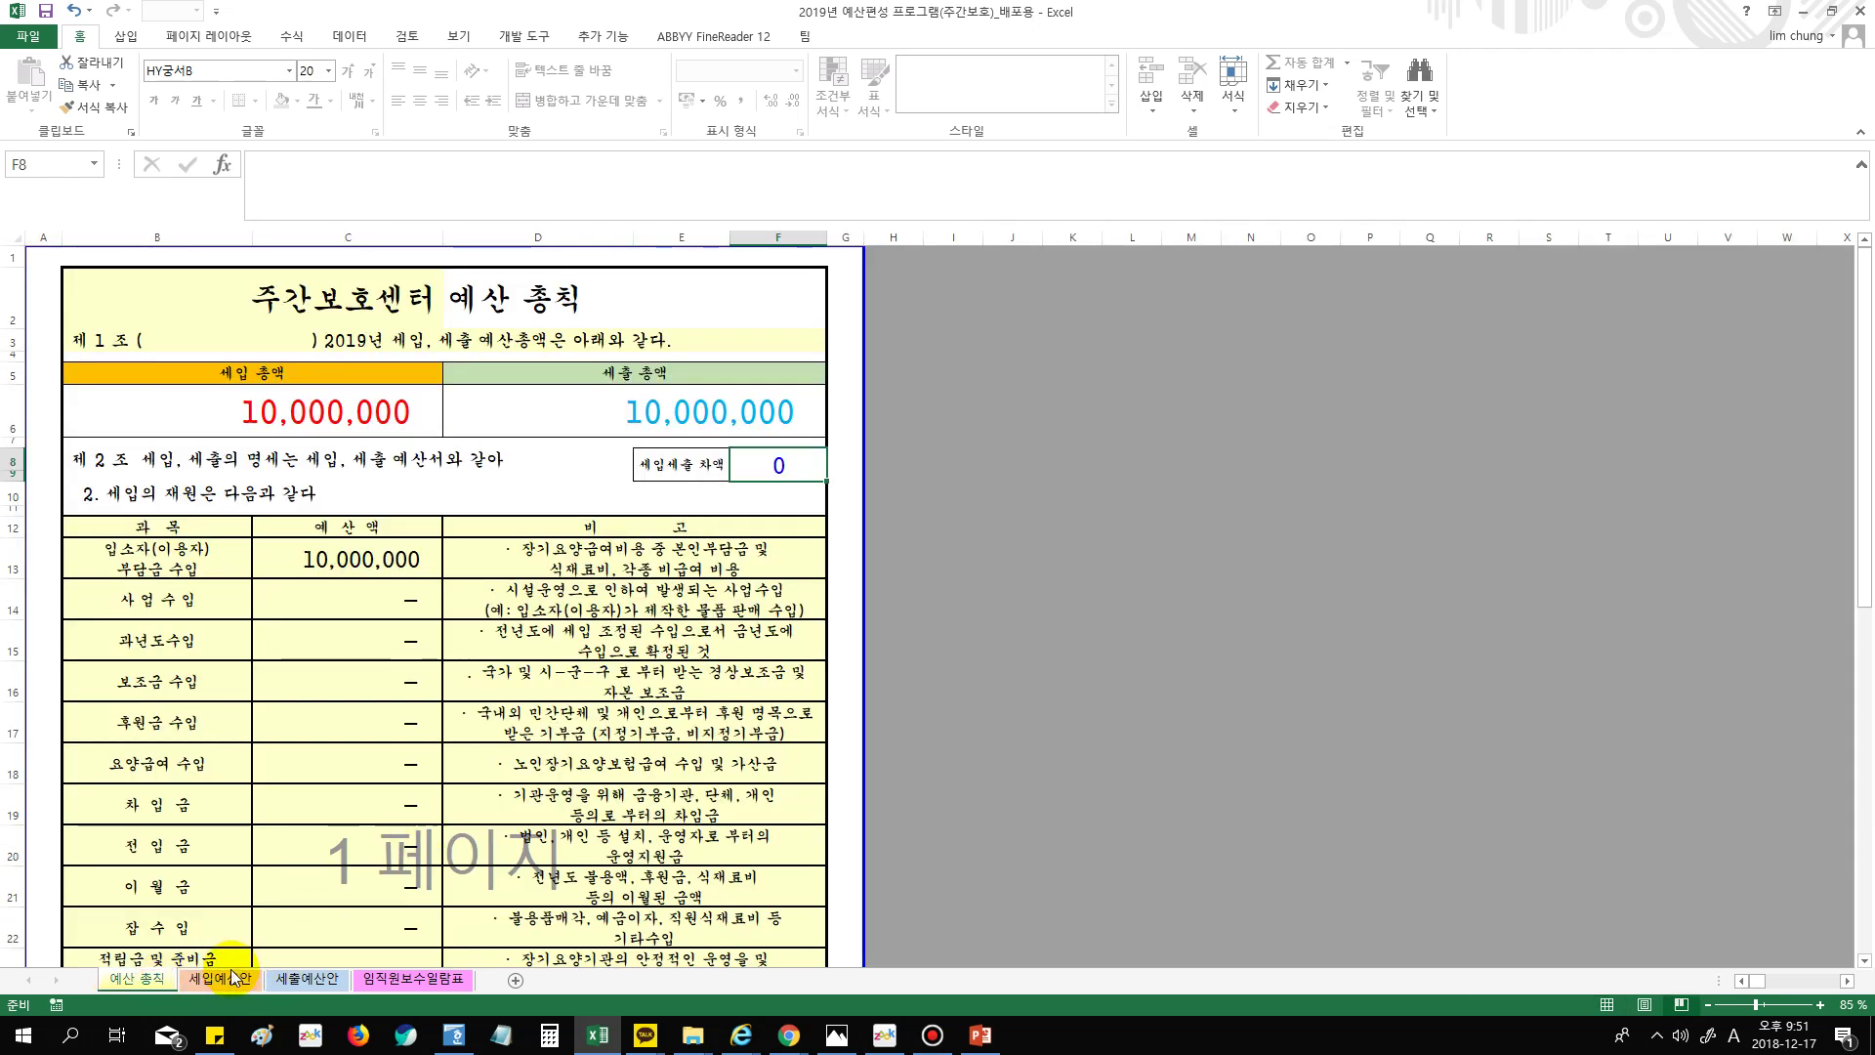
left_click(234, 976)
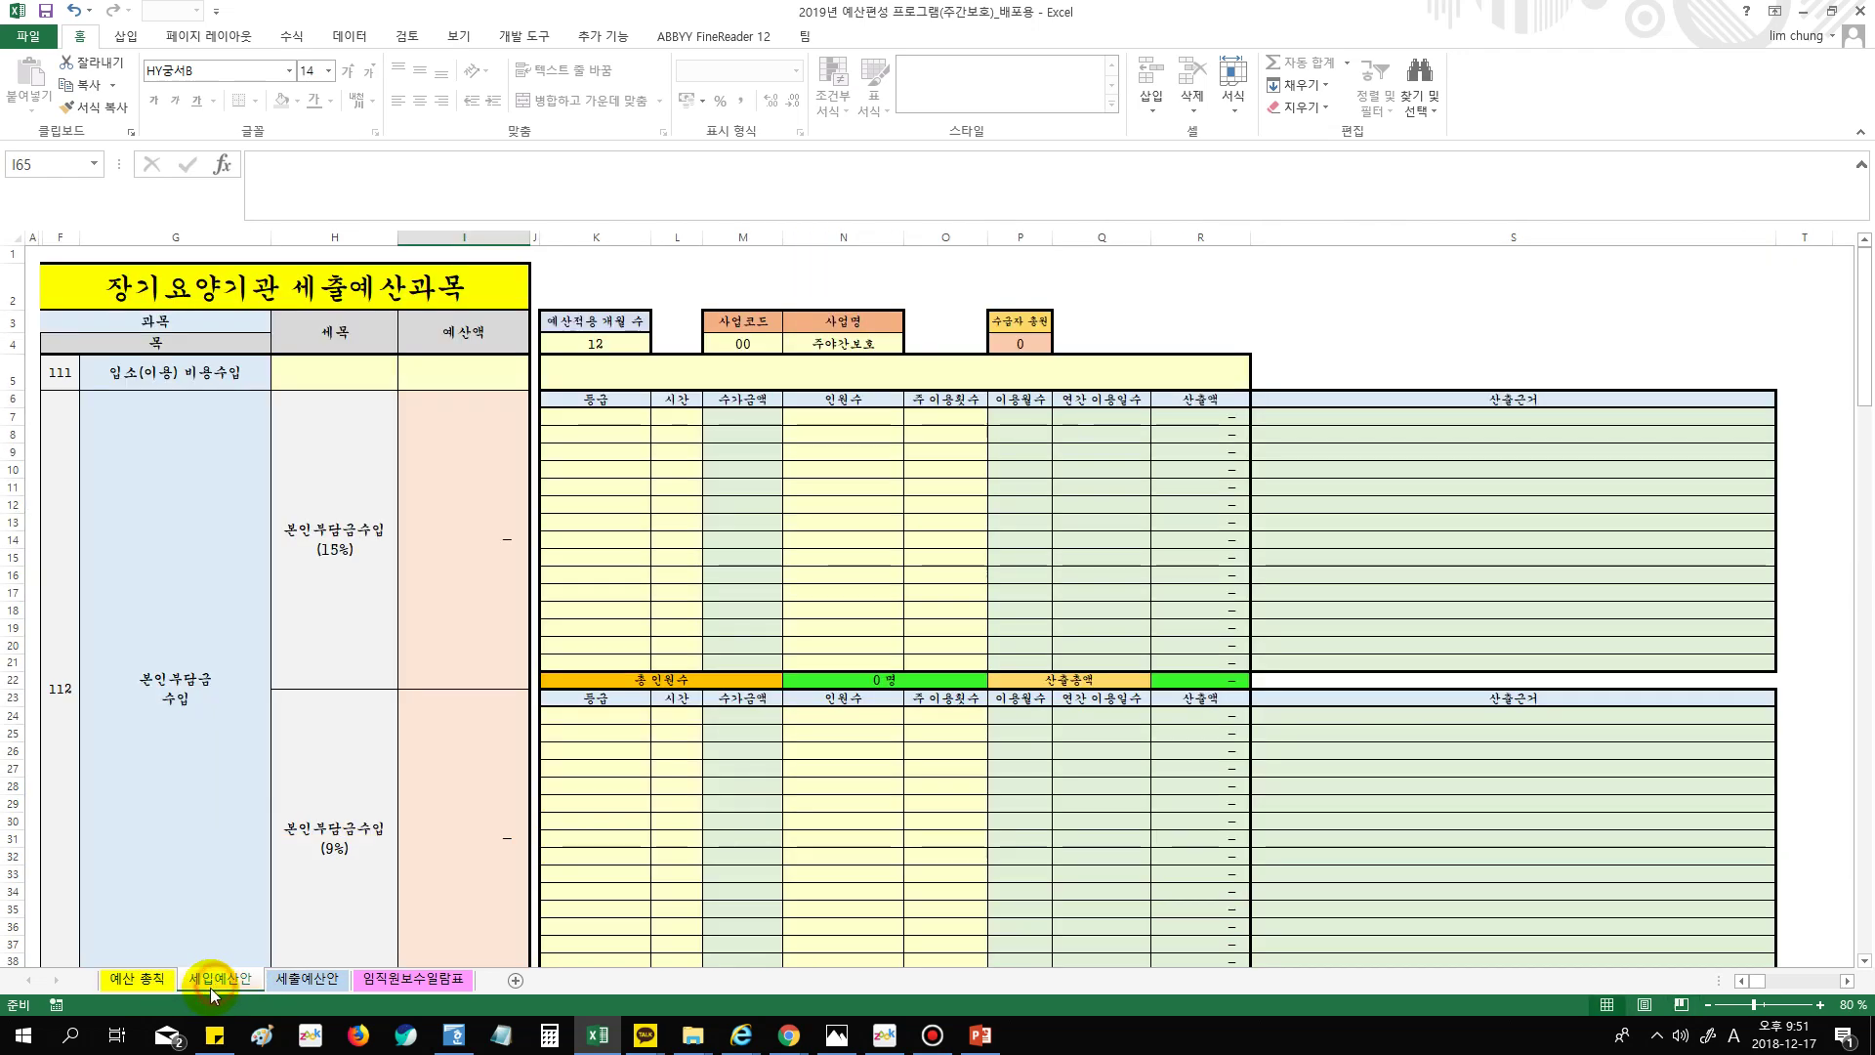
scroll(468, 859, "down", 2)
scroll(353, 883, "down", 8)
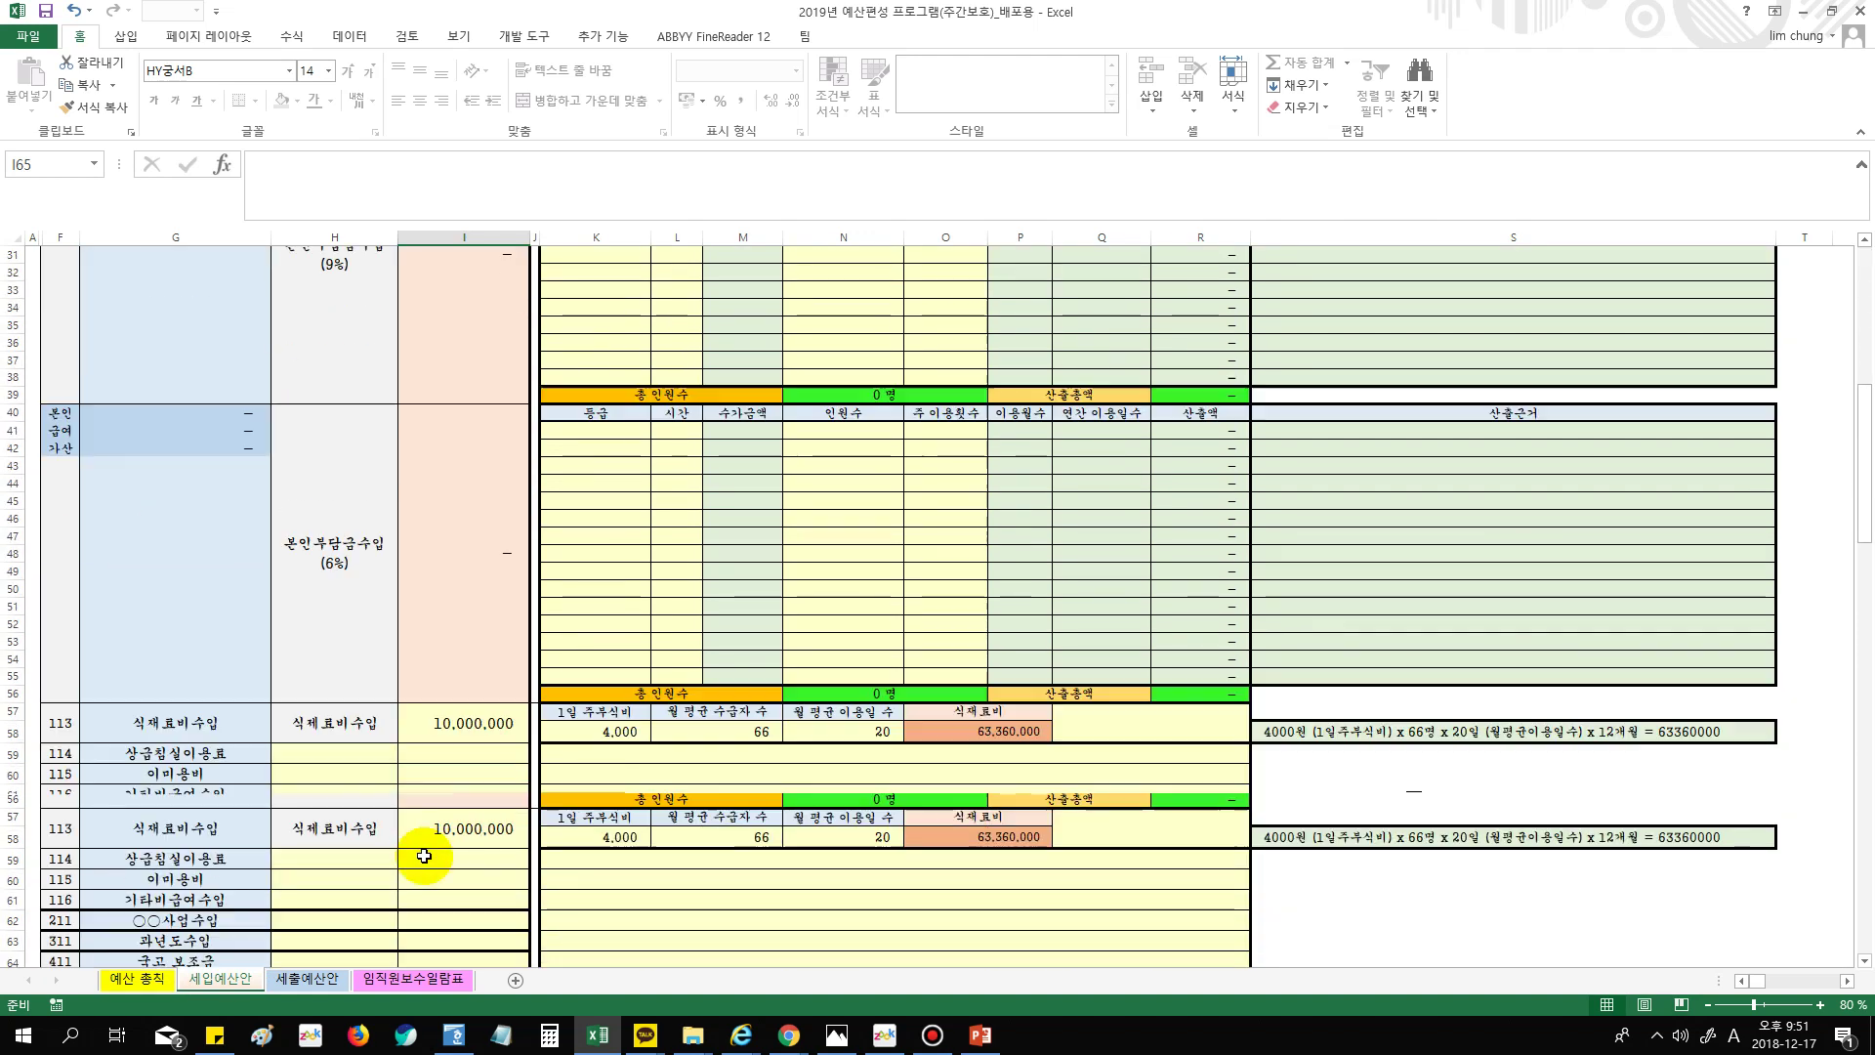
left_click(463, 722)
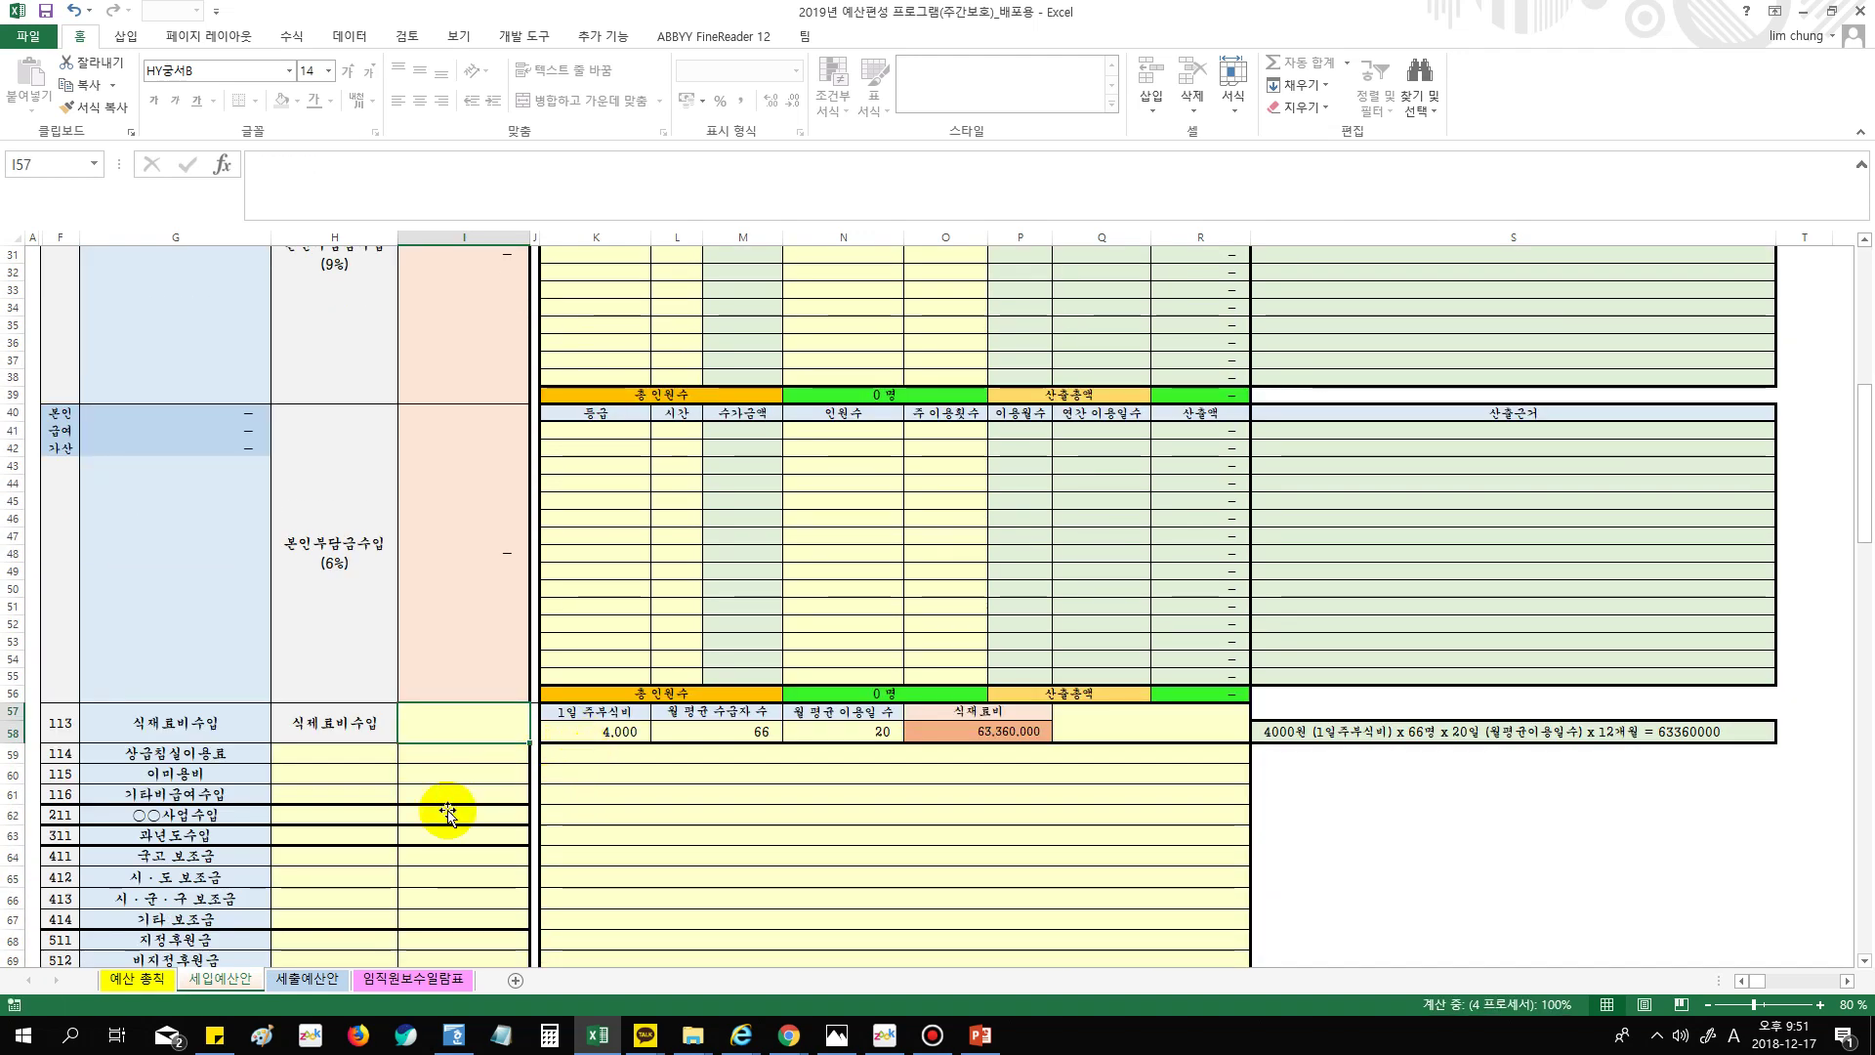
Look through the revenue items and their notes on the 세입예산안 sheet, from 본인부담금수입 to 기타전입금 (후원금)
scroll(439, 801, "up", 10)
left_click(461, 654)
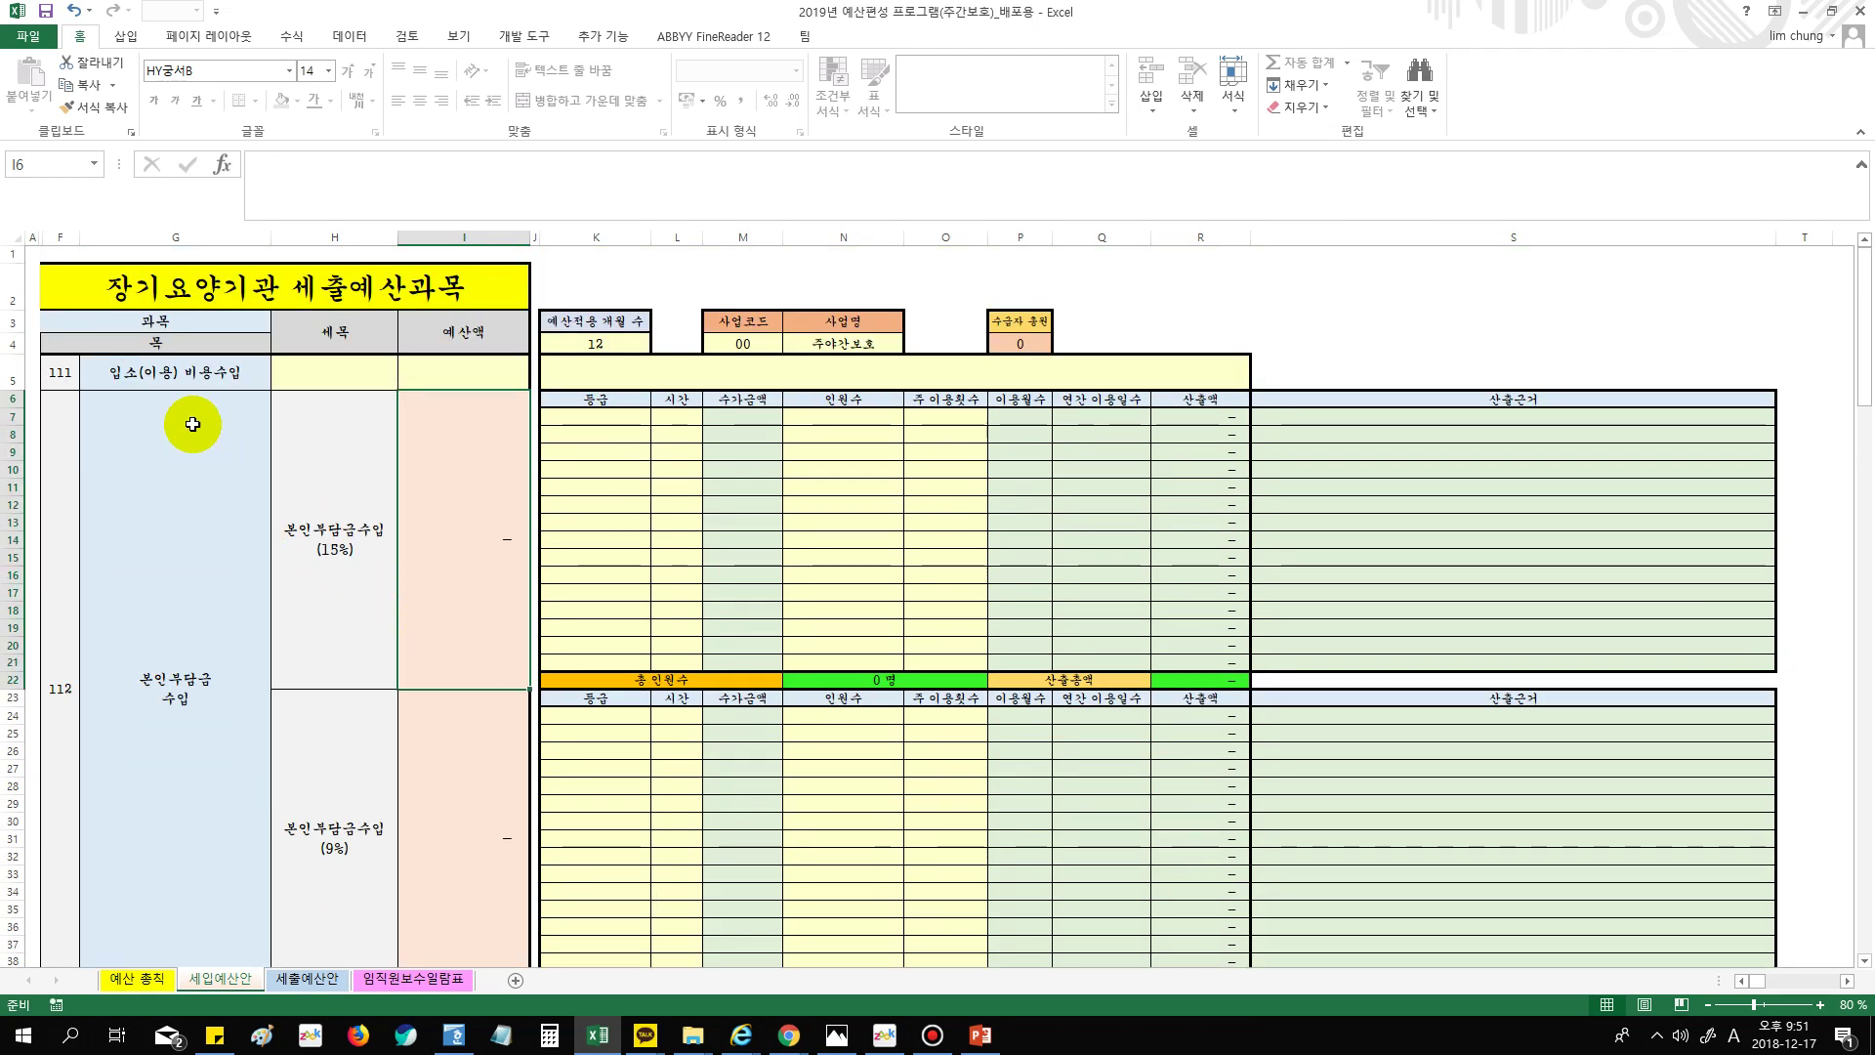
left_click(167, 519)
scroll(186, 746, "down", 4)
scroll(174, 732, "down", 10)
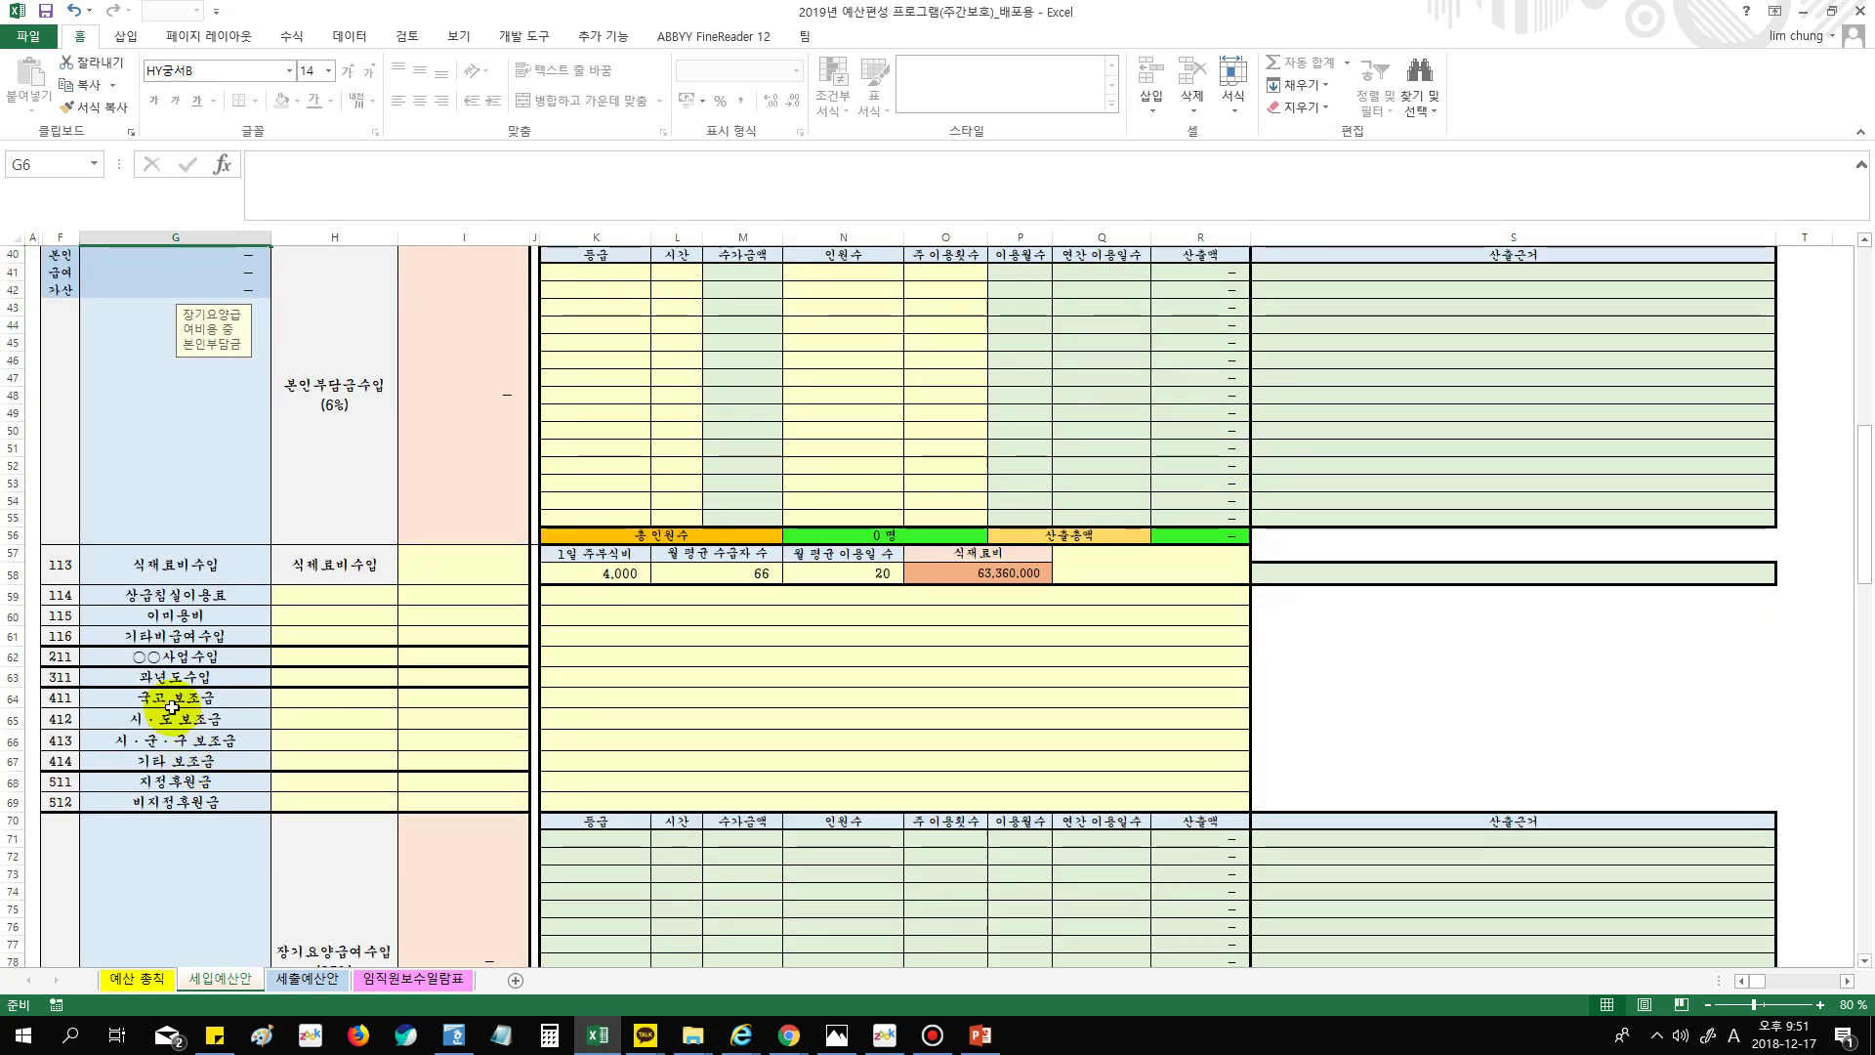
left_click(158, 698)
left_click(173, 773)
scroll(191, 781, "down", 7)
scroll(204, 794, "down", 18)
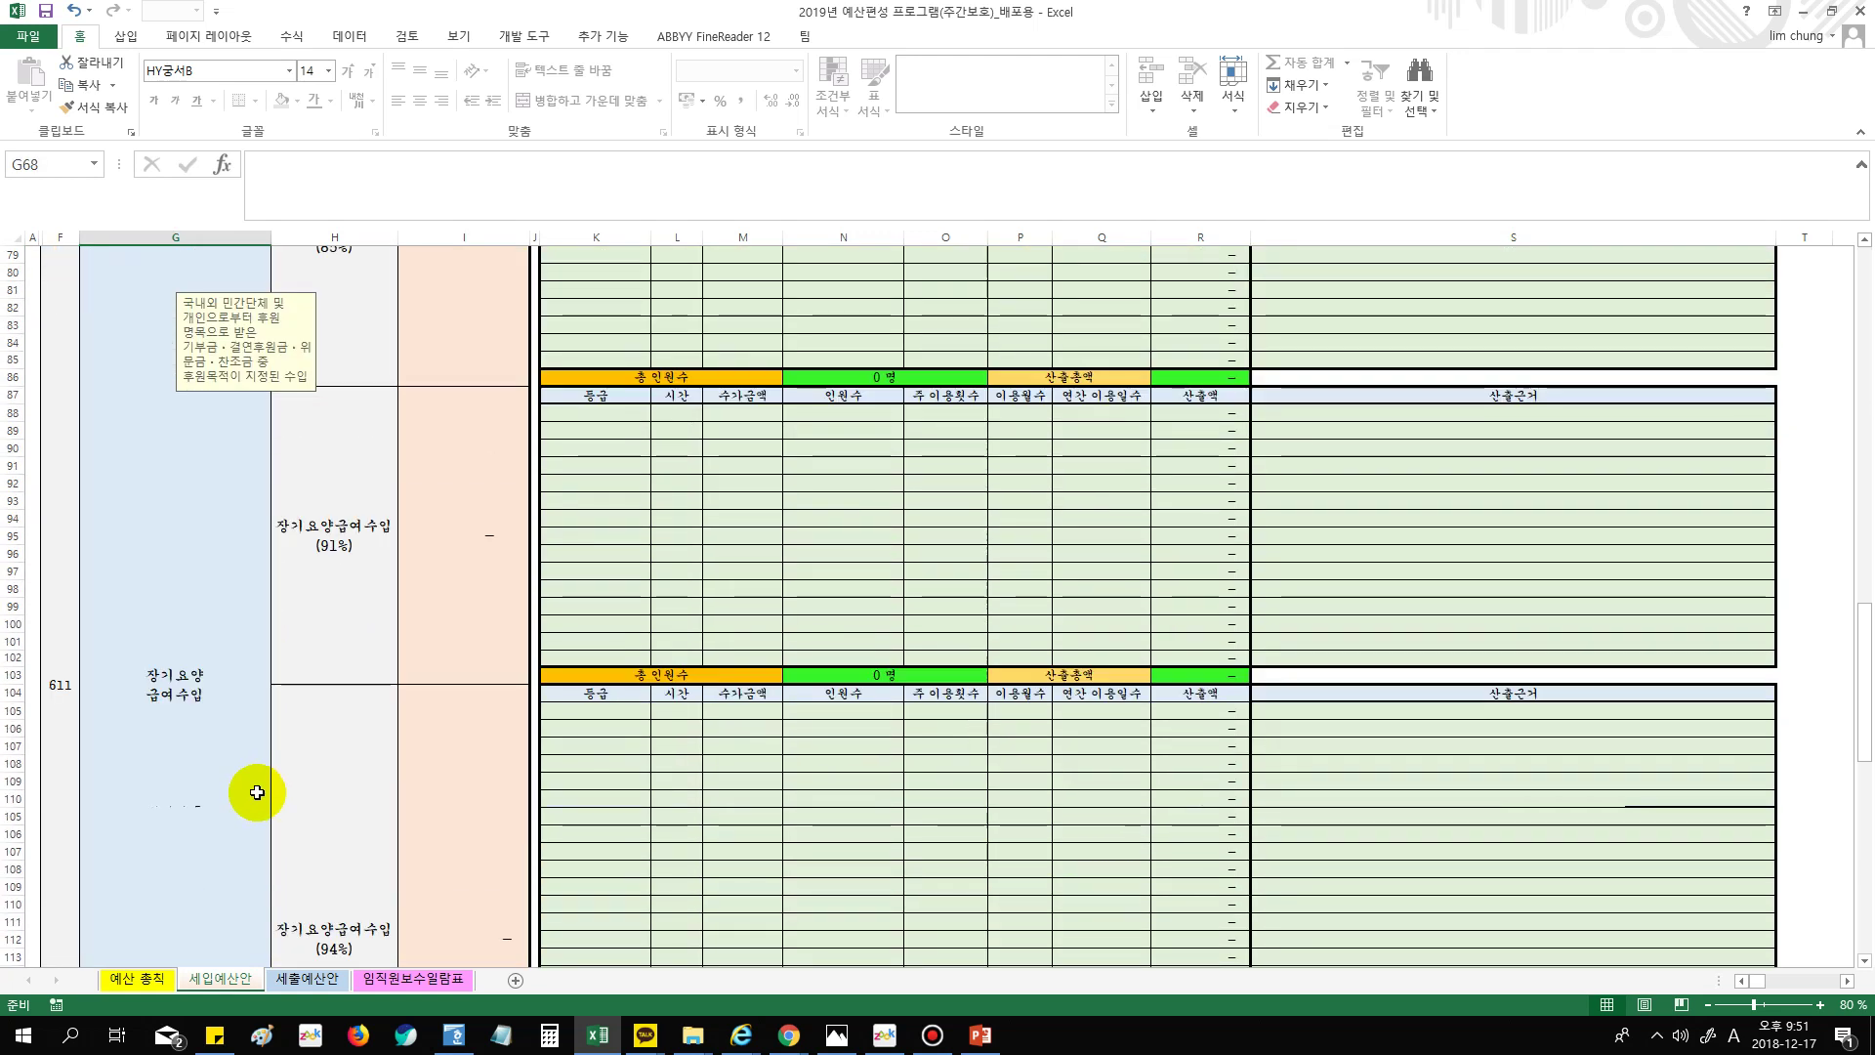
left_click(455, 706)
left_click(230, 795)
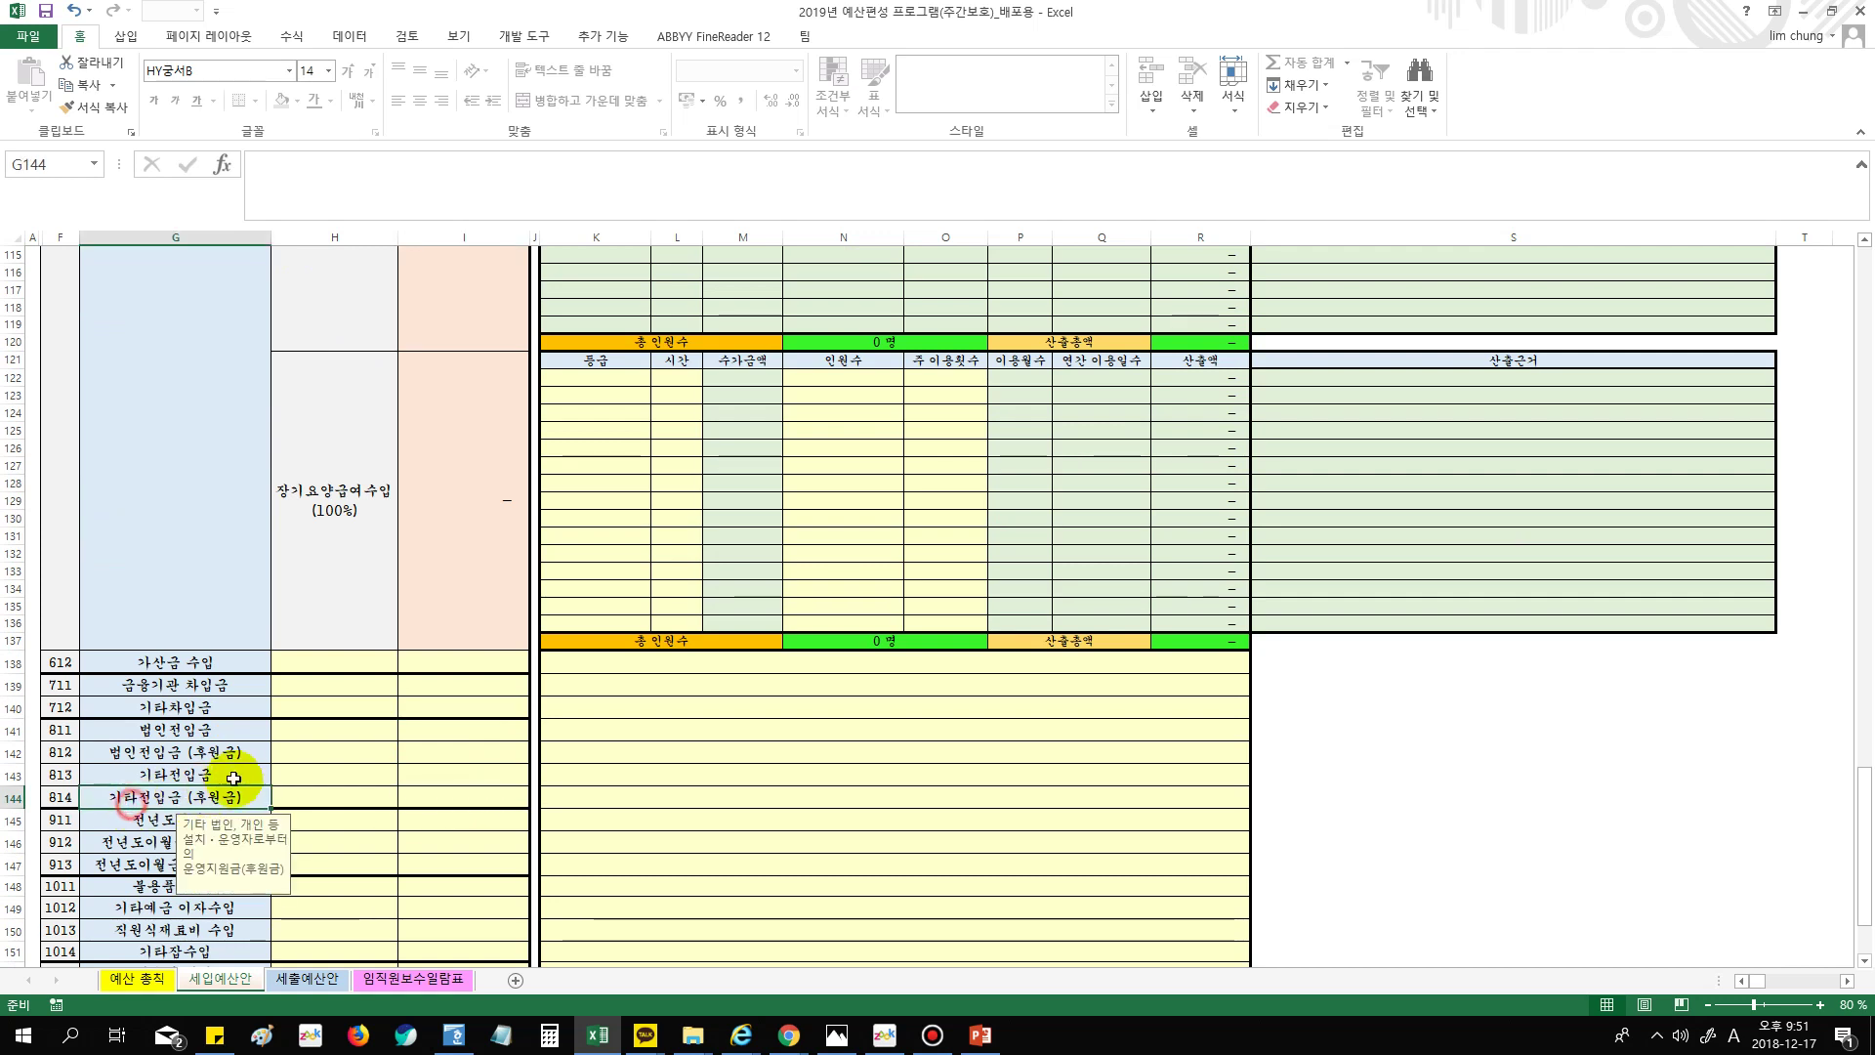
scroll(219, 762, "up", 20)
scroll(219, 742, "up", 7)
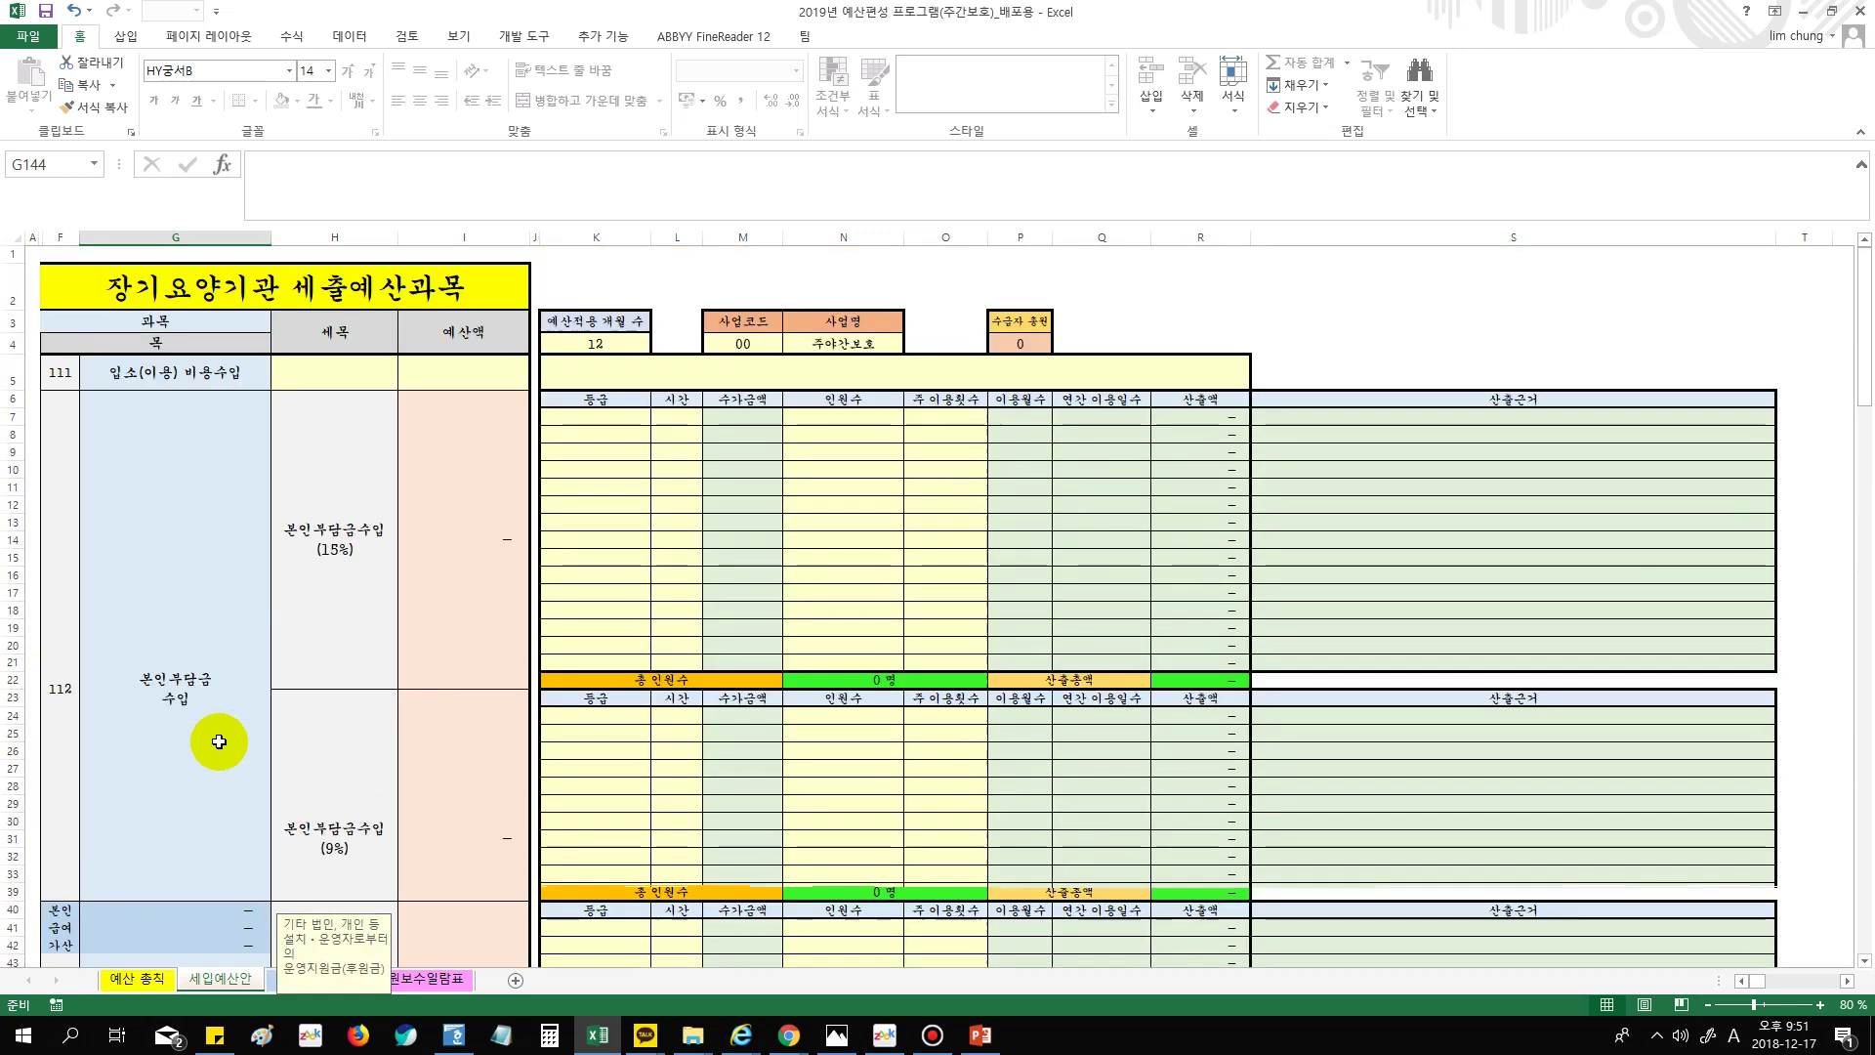
Check the choices offered for the 예산적용 개월 수 cell above the revenue tables
left_click(183, 484)
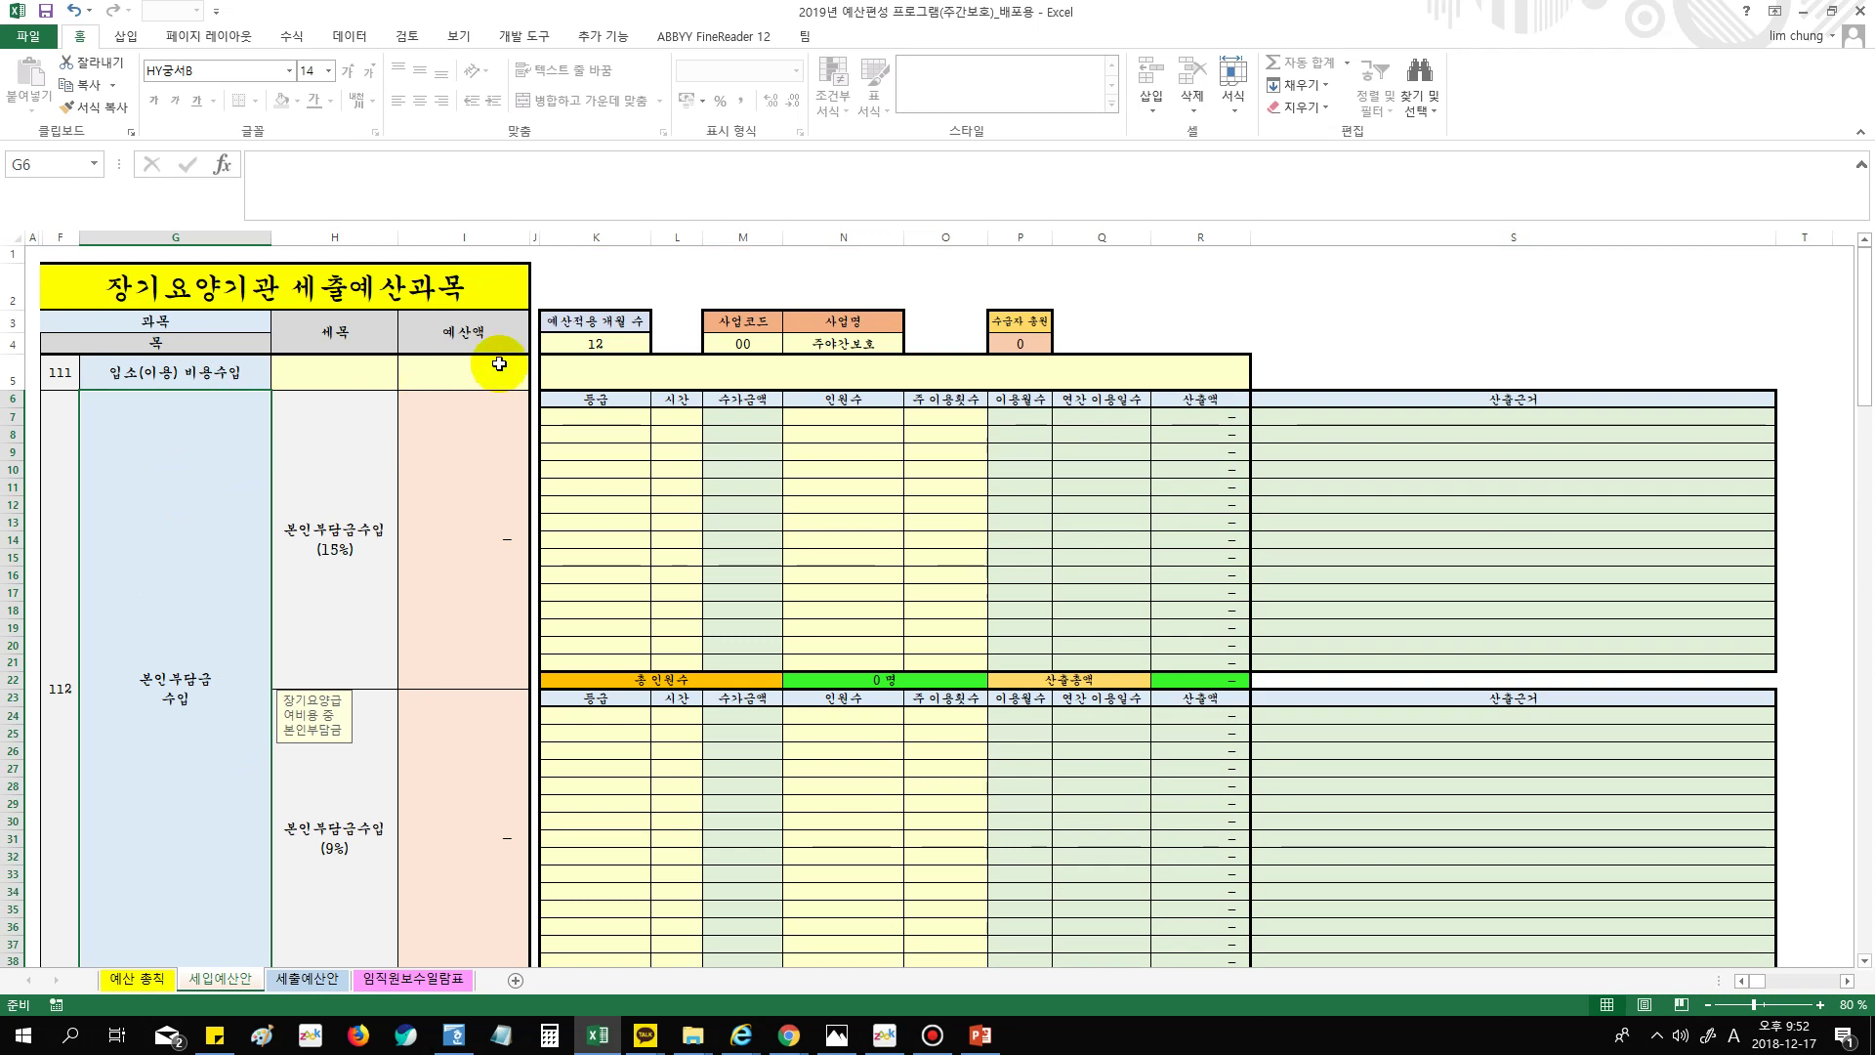
left_click(595, 343)
left_click(660, 343)
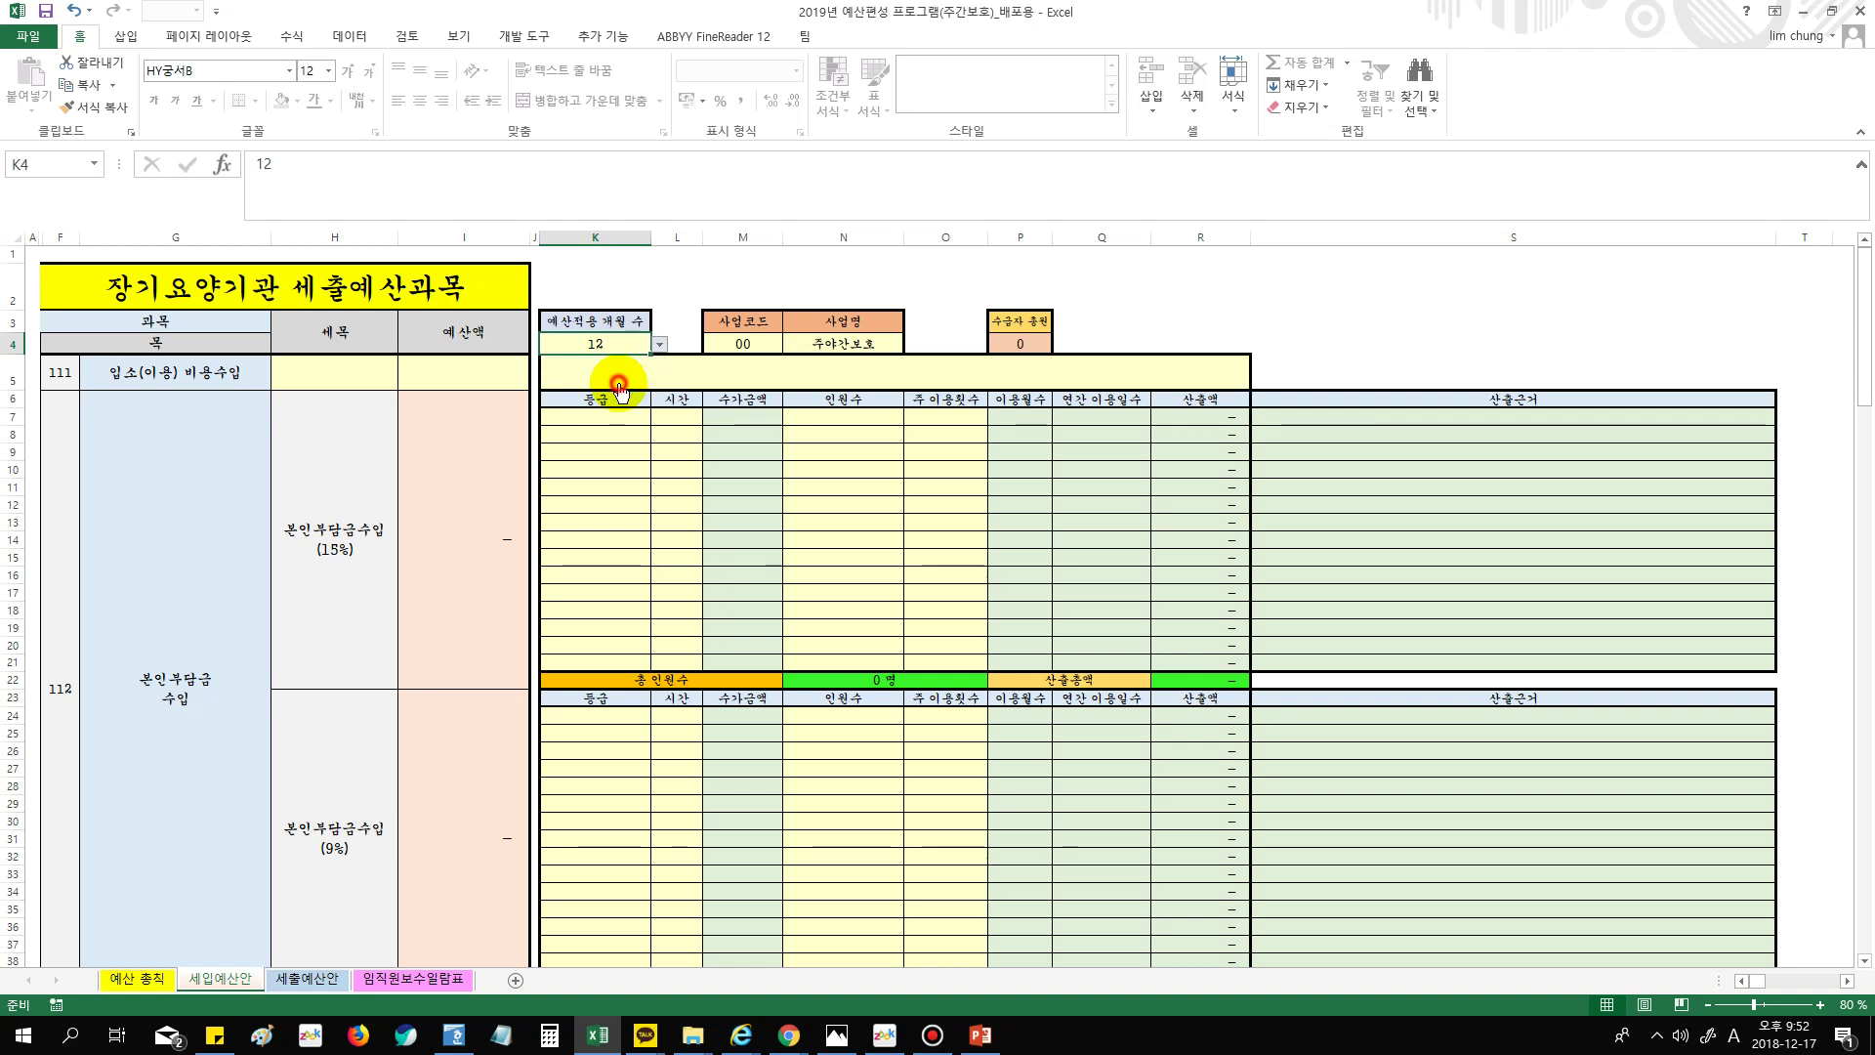
Examine the 15%, 9% and 6% 본인부담금수입 sections and the notes on 상급침실이용료 and 시·도 보조금
left_click(190, 395)
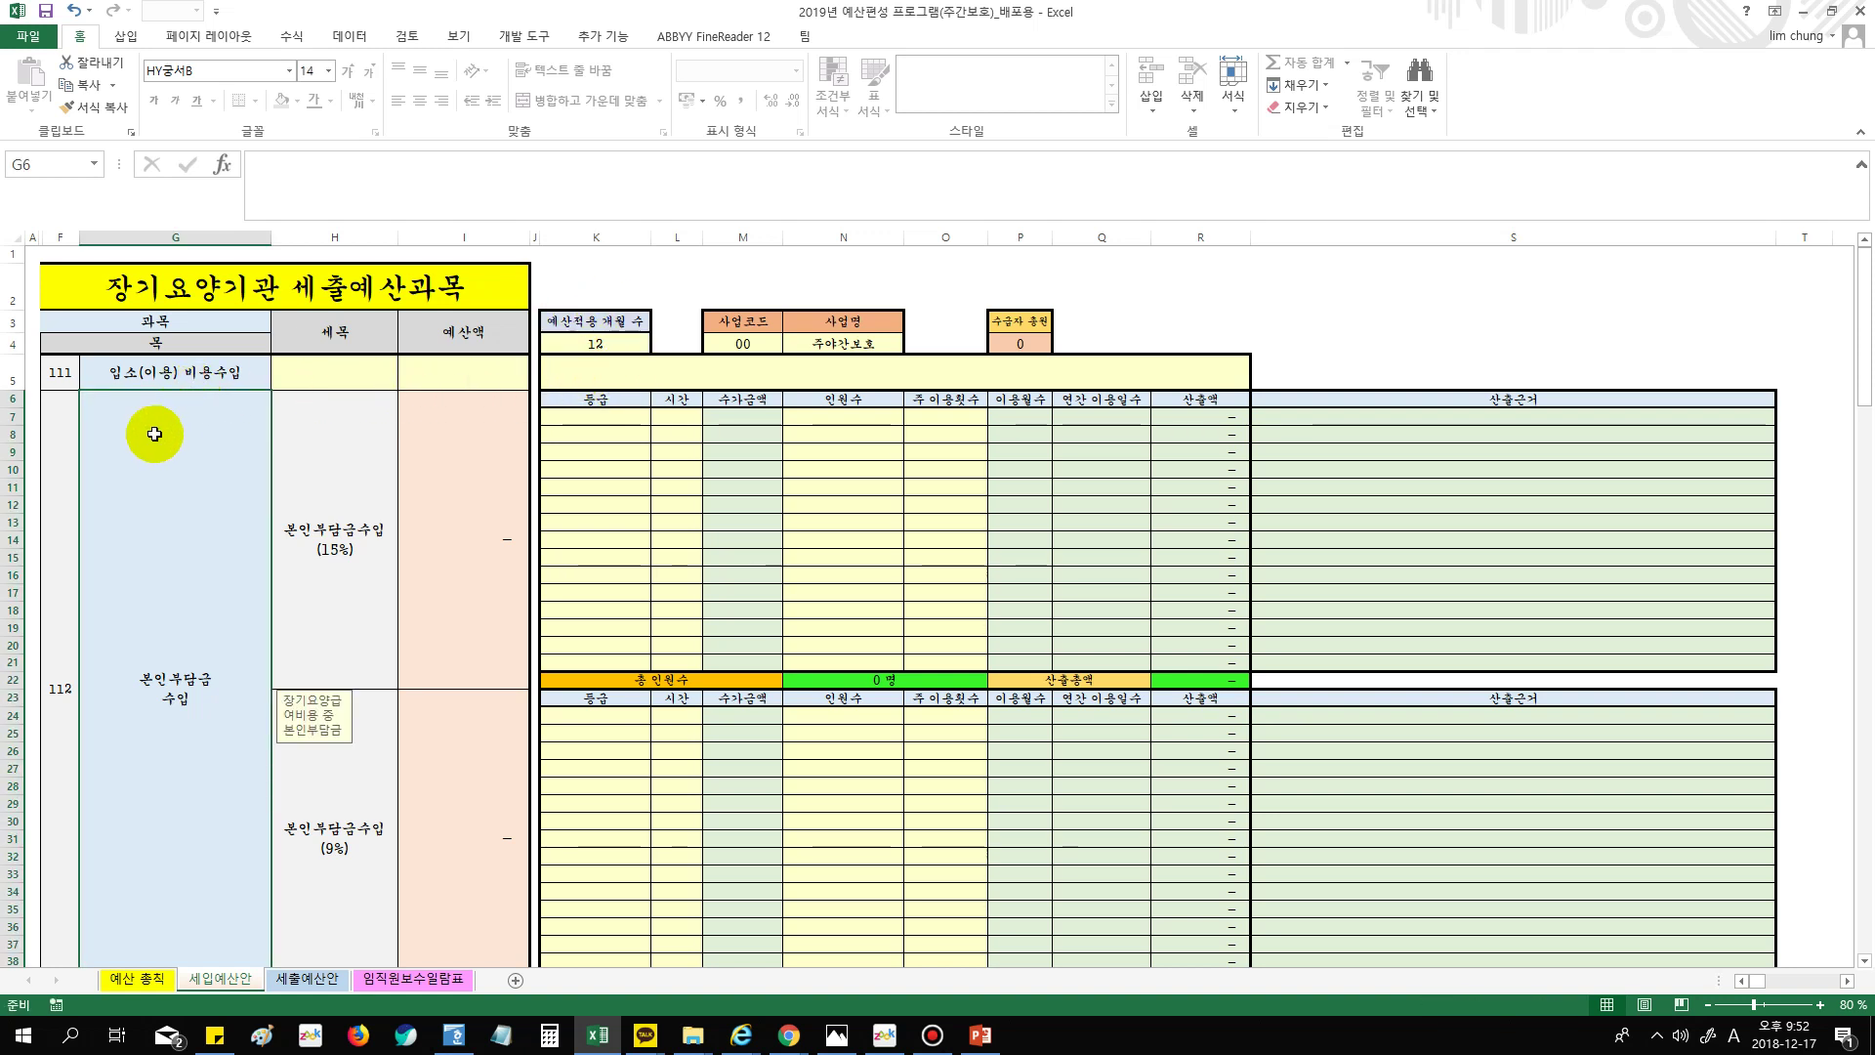
left_click(370, 537)
scroll(369, 539, "down", 3)
scroll(369, 539, "up", 2)
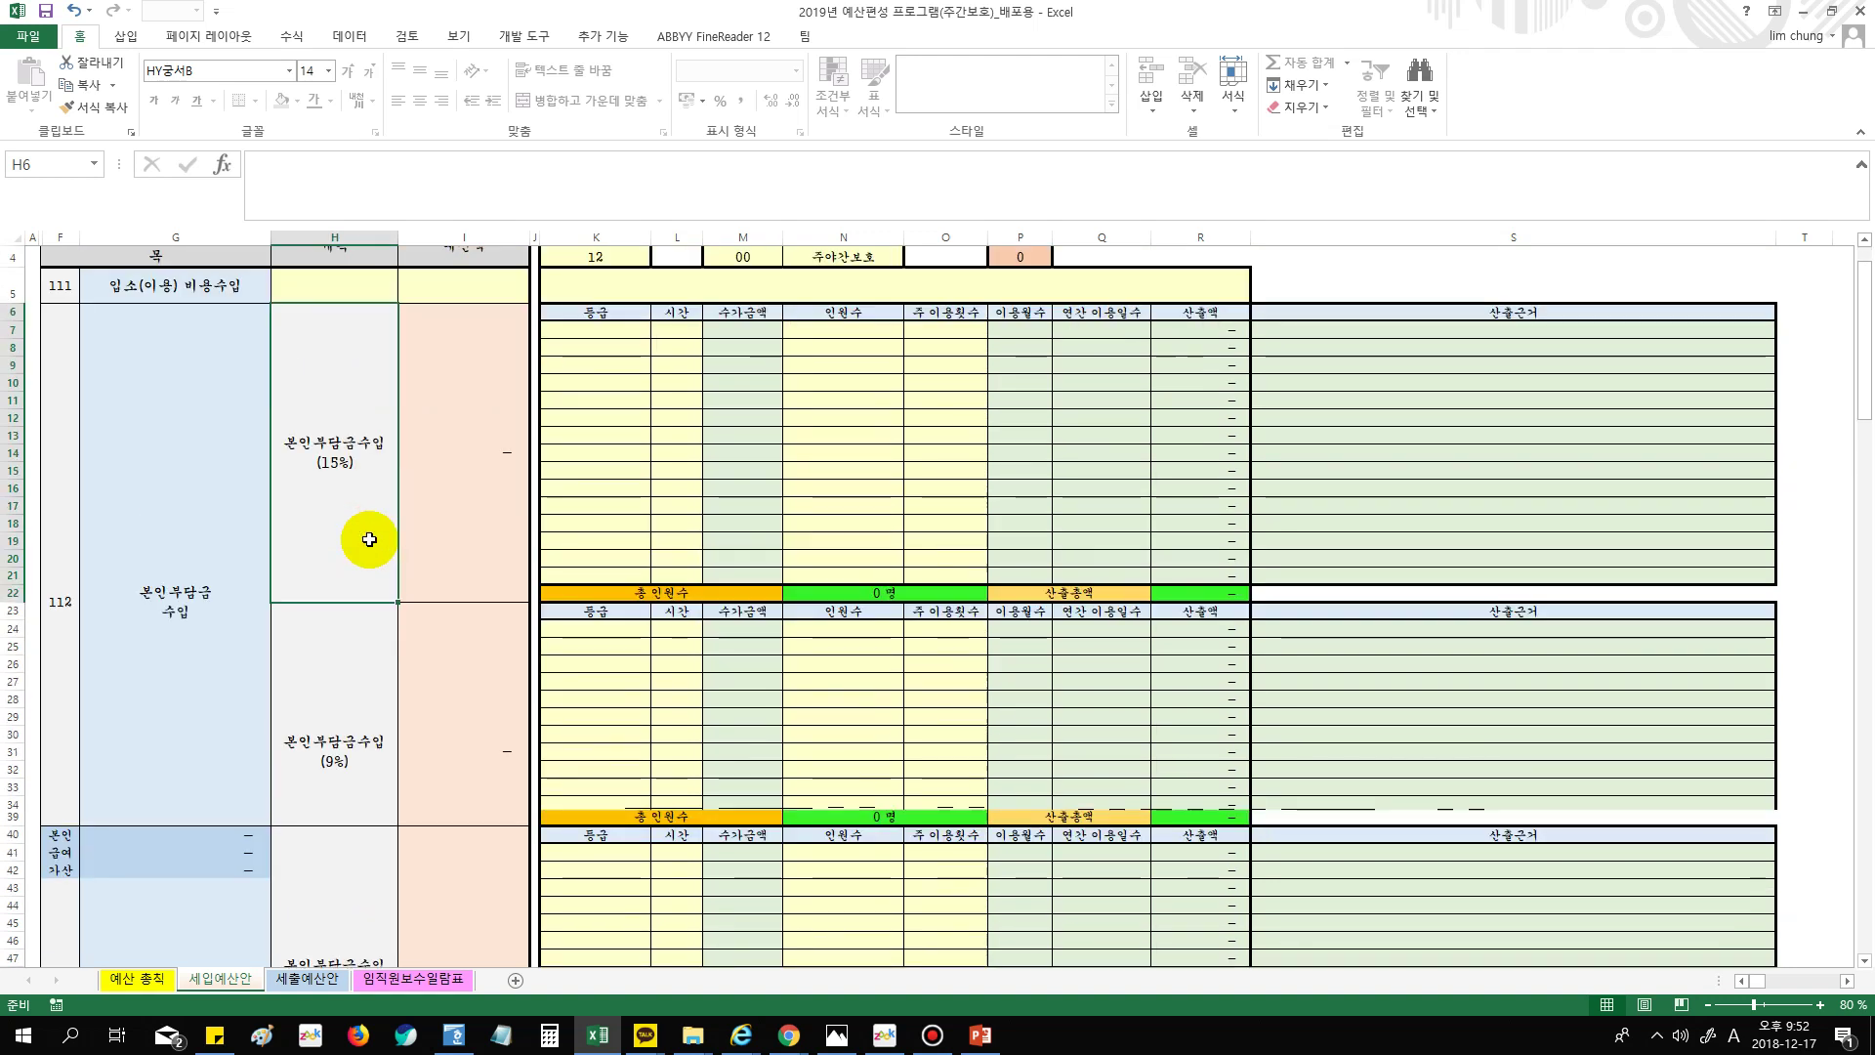
left_click(190, 617)
scroll(196, 609, "down", 2)
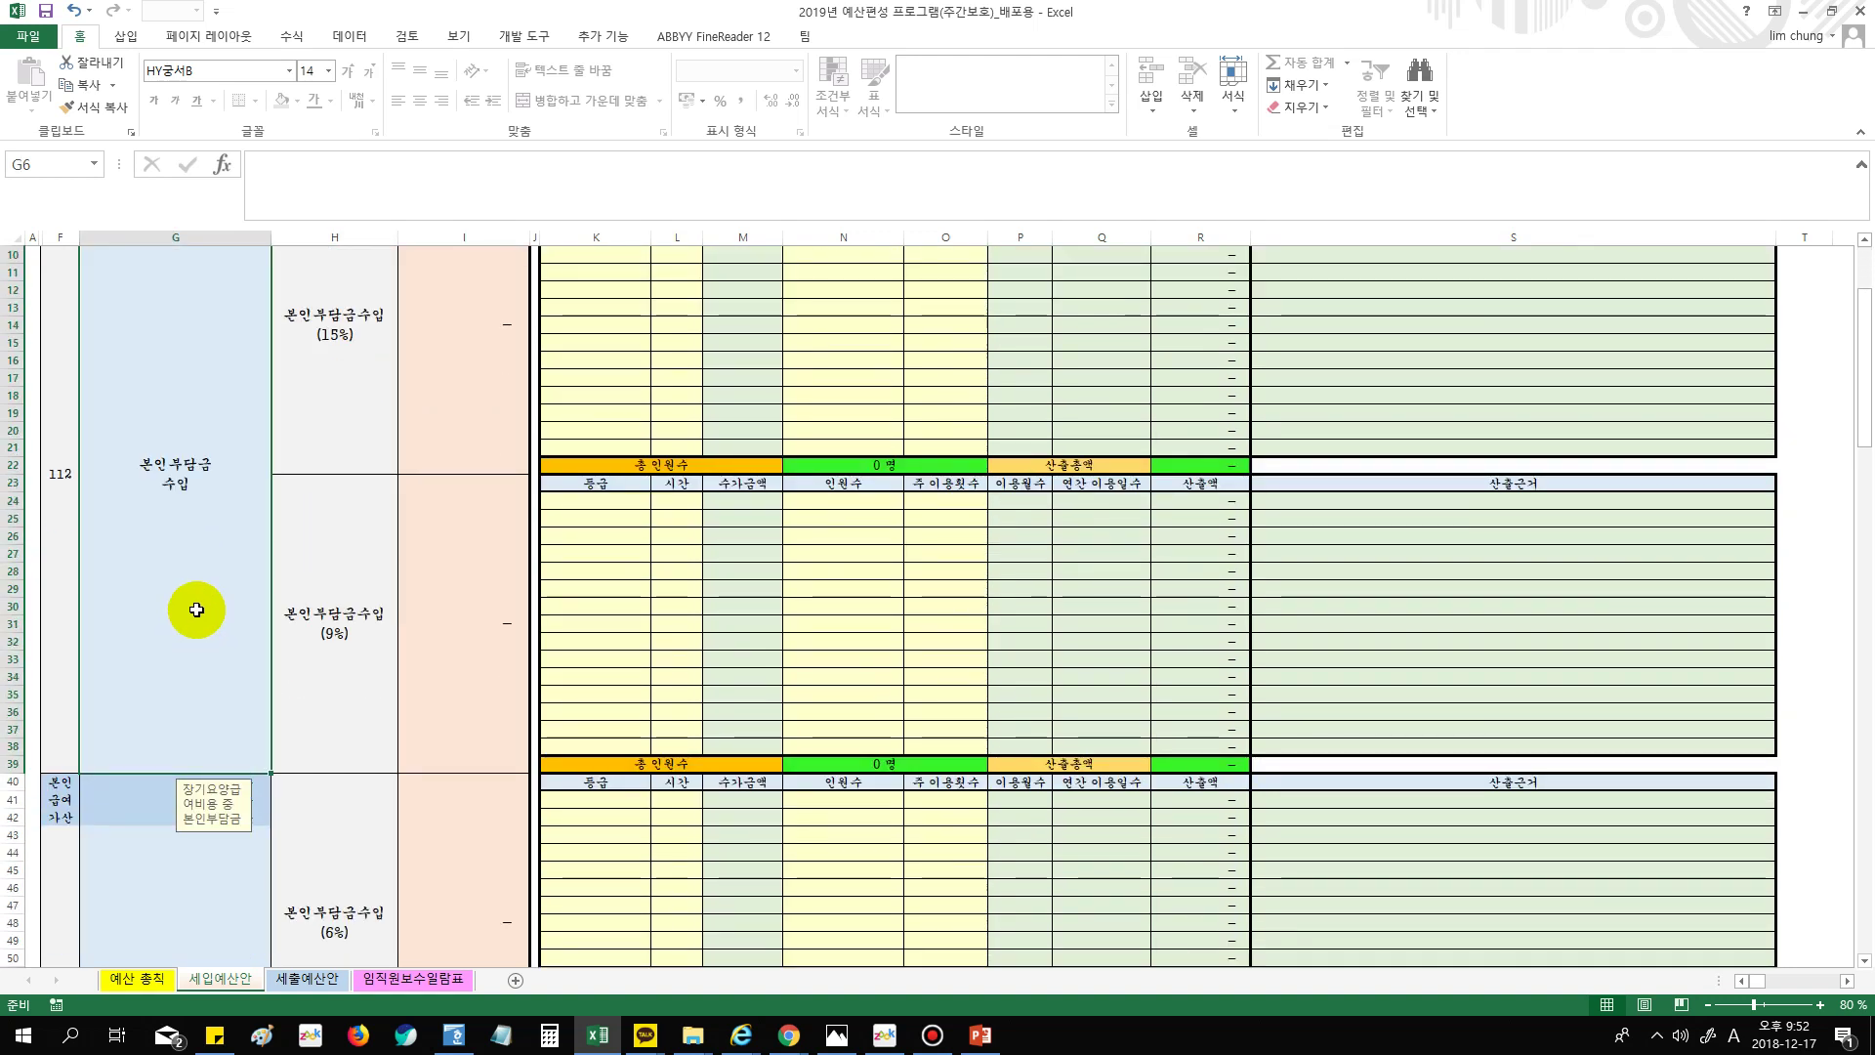
scroll(197, 604, "down", 1)
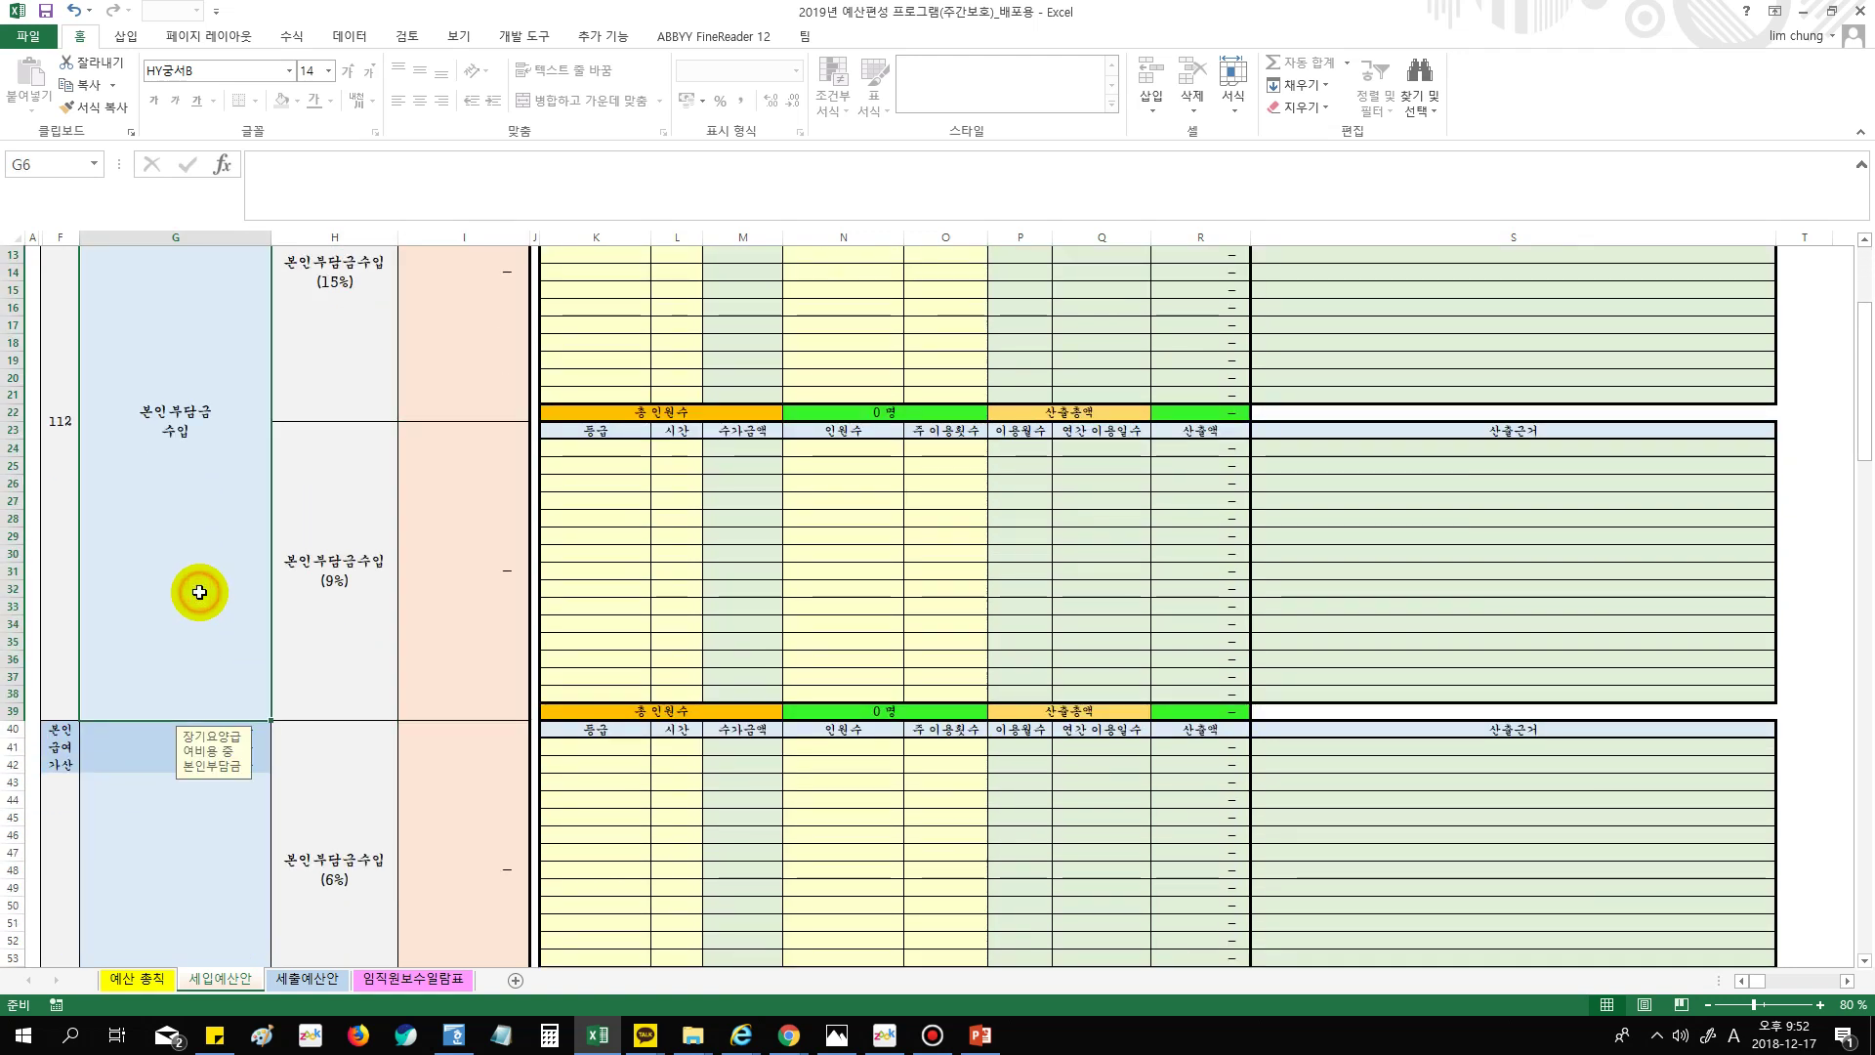
scroll(285, 744, "down", 2)
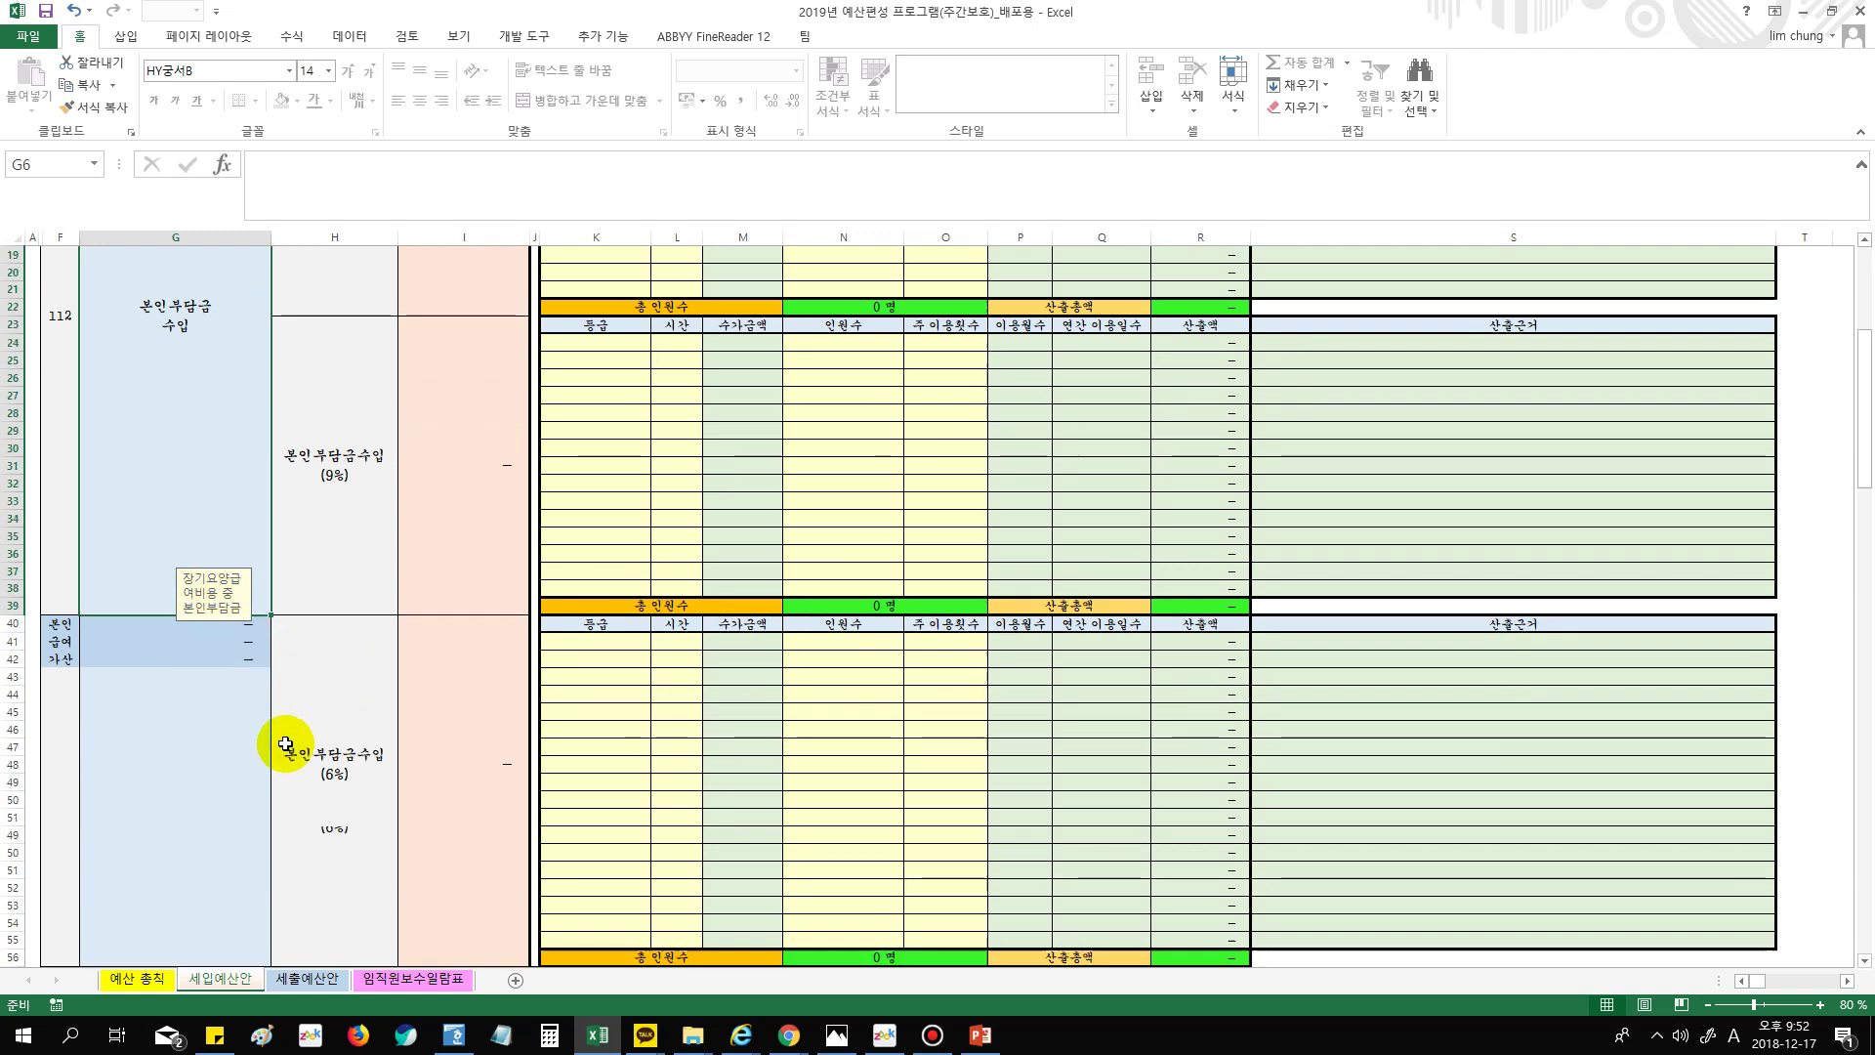
scroll(285, 744, "down", 4)
left_click(209, 753)
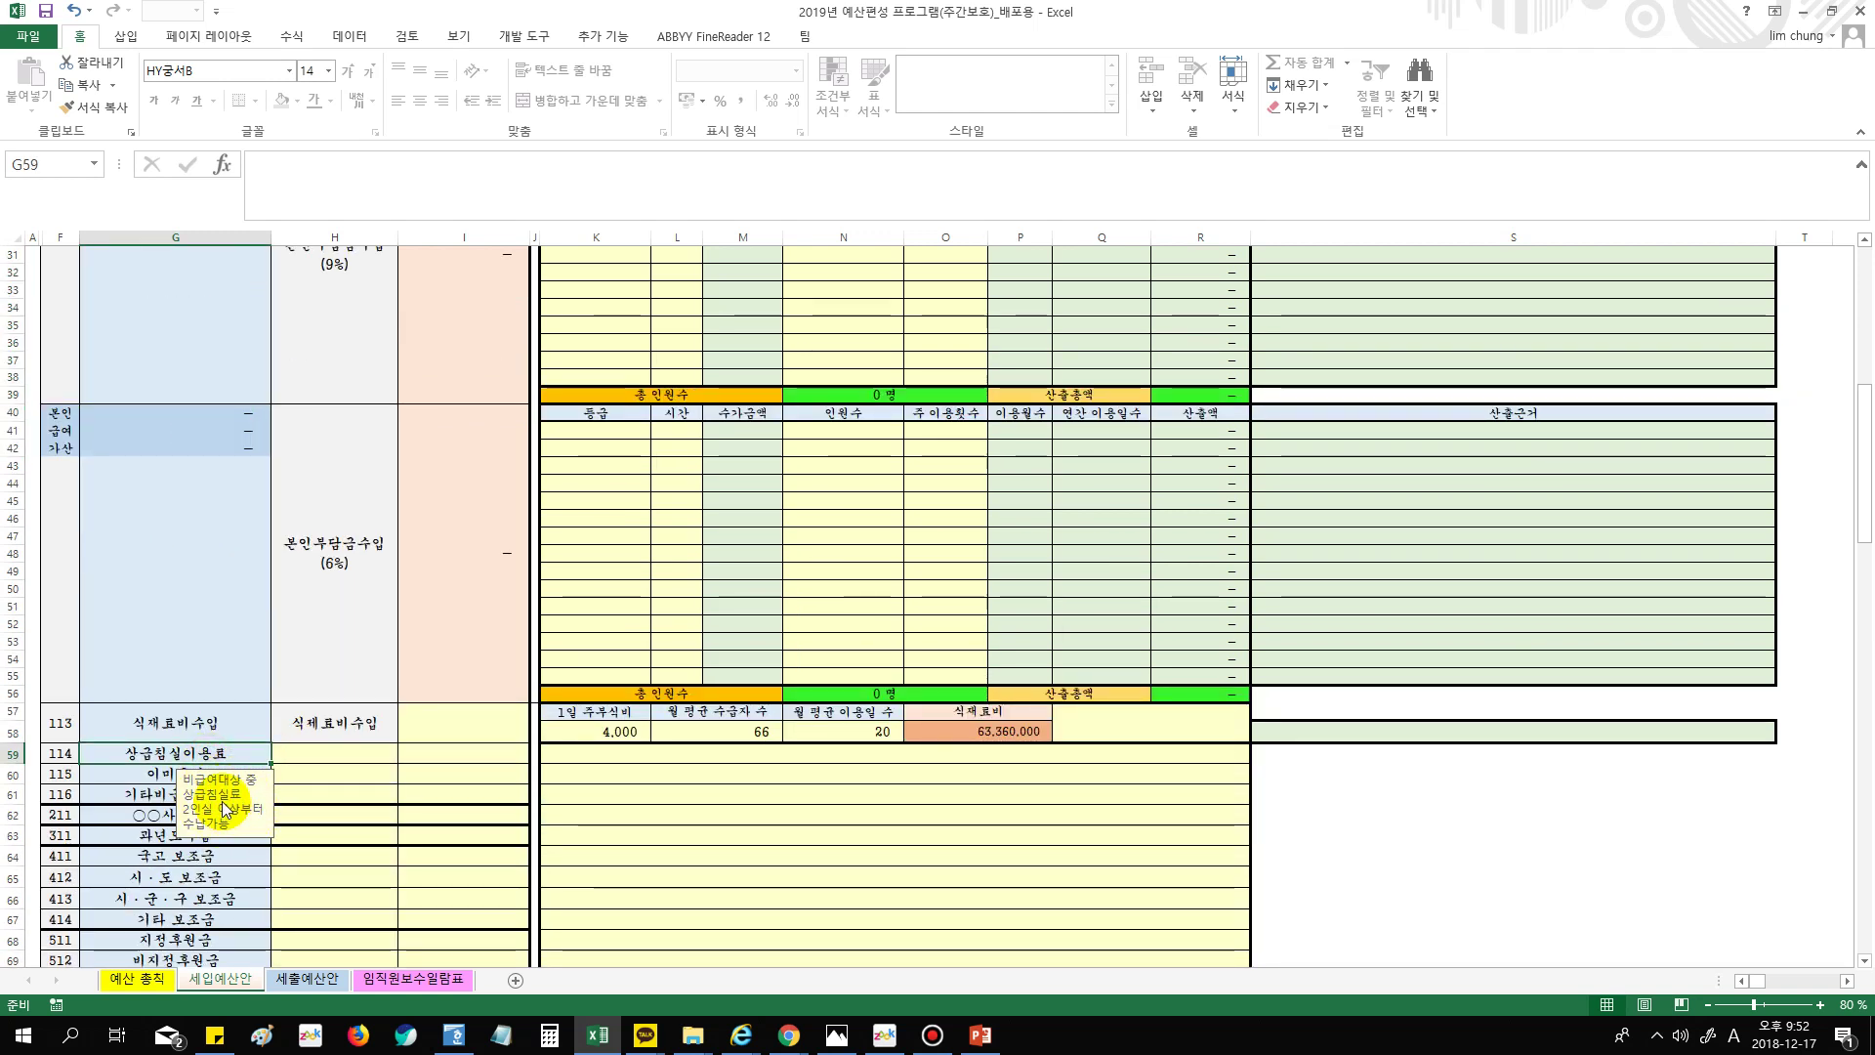
scroll(285, 796, "down", 2)
left_click(201, 769)
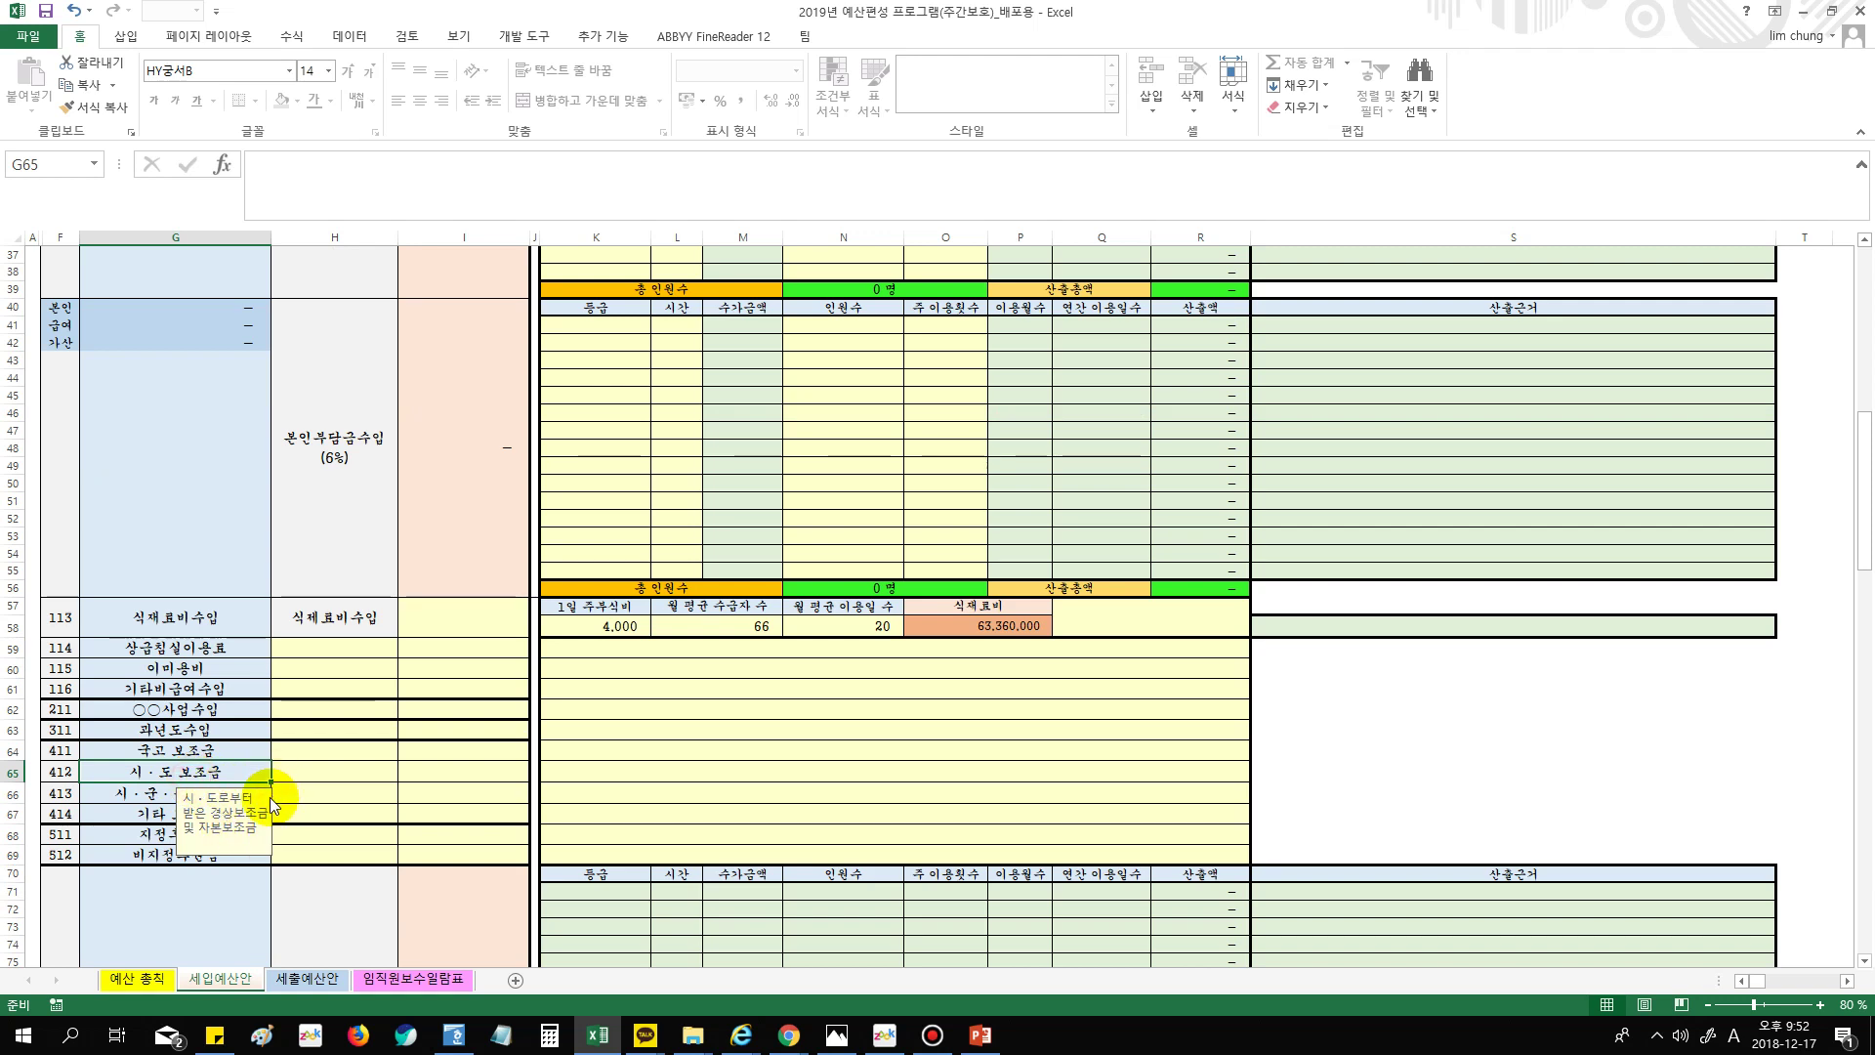
Review the 장기요양급여수입 sections and the notes on 기타전입금 and 전년도이월금 (식재료비), down to 세입 총계
scroll(276, 802, "down", 3)
scroll(276, 801, "down", 10)
left_click(258, 795)
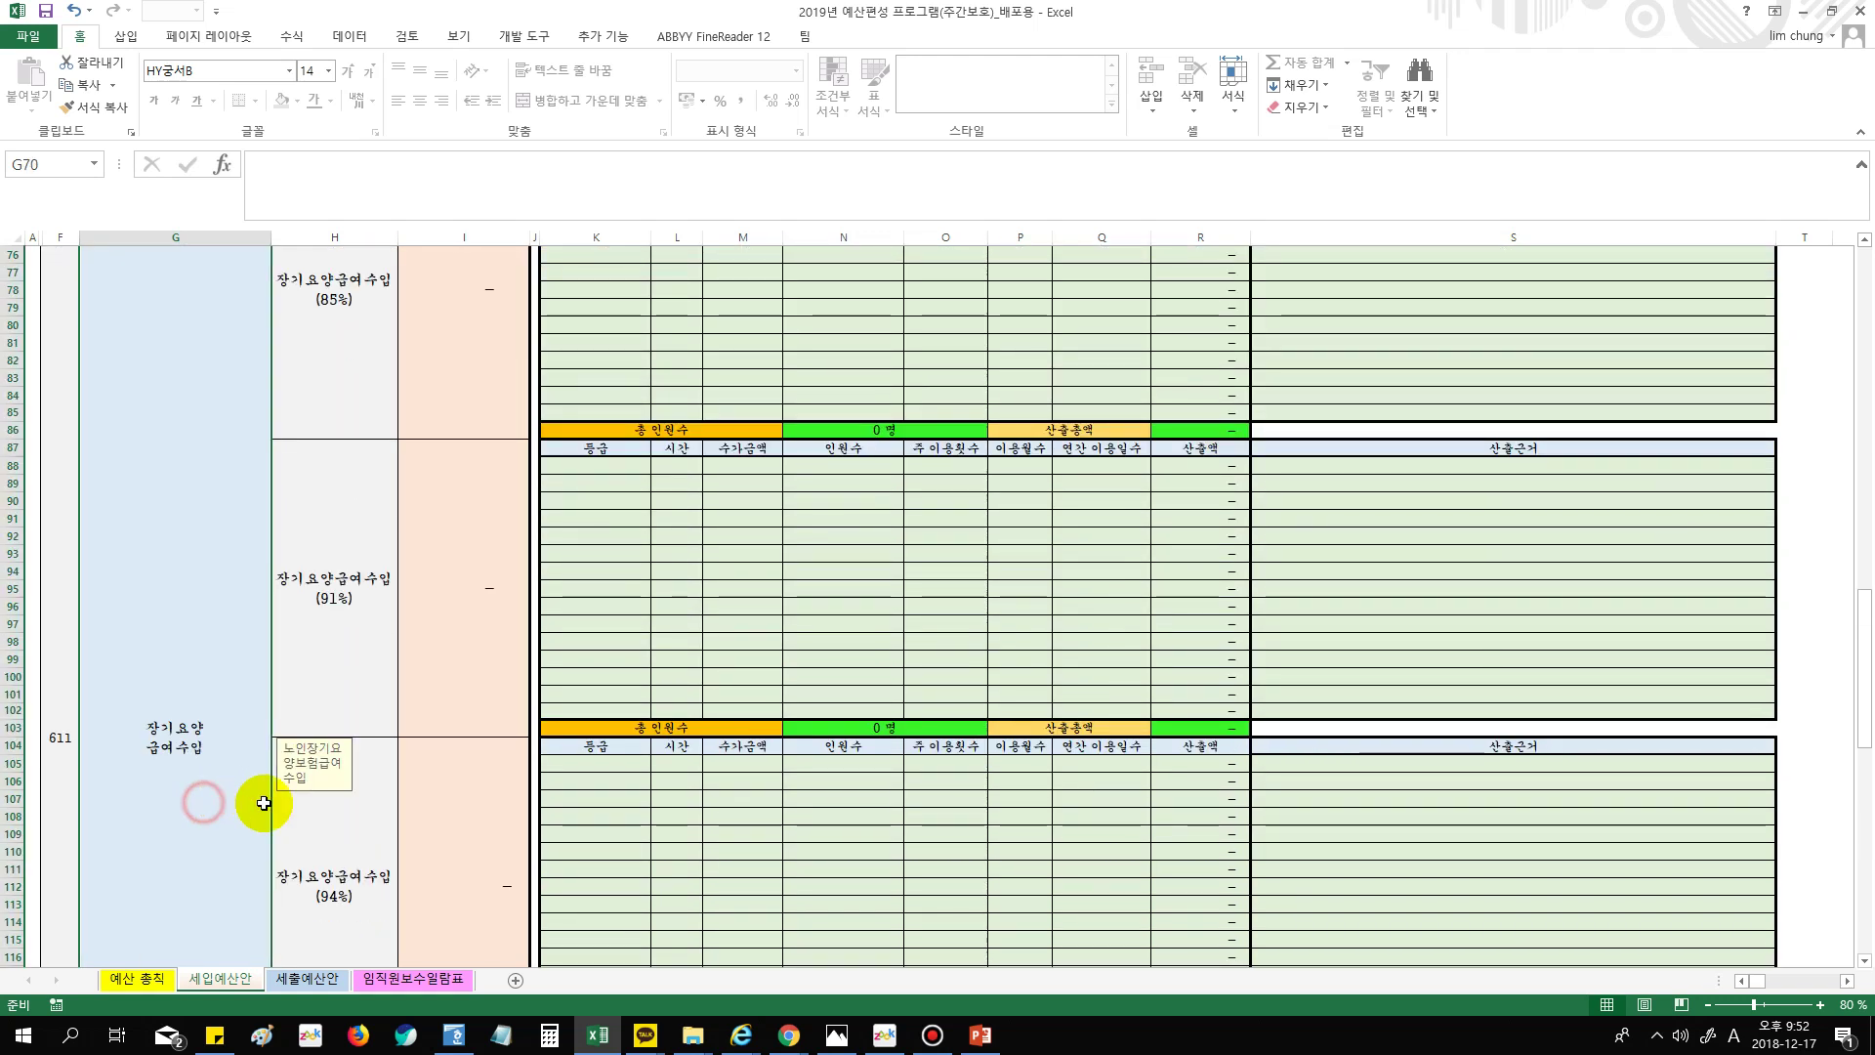
scroll(244, 796, "down", 1)
scroll(233, 797, "down", 13)
left_click(195, 722)
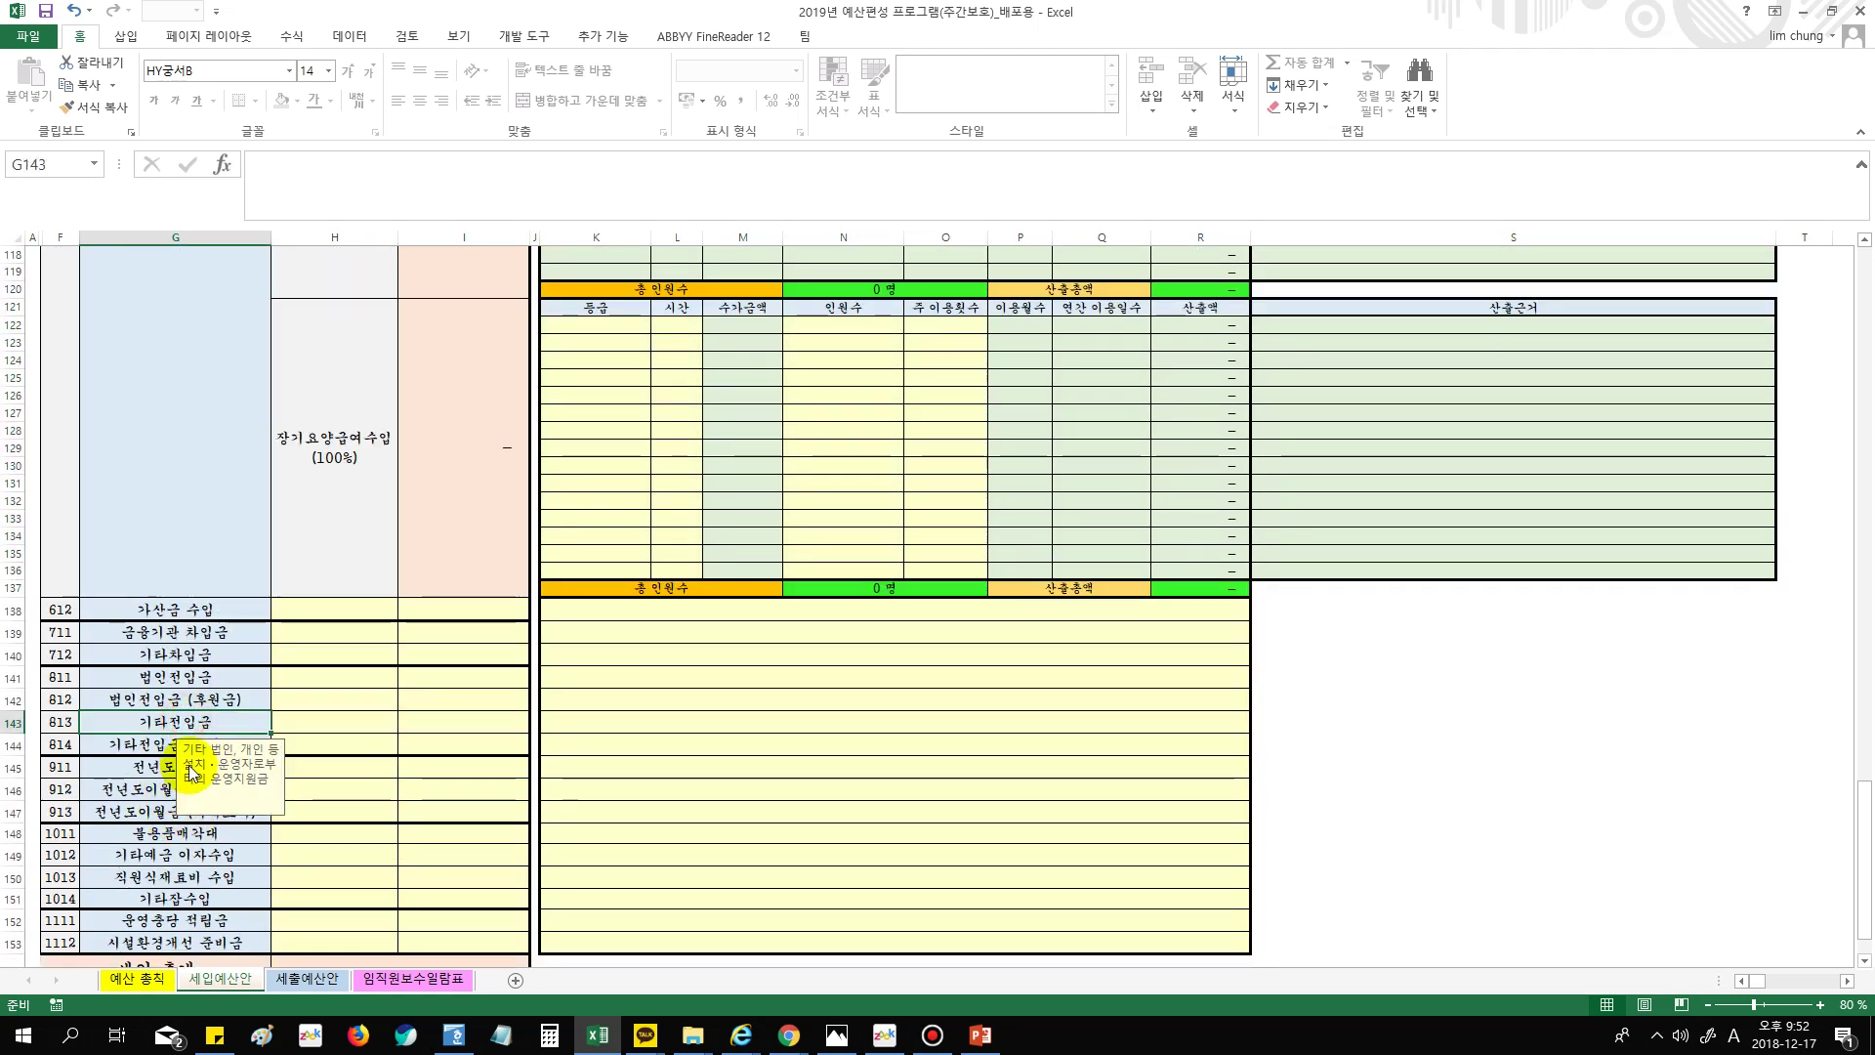
scroll(200, 772, "down", 2)
left_click(200, 741)
left_click(215, 652)
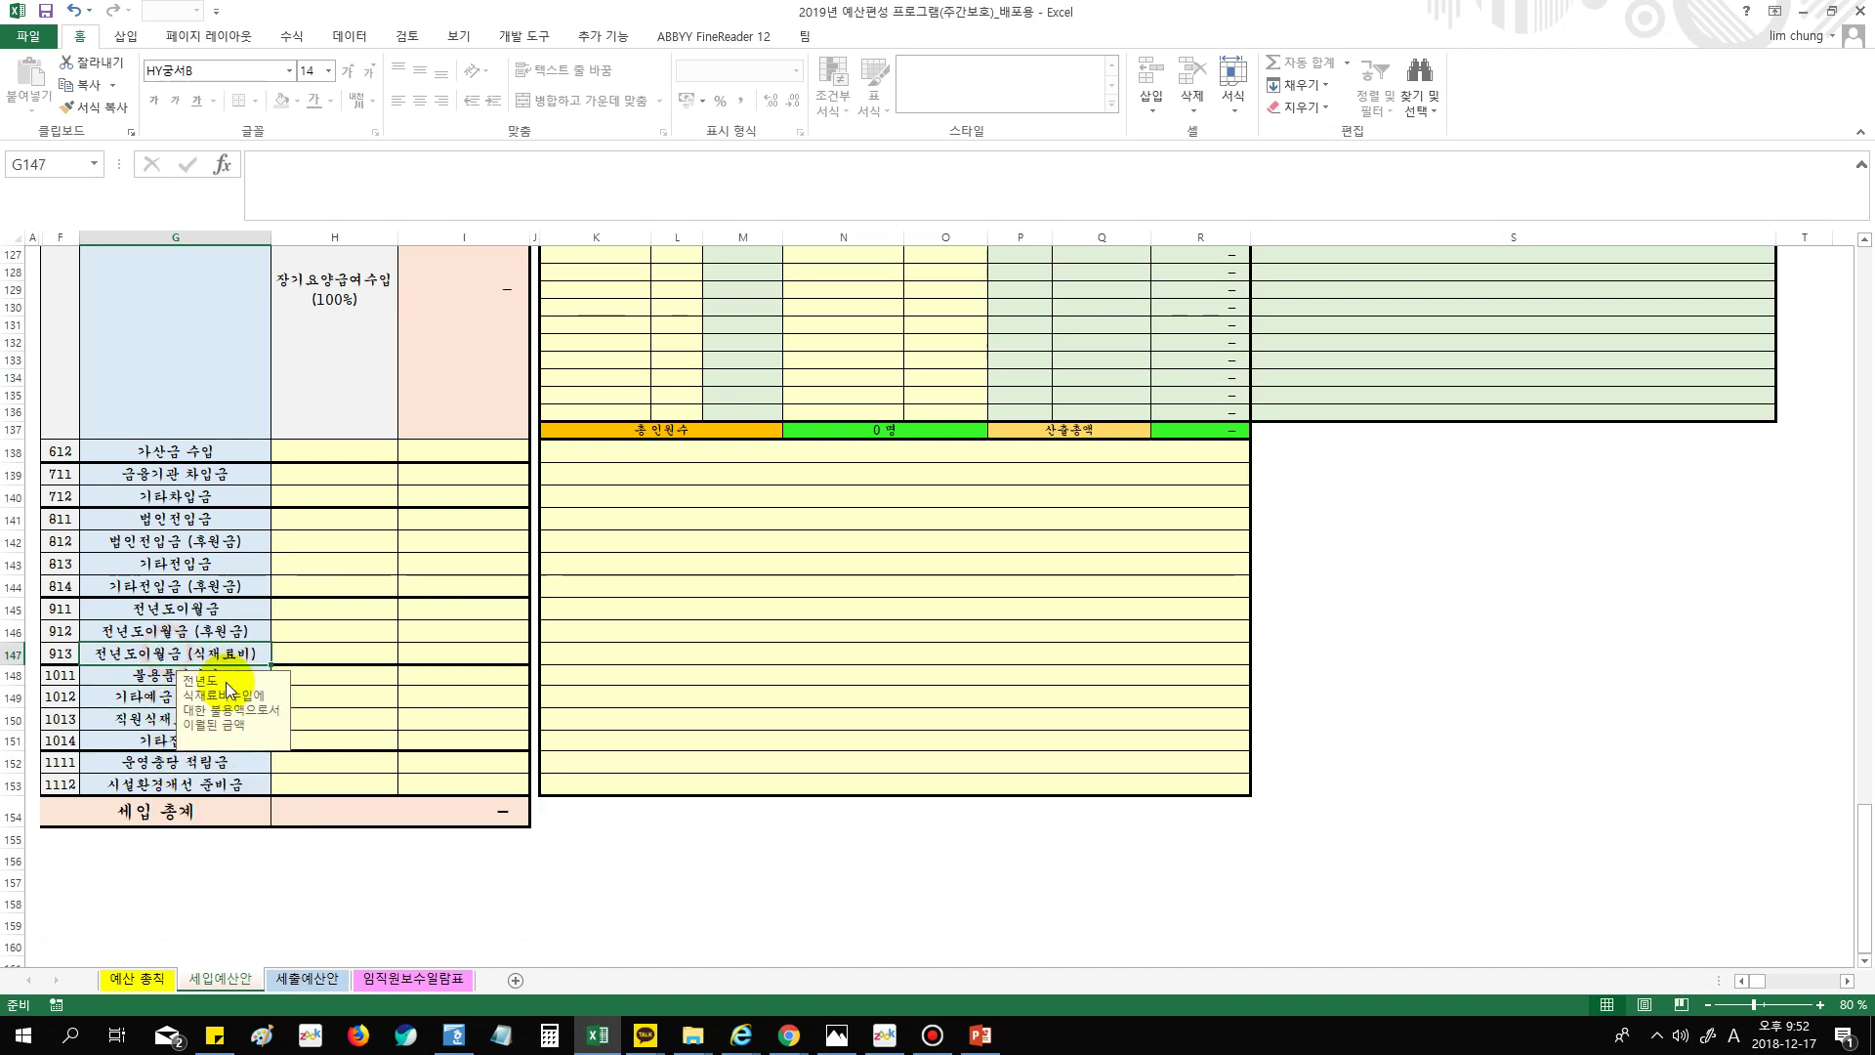
scroll(301, 703, "up", 20)
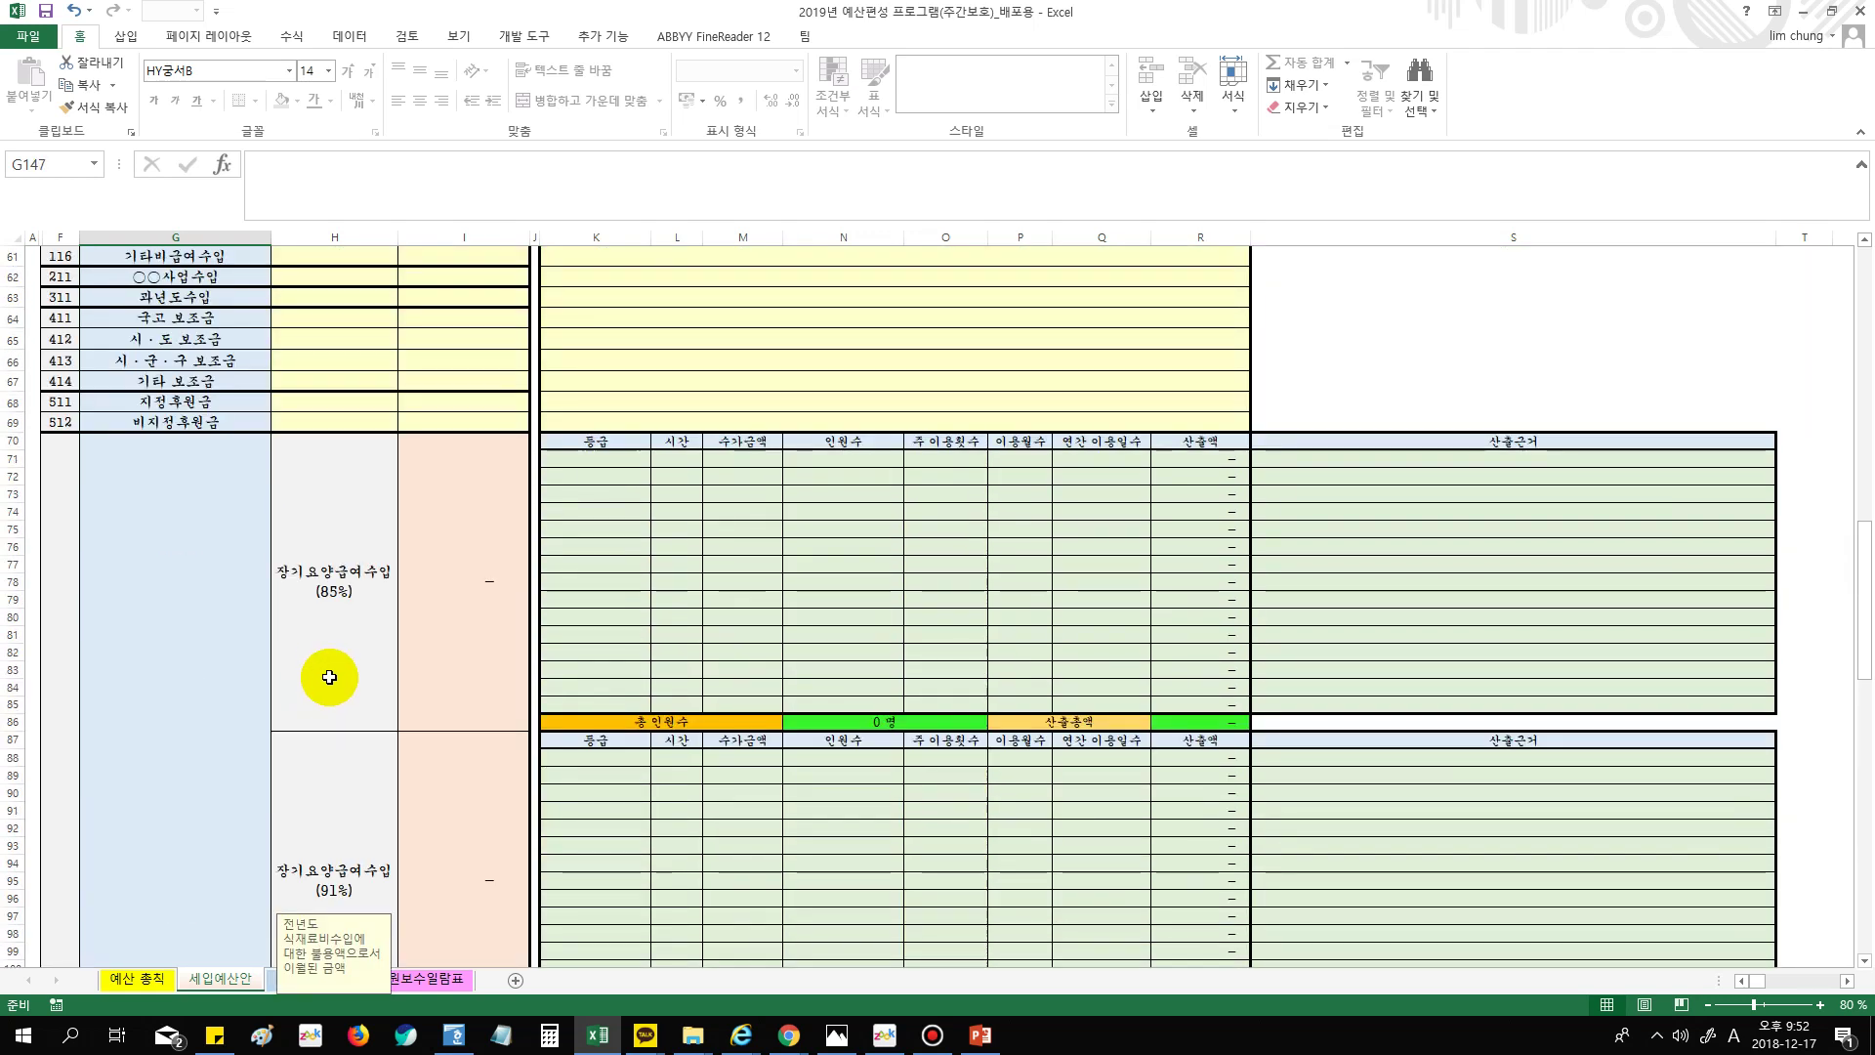
scroll(340, 671, "up", 10)
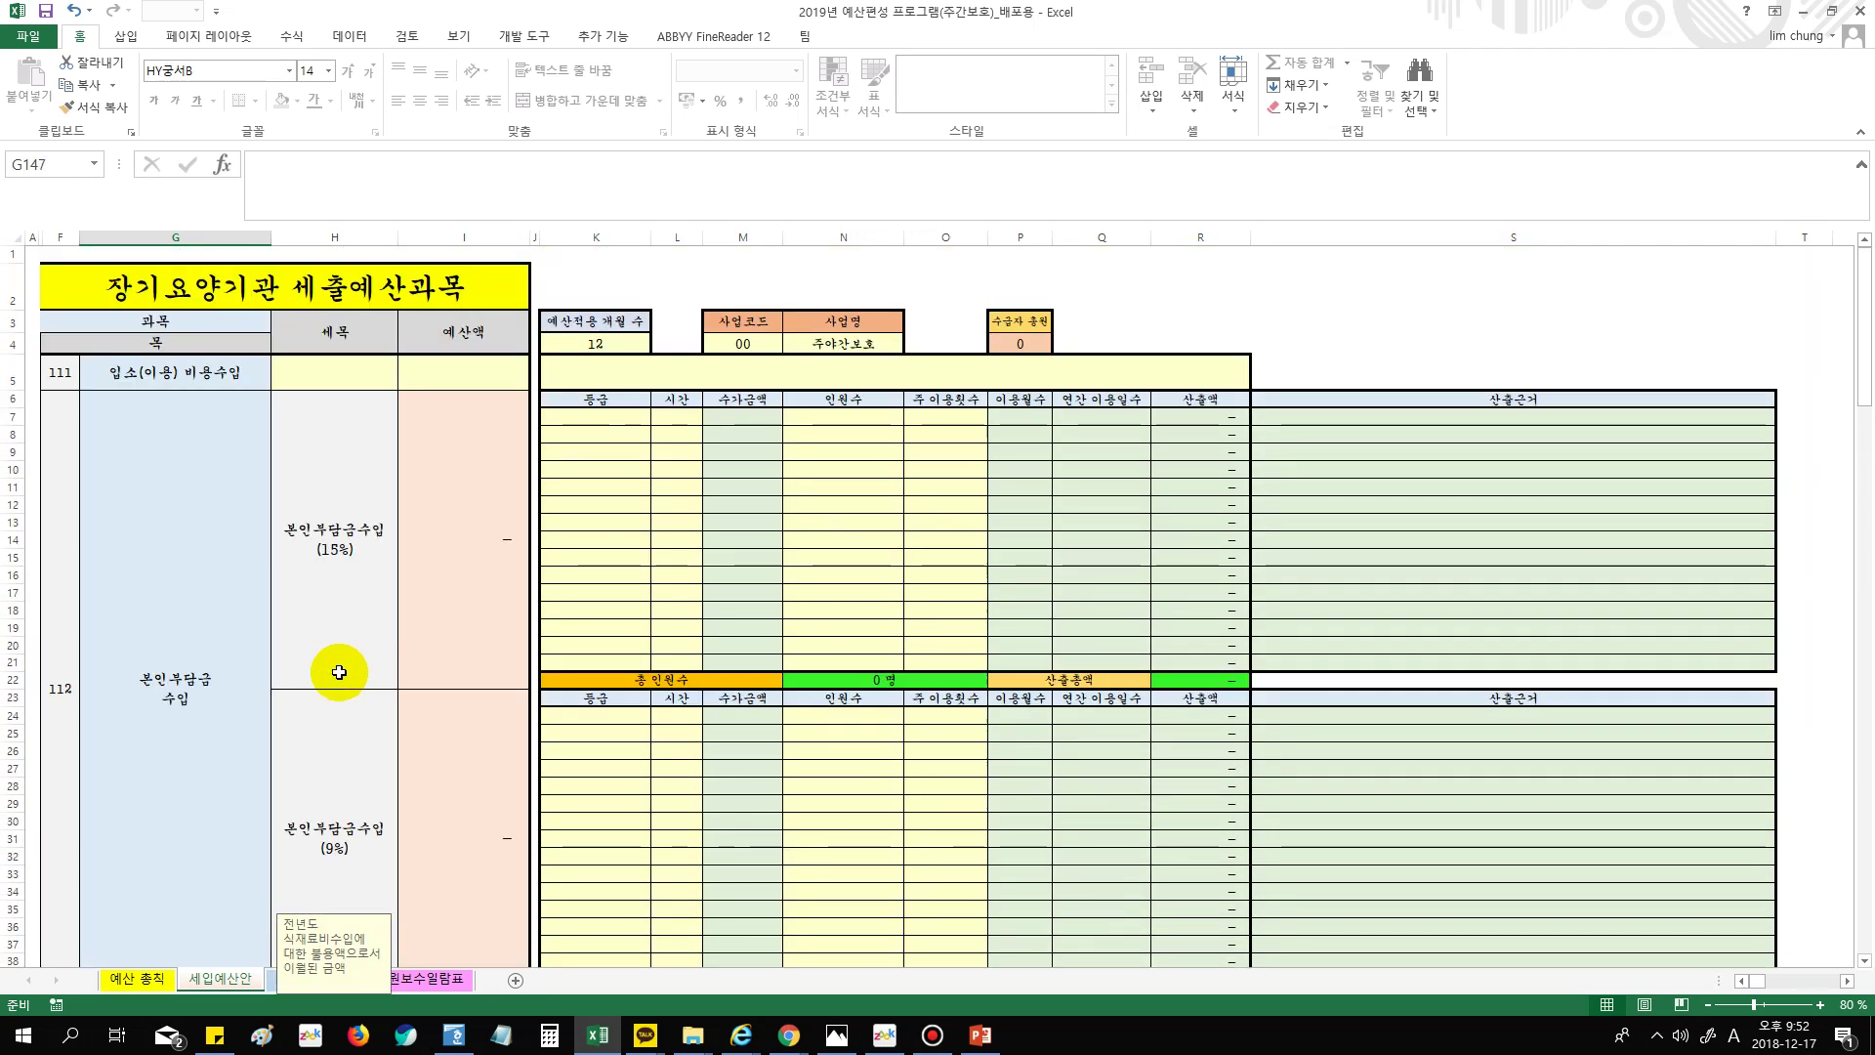
Examine the 입소(이용) 비용수입 row, reading its note and checking its 세목 and 예산액 cells
left_click(201, 379)
left_click(17, 372)
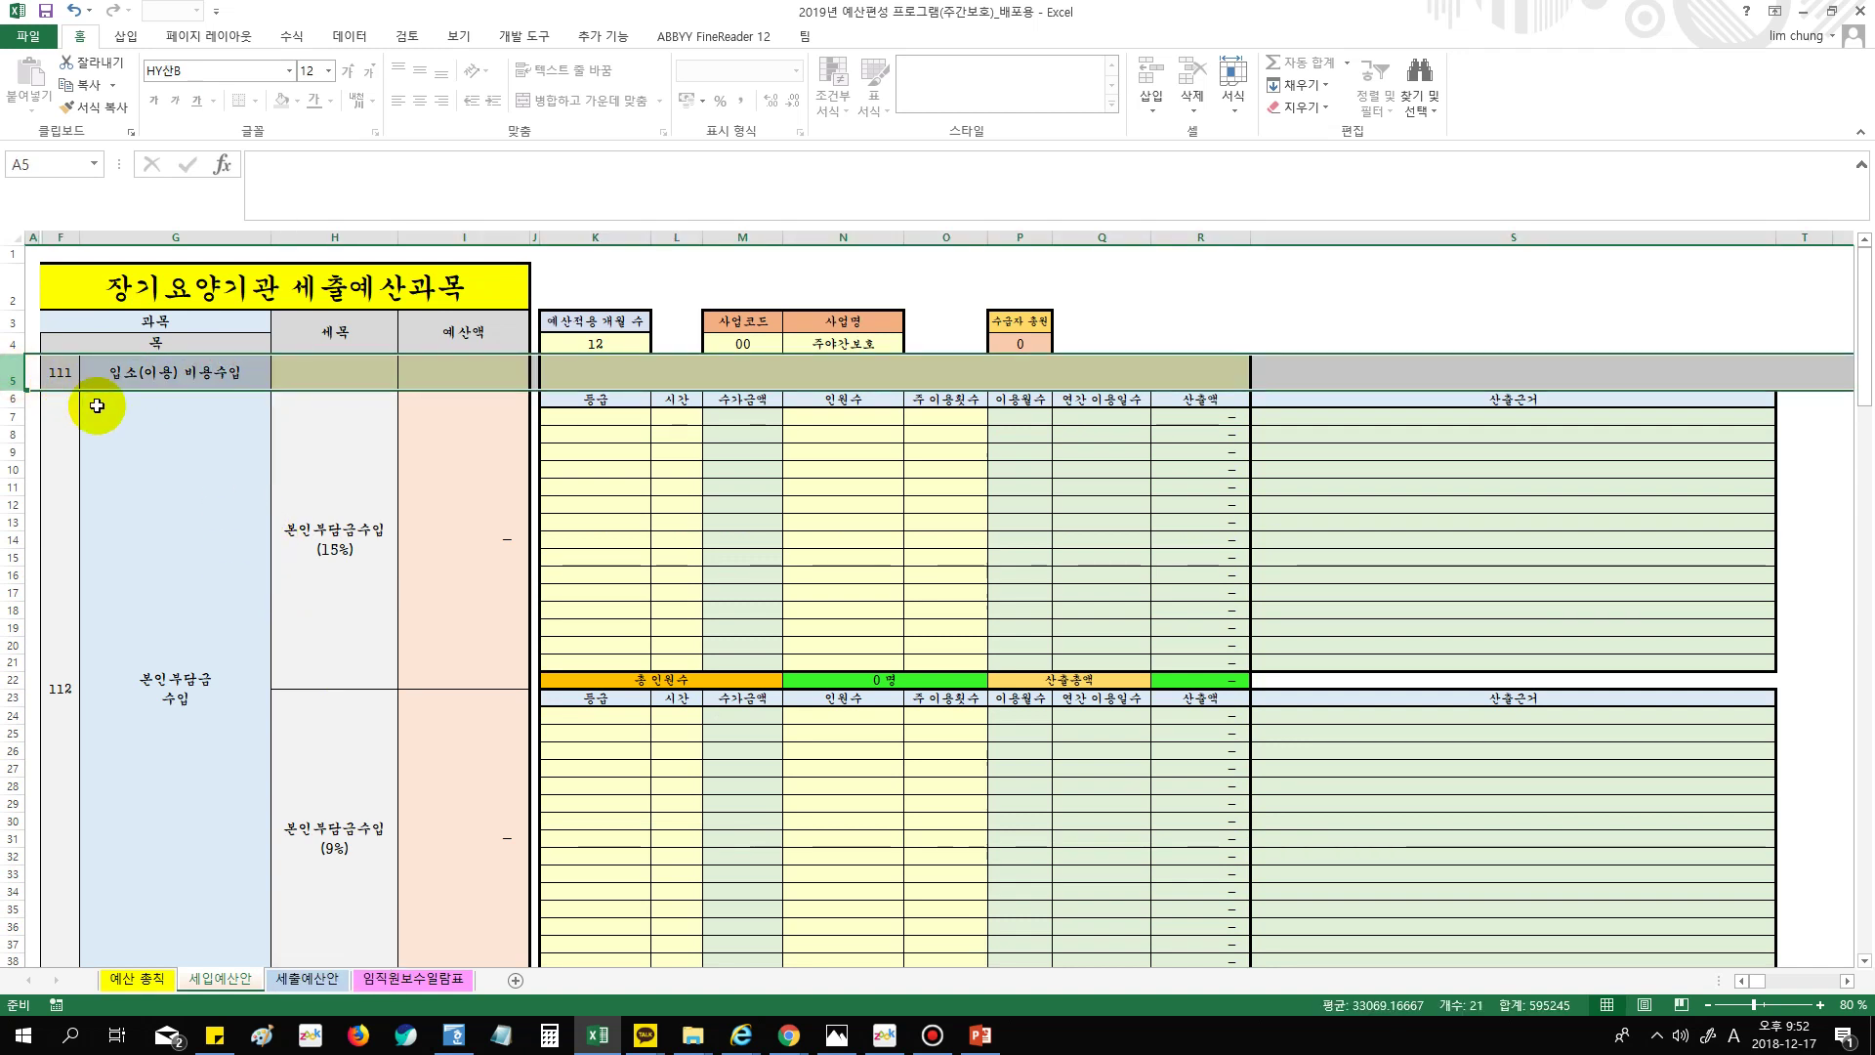
left_click(194, 472)
left_click(200, 376)
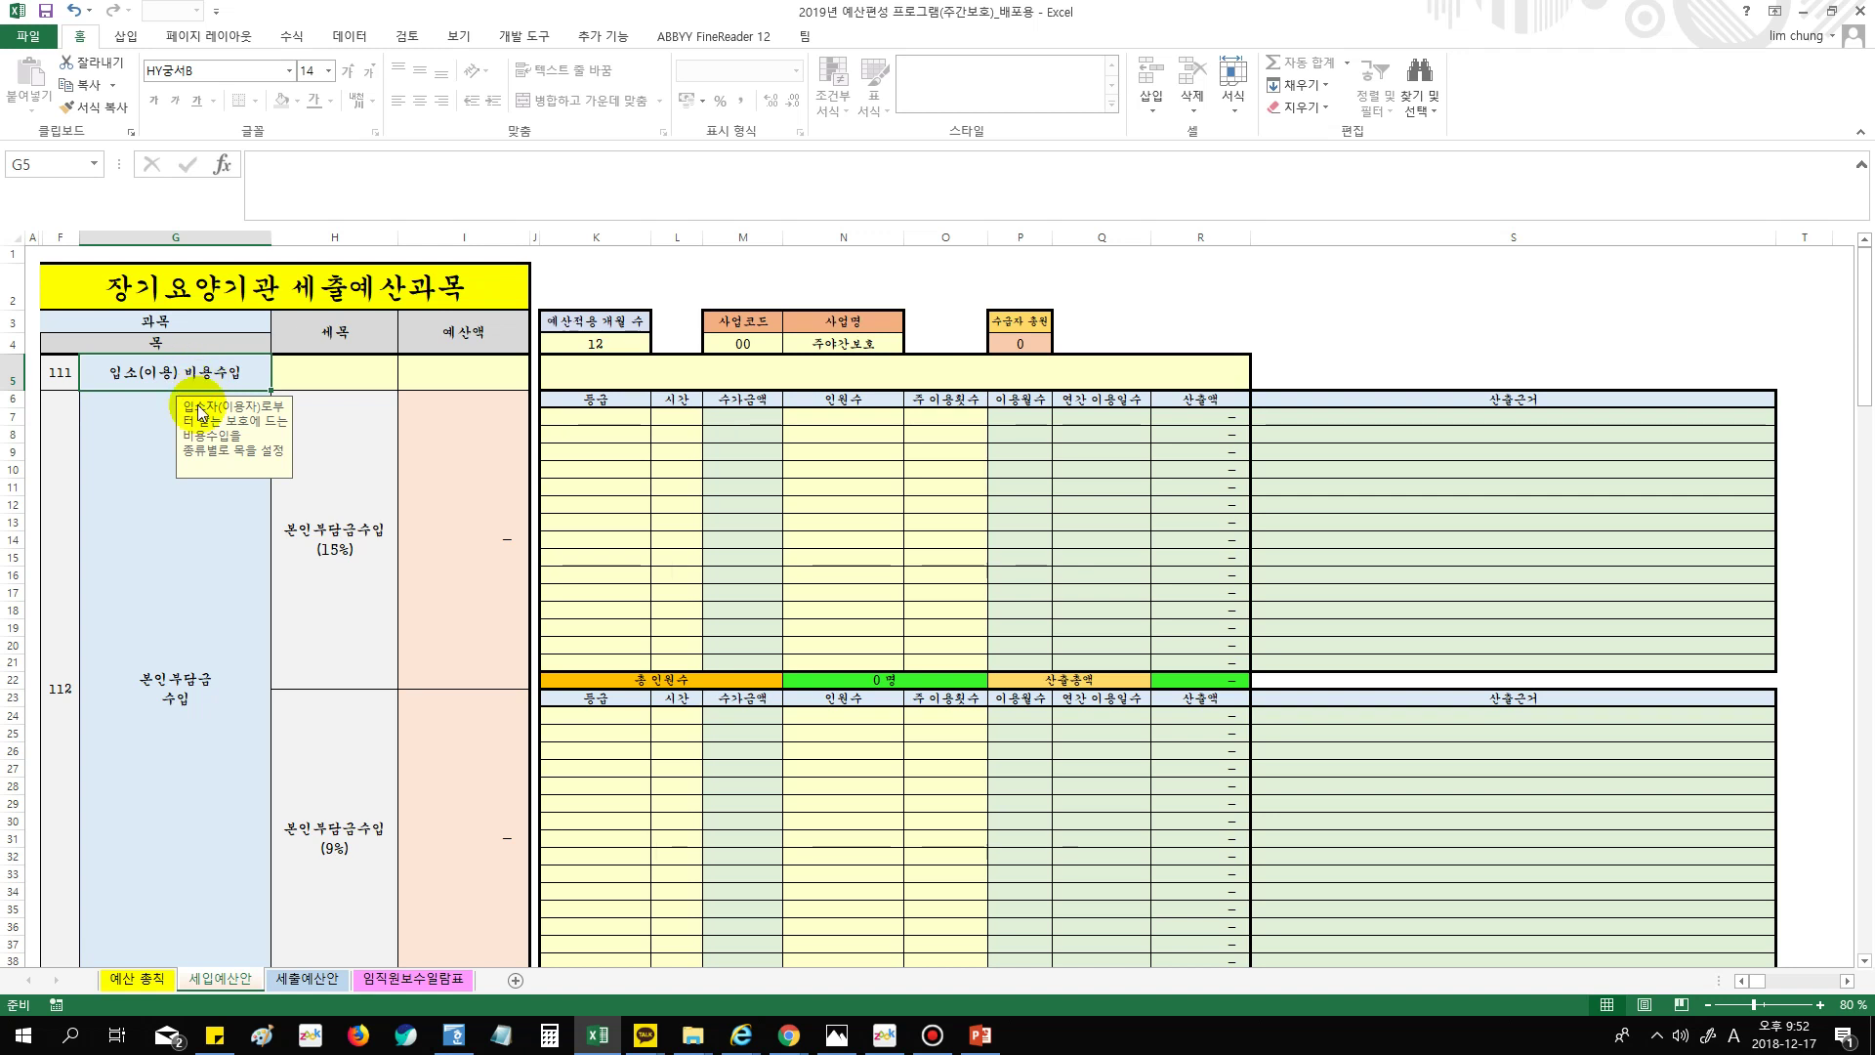
left_click(368, 366)
left_click(456, 368)
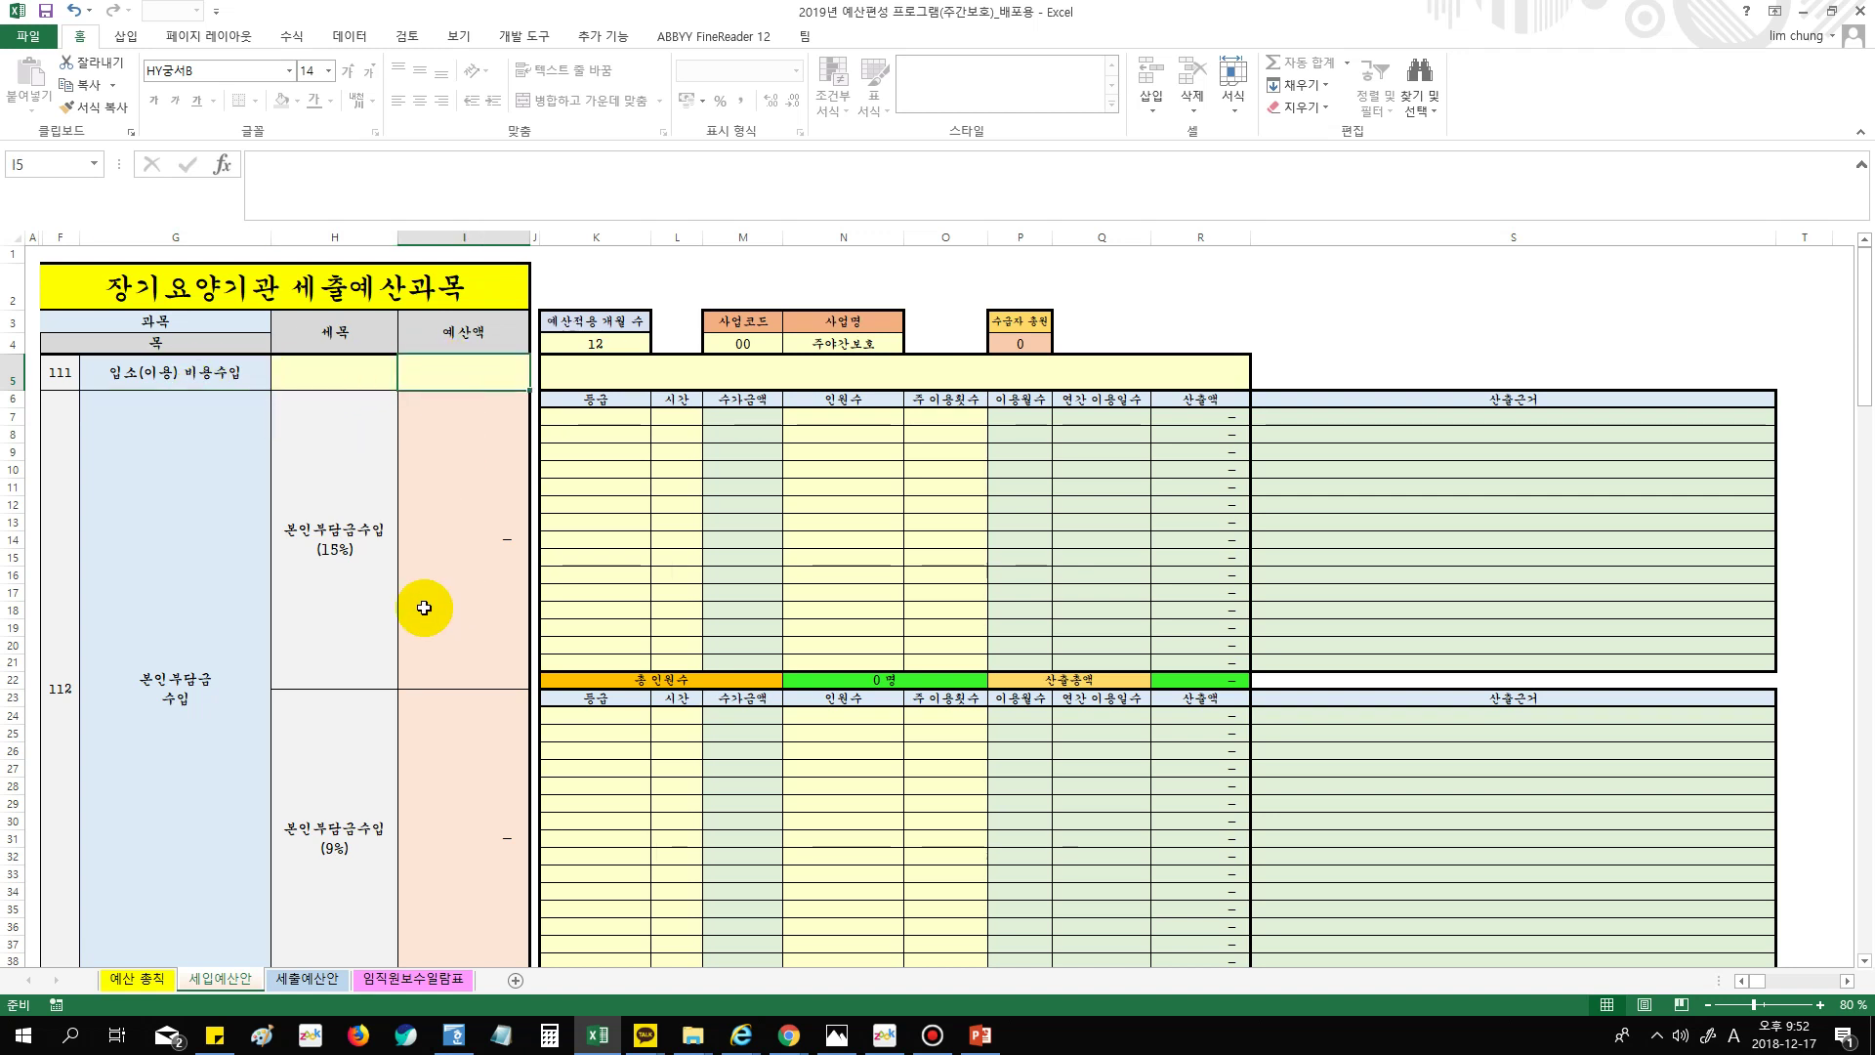
Examine the 입소(이용) 비용수입 row and read the note on the 본인부담금수입 item
left_click(12, 369)
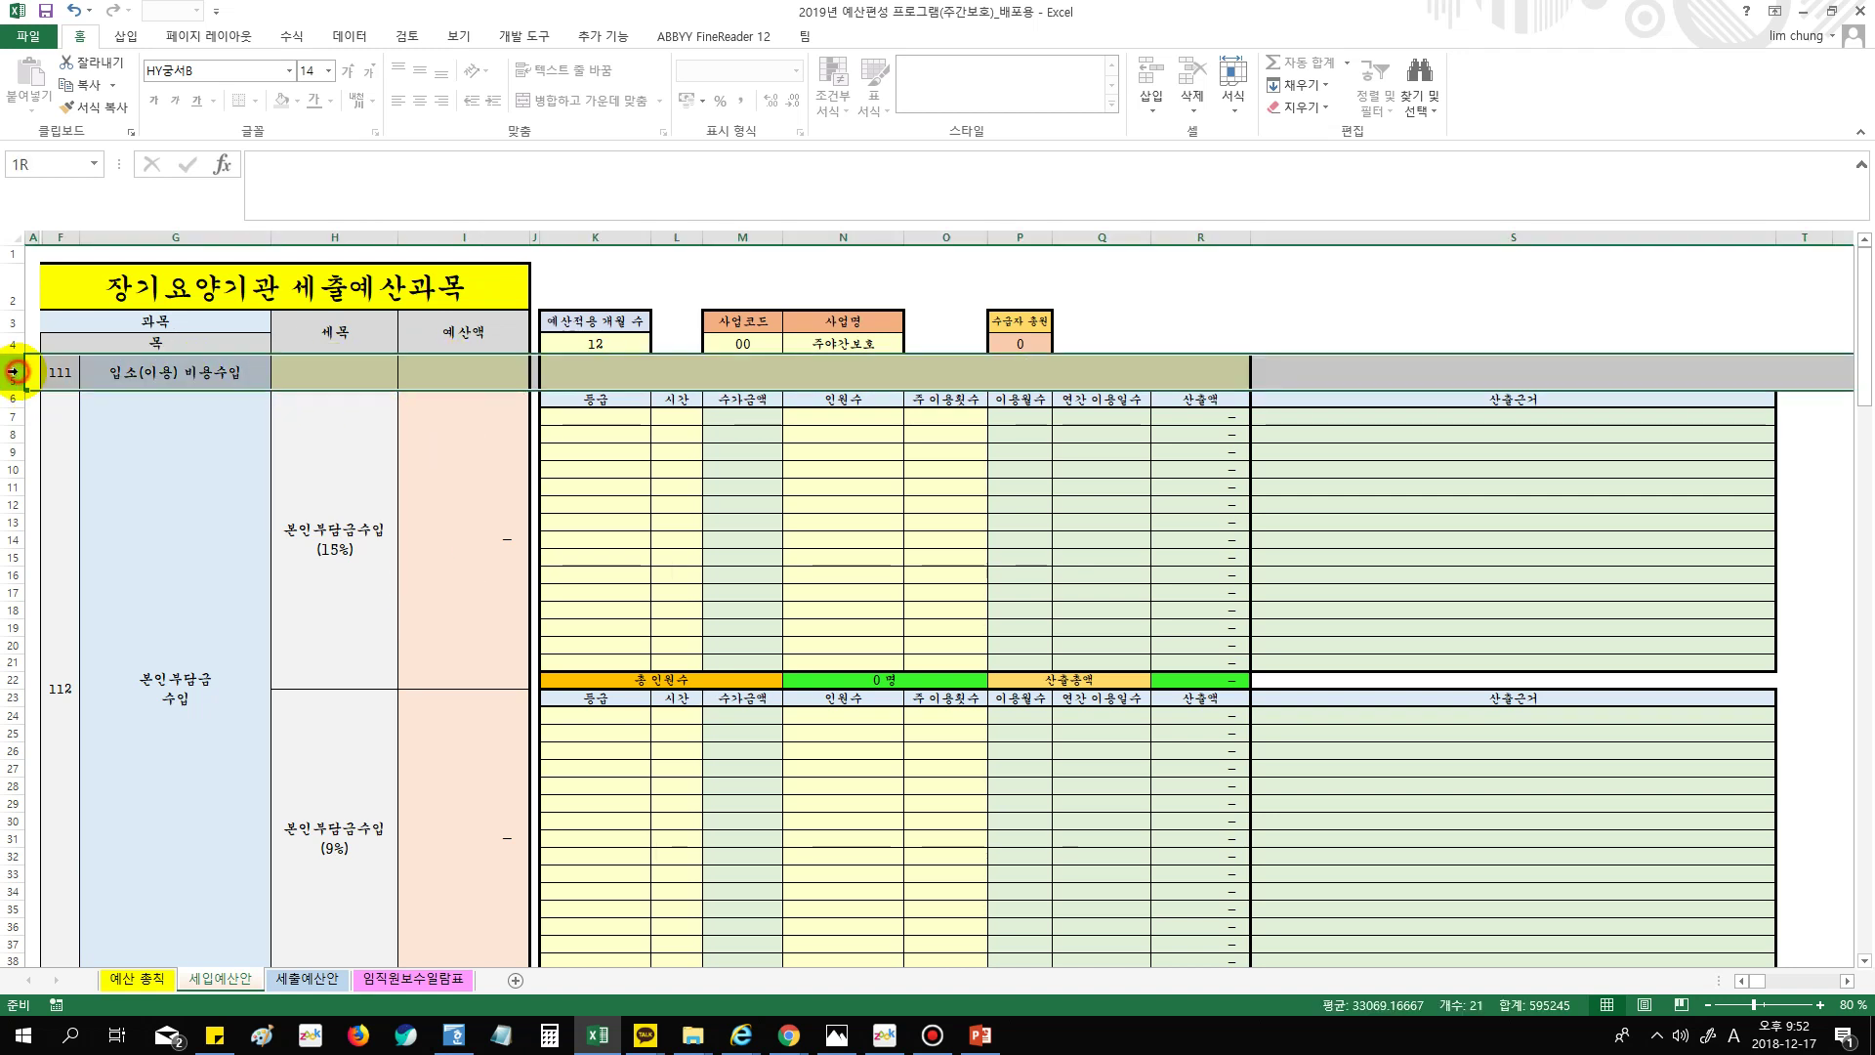
left_click(308, 496)
scroll(370, 598, "down", 2)
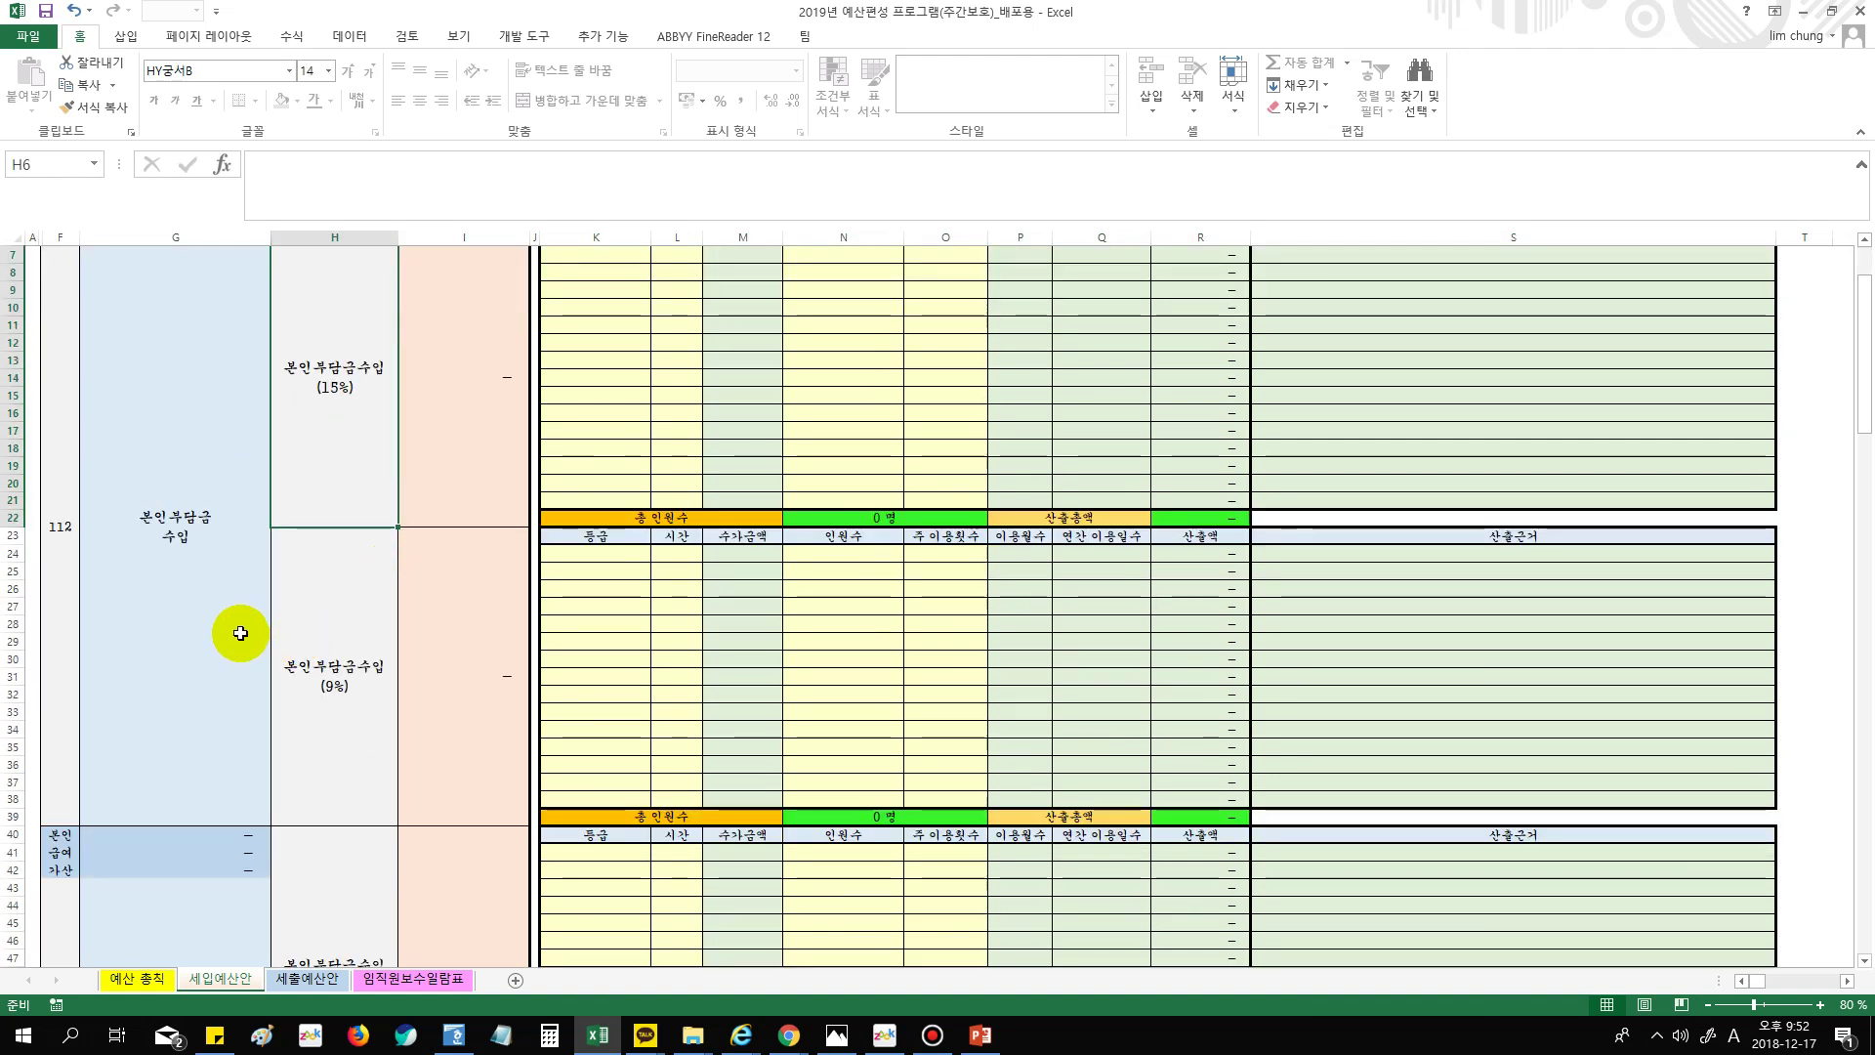
left_click(181, 635)
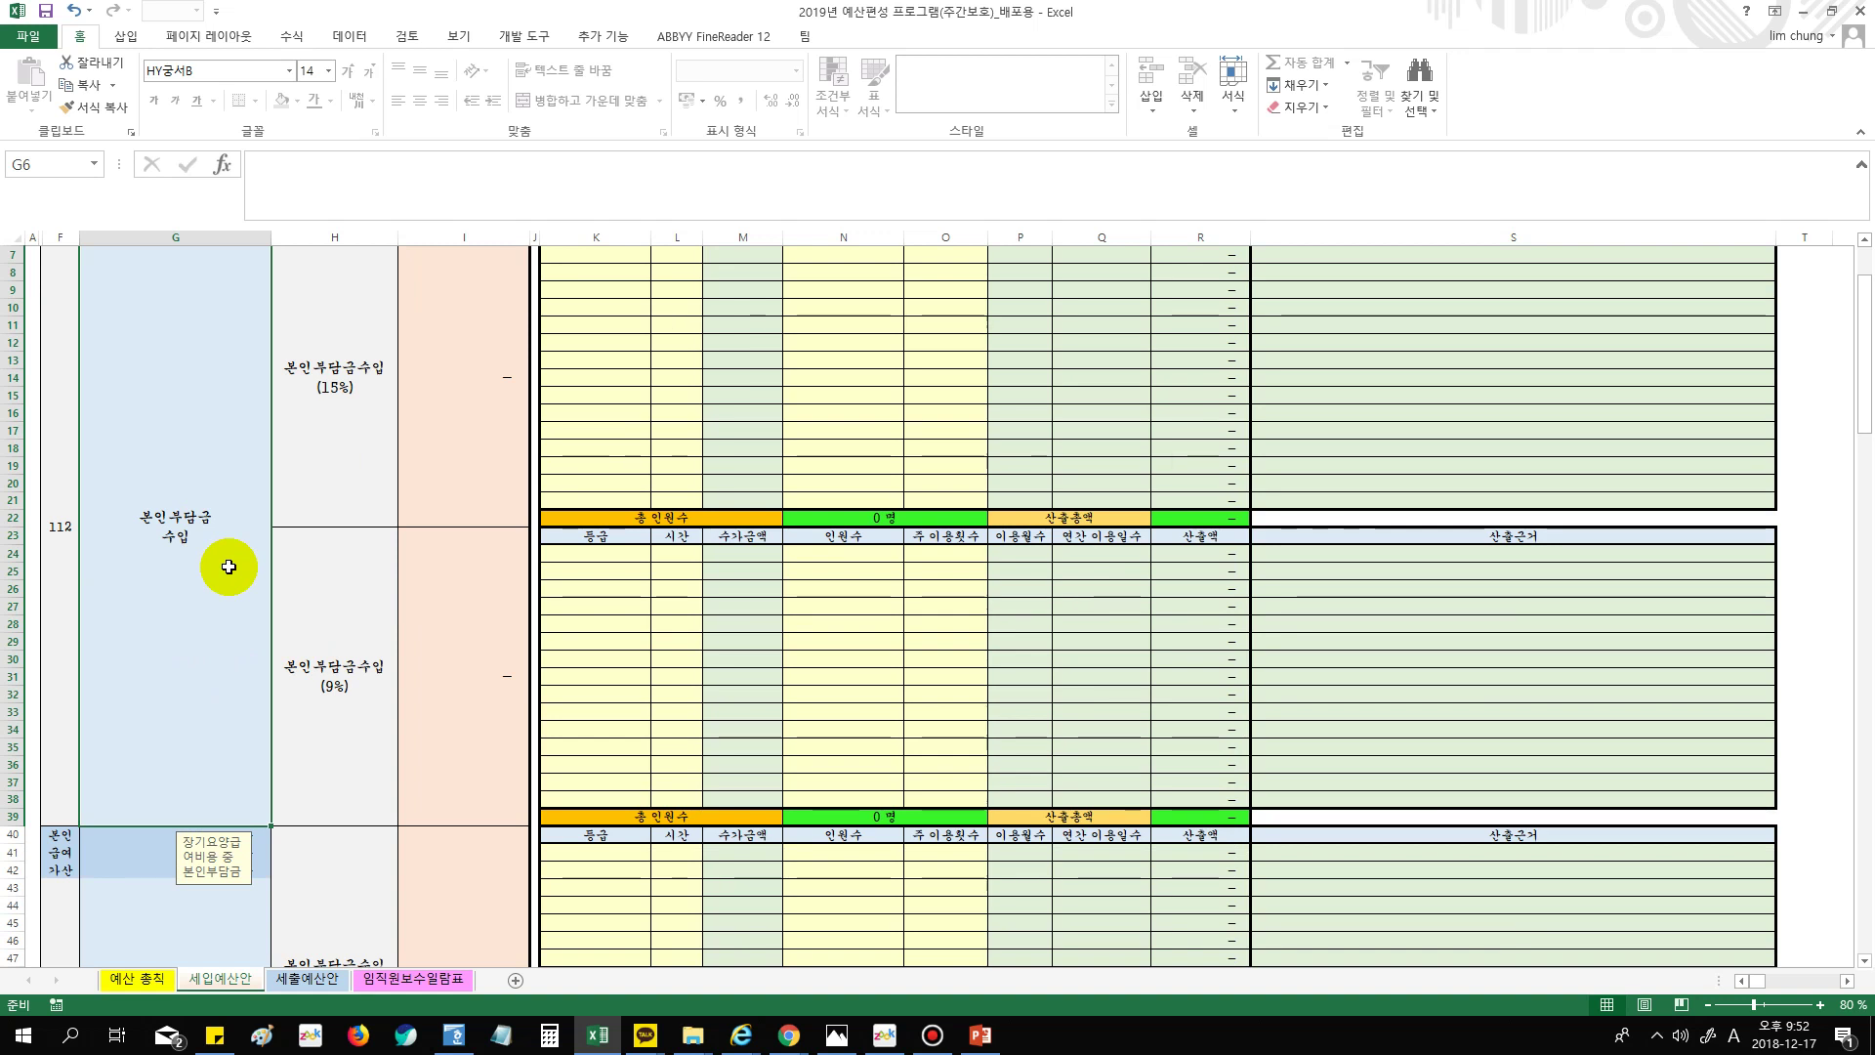
scroll(356, 557, "up", 1)
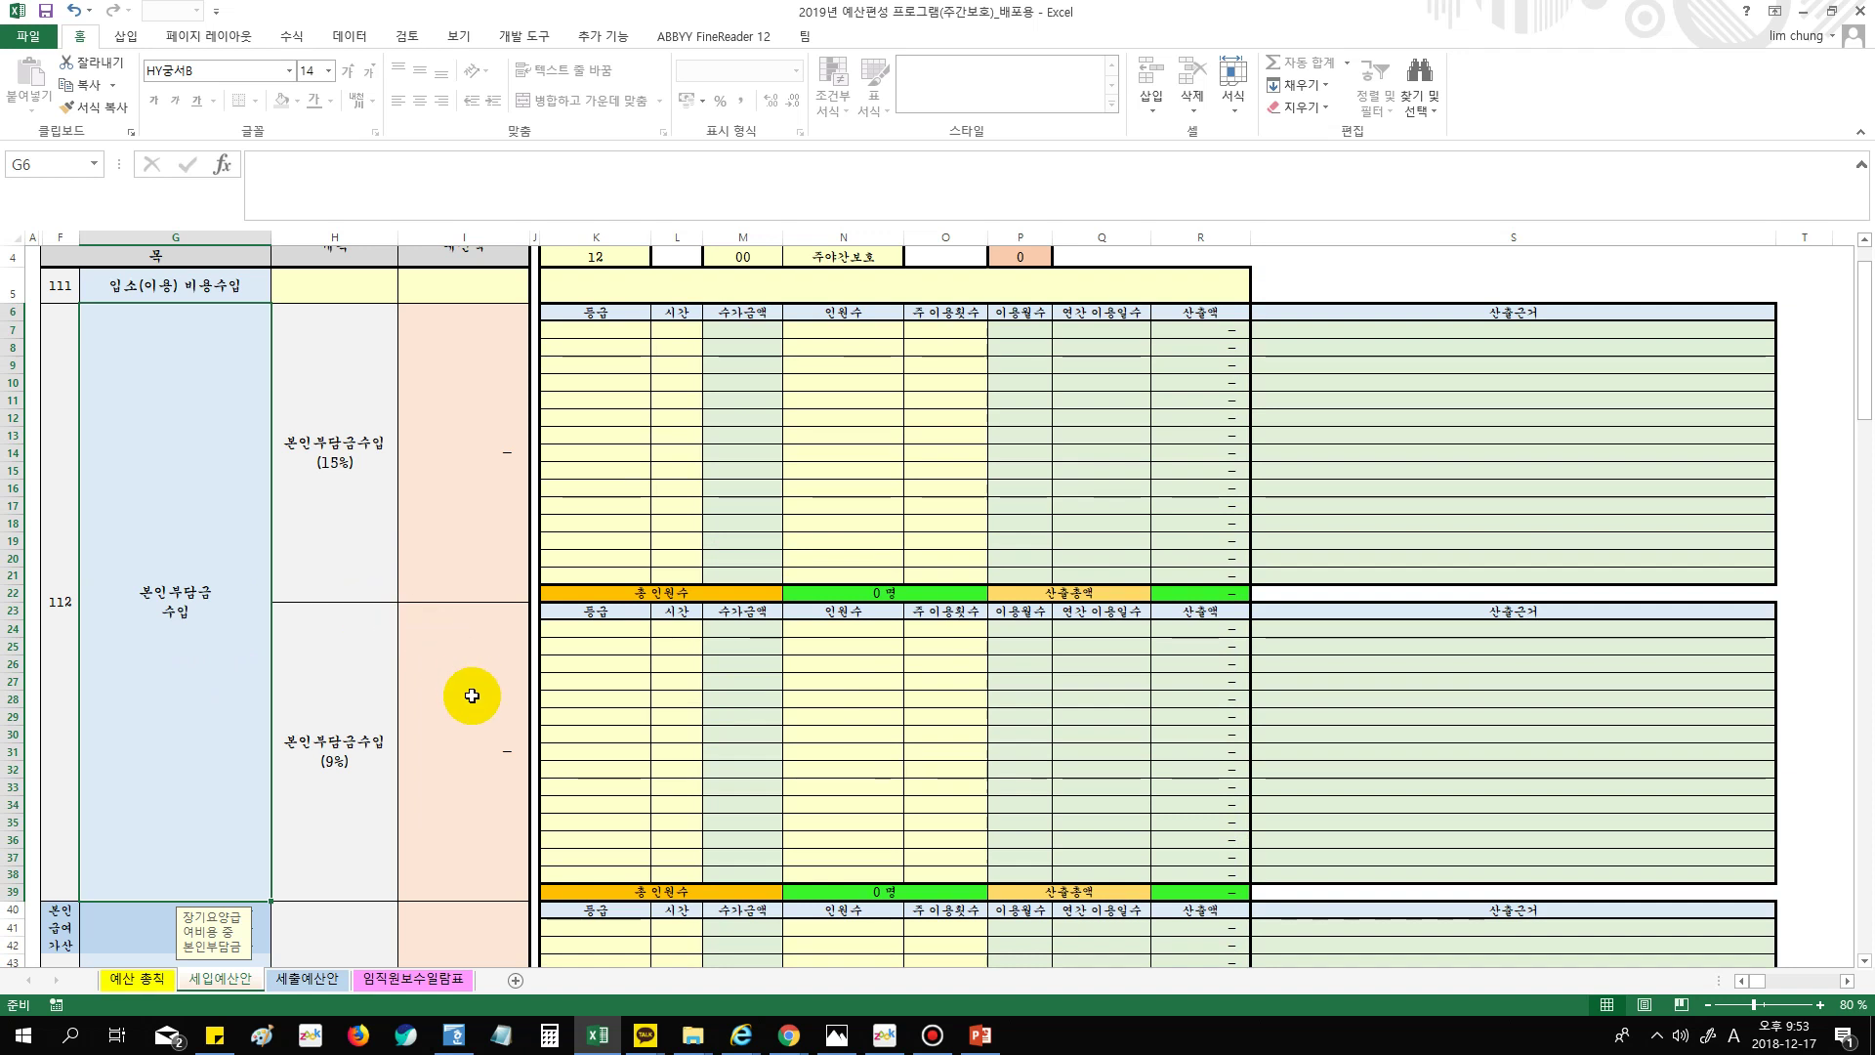
scroll(471, 695, "down", 2)
scroll(472, 695, "up", 1)
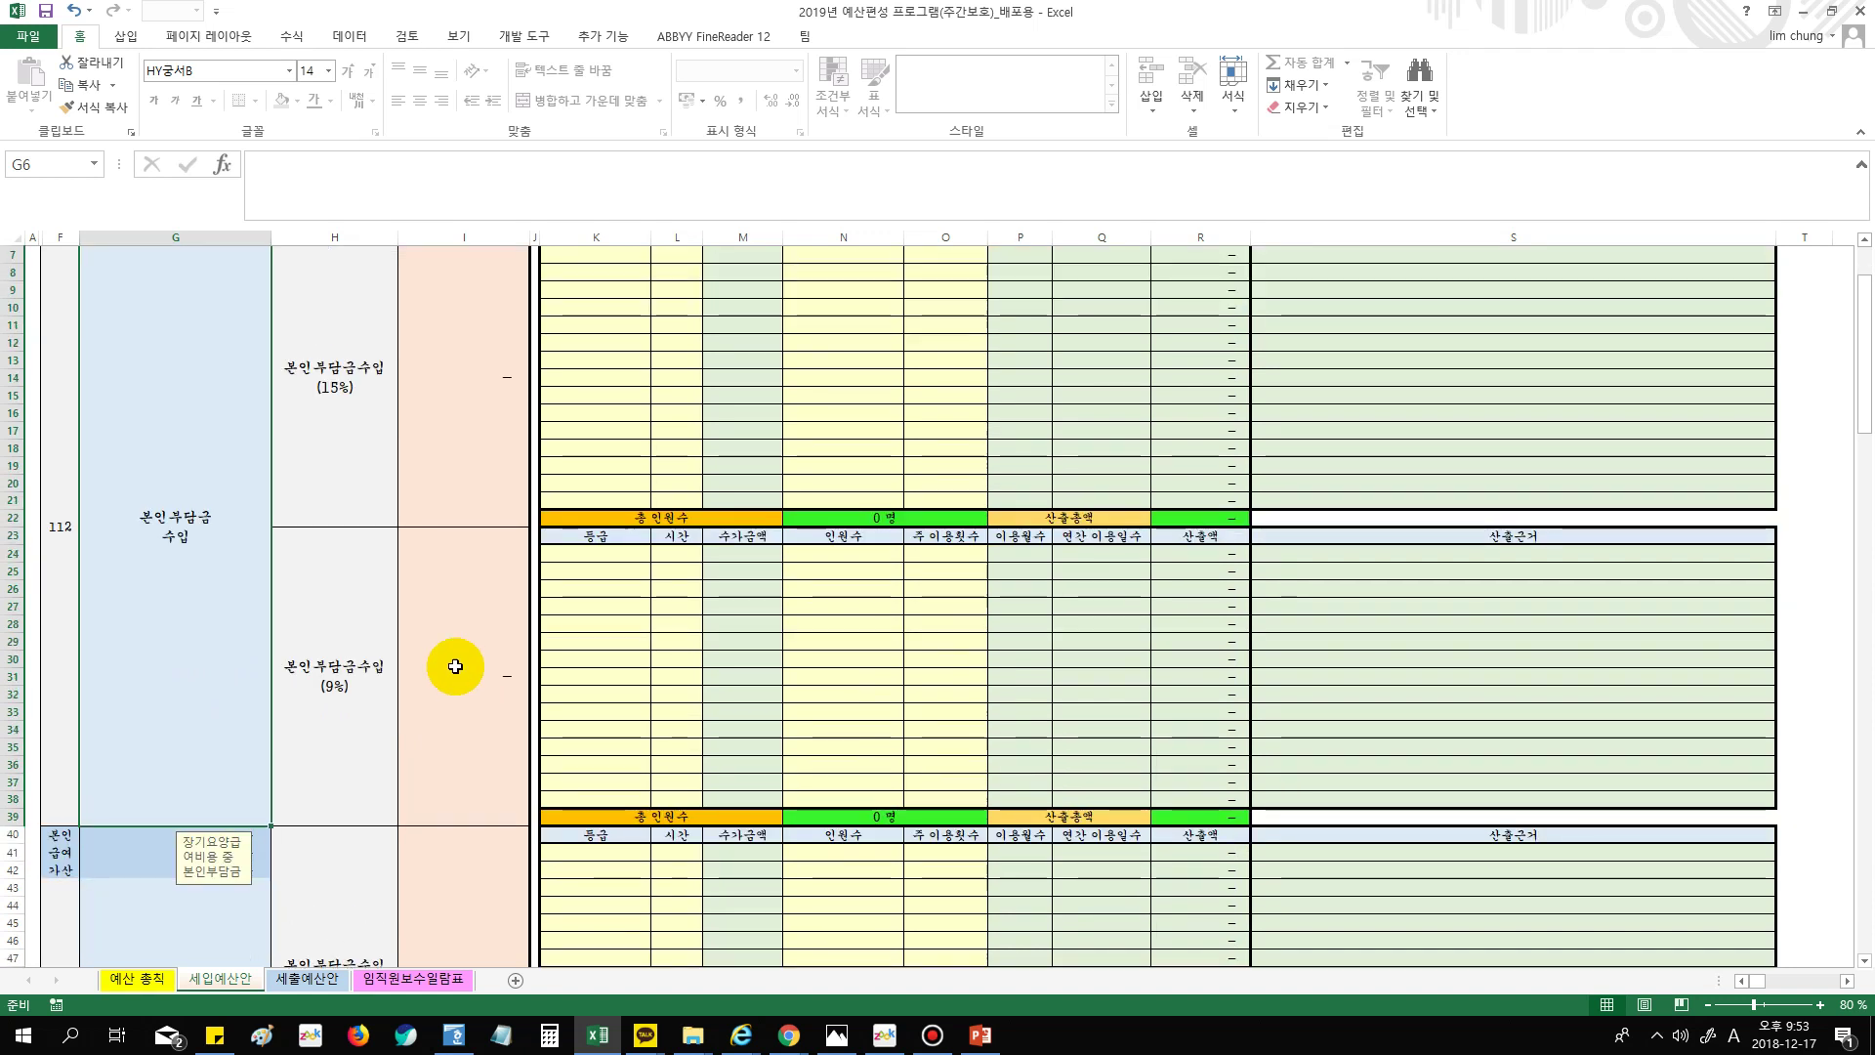
Check the 세목 cells of the 15%, 9% and 6% 본인부담금수입 sections
left_click(330, 461)
left_click(368, 686)
scroll(378, 739, "down", 3)
left_click(368, 844)
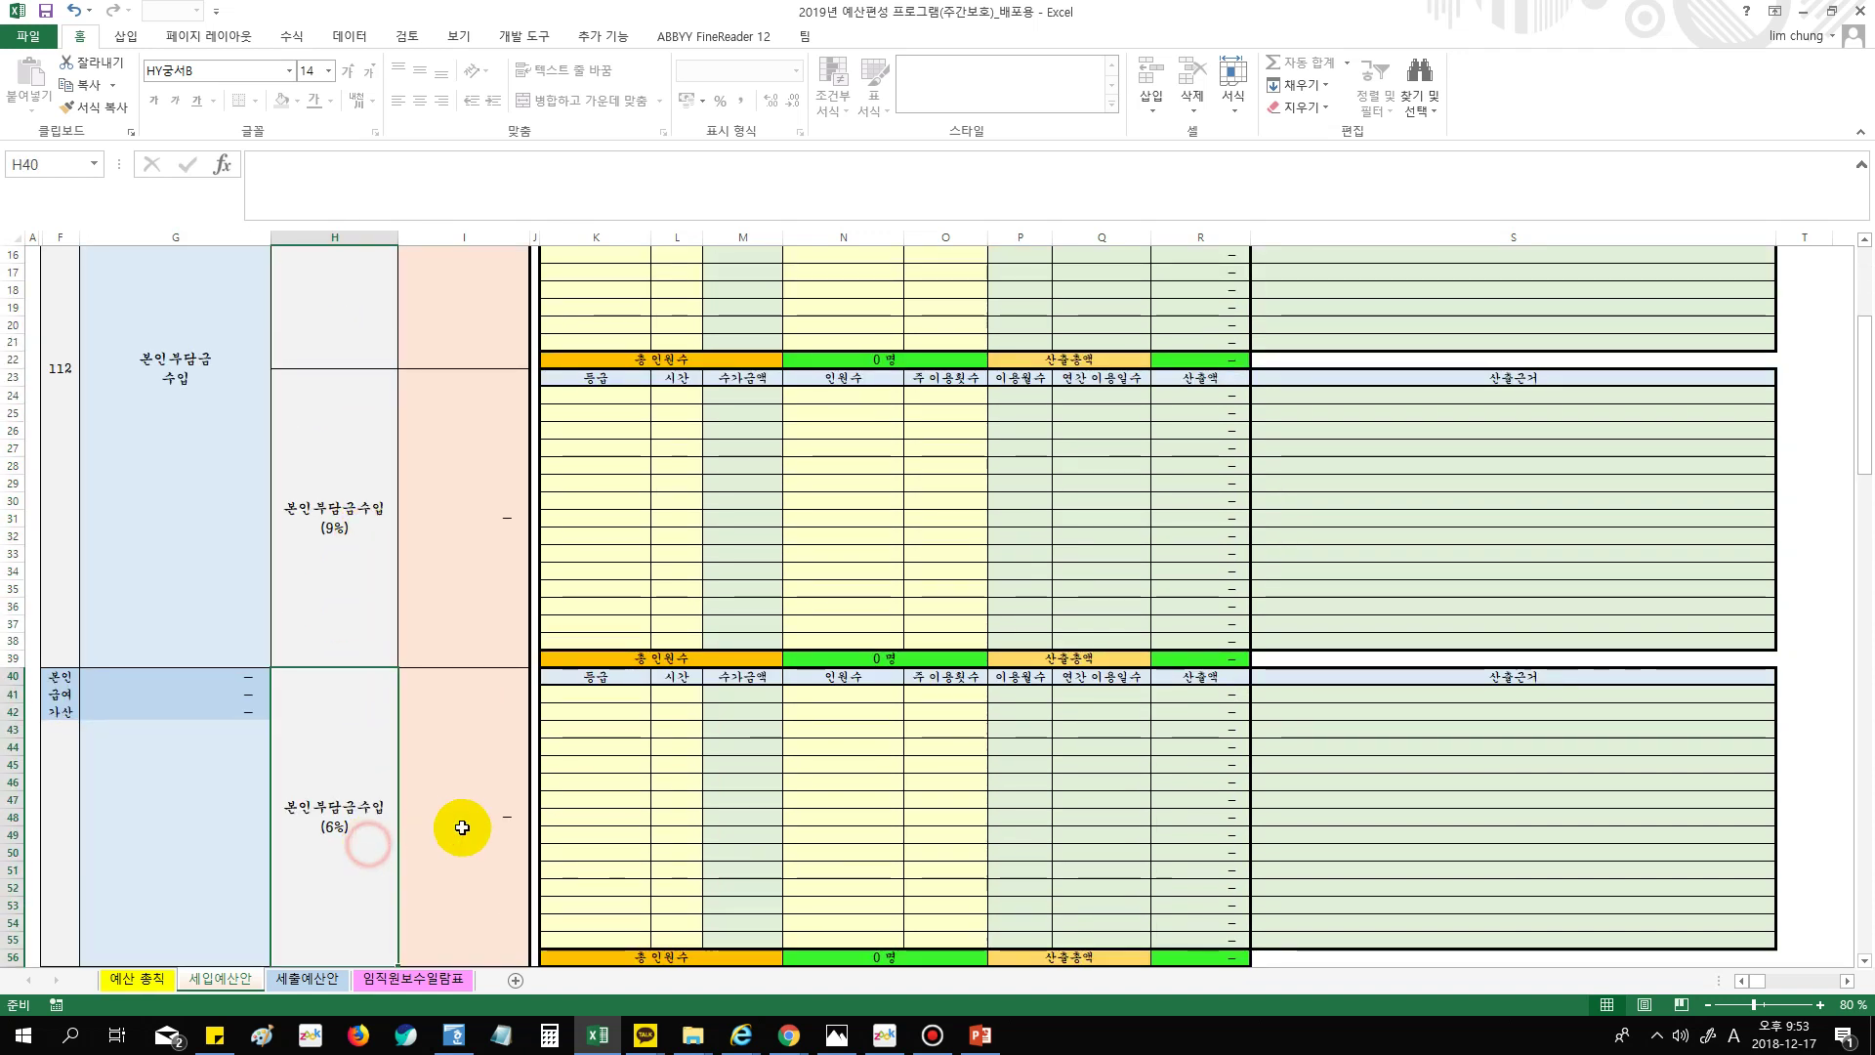
Go through the 세목 cells of the 85%, 91%, 94% and 100% 장기요양급여수입 sections
scroll(460, 824, "up", 5)
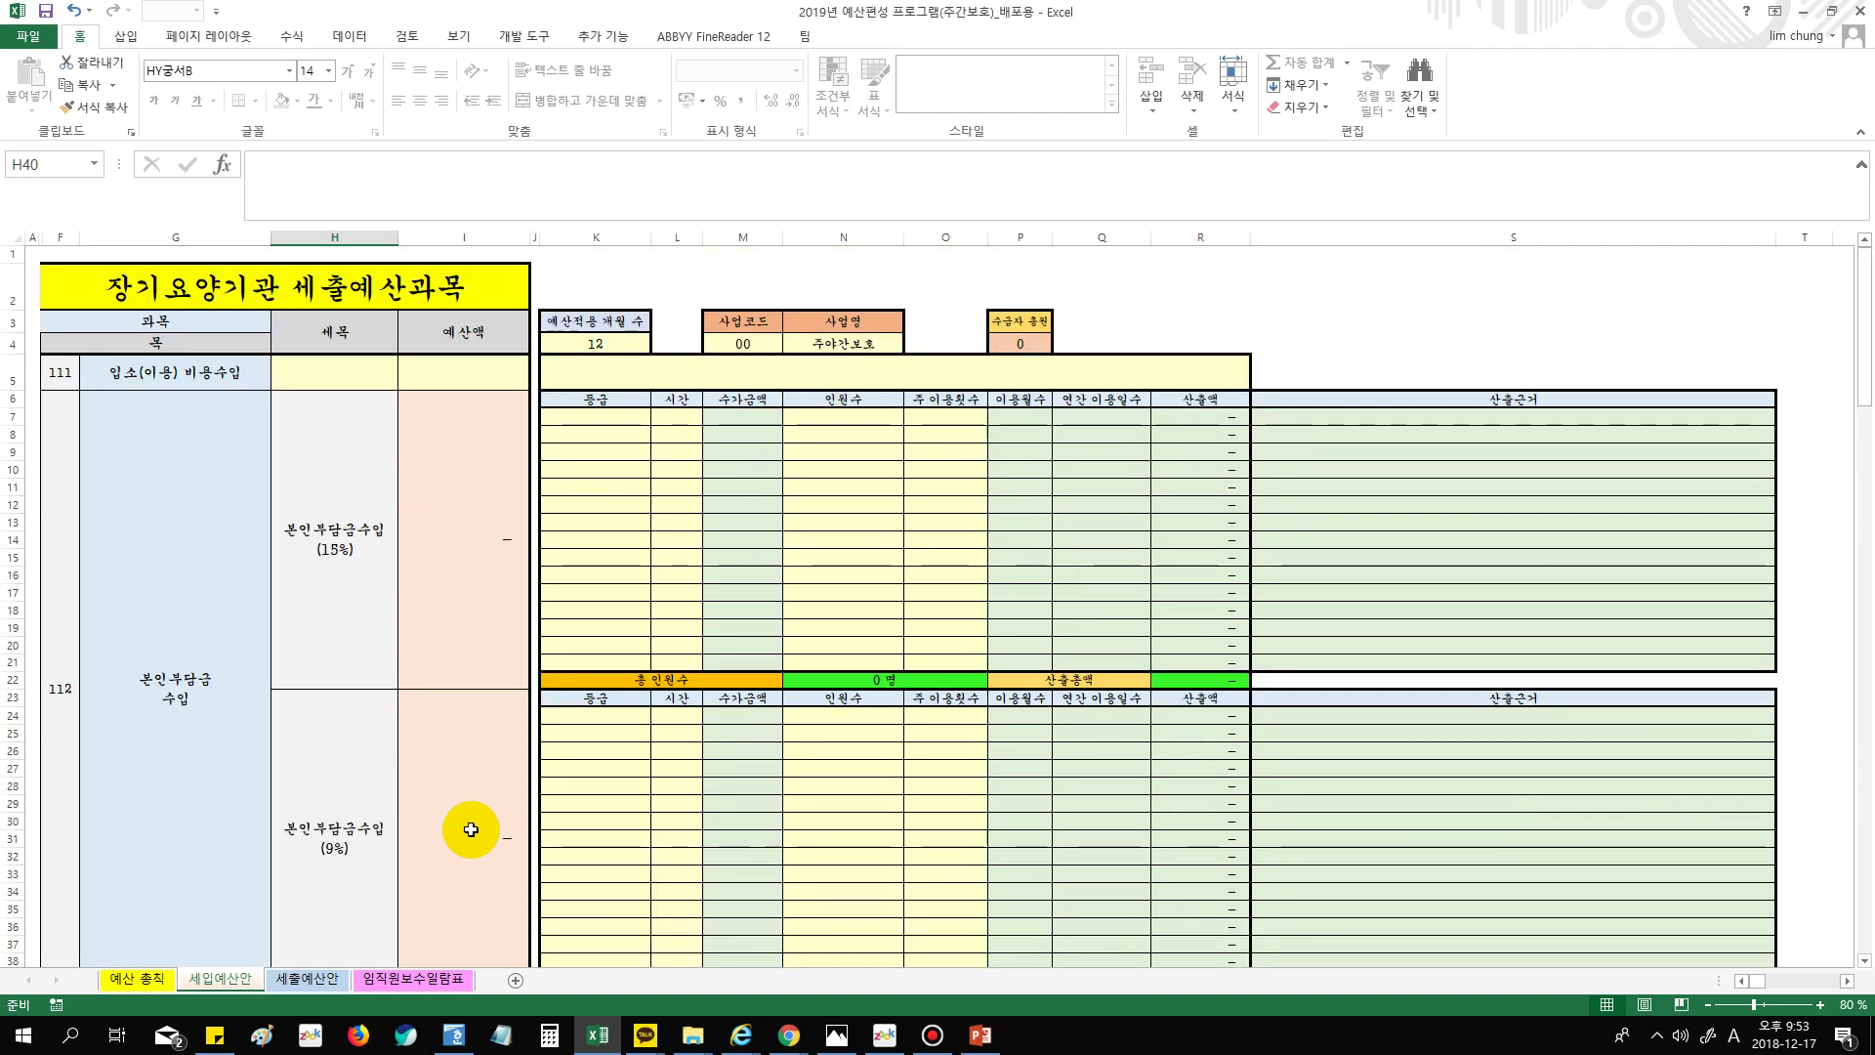
scroll(471, 829, "down", 20)
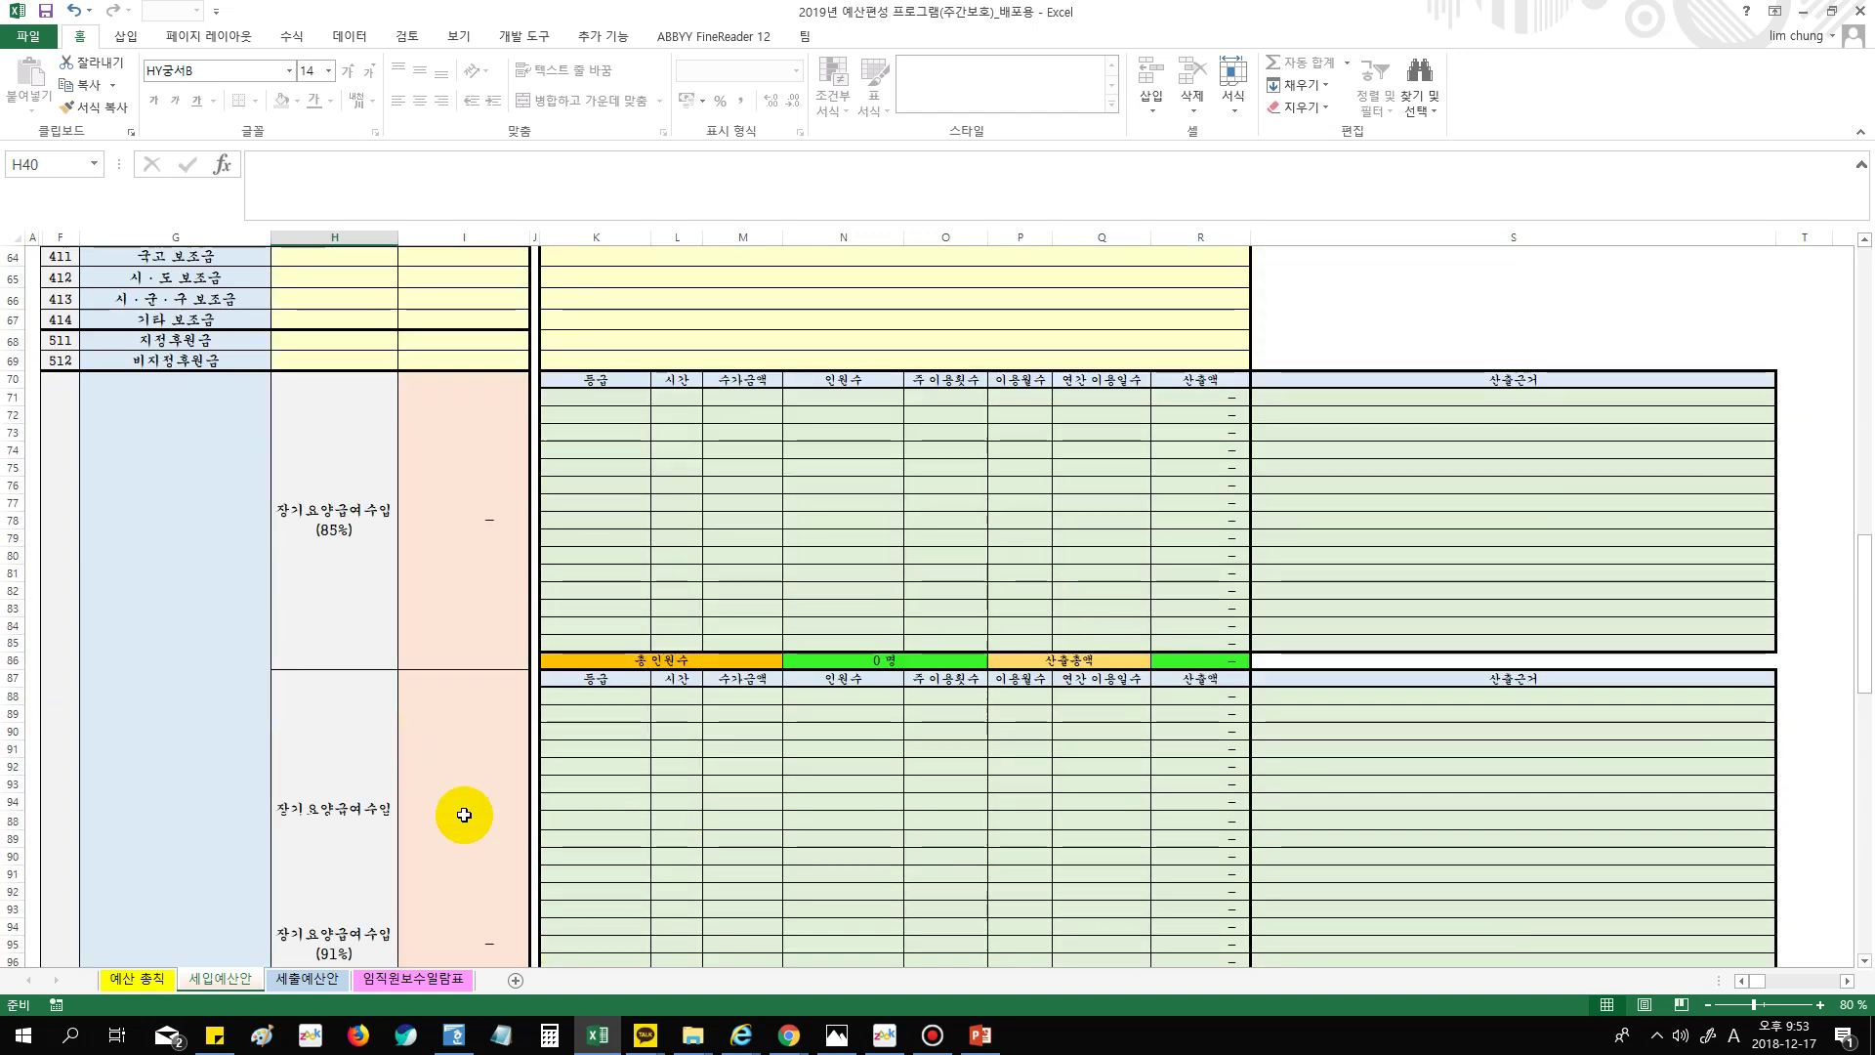
left_click(355, 611)
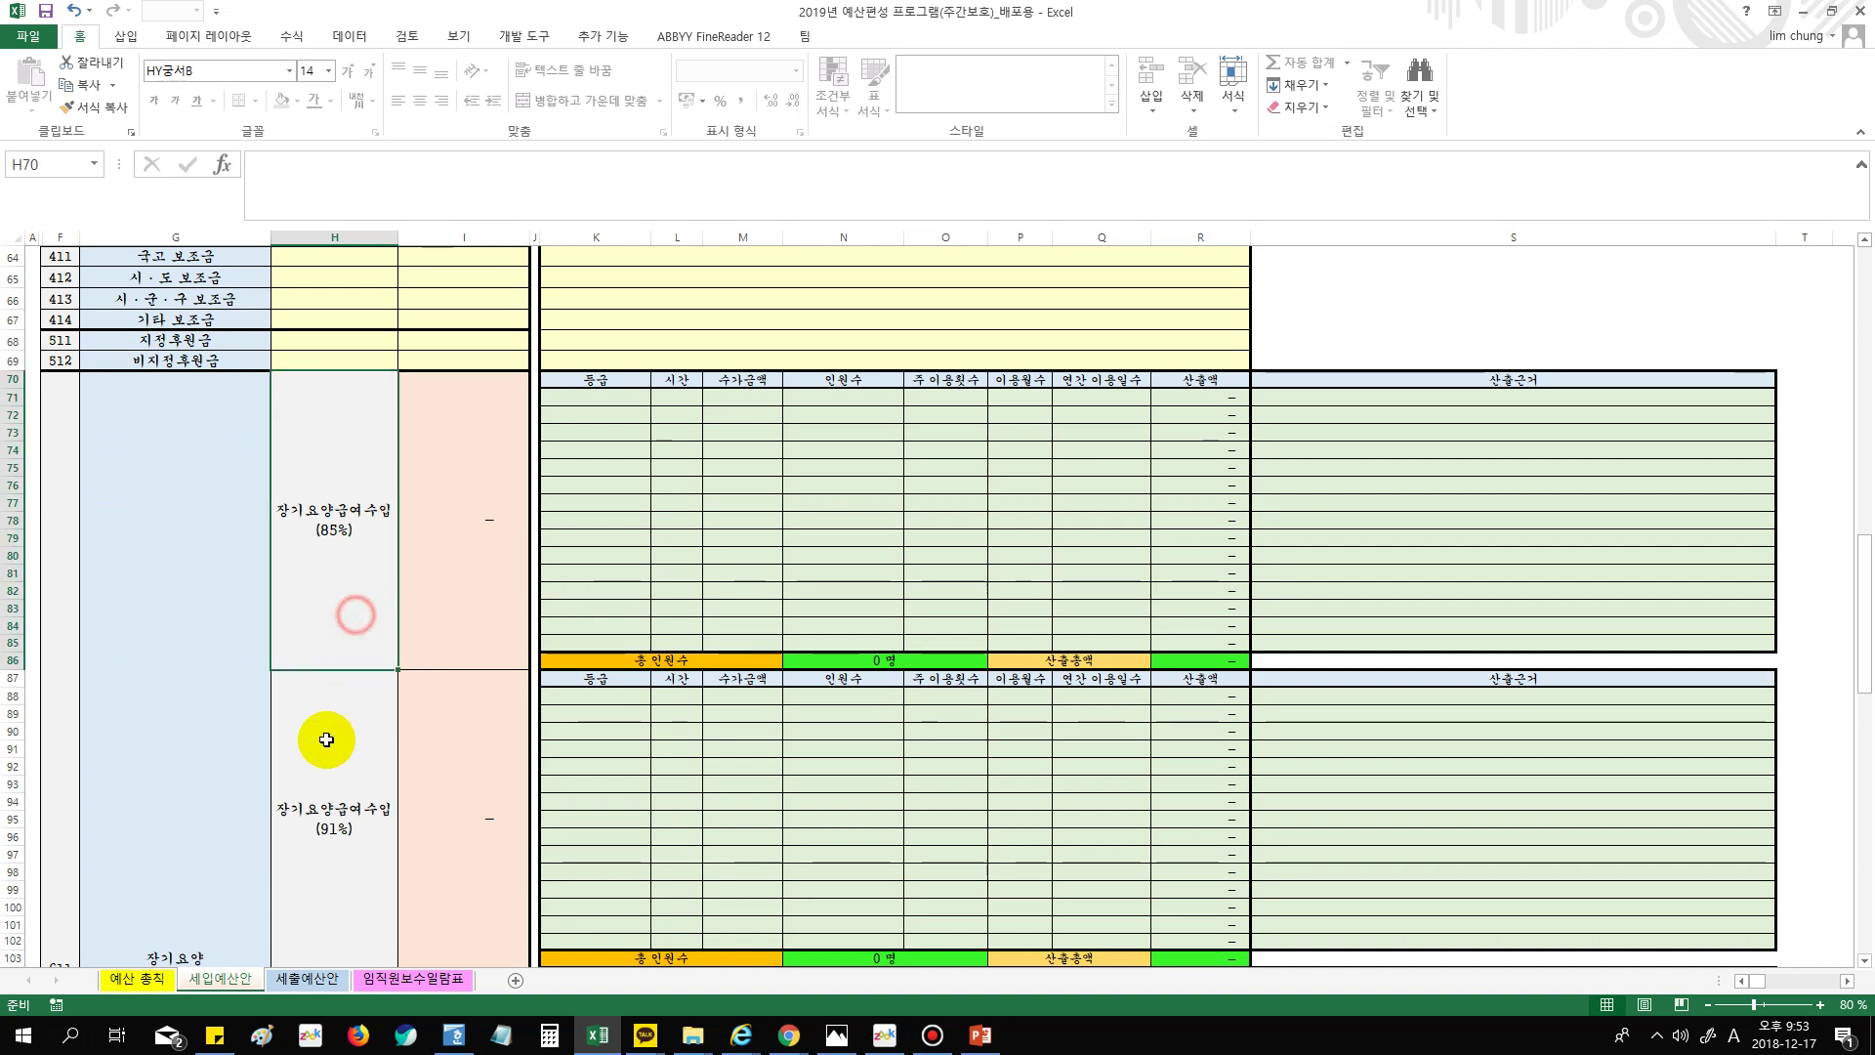
left_click(326, 737)
scroll(385, 795, "down", 3)
left_click(339, 891)
left_click(335, 735)
left_click(326, 431)
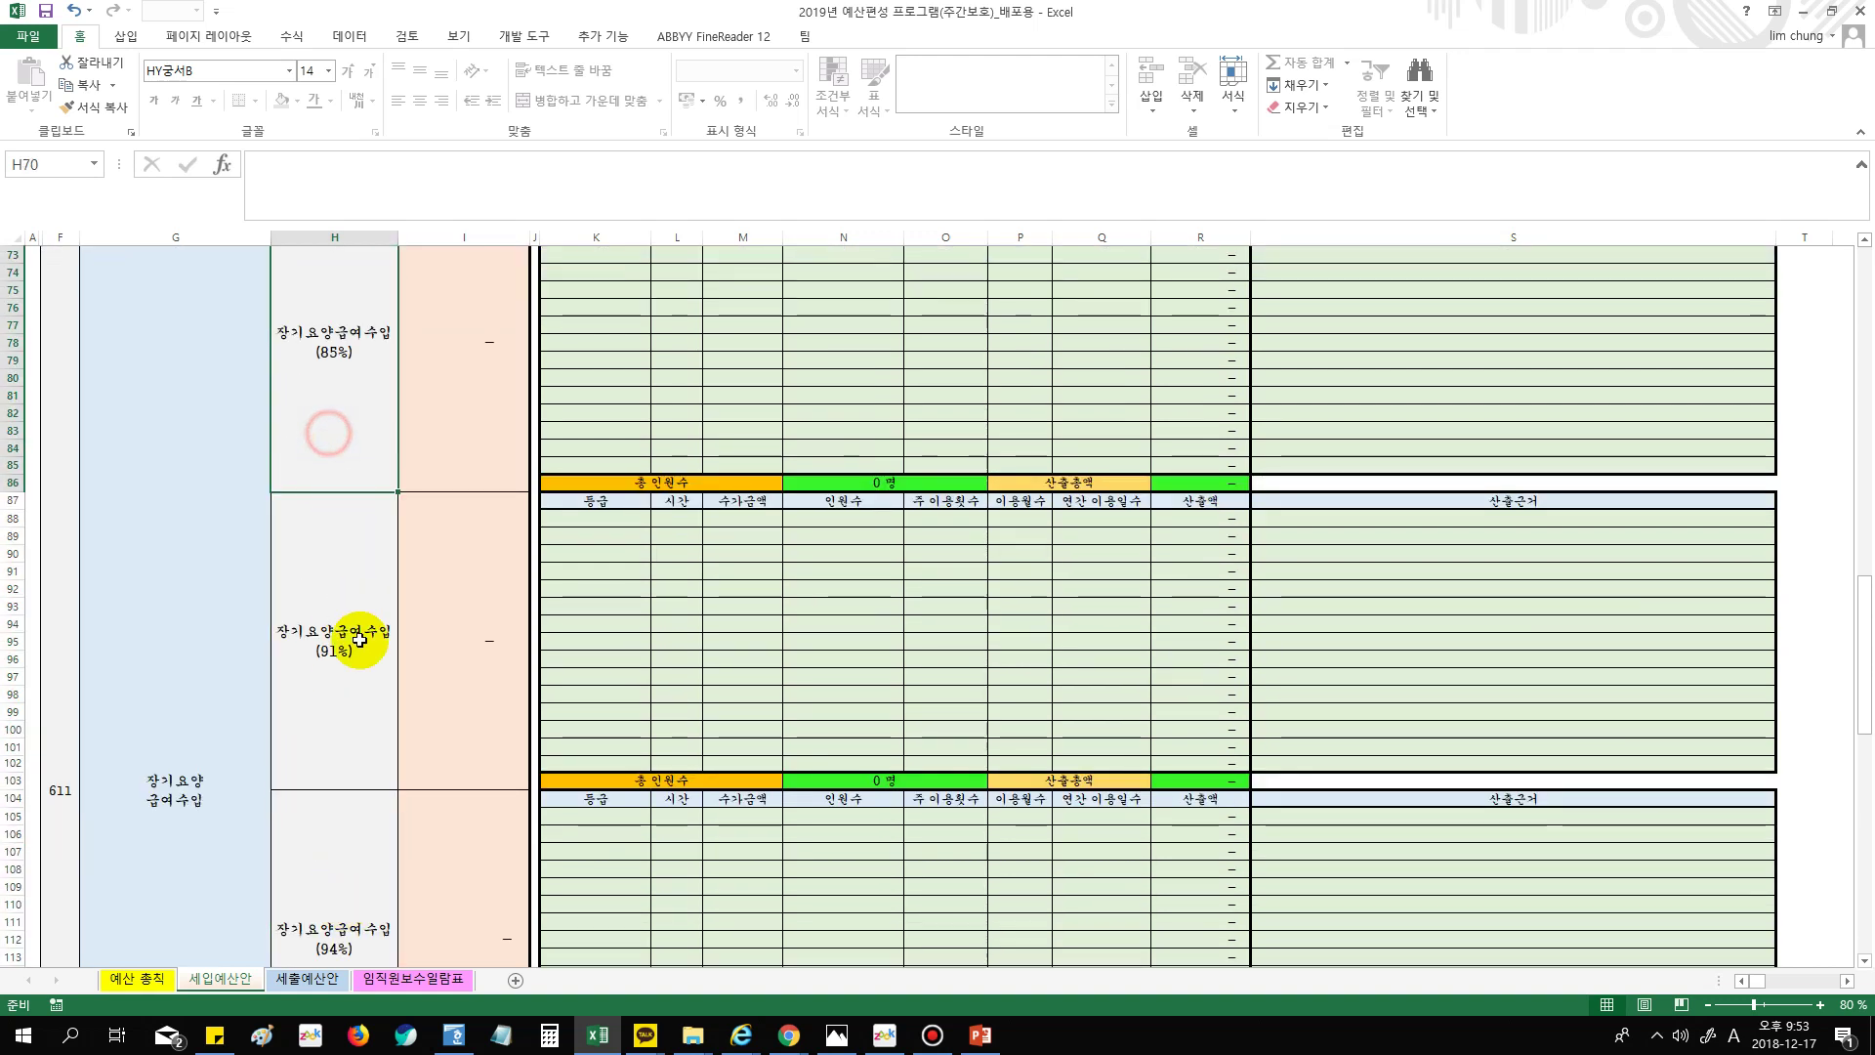
left_click(360, 670)
scroll(374, 854, "down", 3)
left_click(374, 854)
scroll(429, 850, "down", 6)
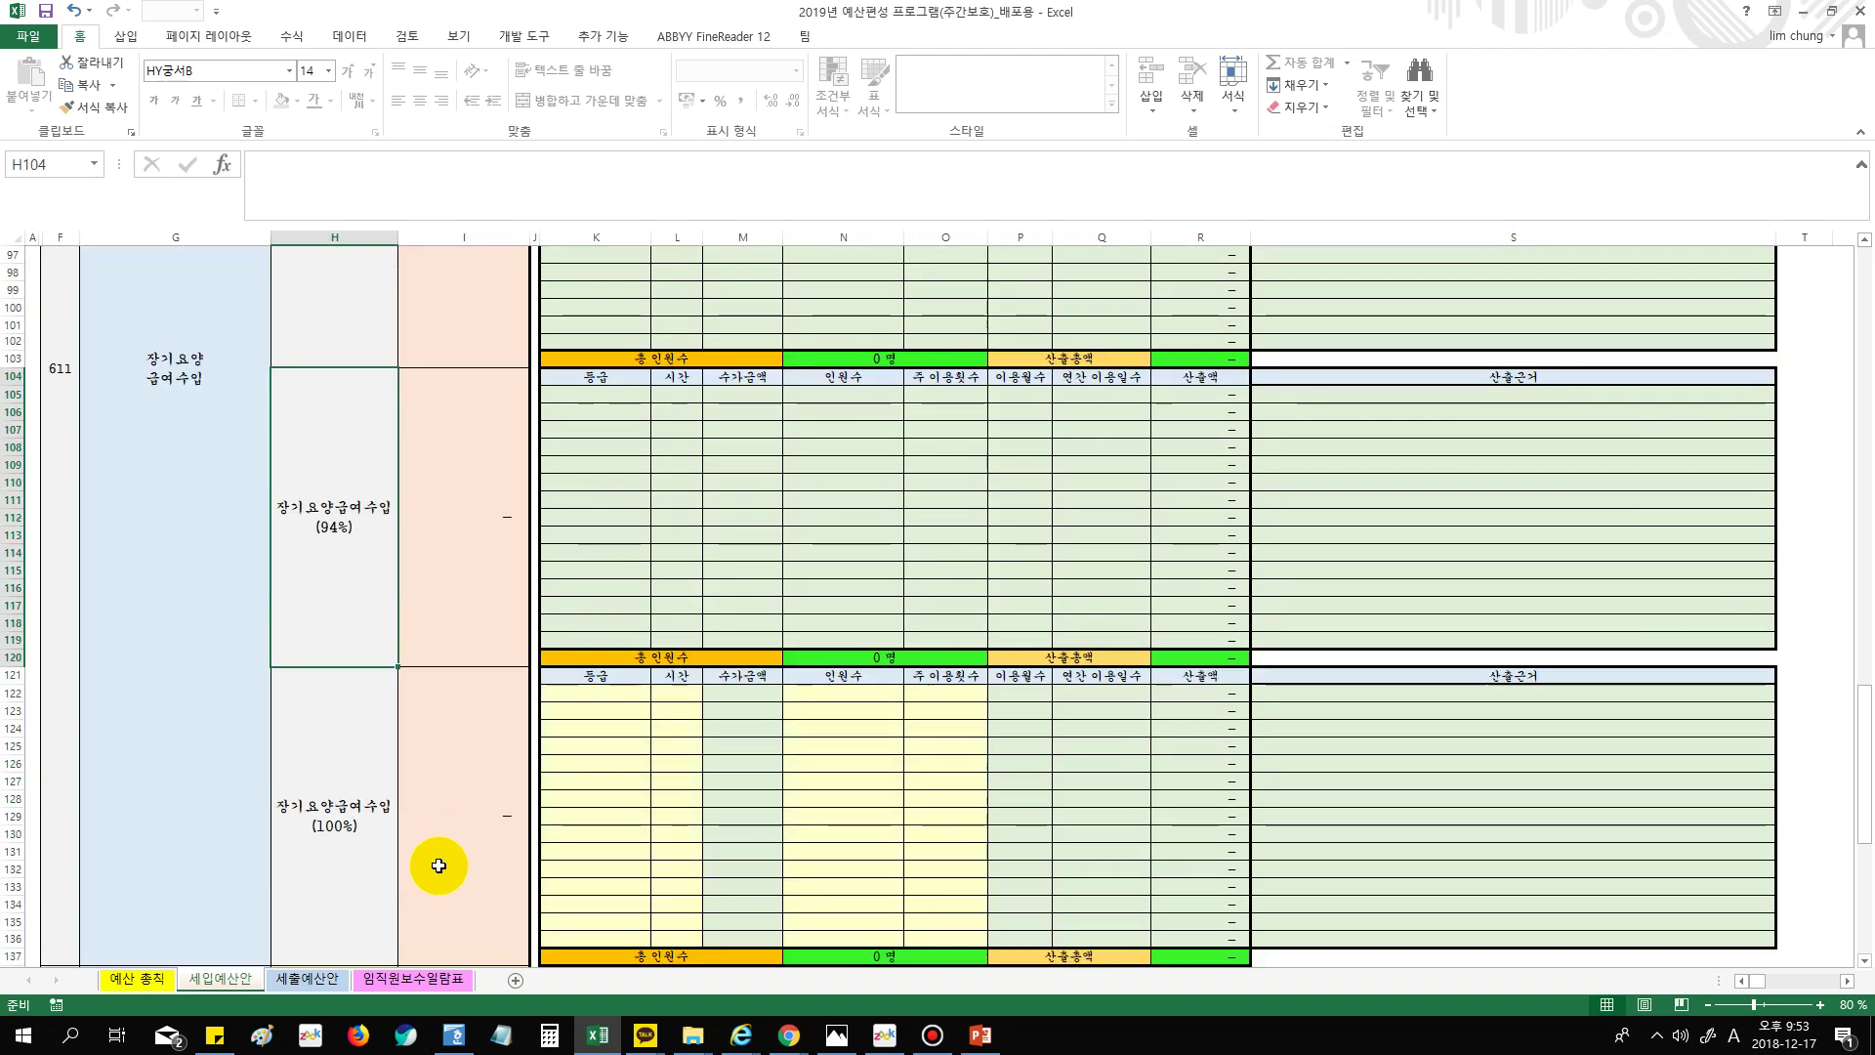
left_click(344, 804)
Compare the input columns of the three 본인부담금수입 sections with those of the 100% 장기요양급여수입 section
scroll(417, 817, "up", 20)
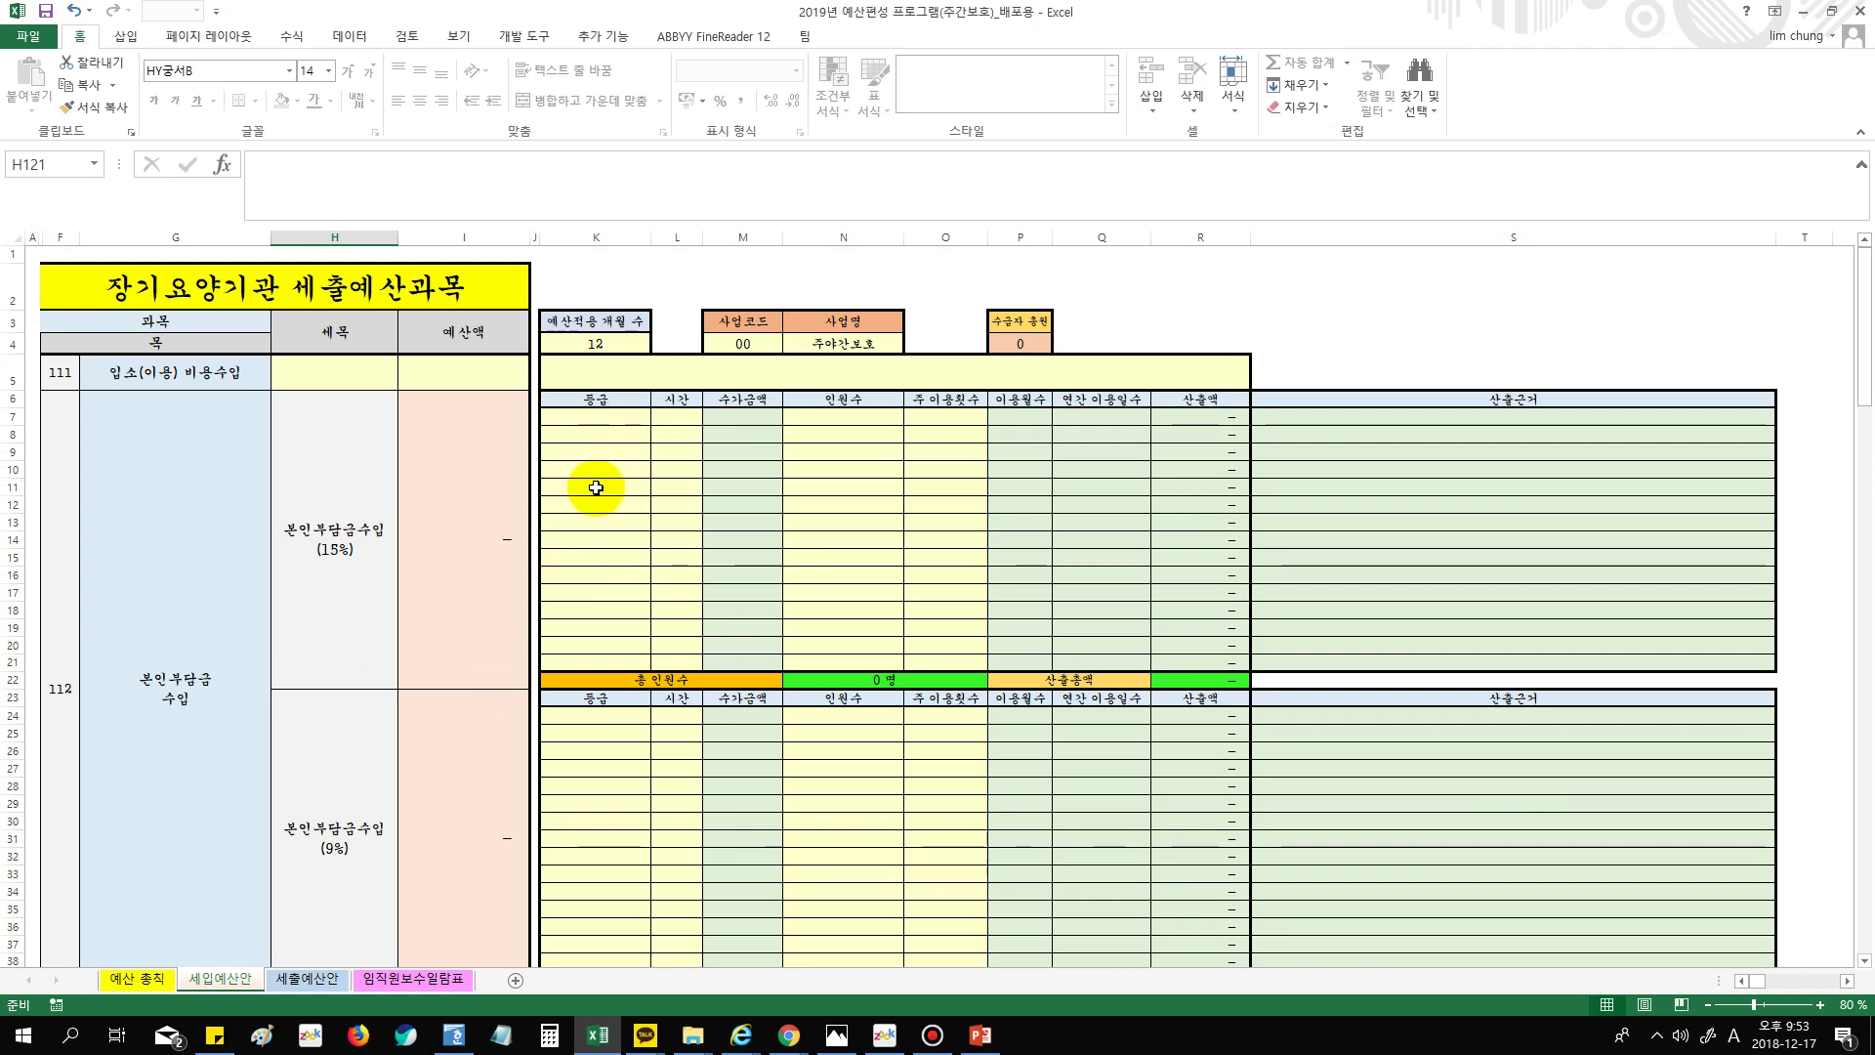
scroll(537, 591, "down", 3)
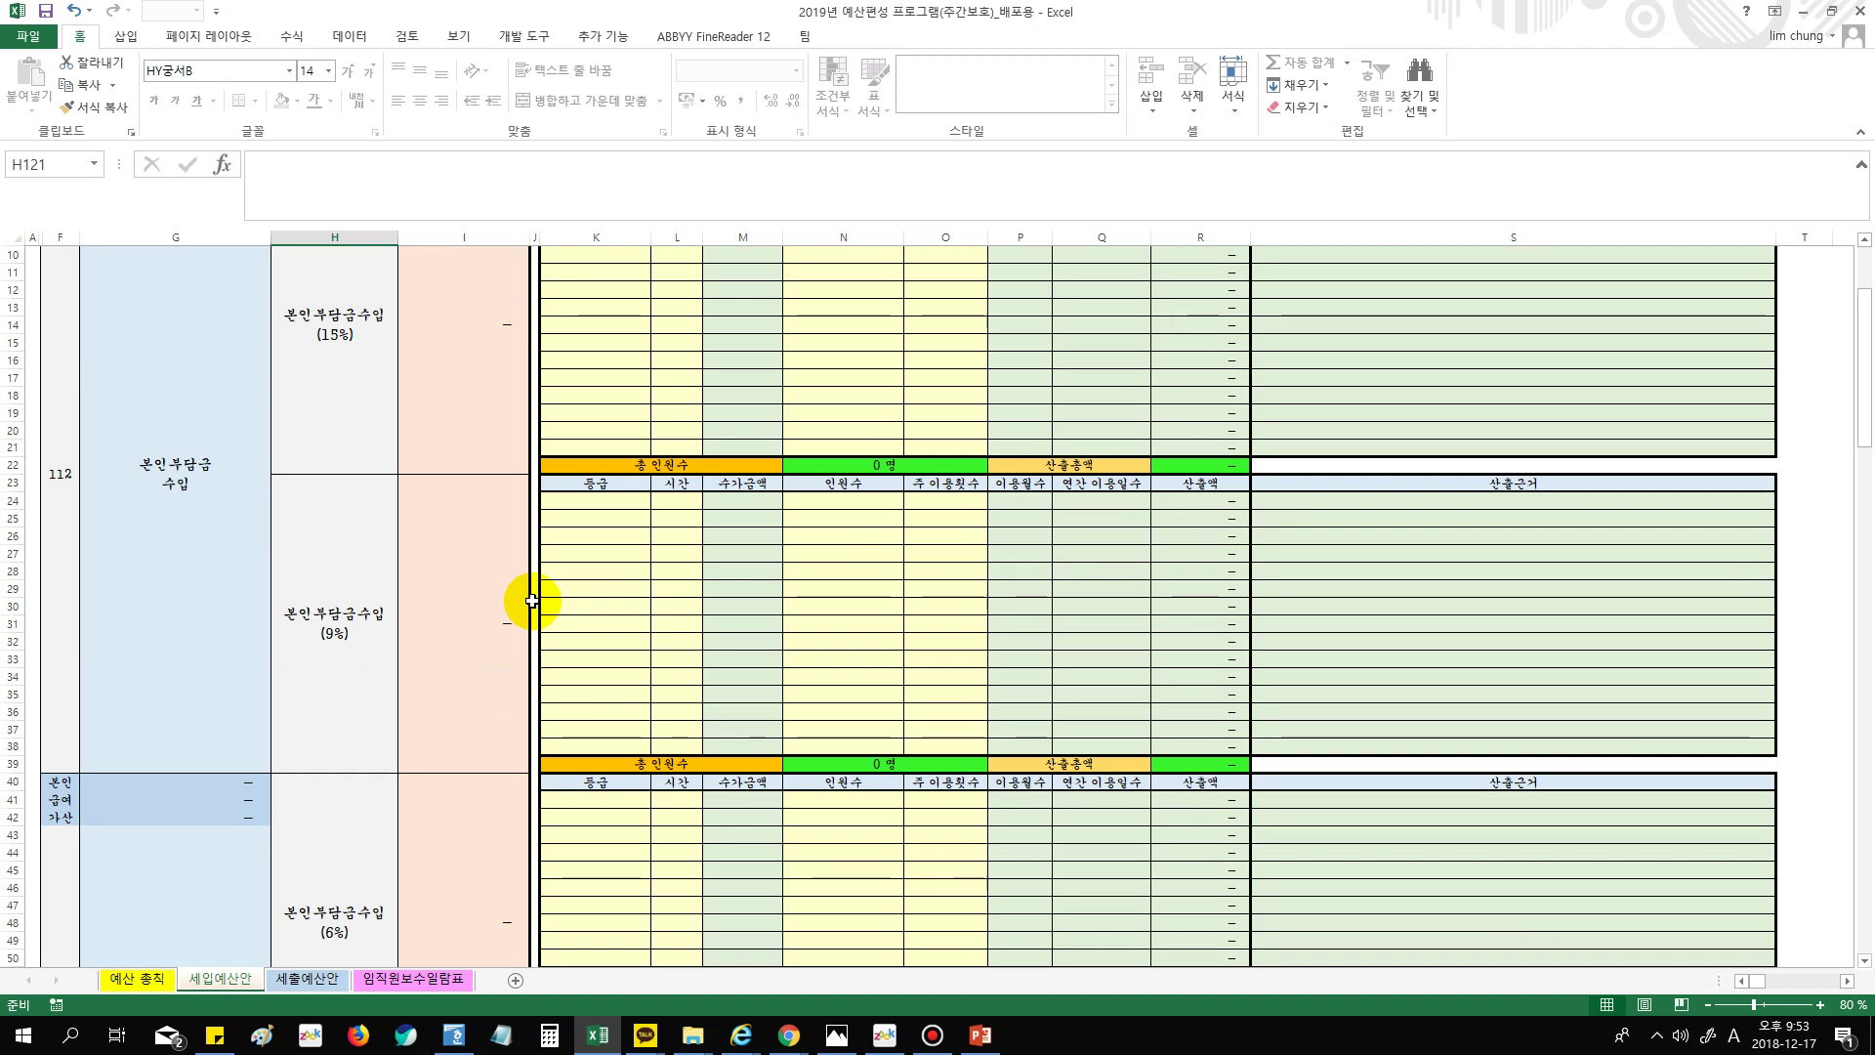
left_click(343, 406)
left_click(351, 566)
left_click(349, 812)
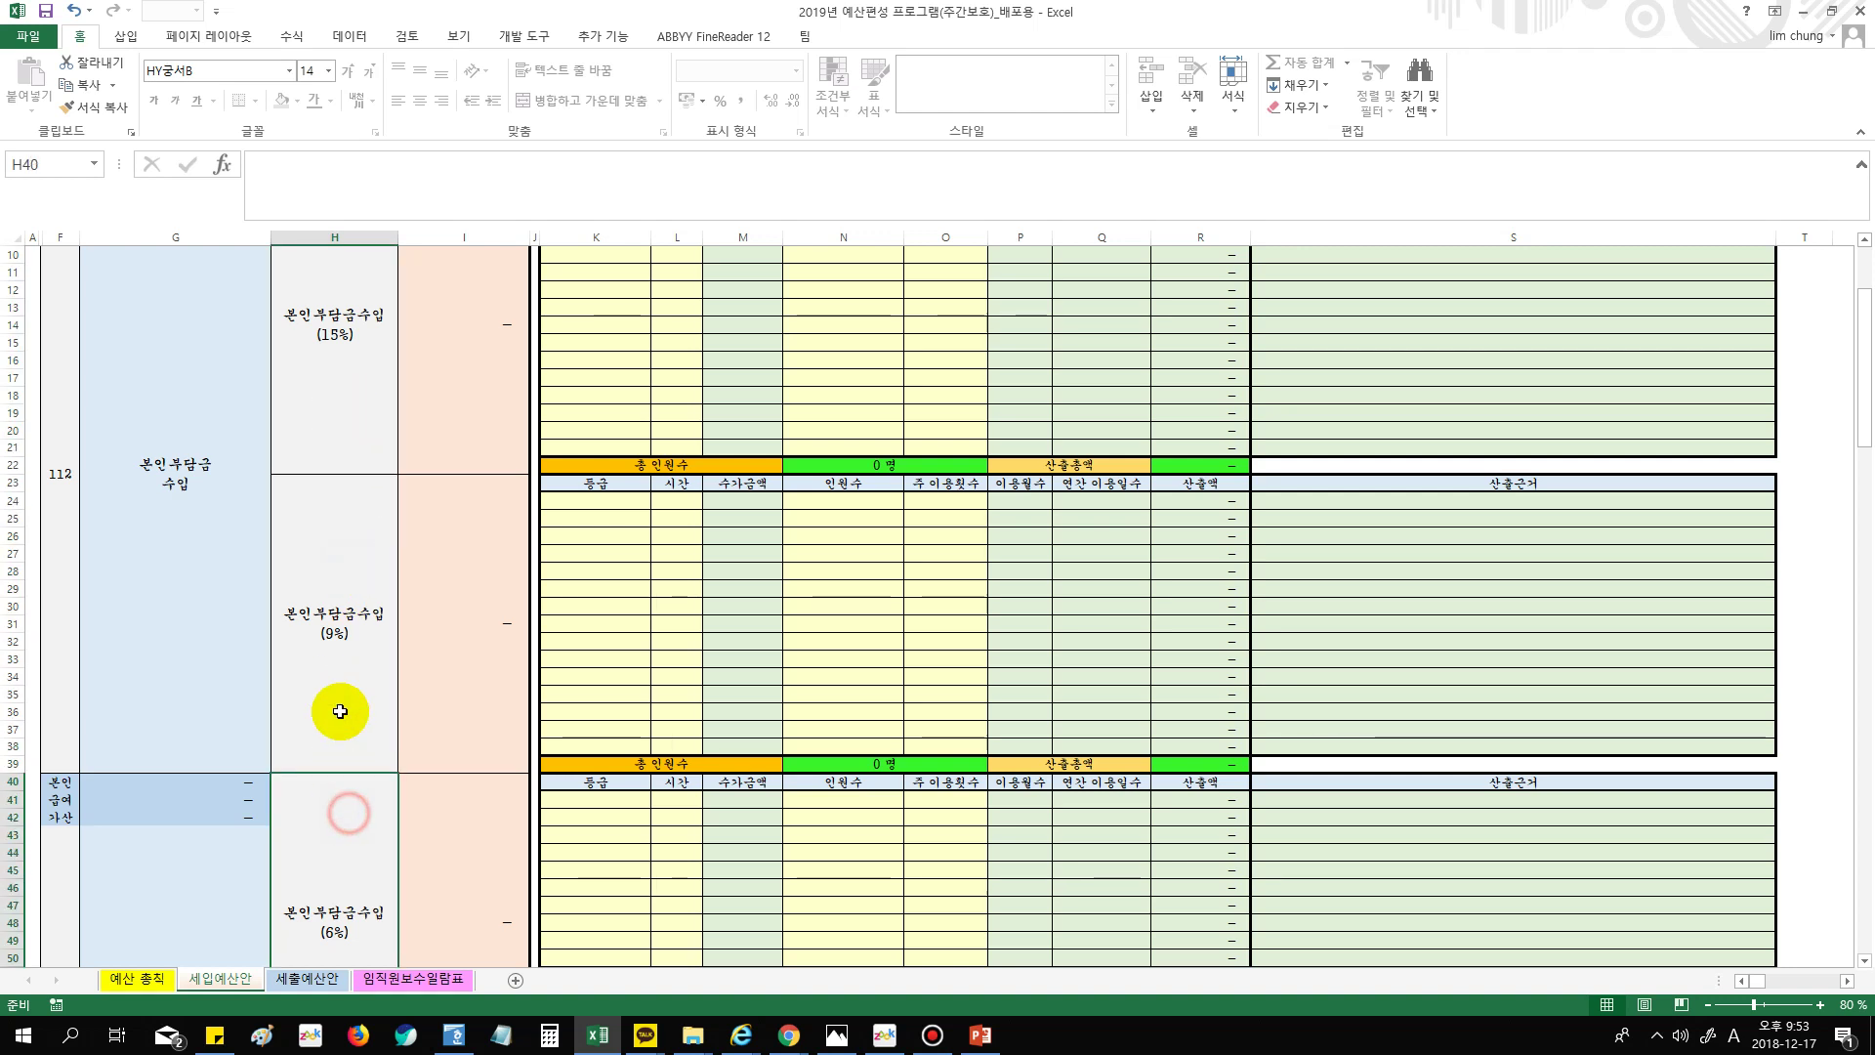
left_click(340, 711)
scroll(389, 828, "down", 20)
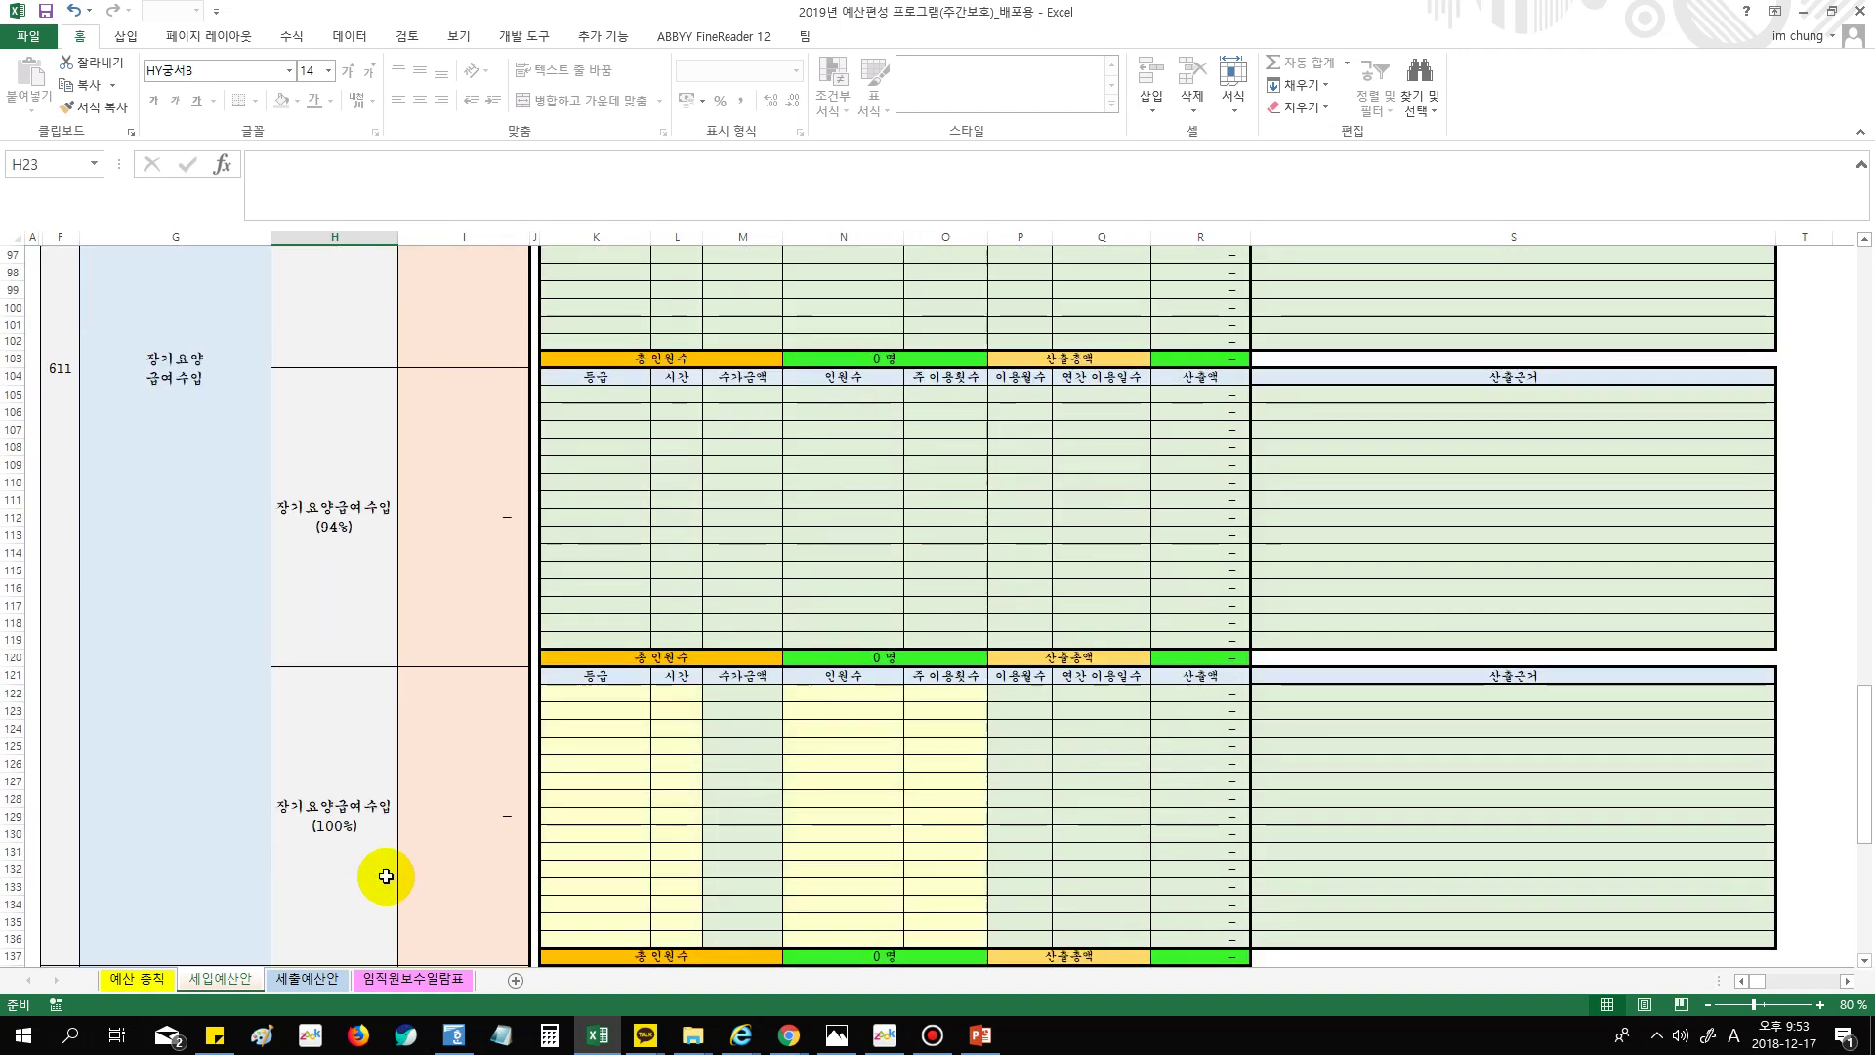
scroll(386, 876, "down", 7)
left_click(369, 577)
scroll(431, 808, "up", 11)
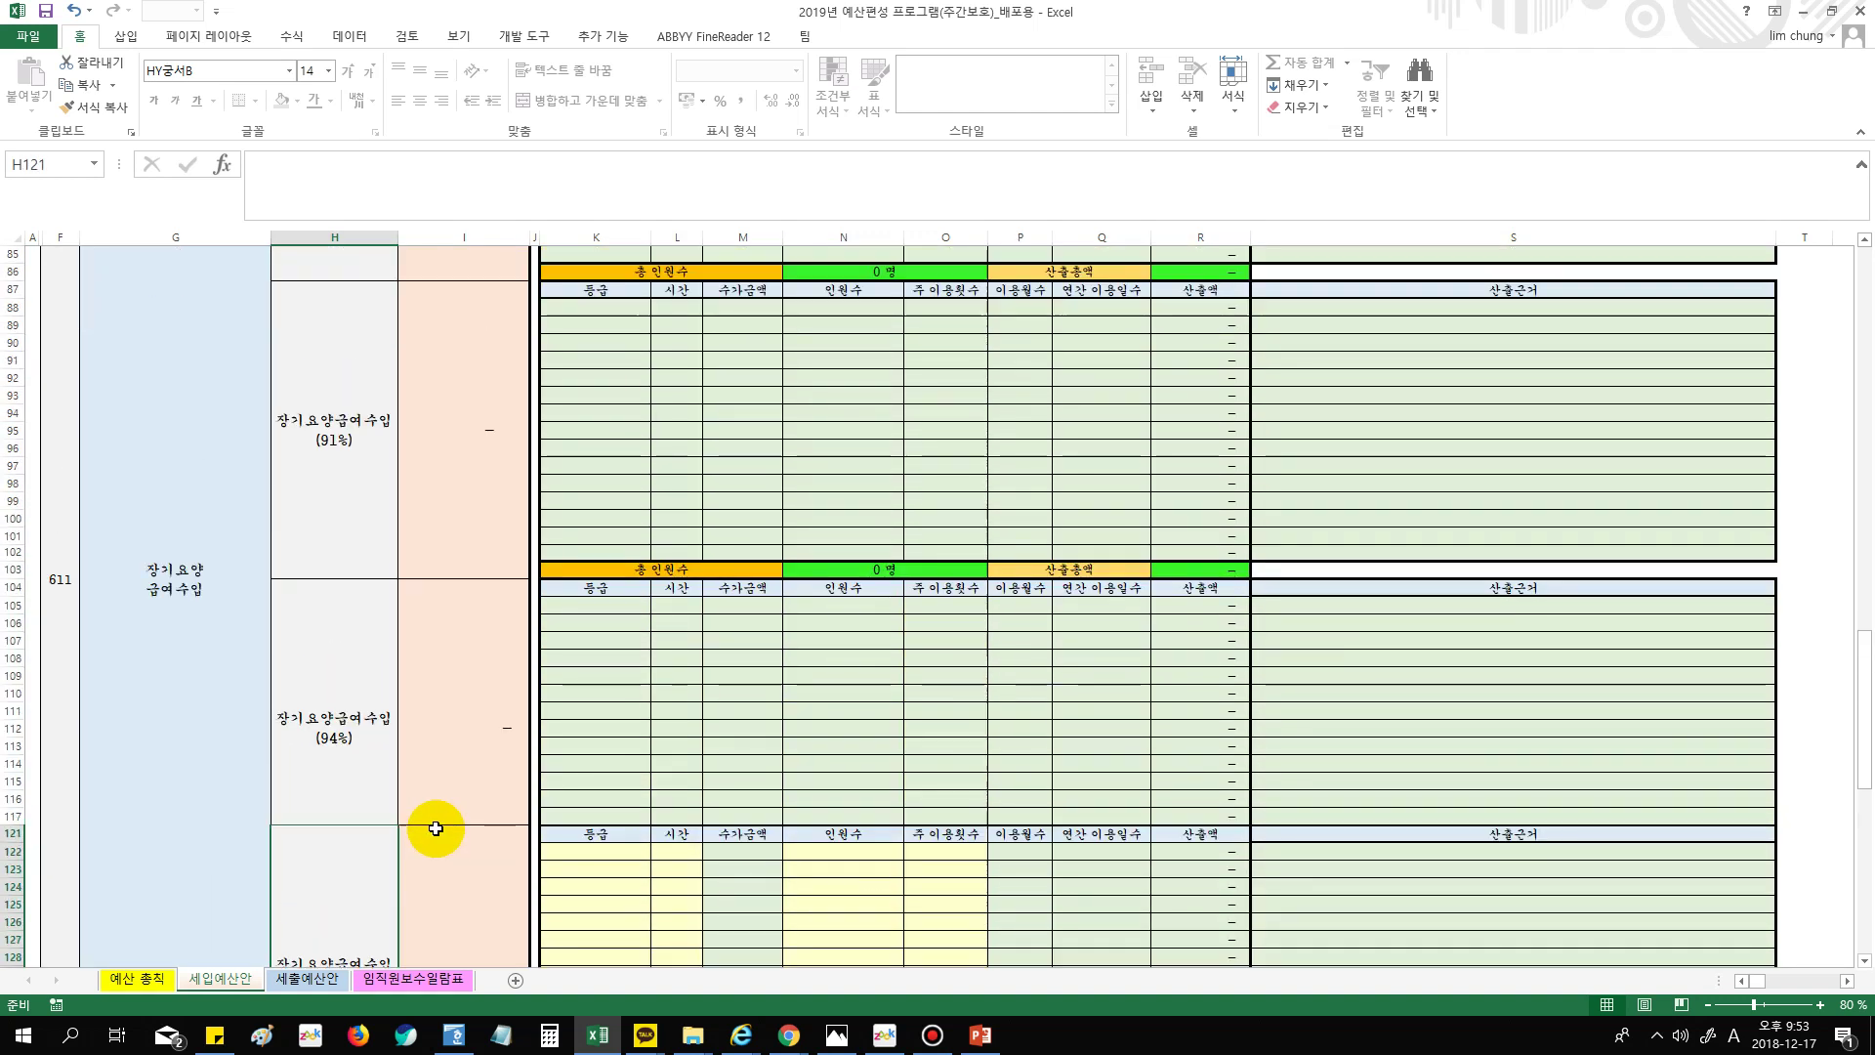
In the first row of the 15% 본인부담금수입 table, set 등급 to 3등급 and 시간 to 8
scroll(436, 828, "up", 20)
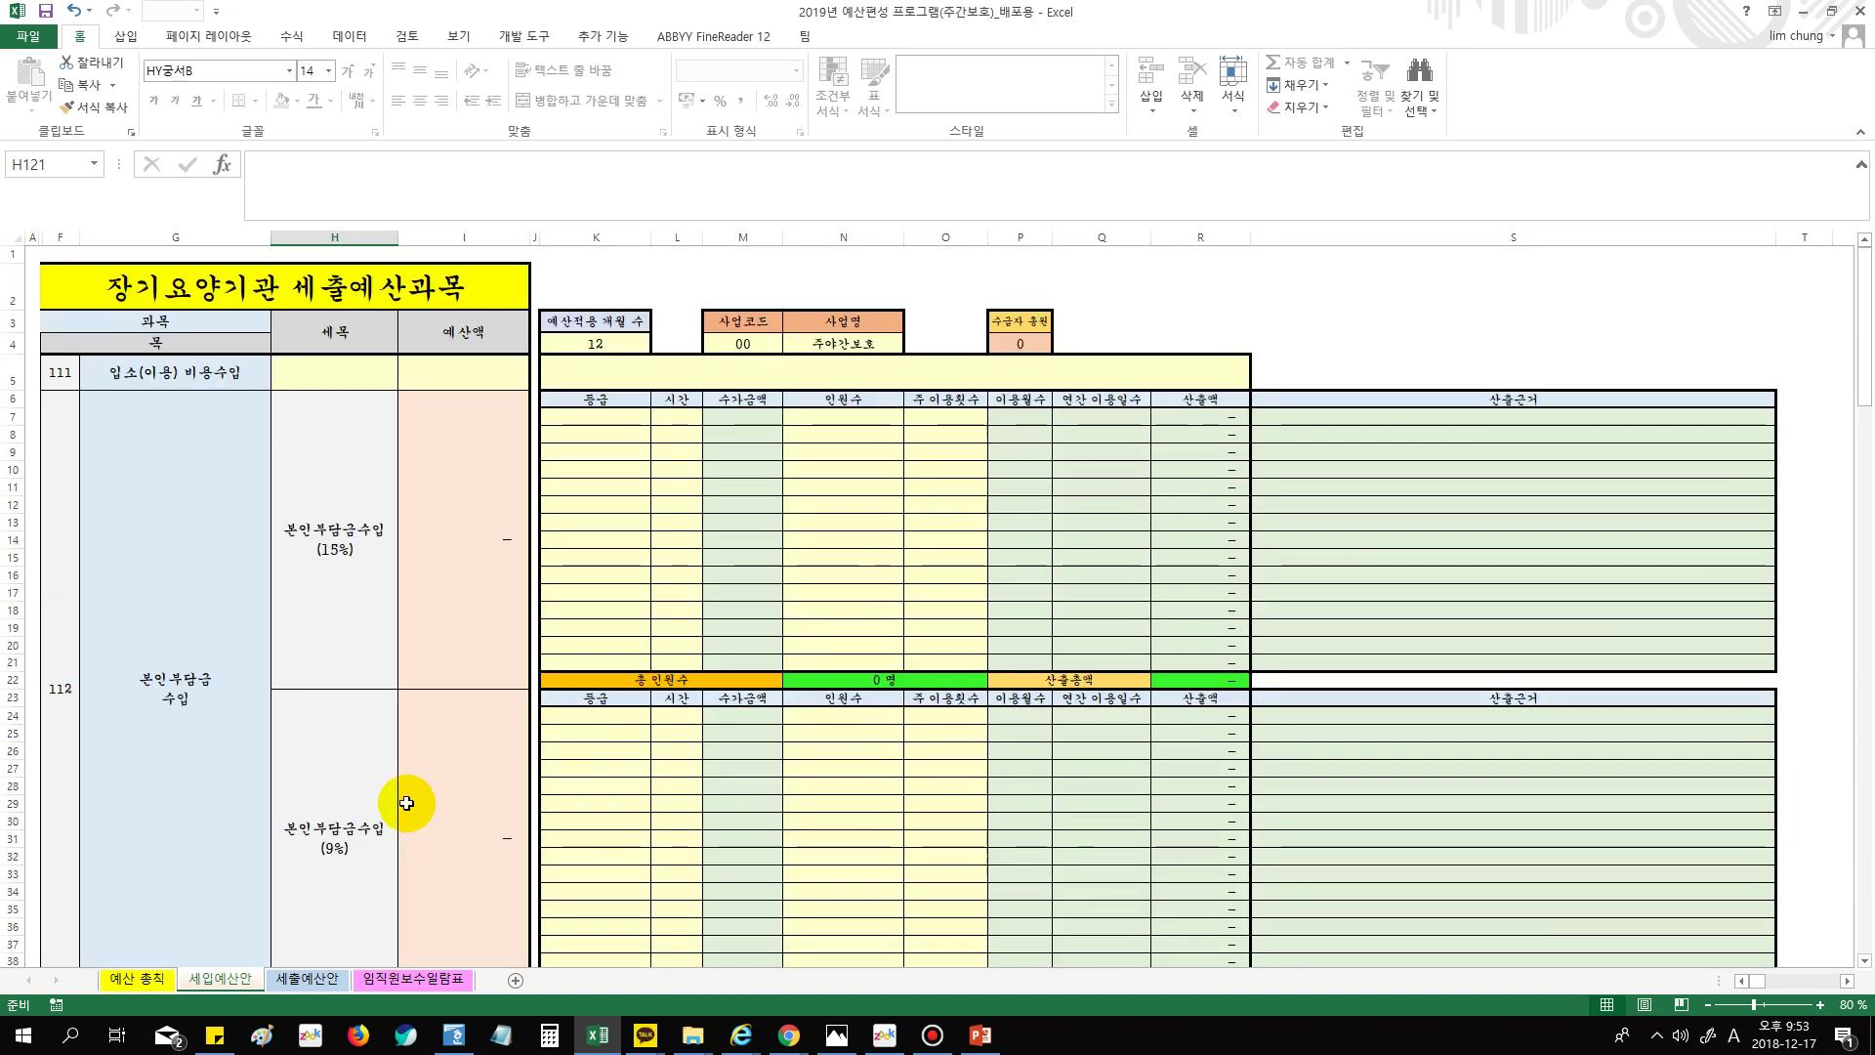
left_click(342, 603)
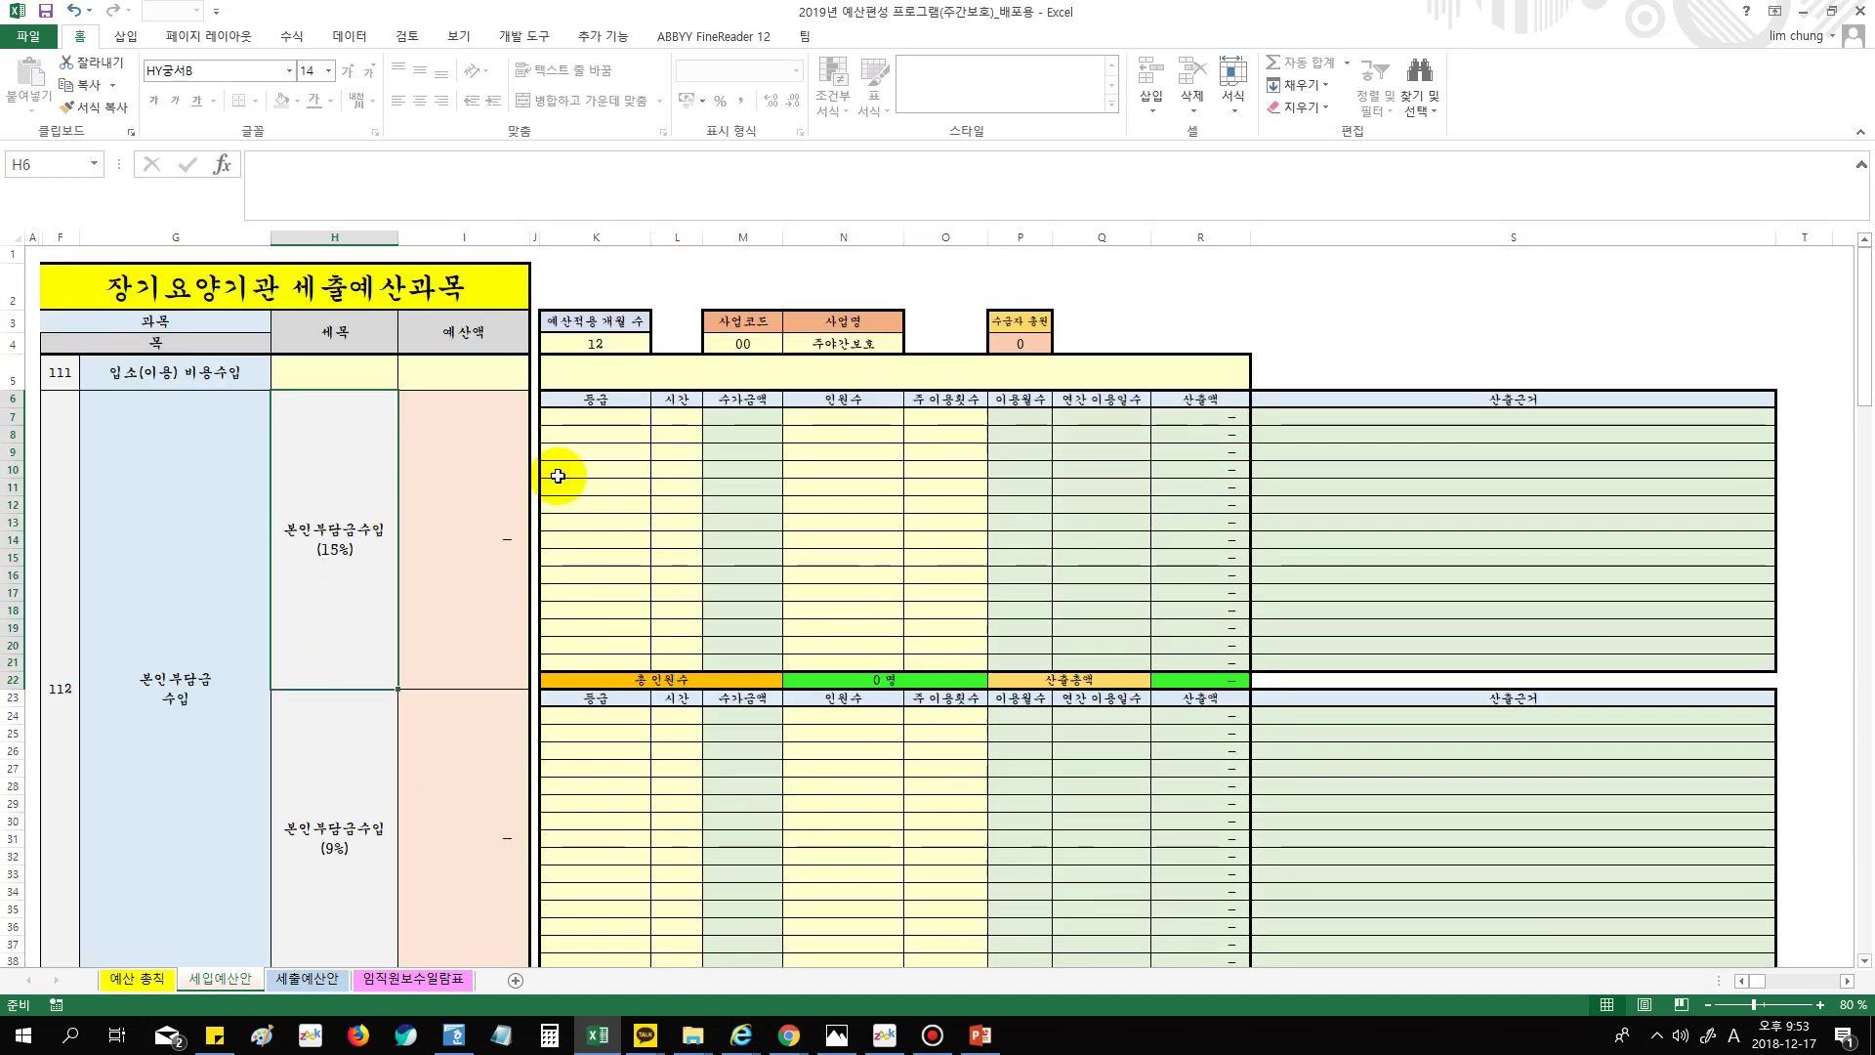
left_click(591, 417)
left_click(658, 420)
left_click(605, 418)
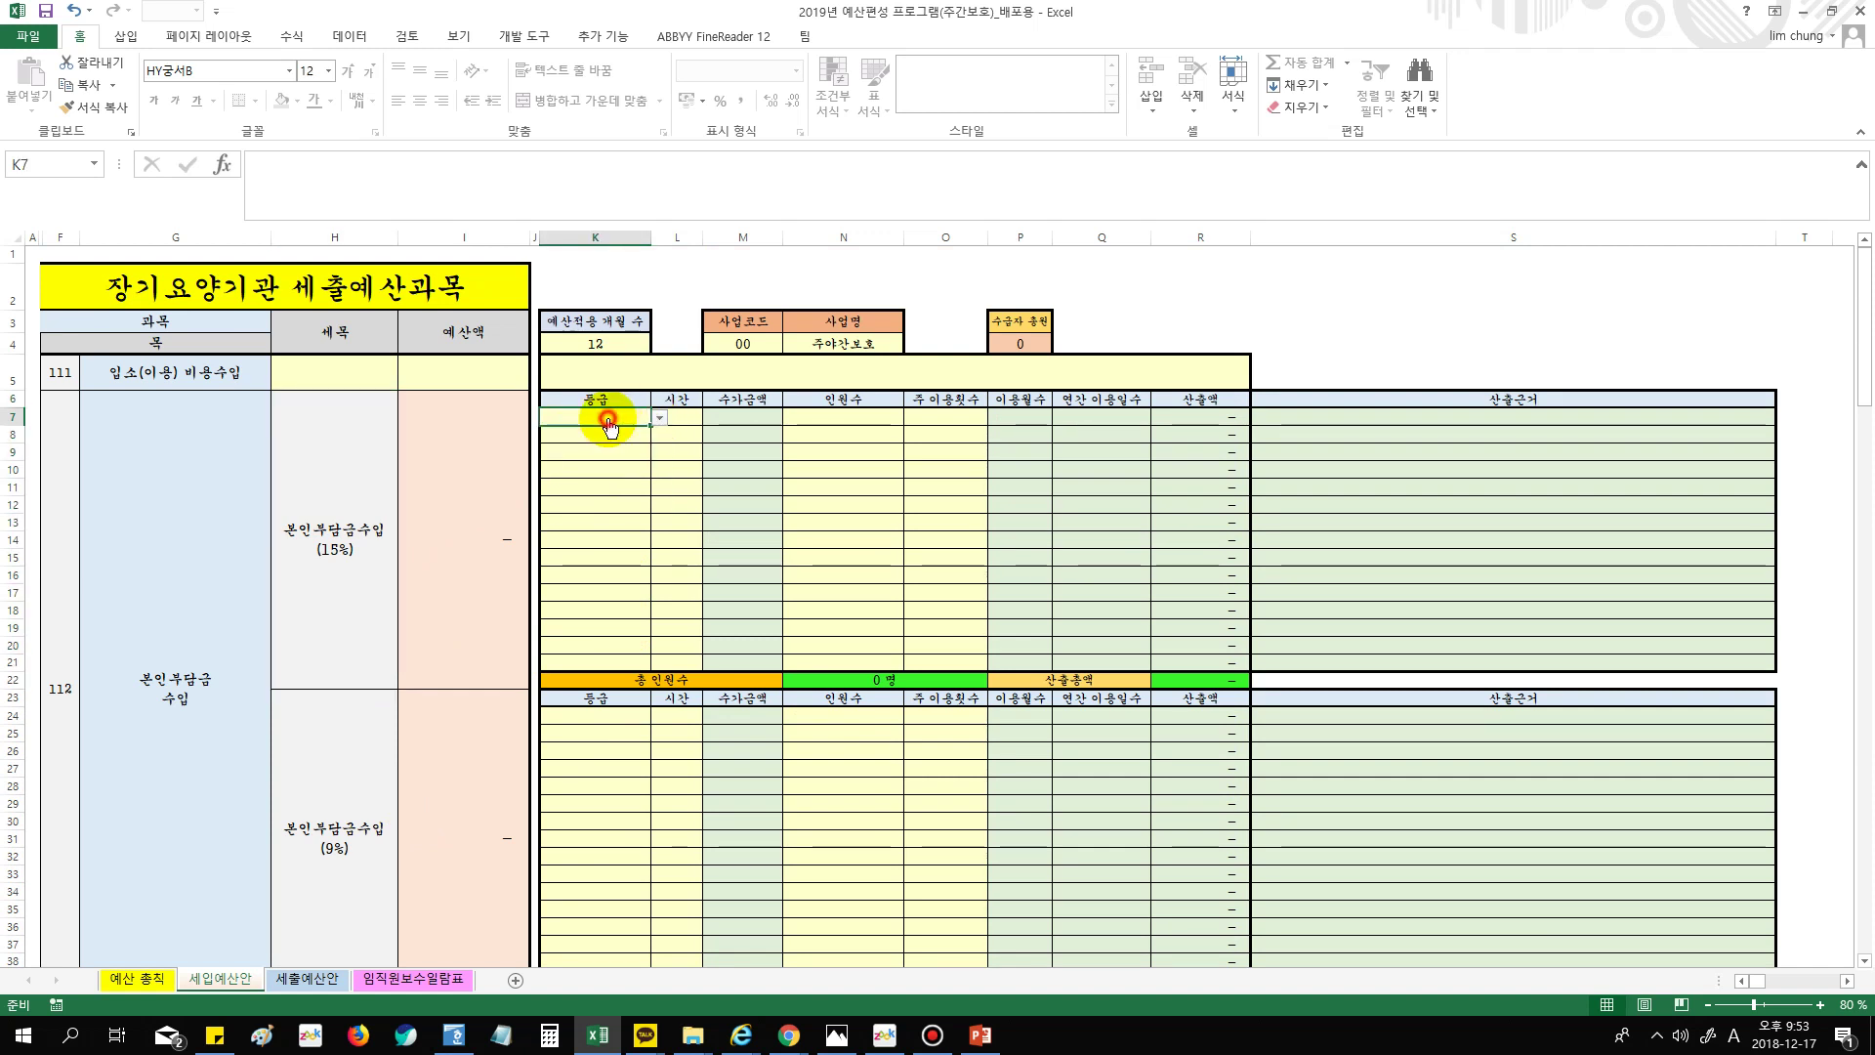
left_click(660, 420)
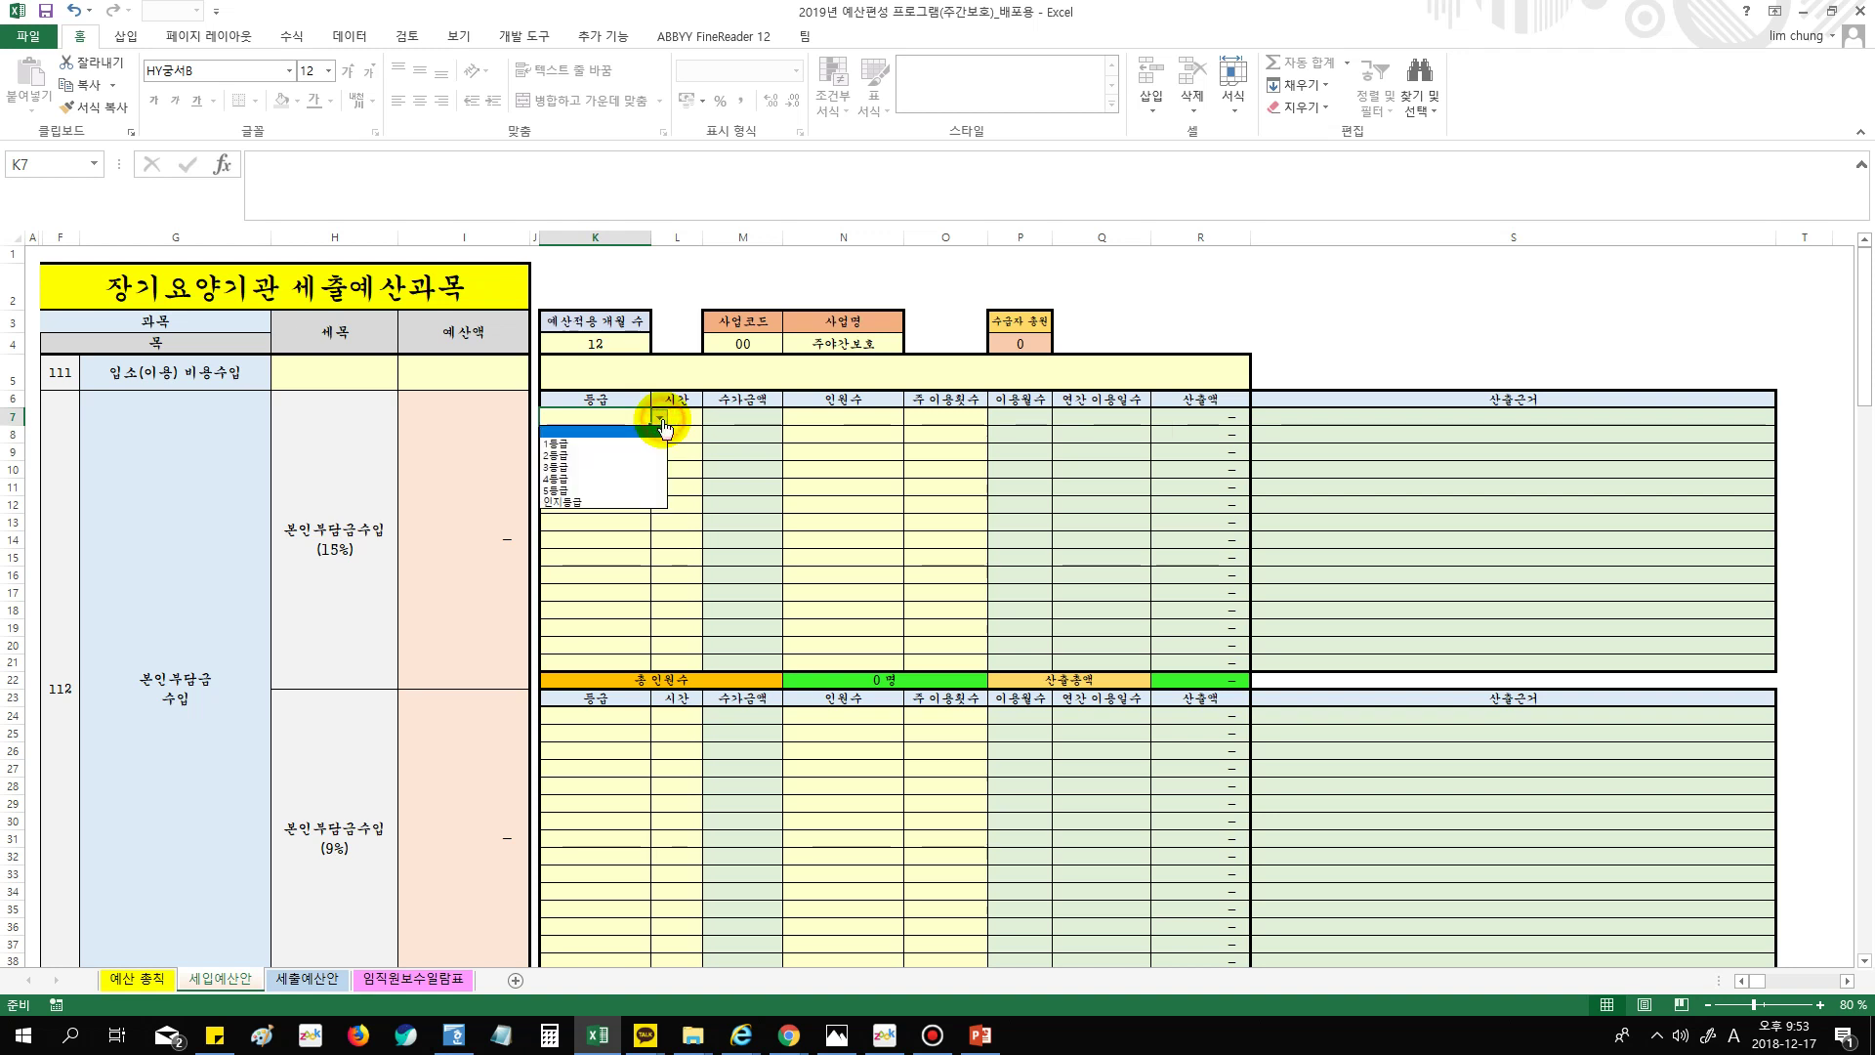
left_click(639, 468)
left_click(681, 422)
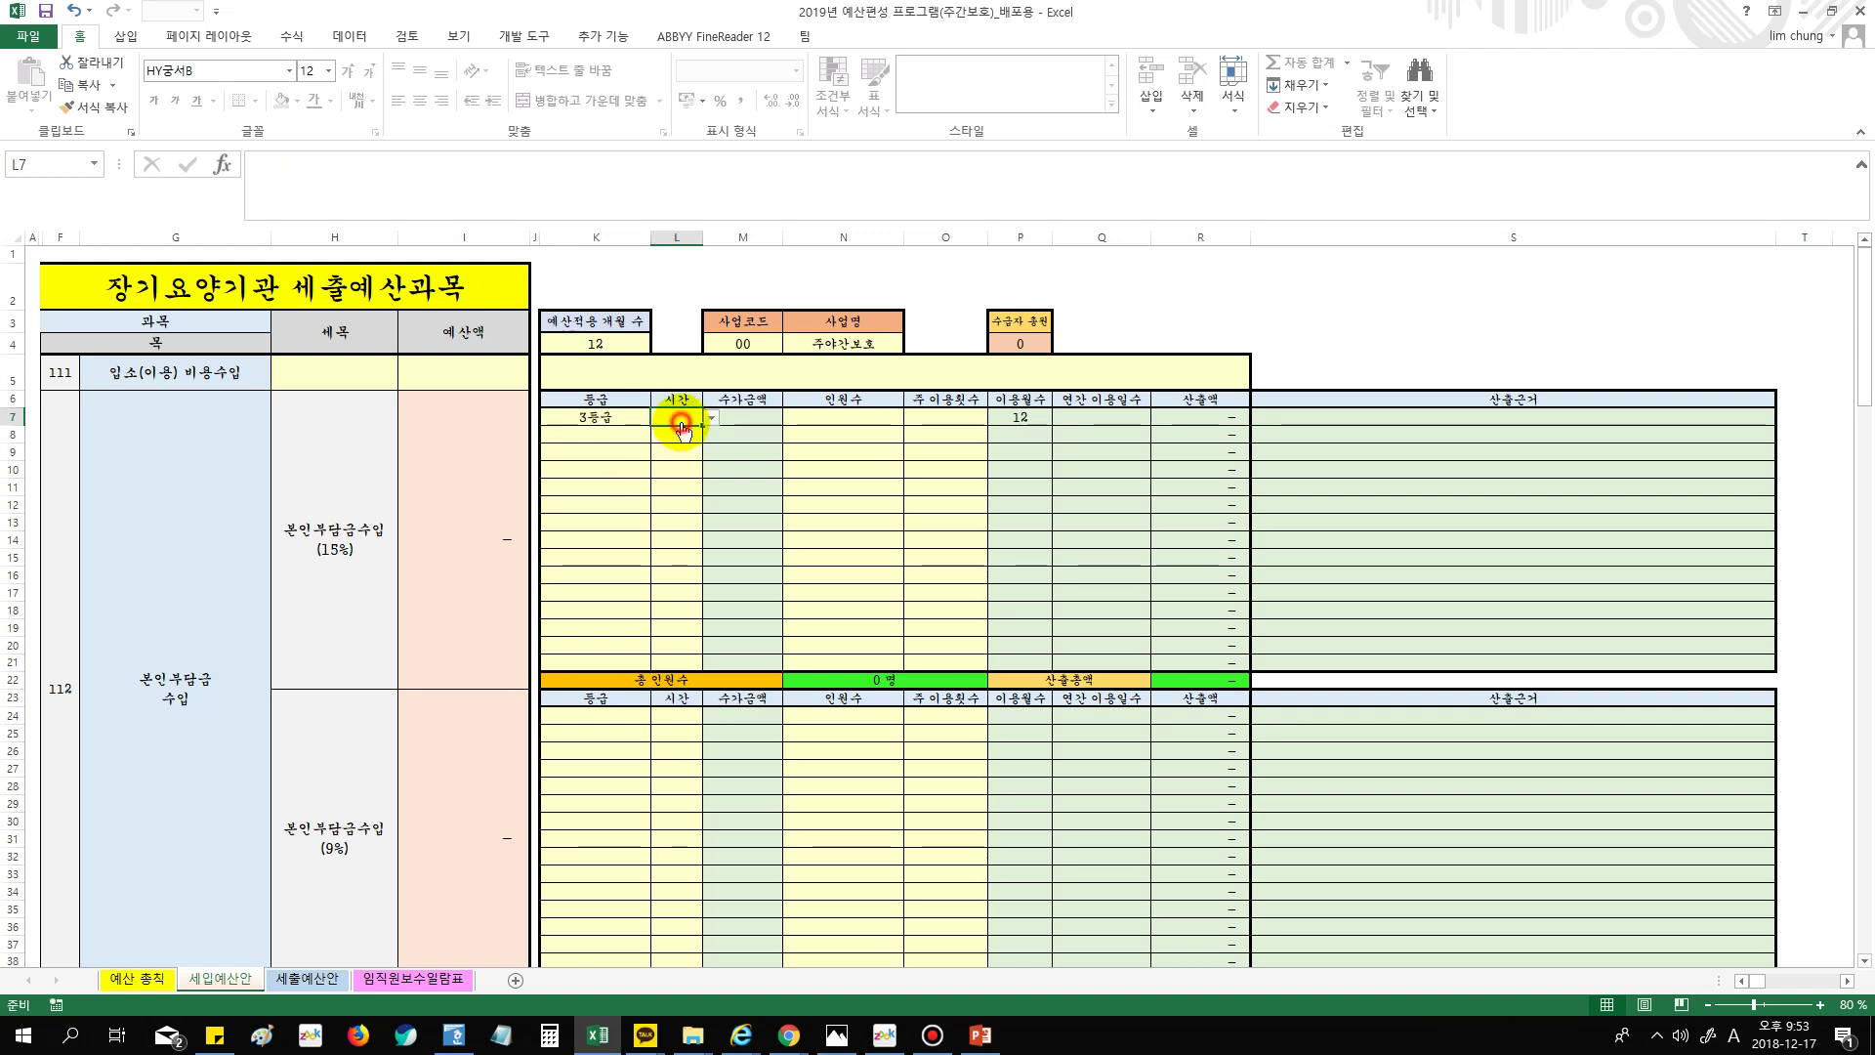
left_click(711, 419)
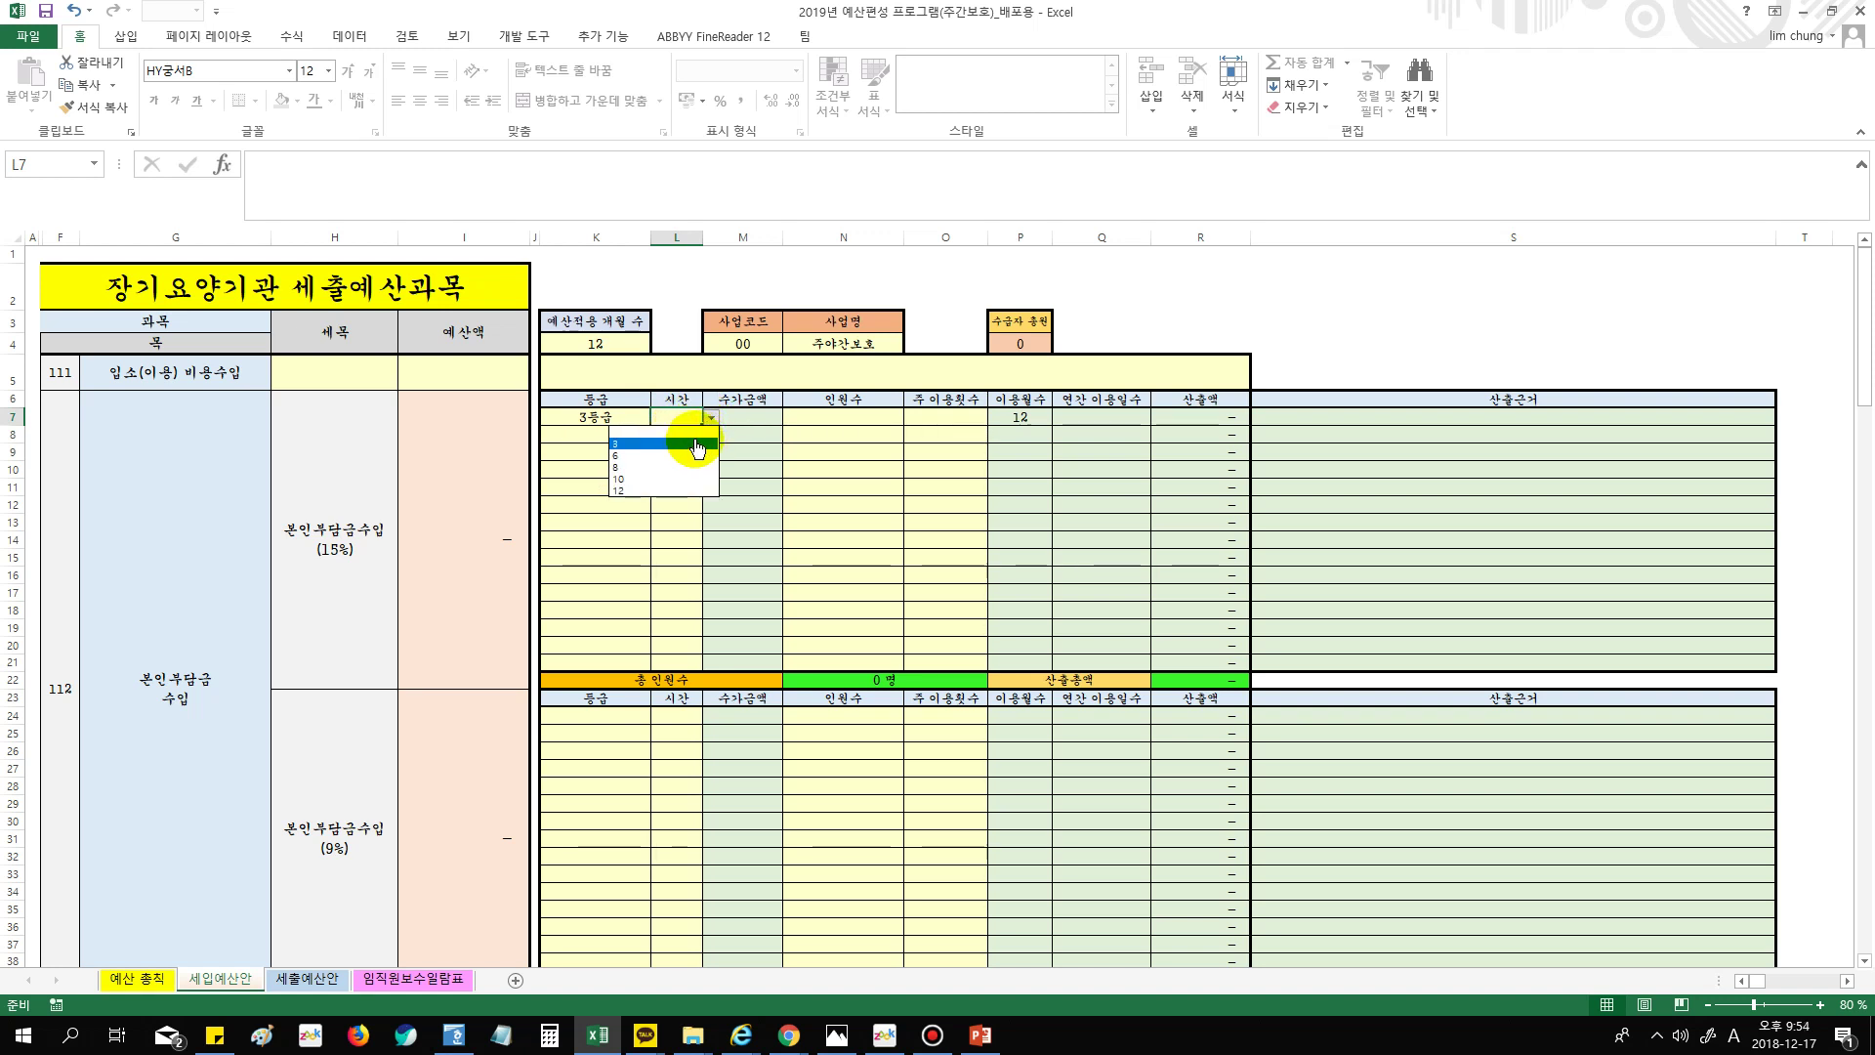
left_click(688, 456)
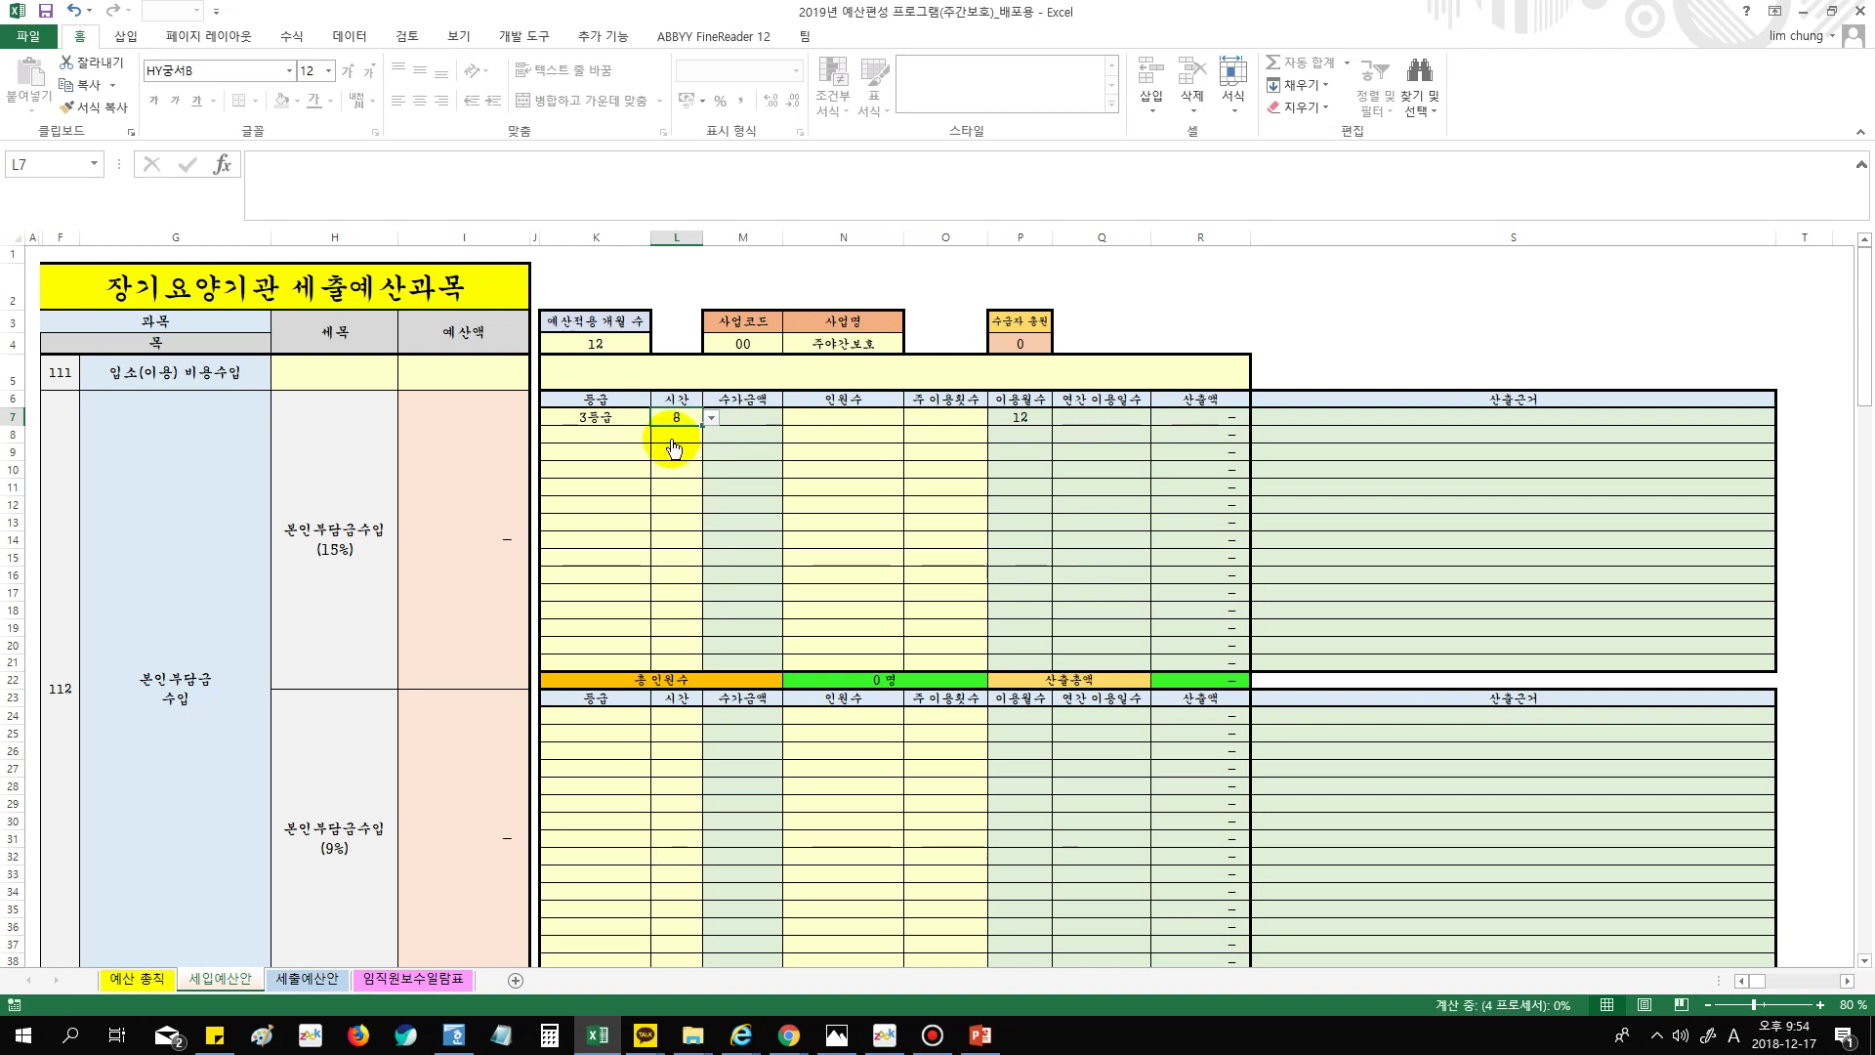
Check the 수가금액 of the 3등급 row, and set its 주 이용횟수 to 5 and 인원수 to 3
left_click(735, 418)
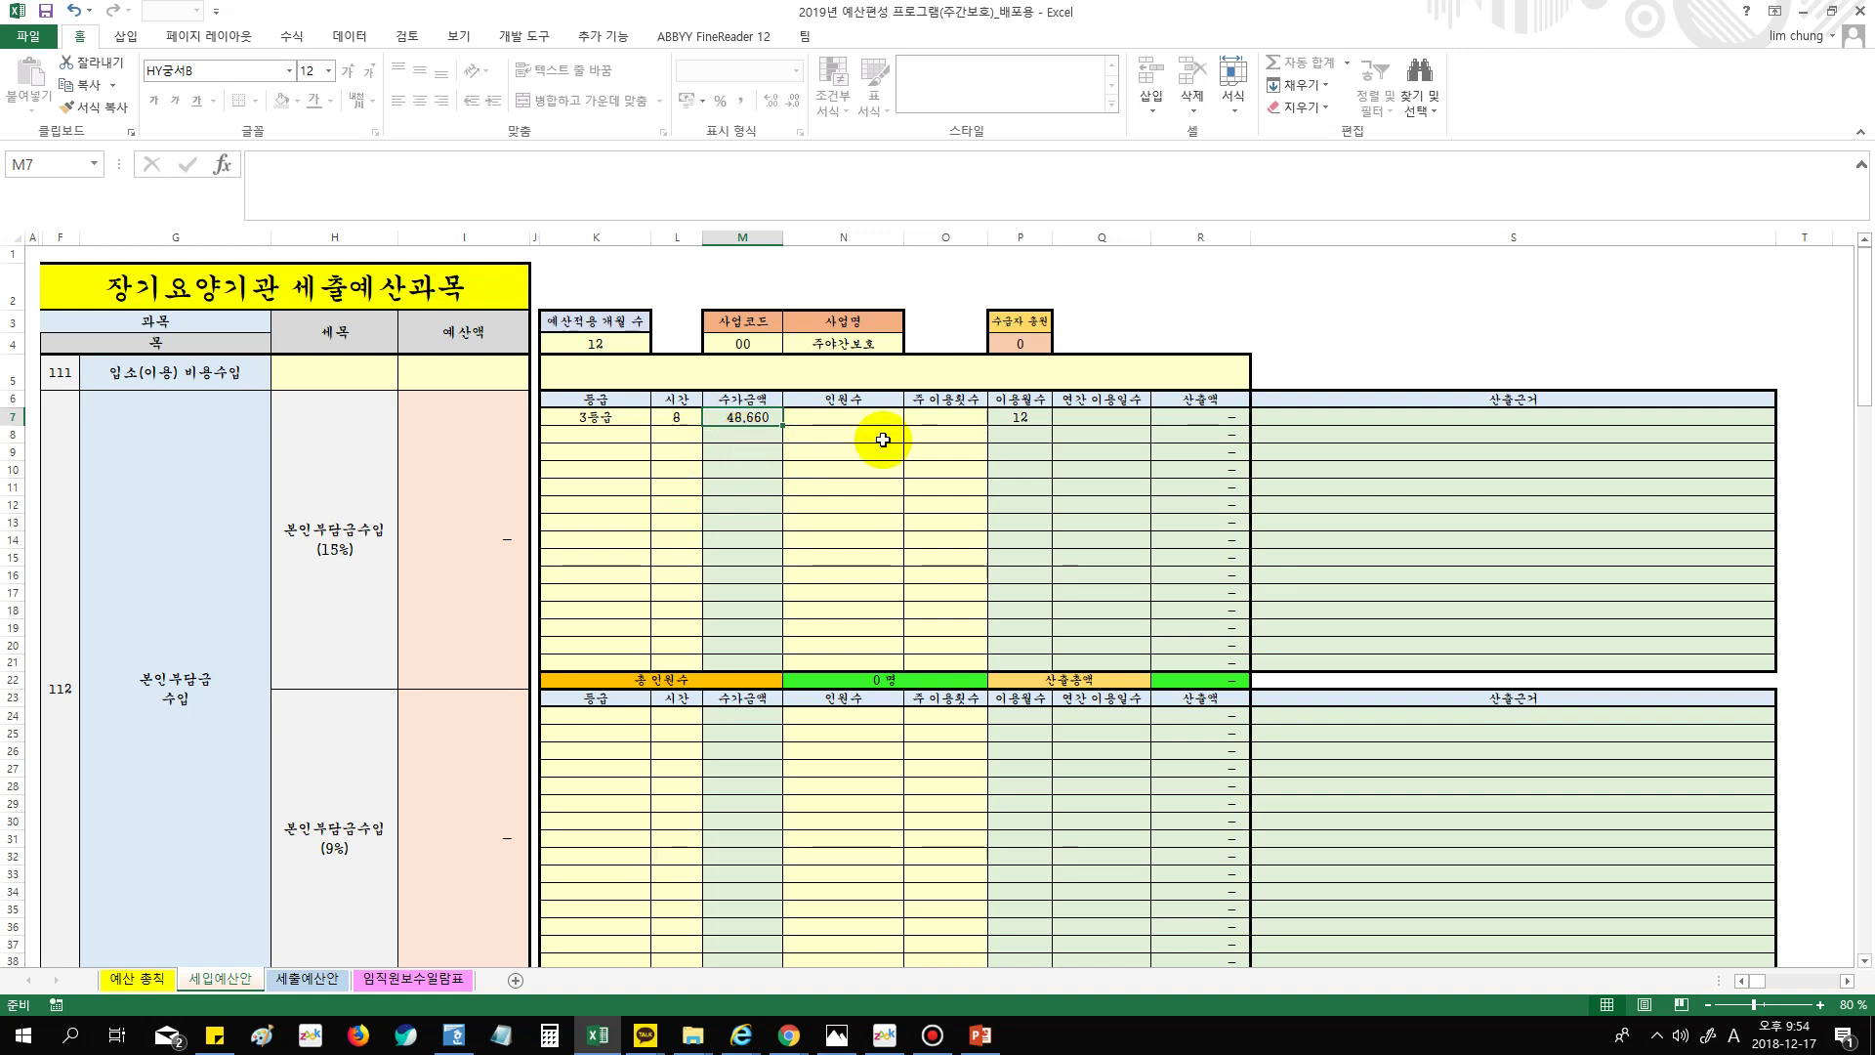
left_click(607, 424)
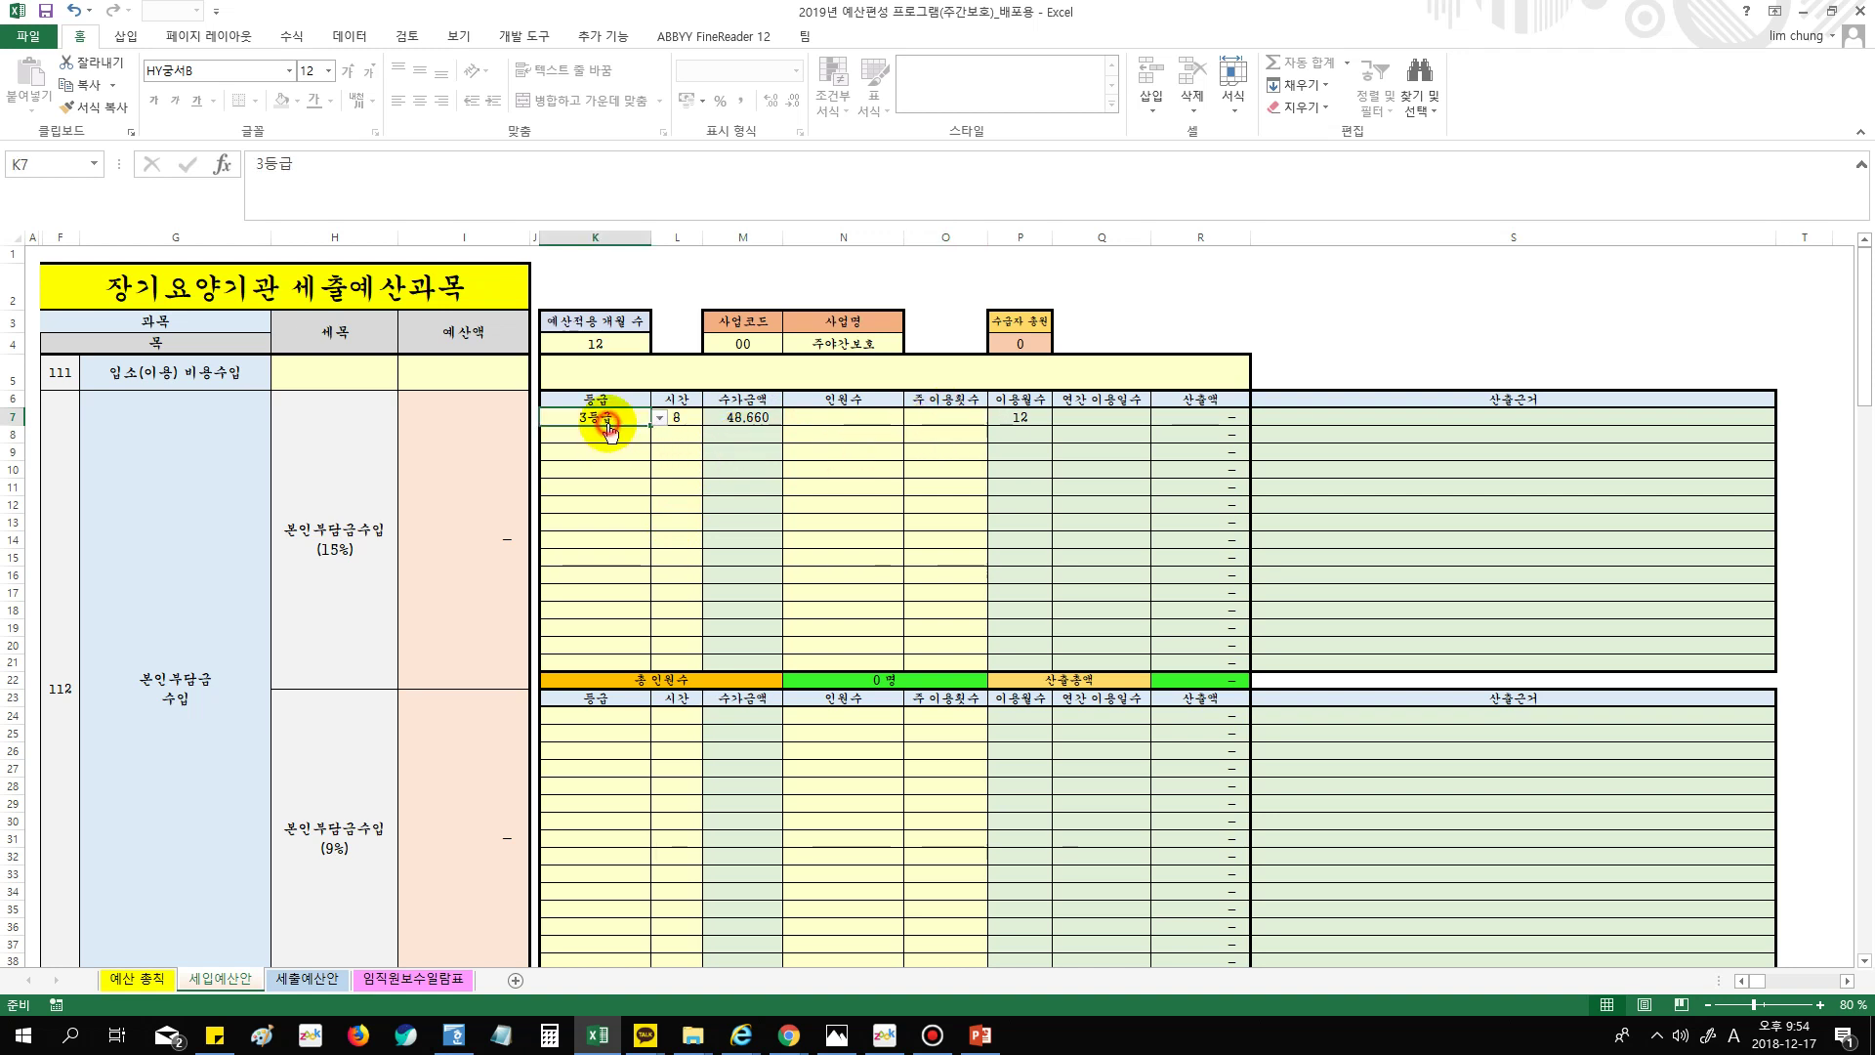
left_click(690, 417)
left_click(962, 427)
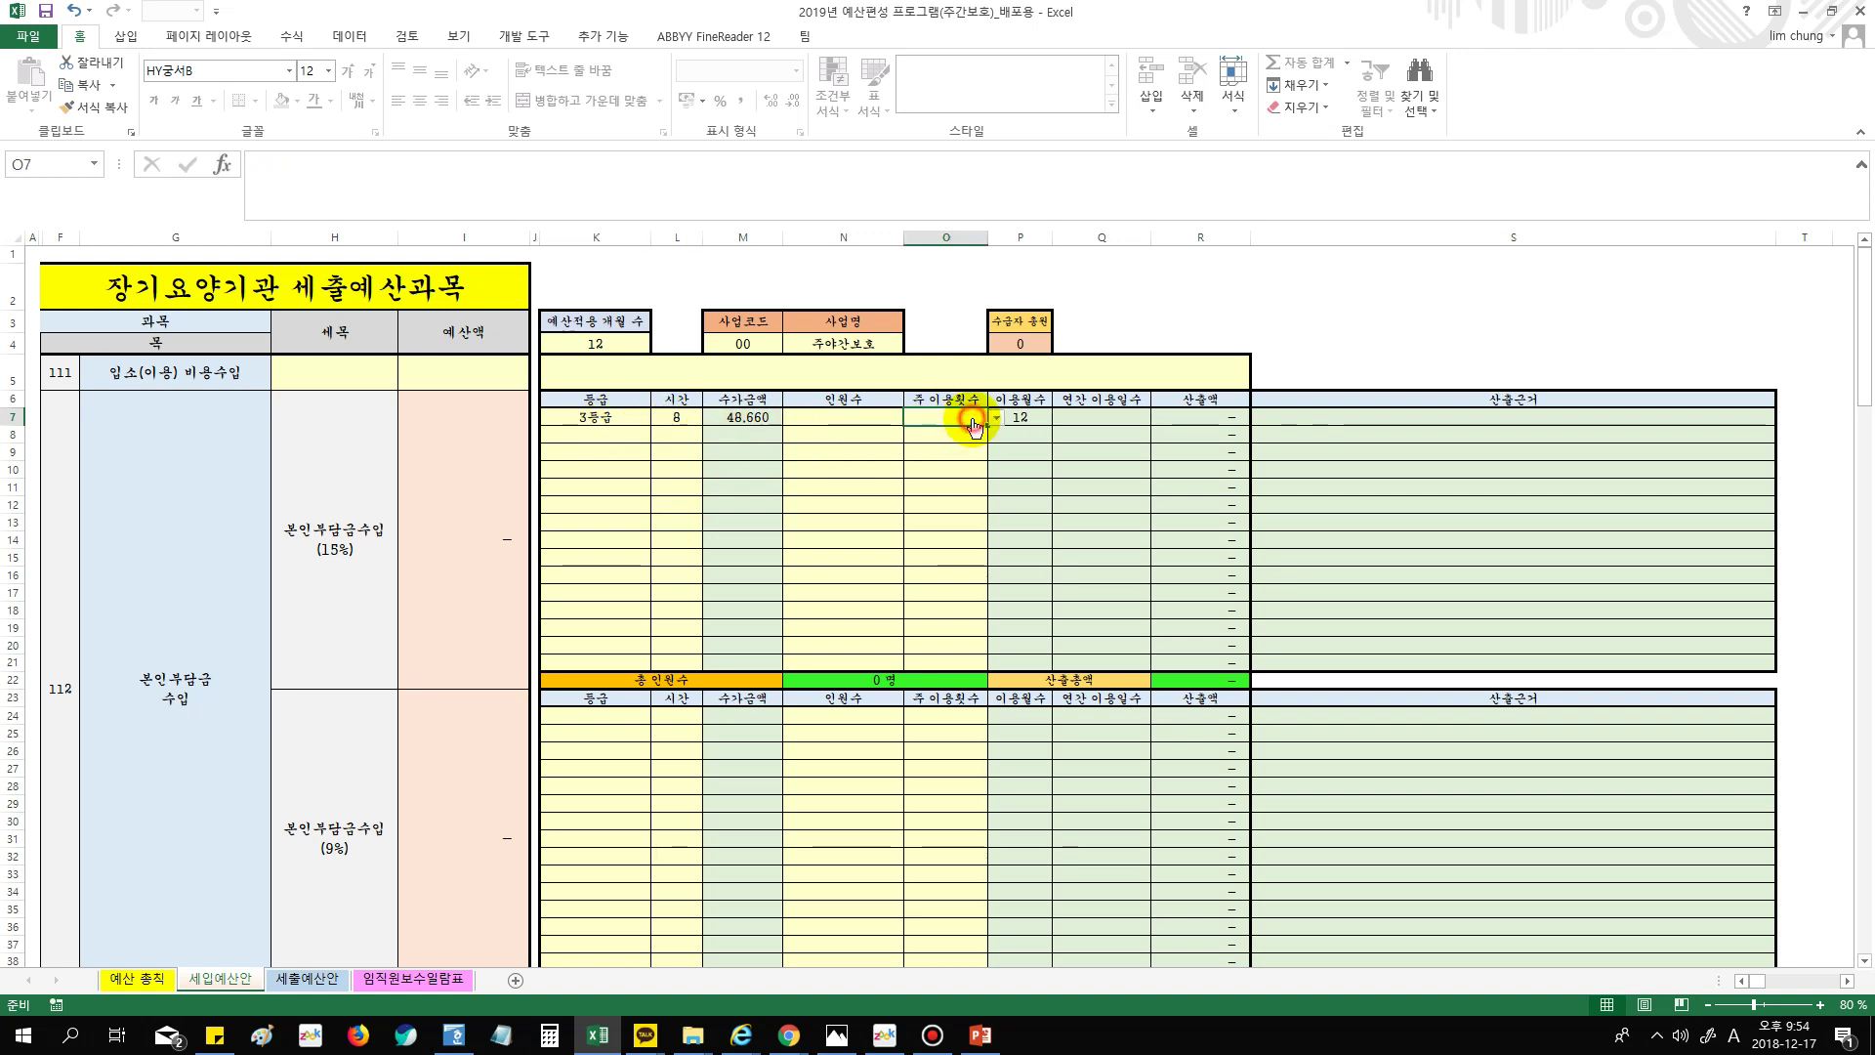
left_click(995, 420)
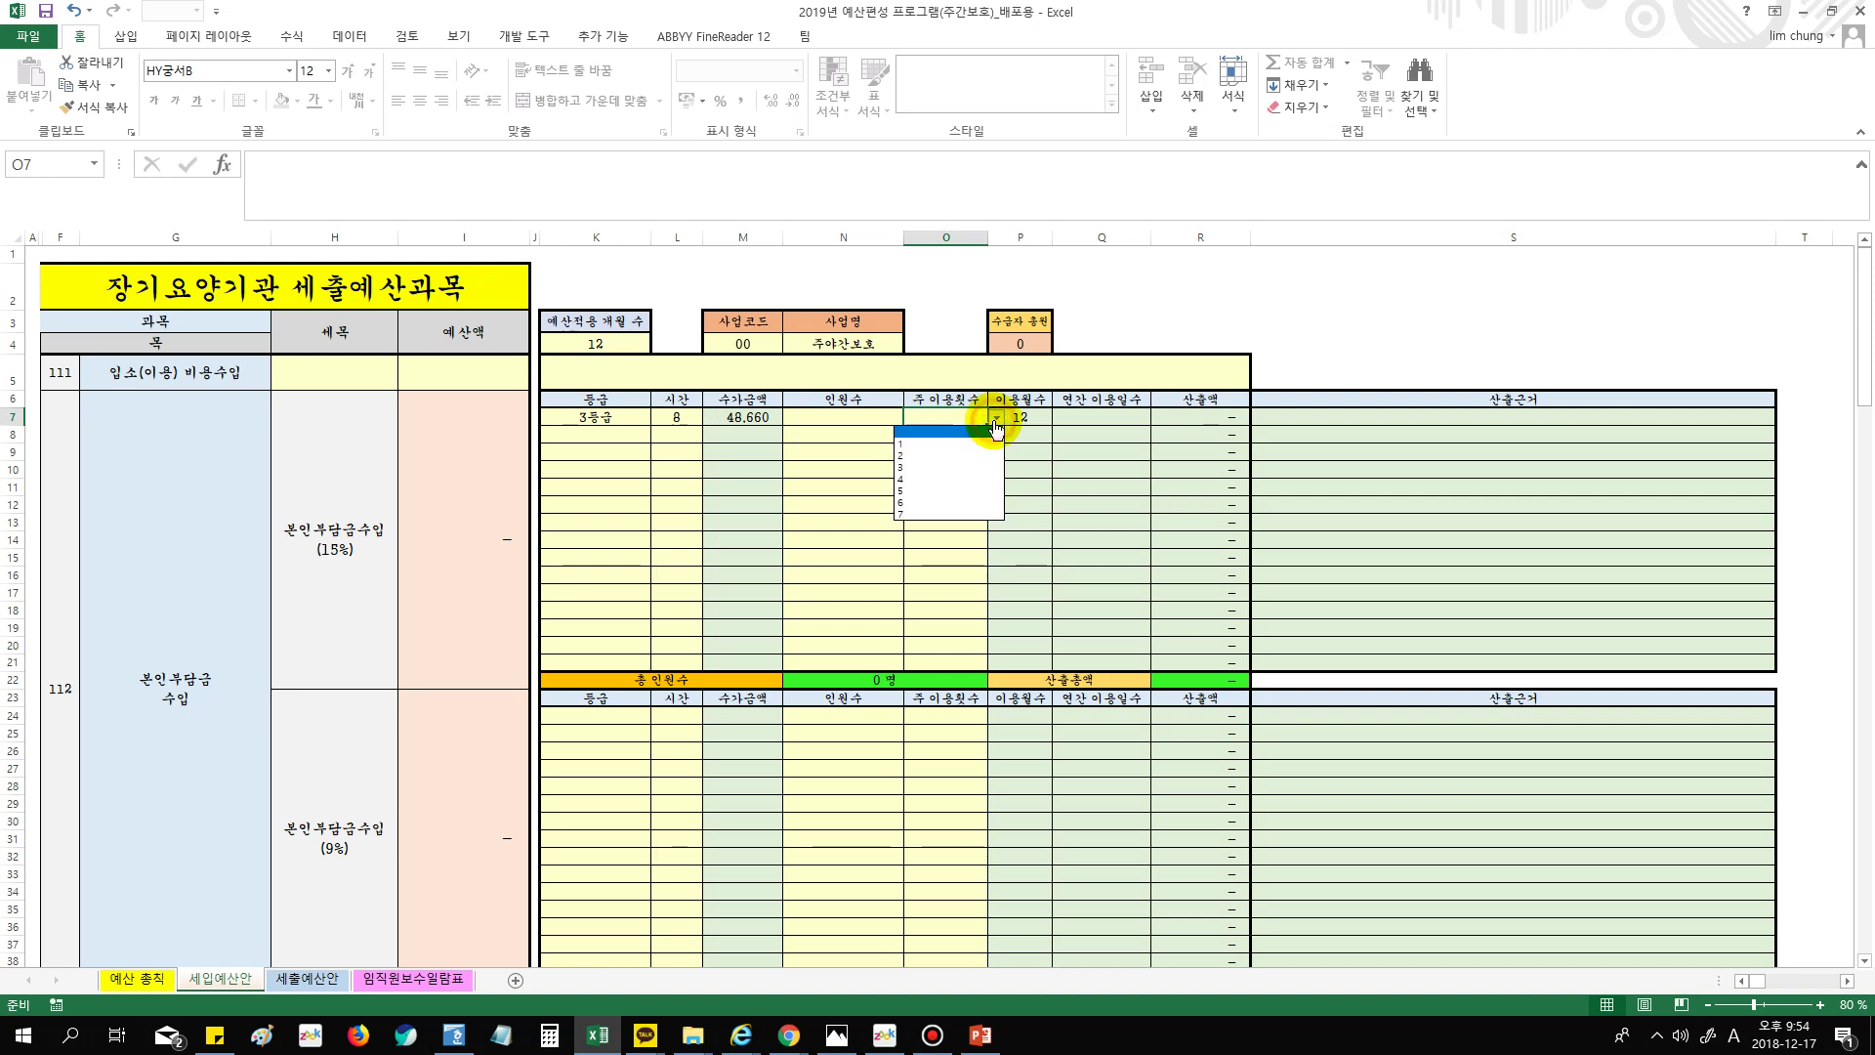
left_click(978, 497)
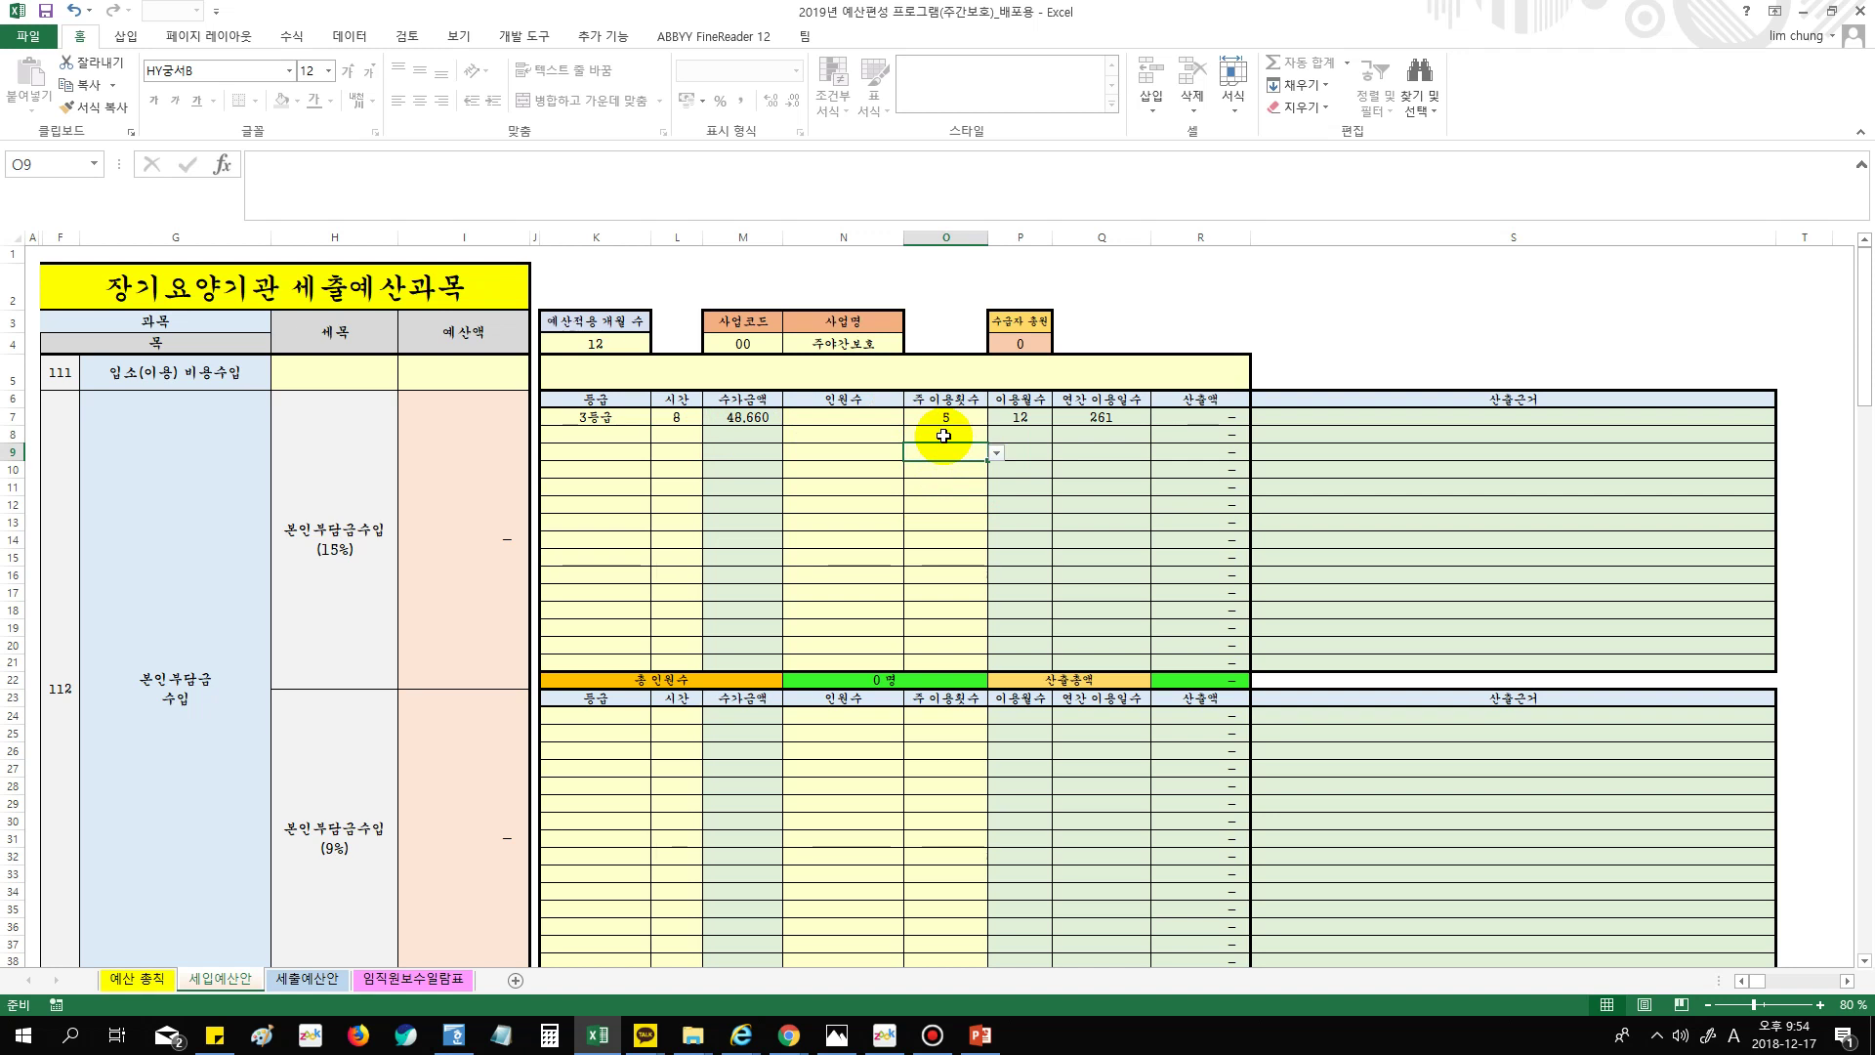
left_click(850, 421)
type("3")
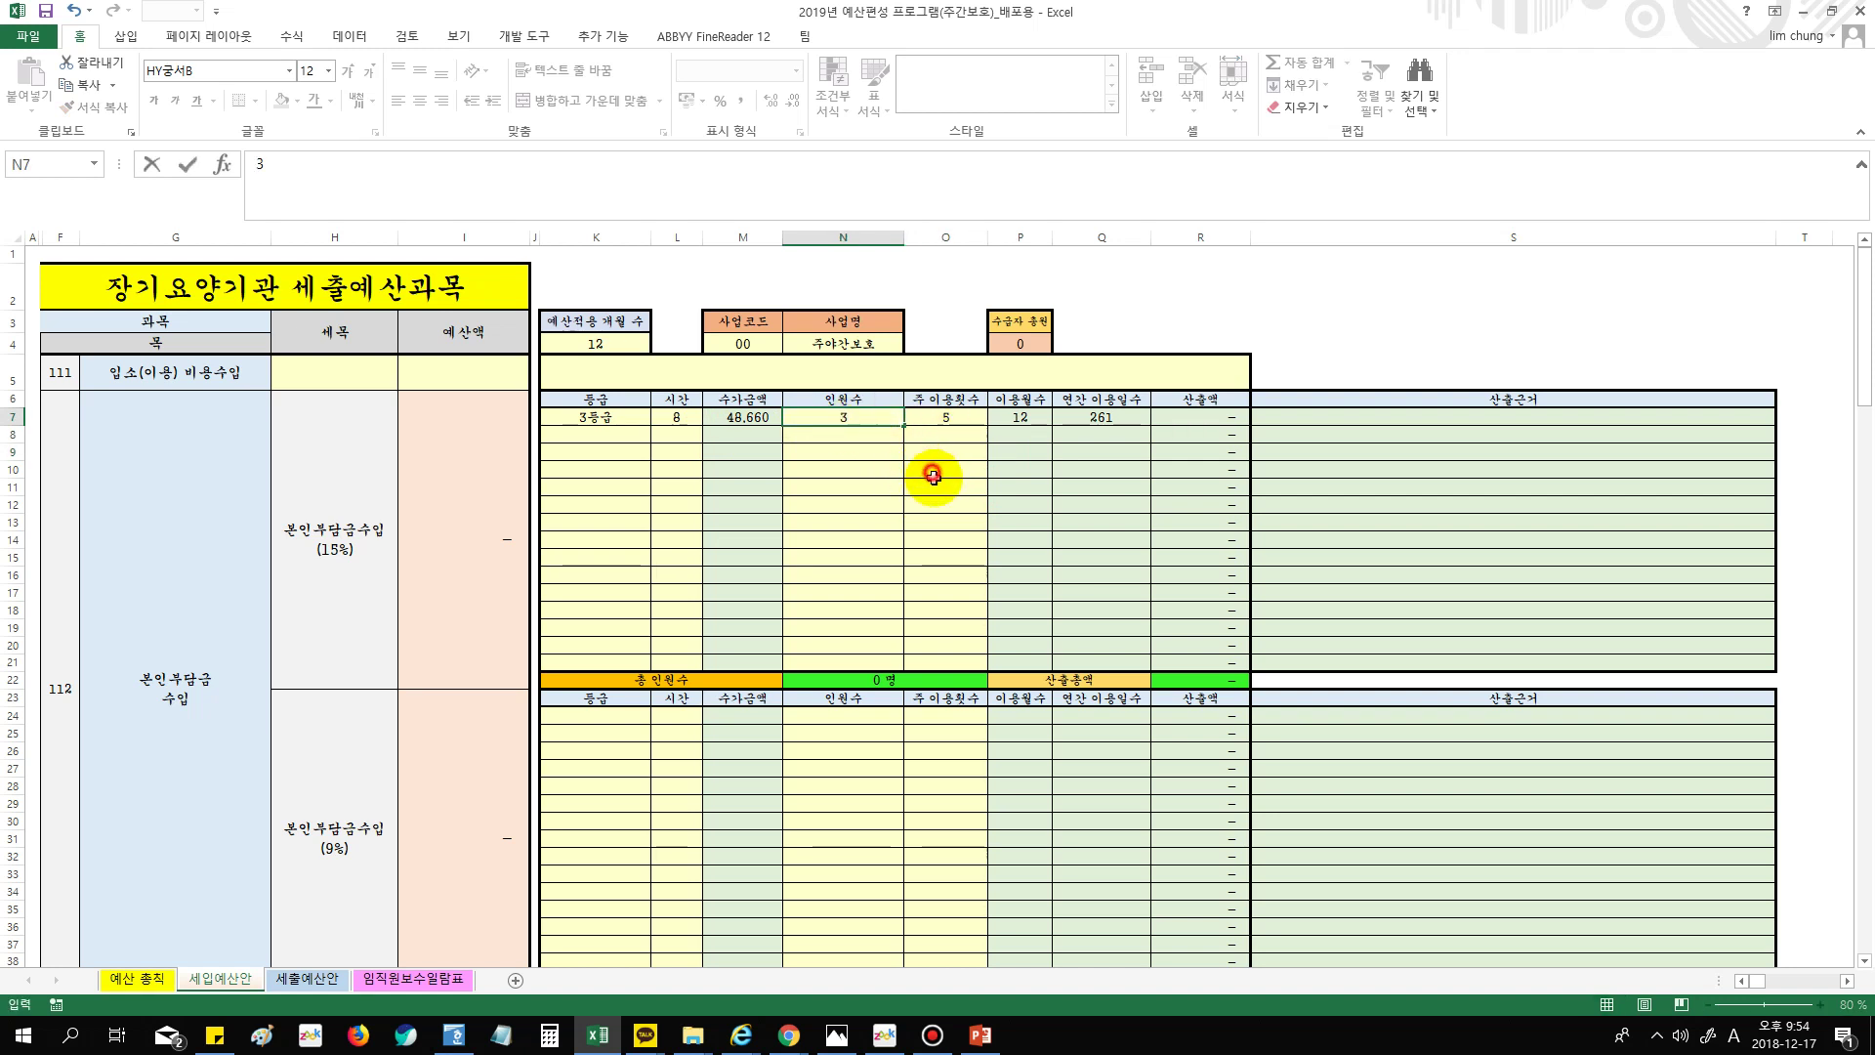
left_click(928, 473)
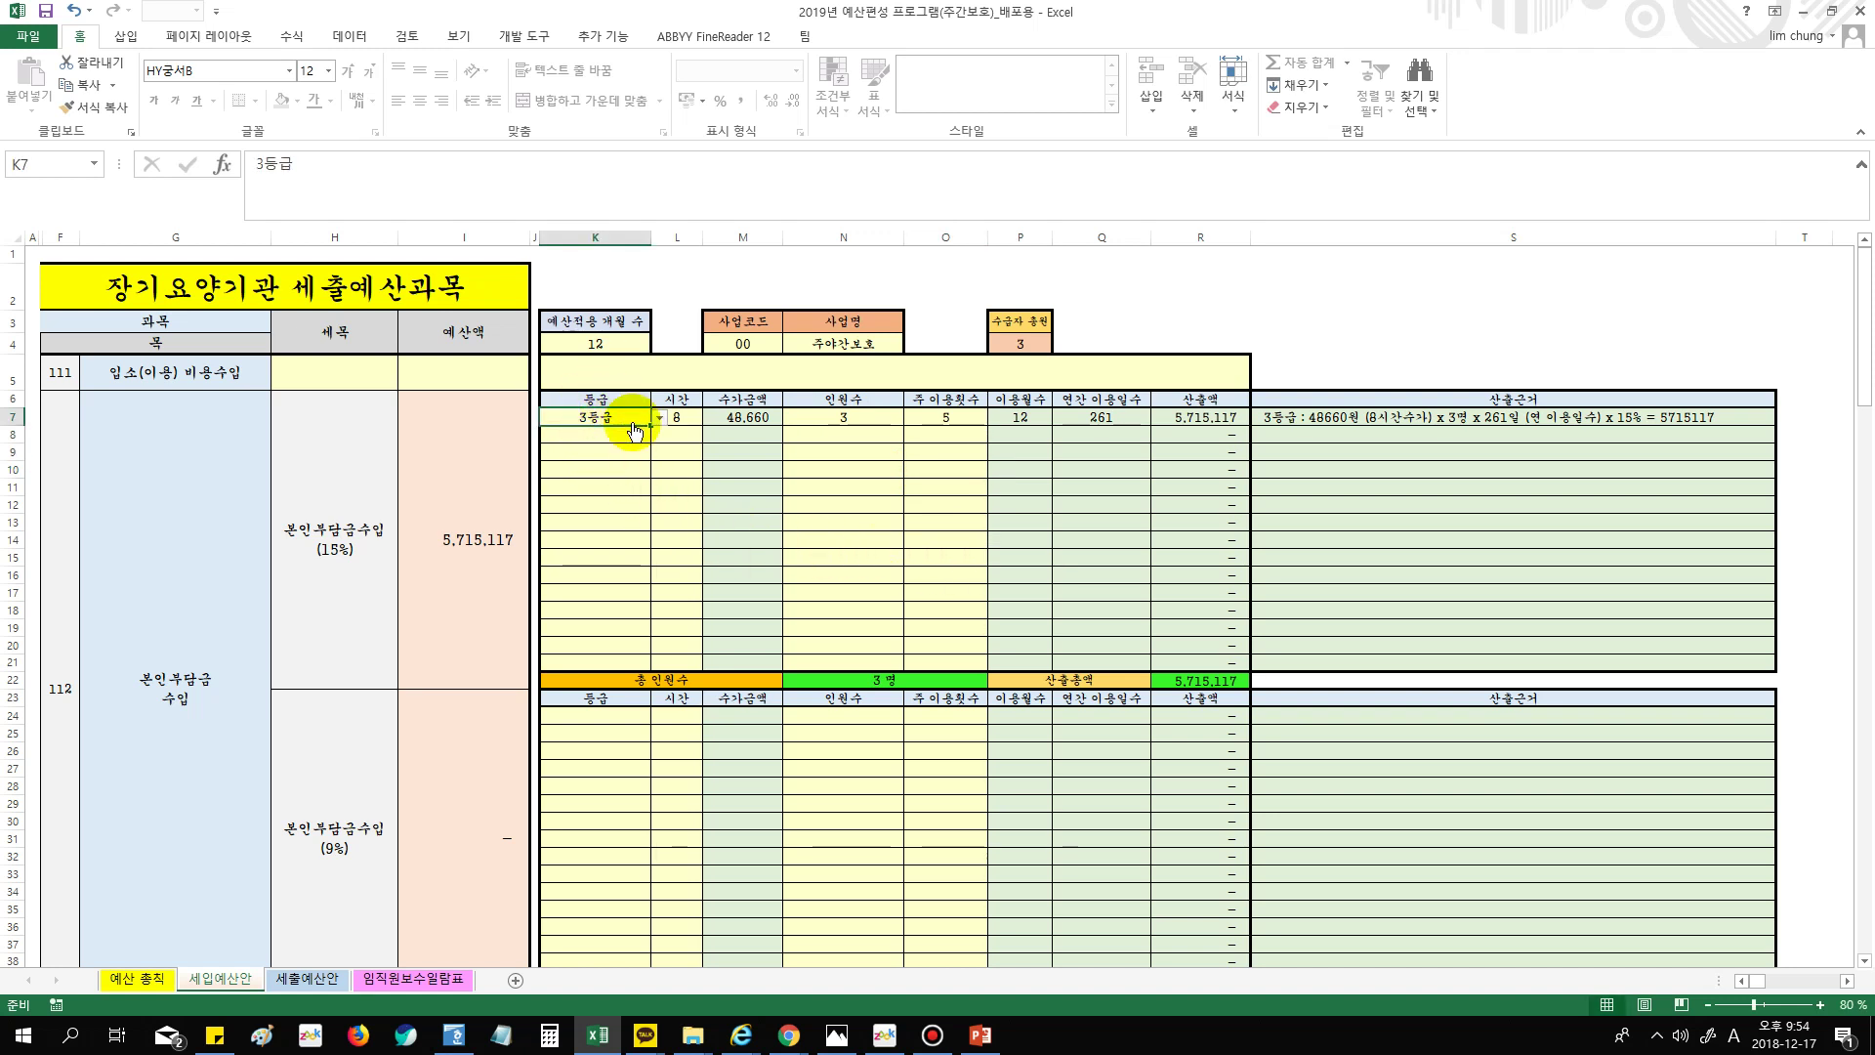
Review the 3등급 row's entered 시간, 주 이용횟수 and 인원수, along with its calculated 산출액 and 산출근거
left_click(669, 417)
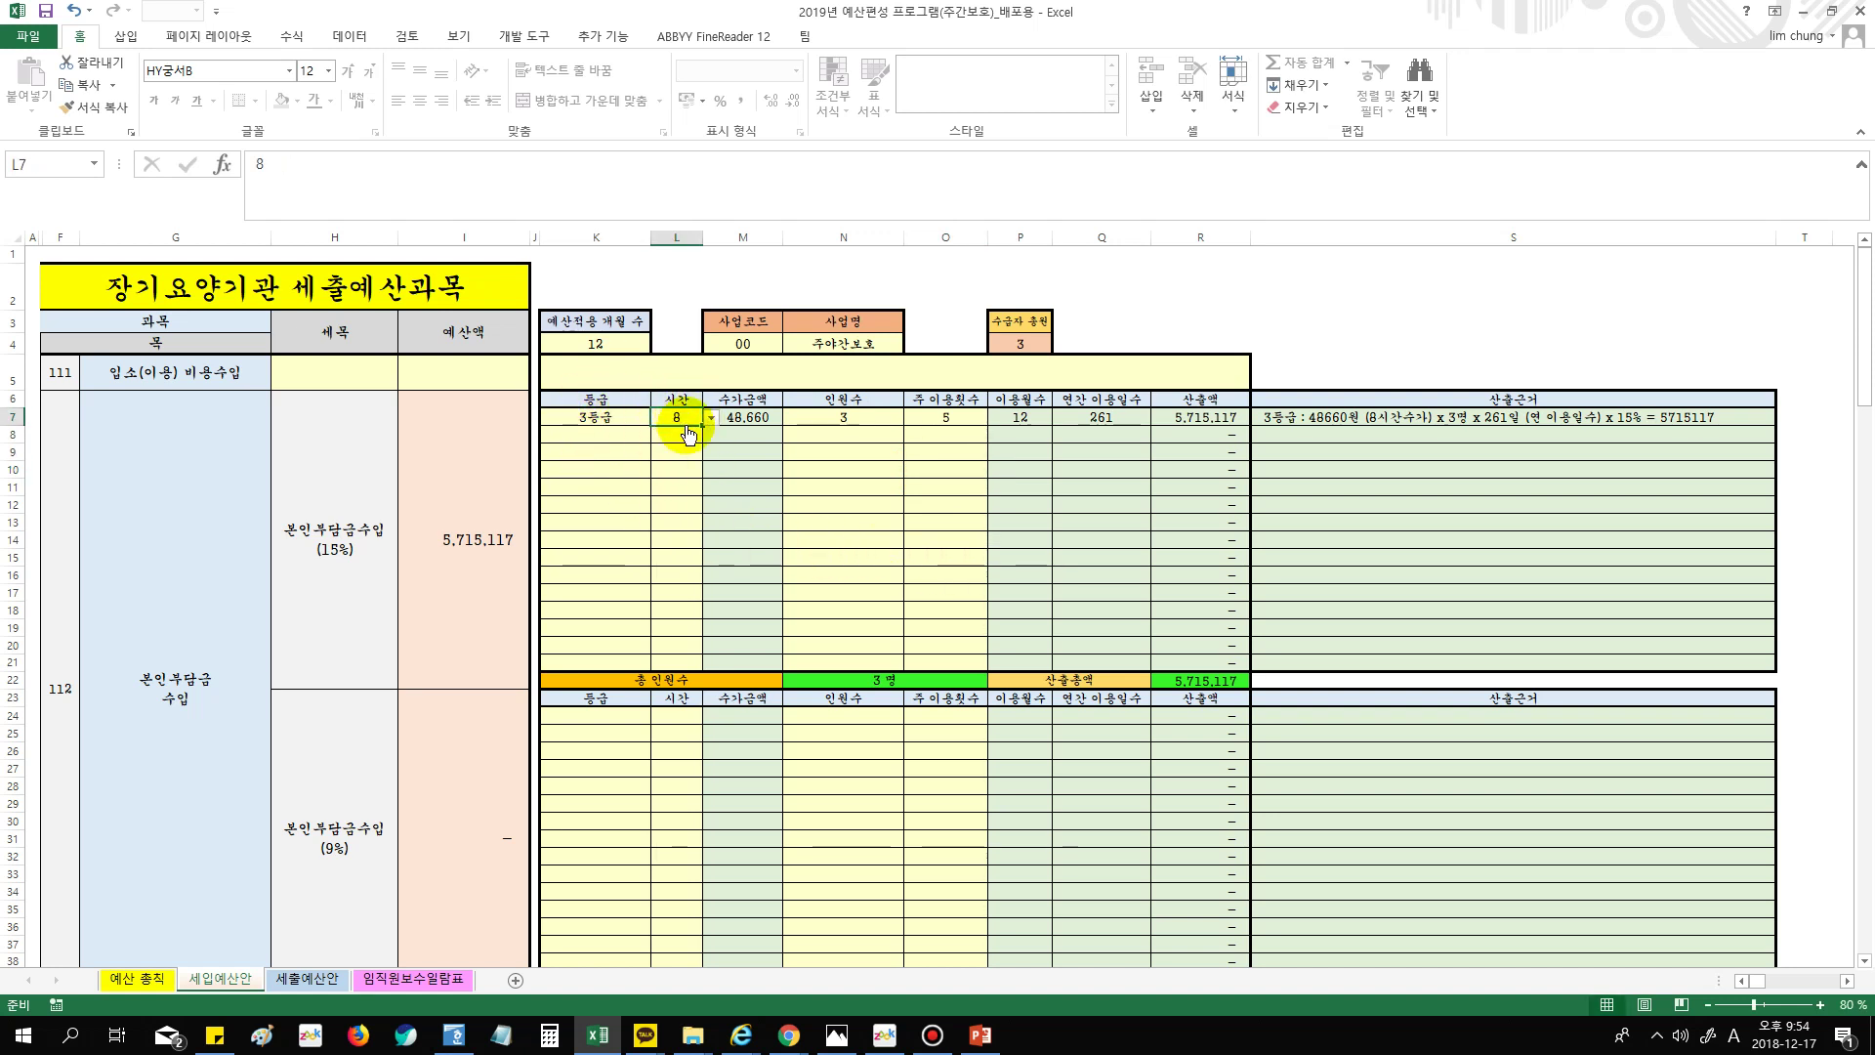
left_click(945, 422)
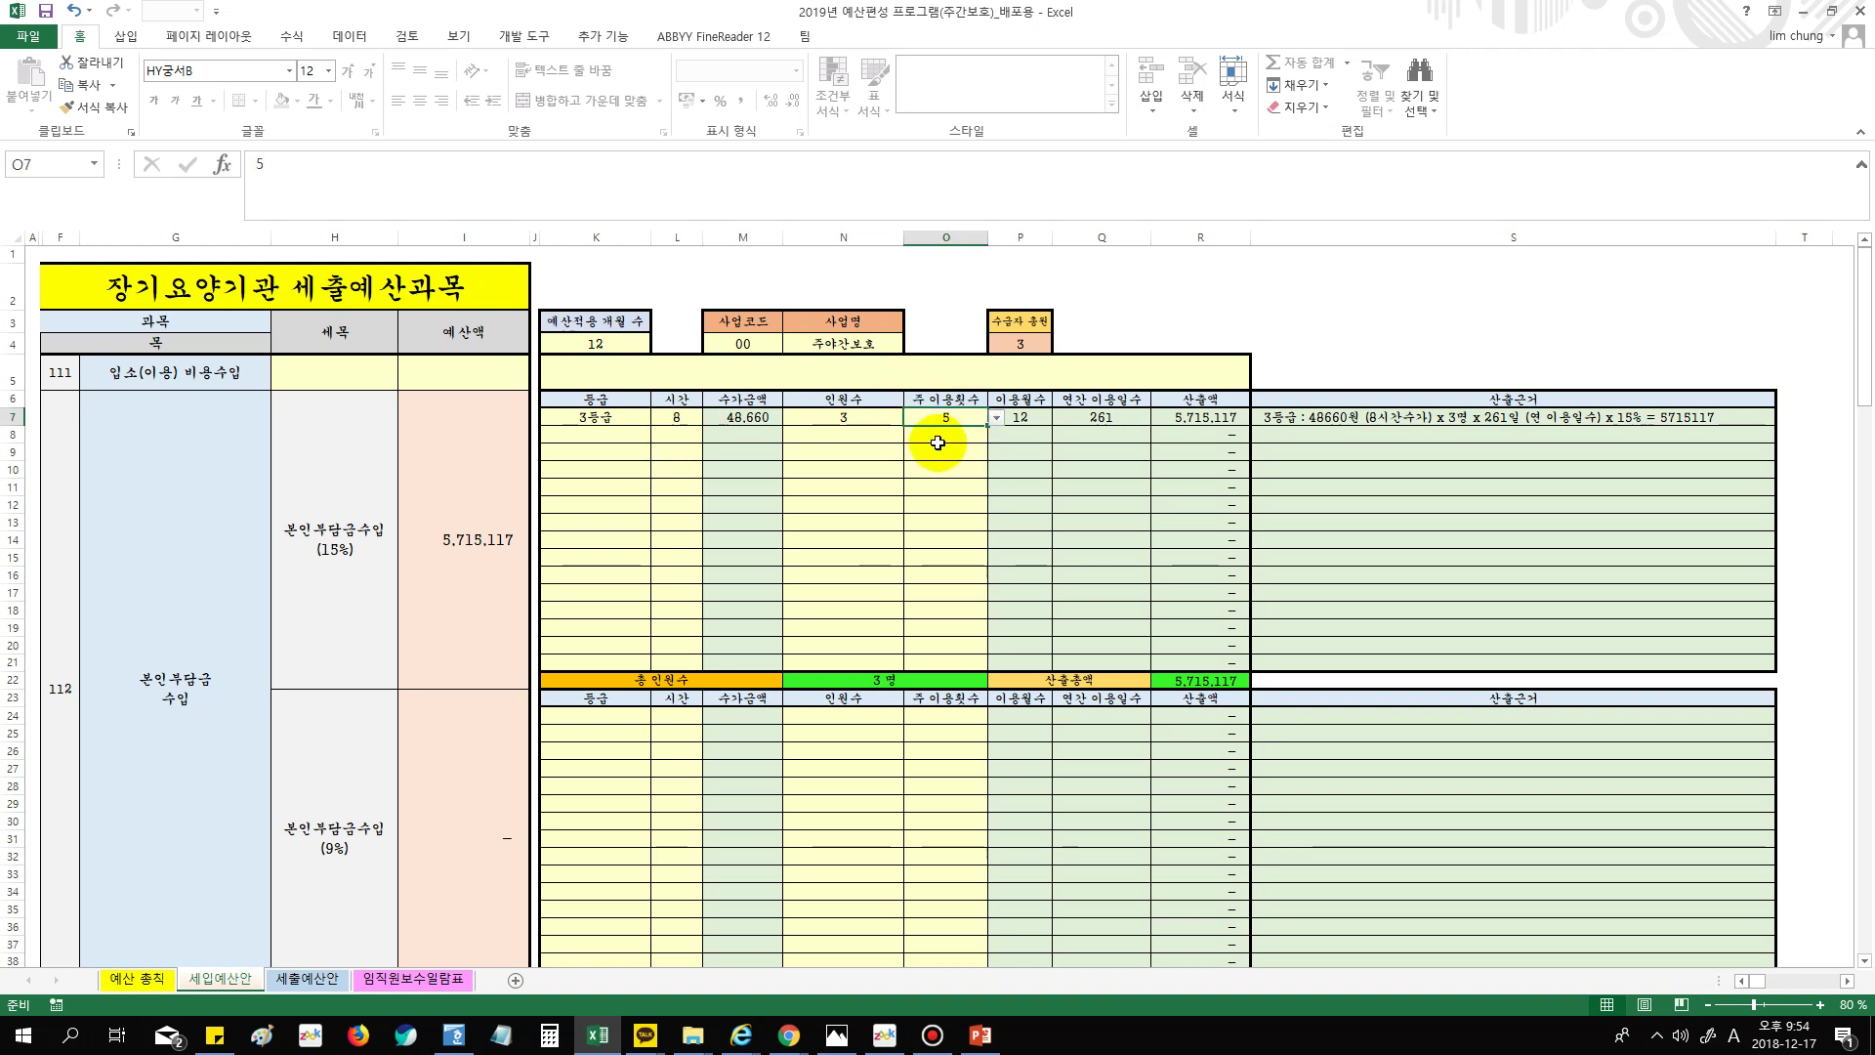
left_click(872, 419)
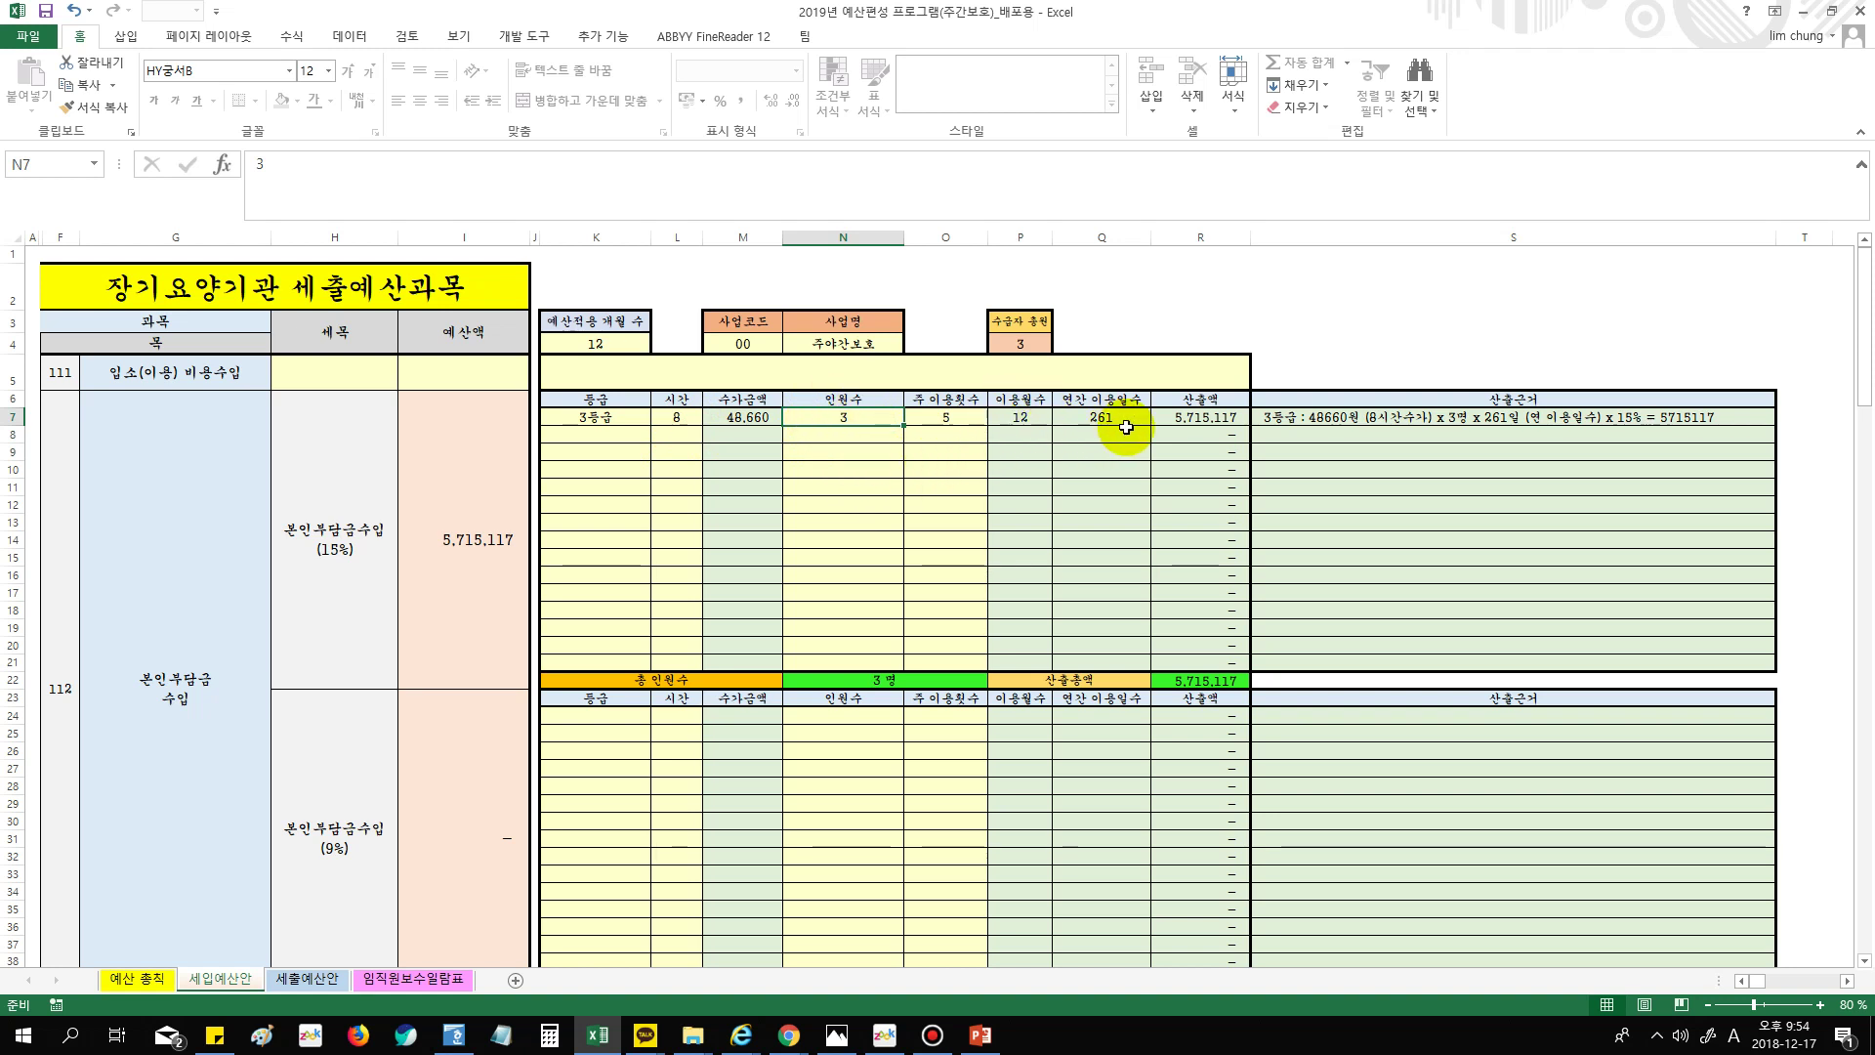
left_click(1211, 416)
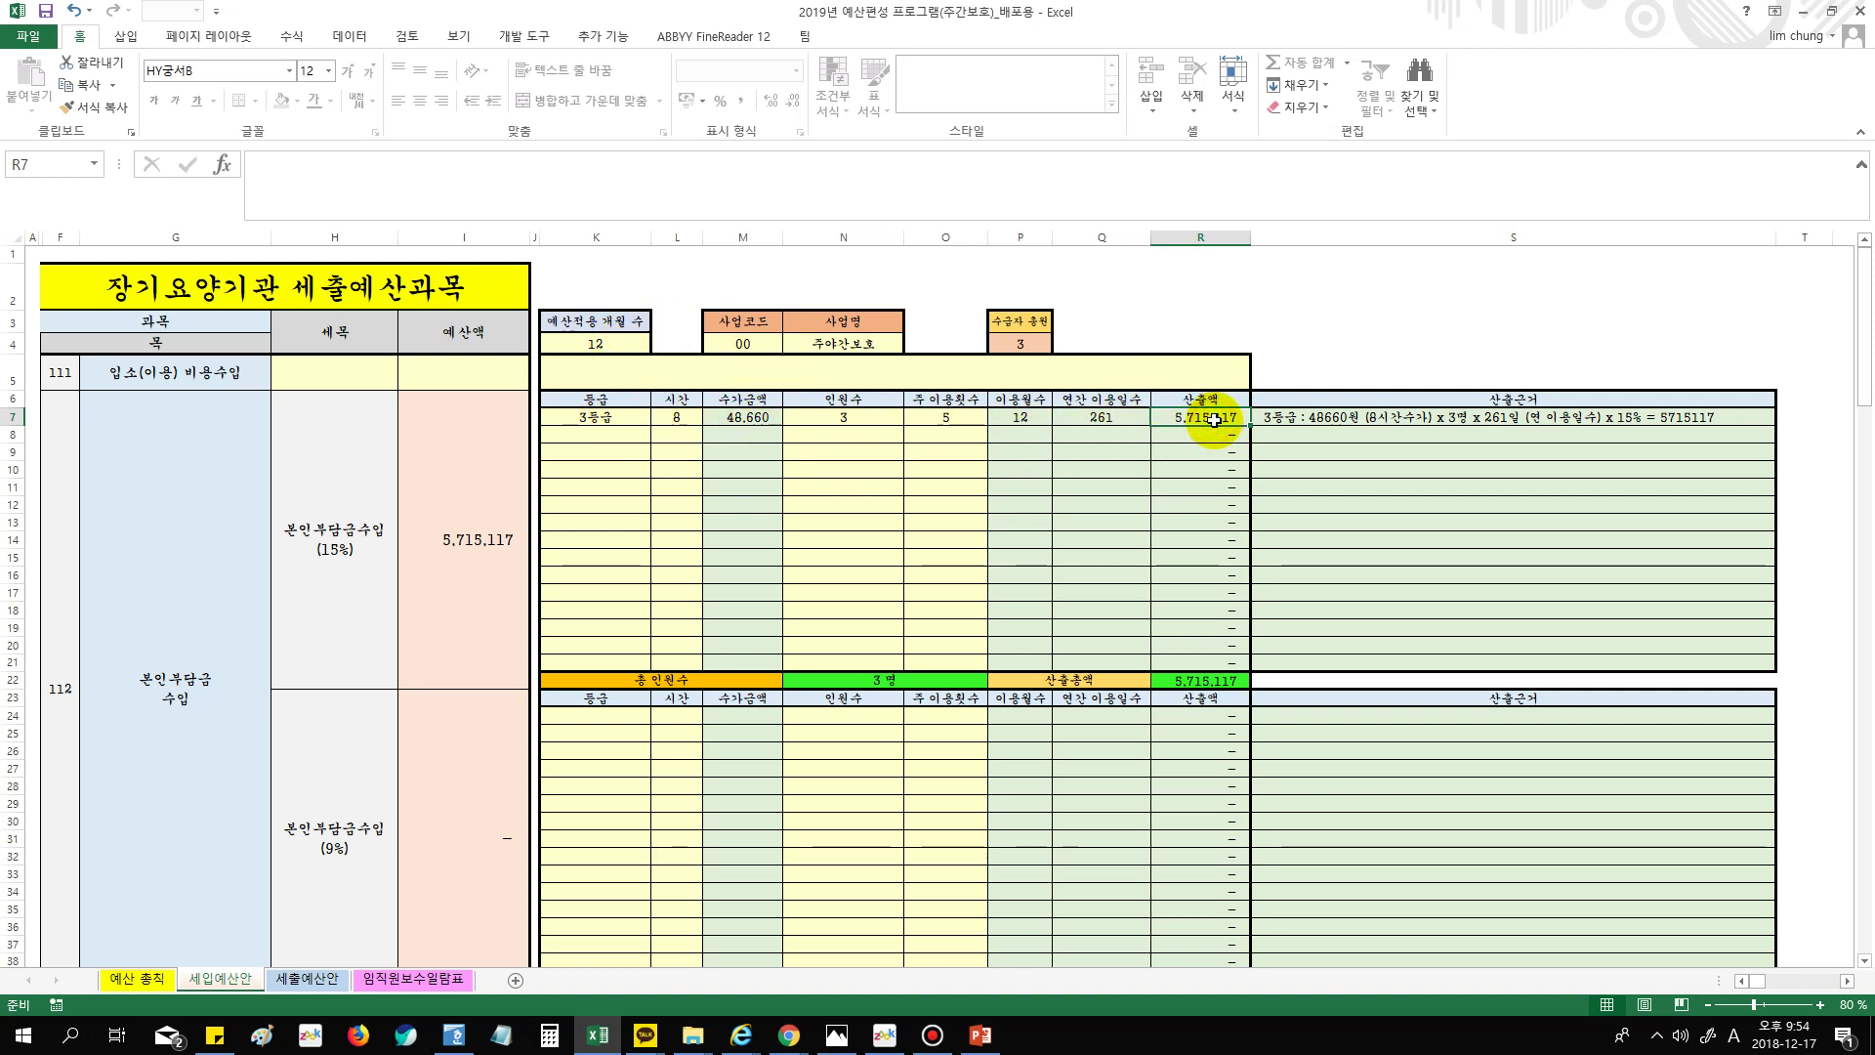
left_click(1356, 416)
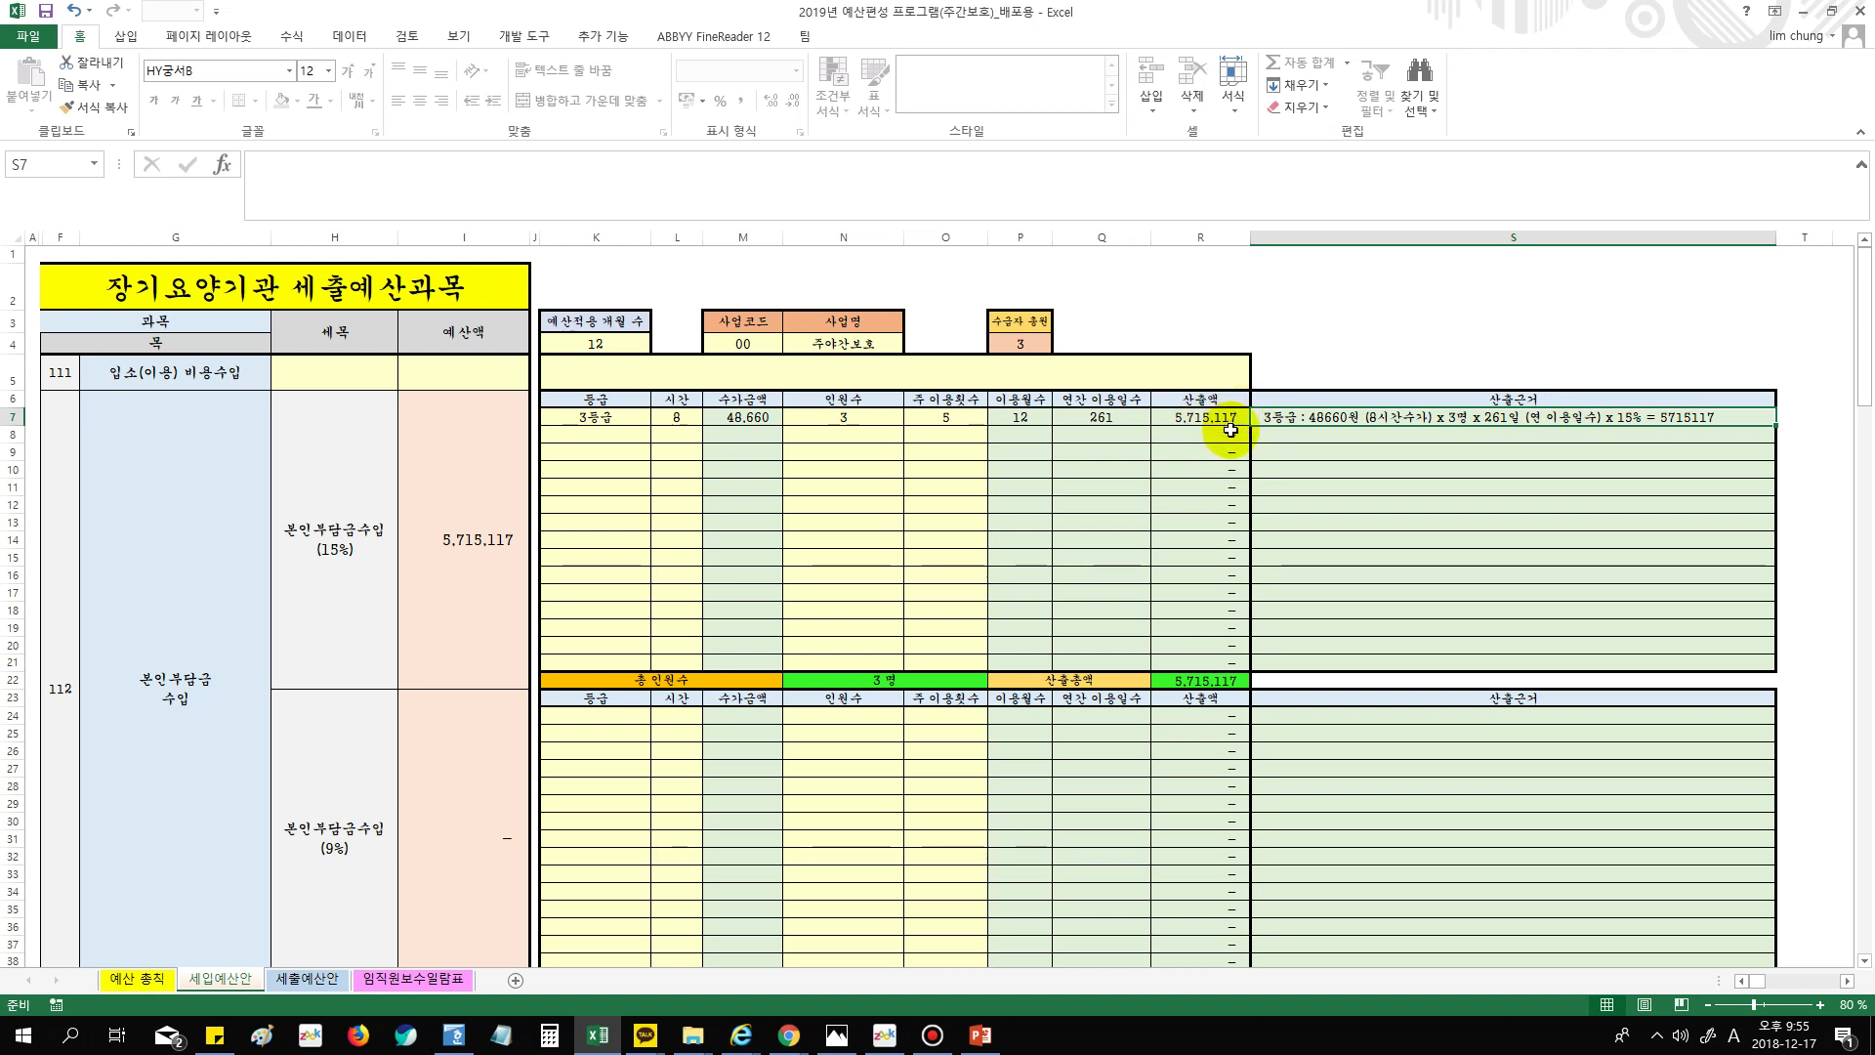
In the second row of the 15% 본인부담금수입 table, set 등급 to 4등급 and 시간 to 8
left_click(605, 442)
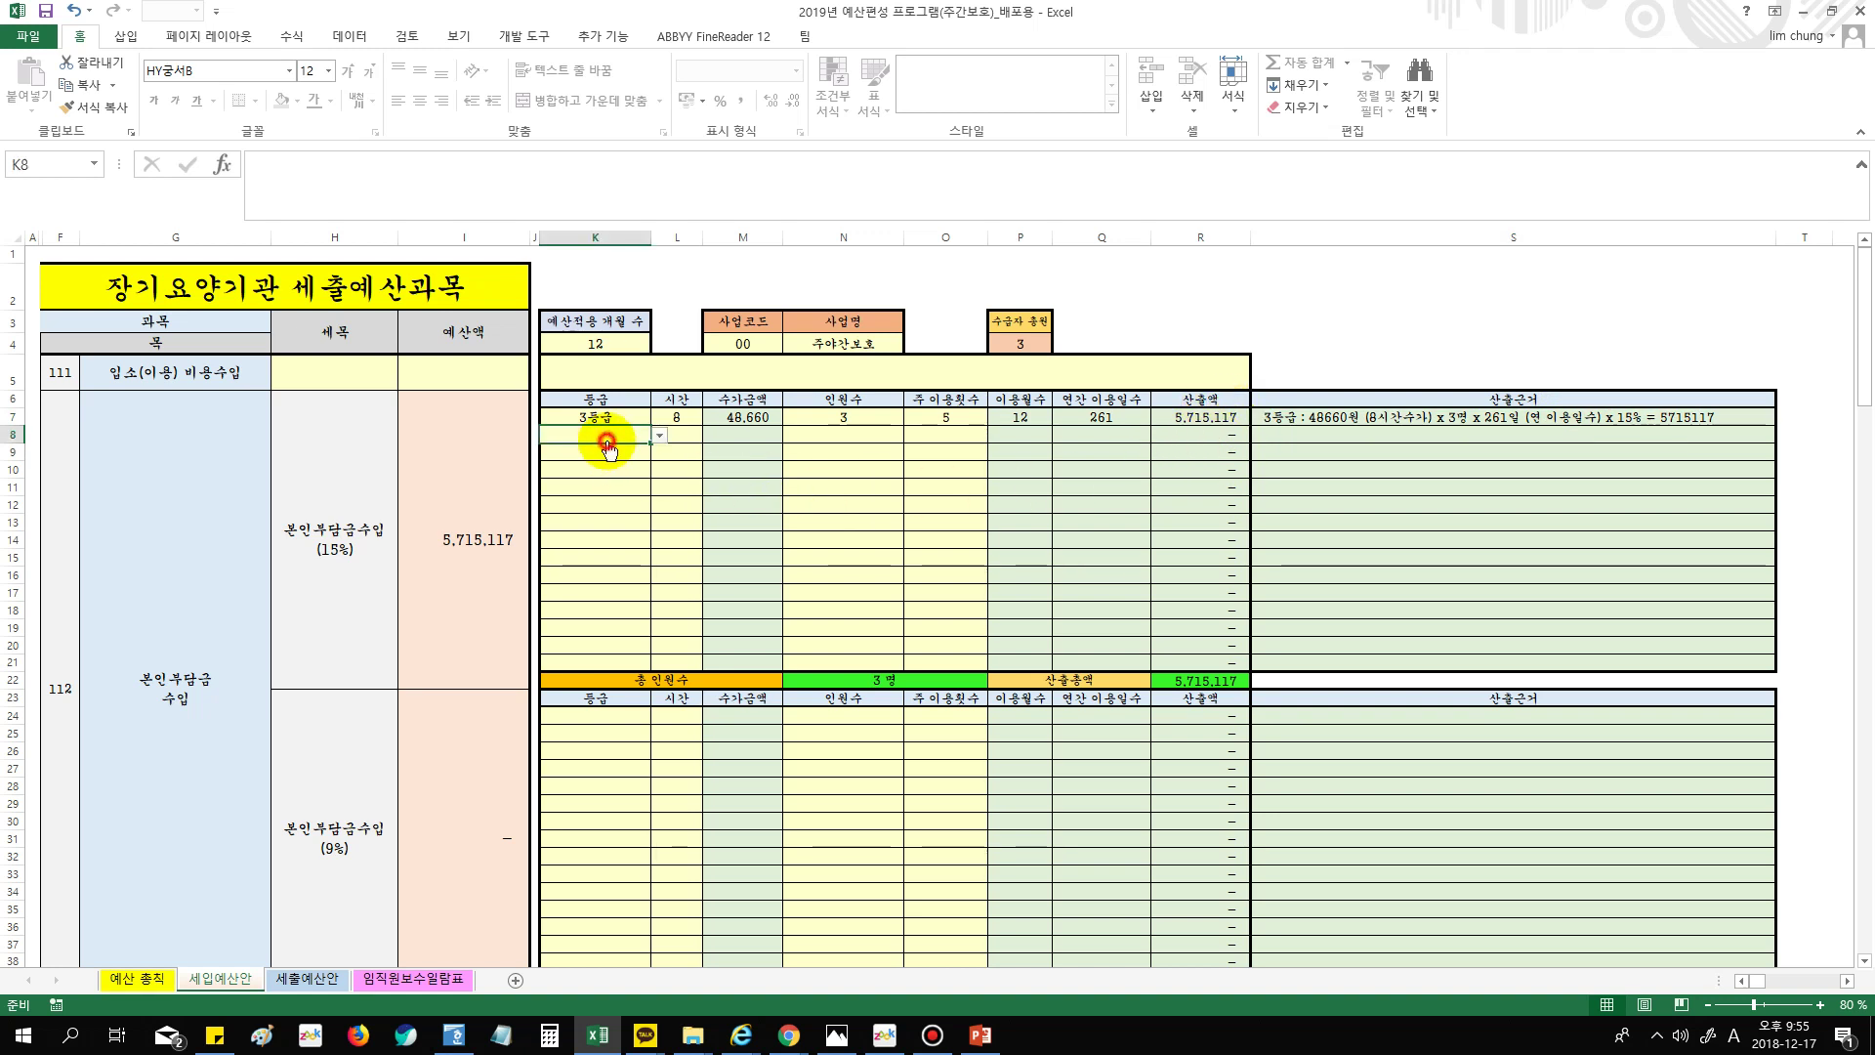
left_click(660, 437)
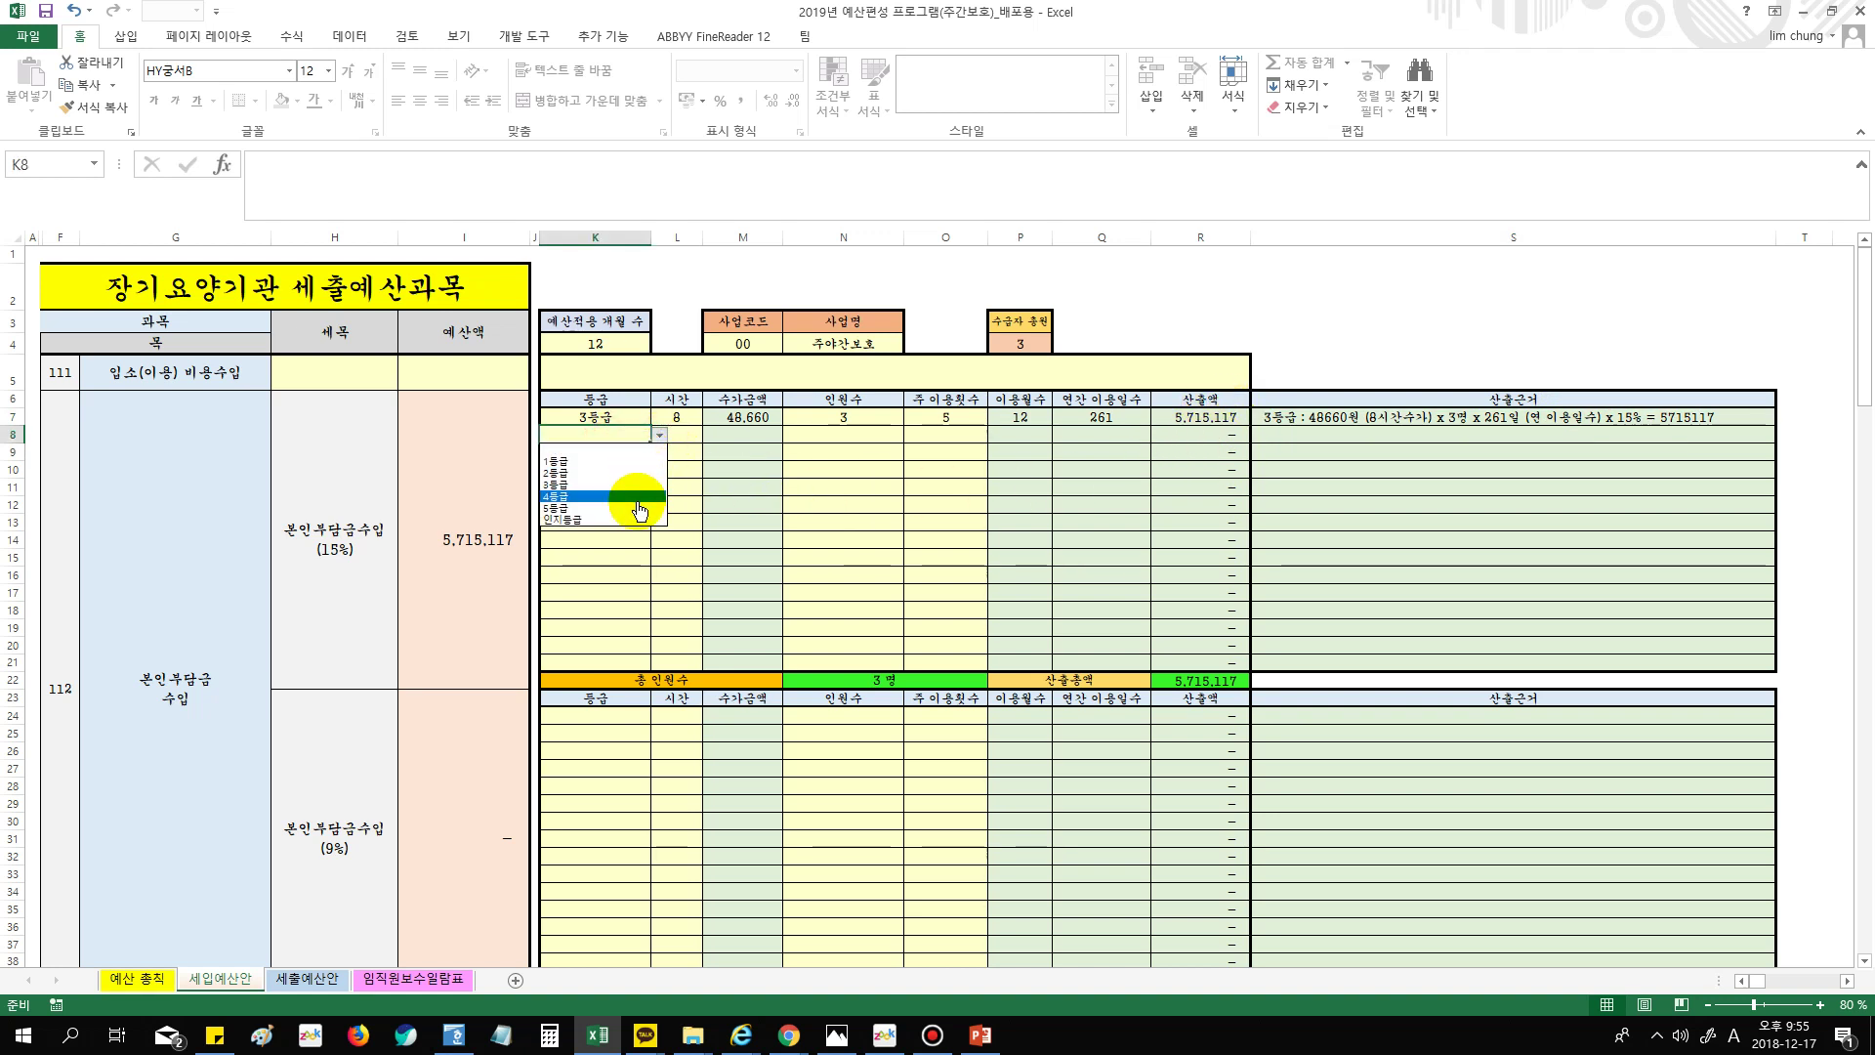
left_click(635, 496)
left_click(683, 437)
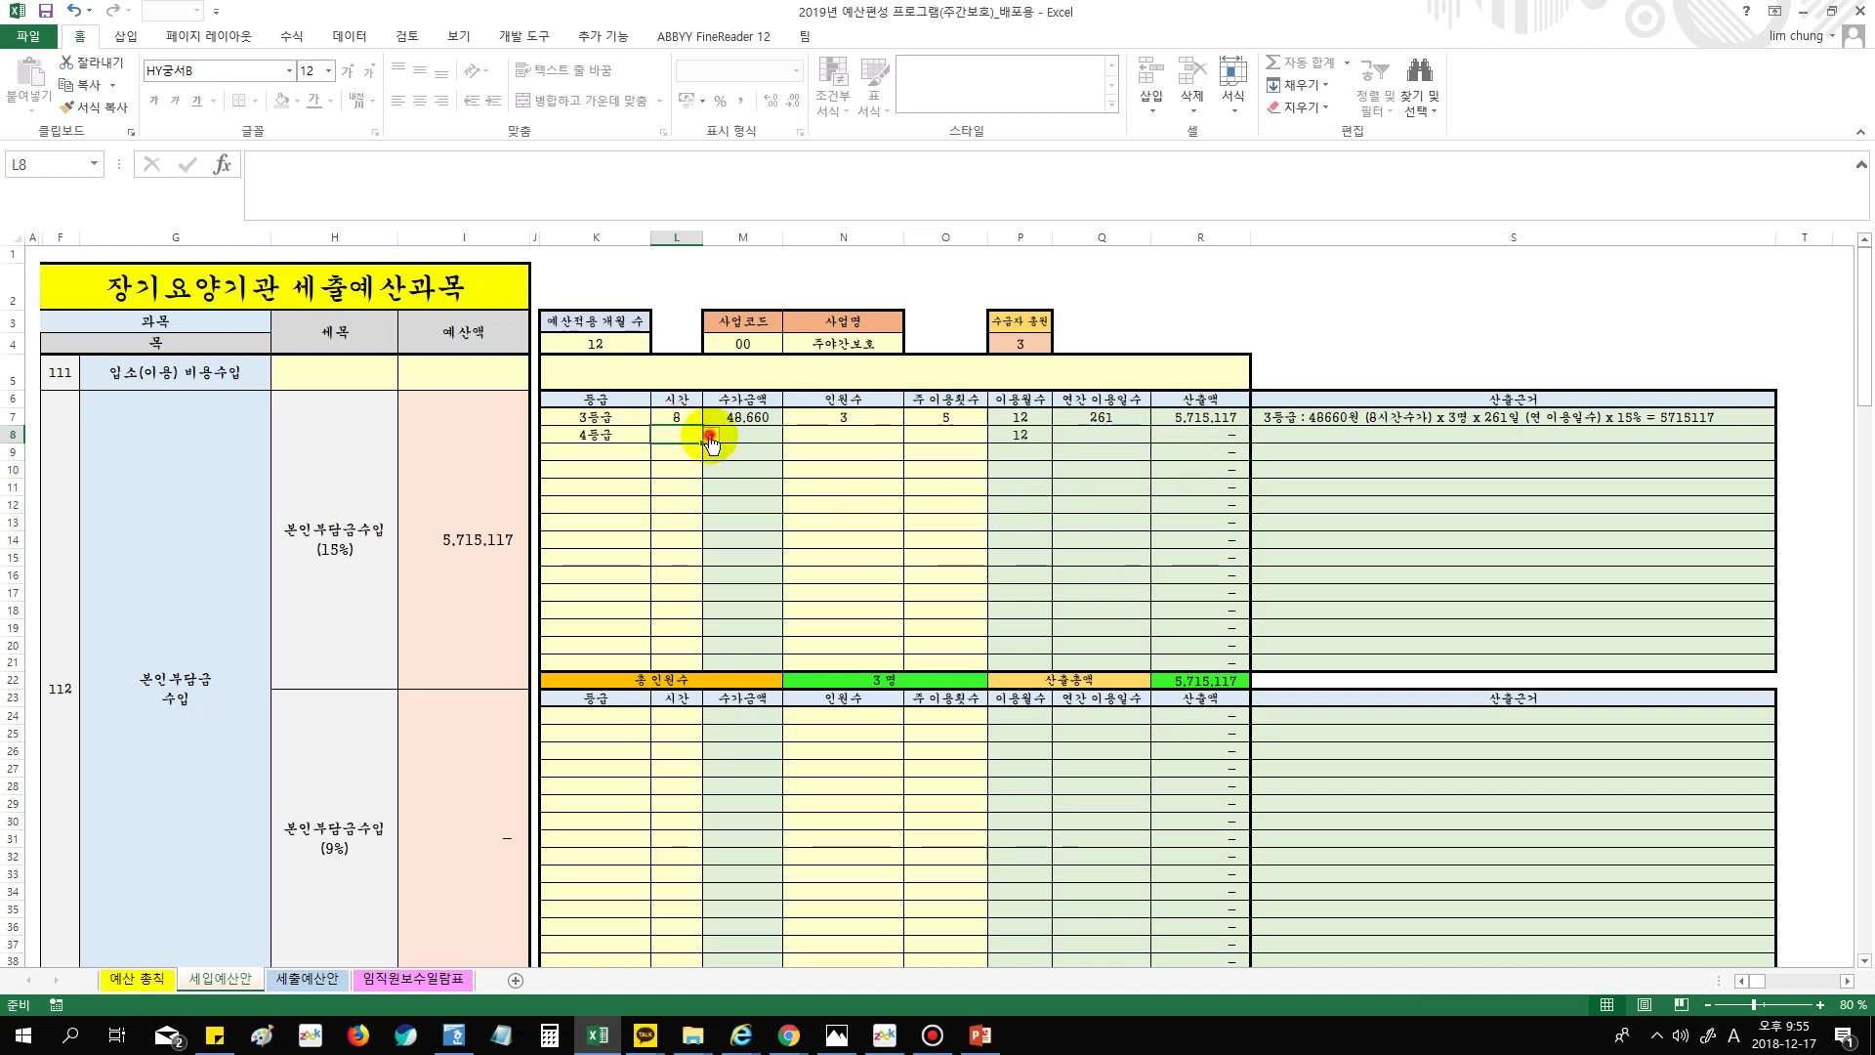
left_click(710, 436)
left_click(687, 486)
Set the 4등급 row's 주 이용횟수 to 5 and its 인원수 to 7 in the 15% table
left_click(952, 434)
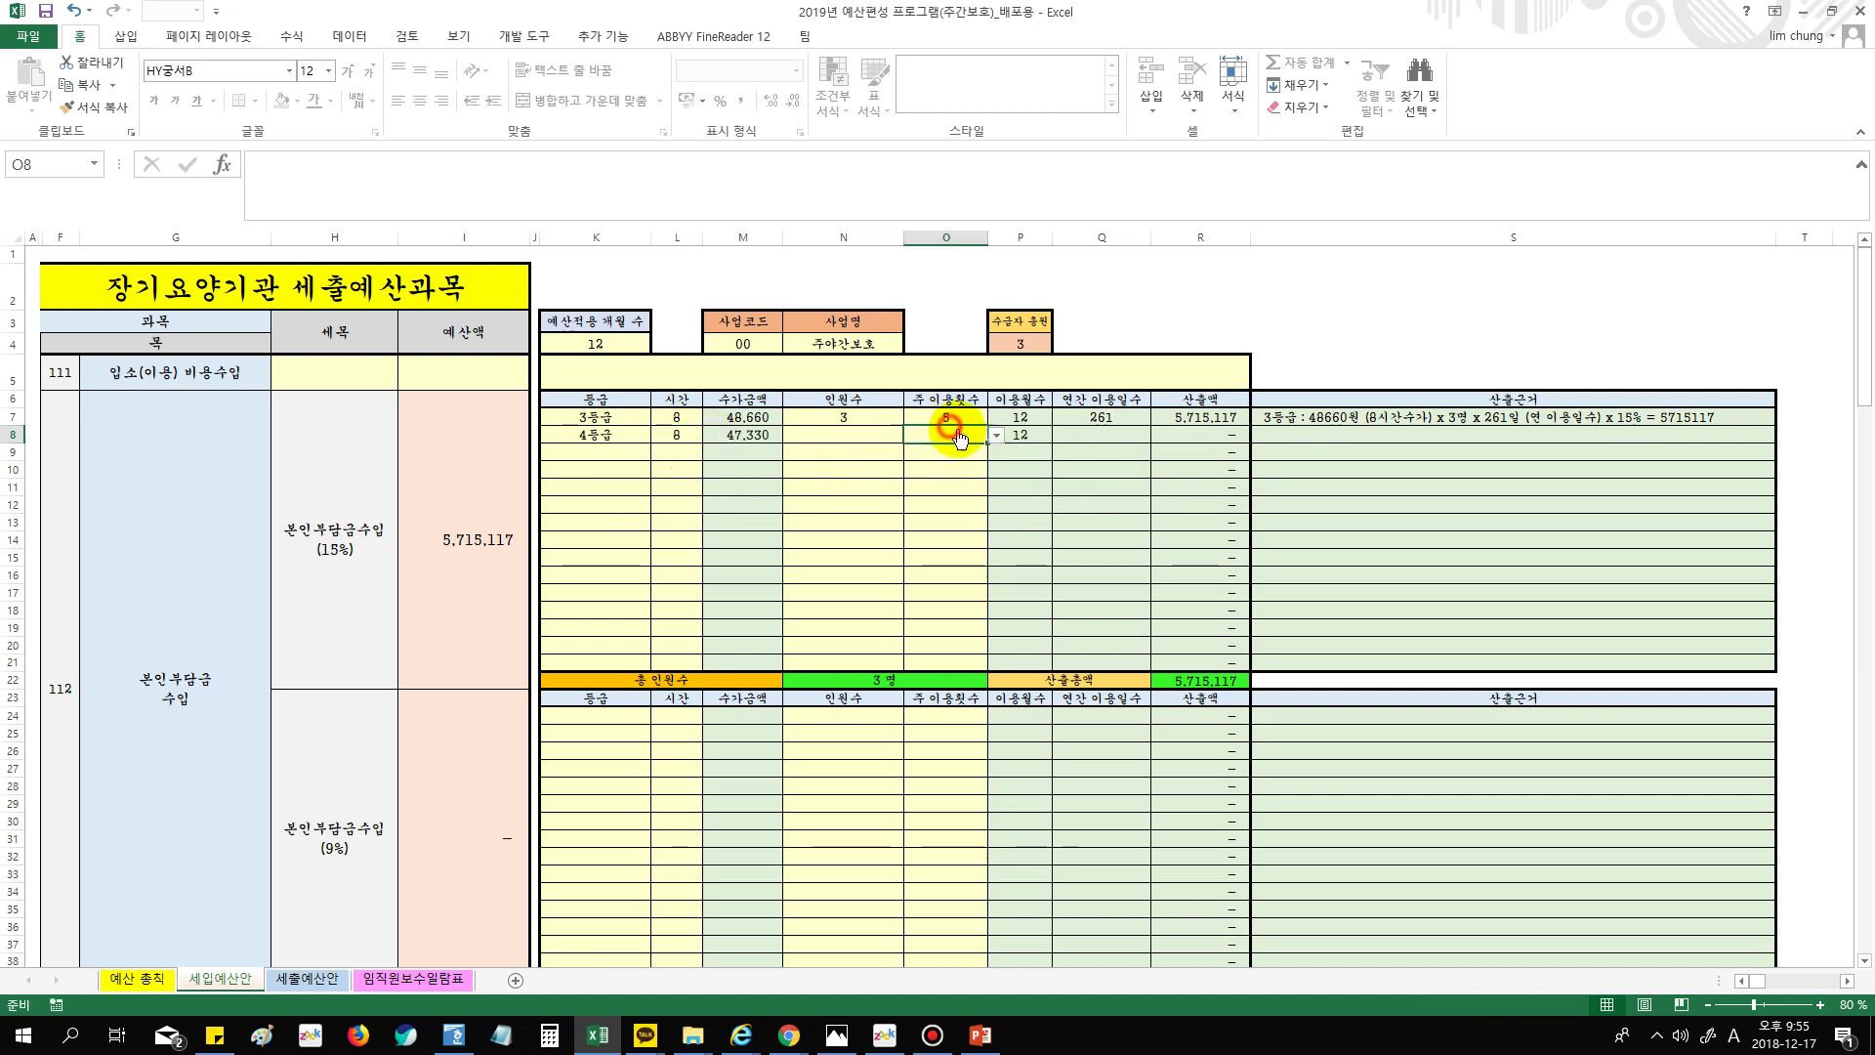
left_click(992, 437)
left_click(952, 513)
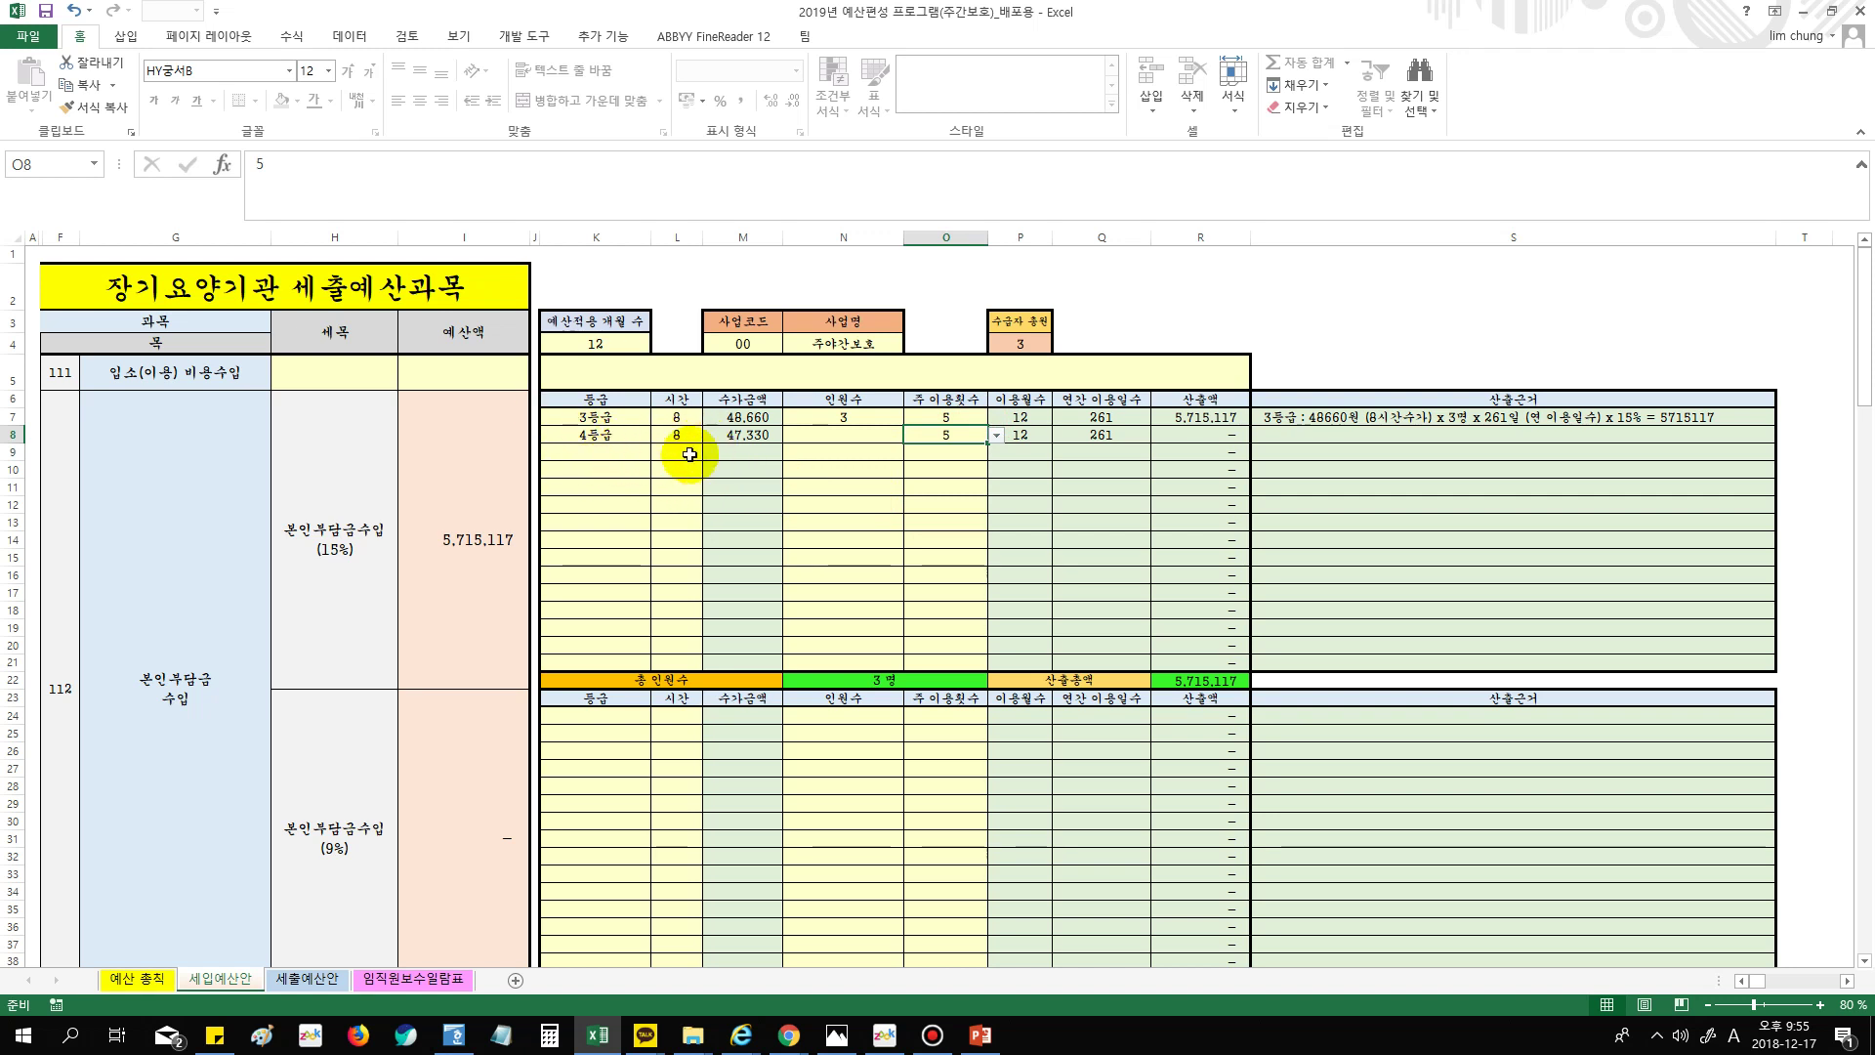
left_click(860, 442)
type("7")
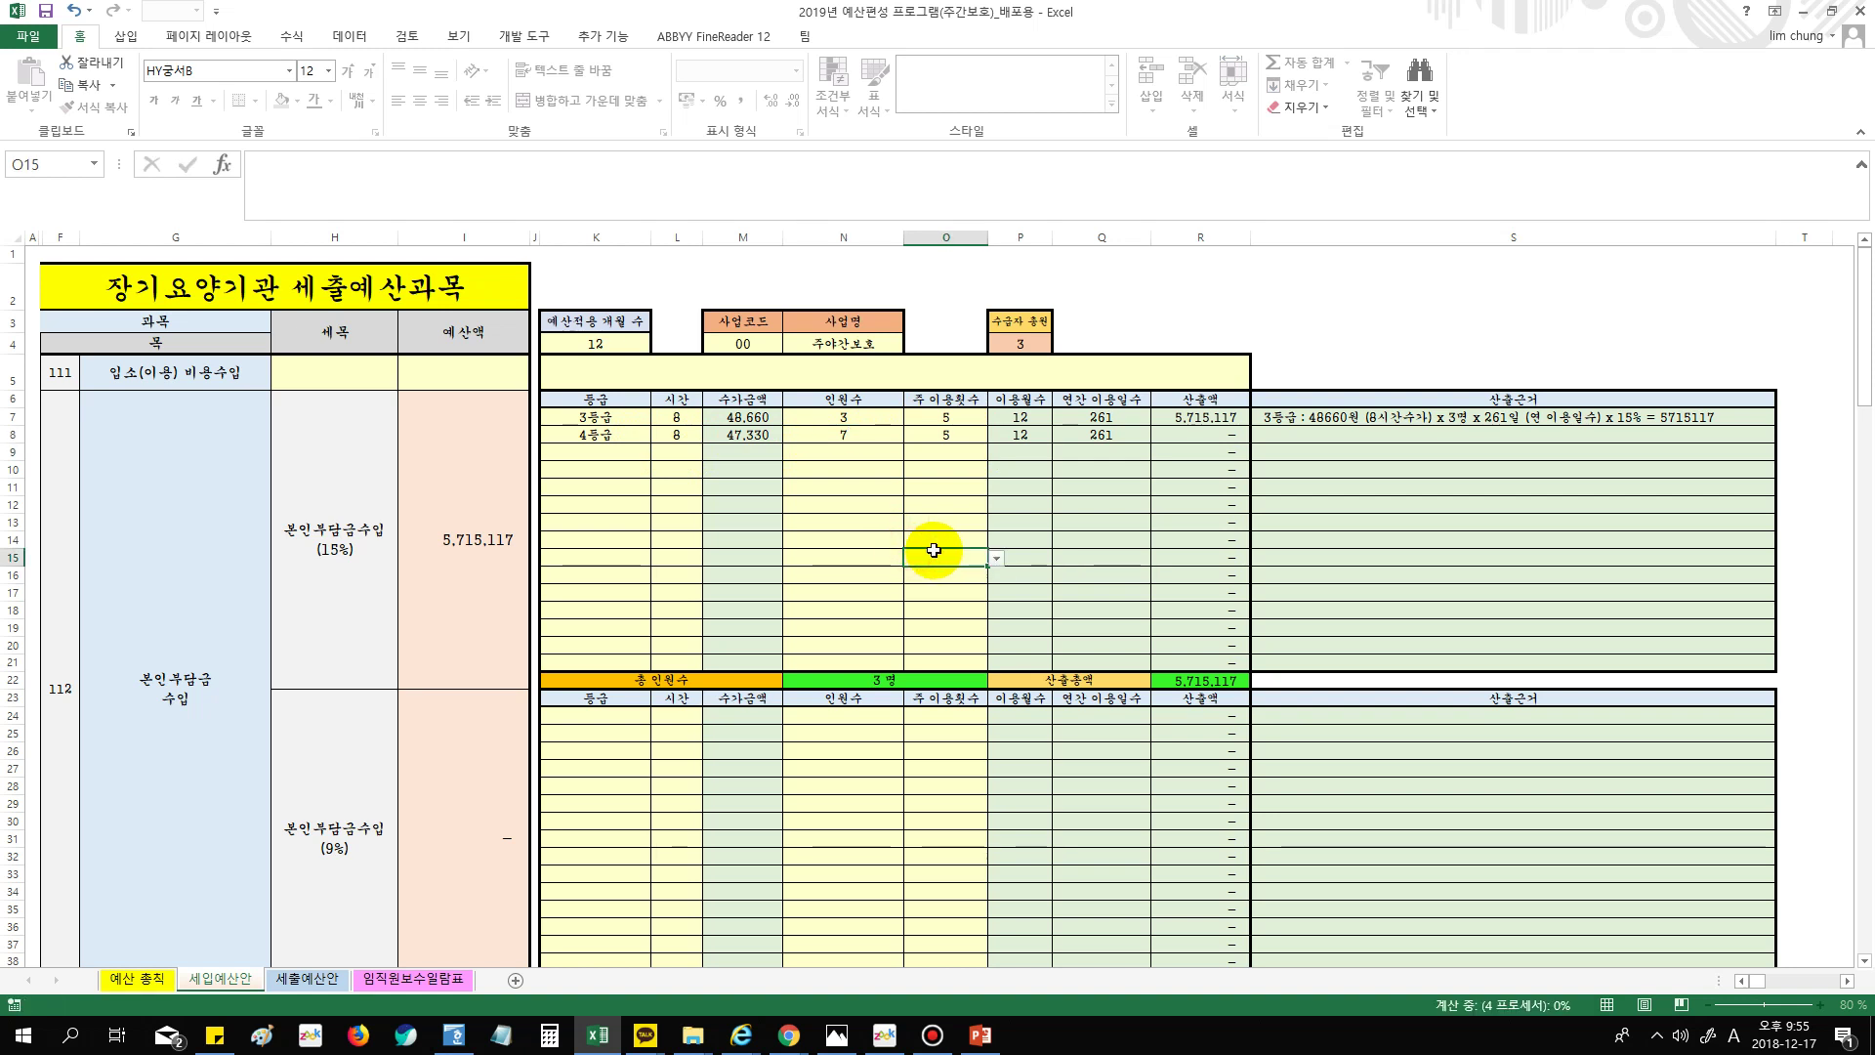
left_click(933, 555)
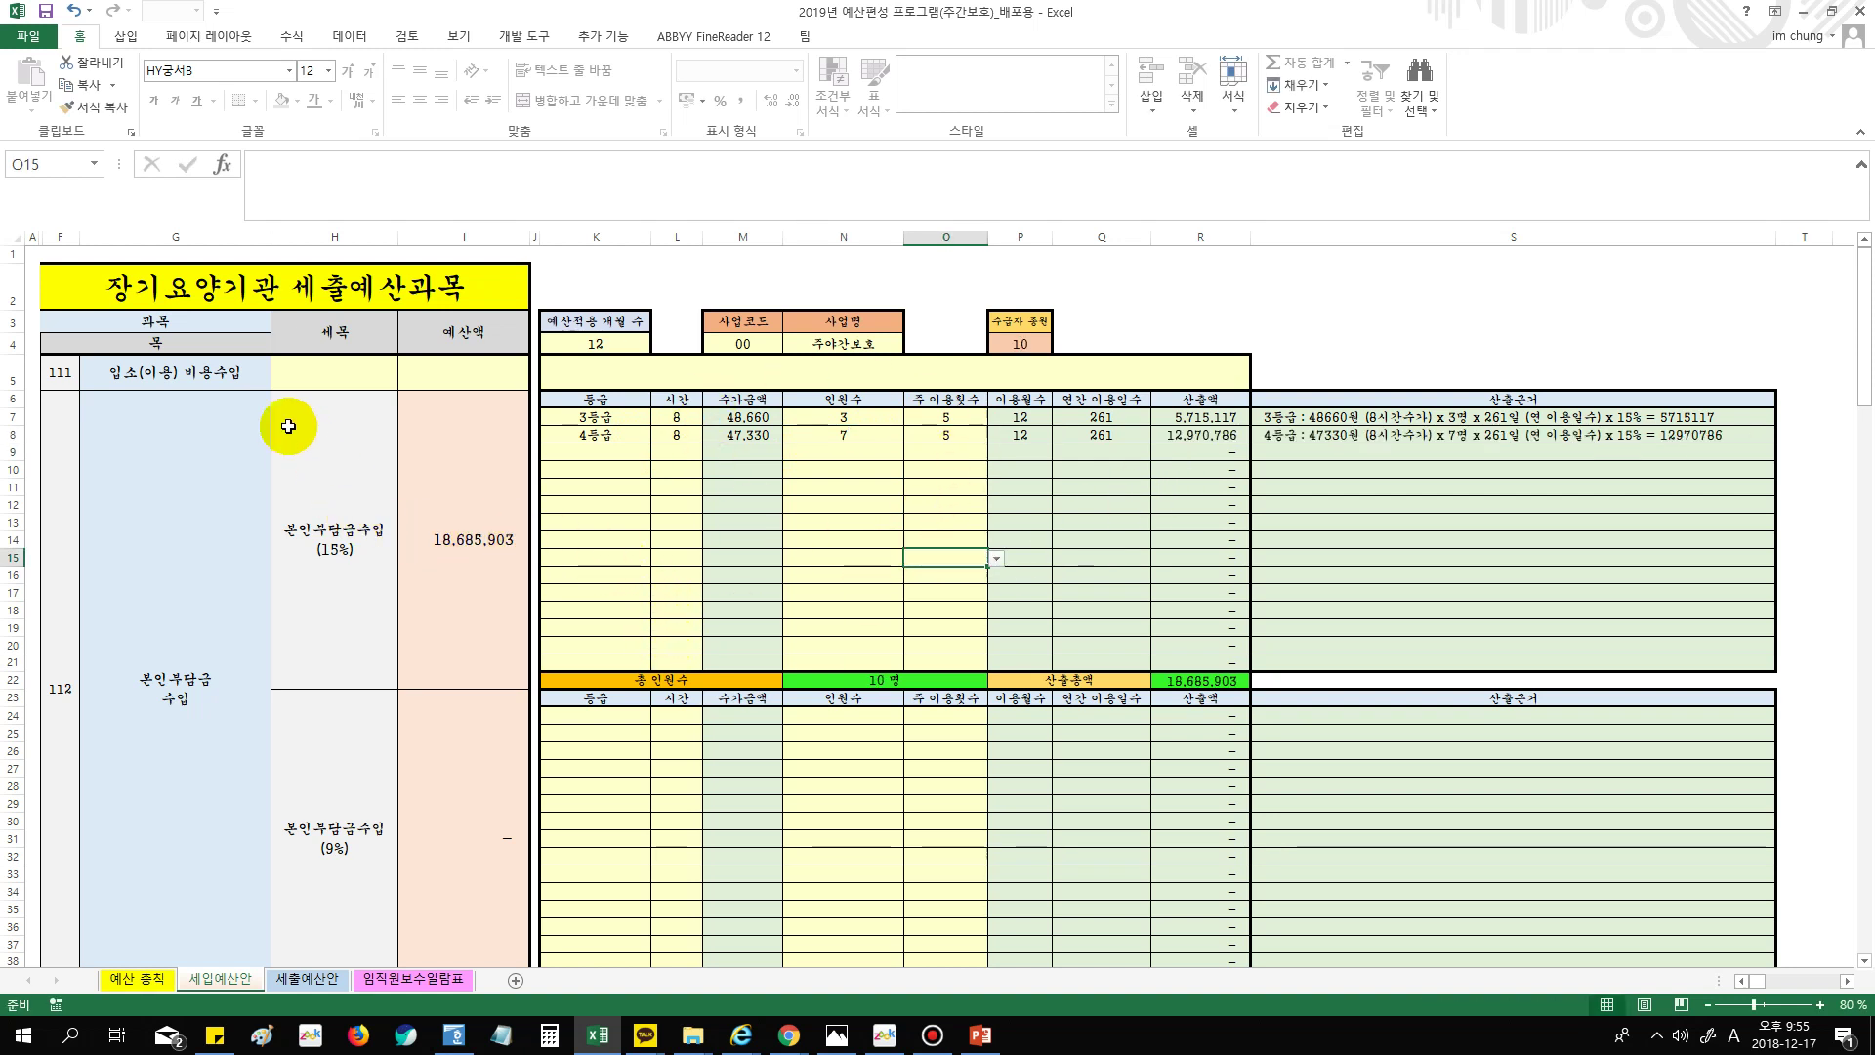
Examine the 15% 본인부담금수입 item, its 예산액, and the yellow 등급, 시간, 인원수 and 주 이용횟수 input cells
left_click(610, 523)
left_click(952, 541)
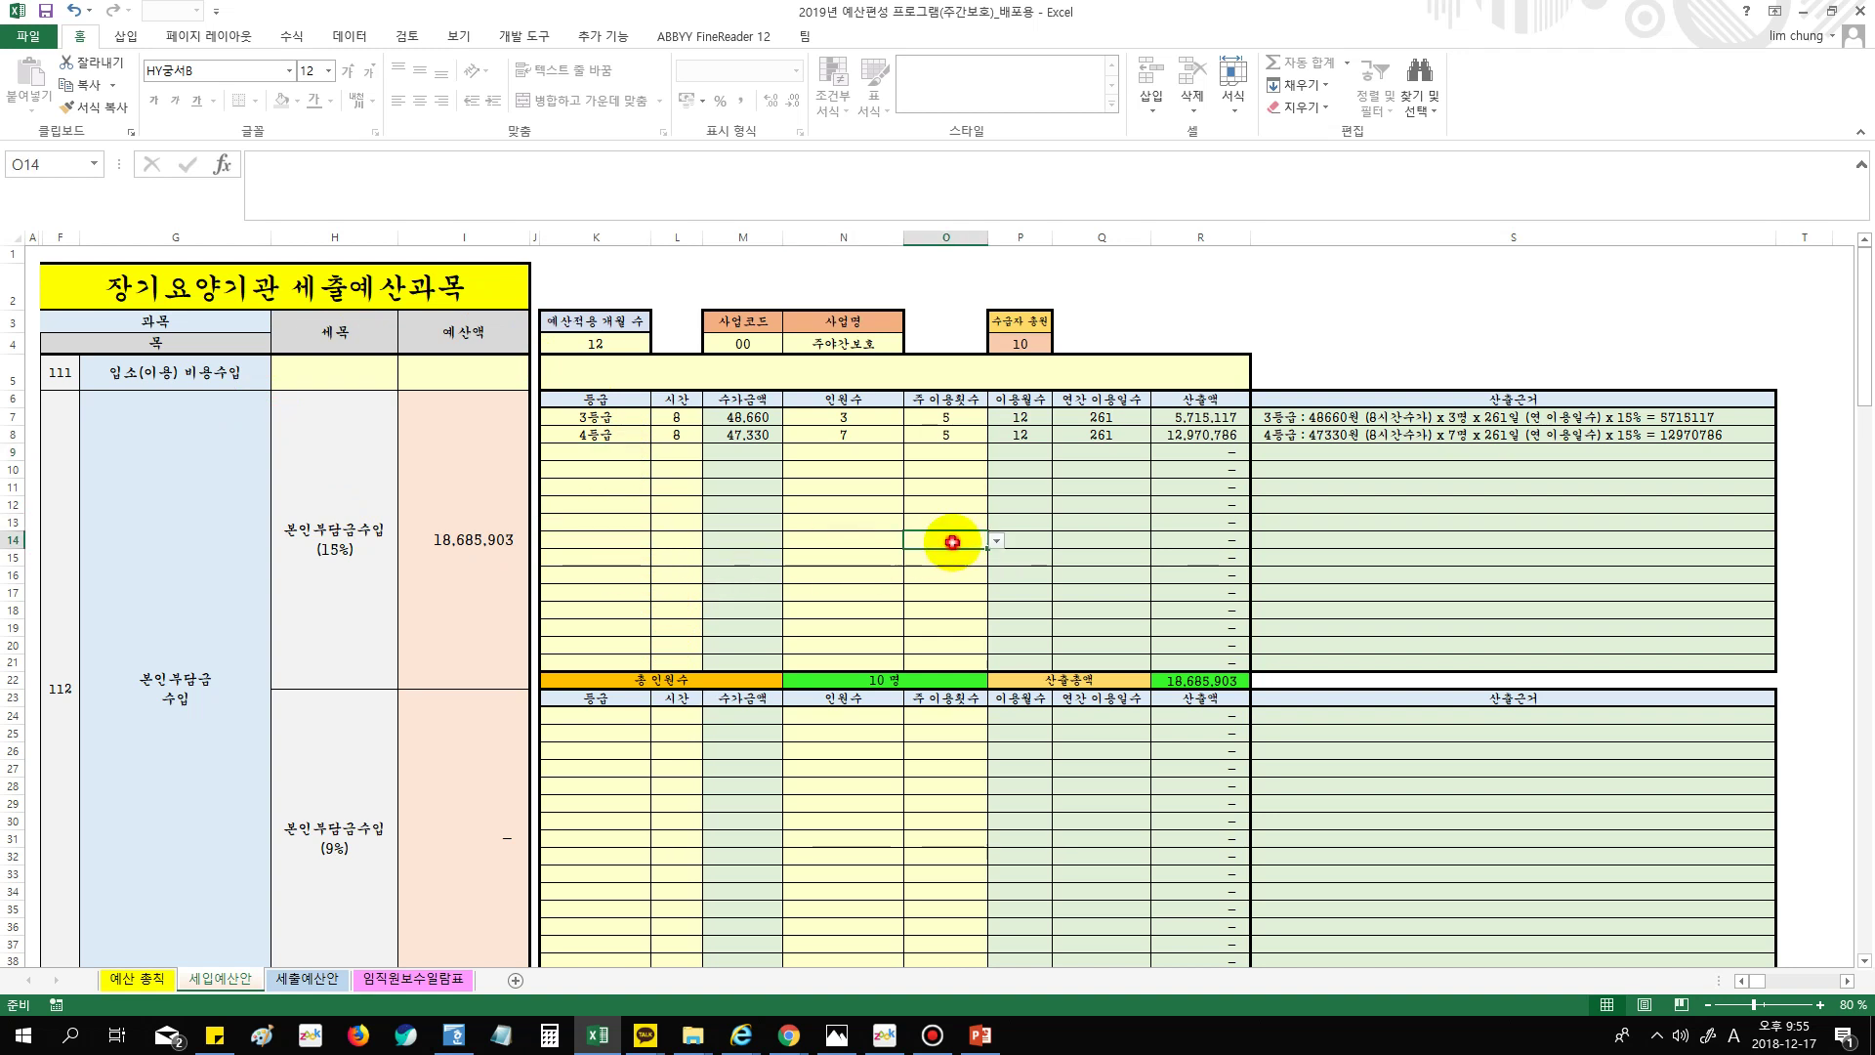
left_click(469, 527)
left_click(303, 527)
left_click(238, 518)
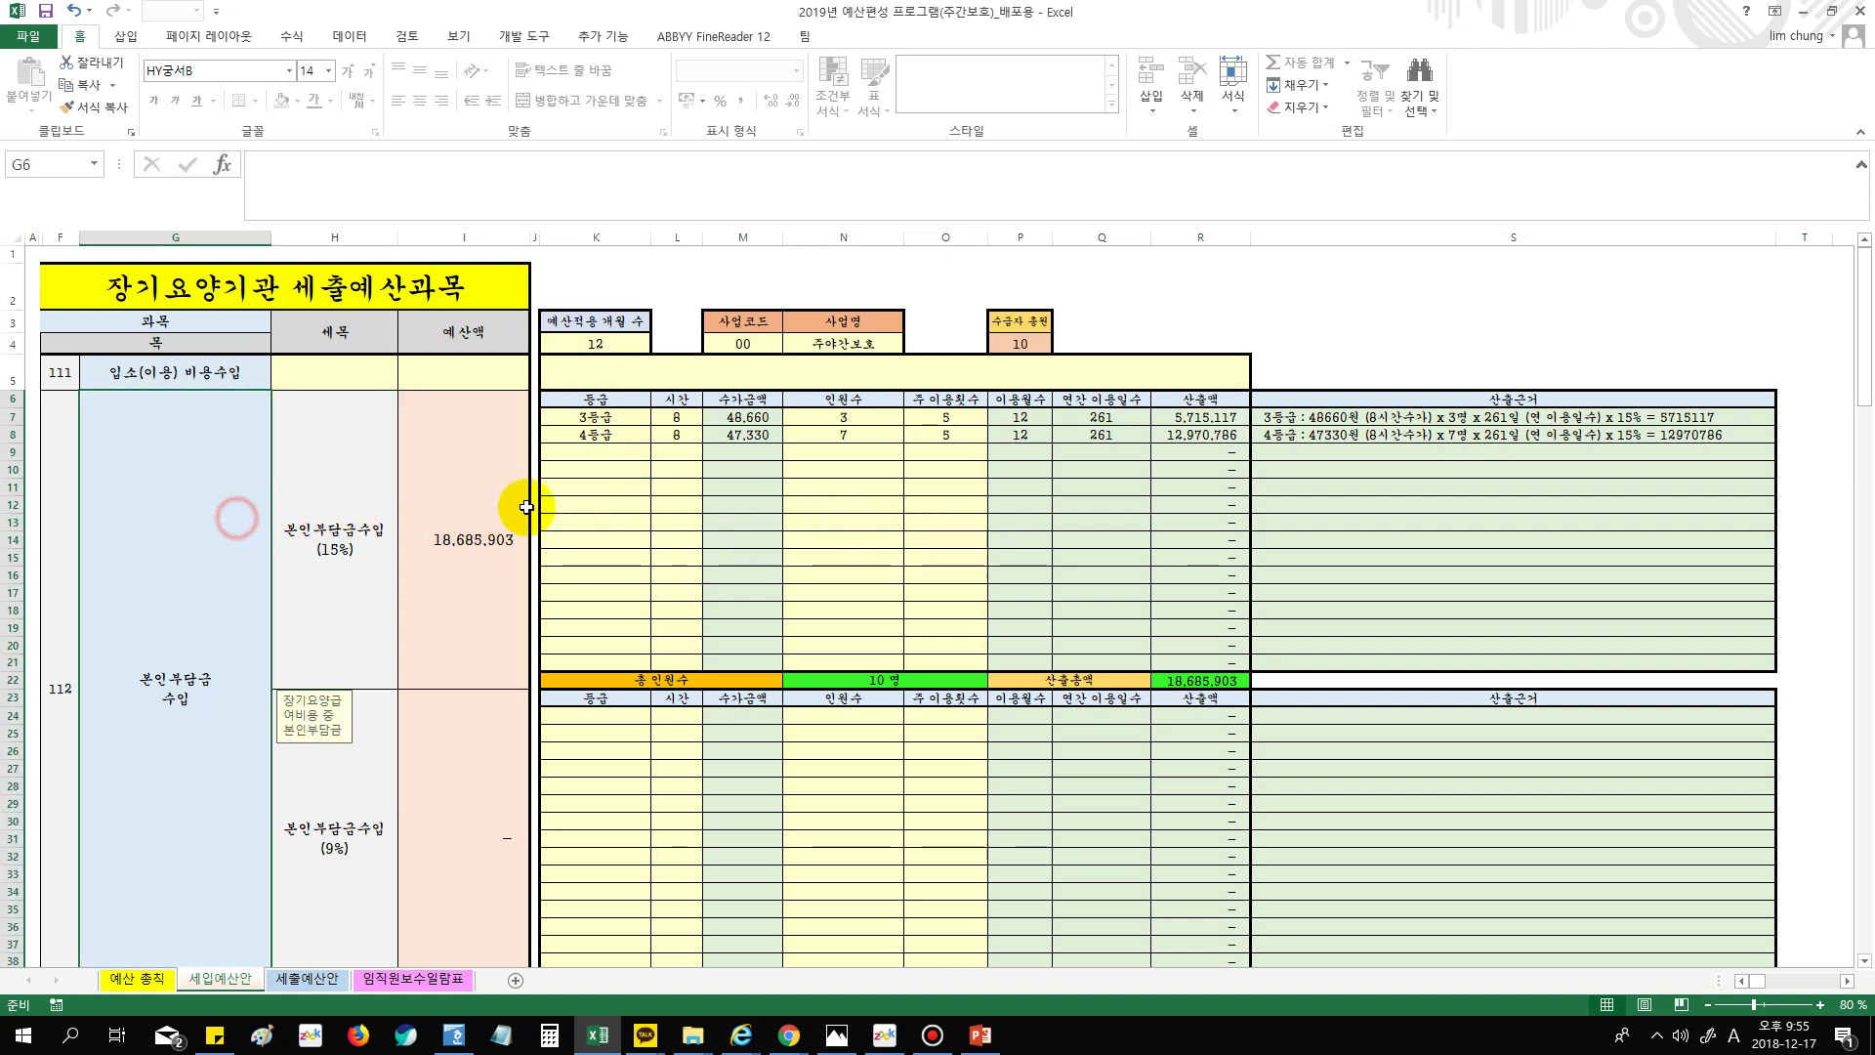
left_click_drag(569, 423, 677, 647)
left_click_drag(830, 415, 969, 643)
left_click(831, 625)
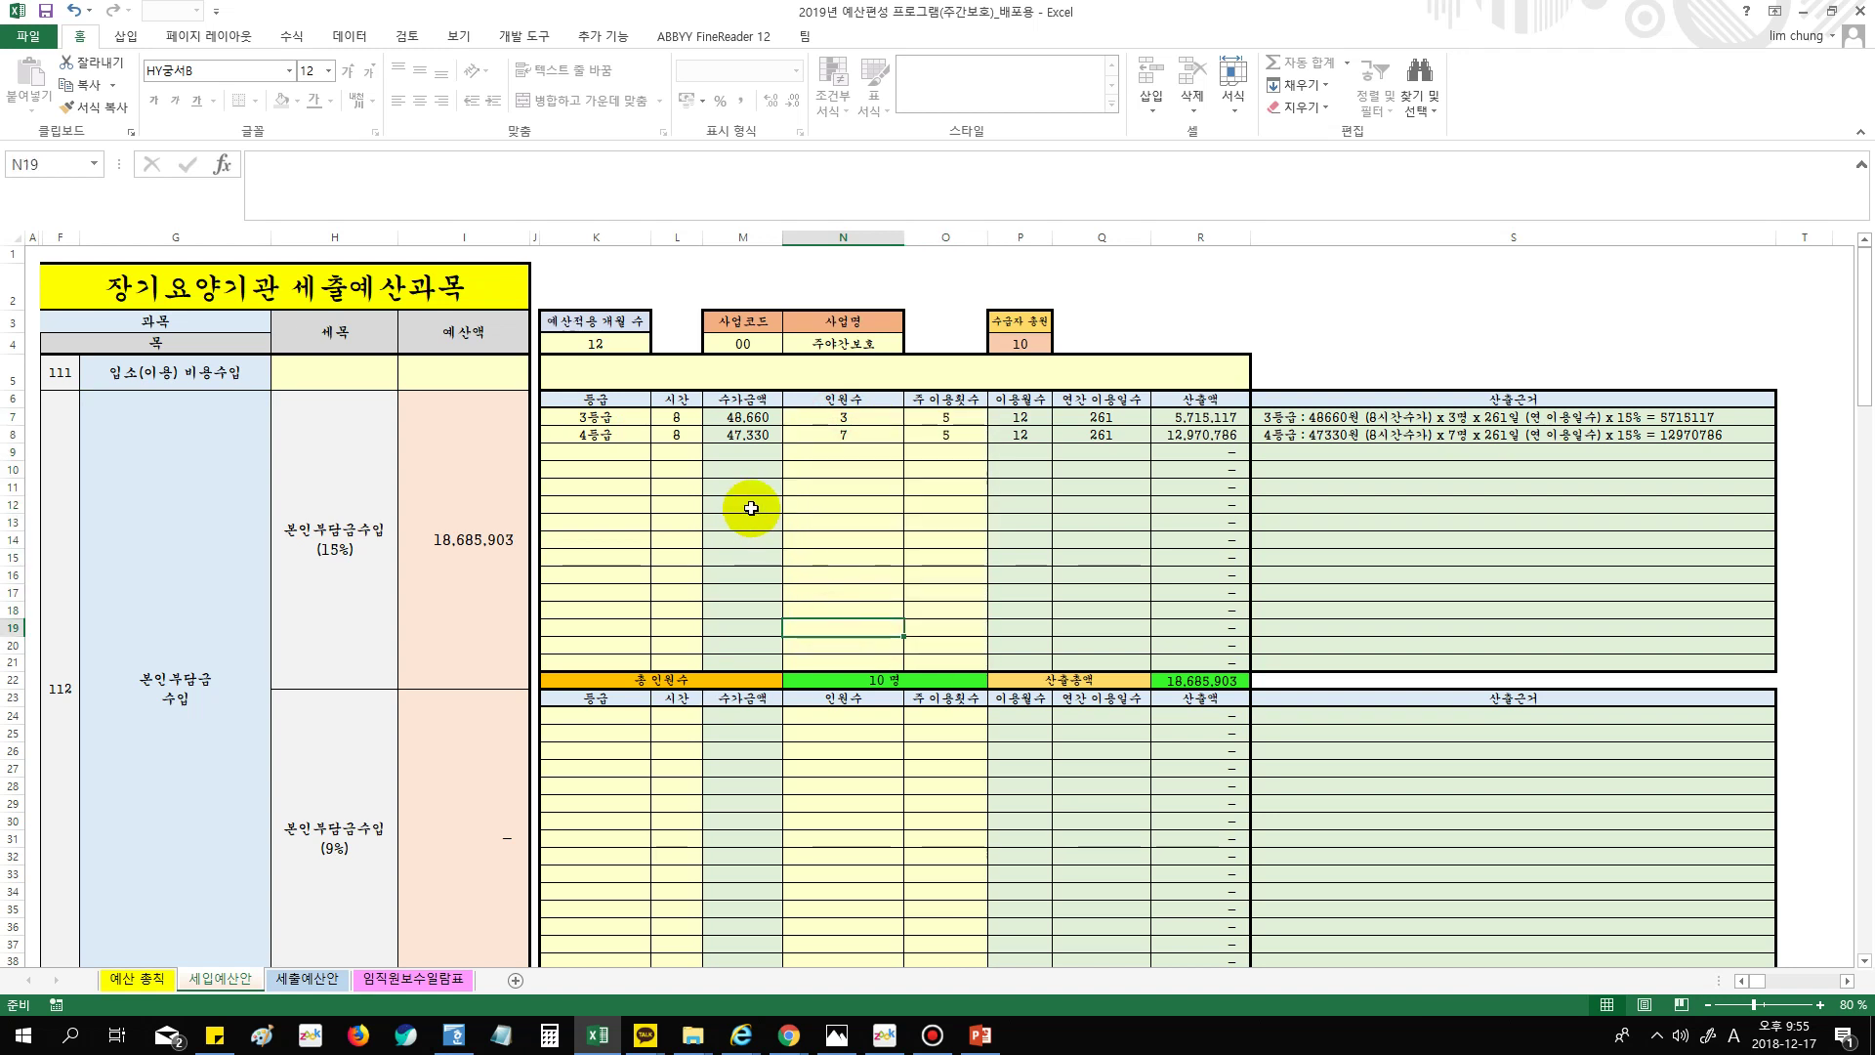
Try to edit an empty 수가금액 cell and the 예산액 cell of the 15% 본인부담금수입 section directly
double_click(751, 508)
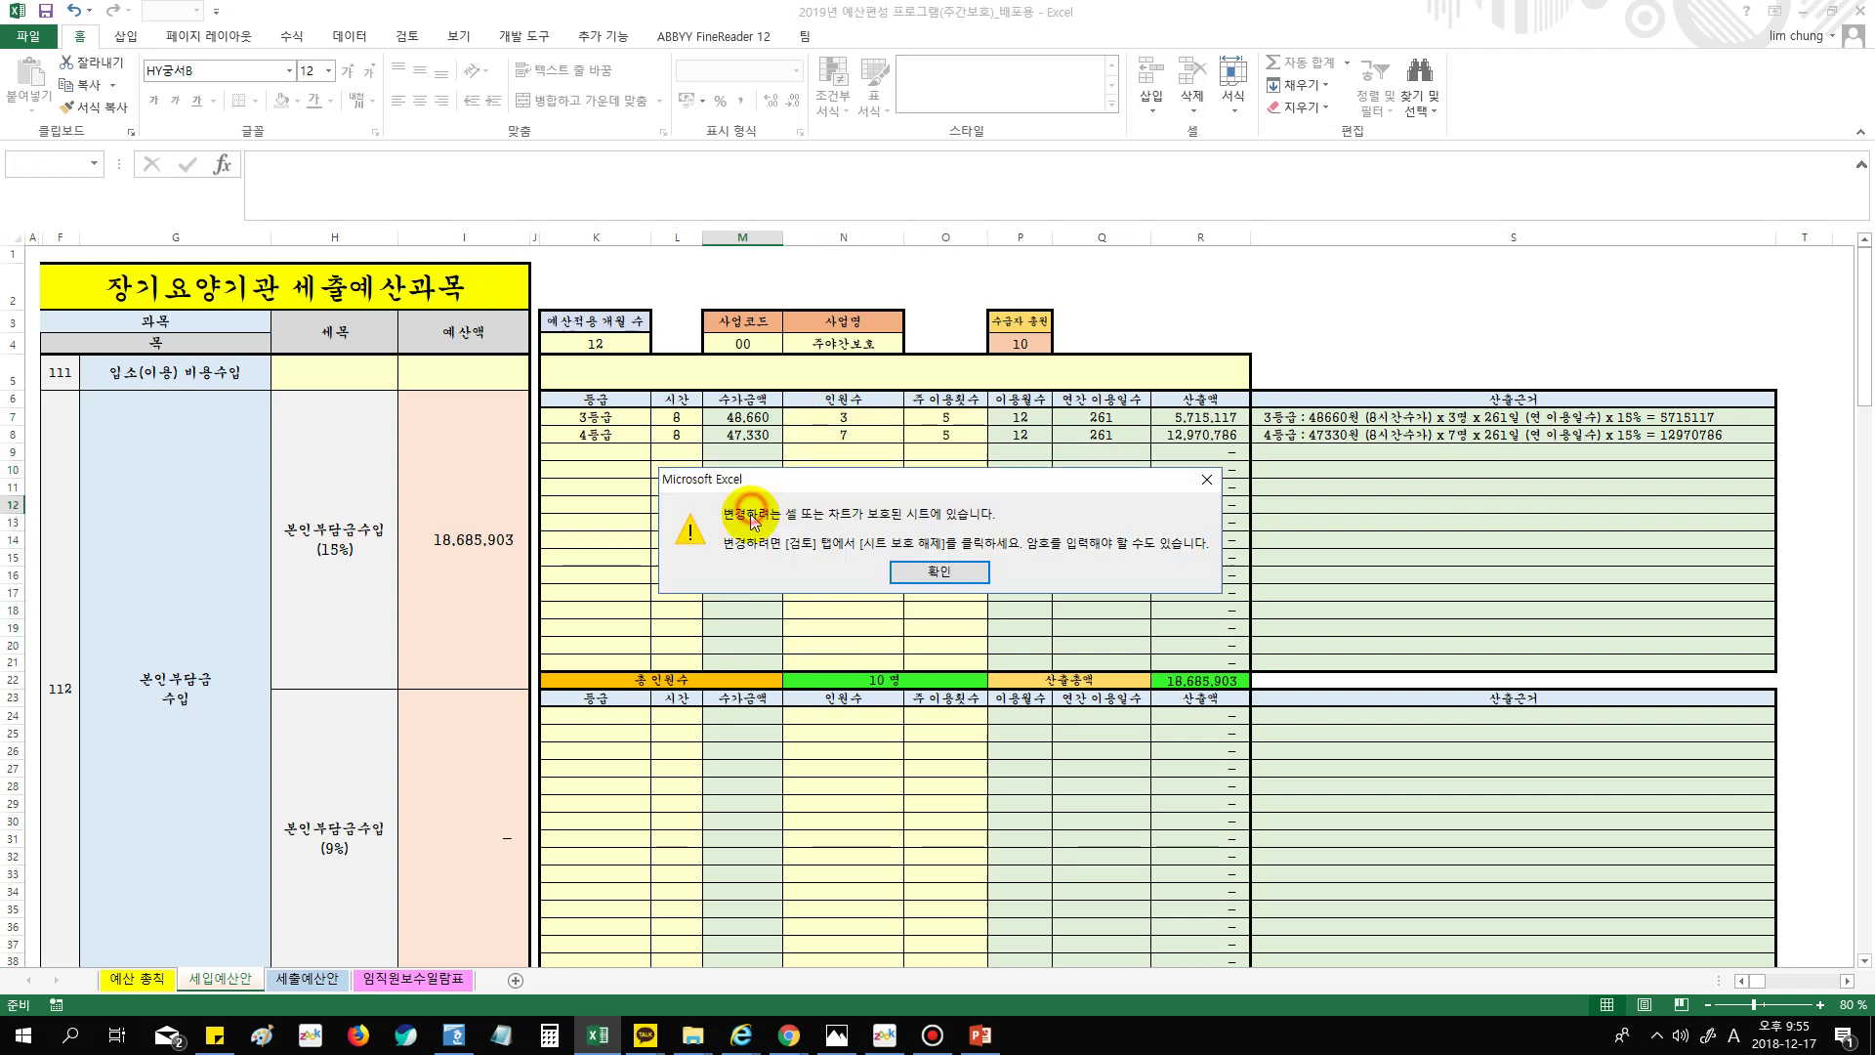
left_click(940, 568)
double_click(484, 576)
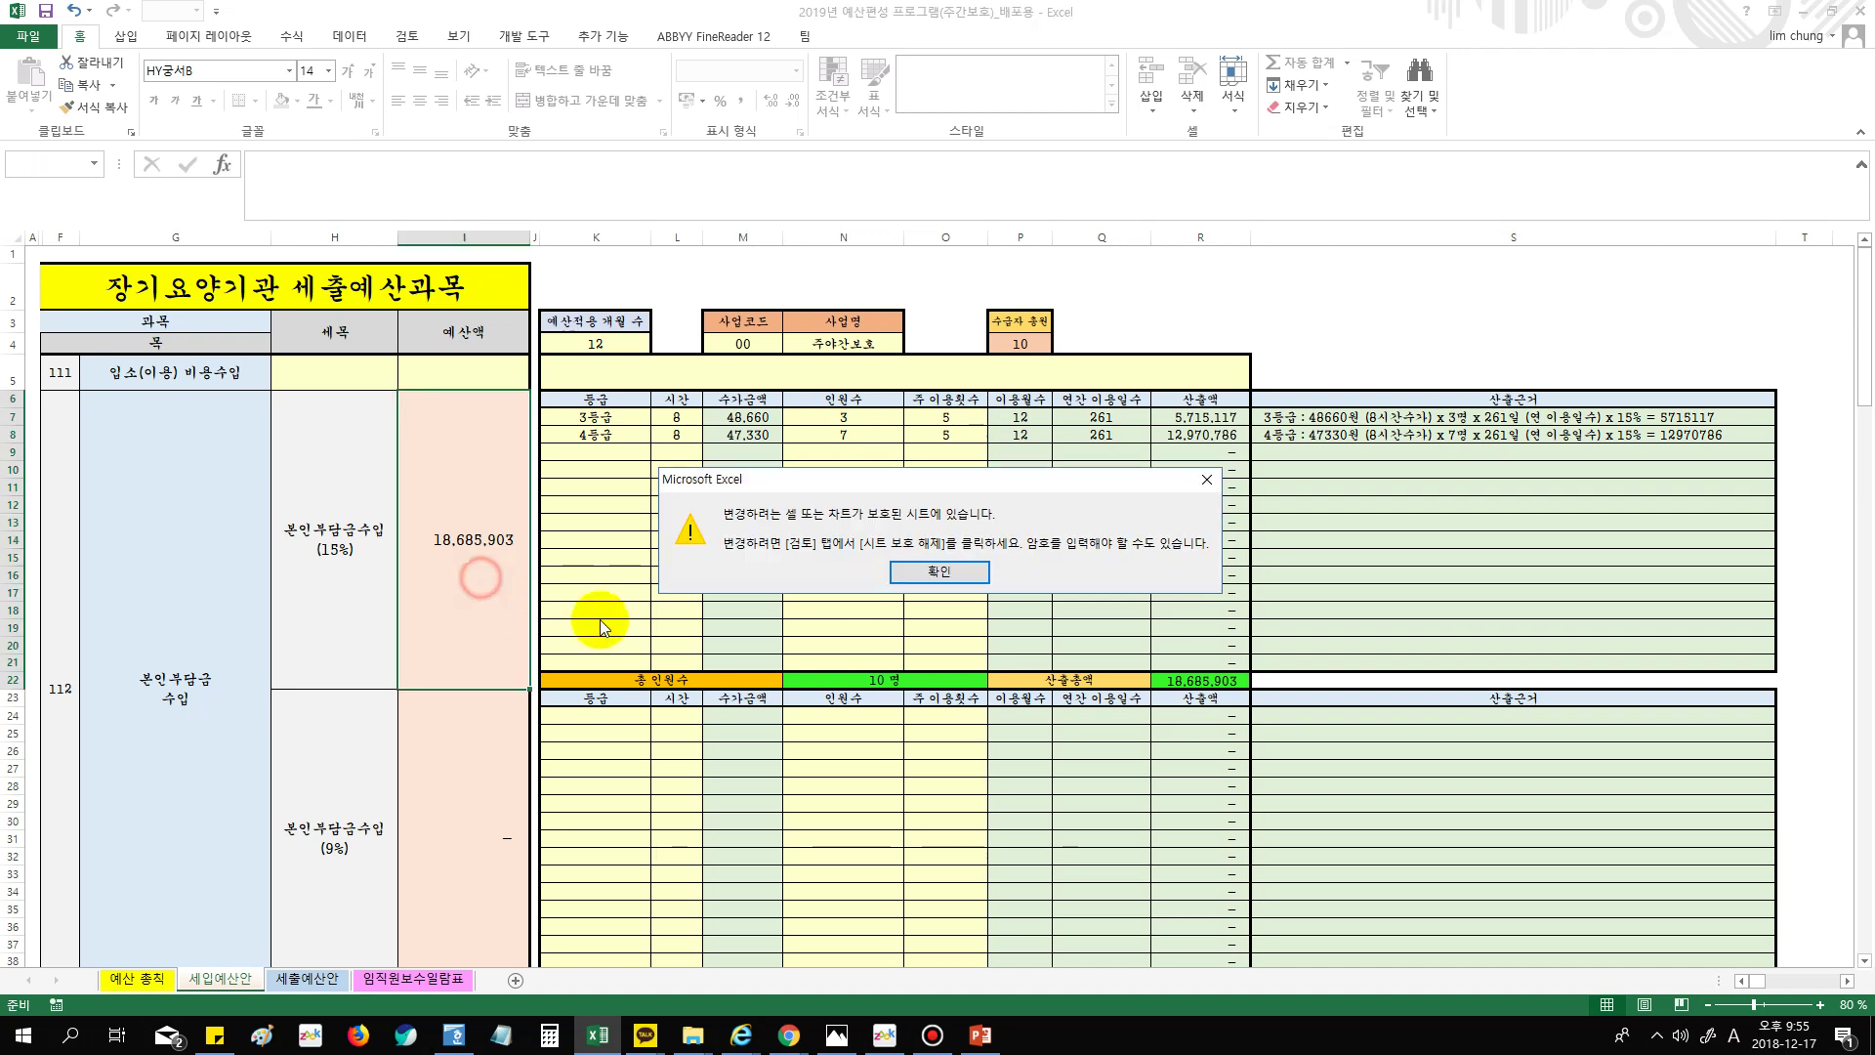
left_click(916, 587)
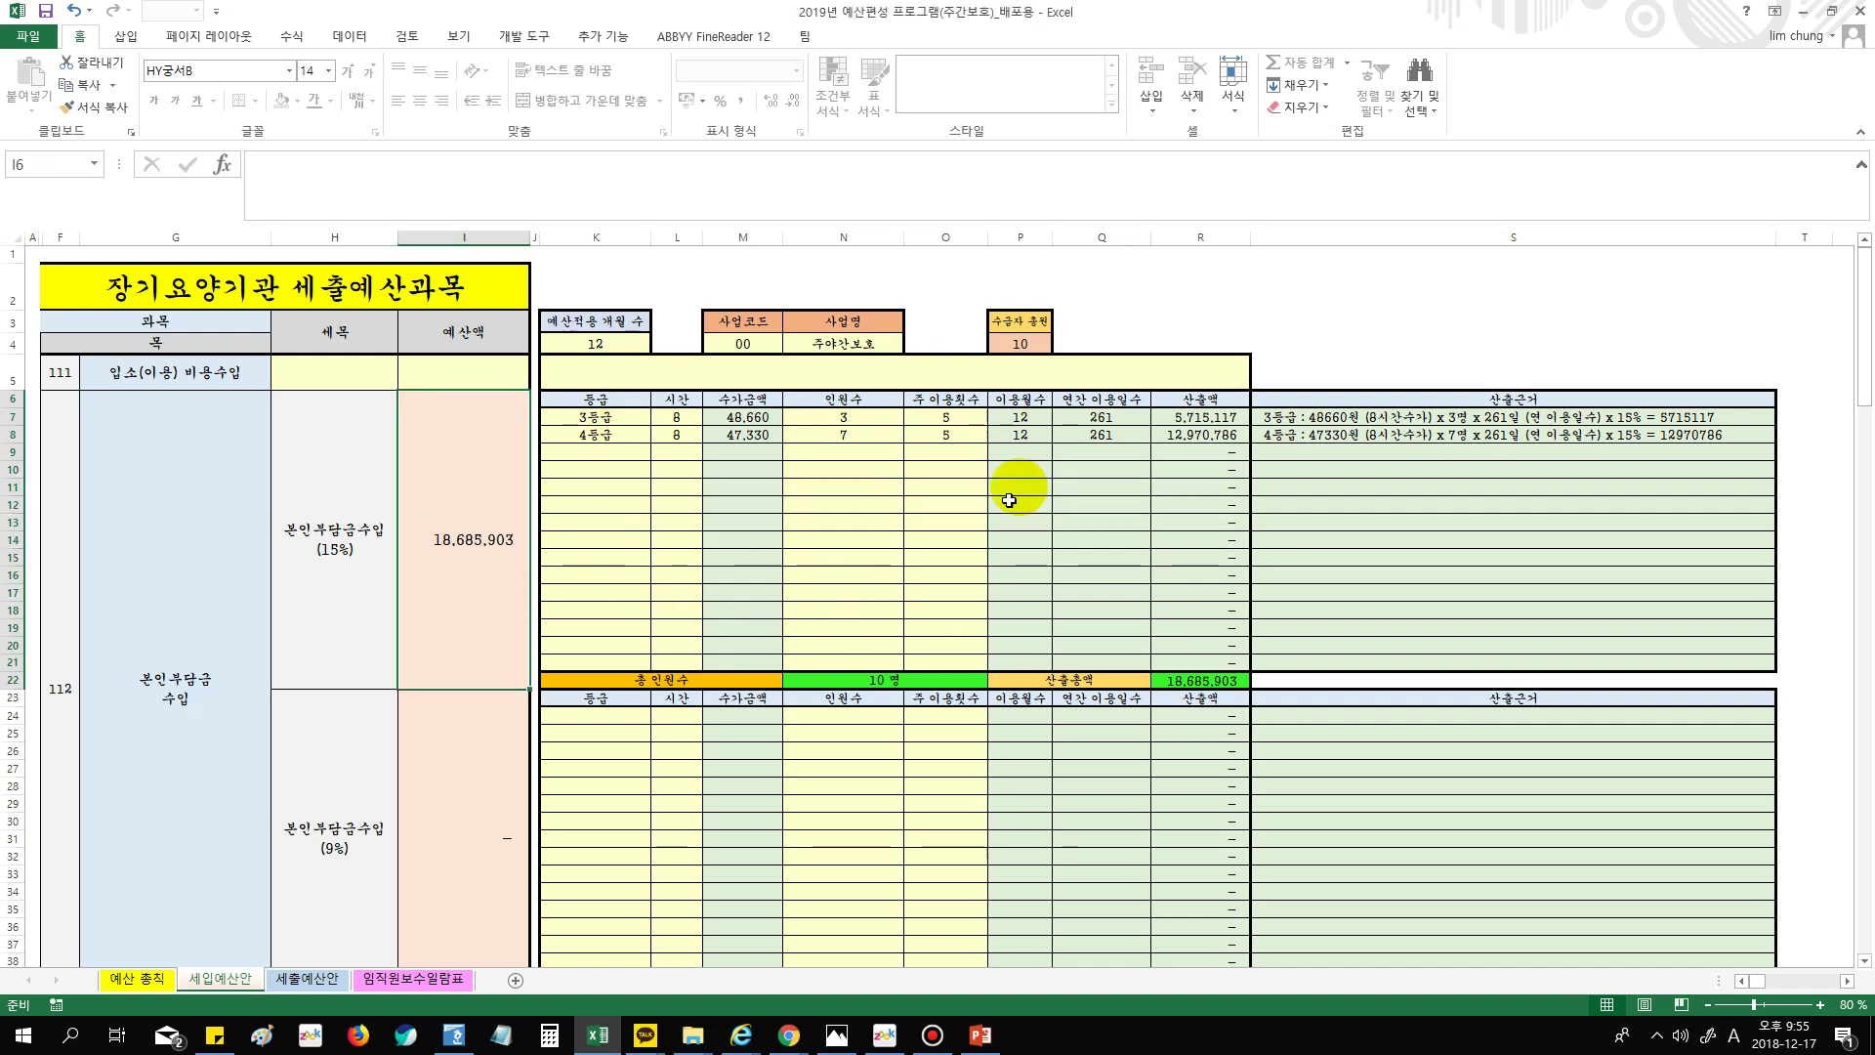
In the first row of the 9% 본인부담금수입 table, set 등급 to 3등급 and 시간 to 8
scroll(879, 683, "down", 3)
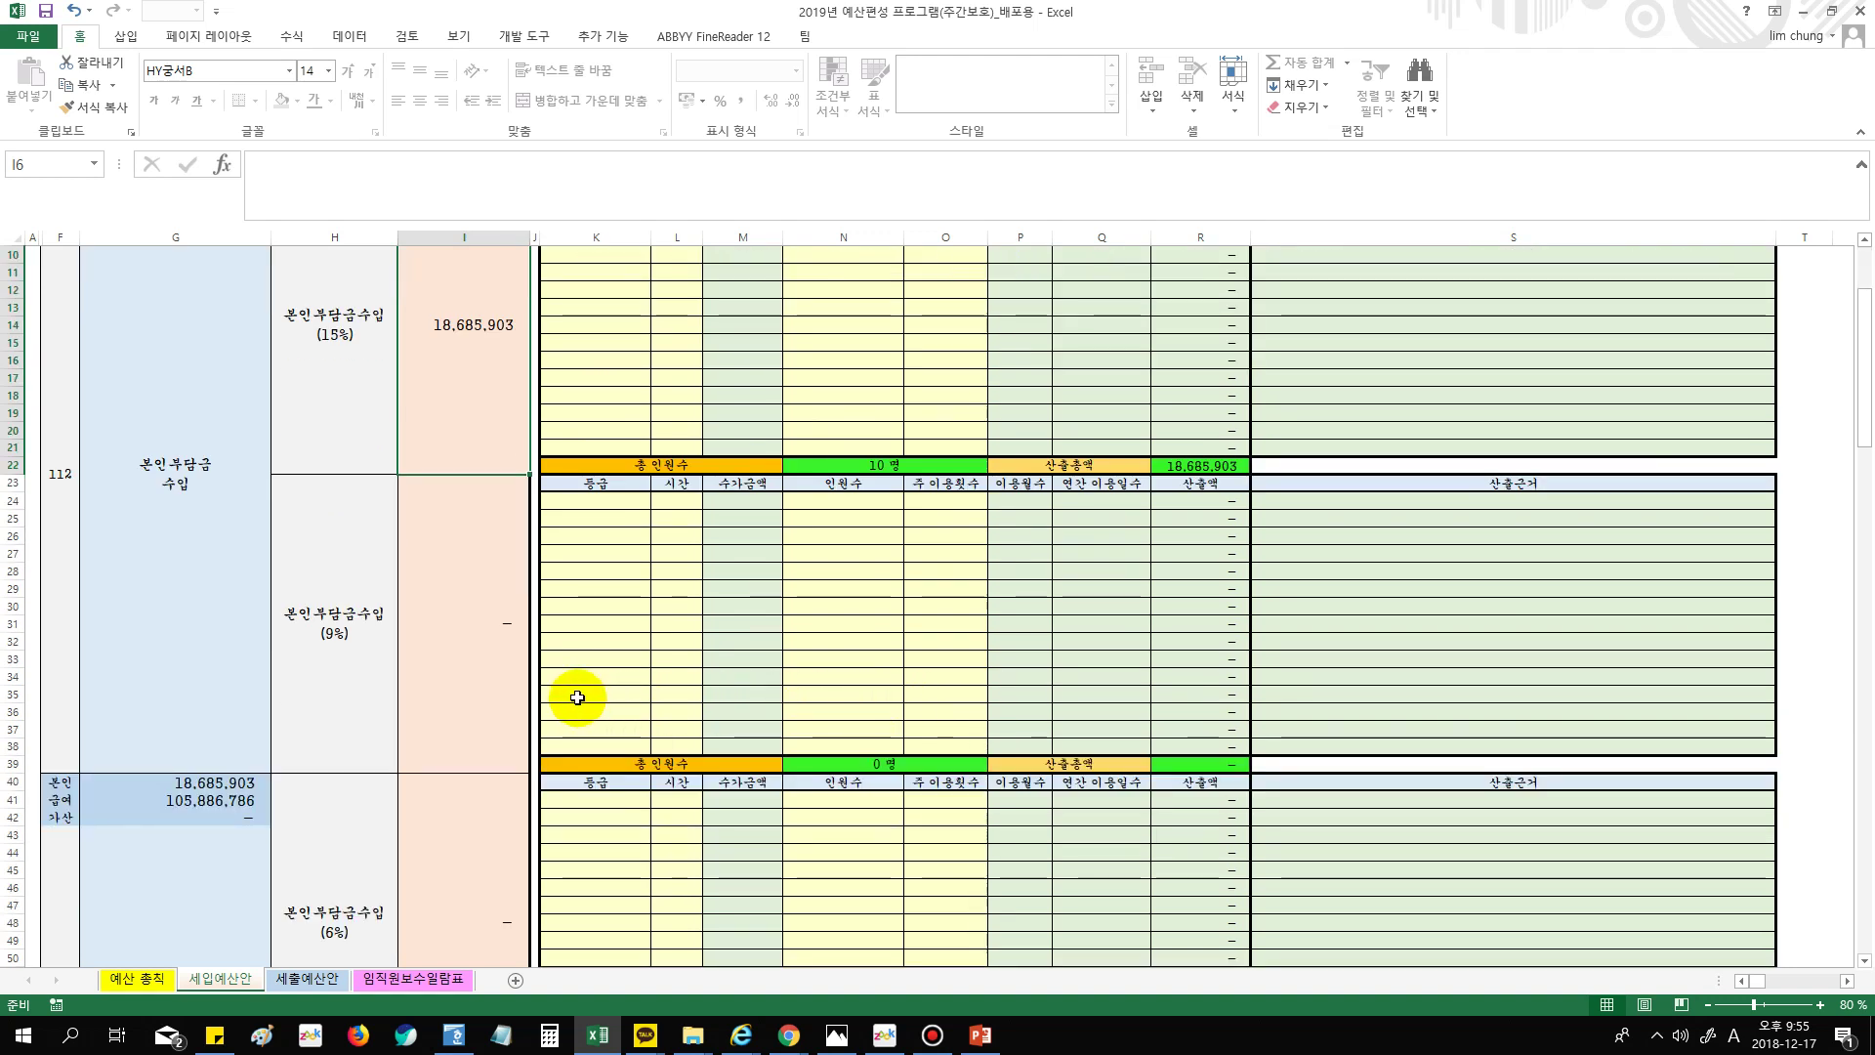
scroll(575, 693, "up", 1)
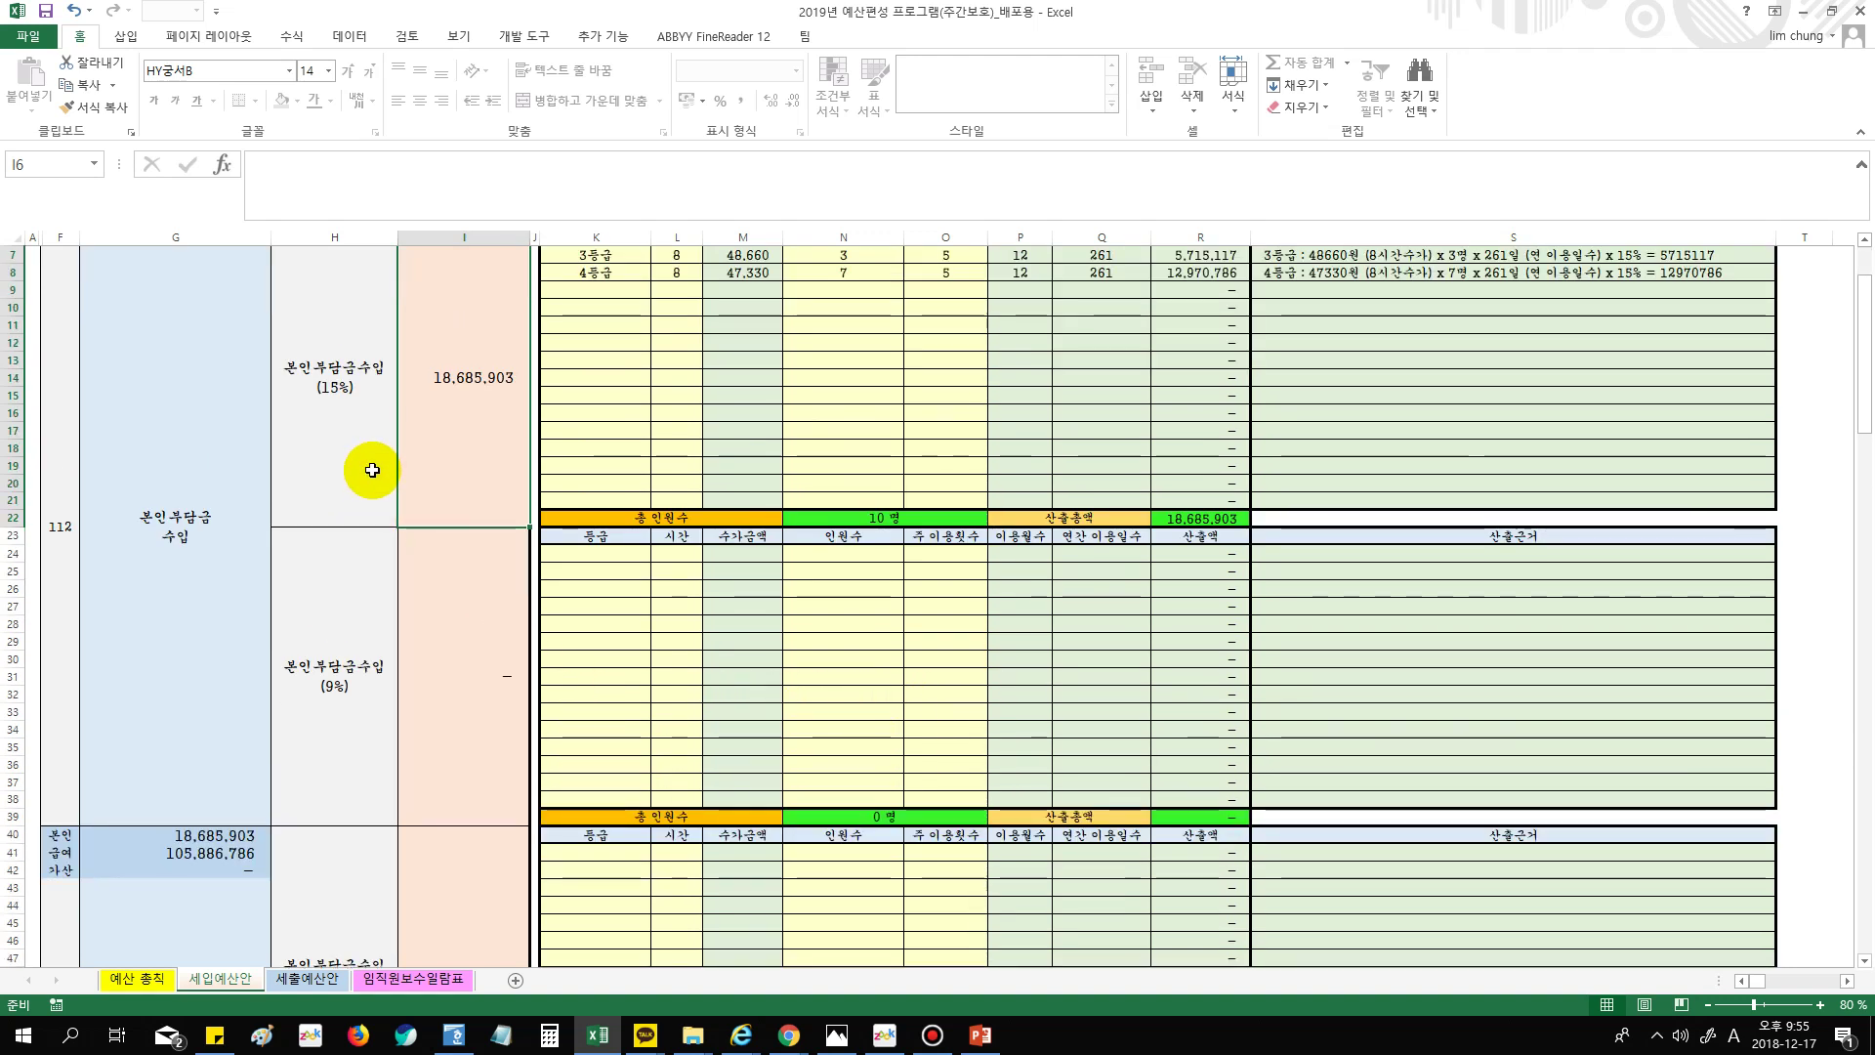
left_click(598, 553)
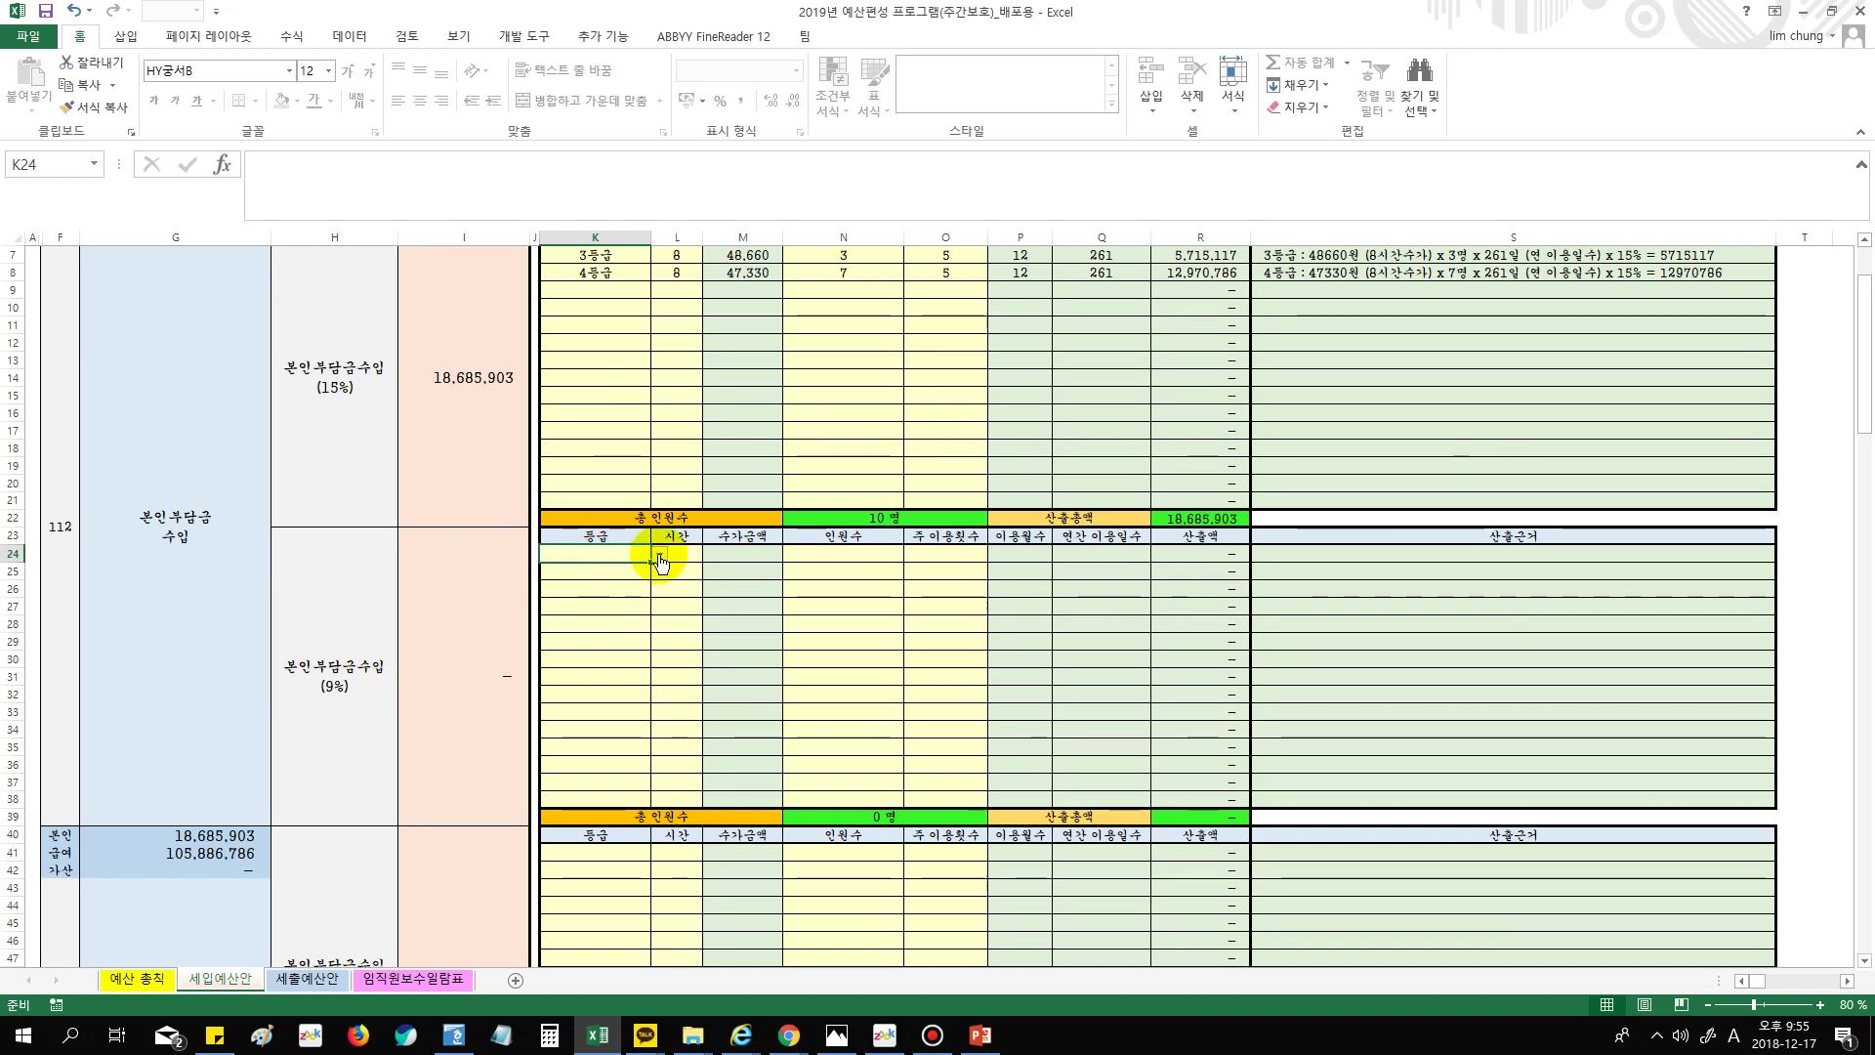
left_click(659, 554)
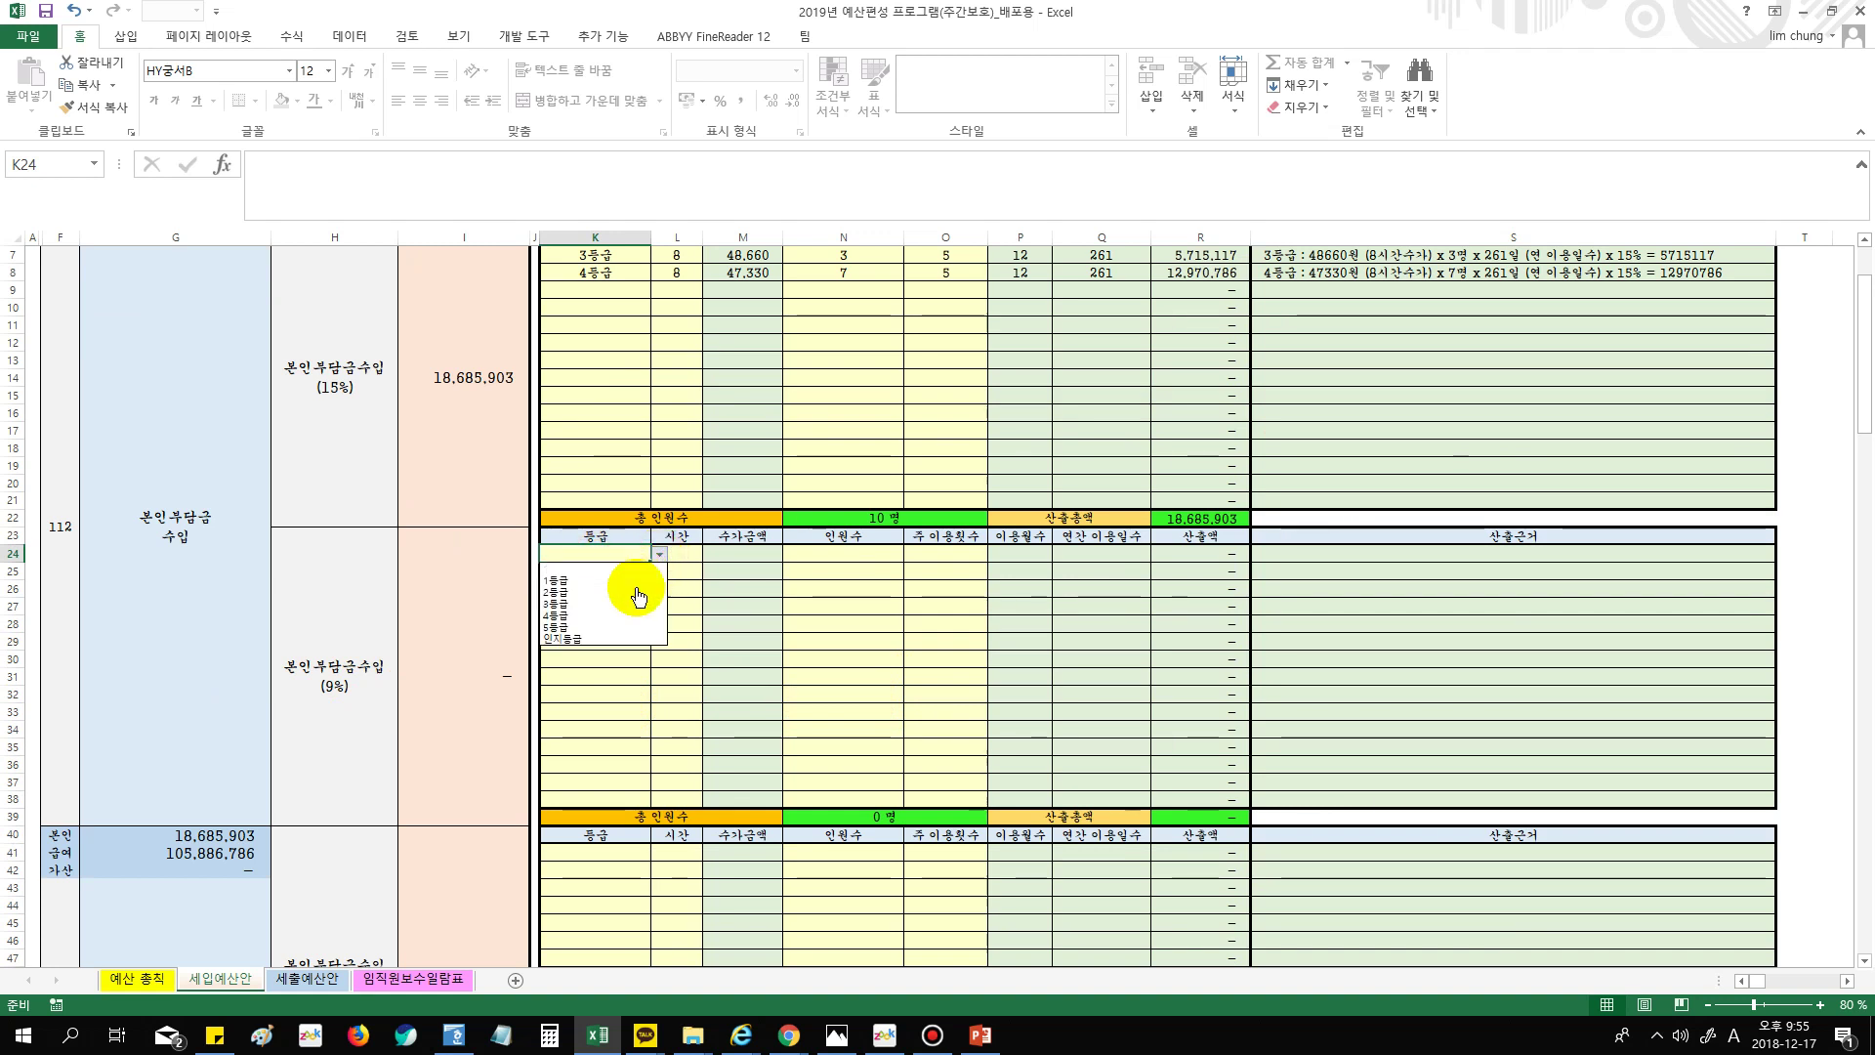
left_click(626, 597)
left_click(684, 553)
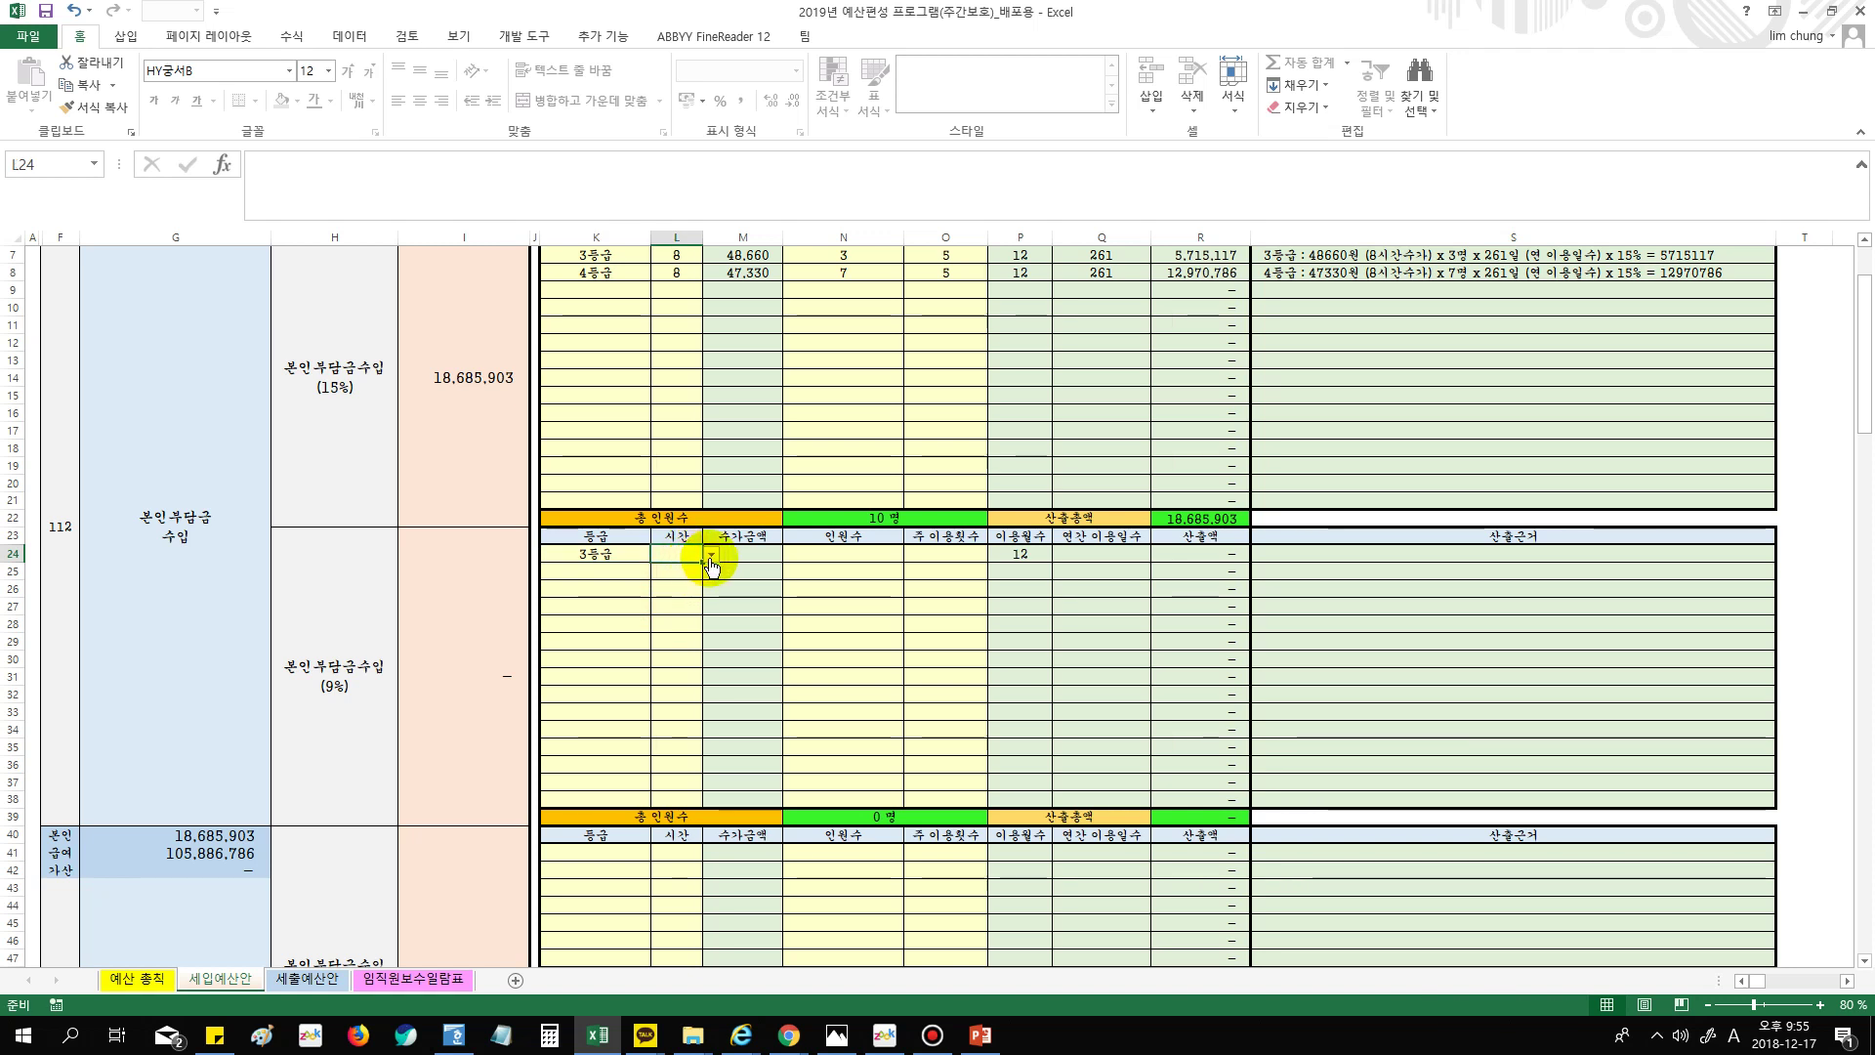
left_click(711, 554)
left_click(681, 598)
Set the 9% table's 3등급 row to 4 for 주 이용횟수 and 5 for 인원수
left_click(932, 559)
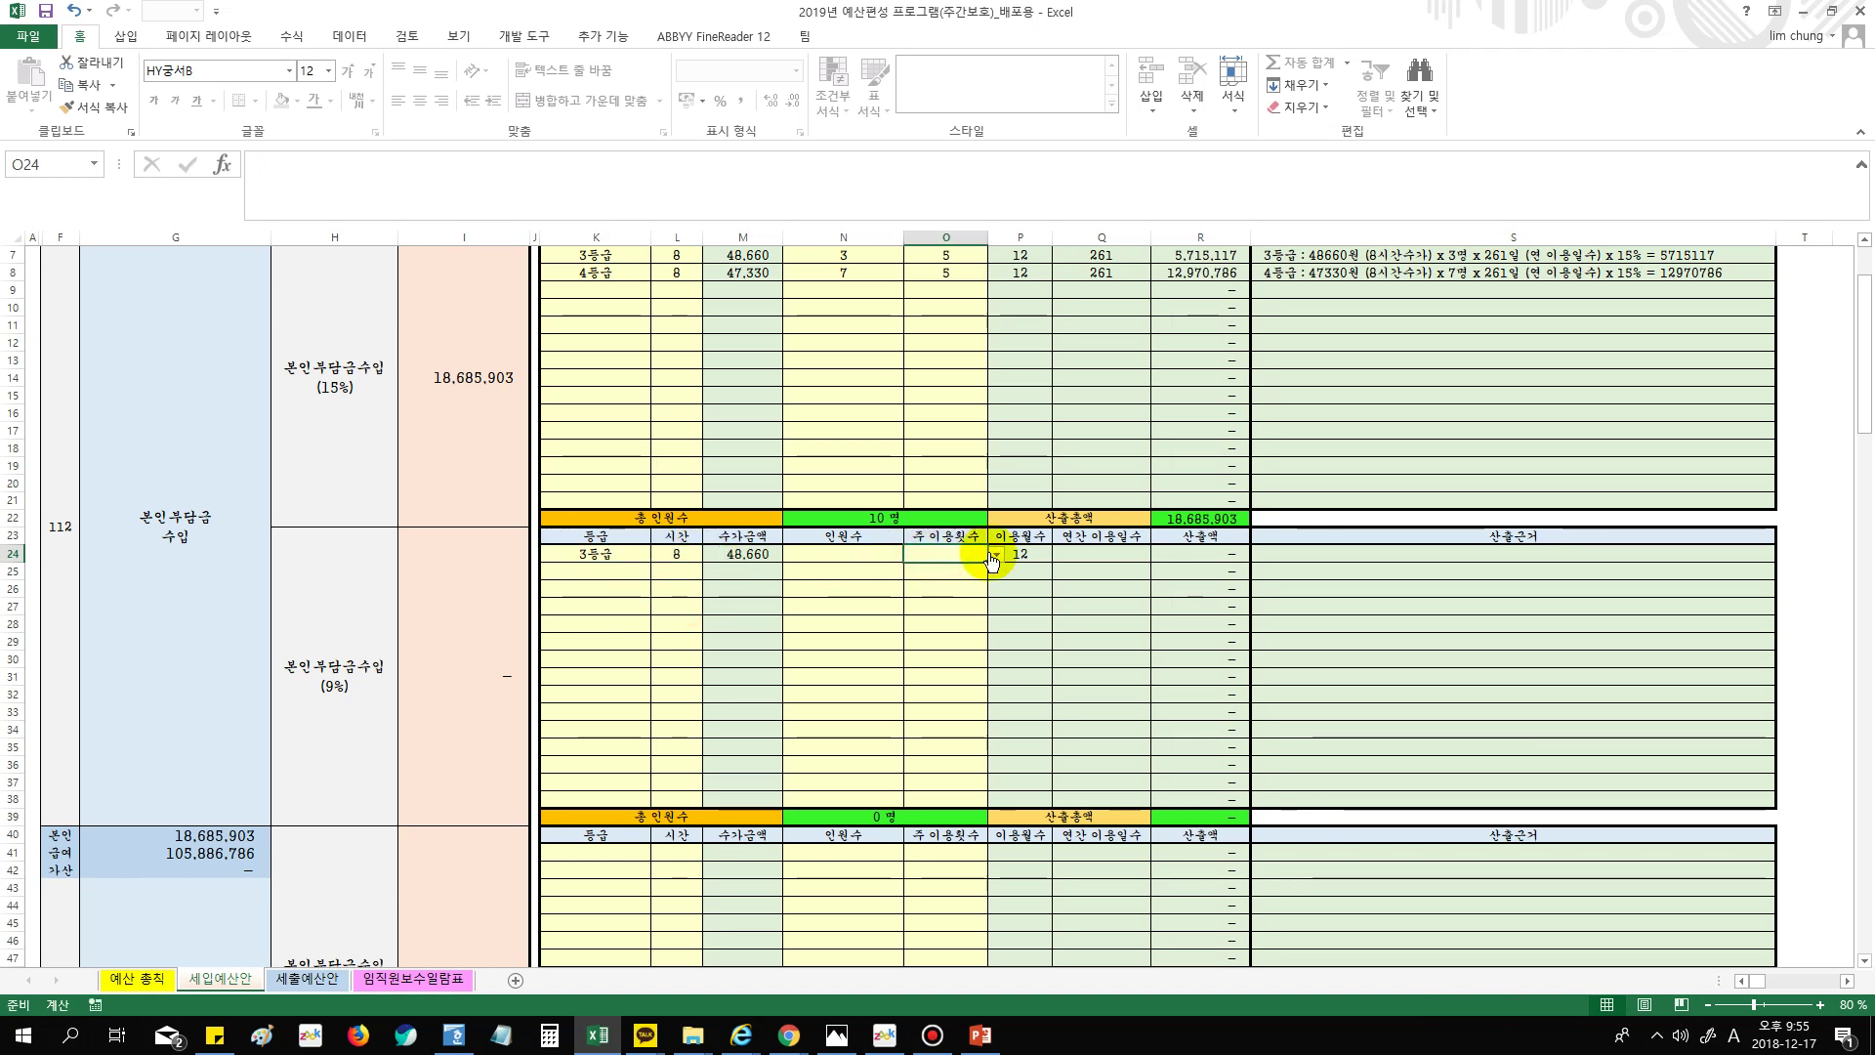
left_click(996, 554)
left_click(967, 621)
left_click(845, 551)
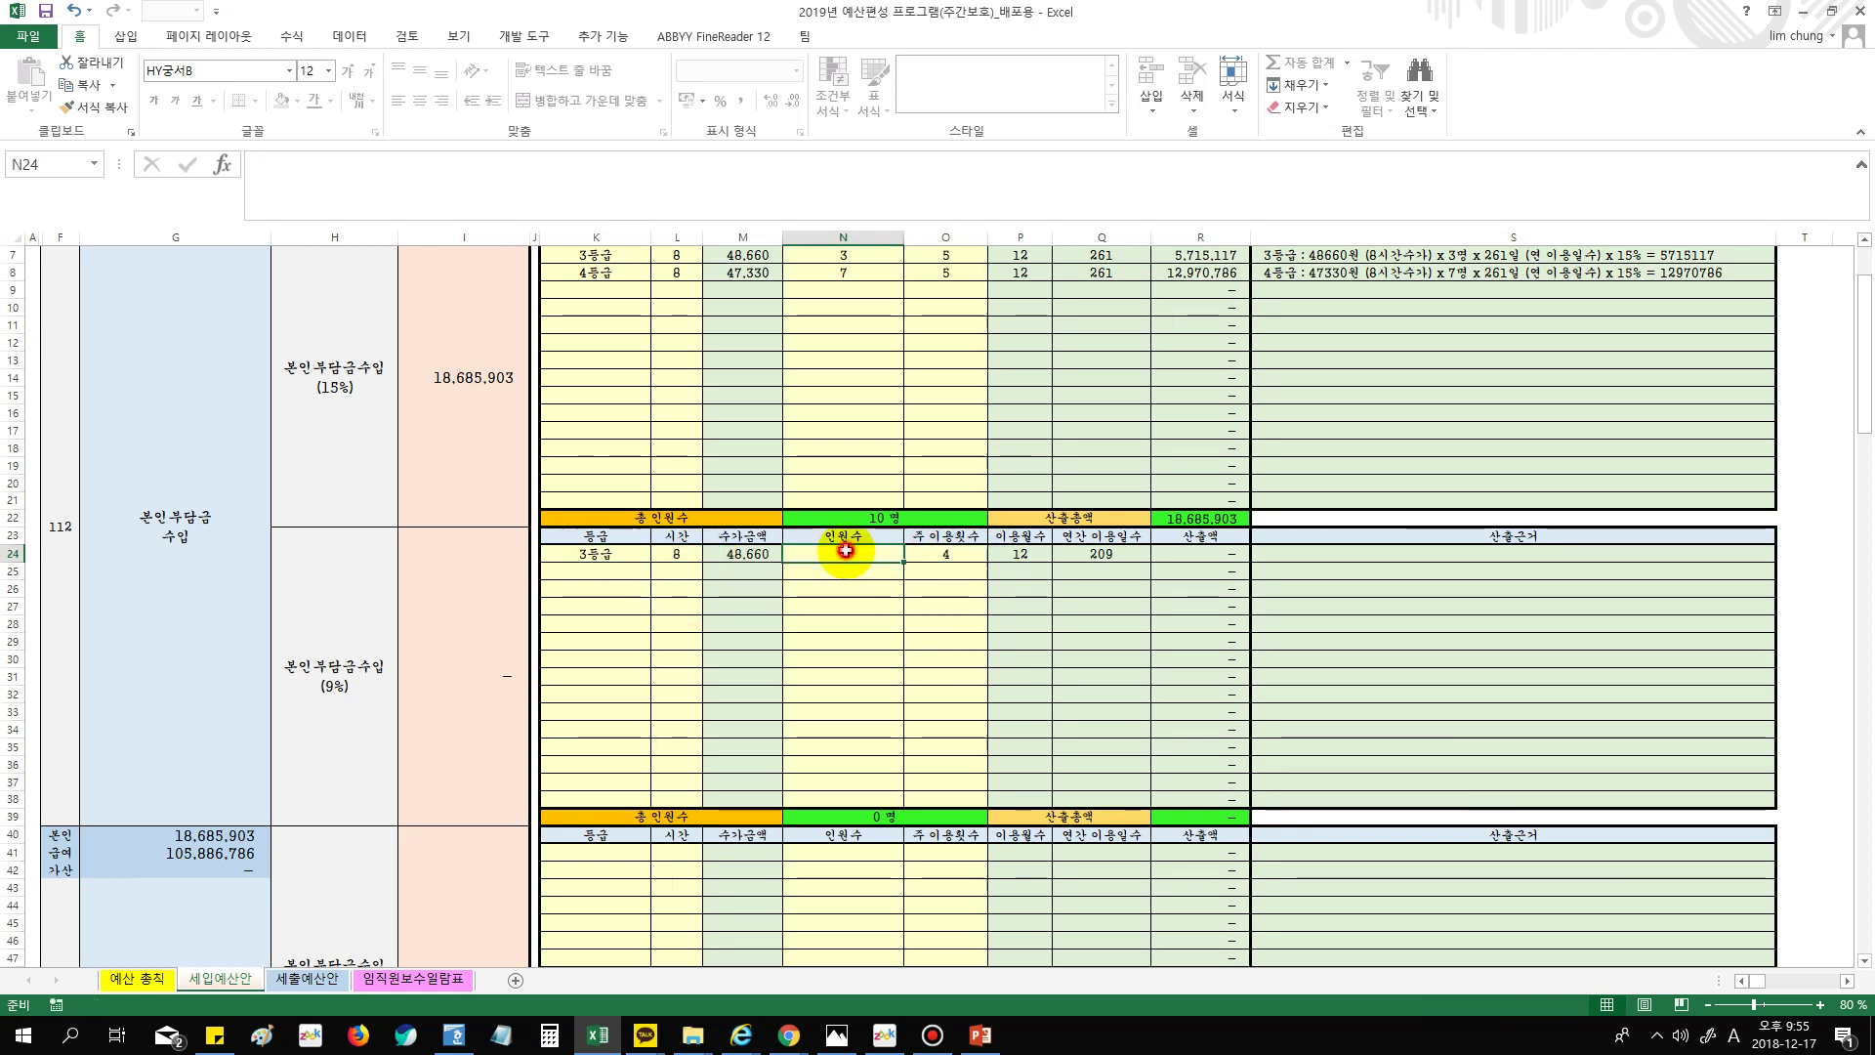
type("5")
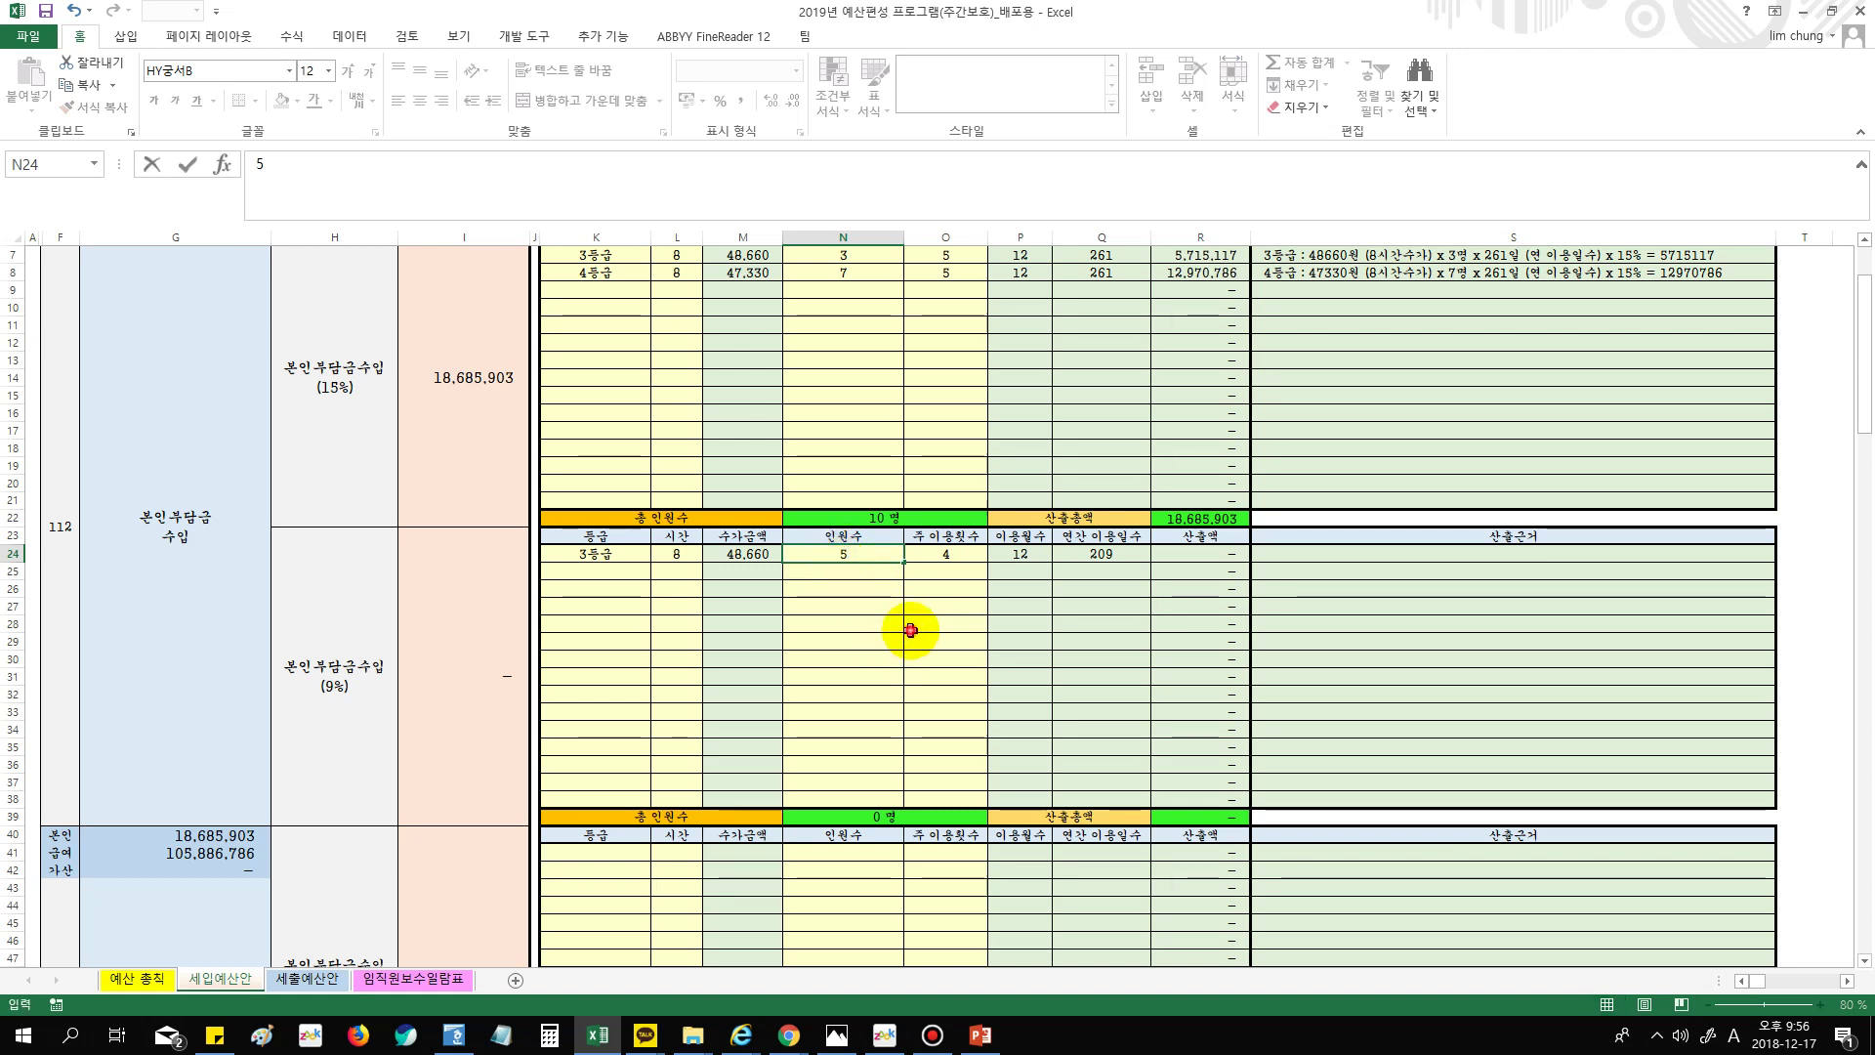
left_click(922, 626)
In the first row of the 6% 본인부담금수입 table, set 등급 to 4등급 and 시간 to 8
scroll(978, 678, "down", 4)
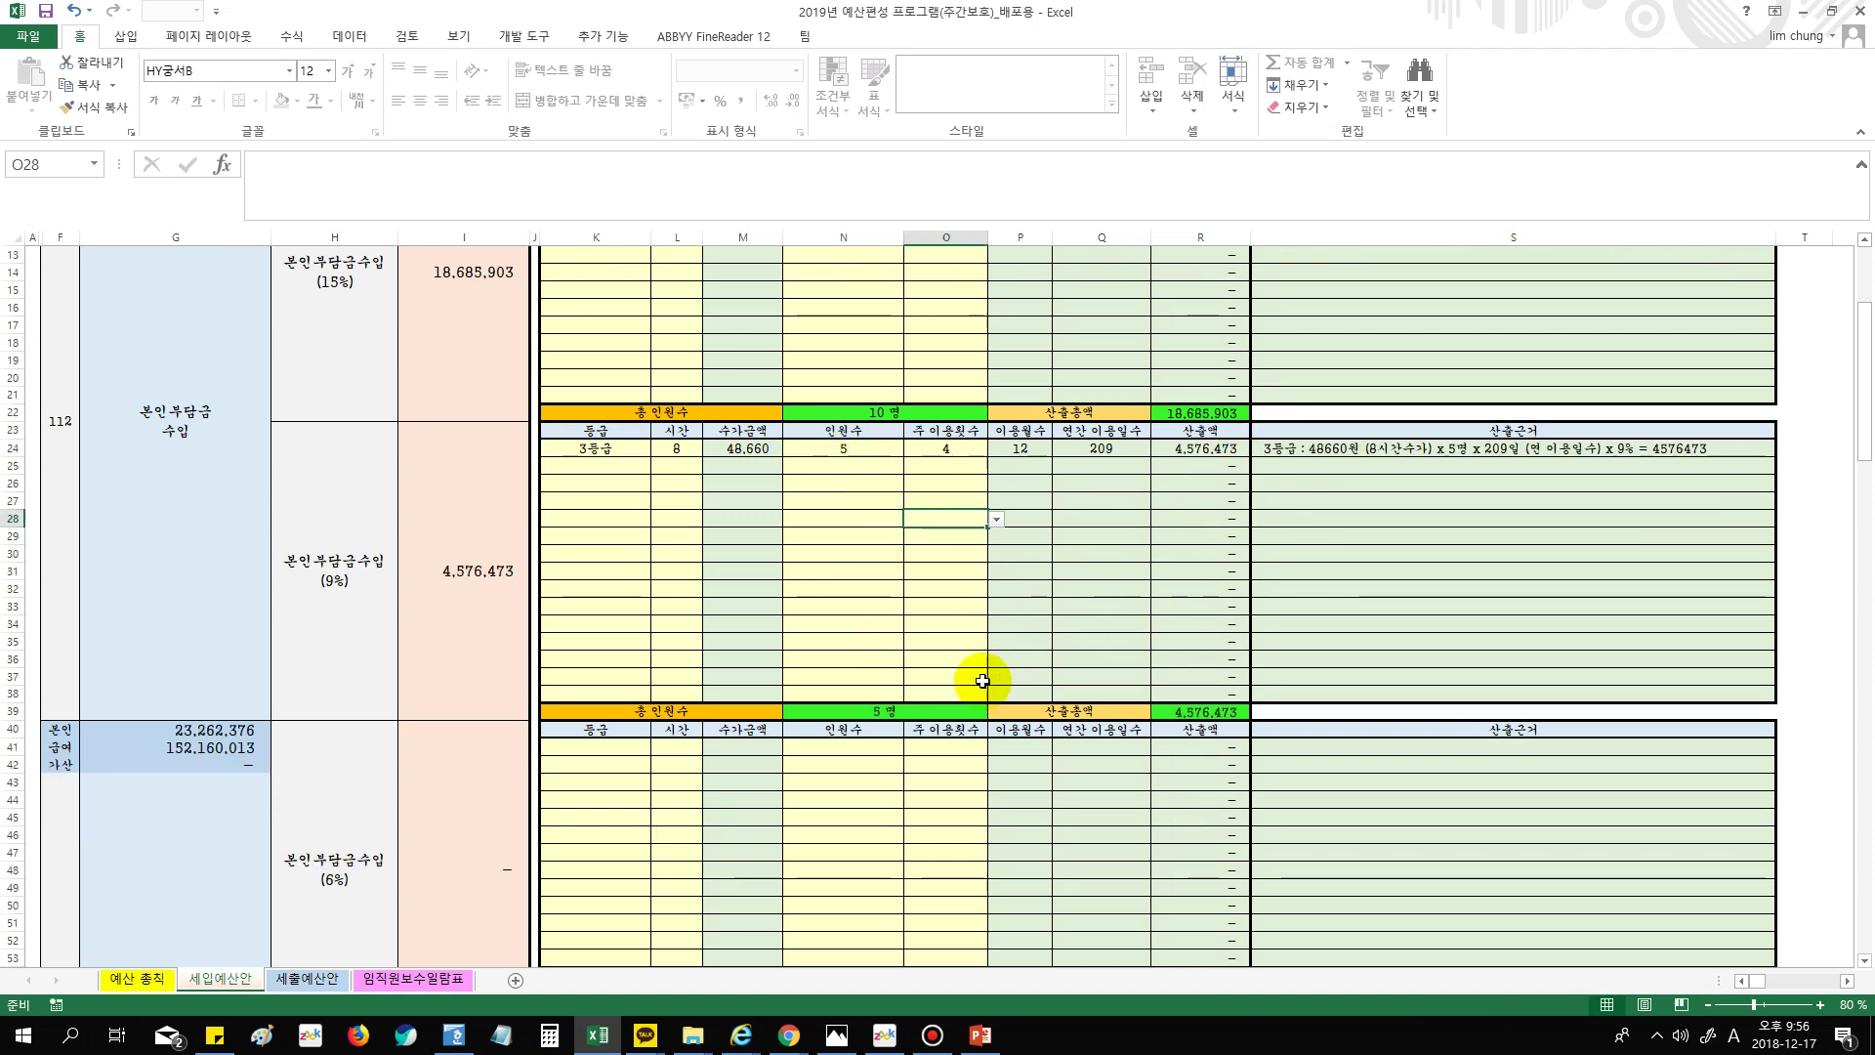
left_click(597, 642)
left_click(661, 644)
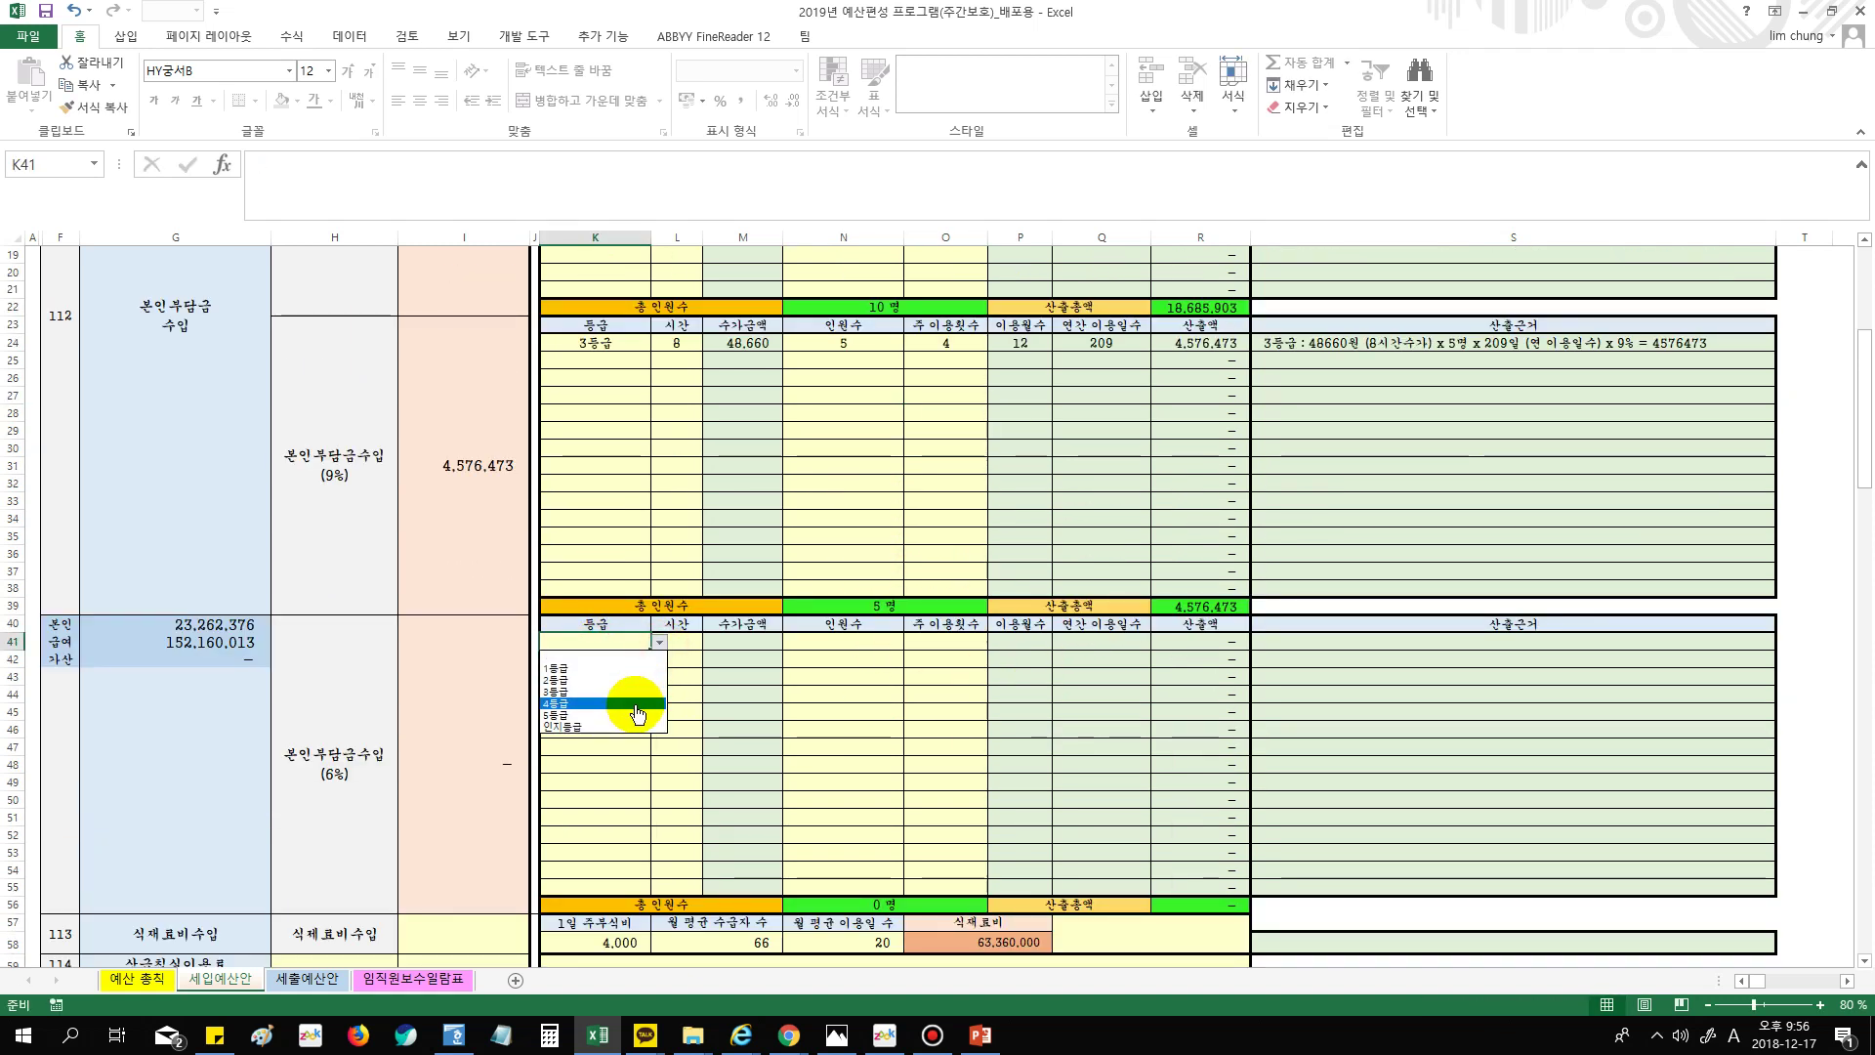
left_click(629, 703)
left_click(684, 642)
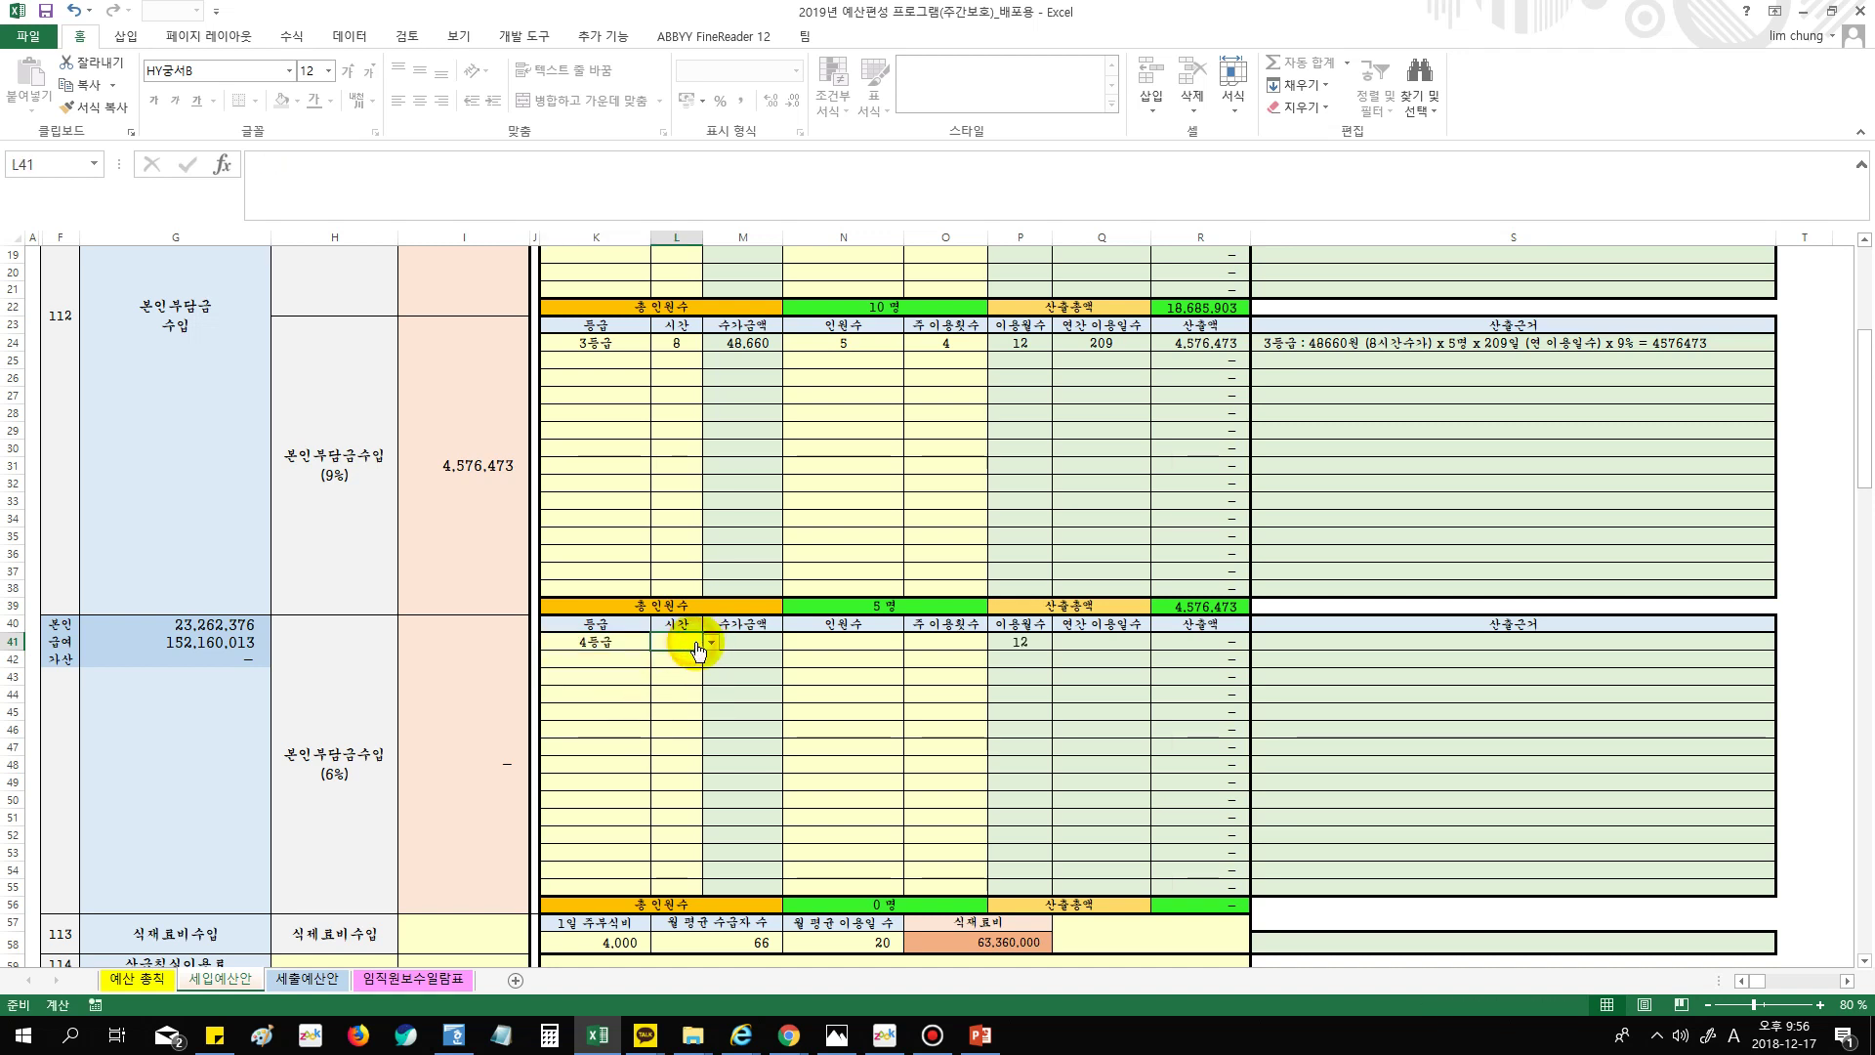
left_click(710, 642)
left_click(684, 691)
Set the 6% table's 4등급 row to 5 for 주 이용횟수 and 7 for 인원수
left_click(918, 642)
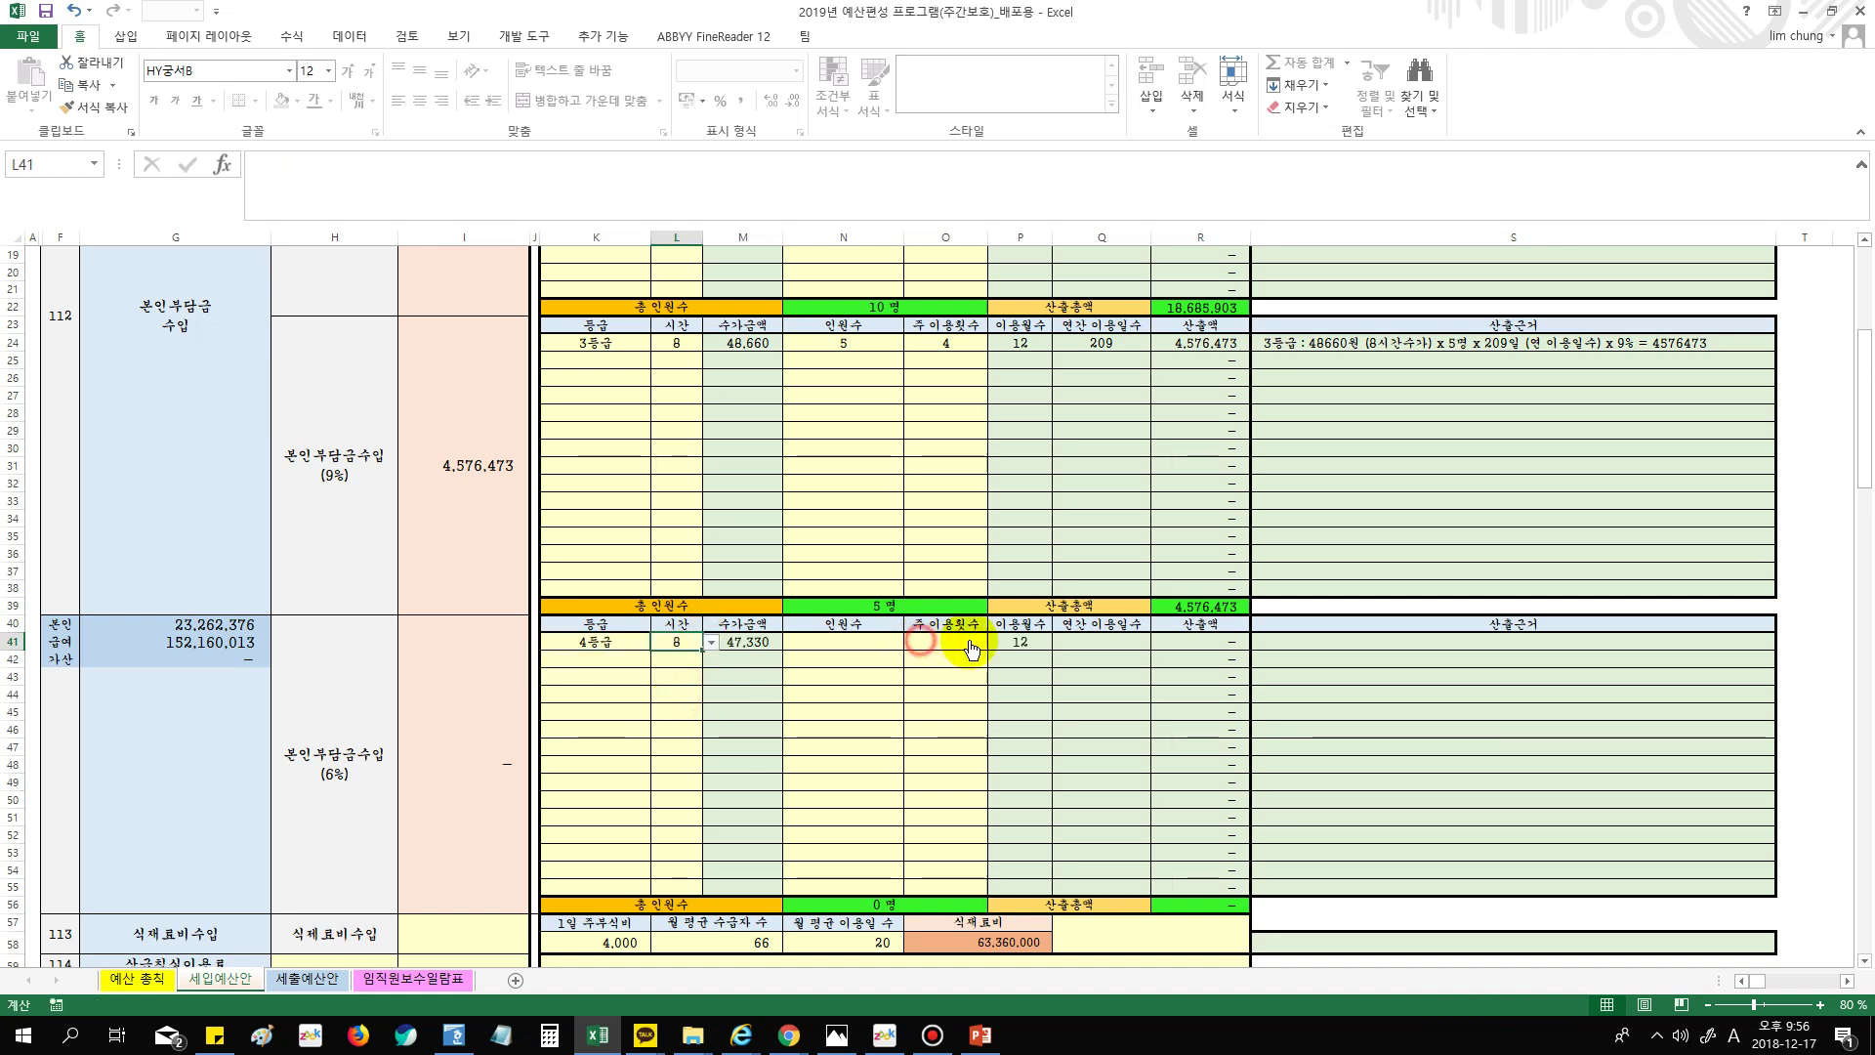
left_click(996, 642)
left_click(977, 716)
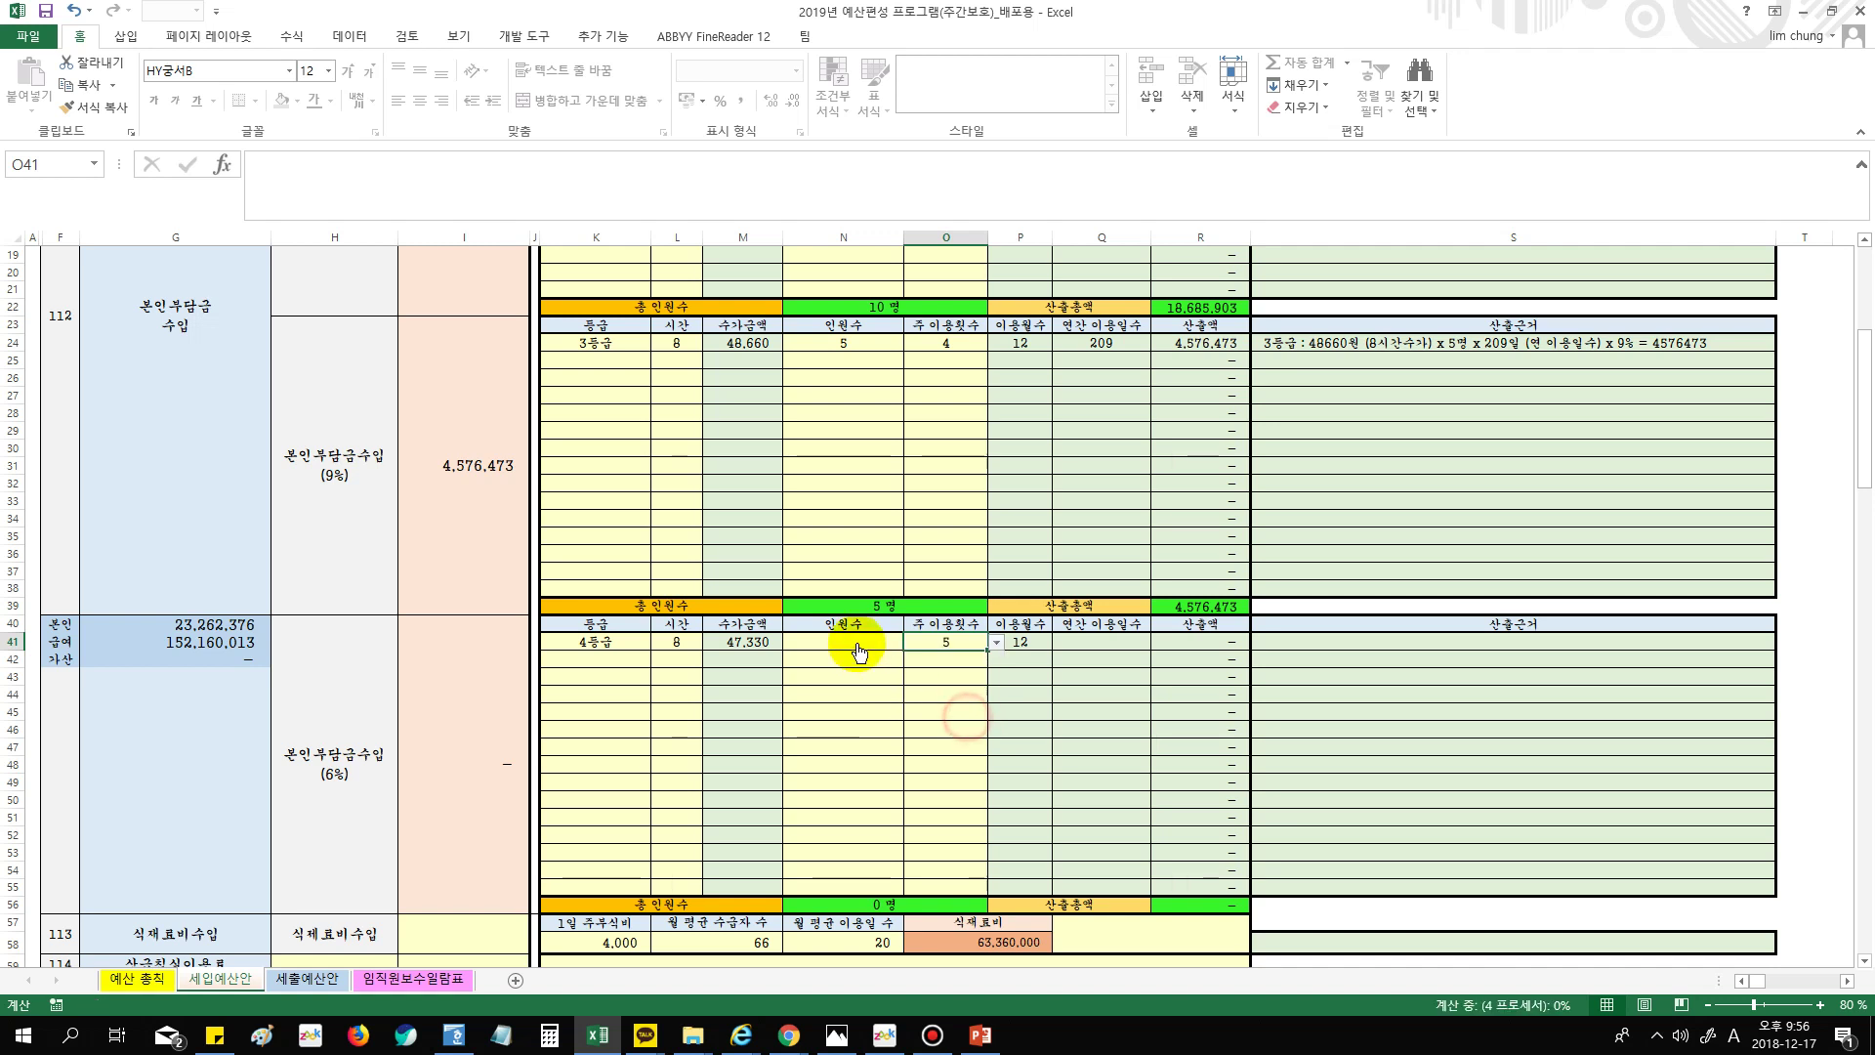
left_click(855, 642)
type("7")
left_click(952, 748)
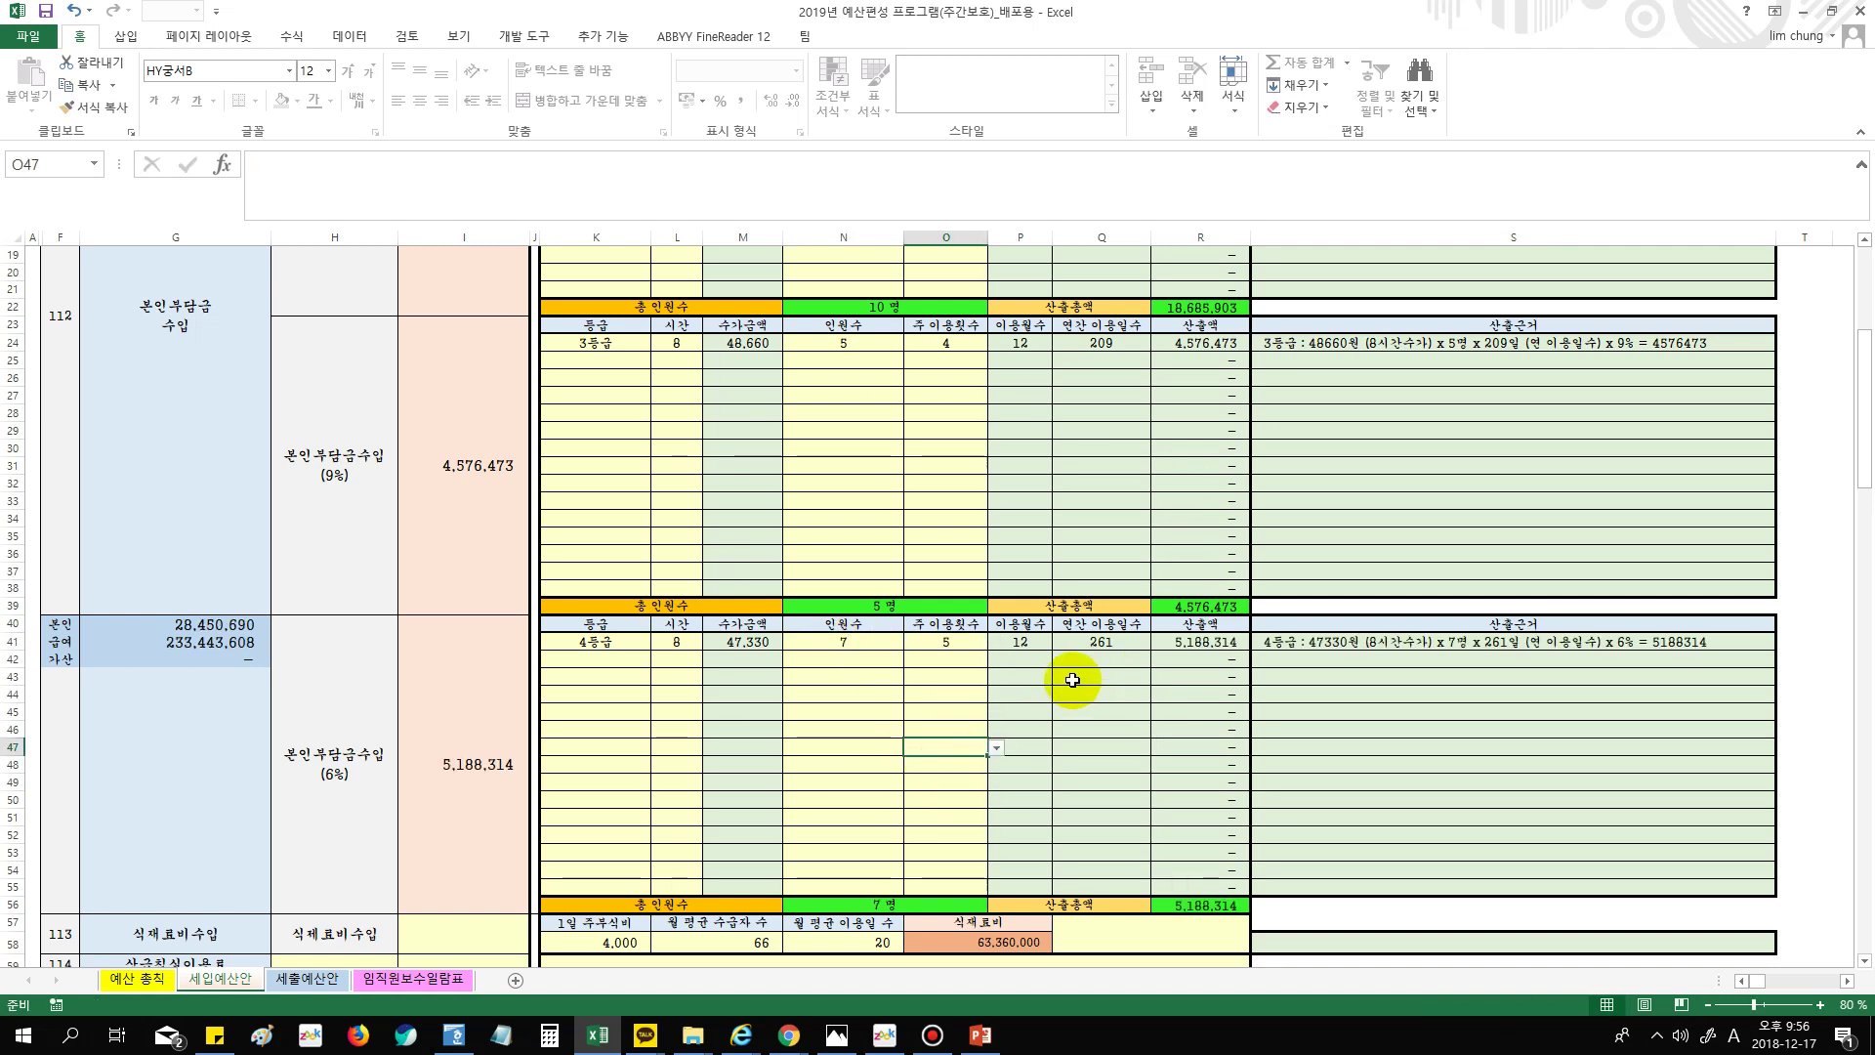
Compare the 15%, 9% and 6% 본인부담금수입 sections with the automatically filled 장기요양급여수입 sections and the 100% input section
scroll(381, 781, "up", 3)
left_click(326, 437)
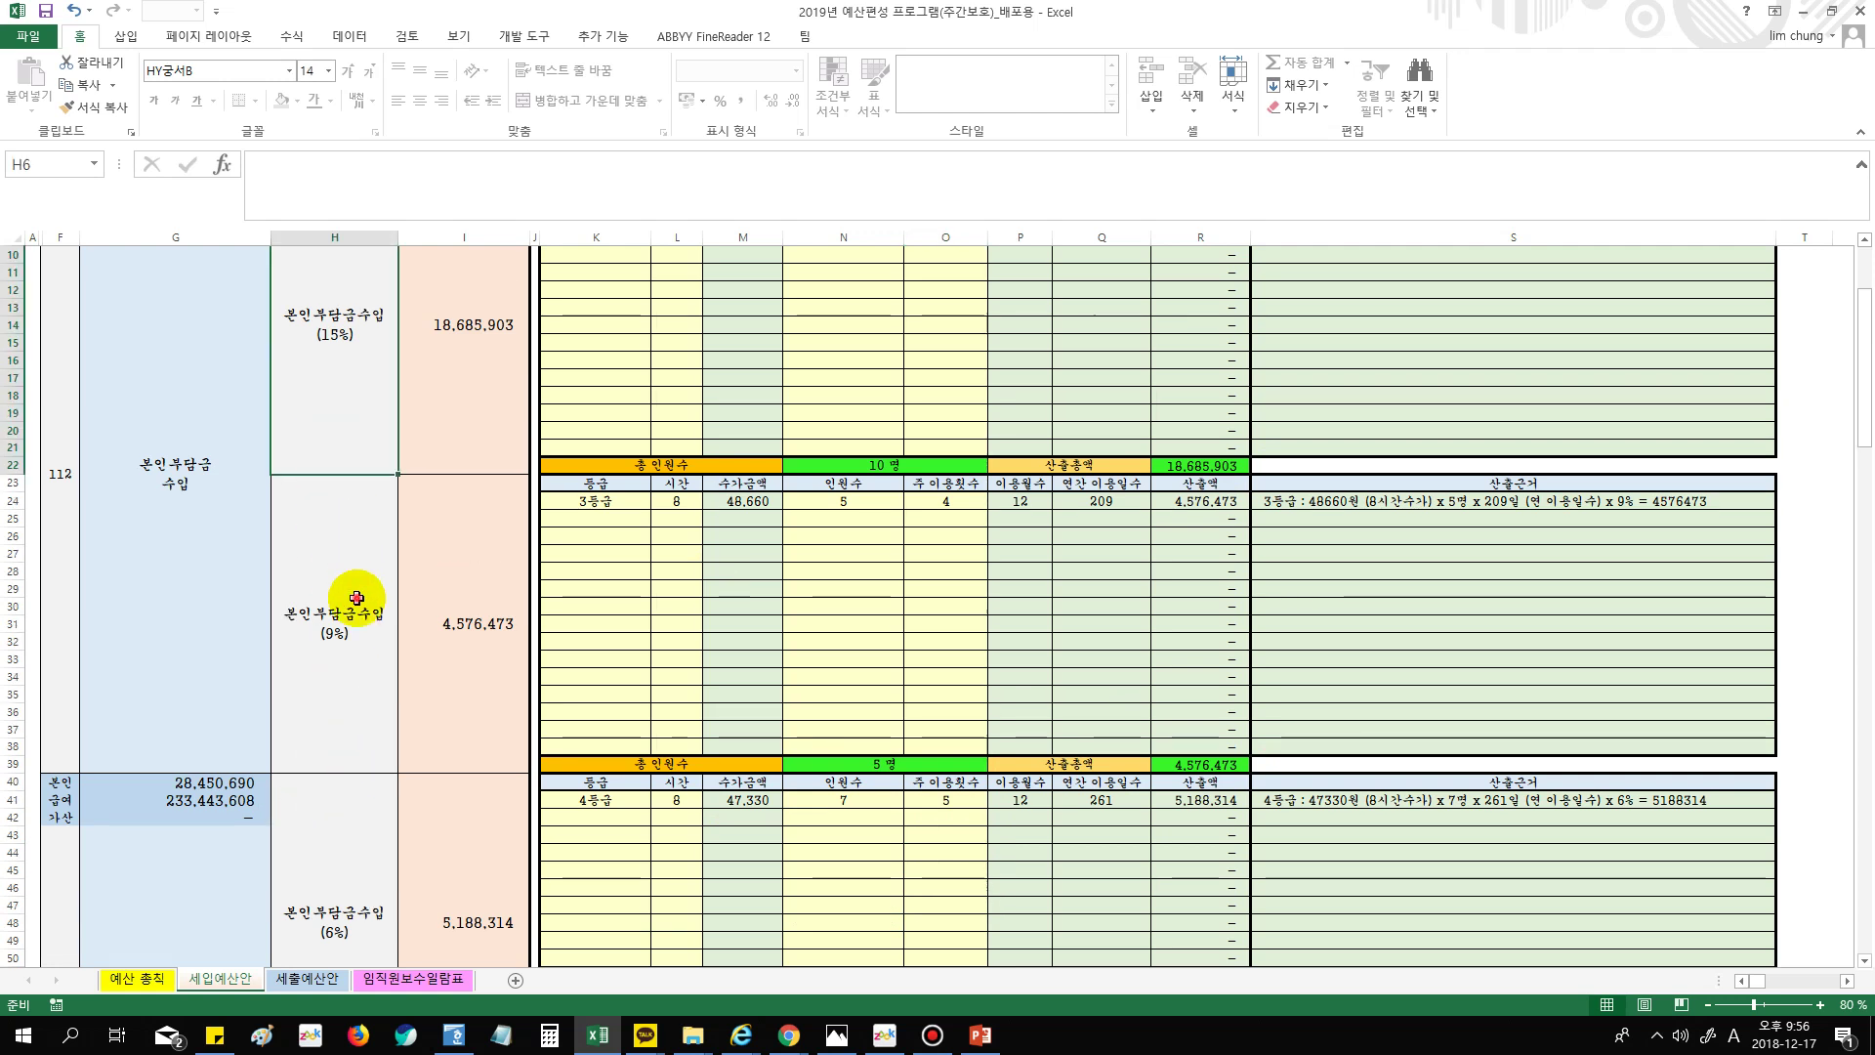
left_click(357, 598)
left_click(364, 858)
left_click(335, 434)
left_click(342, 548)
left_click(330, 836)
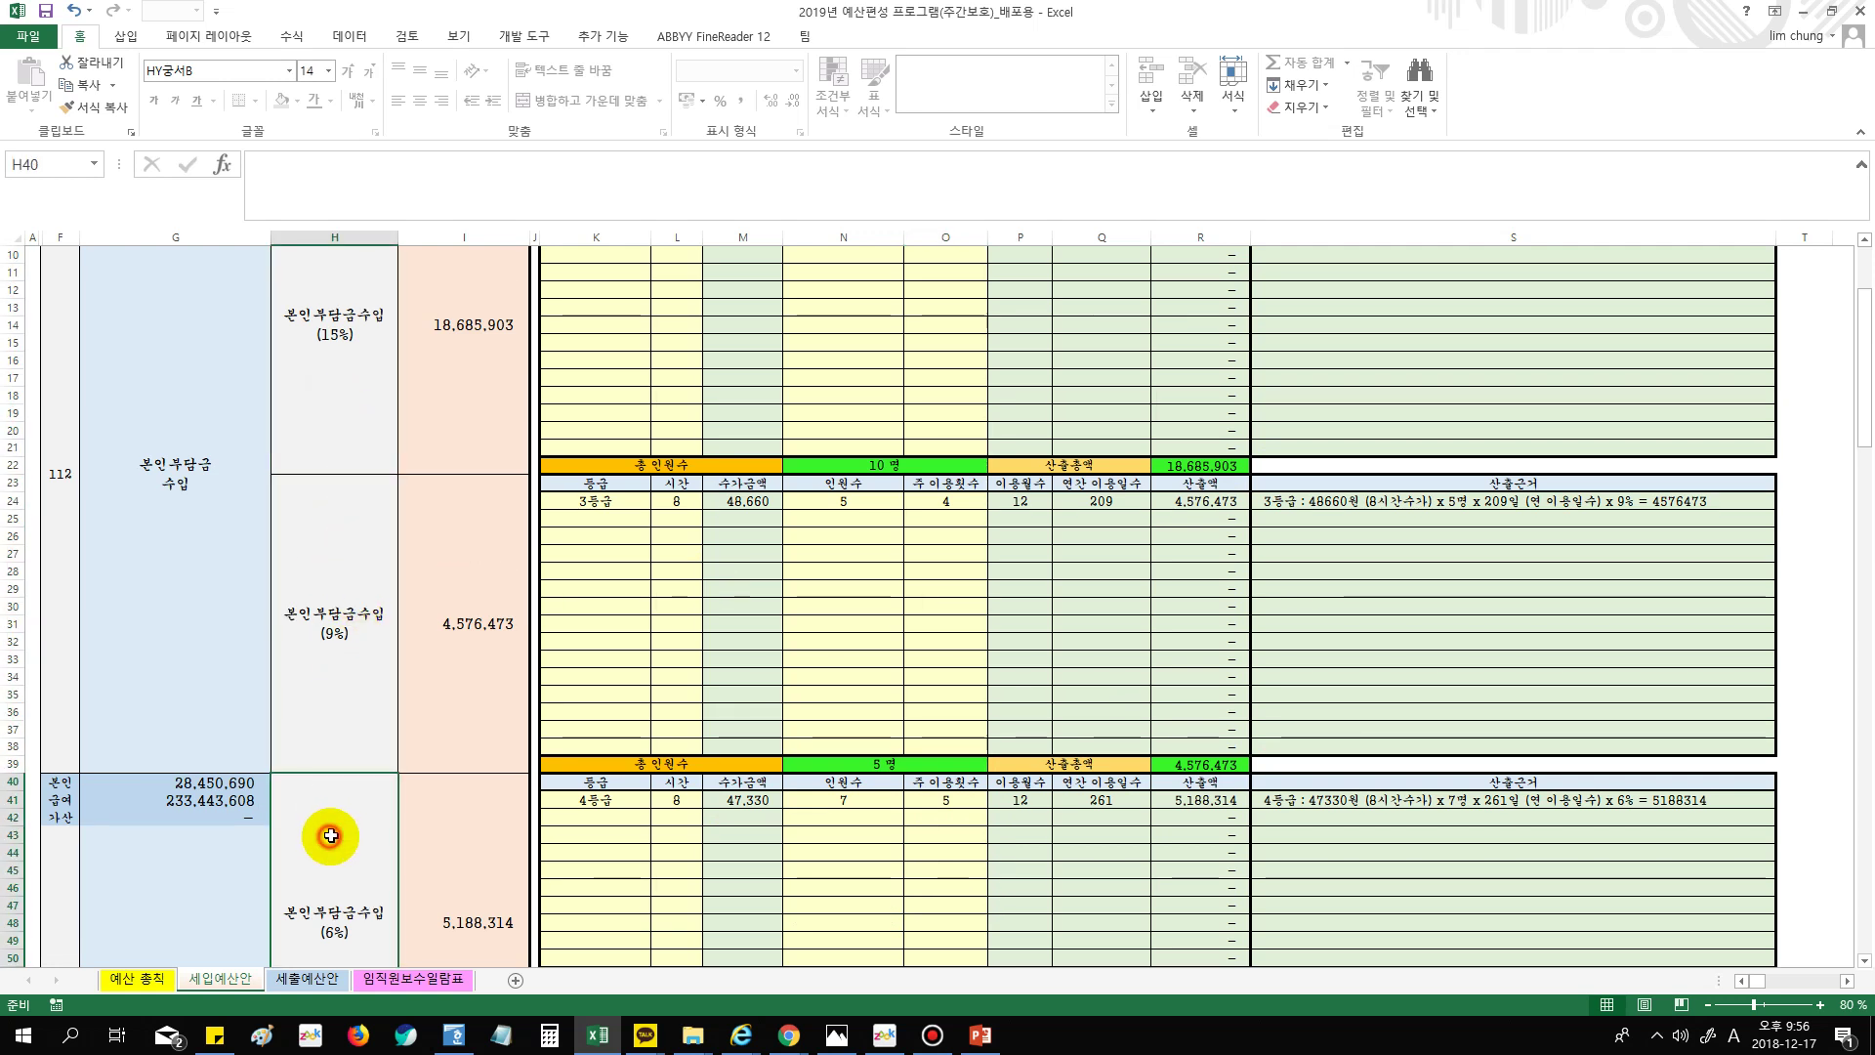
scroll(554, 821, "down", 20)
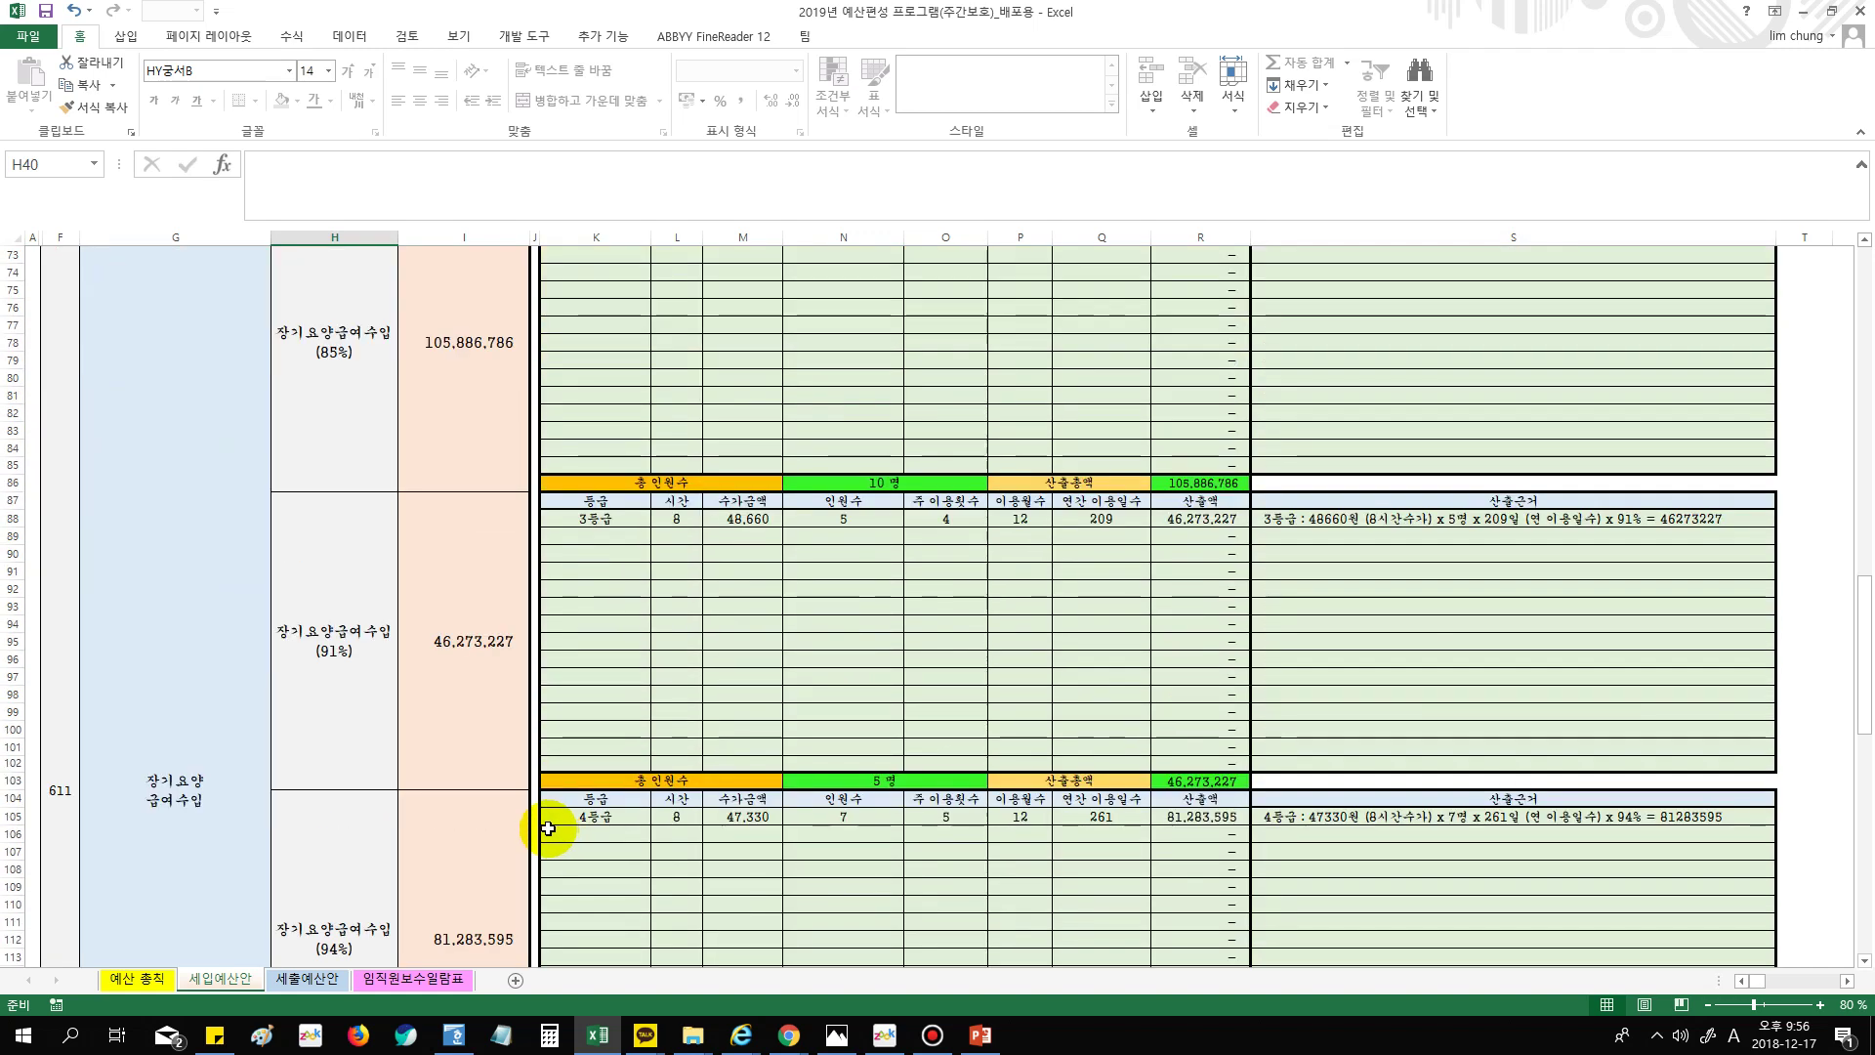
scroll(548, 828, "down", 9)
left_click(351, 866)
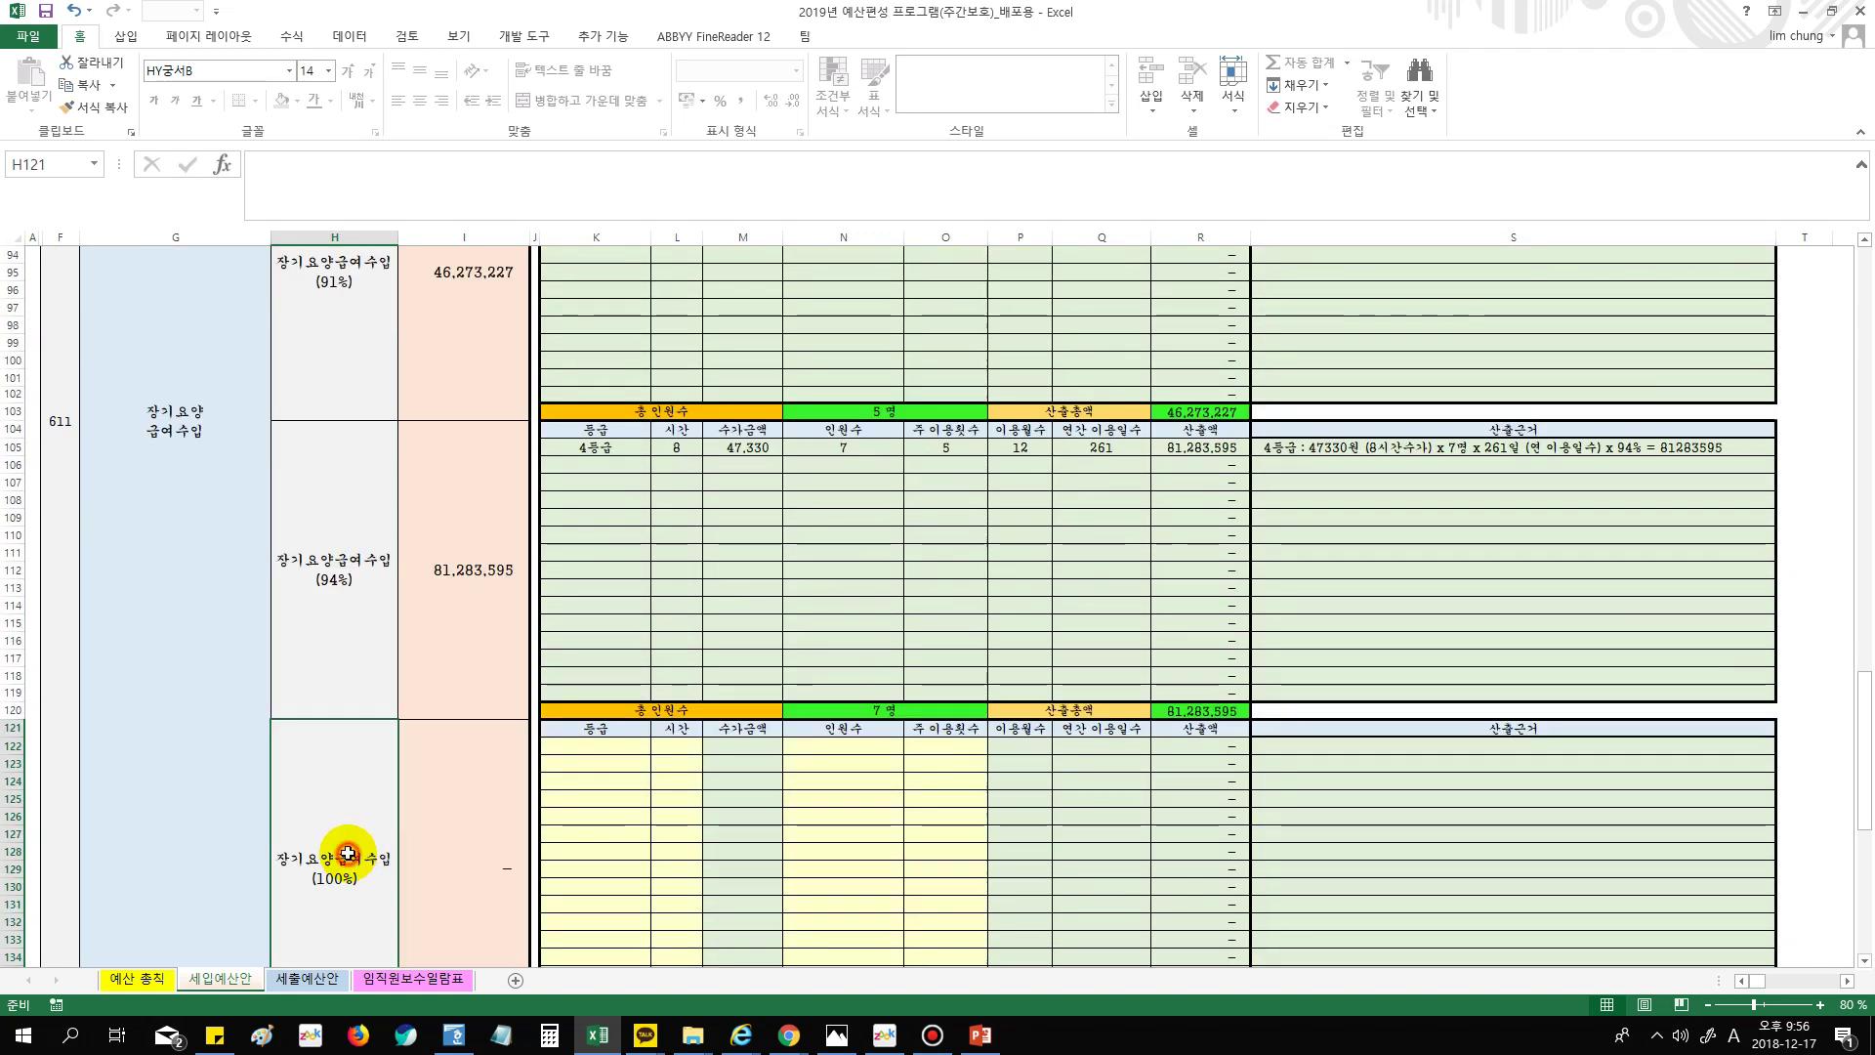
scroll(557, 803, "up", 11)
scroll(636, 763, "up", 20)
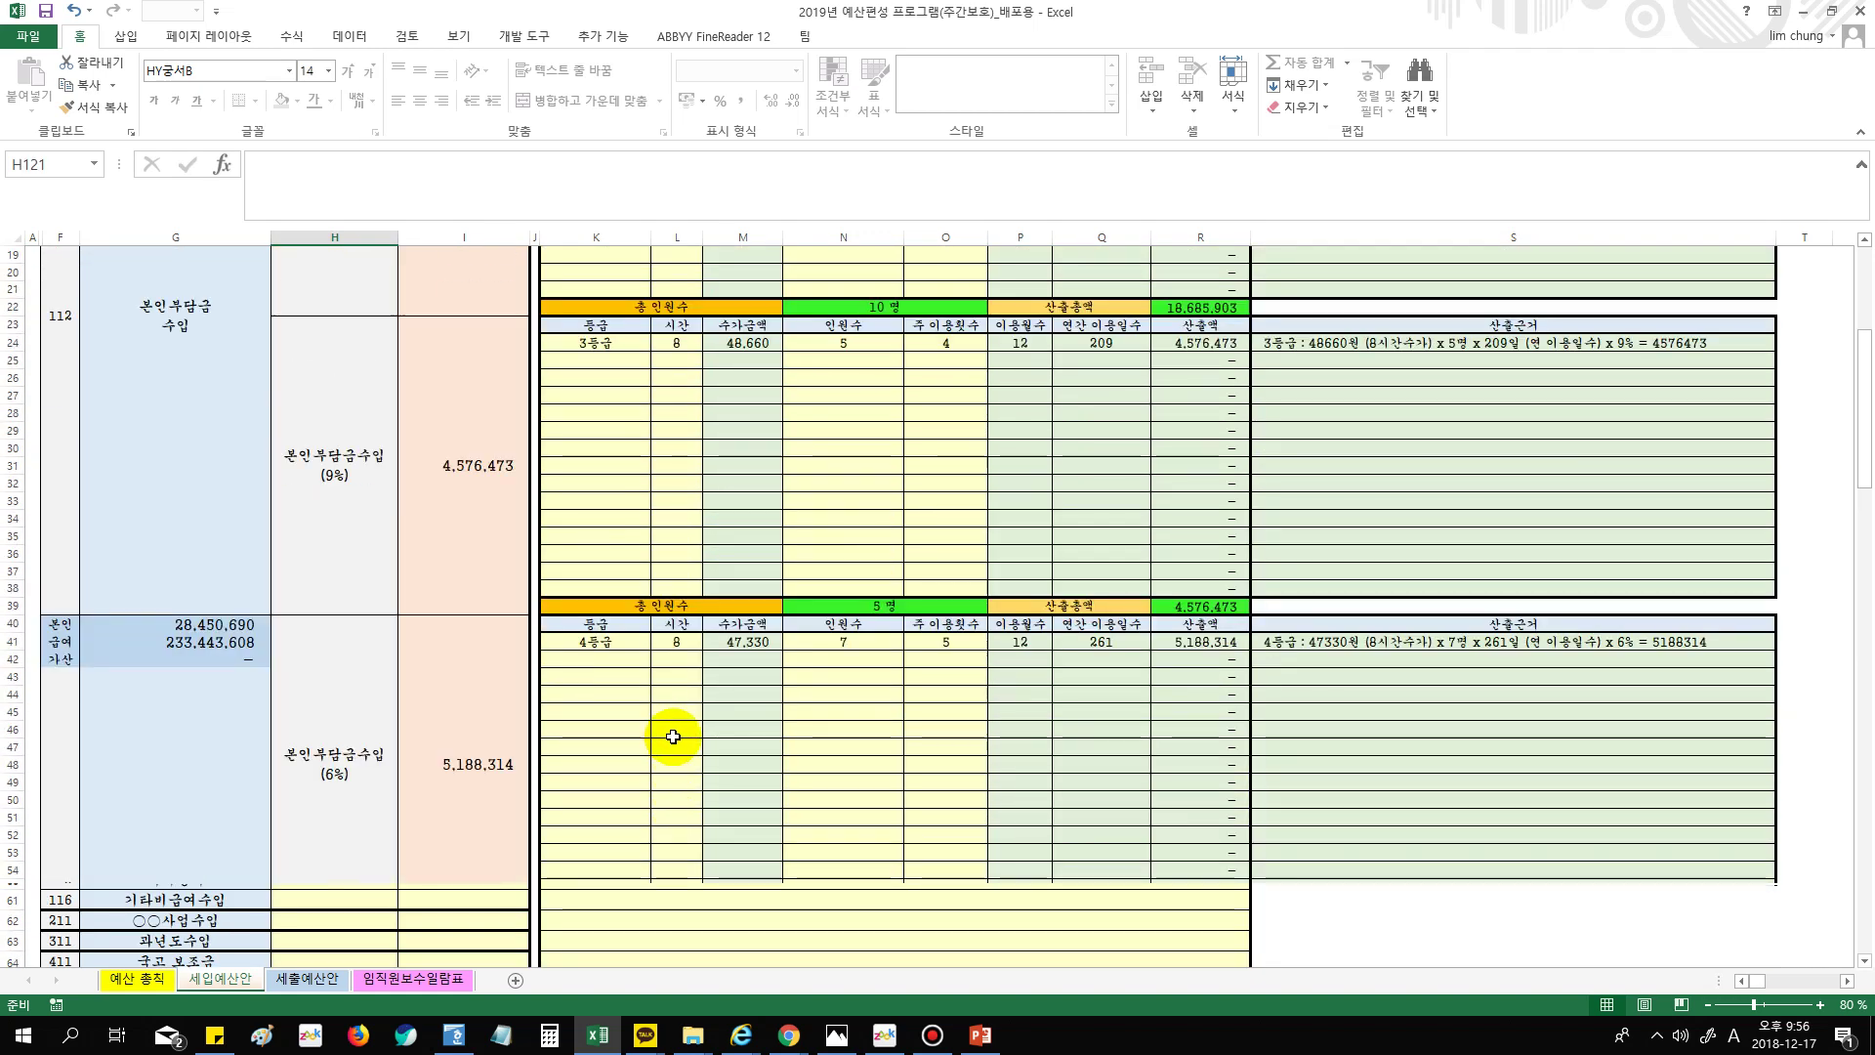
Review the input cells of the 9% 본인부담금수입 table, including the 3등급 row's 인원수
left_click(603, 607)
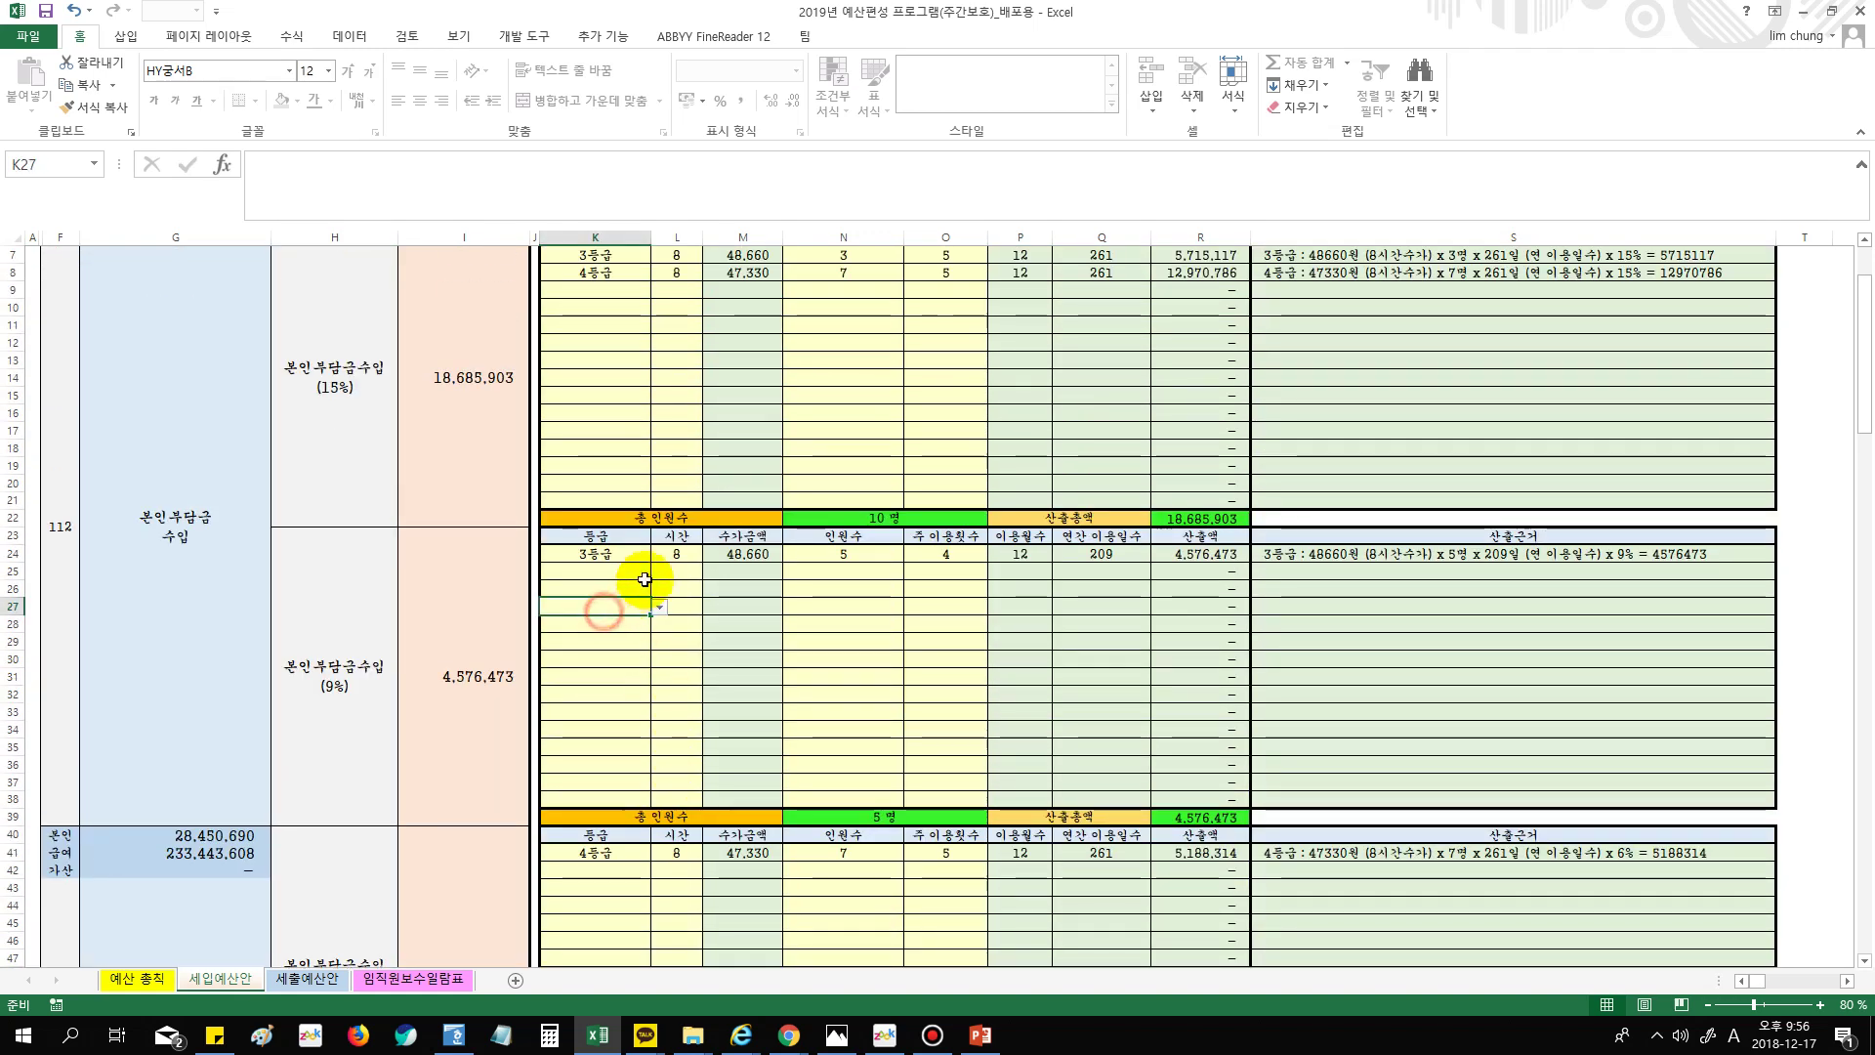
left_click(952, 572)
left_click(840, 560)
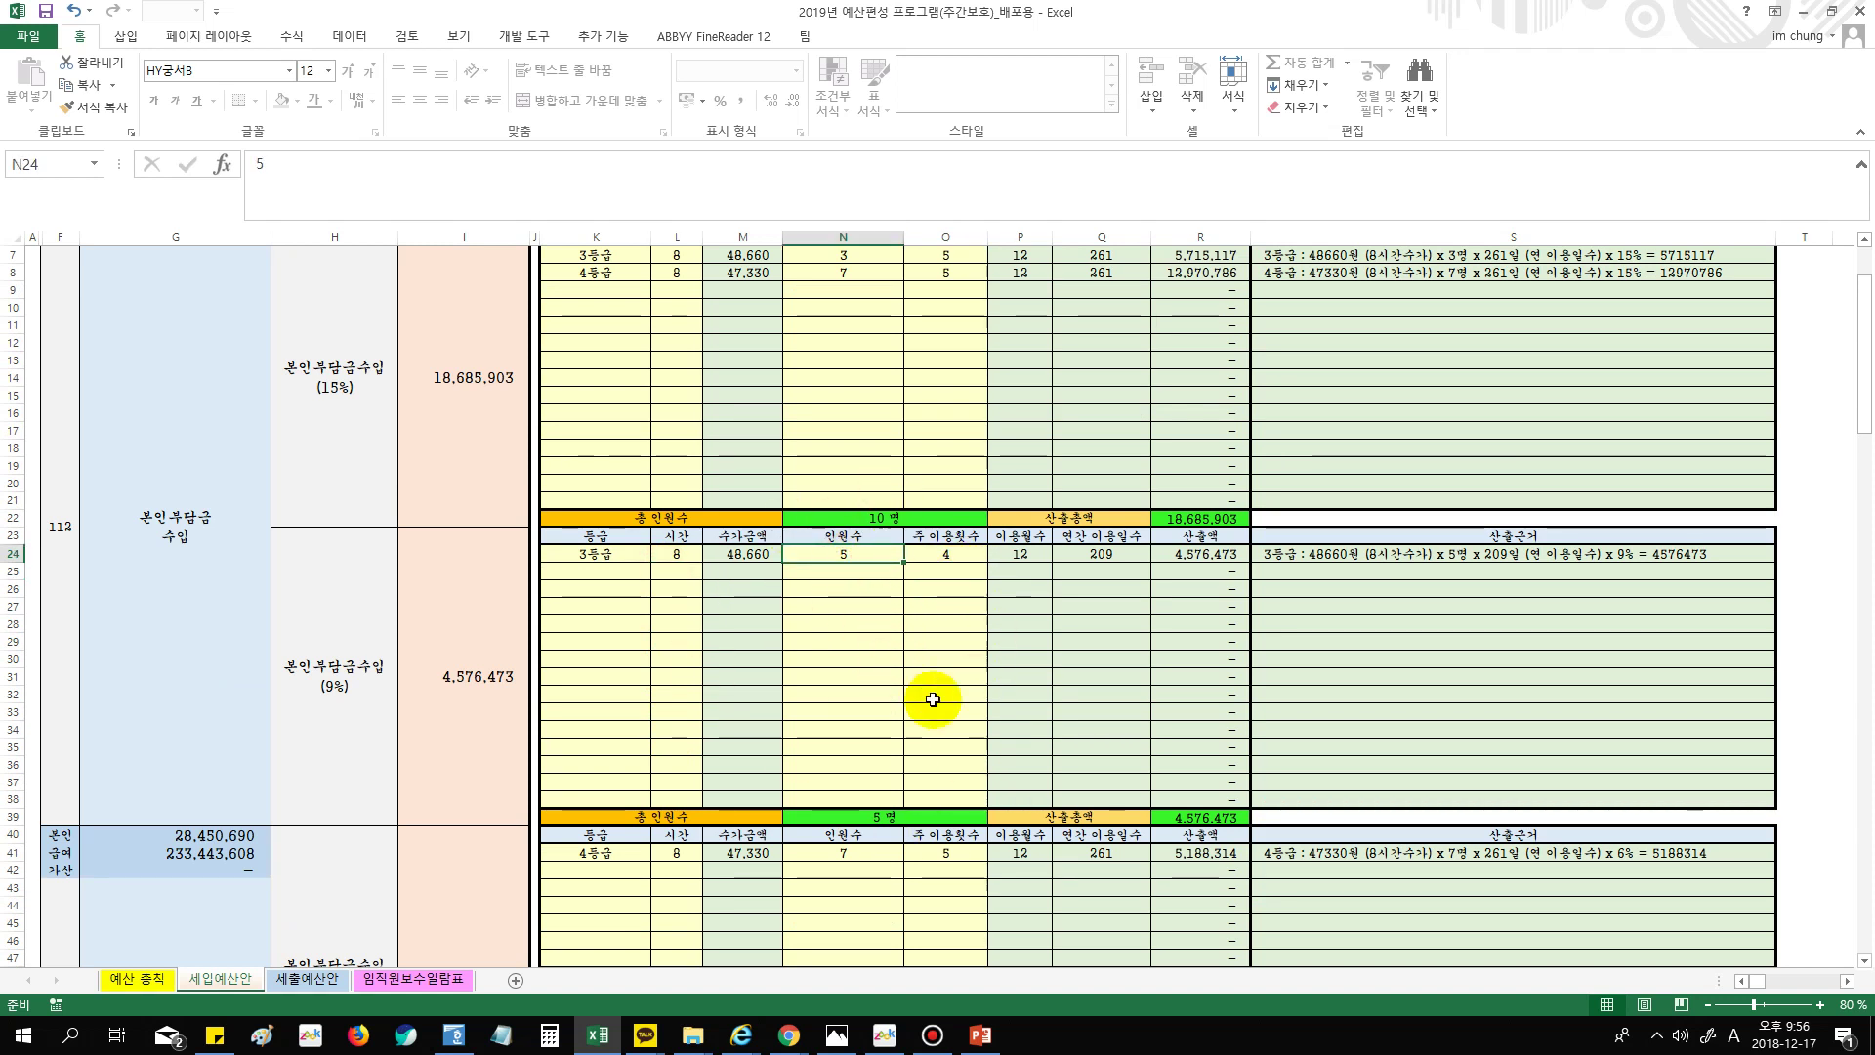
scroll(1133, 771, "down", 4)
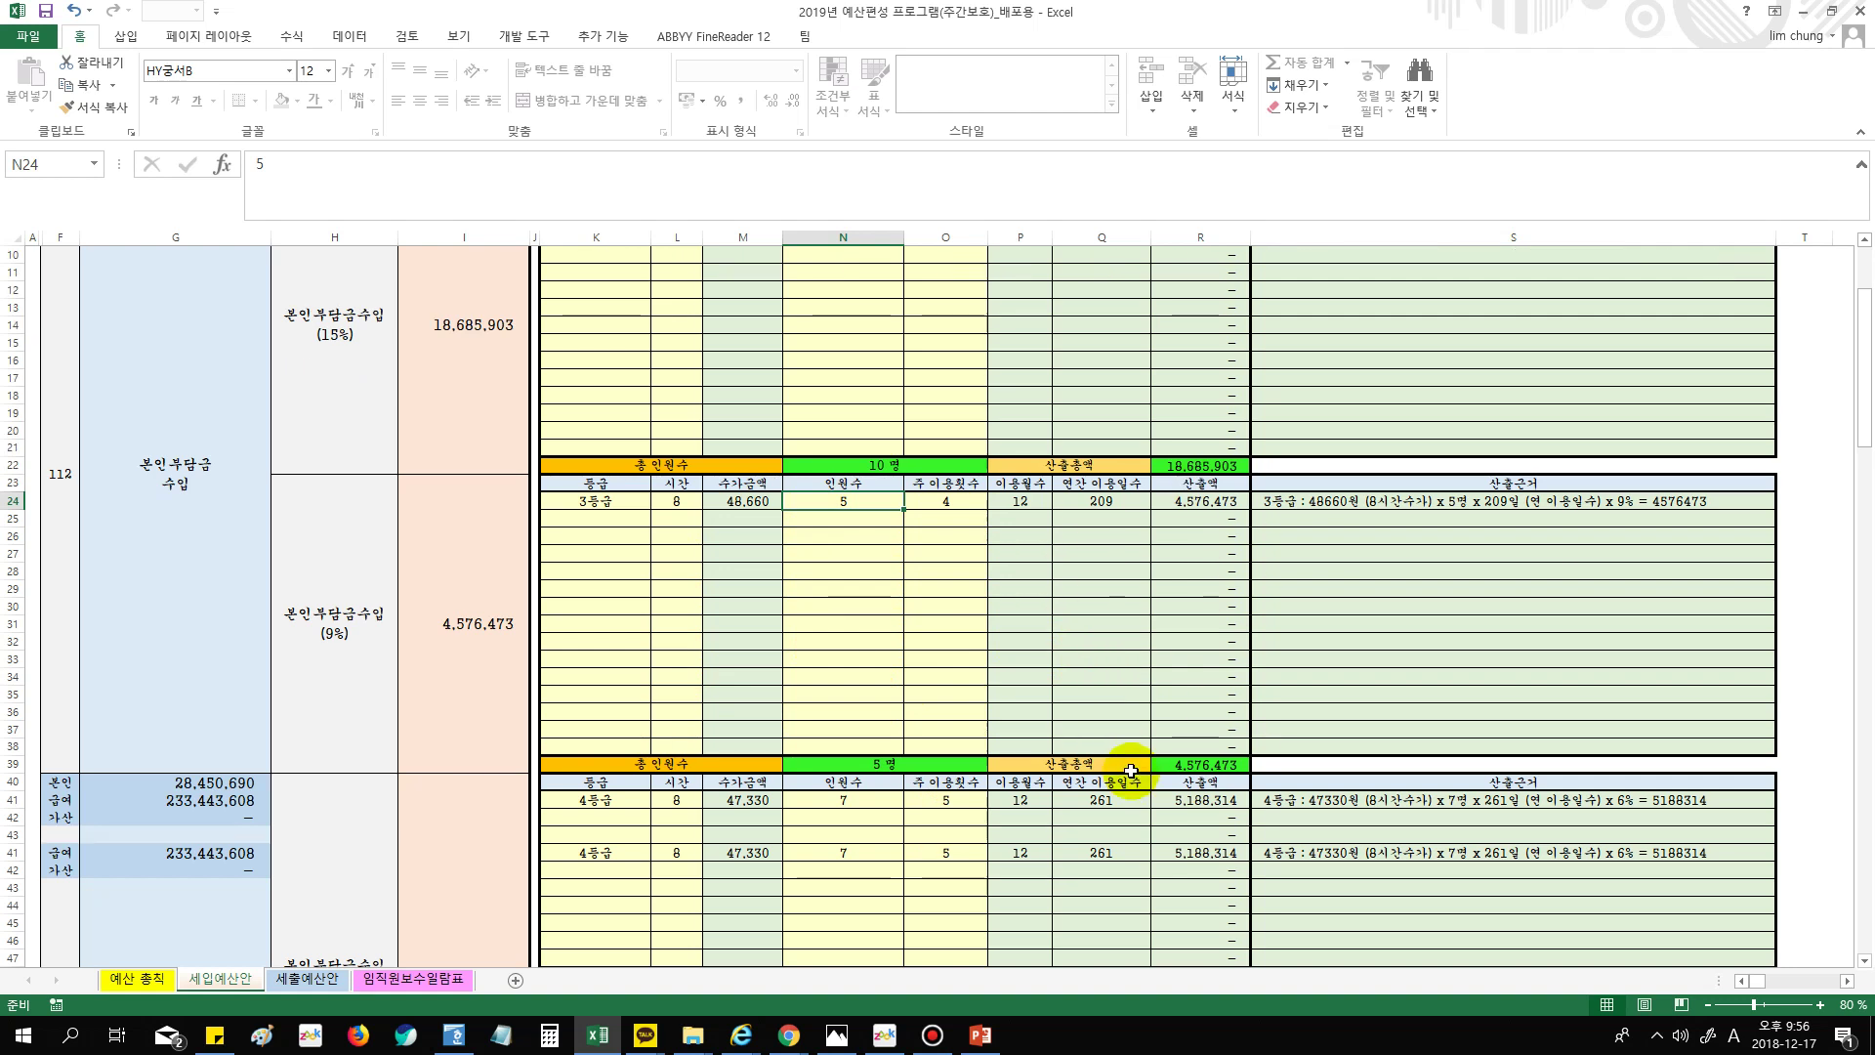
Compare the 9% and 6% 본인부담금수입 tables with the 3등급 and 4등급 rows of the 85% 장기요양급여수입 table
scroll(1130, 771, "down", 9)
scroll(376, 841, "up", 3)
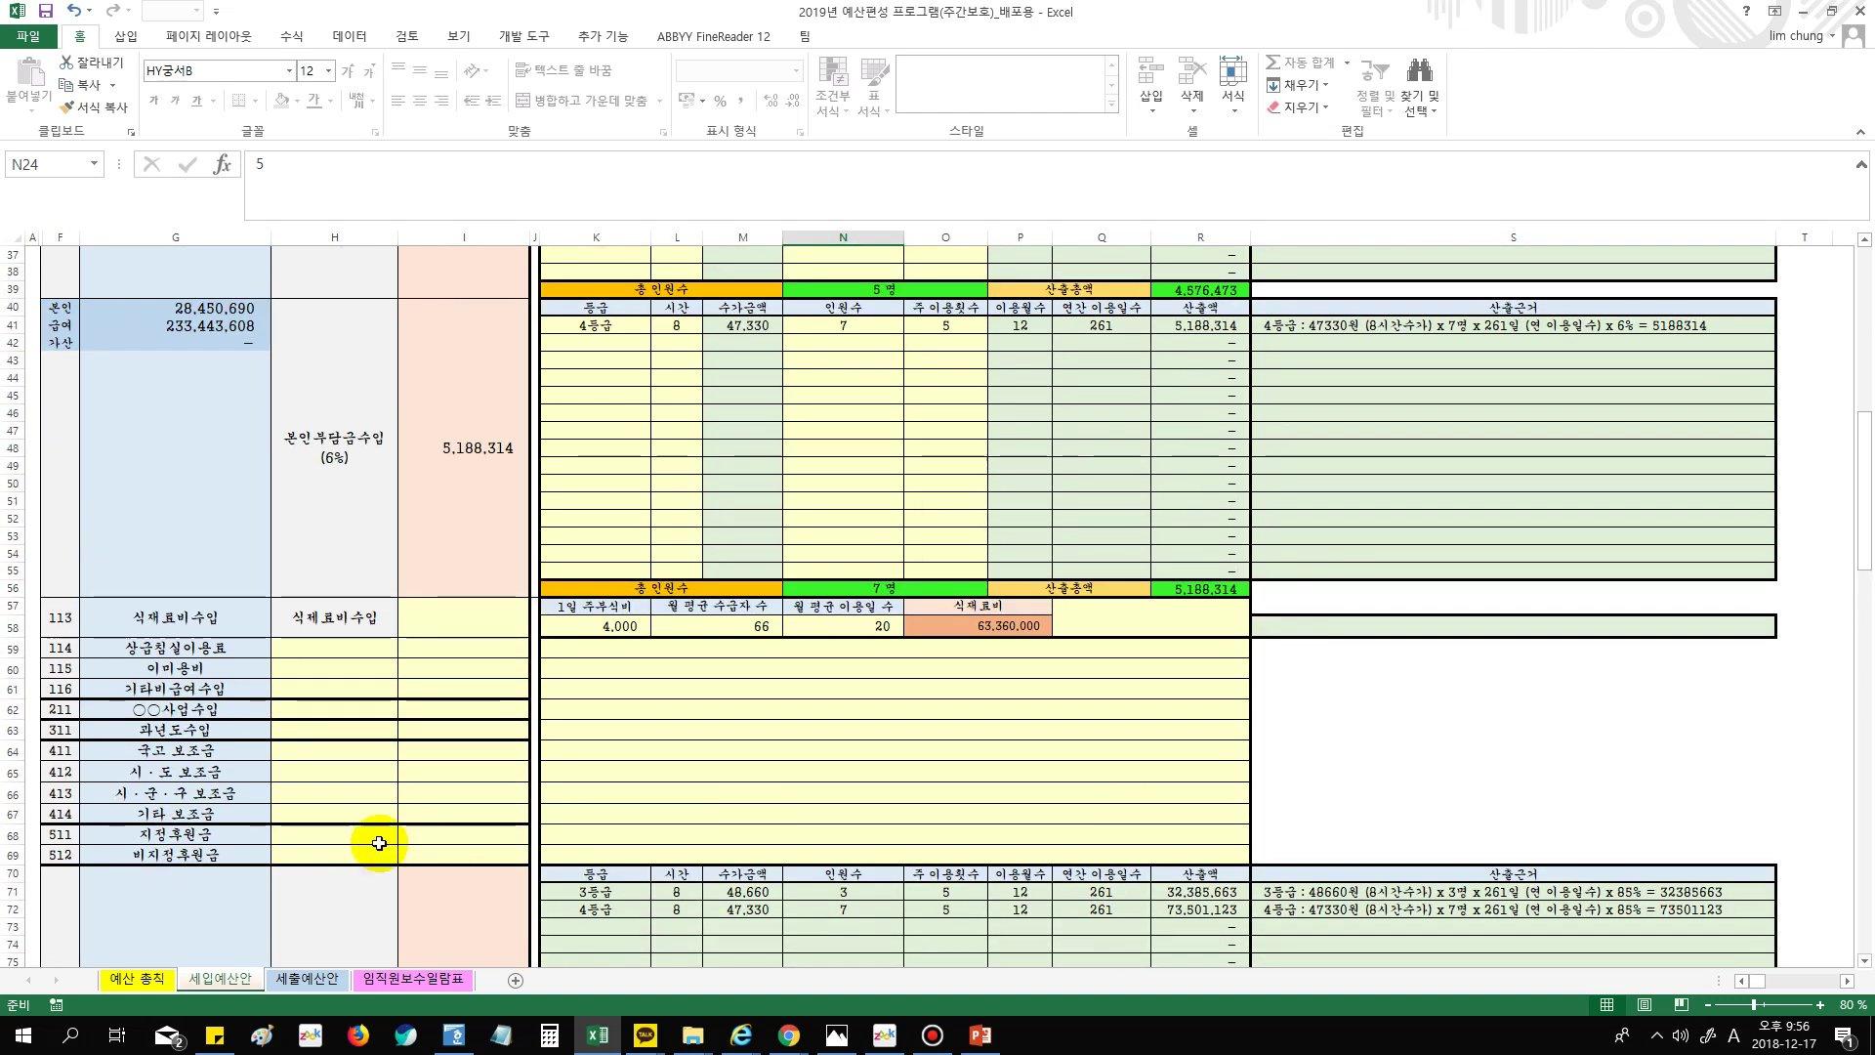
scroll(778, 753, "up", 9)
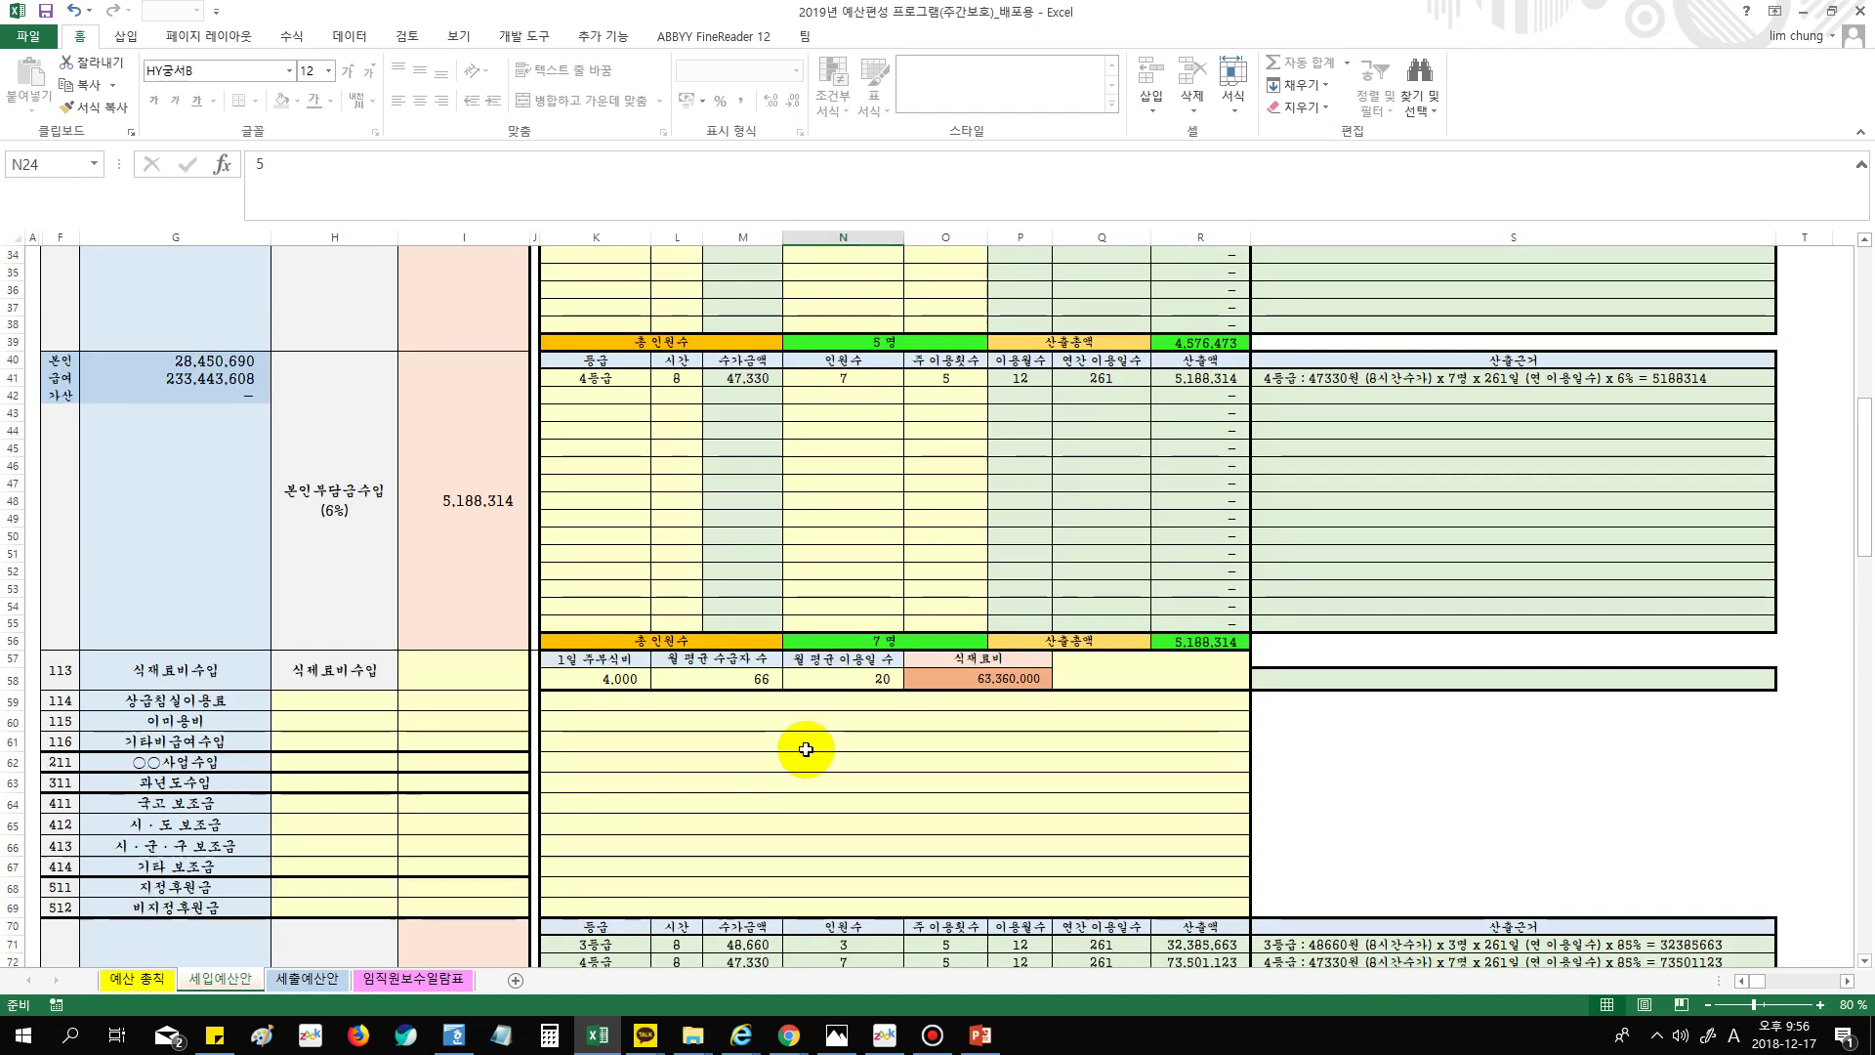
scroll(569, 473, "up", 3)
scroll(958, 752, "down", 10)
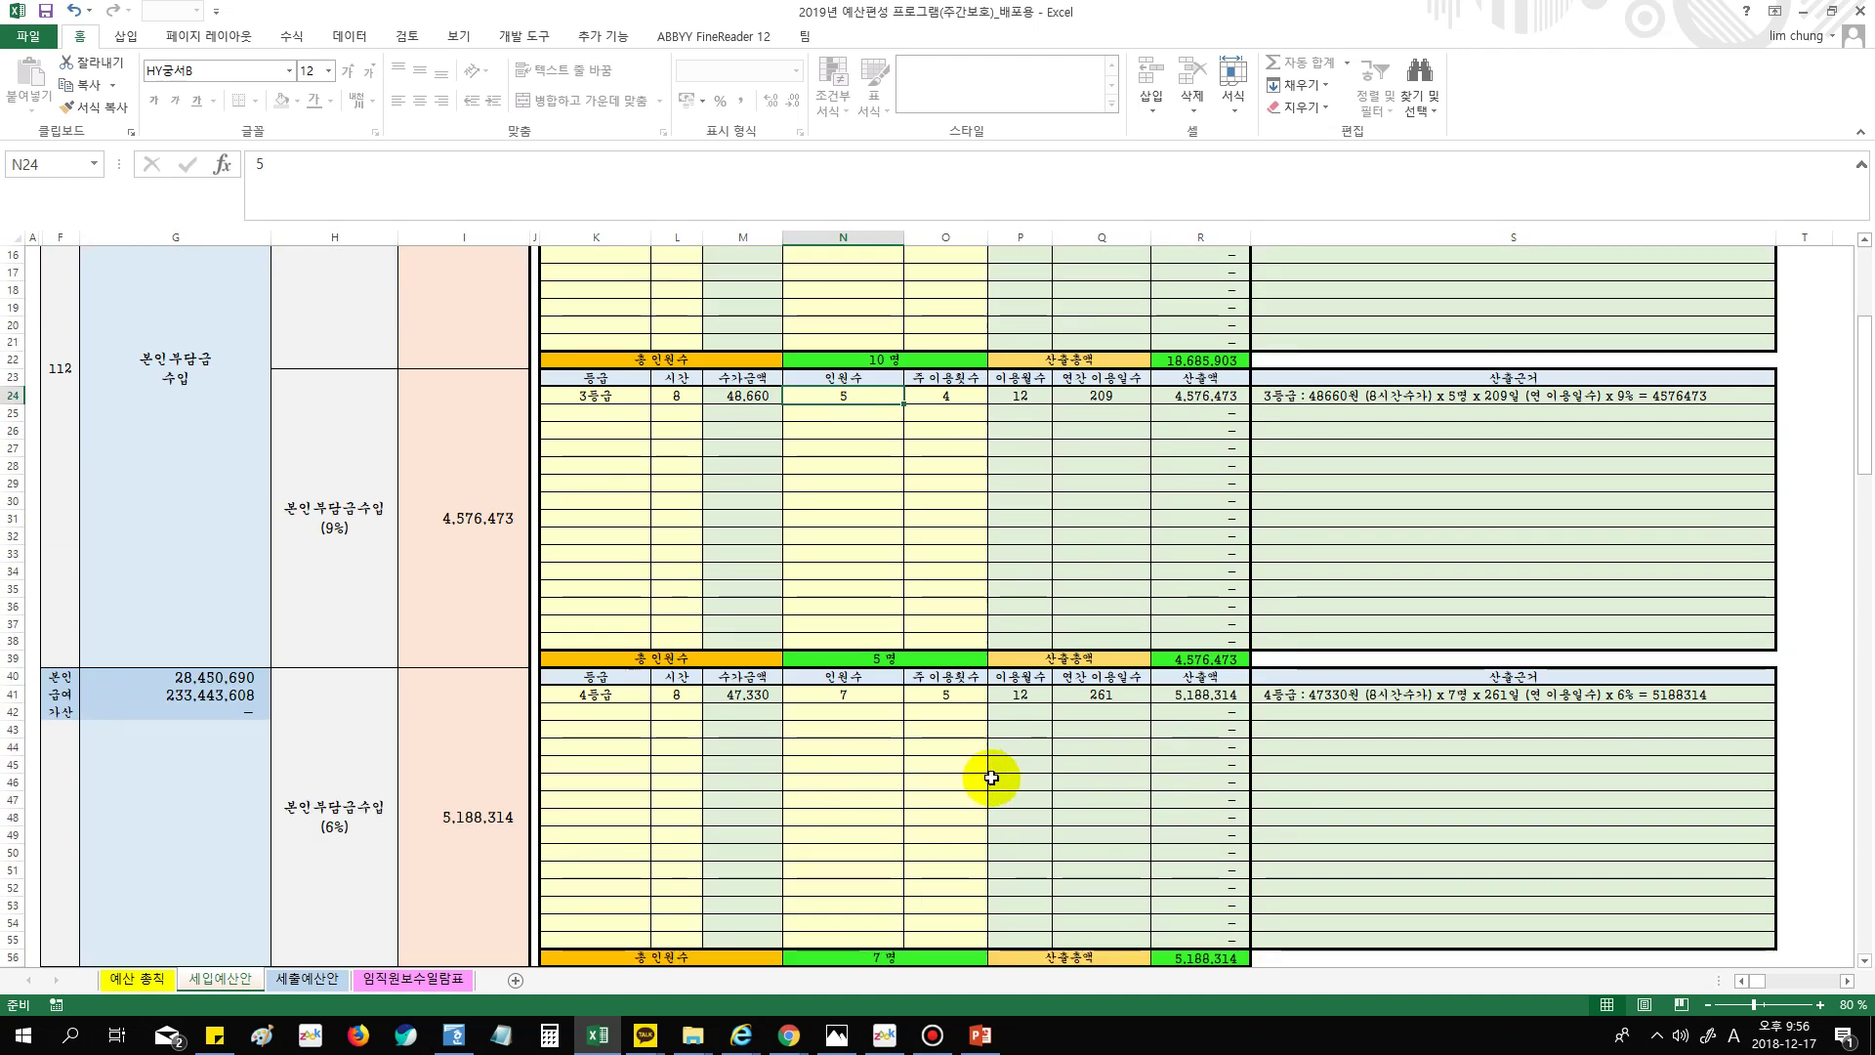
scroll(991, 778, "down", 8)
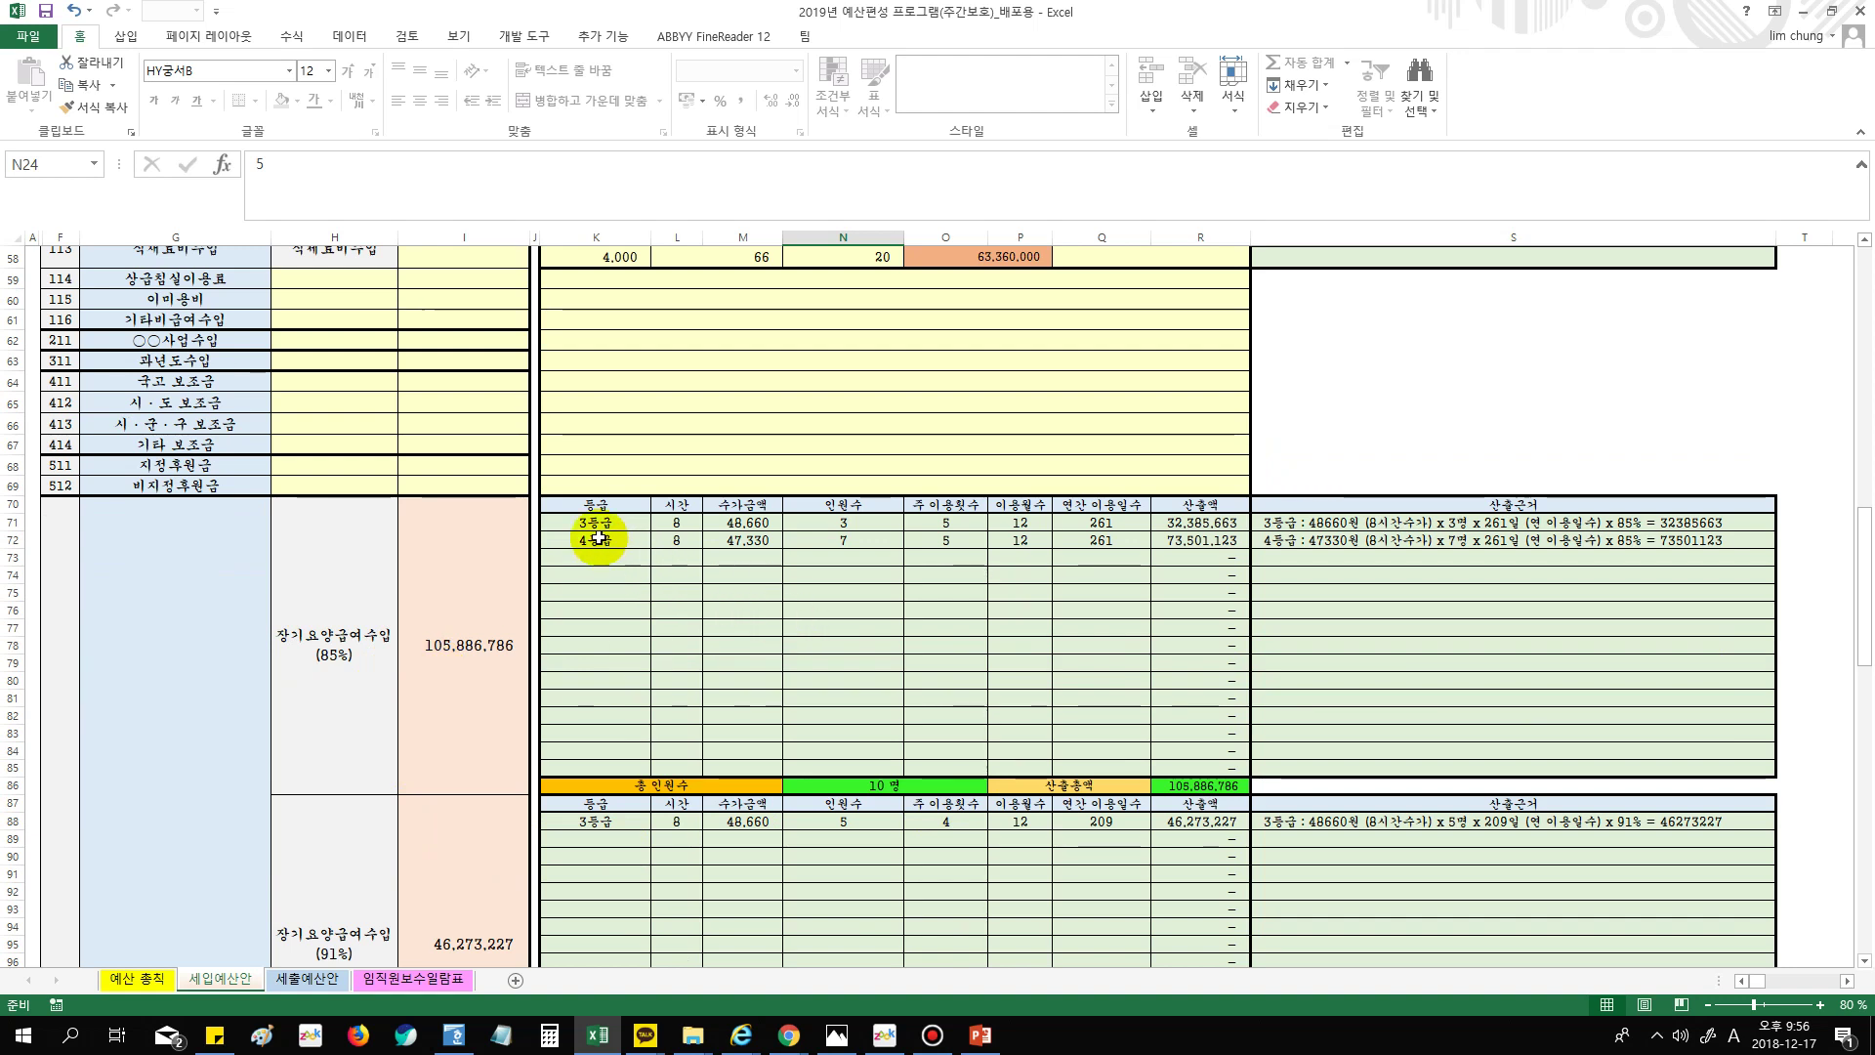
left_click_drag(591, 532, 1196, 529)
left_click(1087, 633)
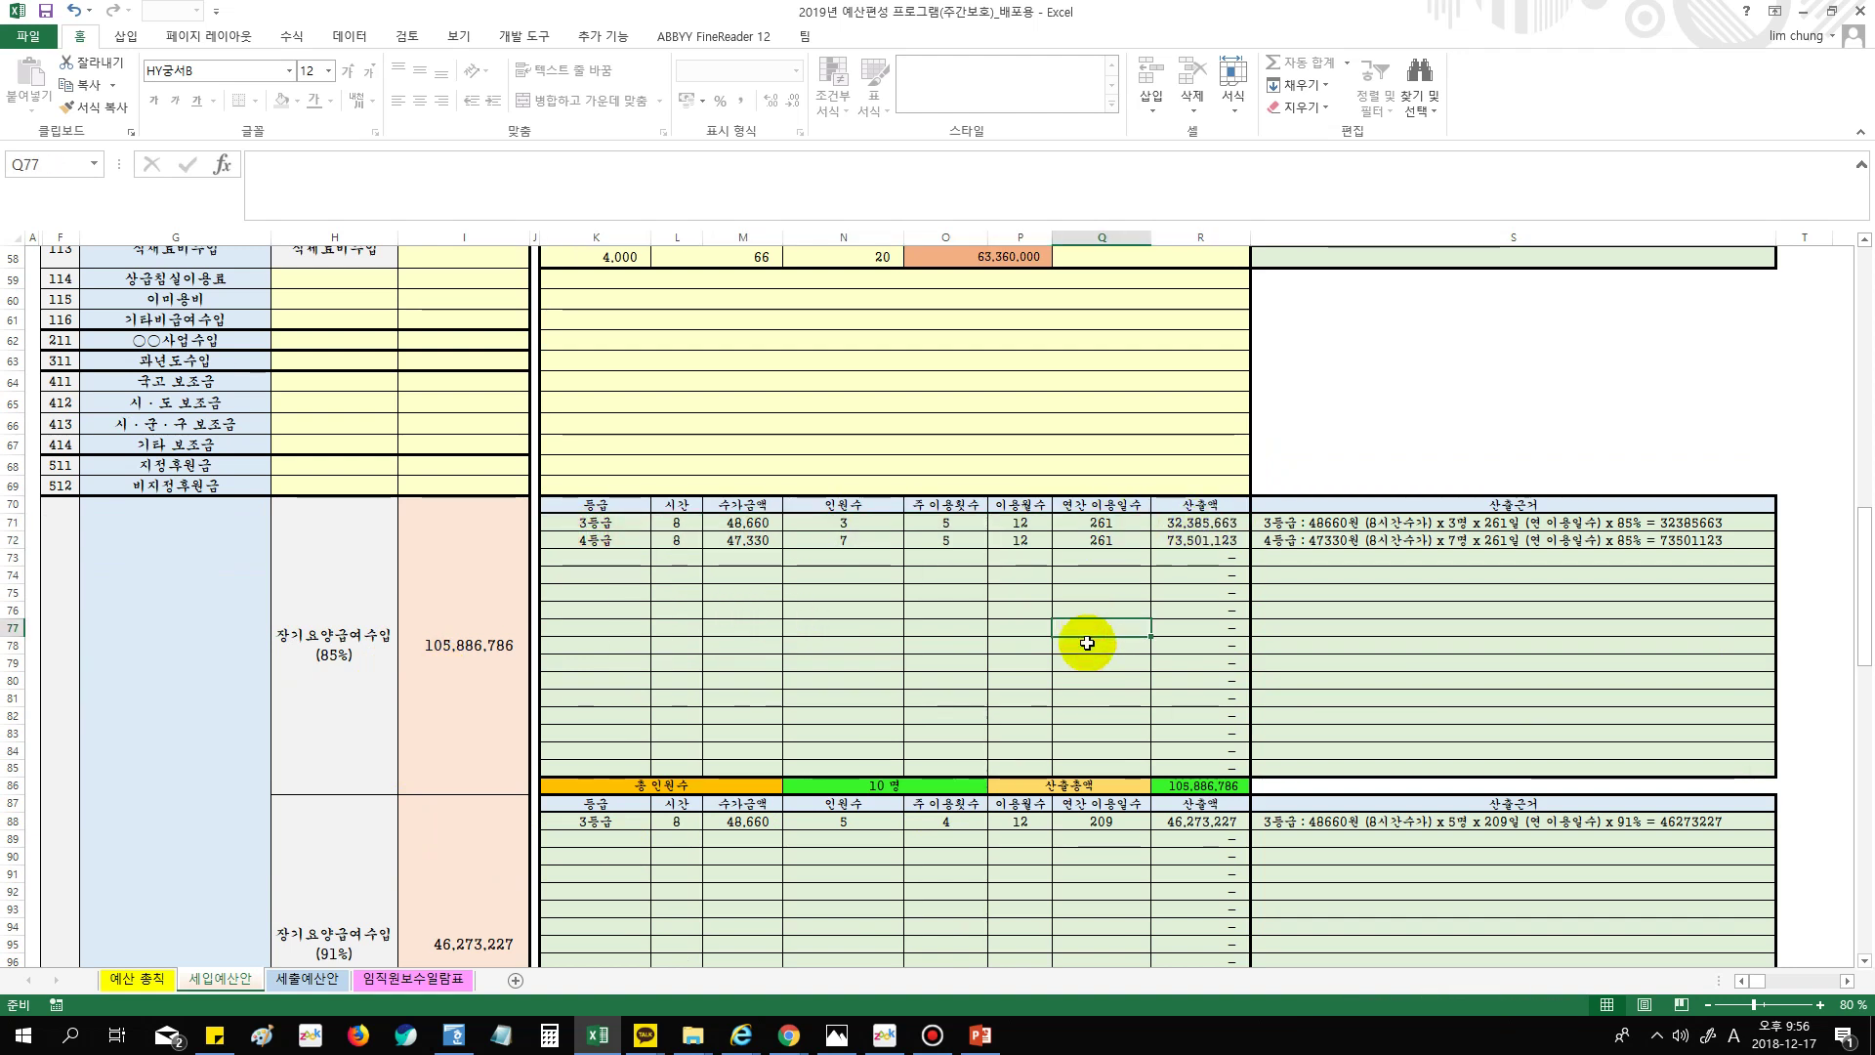
Review the 등급, 시간, 주 이용횟수 and 인원수 entries in the two filled rows of the 15% 본인부담금수입 table
scroll(1087, 643, "up", 19)
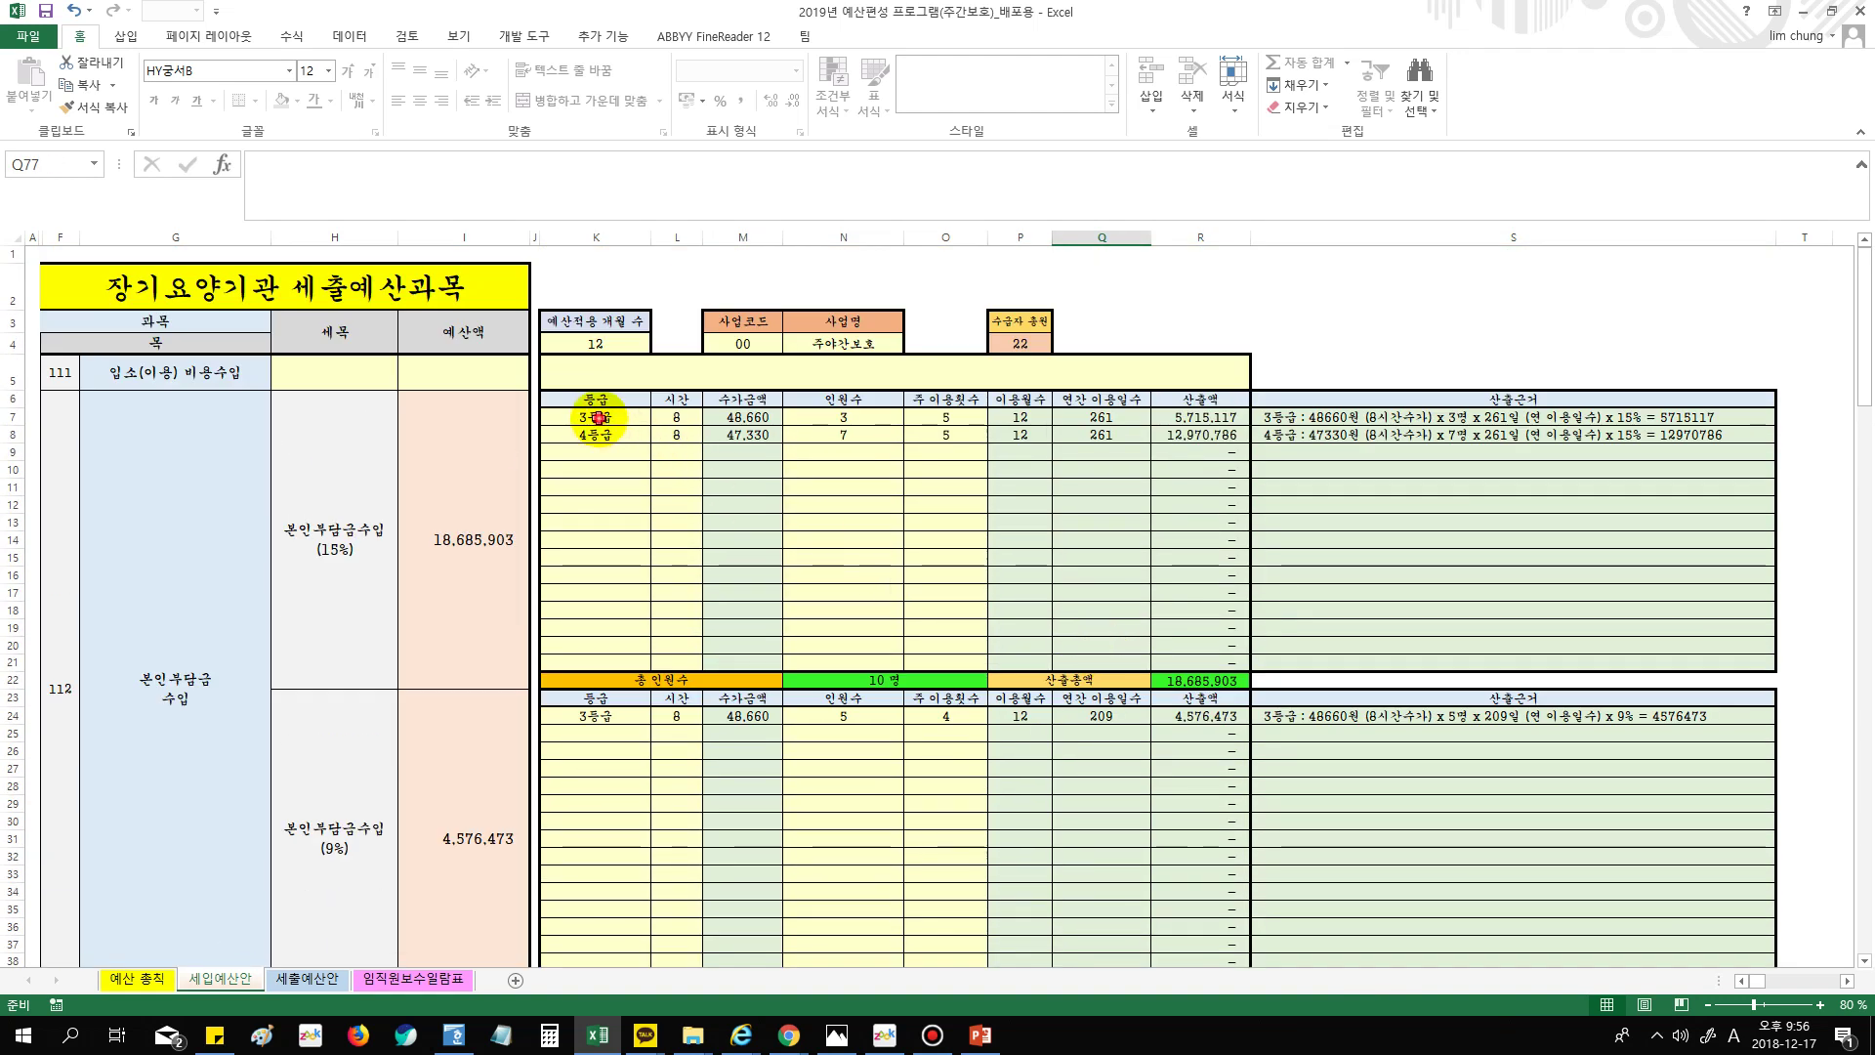
left_click(597, 417)
left_click(688, 422)
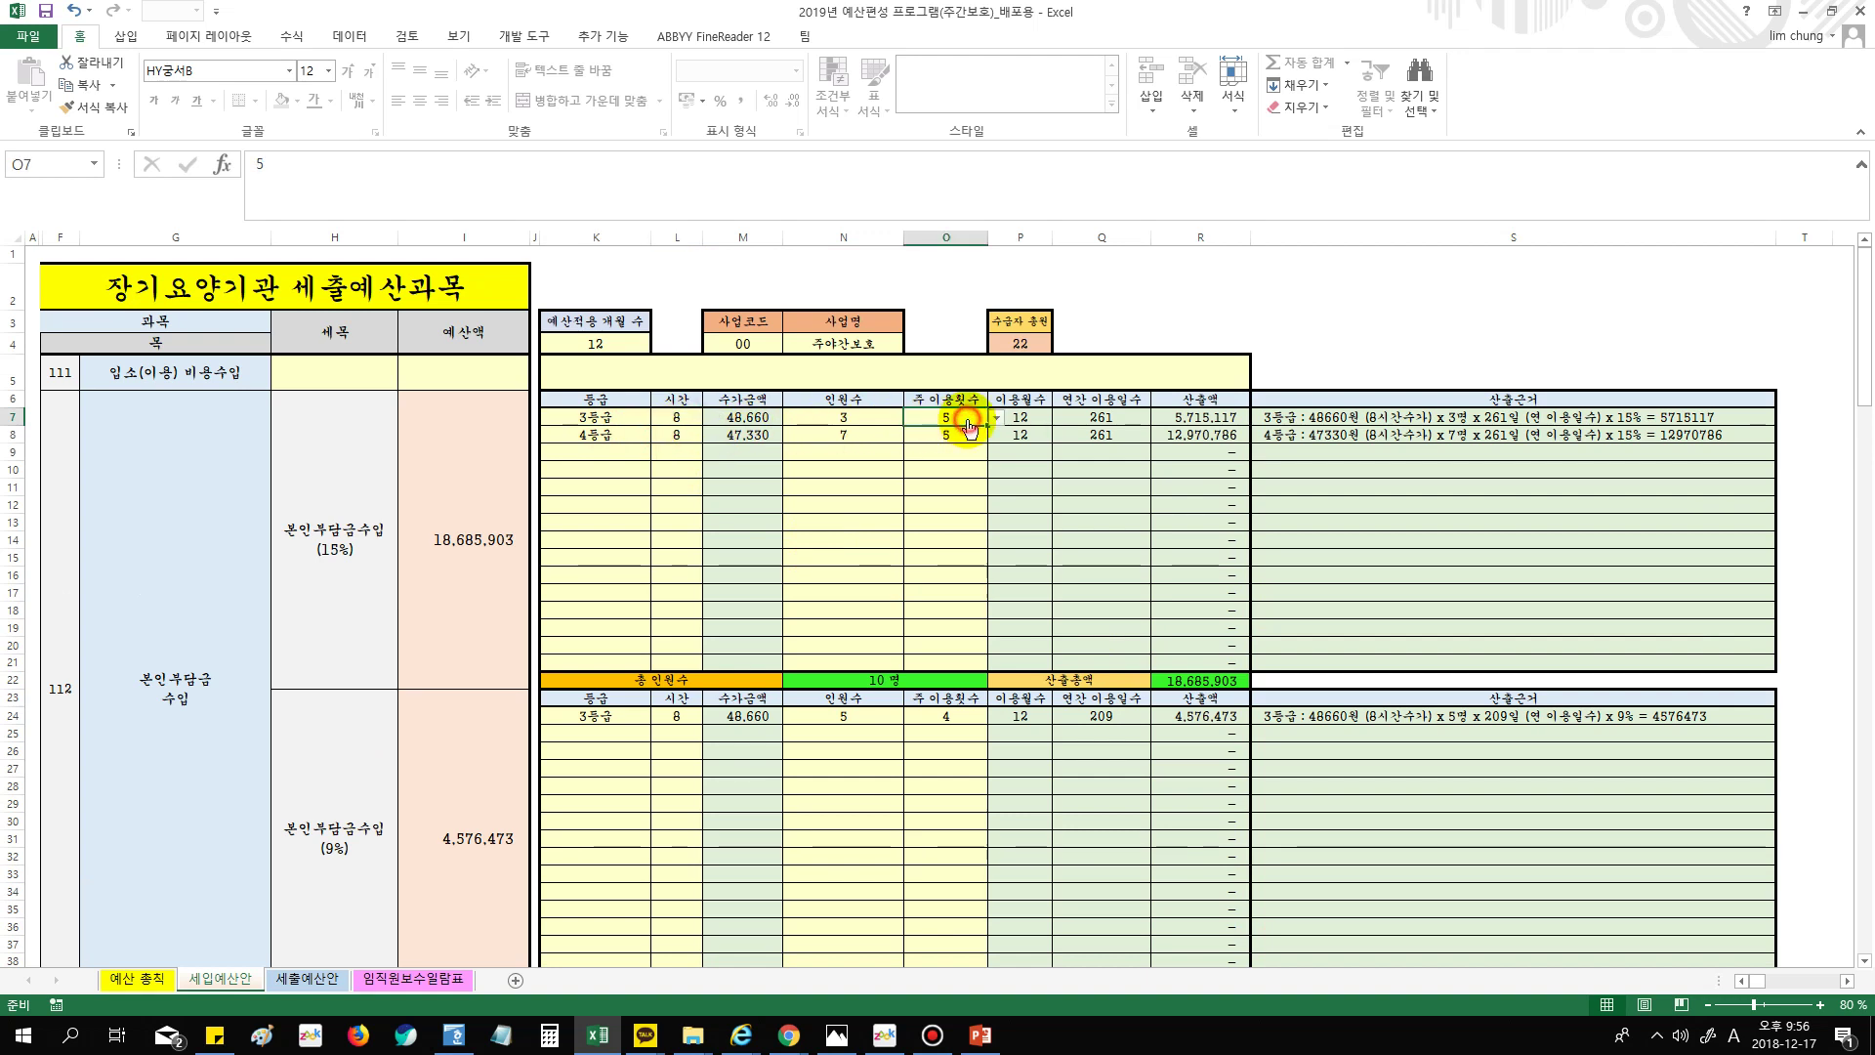
left_click(860, 418)
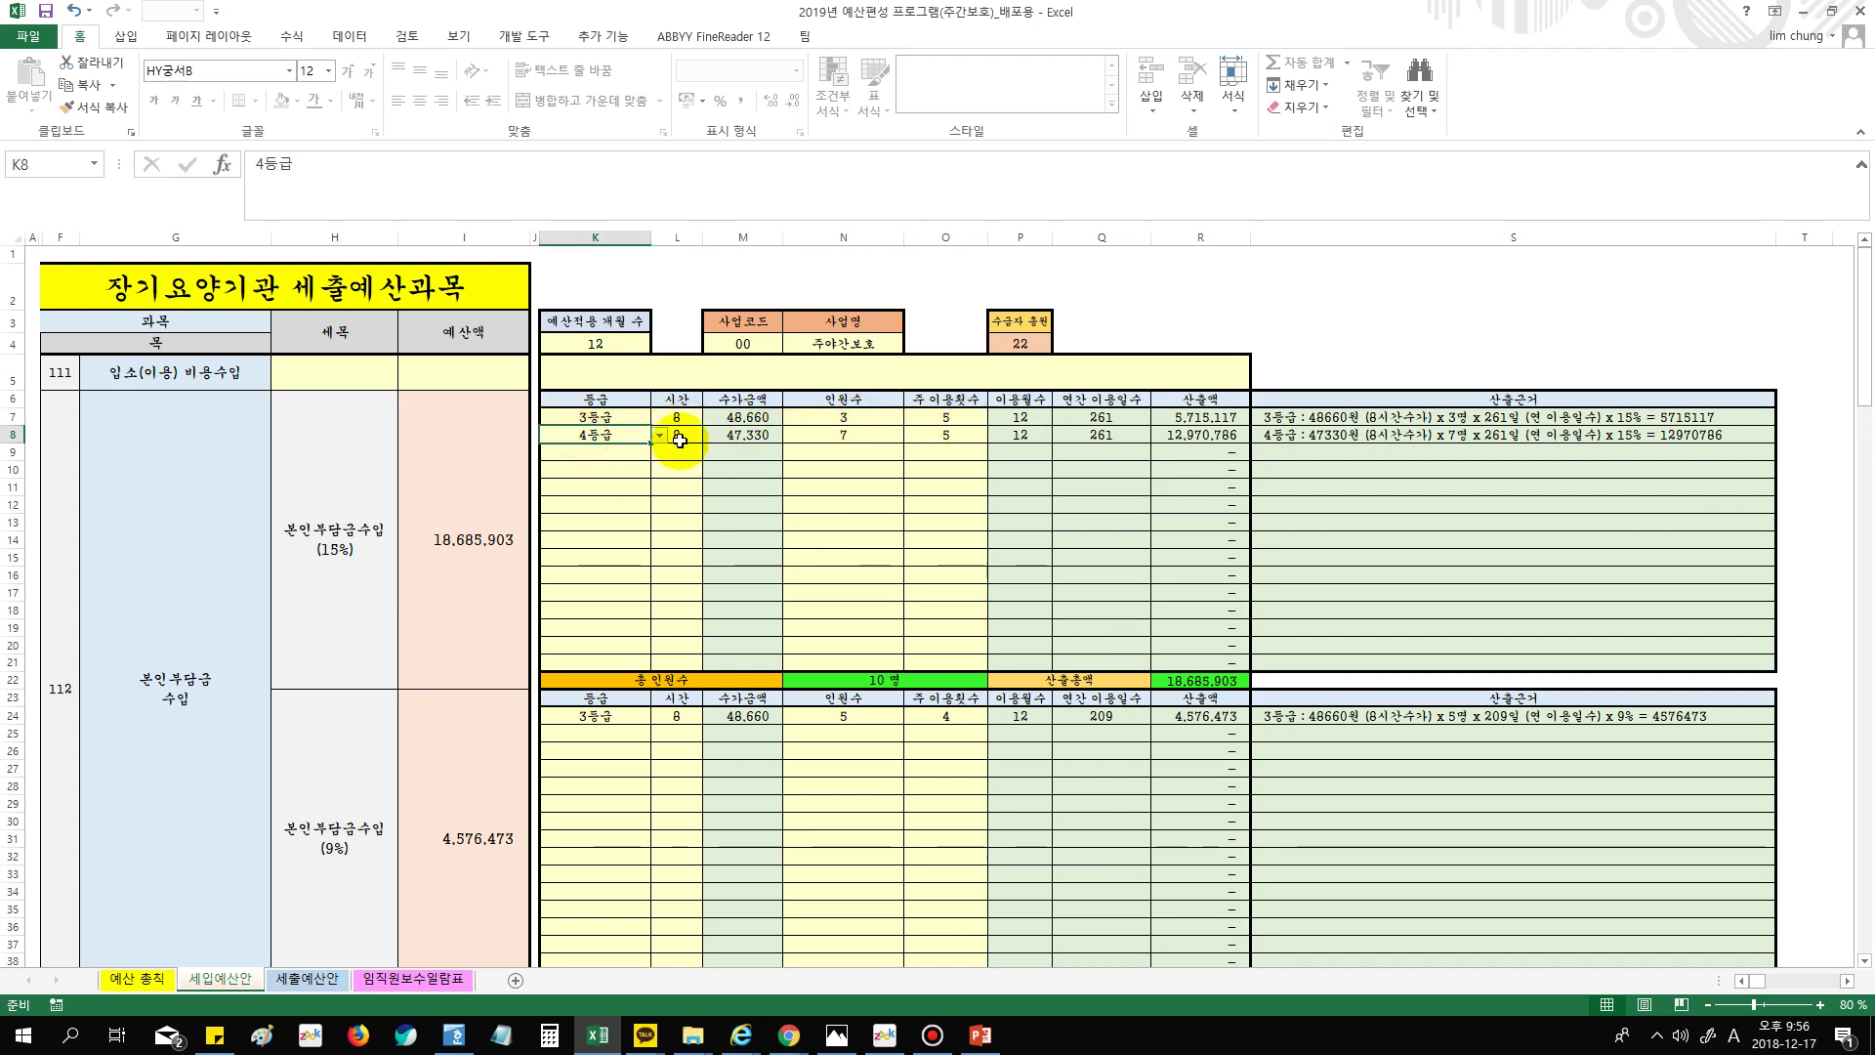
left_click(947, 436)
left_click(868, 441)
scroll(1059, 780, "down", 13)
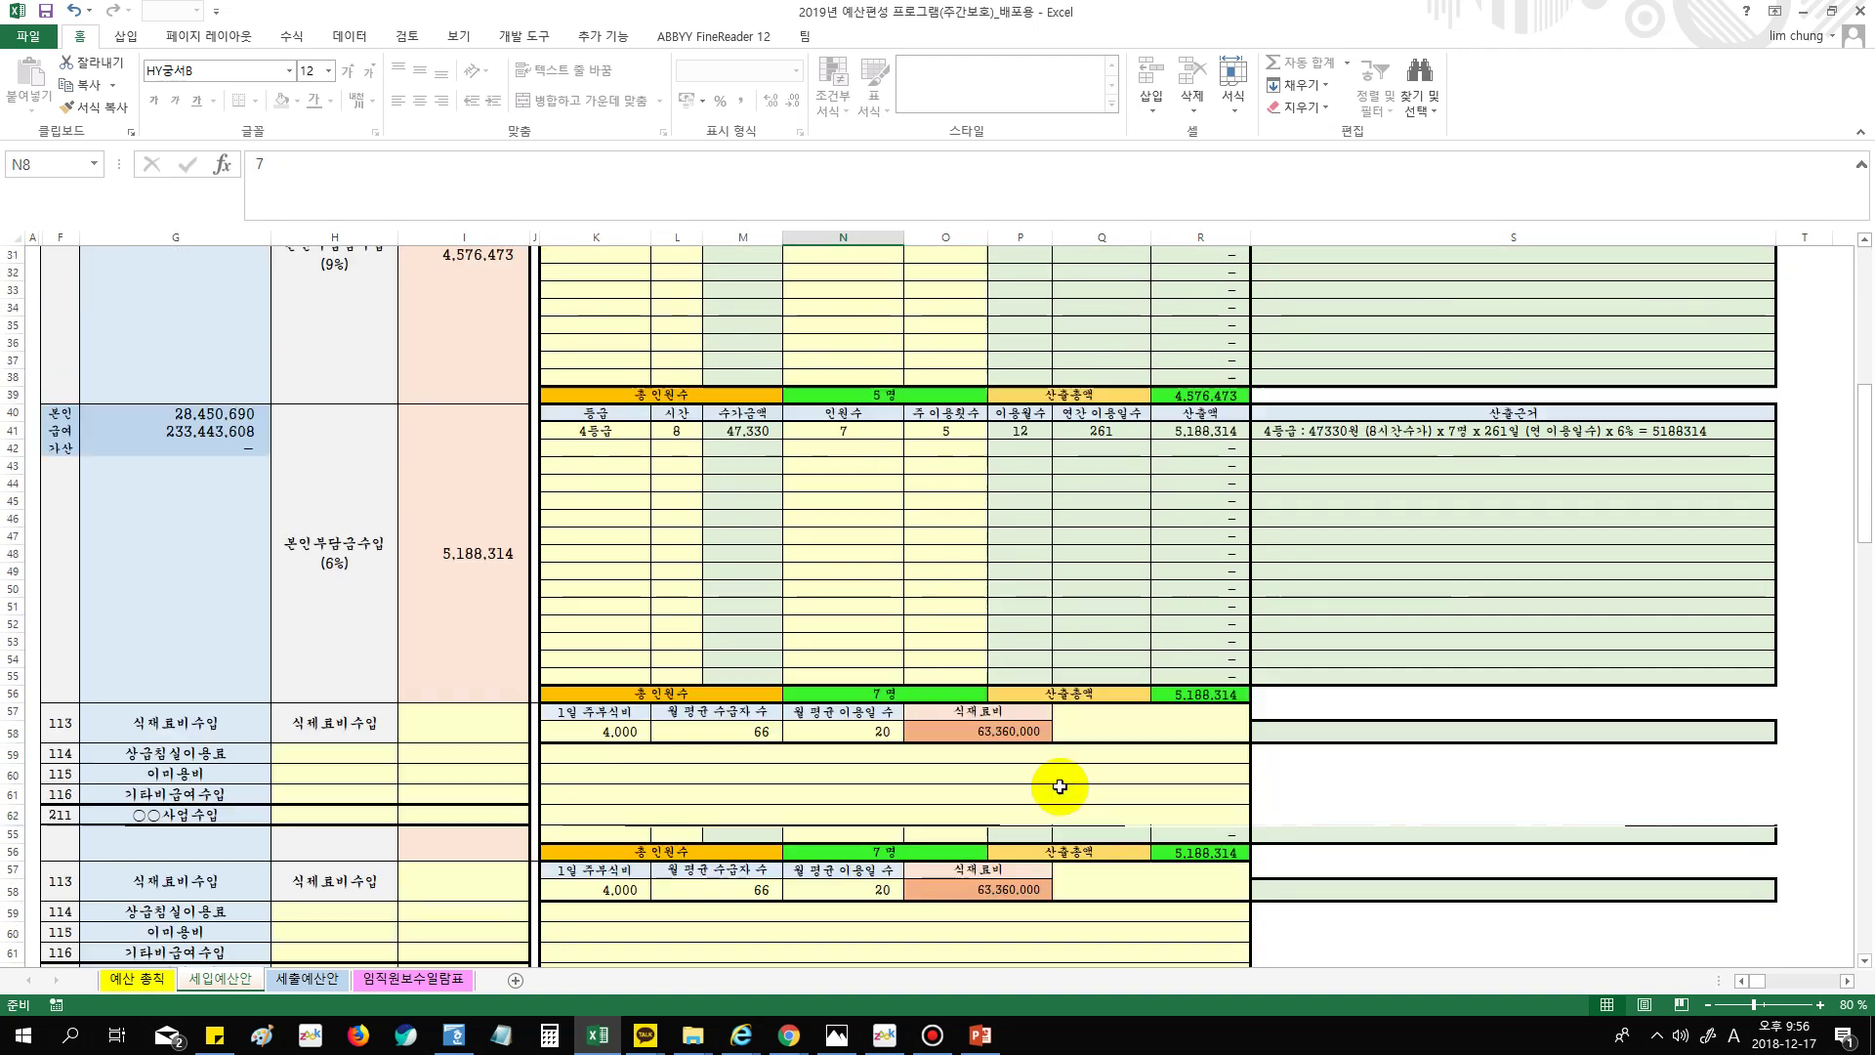
scroll(1059, 780, "up", 13)
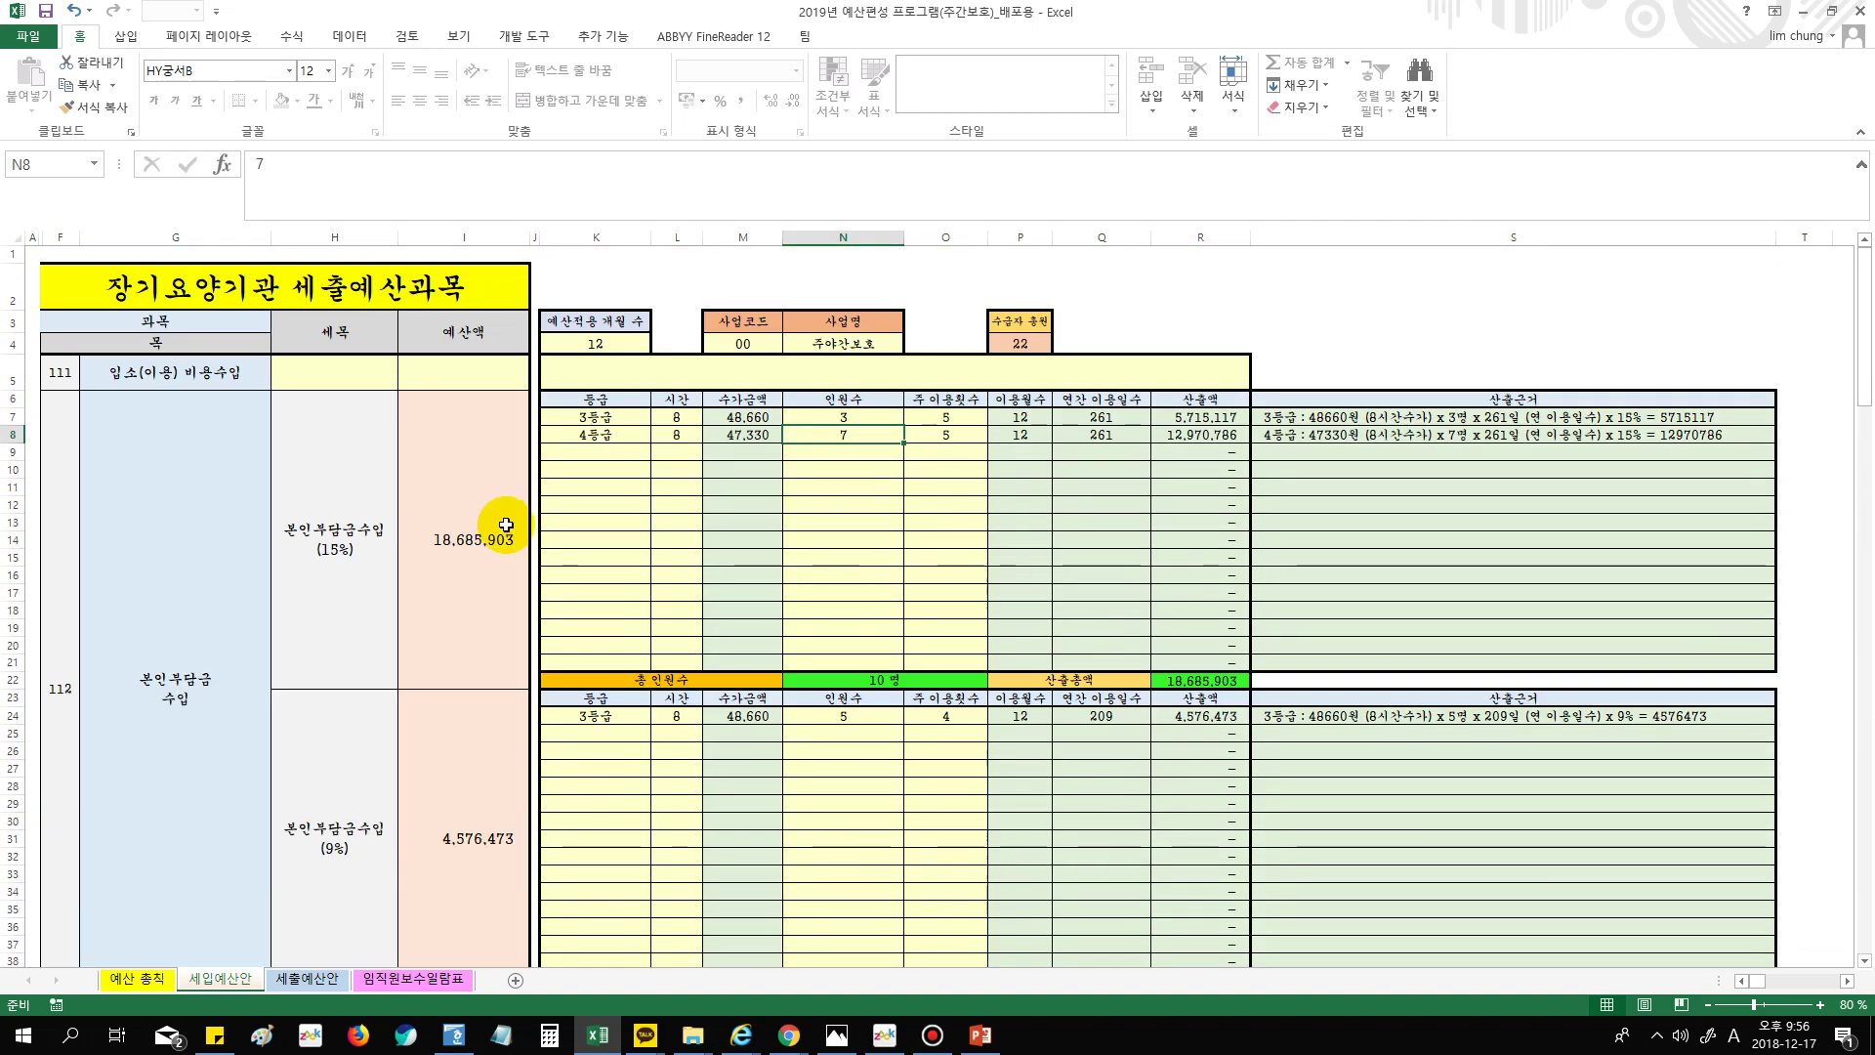
Check the 등급, 시간, 인원수 and 주 이용횟수 cells in both filled rows of the 85% 장기요양급여수입 table
scroll(586, 683, "down", 20)
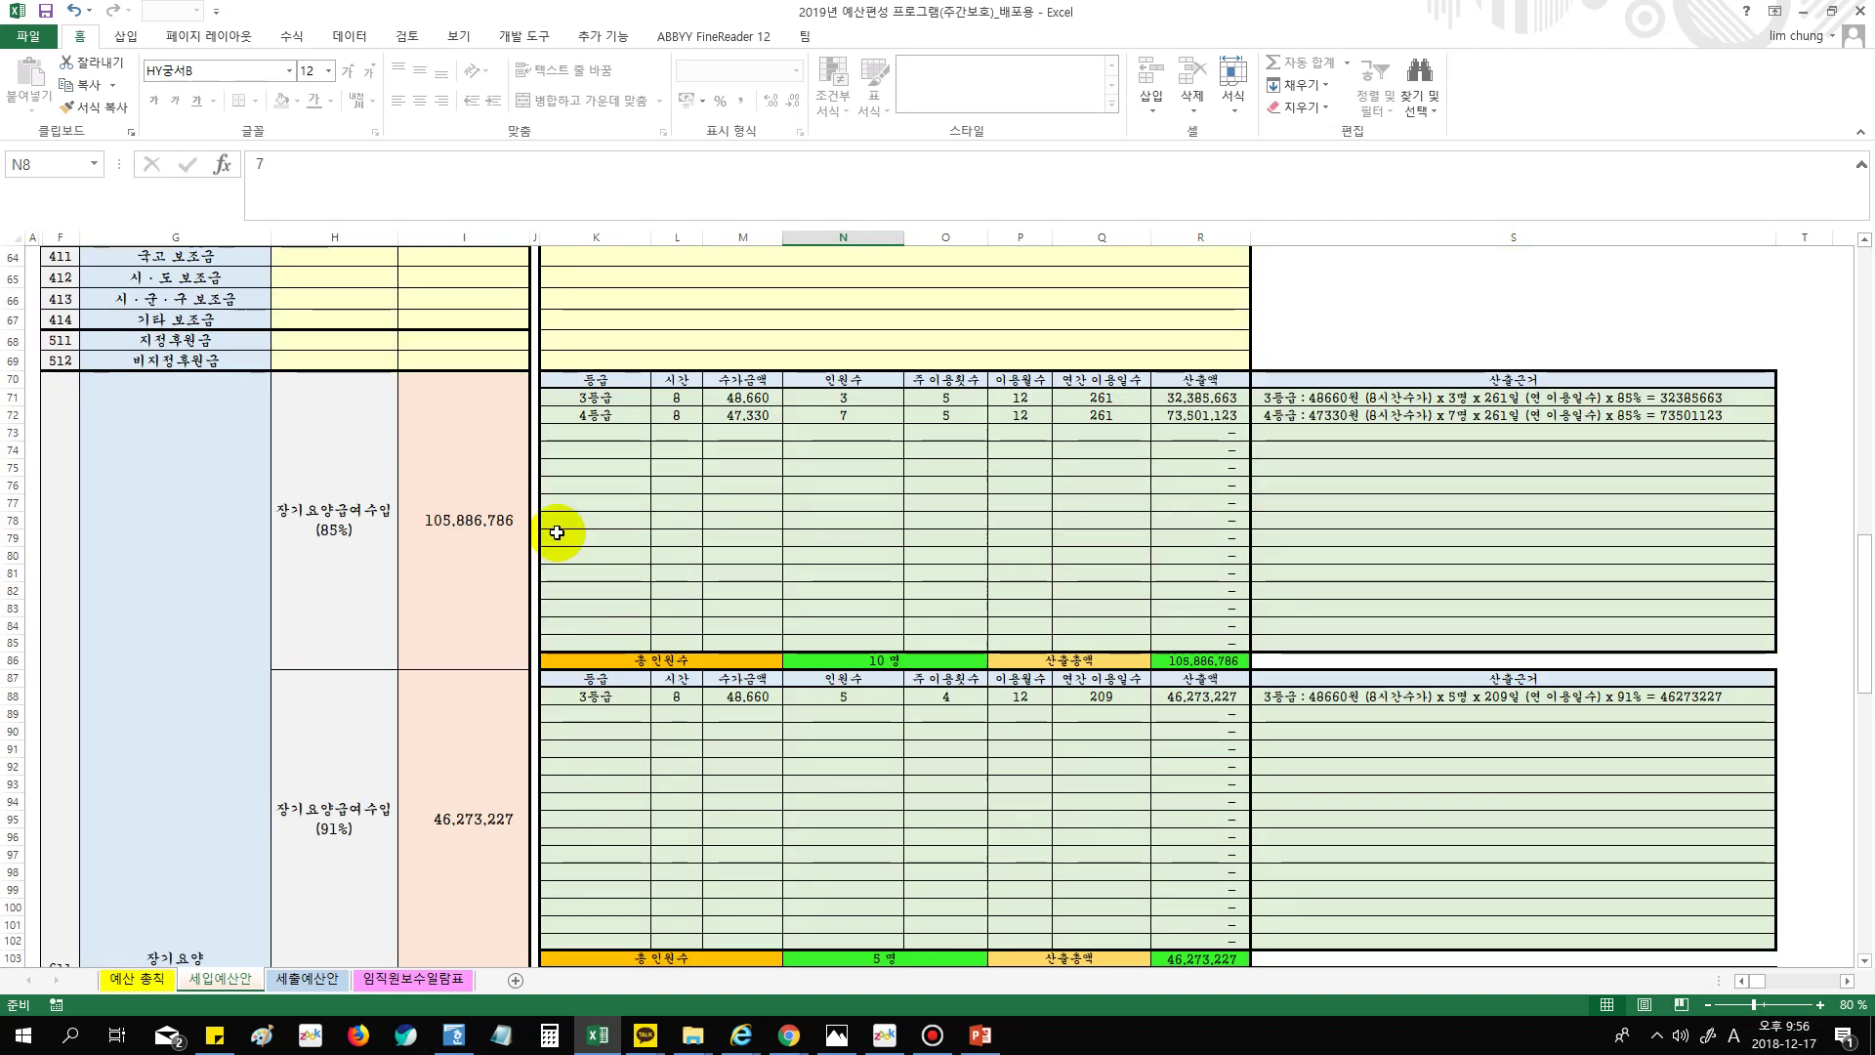
left_click(605, 398)
left_click(674, 398)
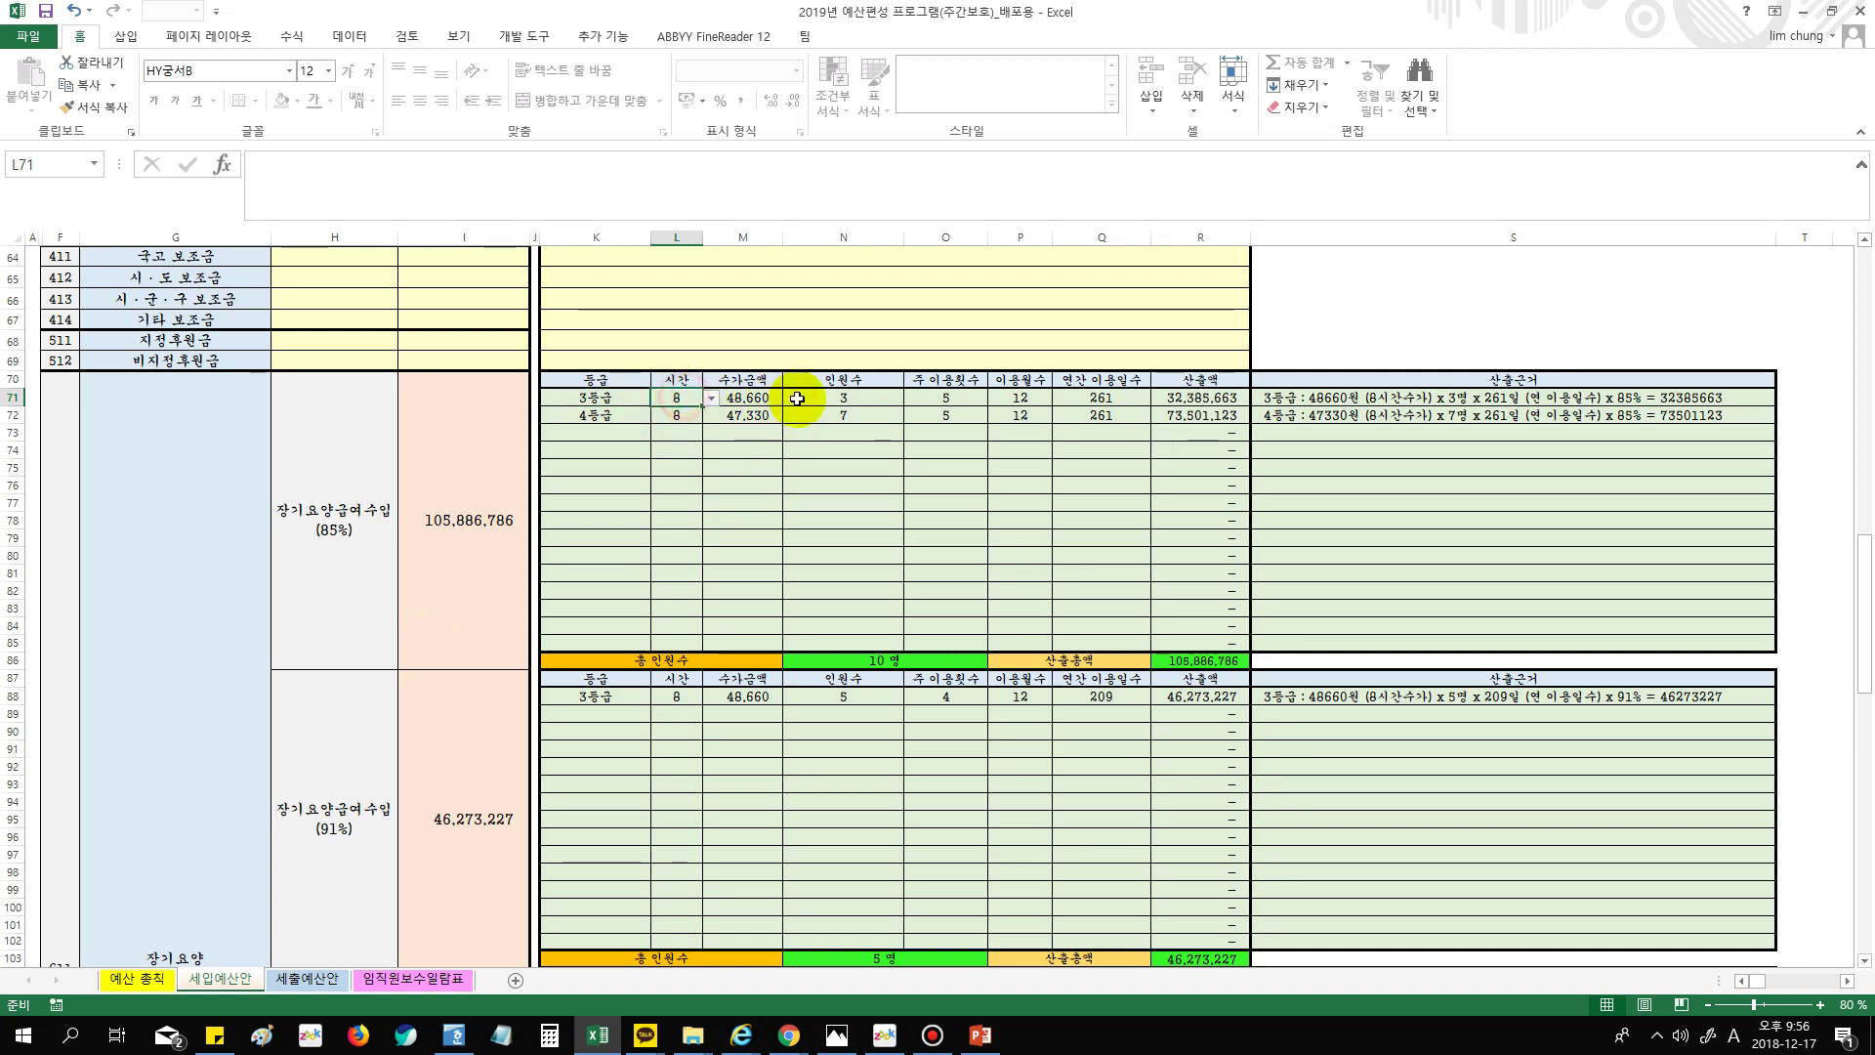
left_click(945, 399)
left_click(852, 399)
left_click(613, 416)
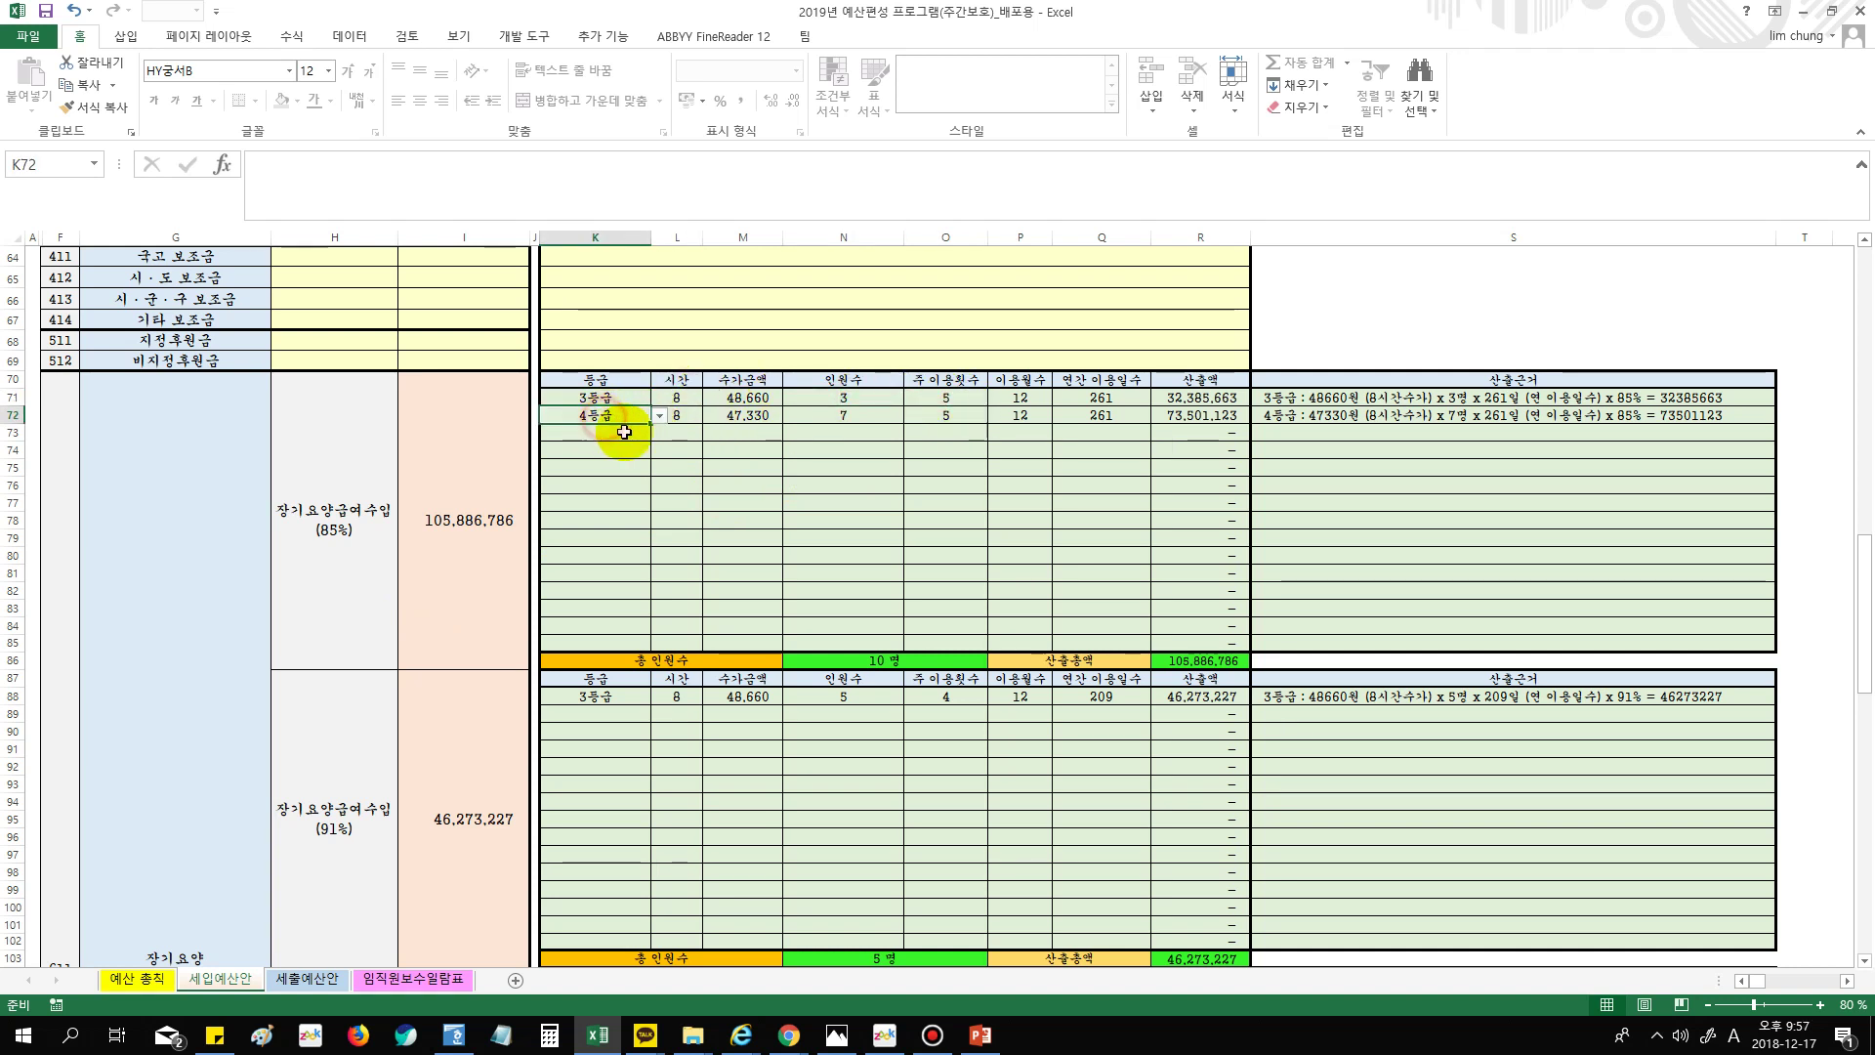
left_click(676, 416)
left_click(846, 418)
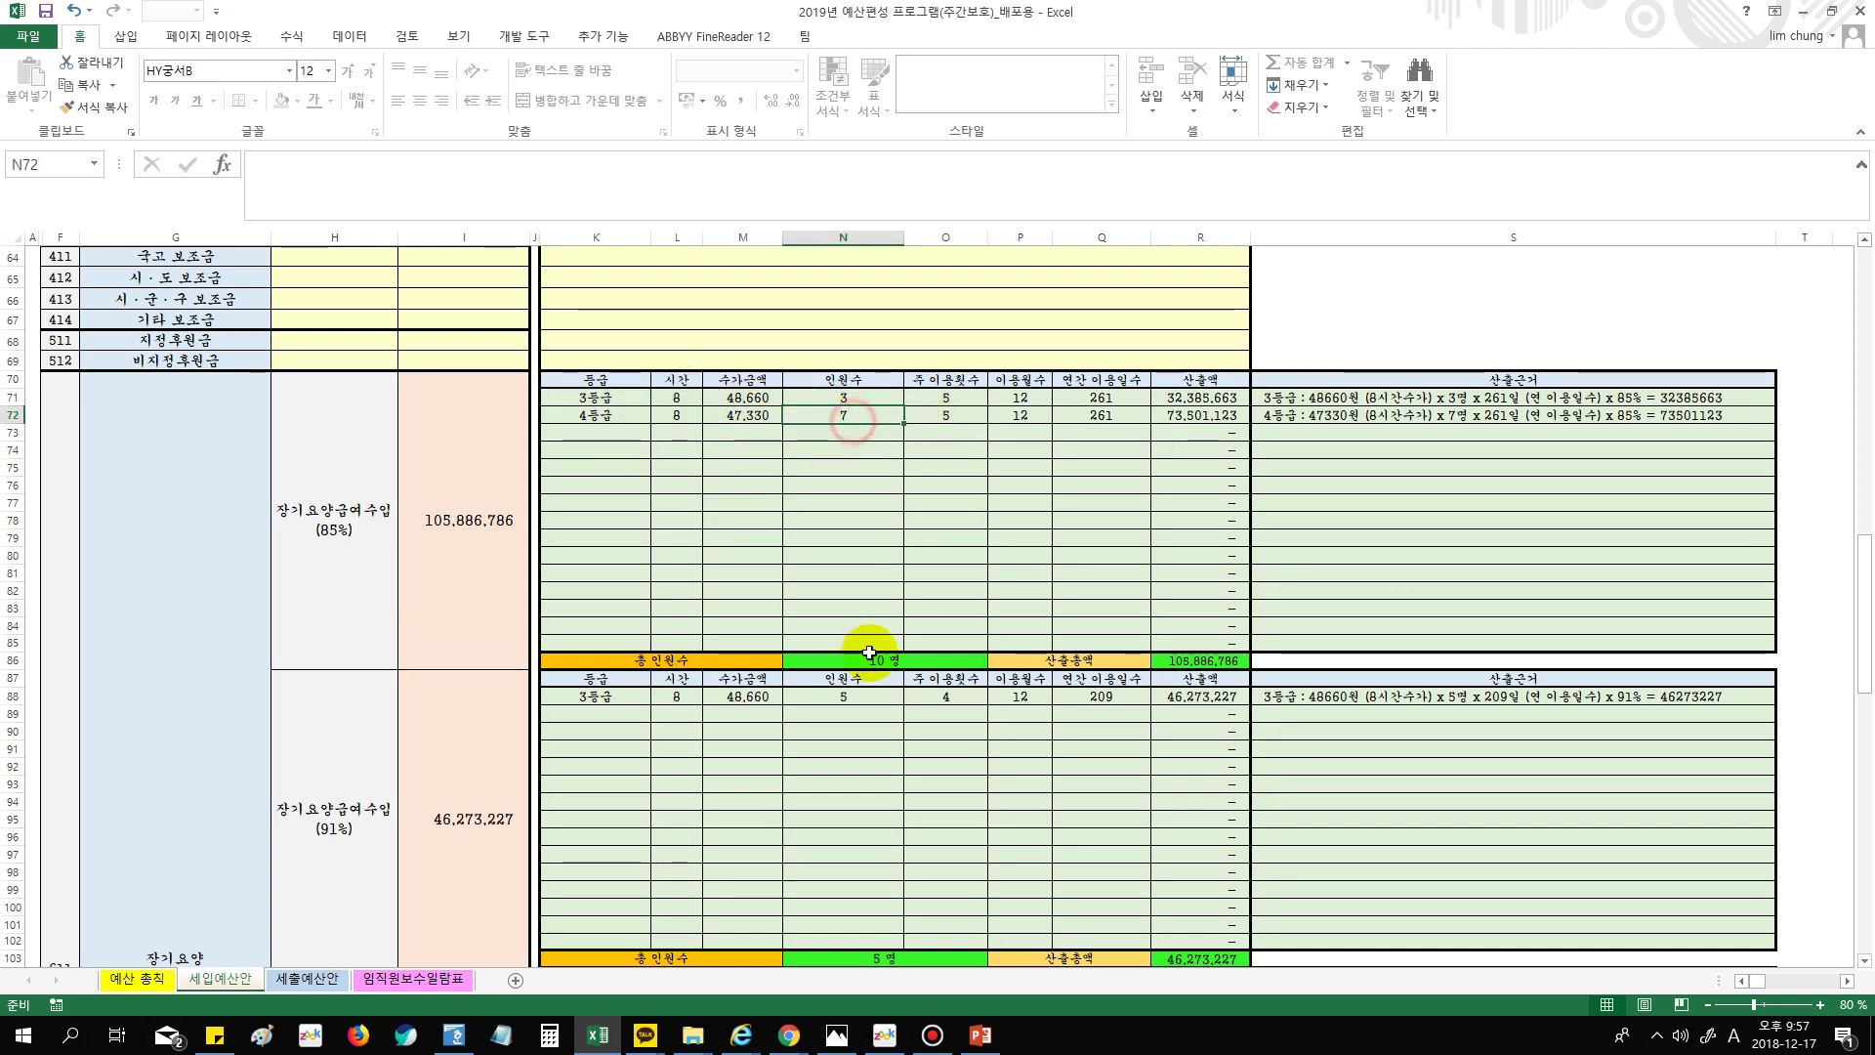
scroll(912, 632, "down", 2)
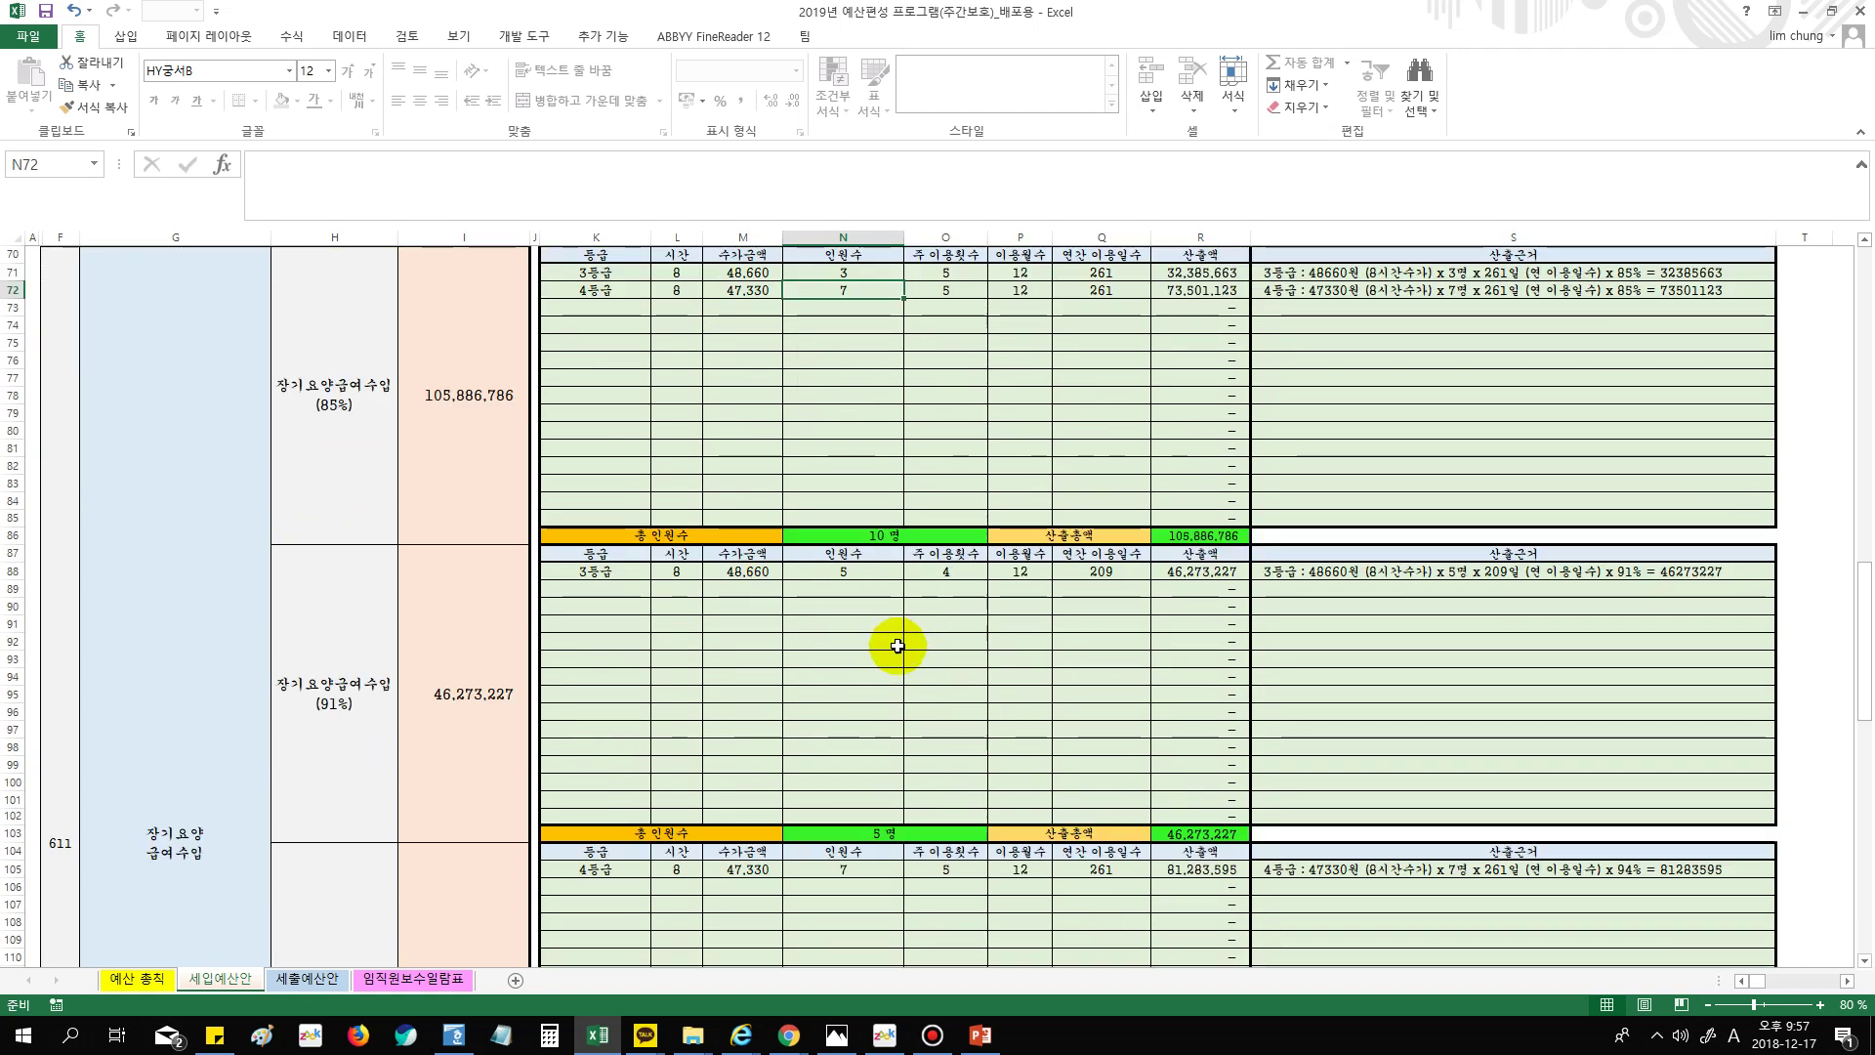
Examine the 85%, 91% and 94% 장기요양급여수입 sections and the 100% section below them
left_click(357, 444)
scroll(765, 648, "down", 2)
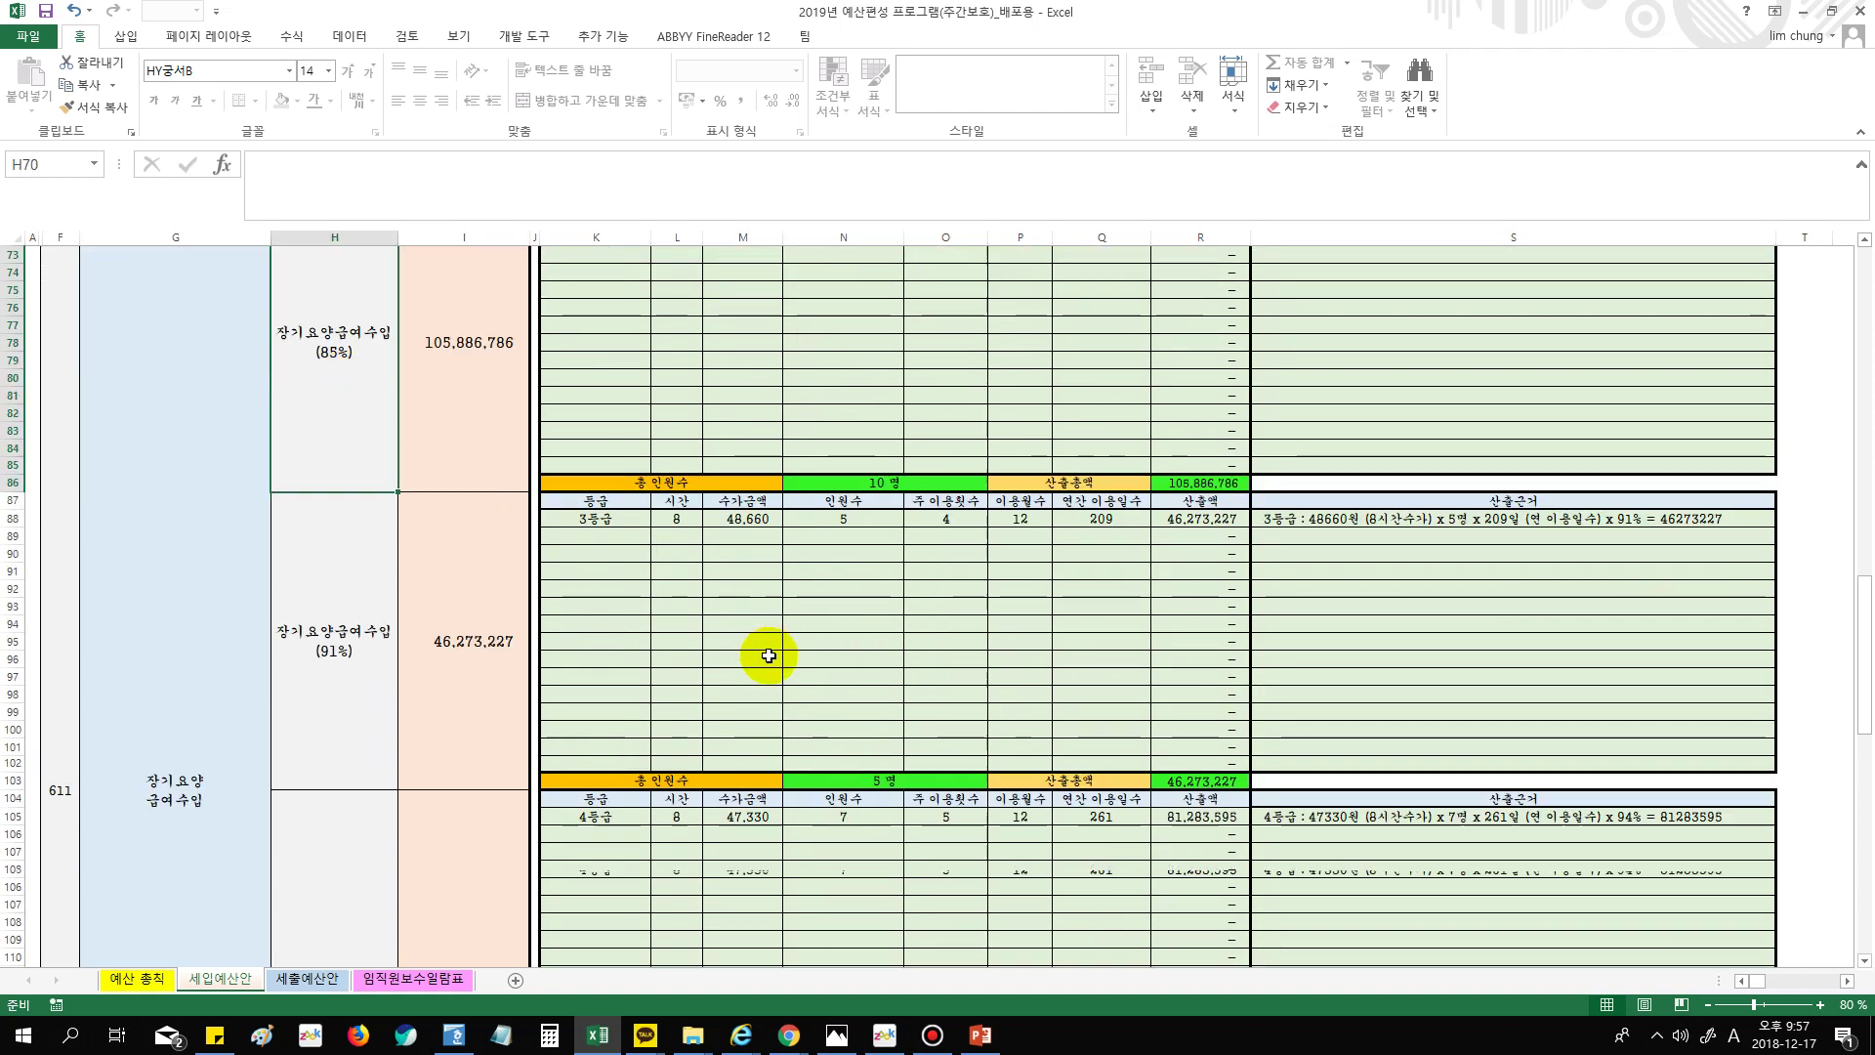
left_click(361, 662)
scroll(615, 683, "down", 2)
left_click(356, 789)
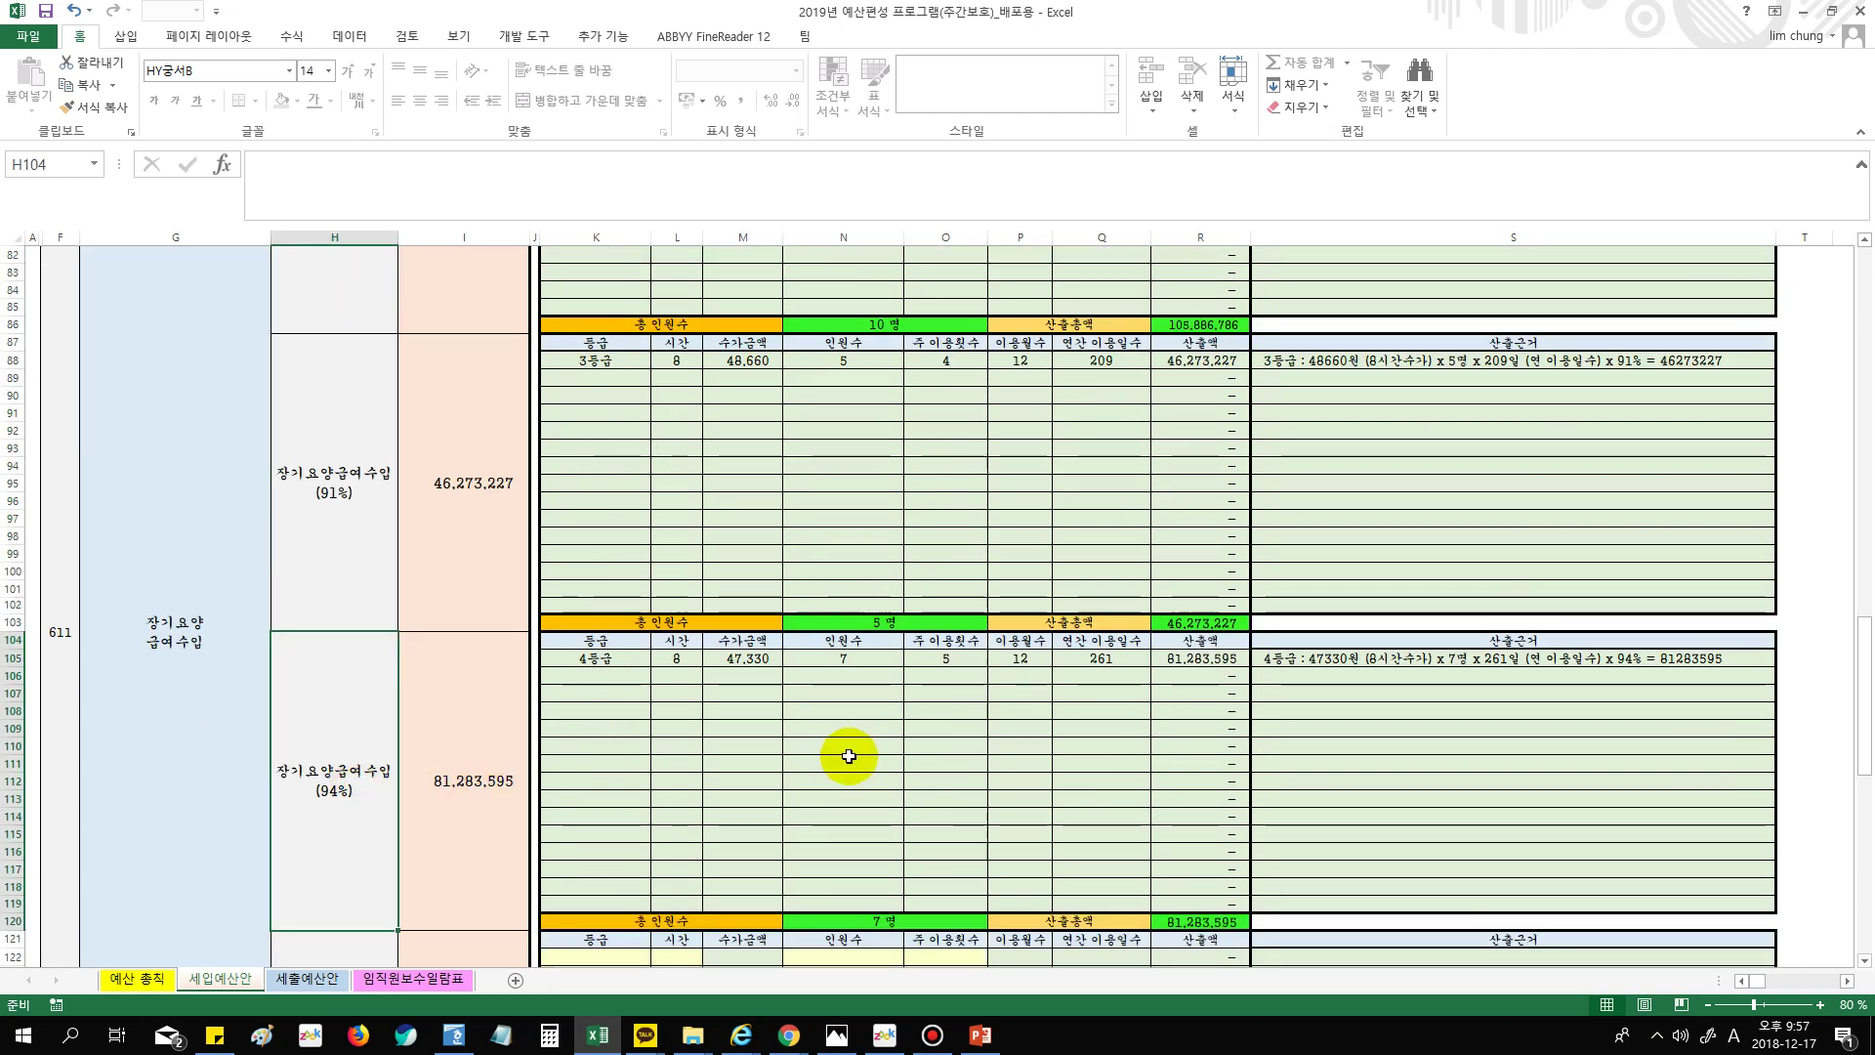
scroll(929, 753, "down", 1)
scroll(1160, 789, "down", 4)
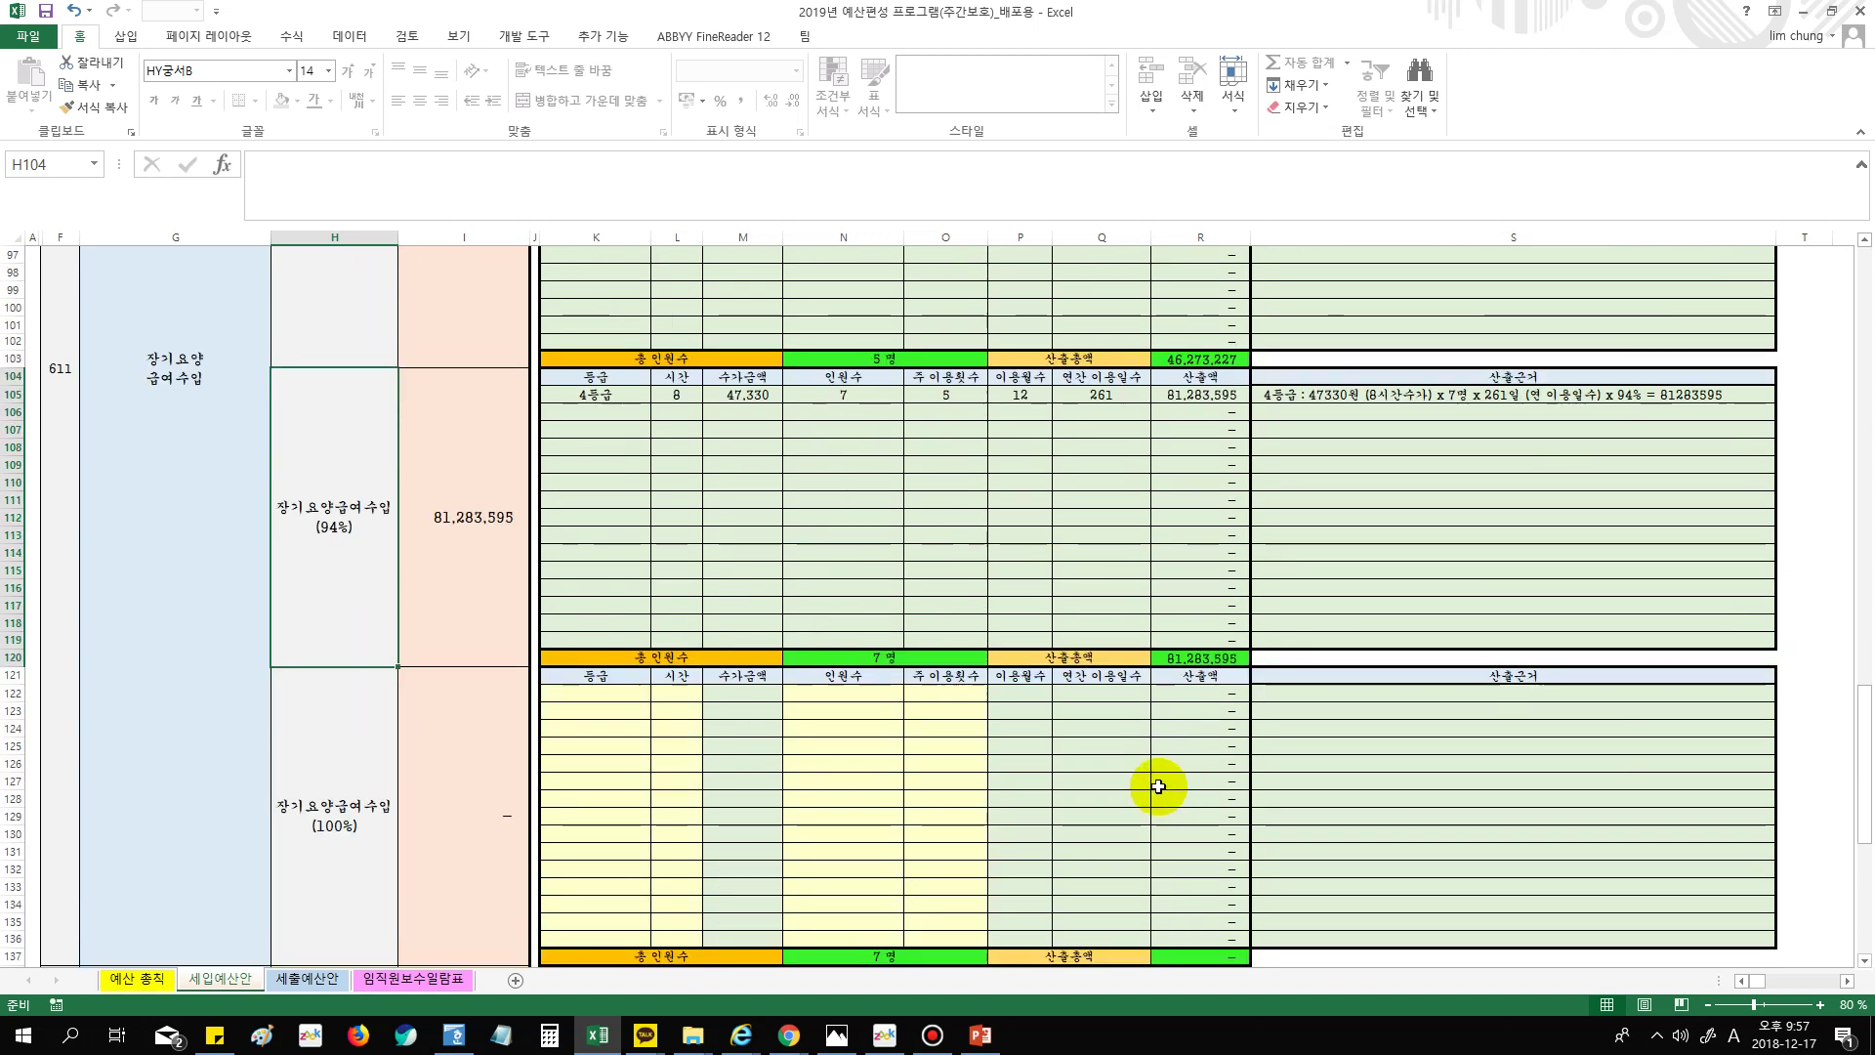
scroll(879, 801, "down", 1)
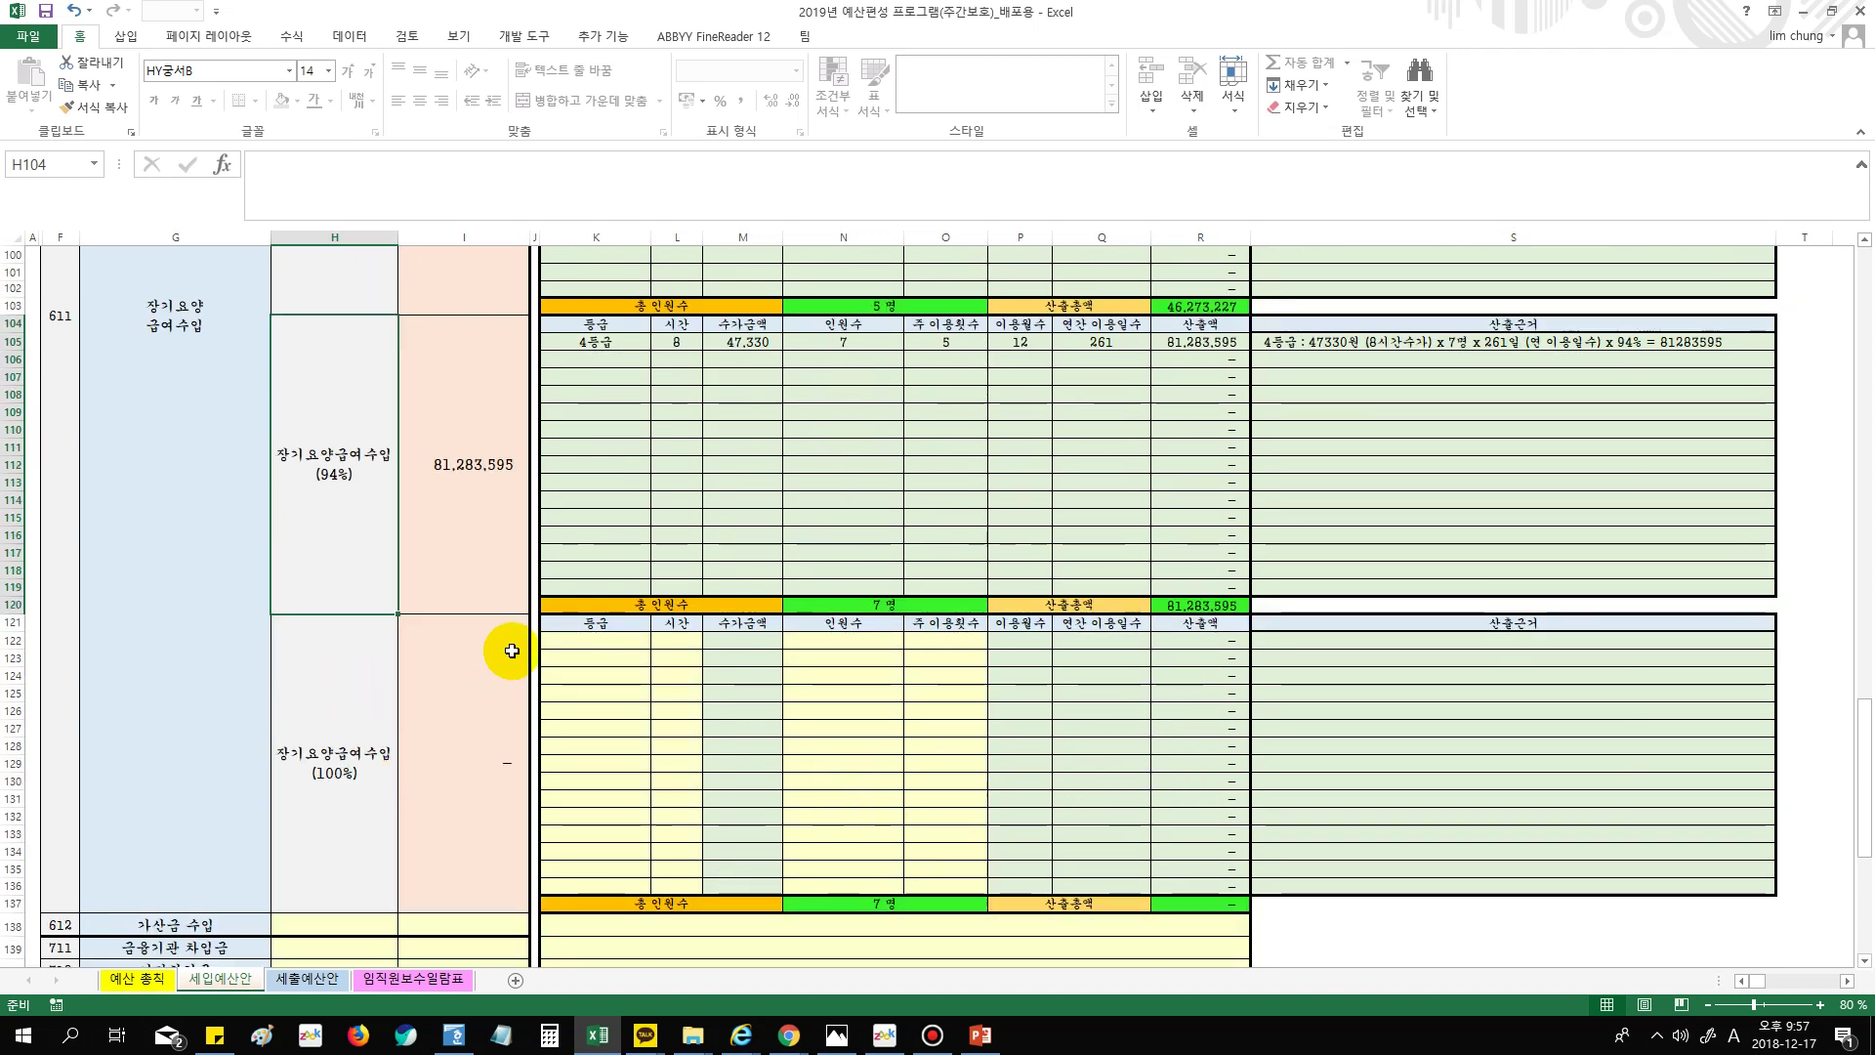
In the first row of the 100% 장기요양급여수입 table, set 등급 to 3등급 and 시간 to 8
left_click(596, 640)
left_click(659, 642)
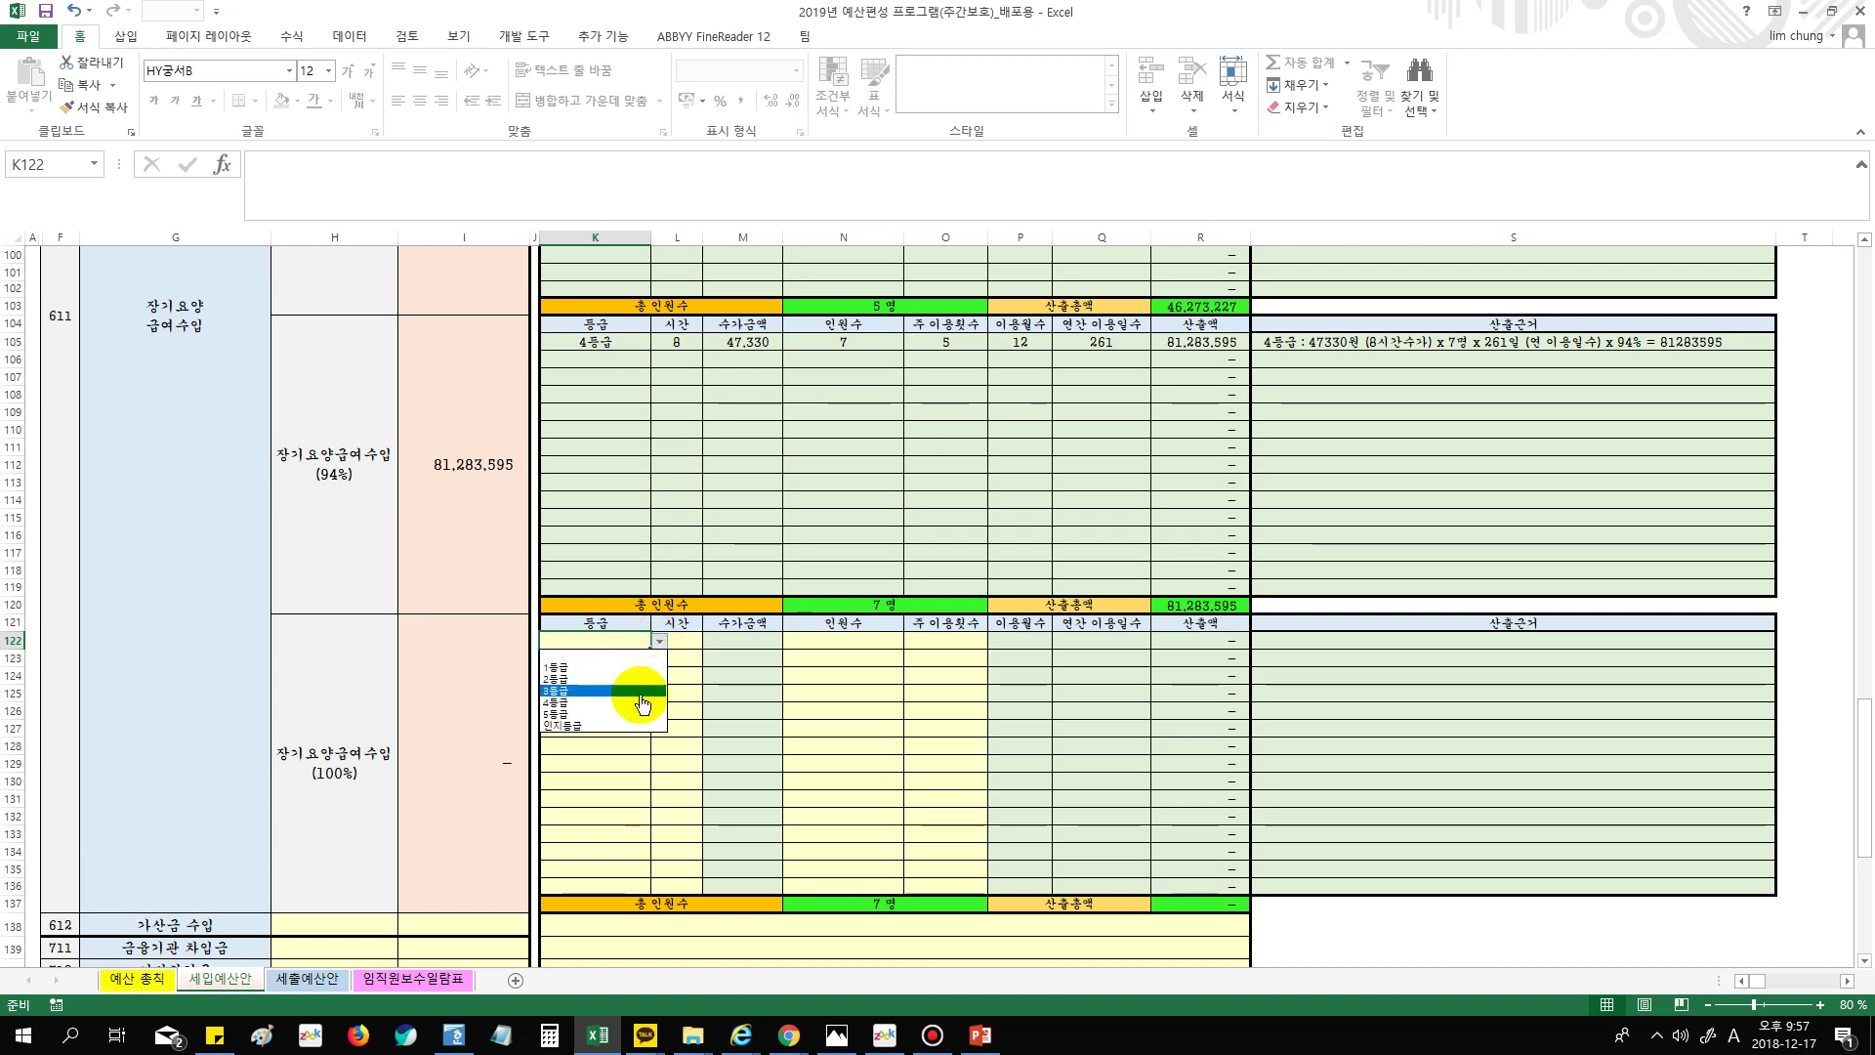
left_click(641, 693)
left_click(695, 644)
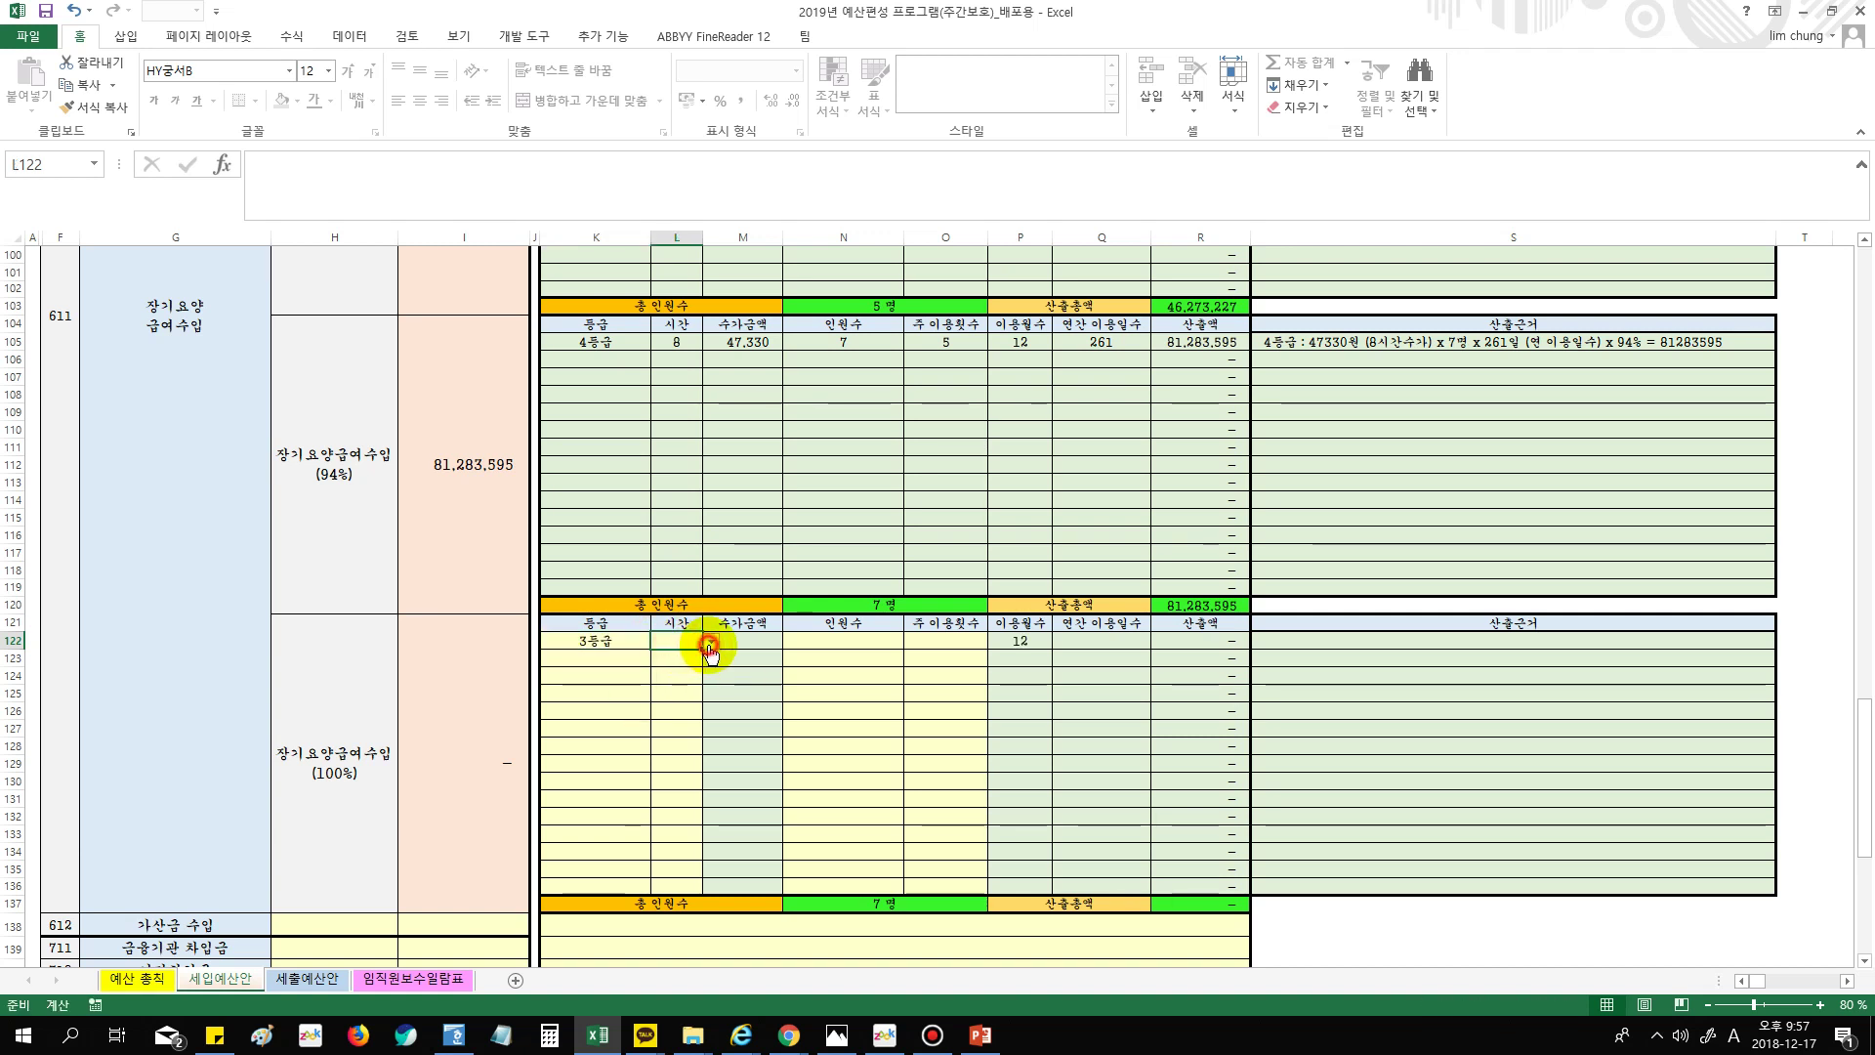
left_click(709, 644)
left_click(673, 683)
Set the 100% table's 3등급 row to 5 for 주 이용횟수 and 4 for 인원수
left_click(942, 641)
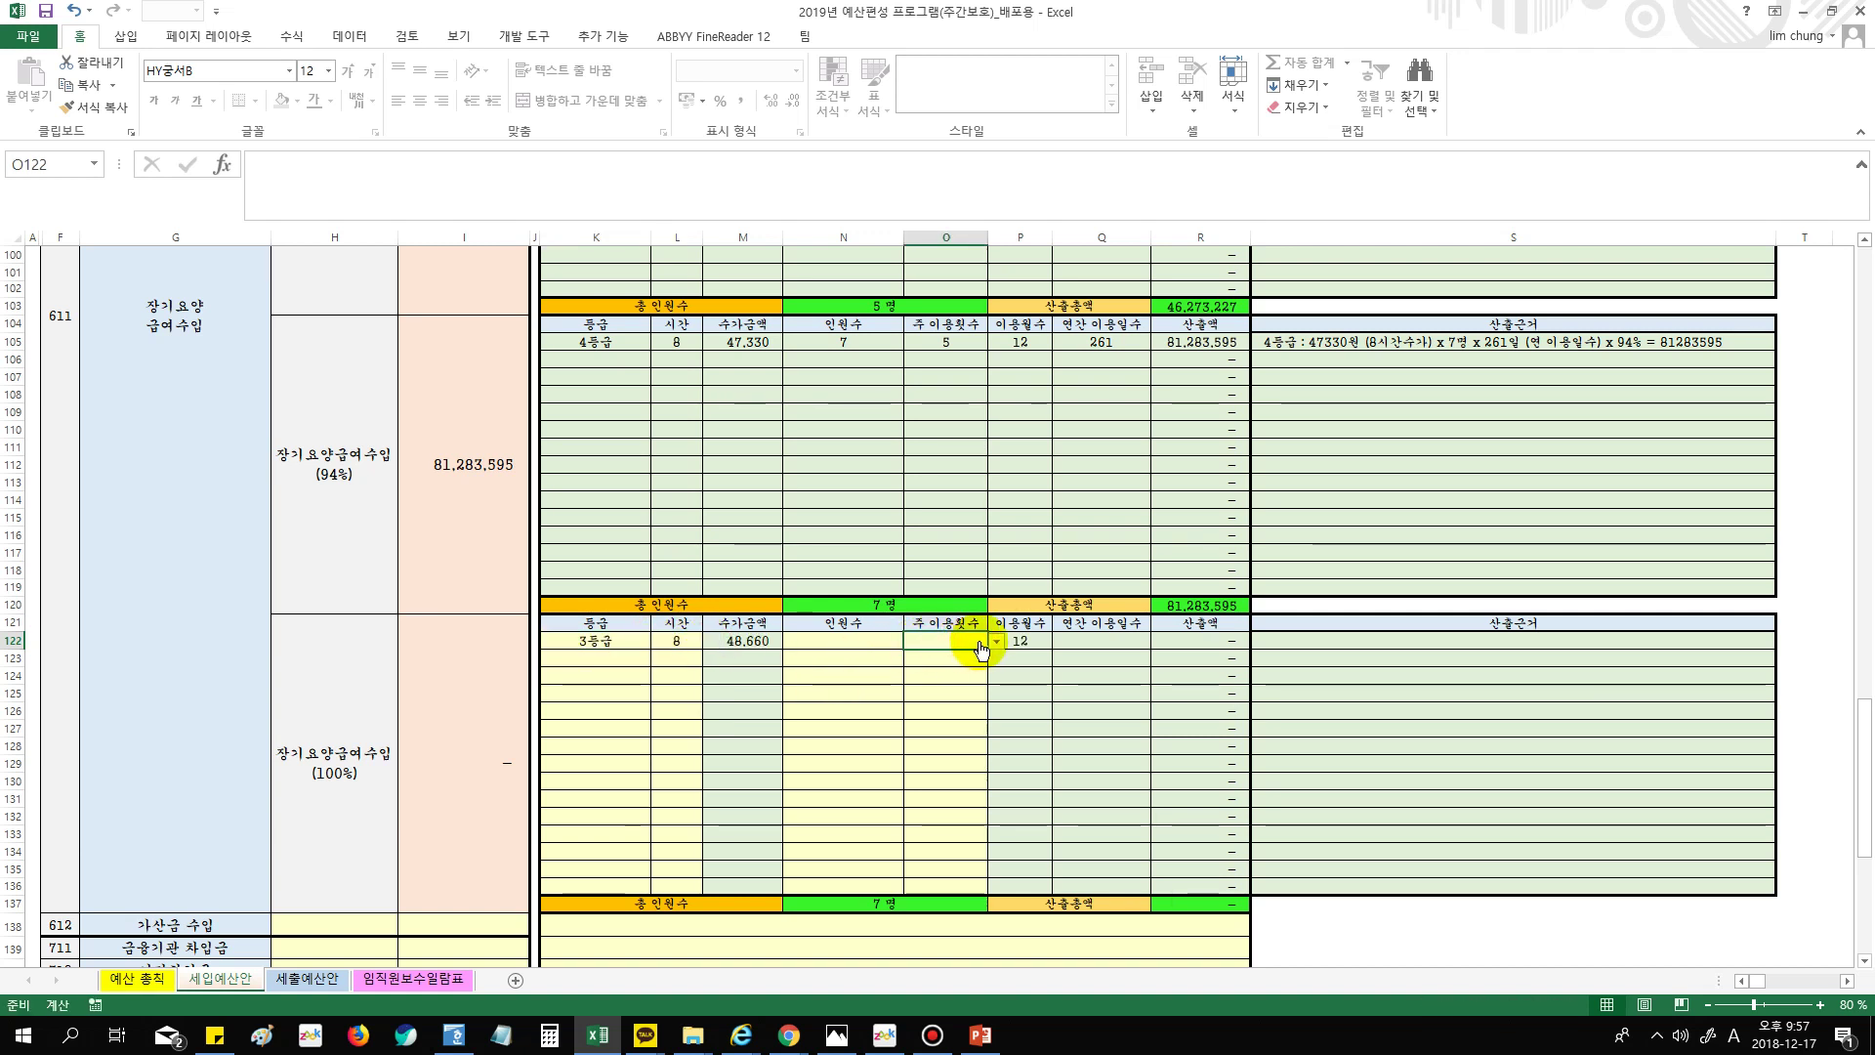
left_click(988, 644)
left_click(952, 710)
left_click(865, 642)
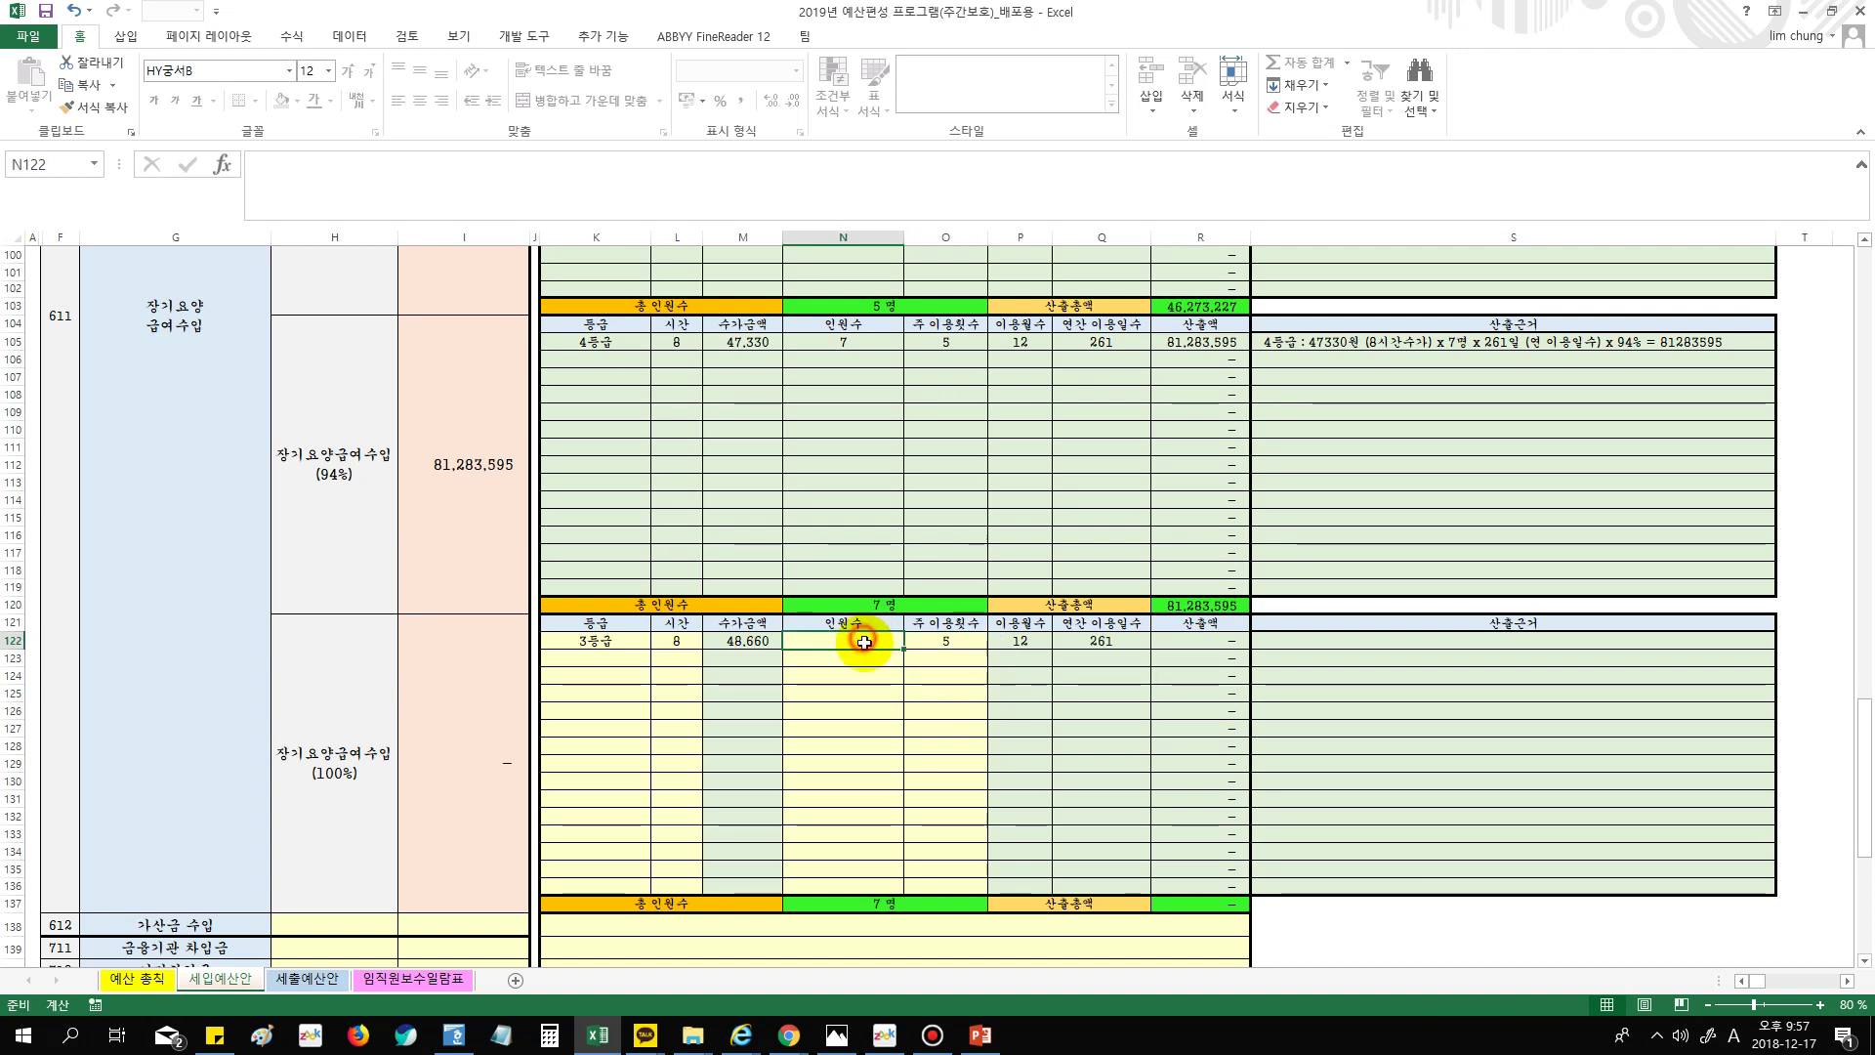
type("4")
left_click(940, 763)
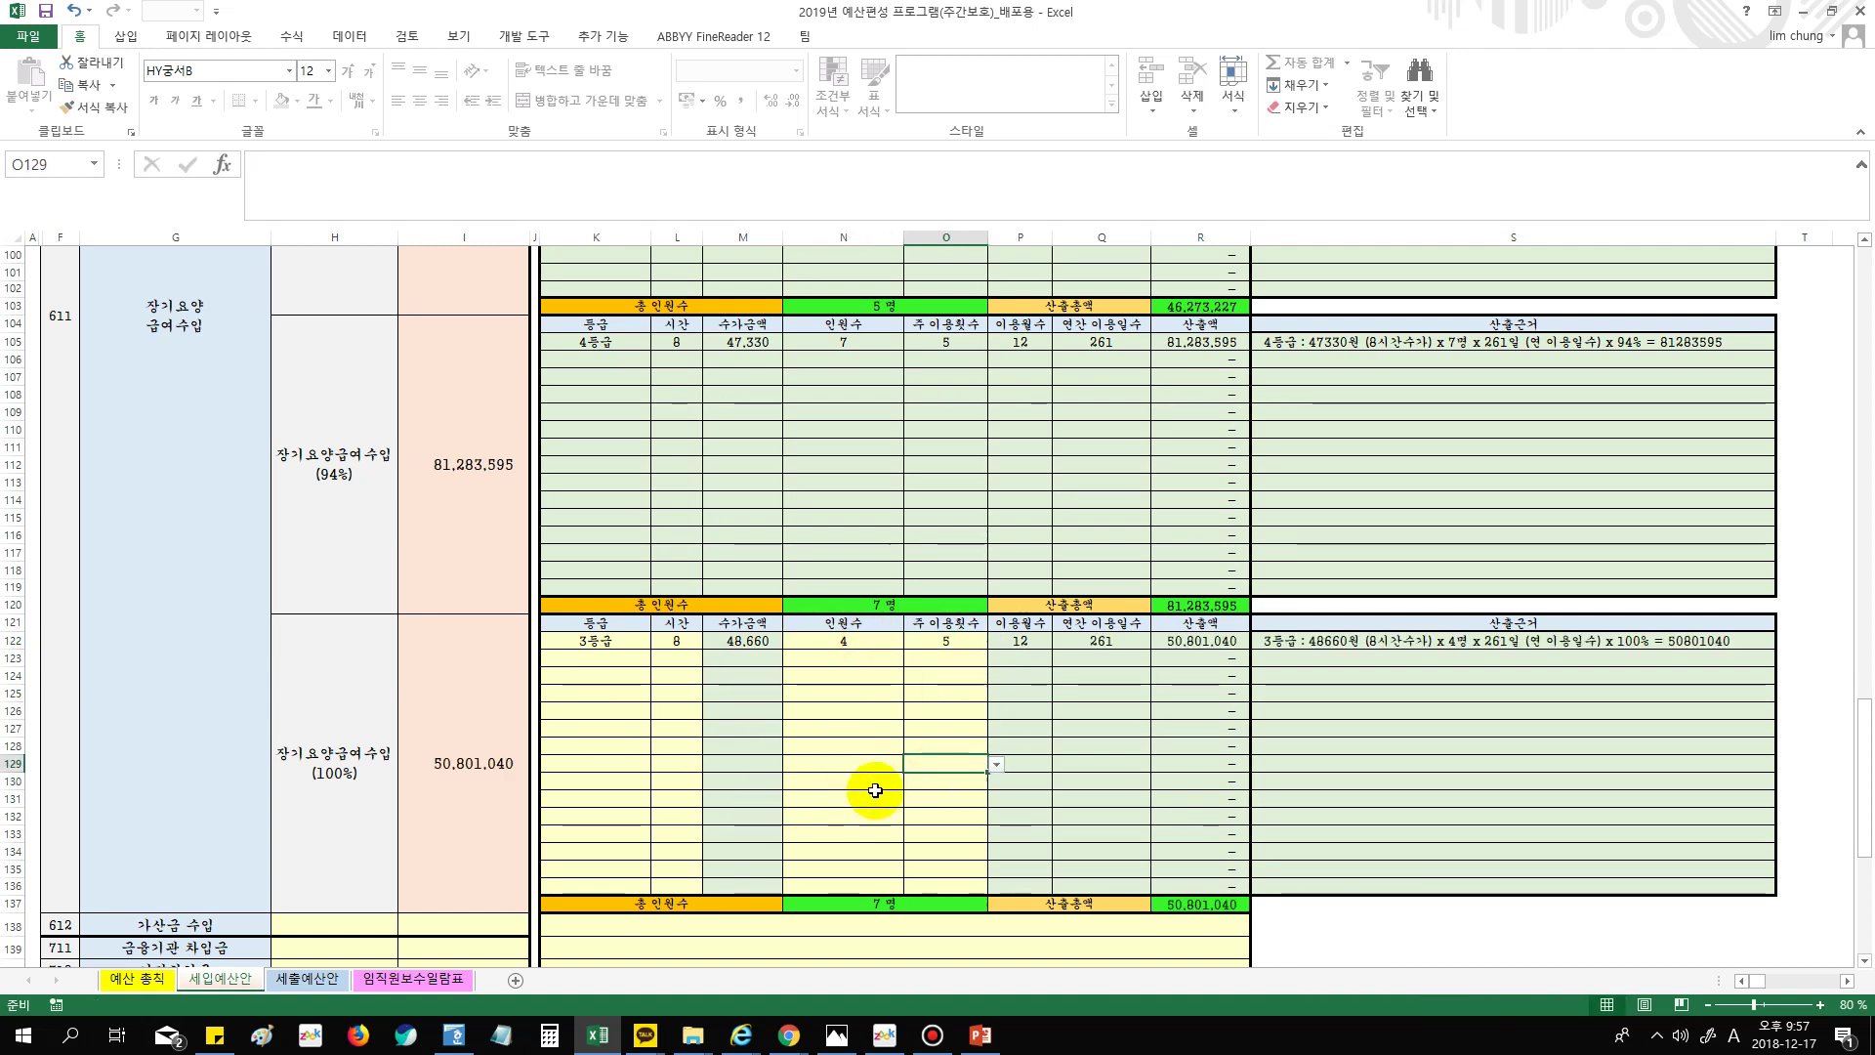
Review the linked 장기요양급여수입 sections alongside the 15%, 9% and 6% 본인부담금수입 input tables
scroll(874, 793, "down", 3)
scroll(876, 795, "up", 20)
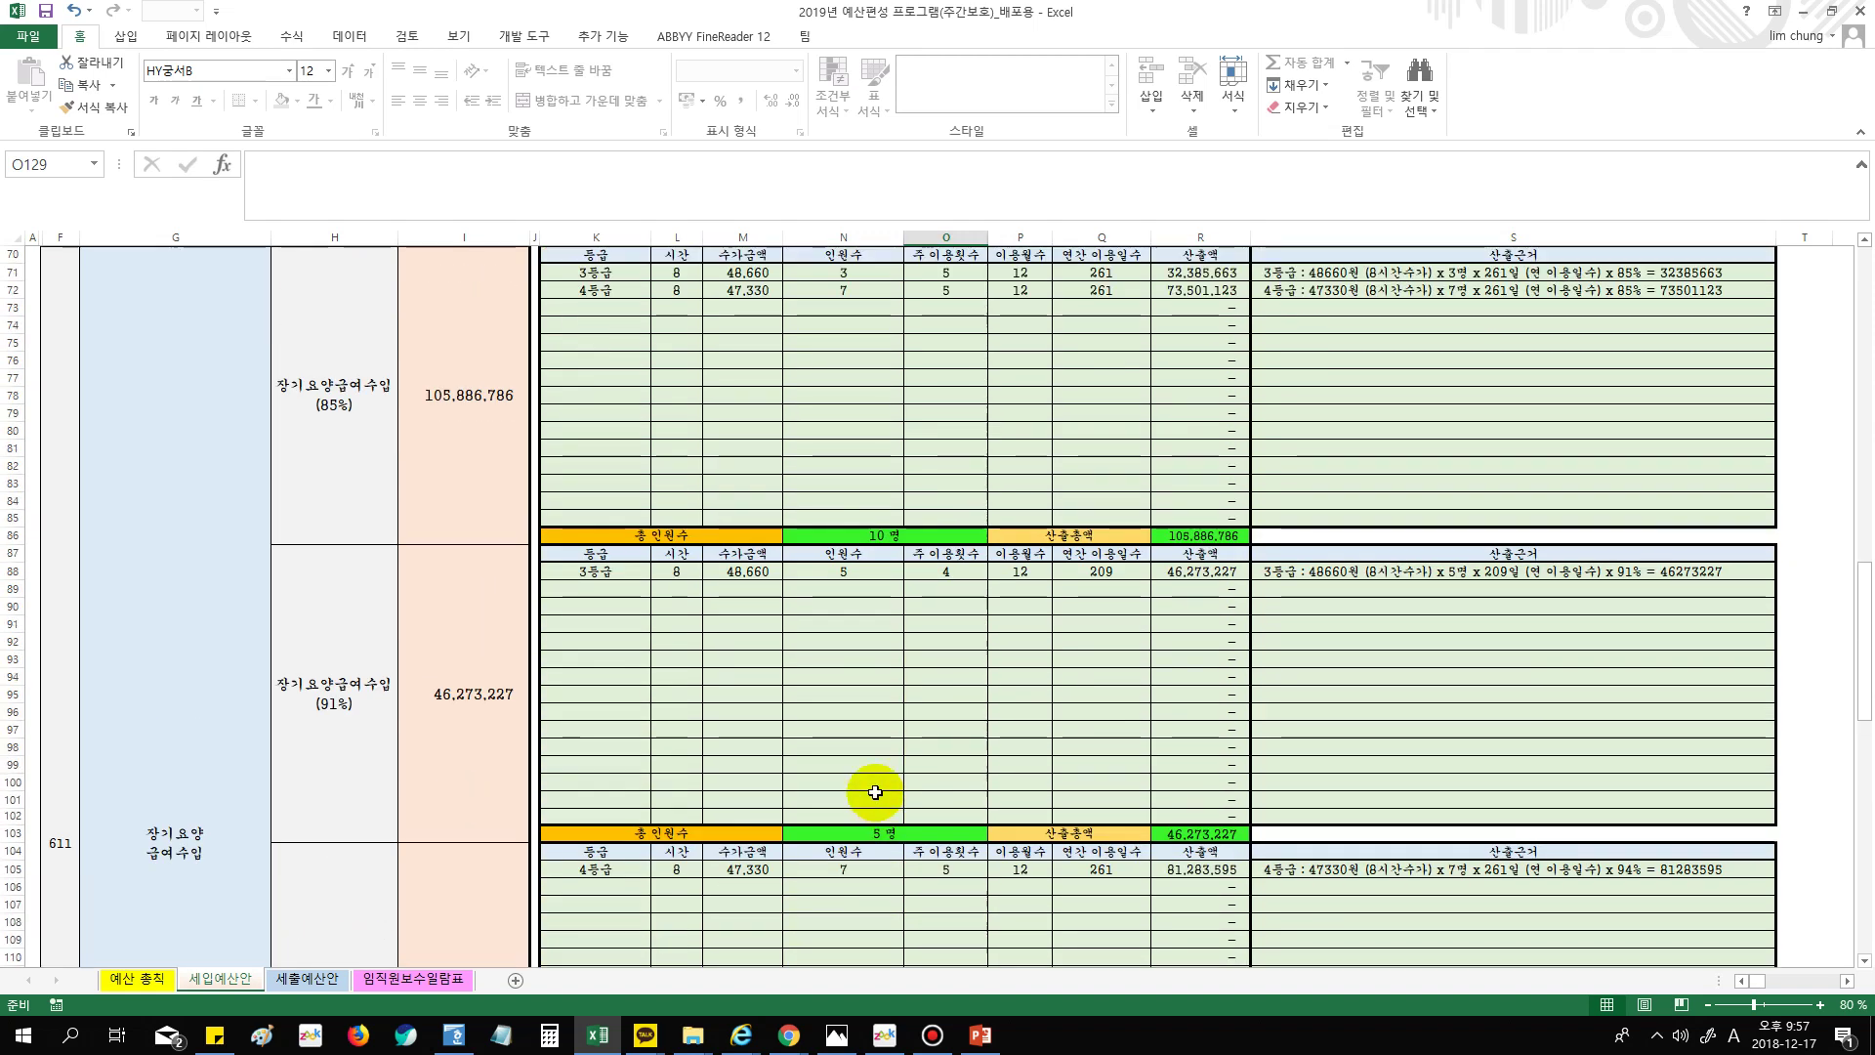
scroll(828, 746, "up", 4)
scroll(564, 639, "down", 20)
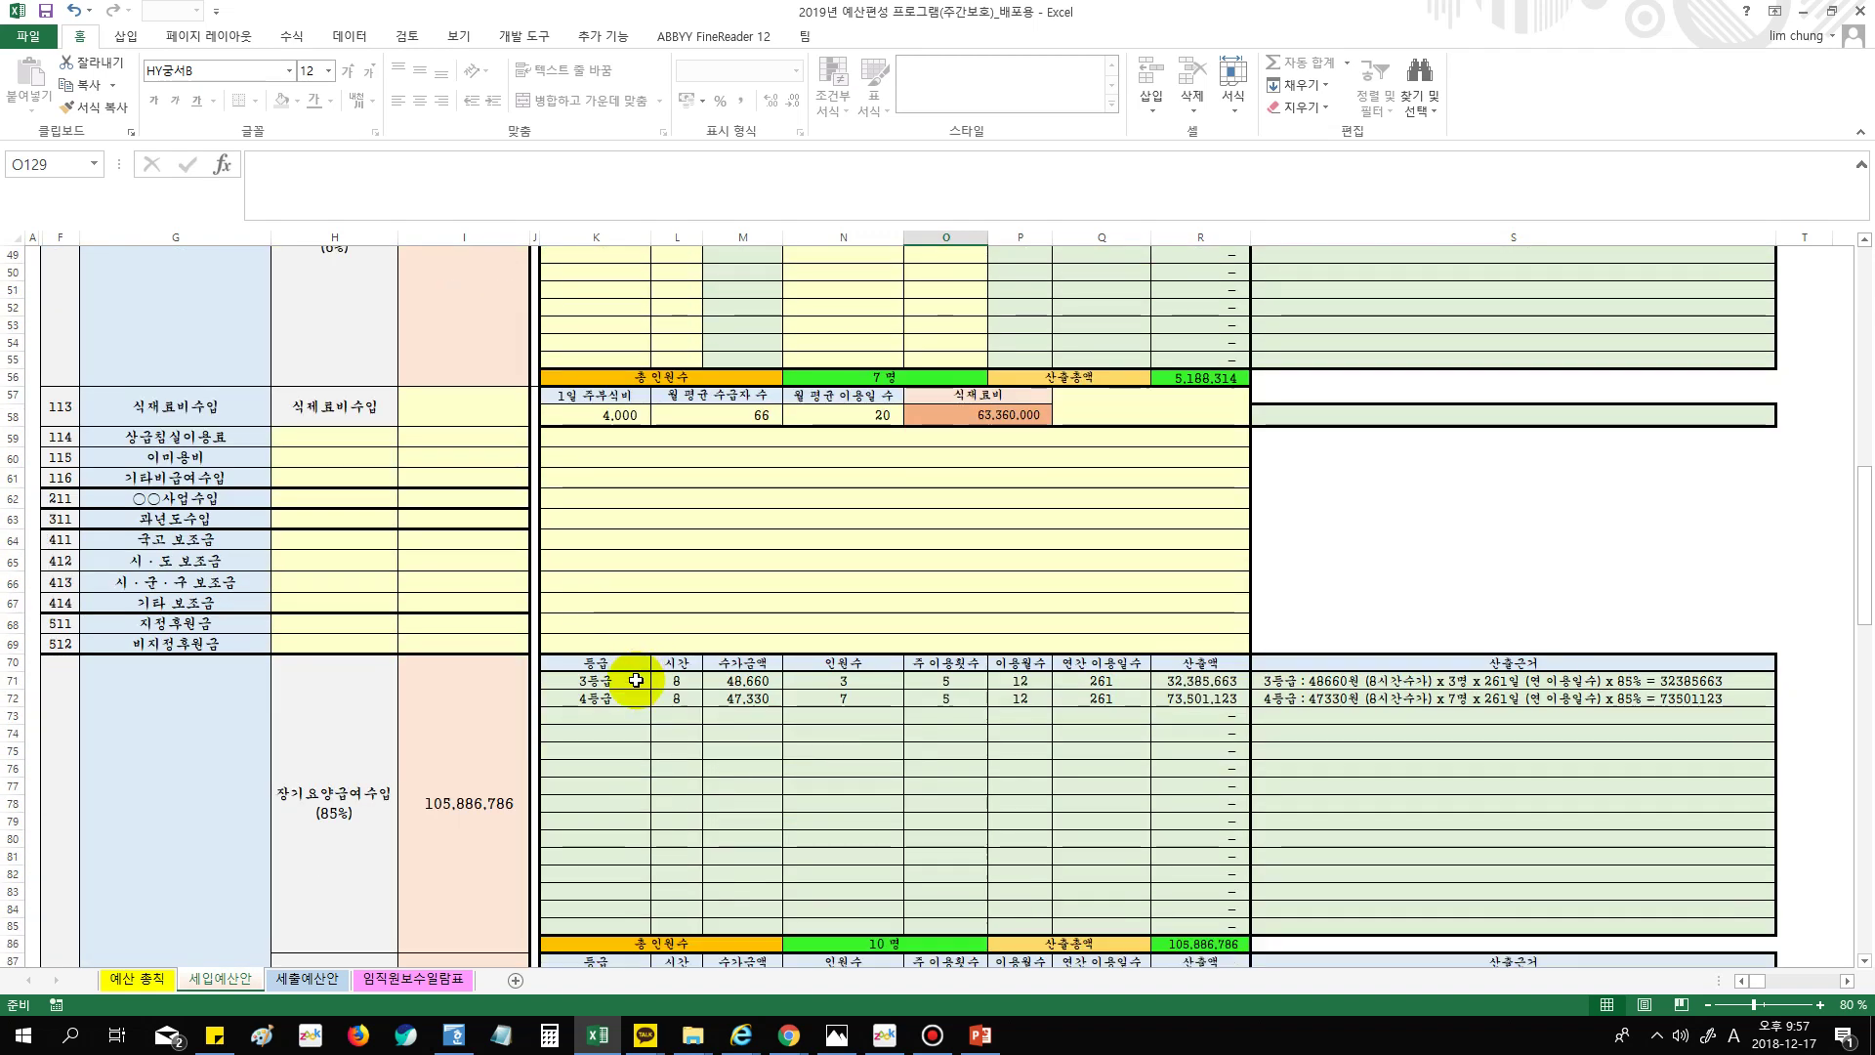
scroll(604, 709, "down", 4)
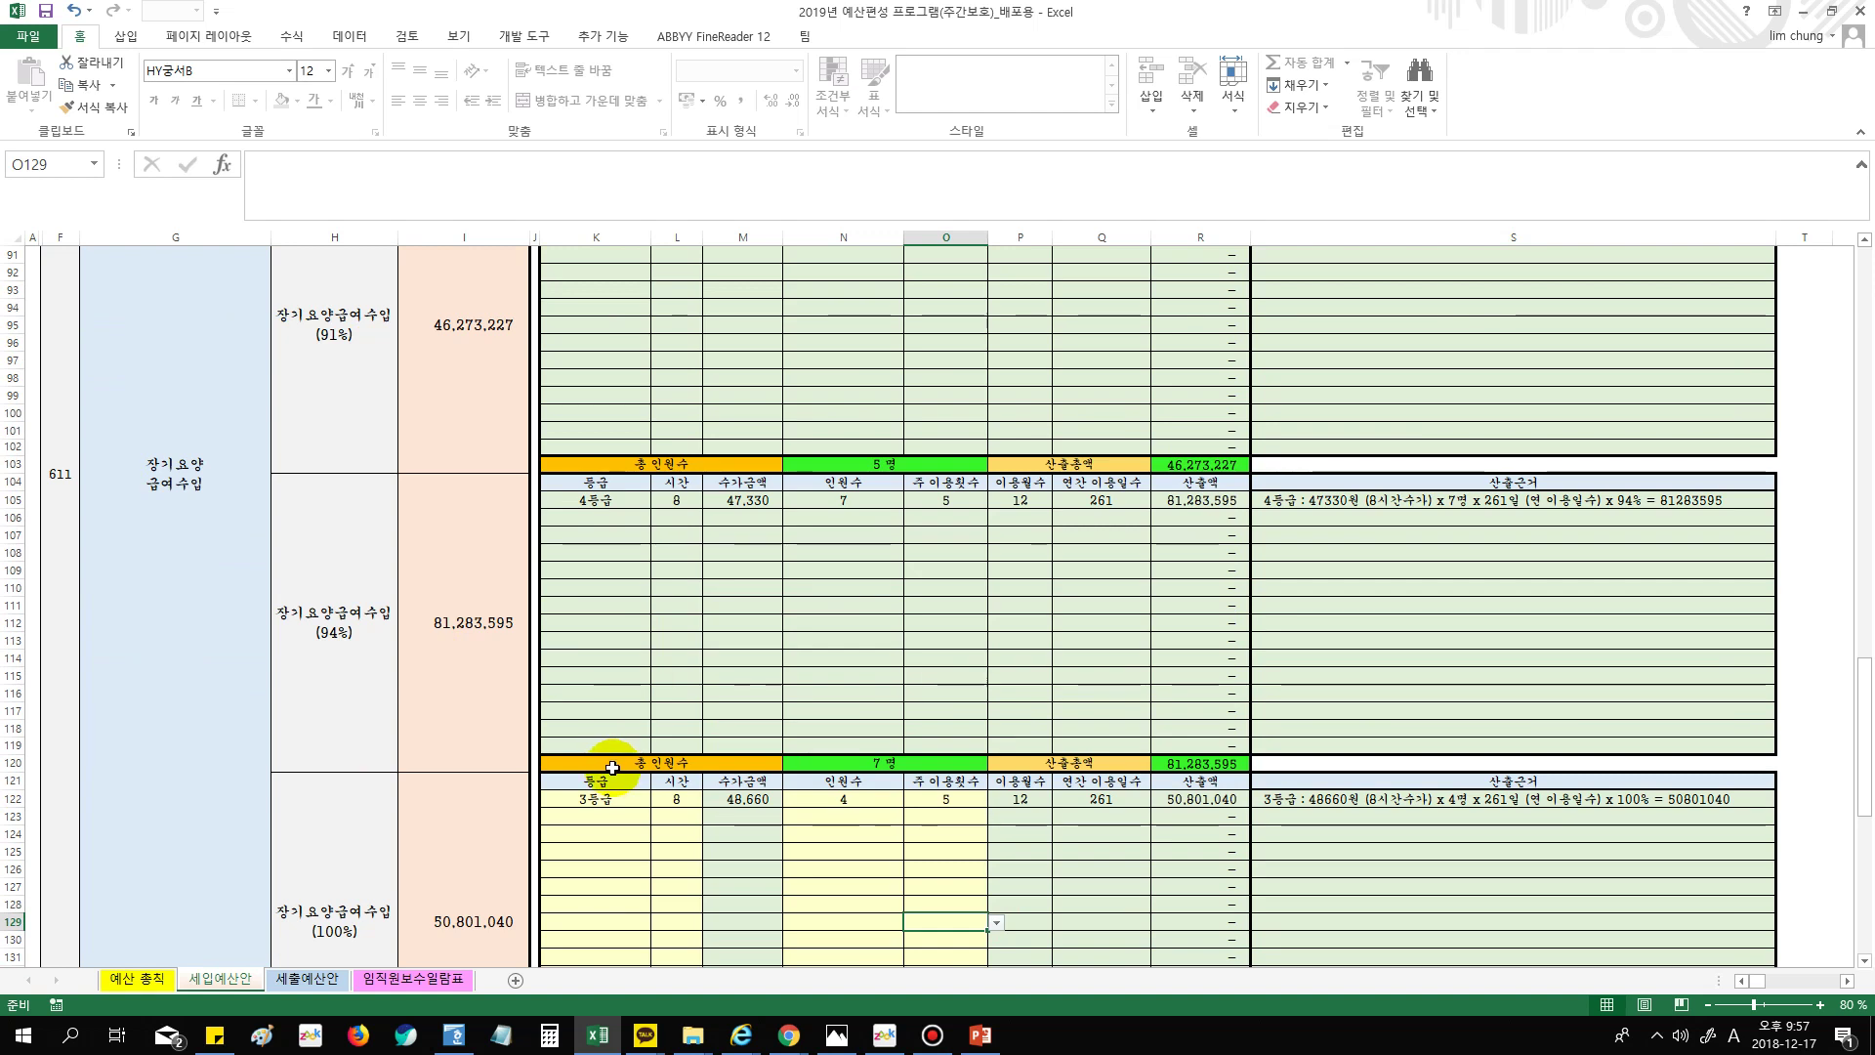
scroll(725, 759, "up", 1)
scroll(725, 759, "up", 20)
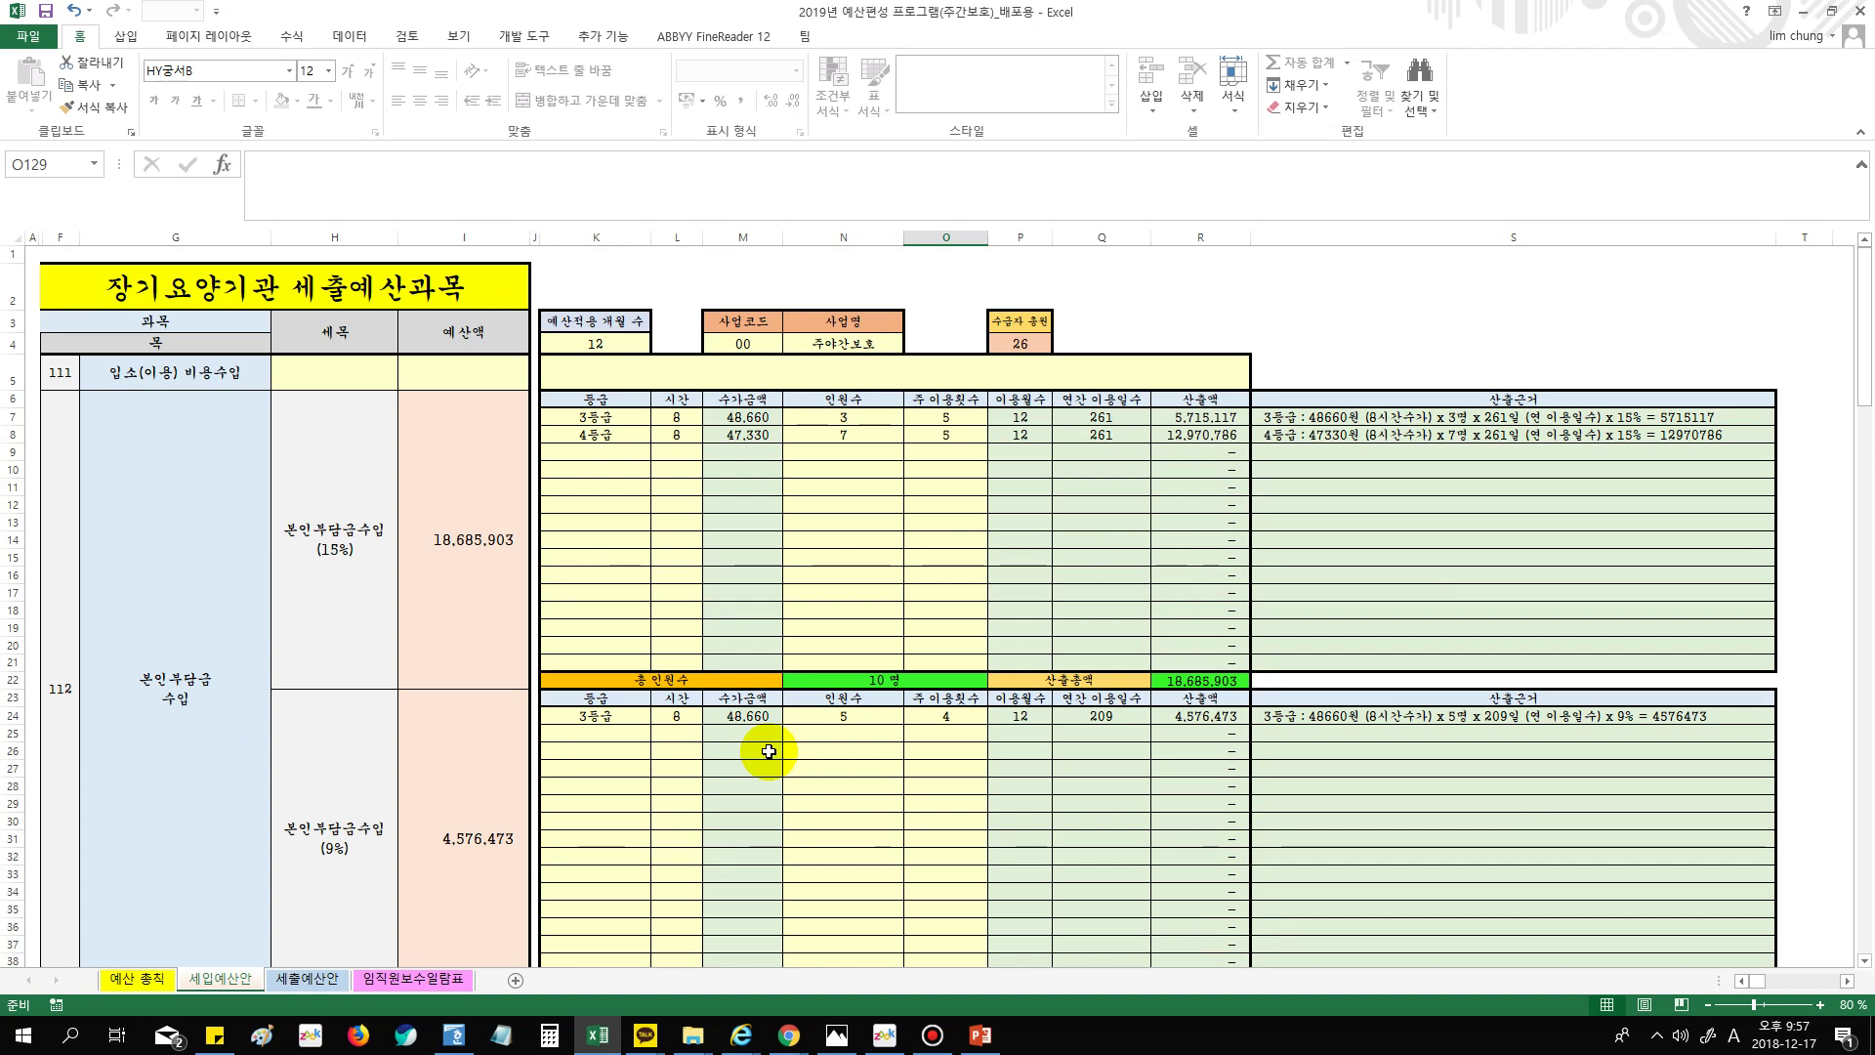
left_click(604, 539)
scroll(634, 683, "down", 4)
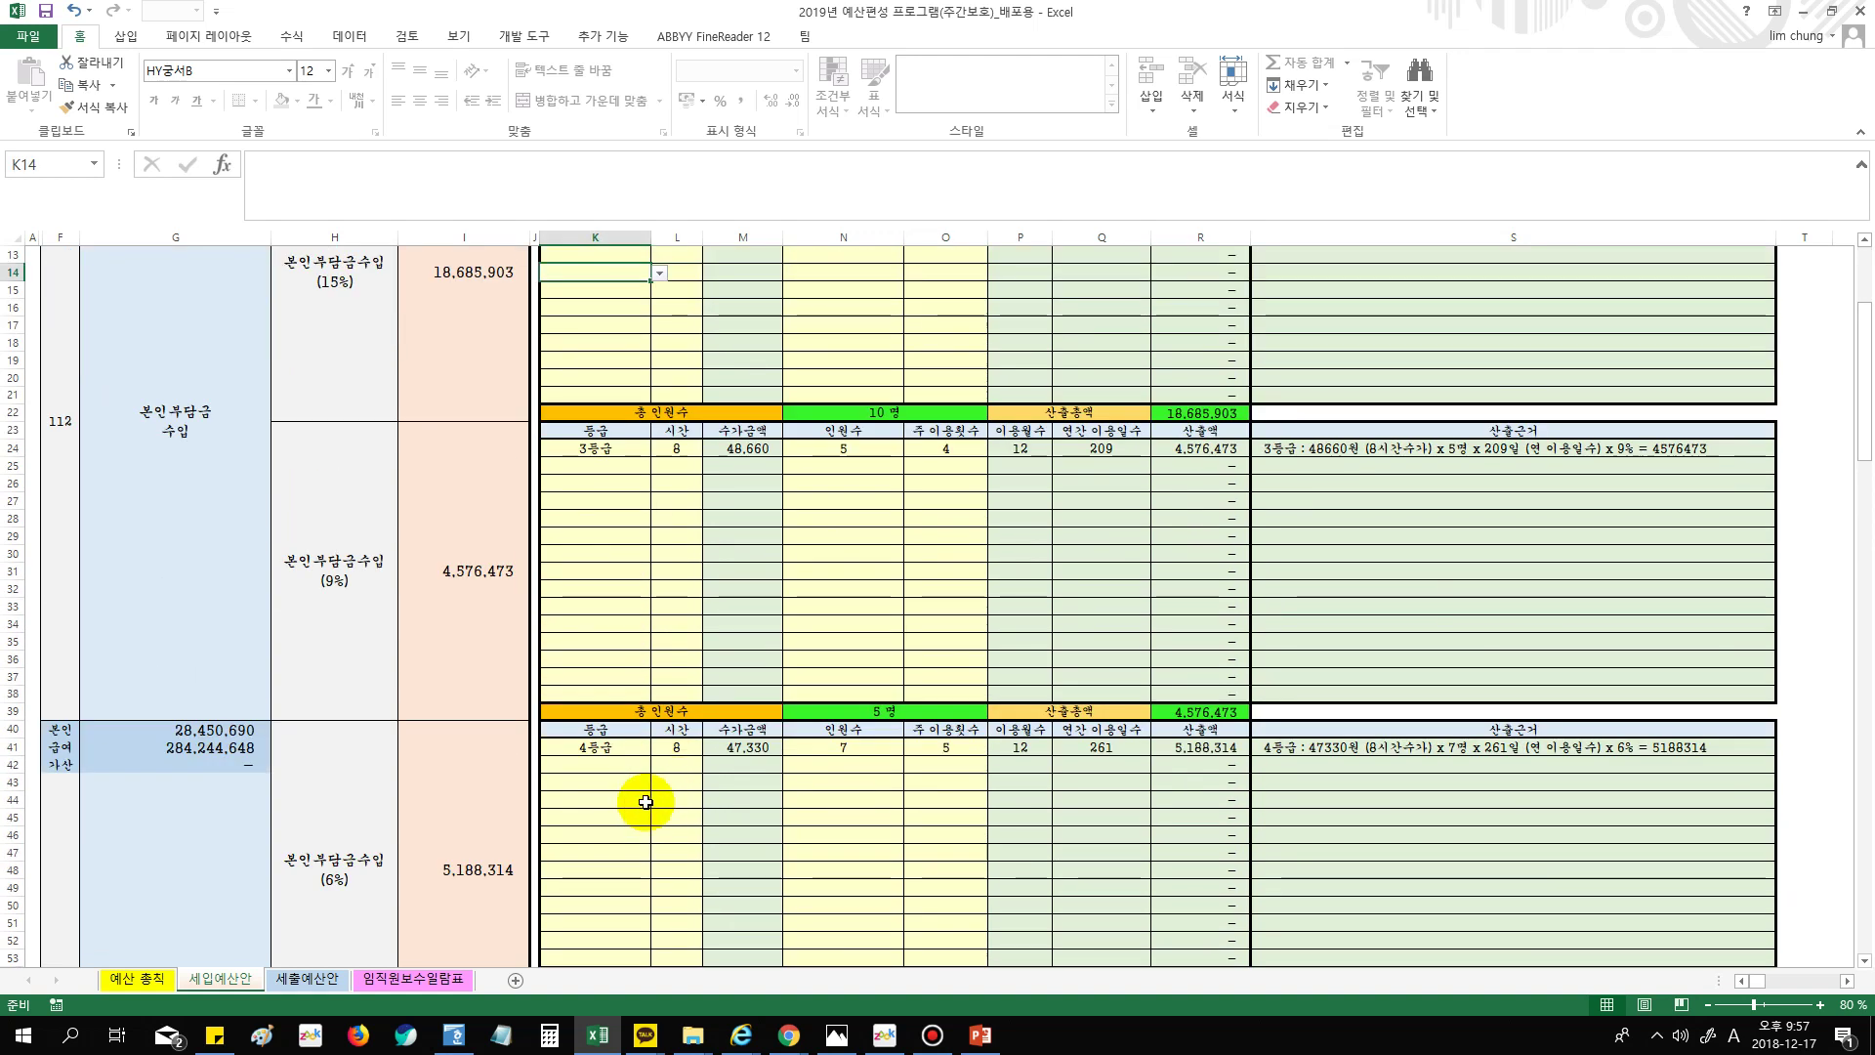
scroll(619, 764, "up", 4)
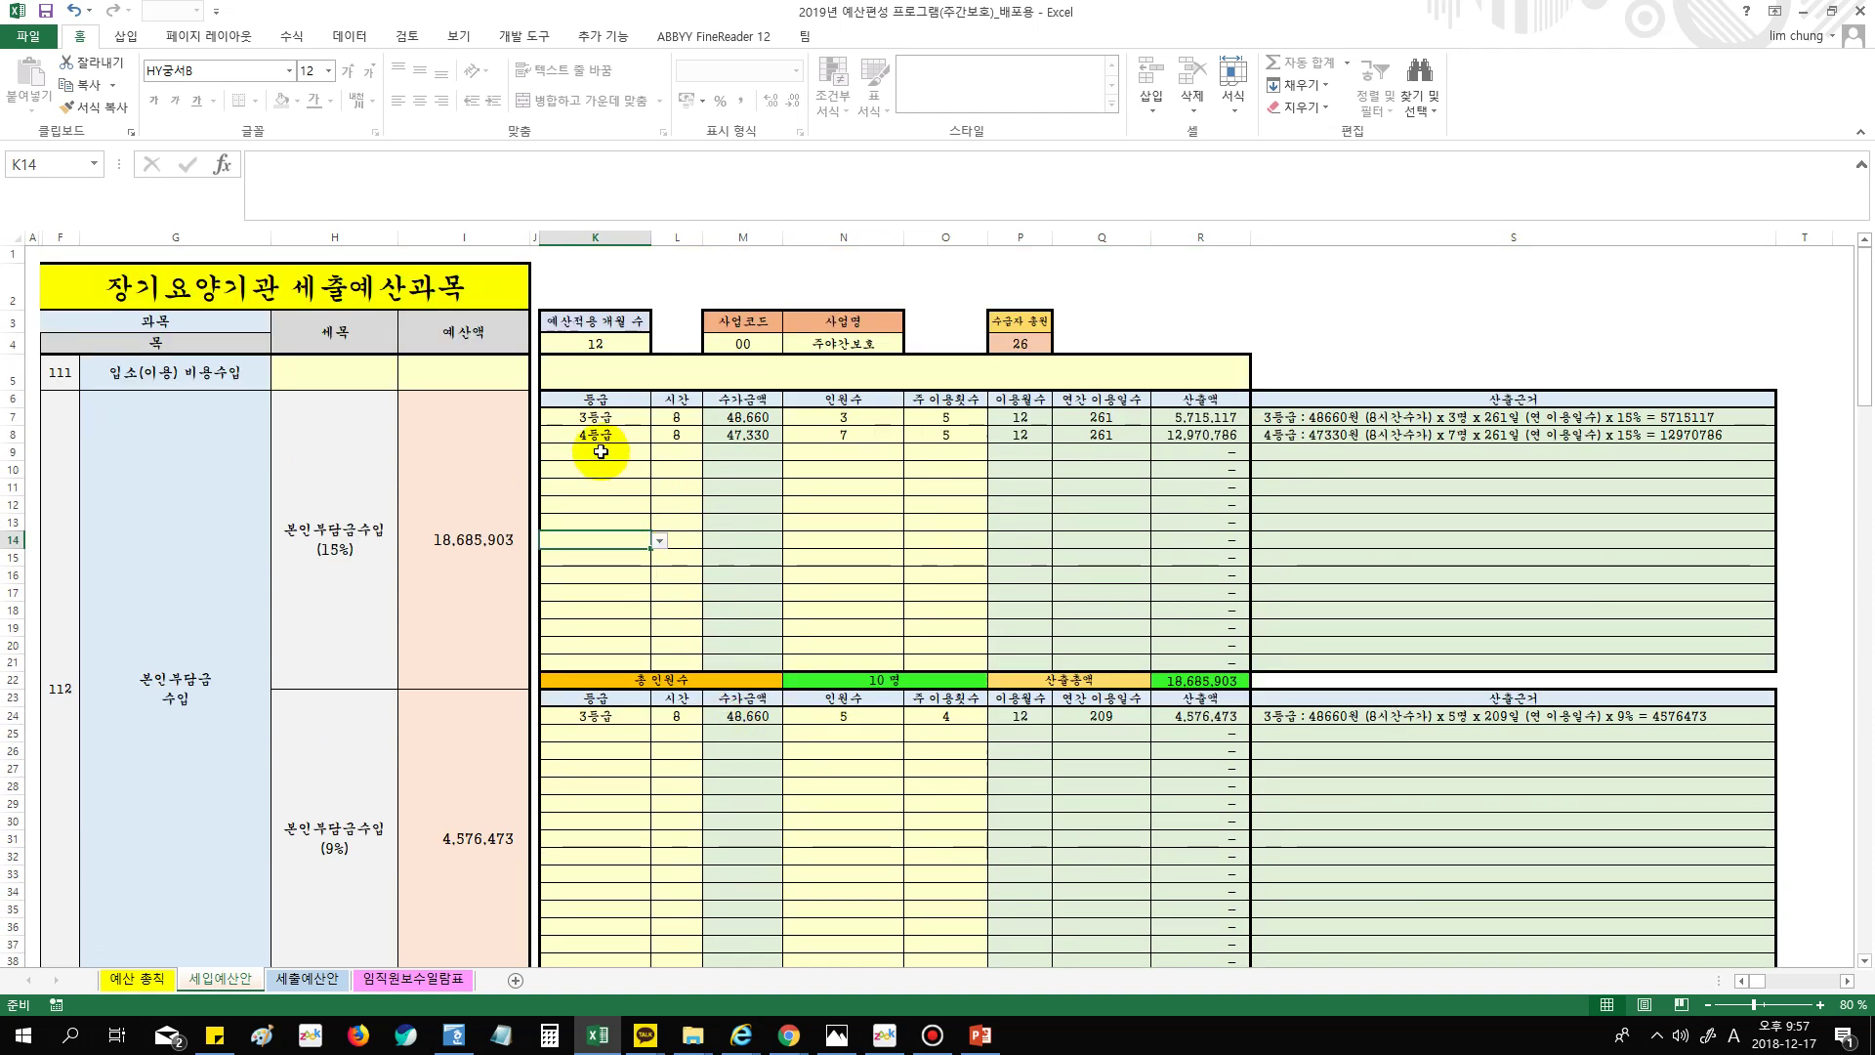
In the third row of the 15% 본인부담금수입 table, set 등급 to 3등급 and 시간 to 8
left_click(599, 452)
left_click(657, 452)
left_click(640, 498)
left_click(684, 451)
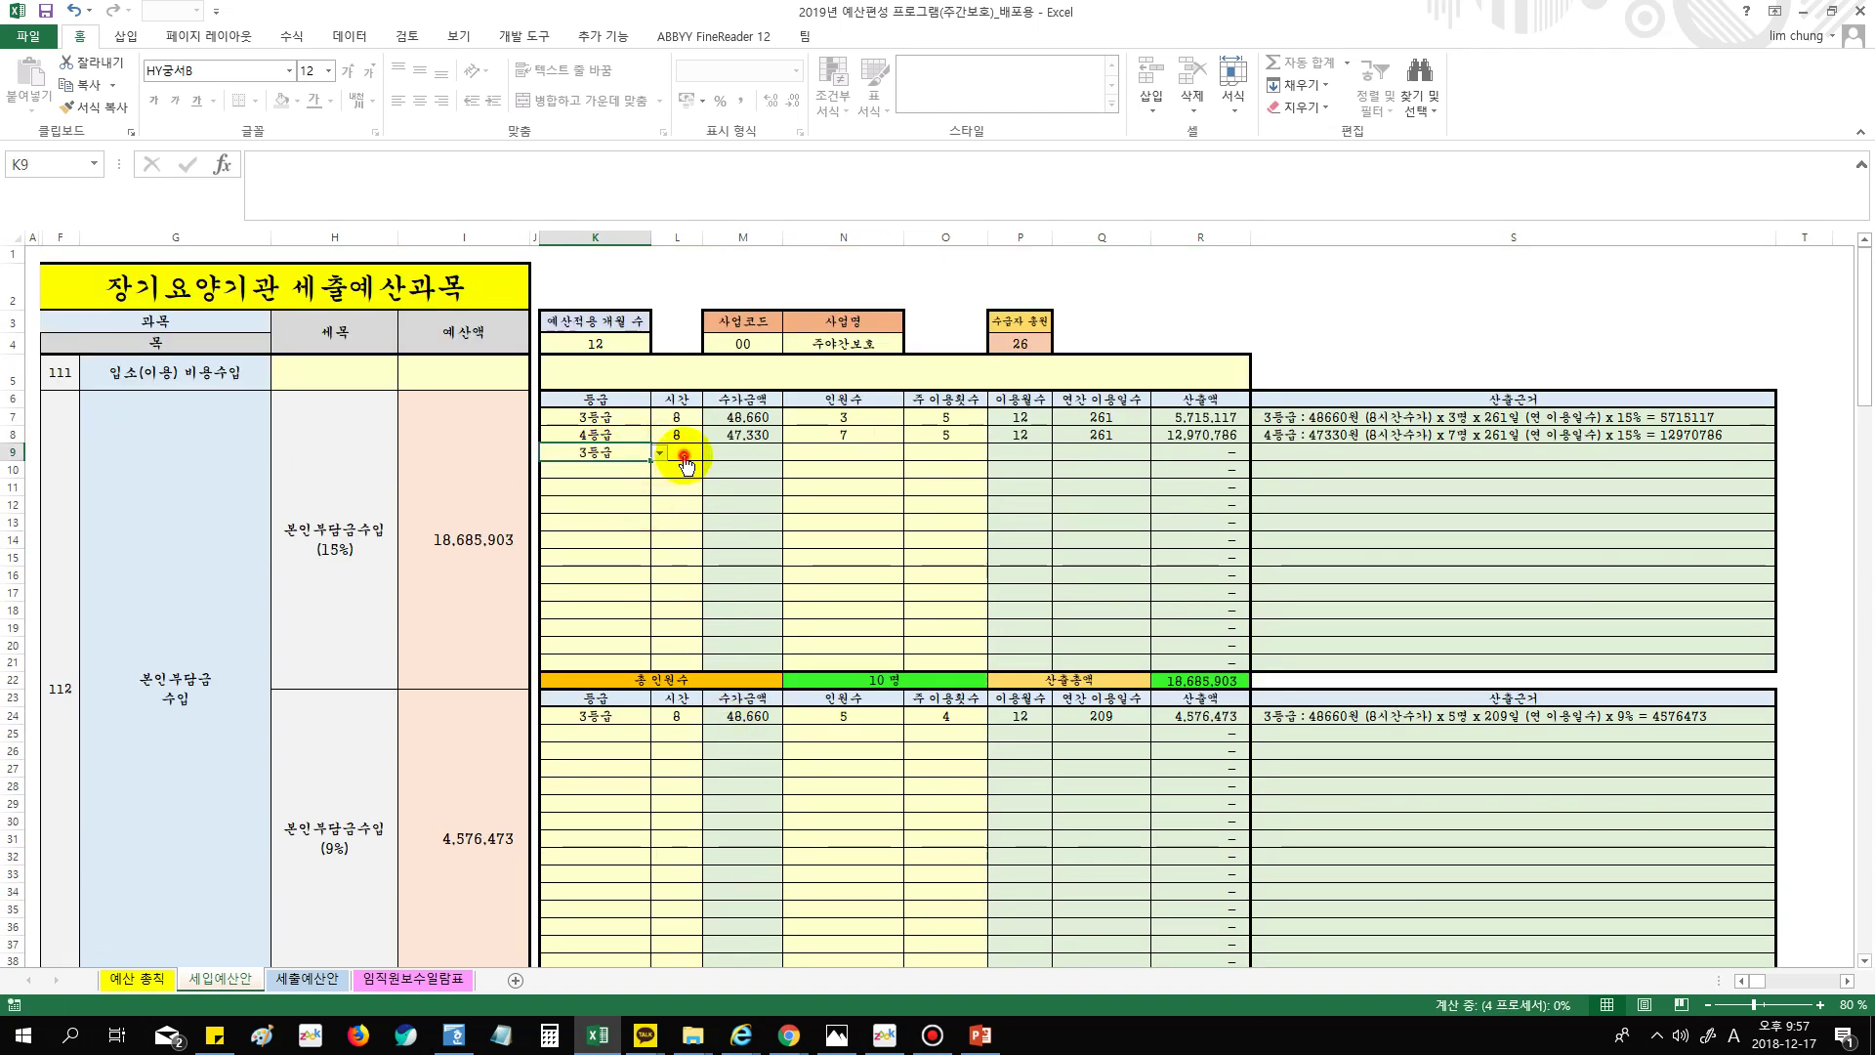
left_click(710, 453)
left_click(680, 494)
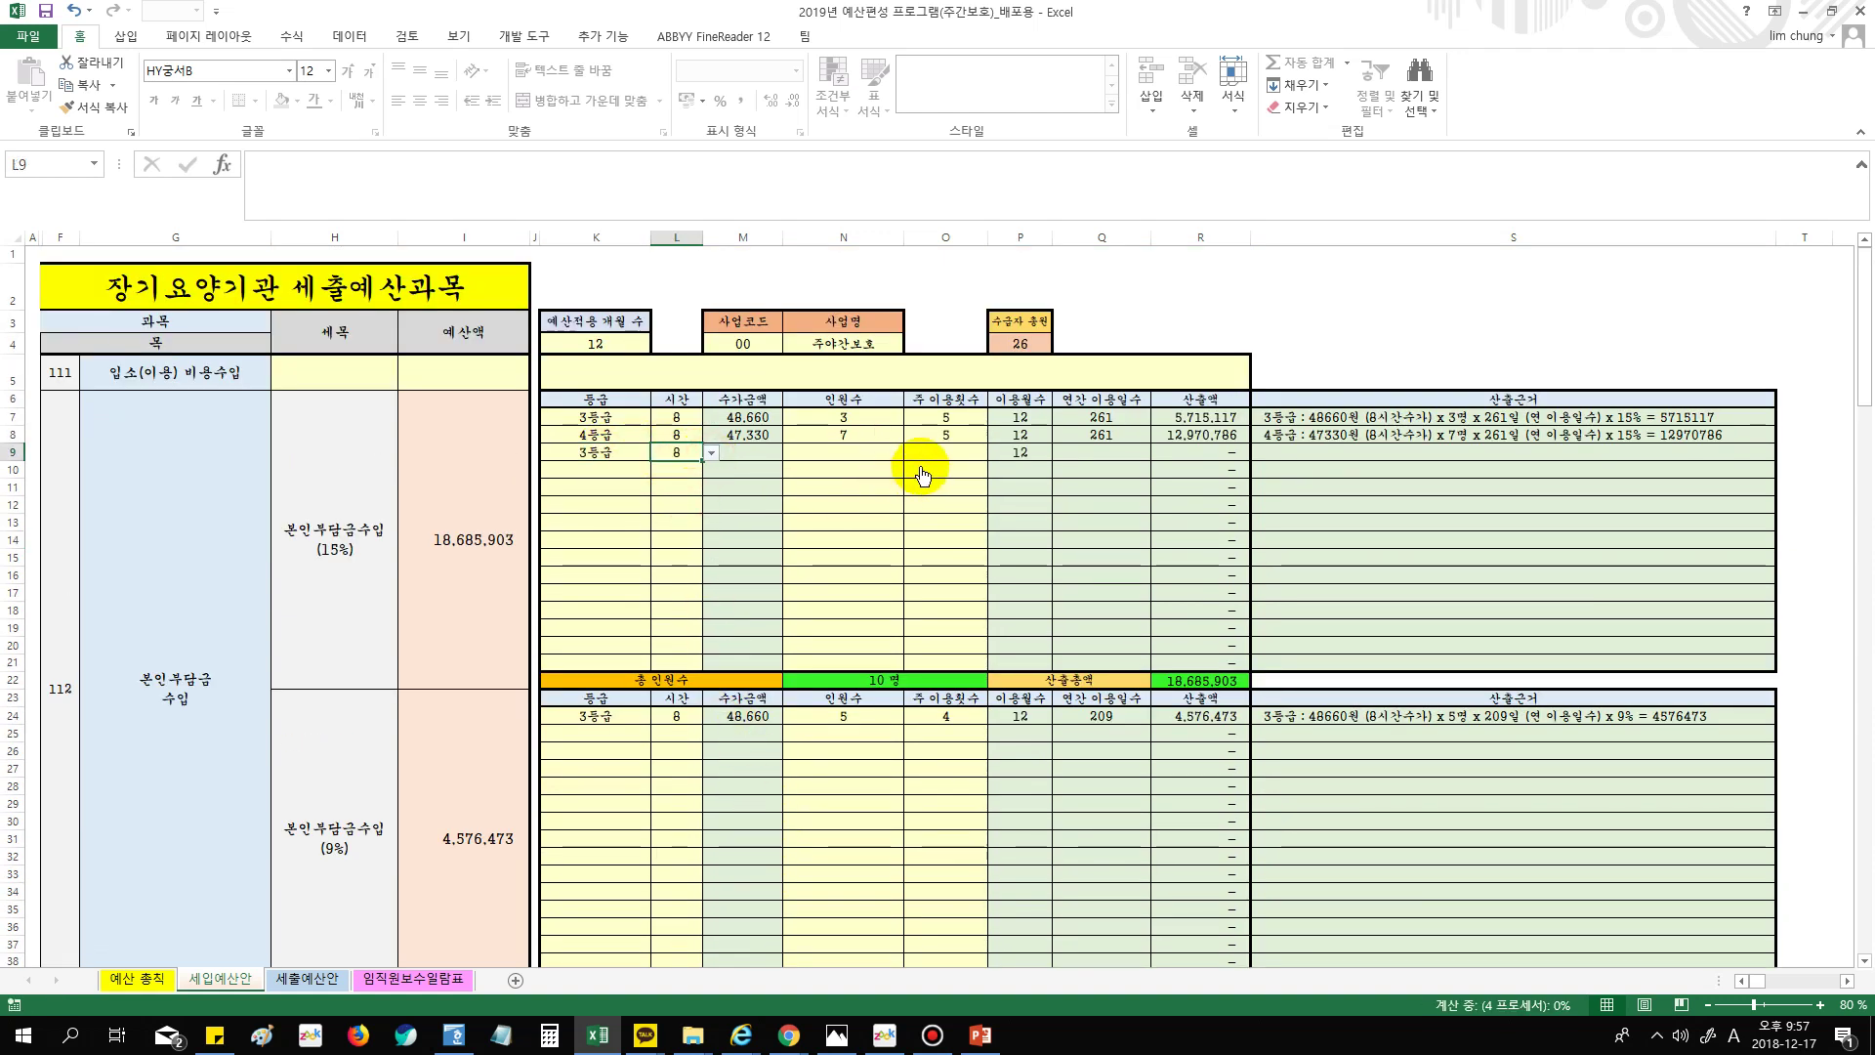
In the third row of the 15% 본인부담금수입 table, set 주 이용횟수 to 5 and 인원수 to 10, and check 수급자 총원
left_click(982, 455)
left_click(996, 452)
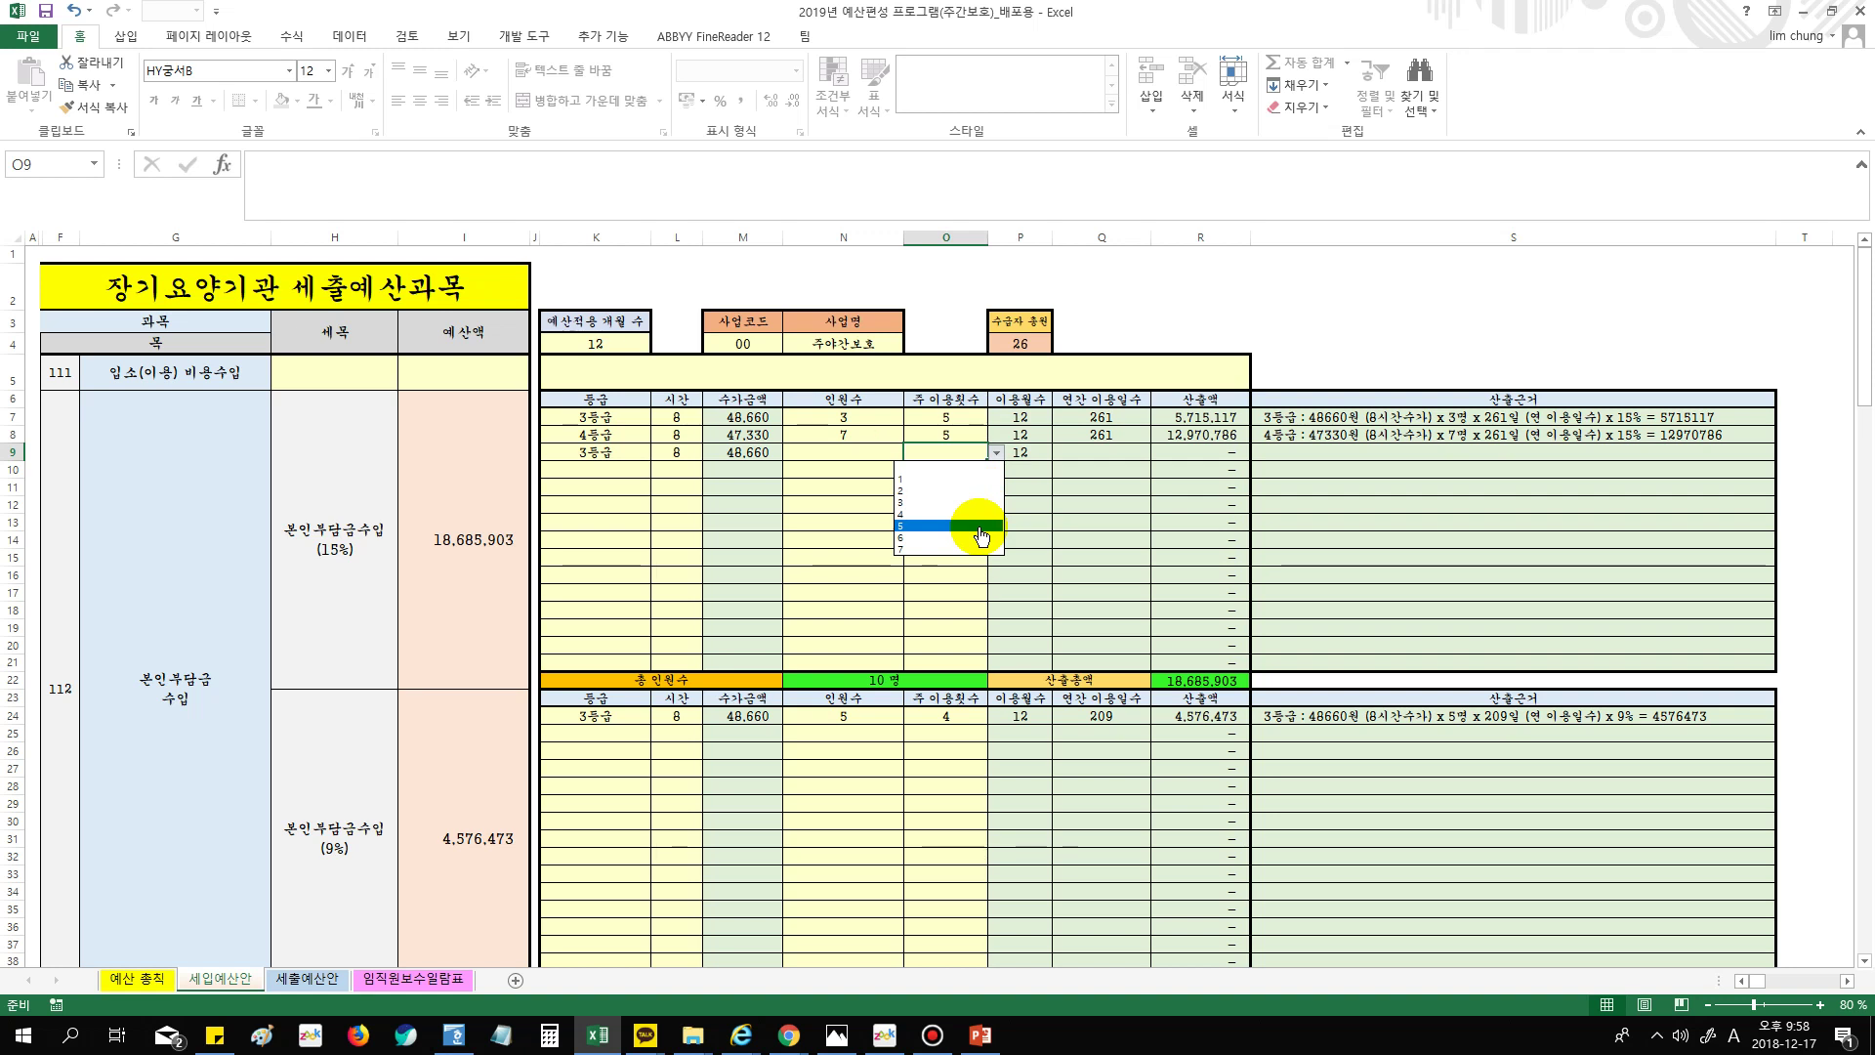
left_click(981, 535)
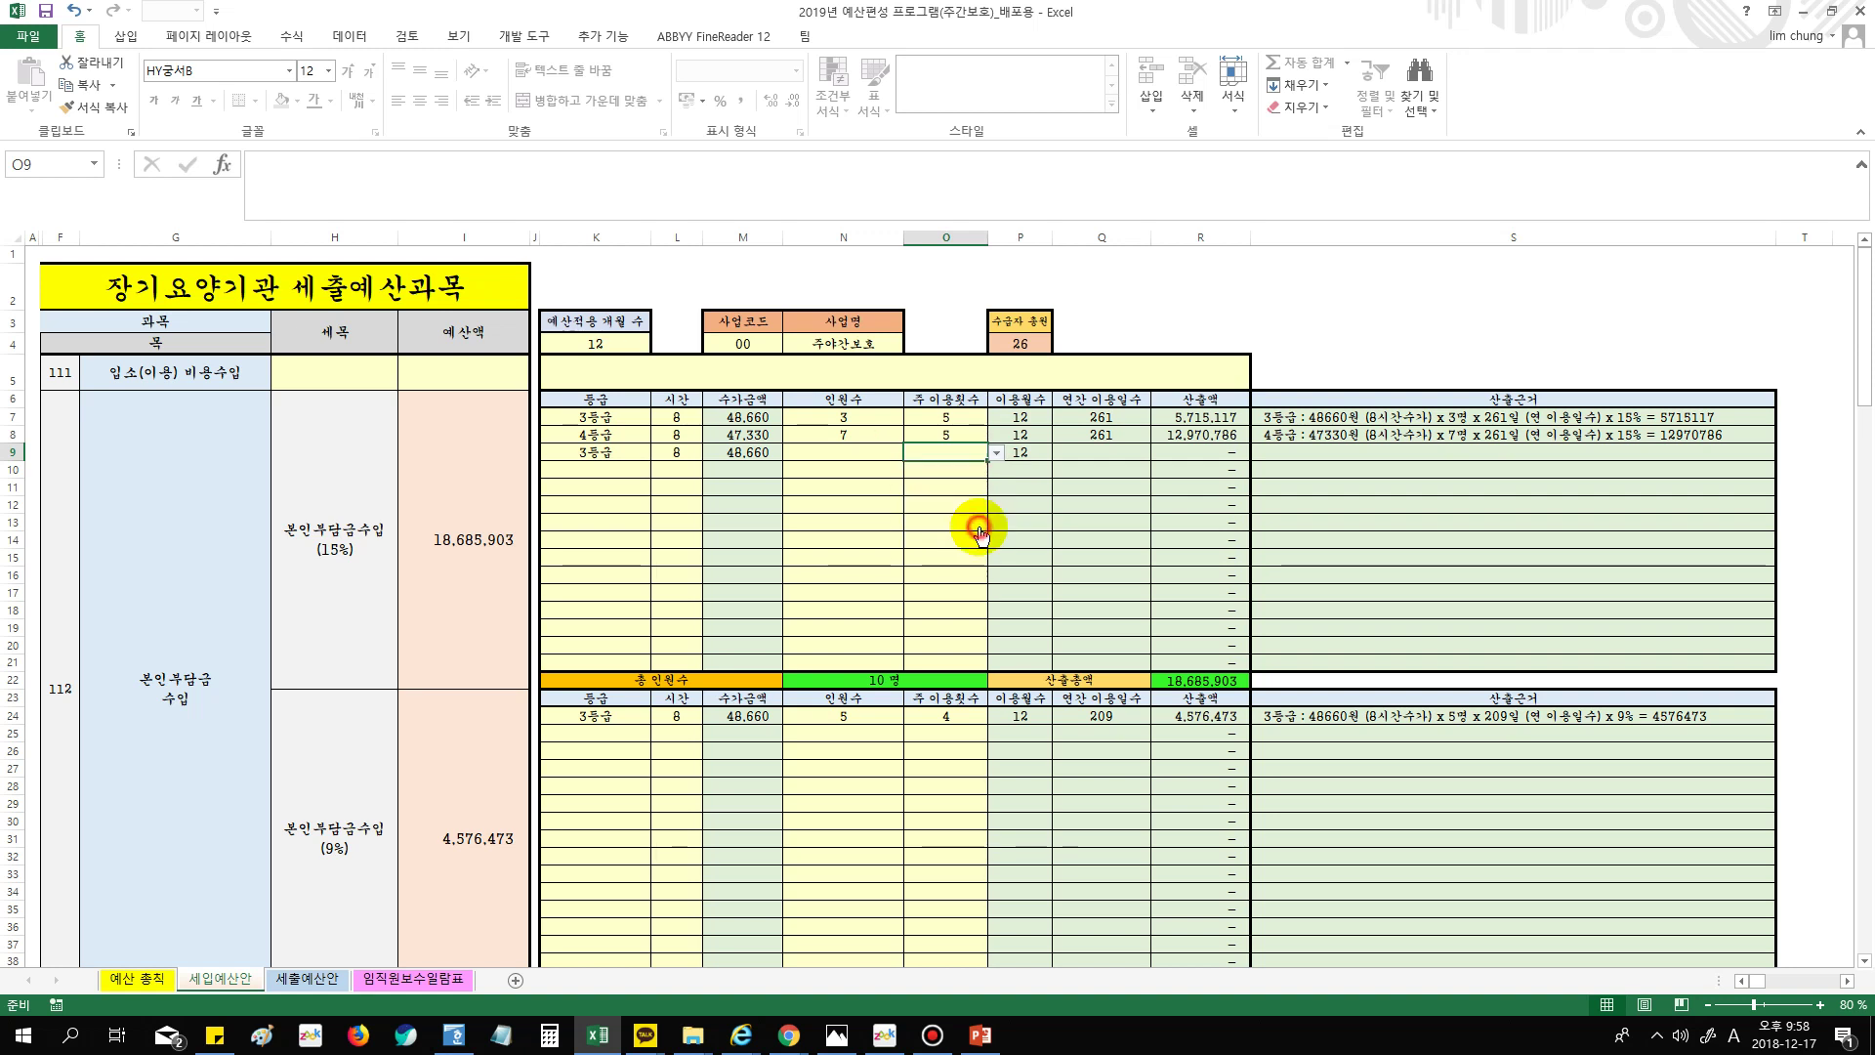
left_click(894, 456)
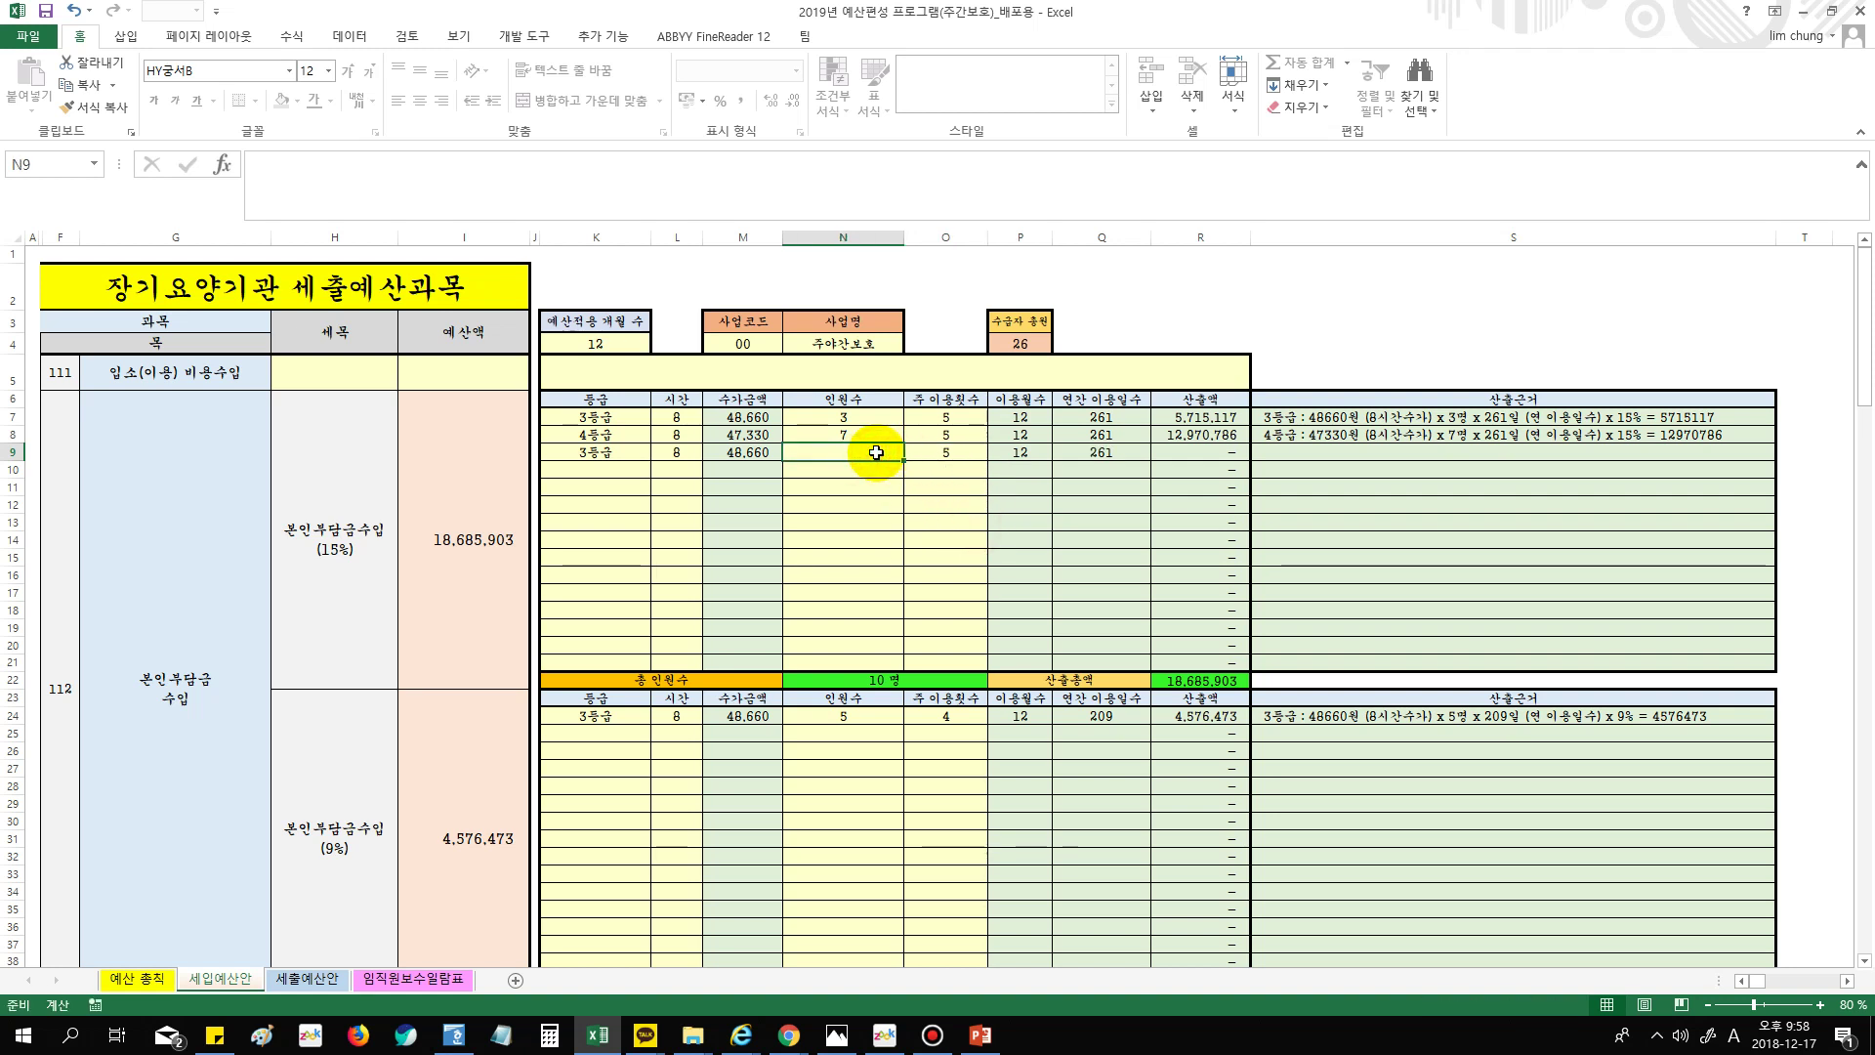
type("10")
left_click(879, 537)
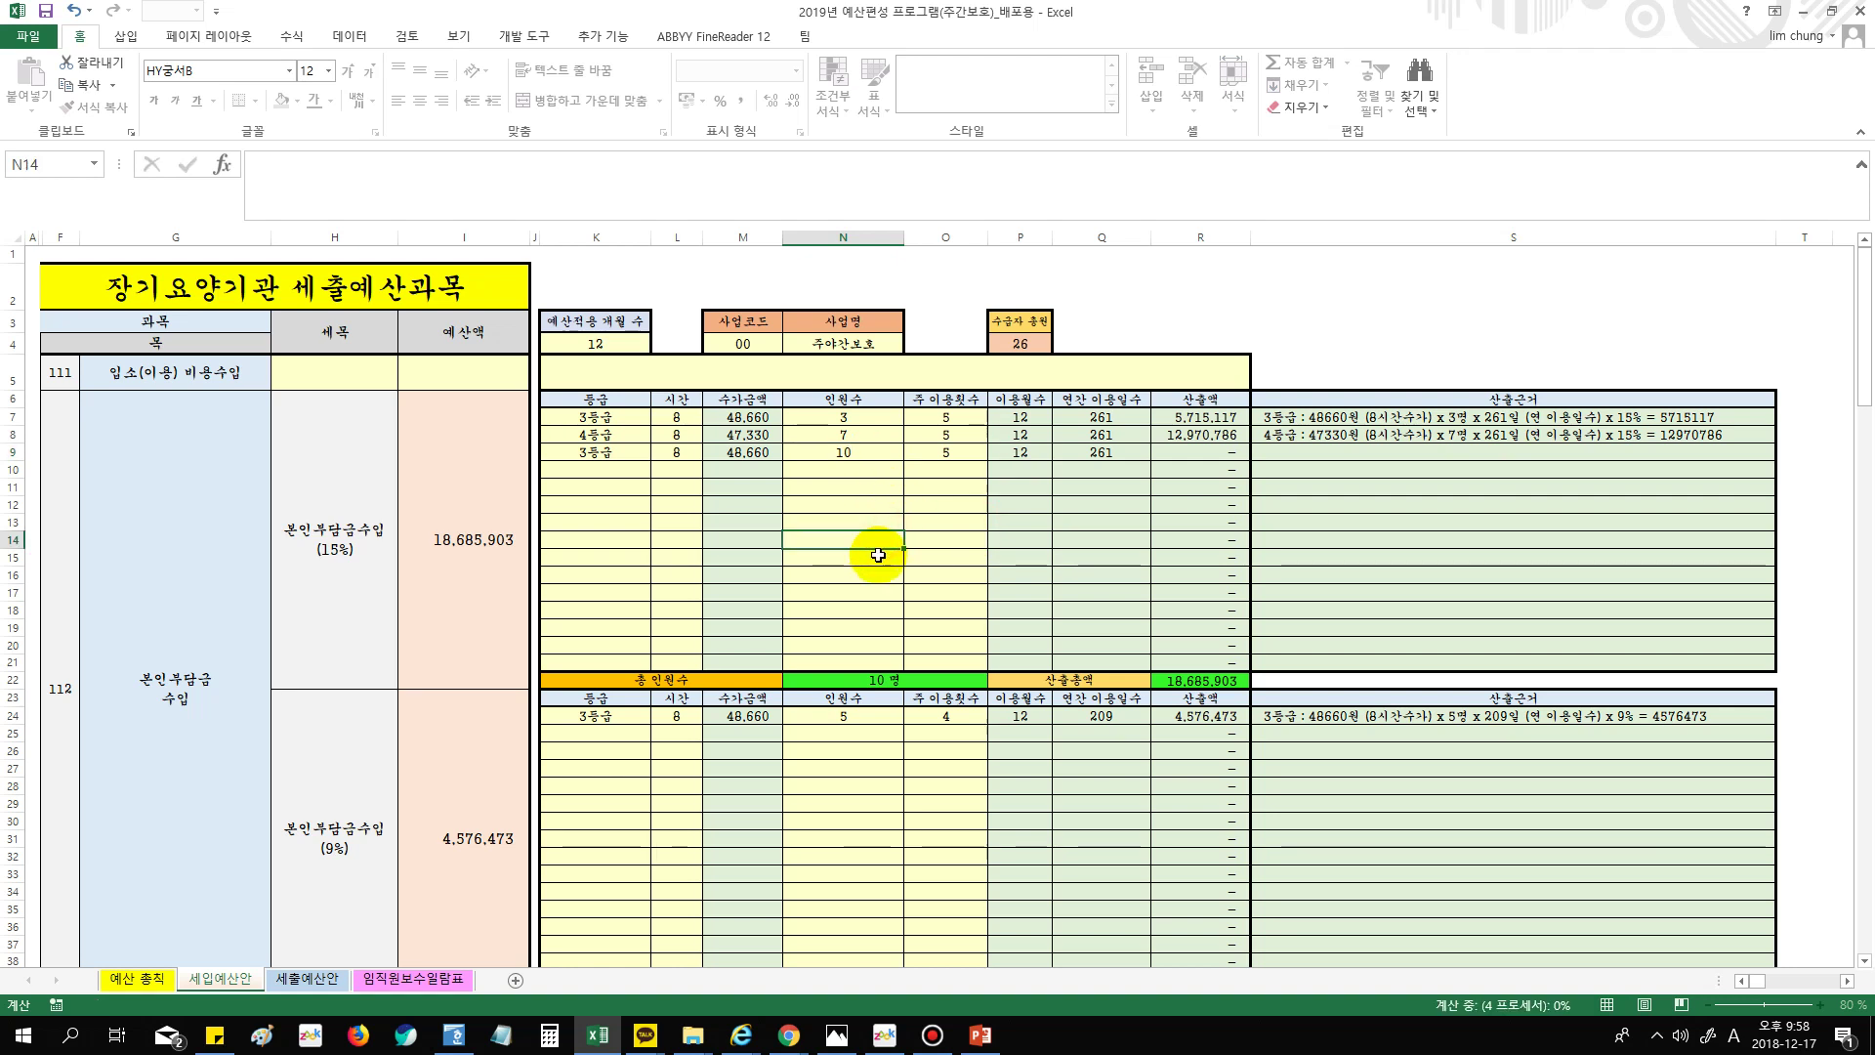
scroll(946, 591, "down", 2)
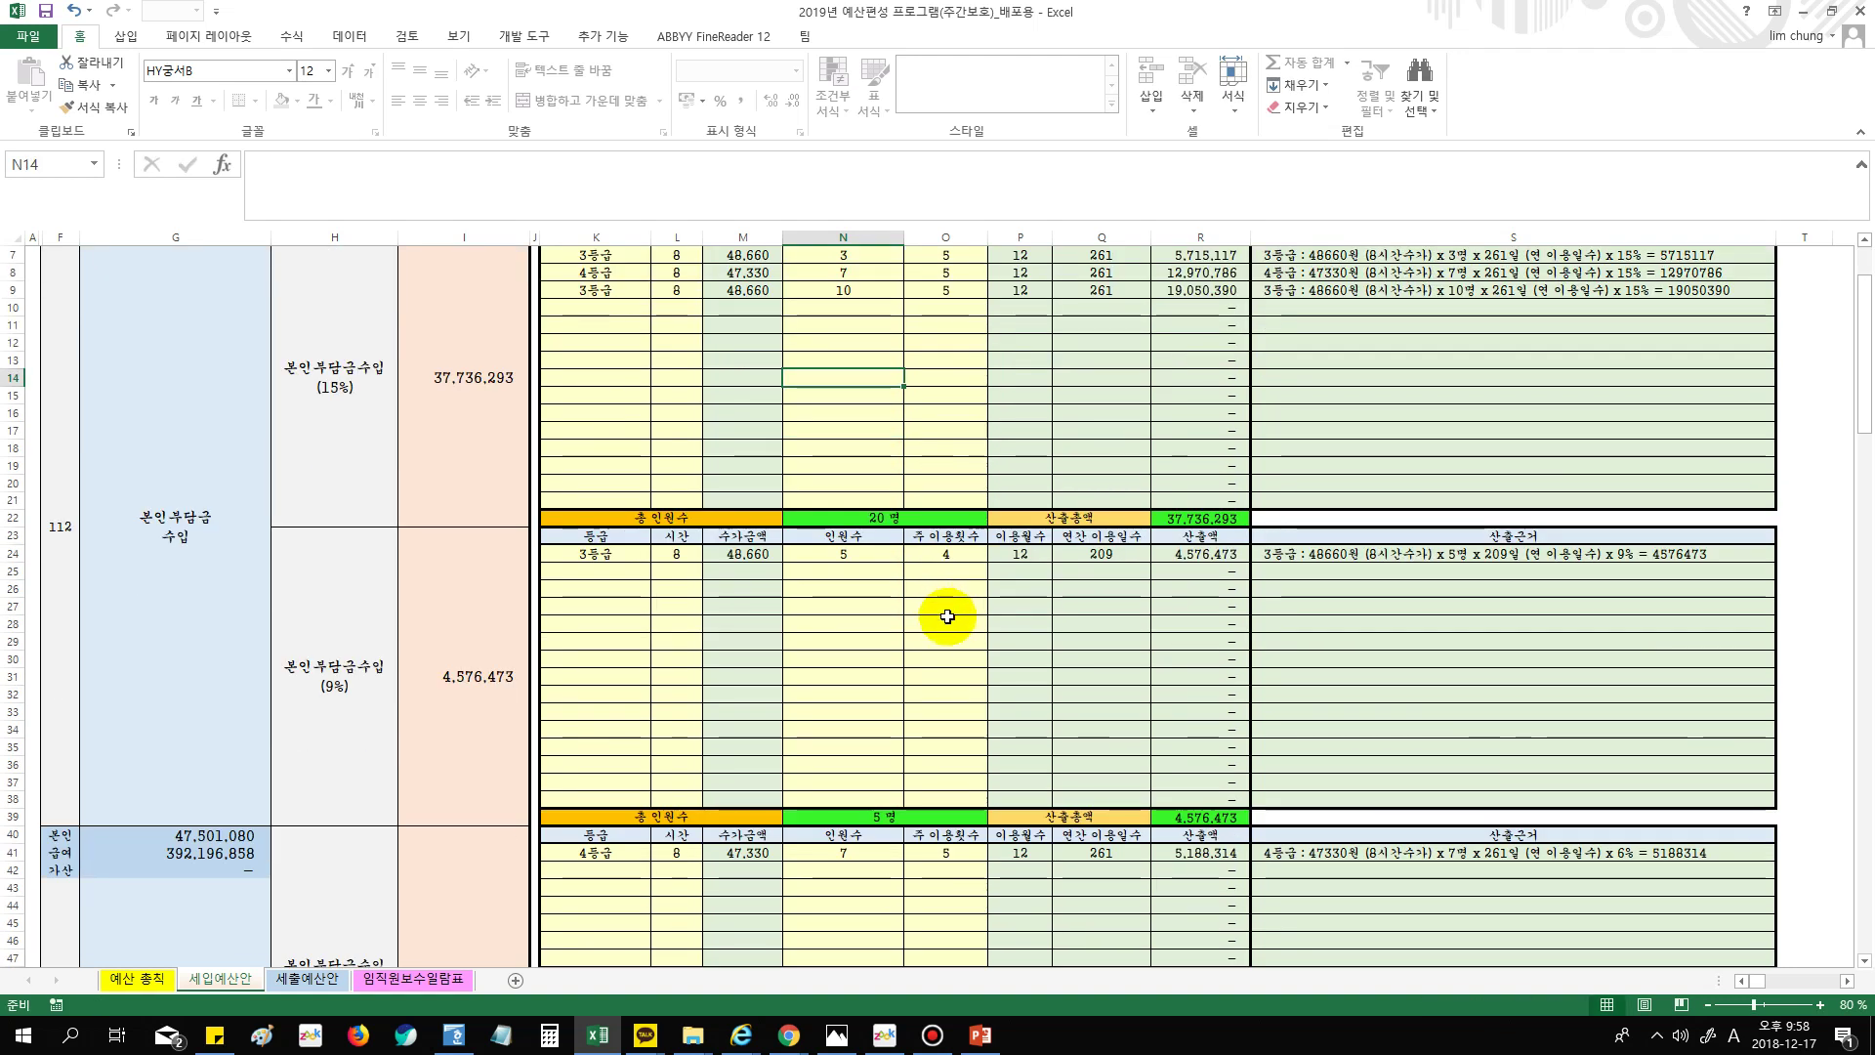
scroll(952, 615, "up", 1)
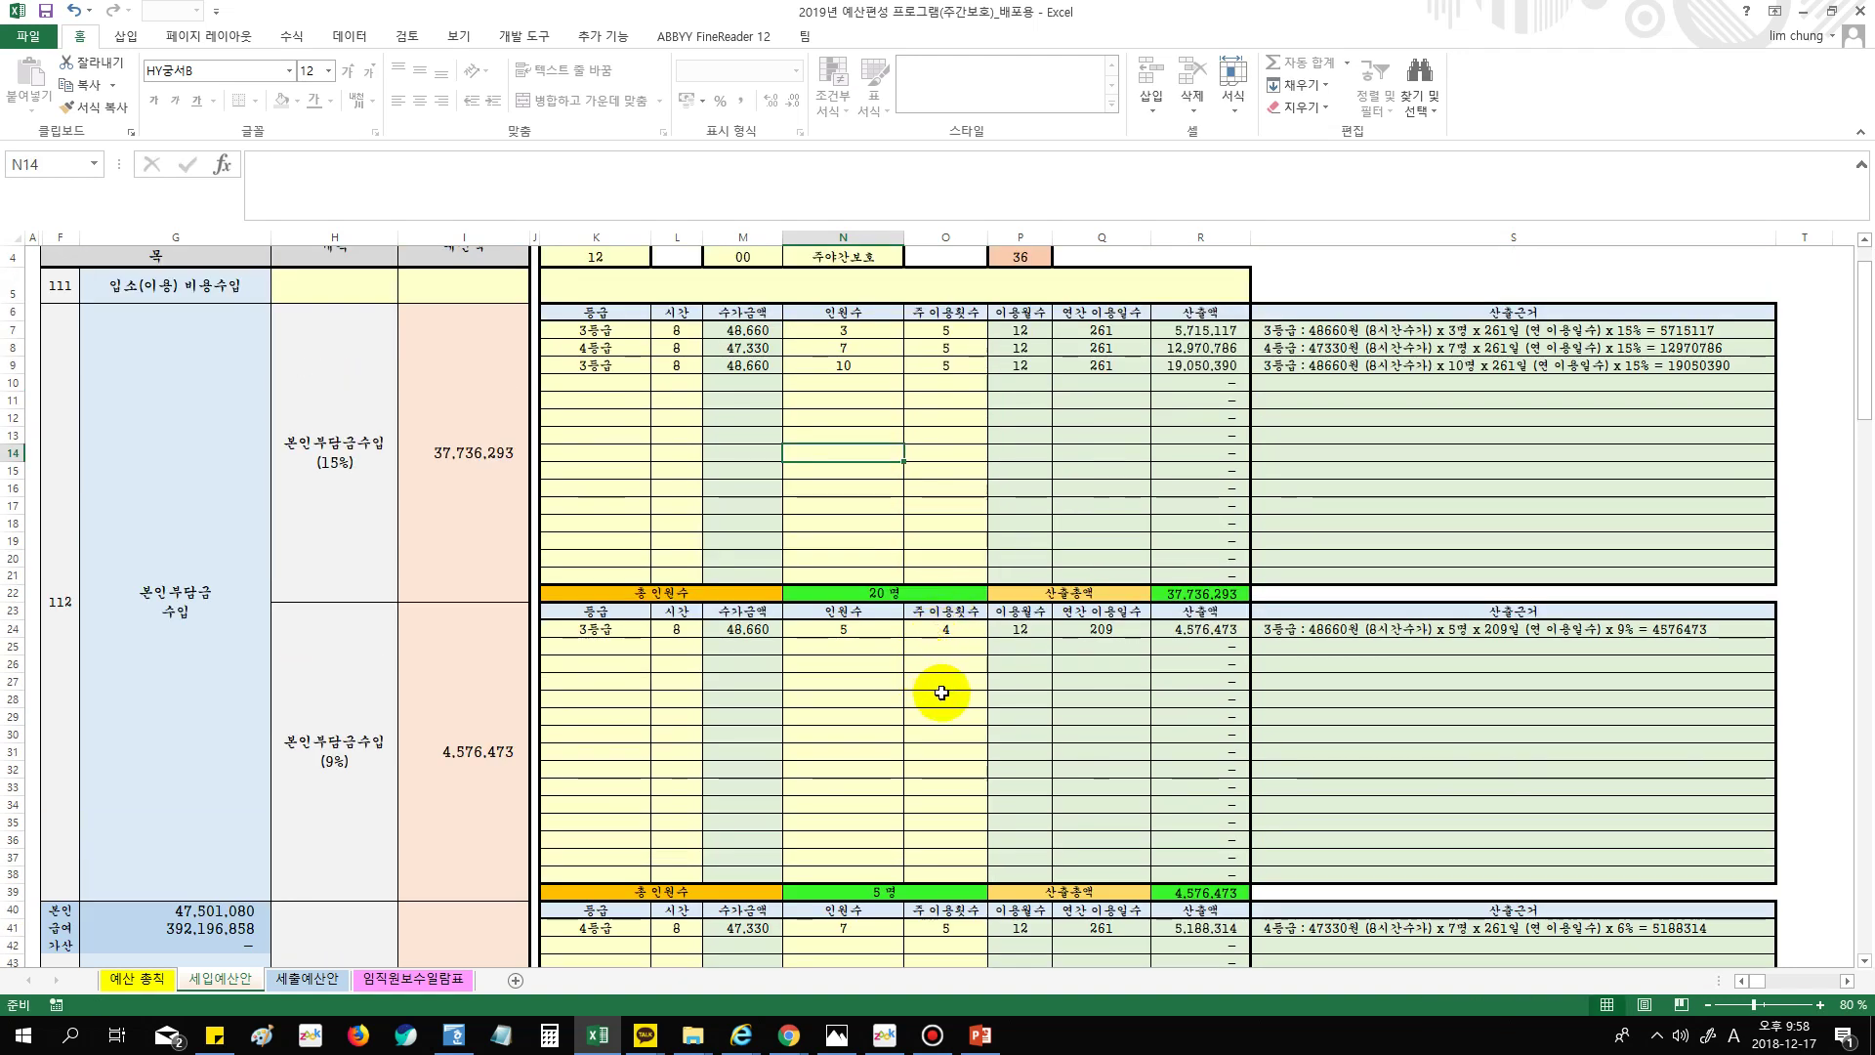
scroll(936, 683, "up", 1)
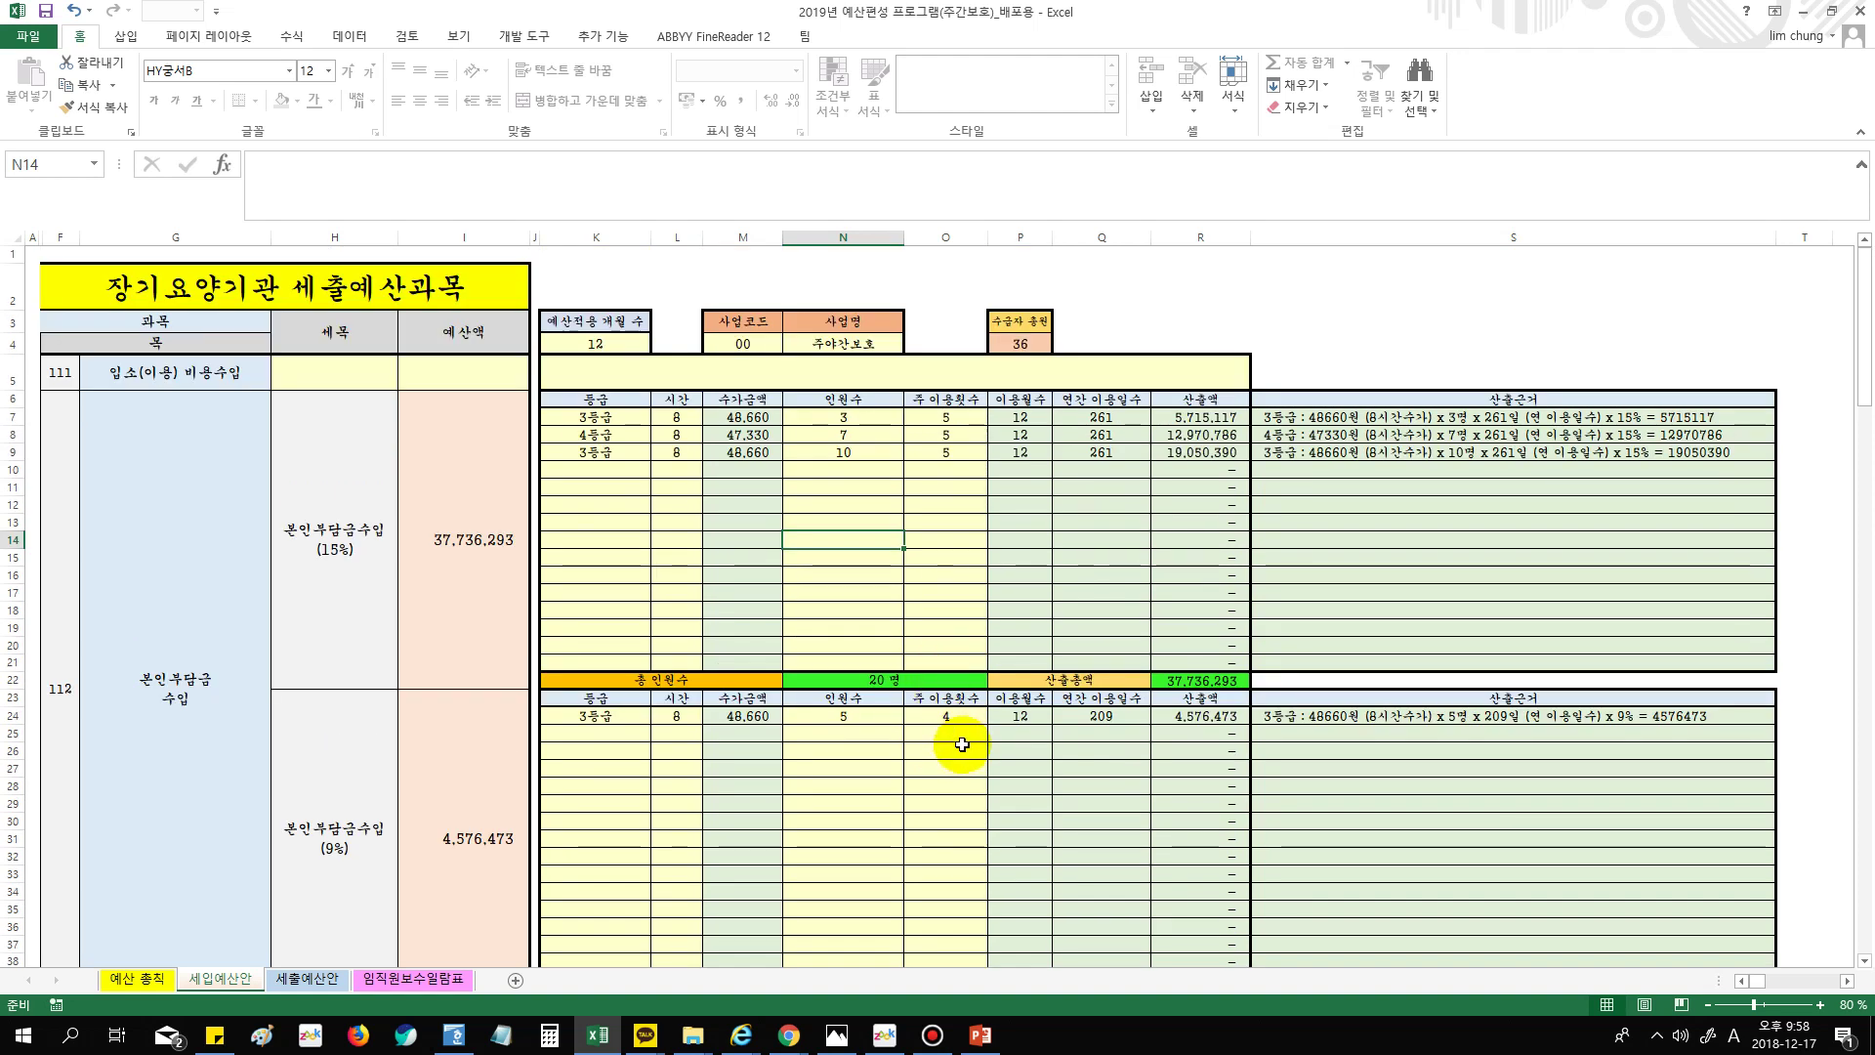
left_click(1016, 343)
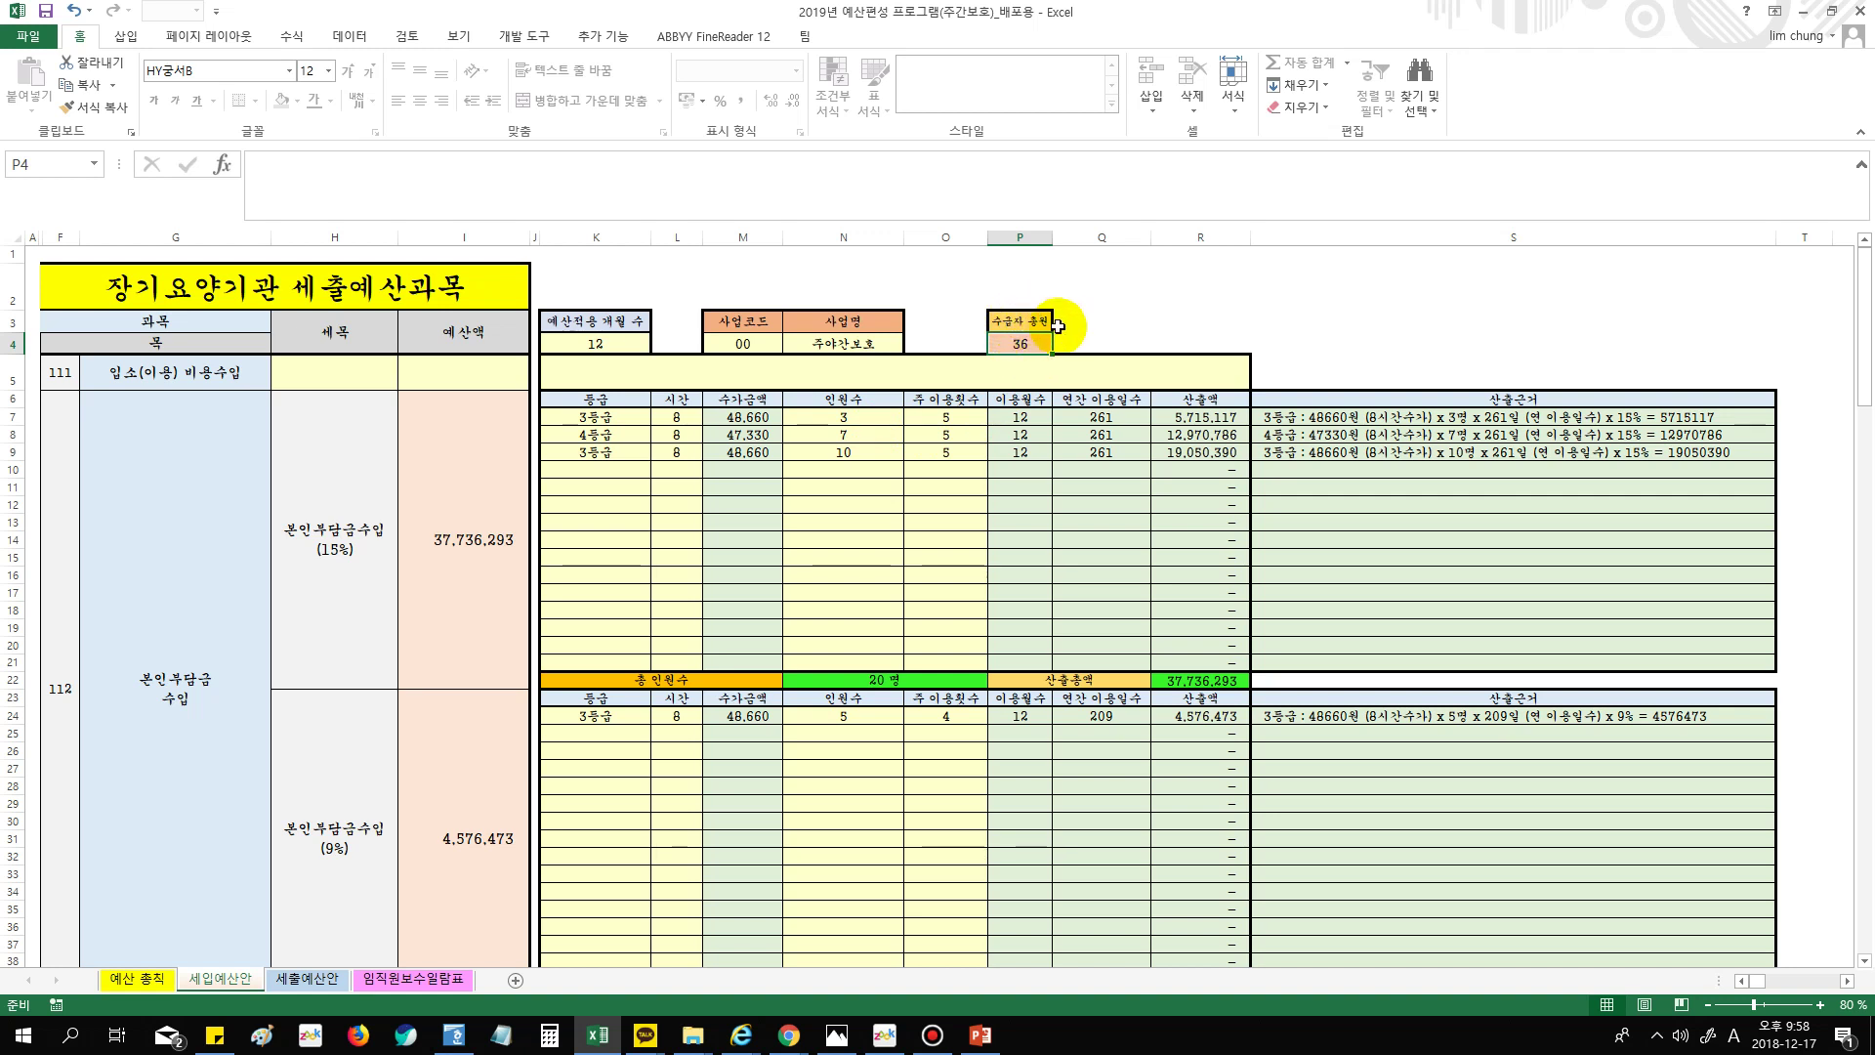
In the fourth row of the 15% 본인부담금수입 table, set 등급 to 2등급 and 시간 to 8
left_click(599, 469)
left_click(659, 469)
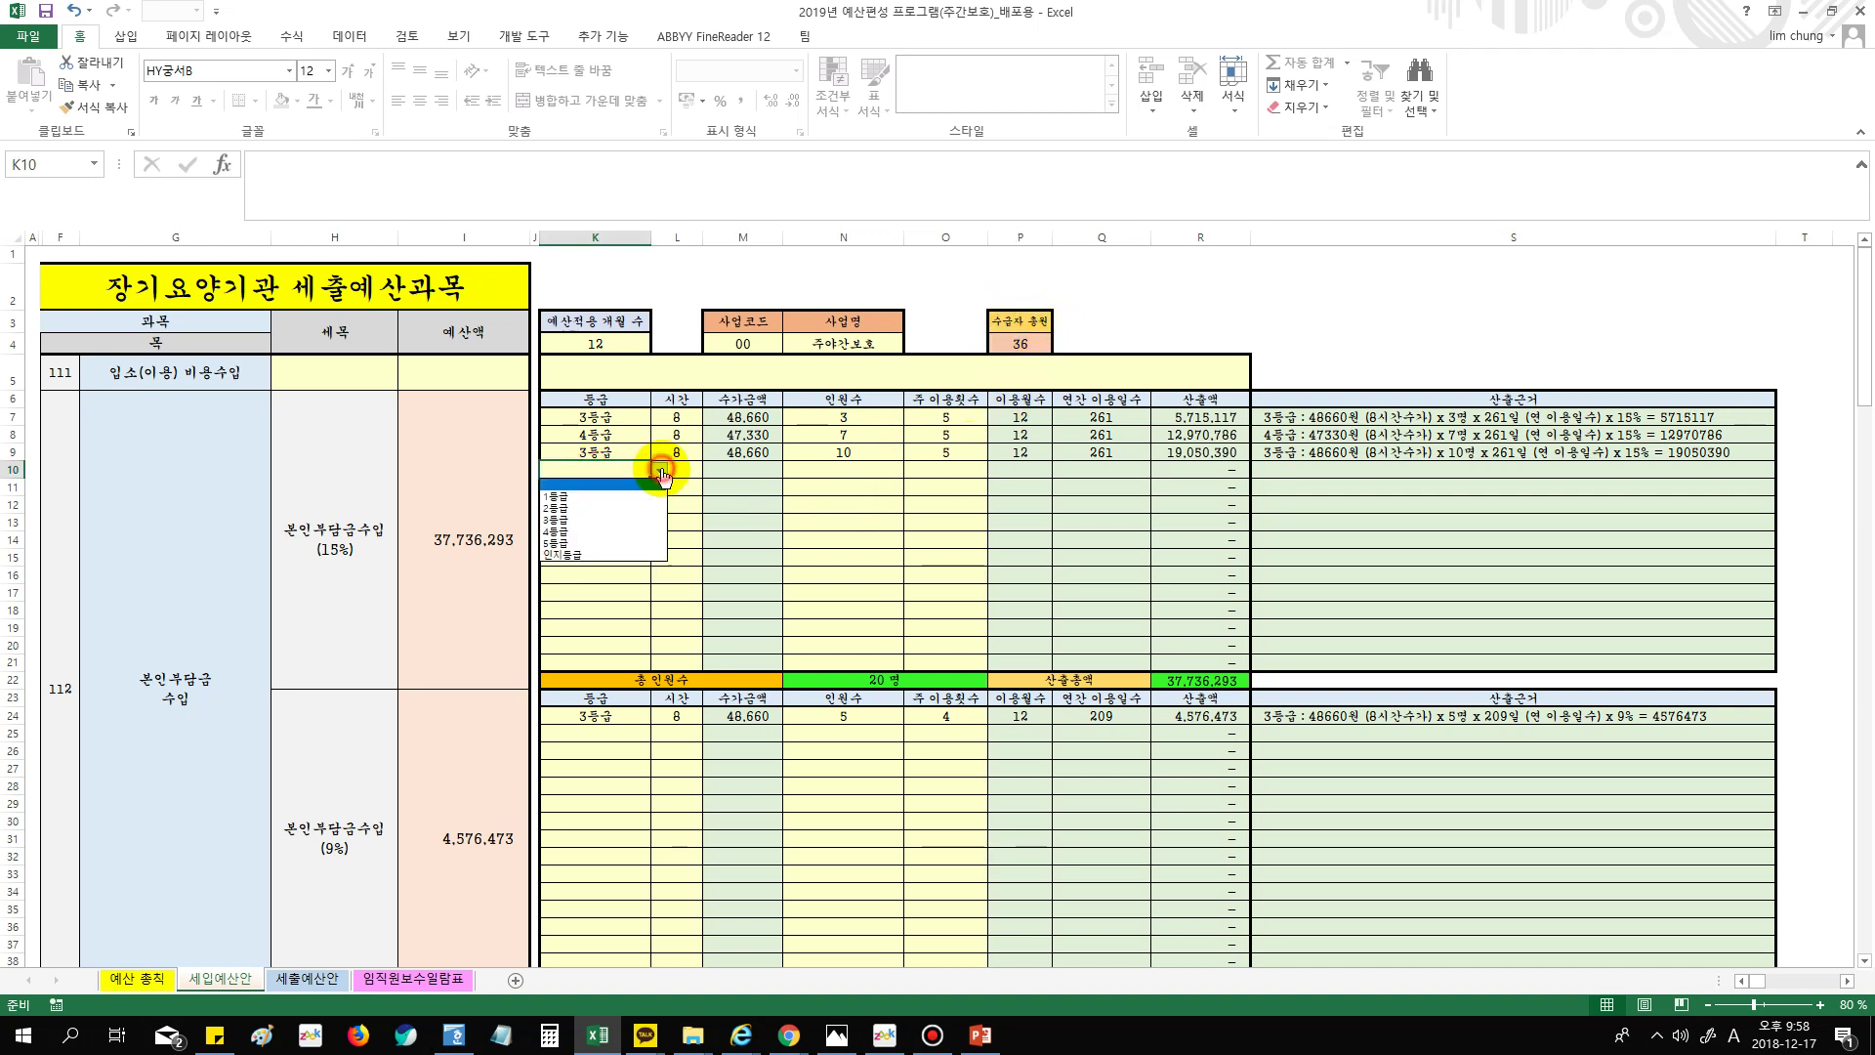
left_click(586, 508)
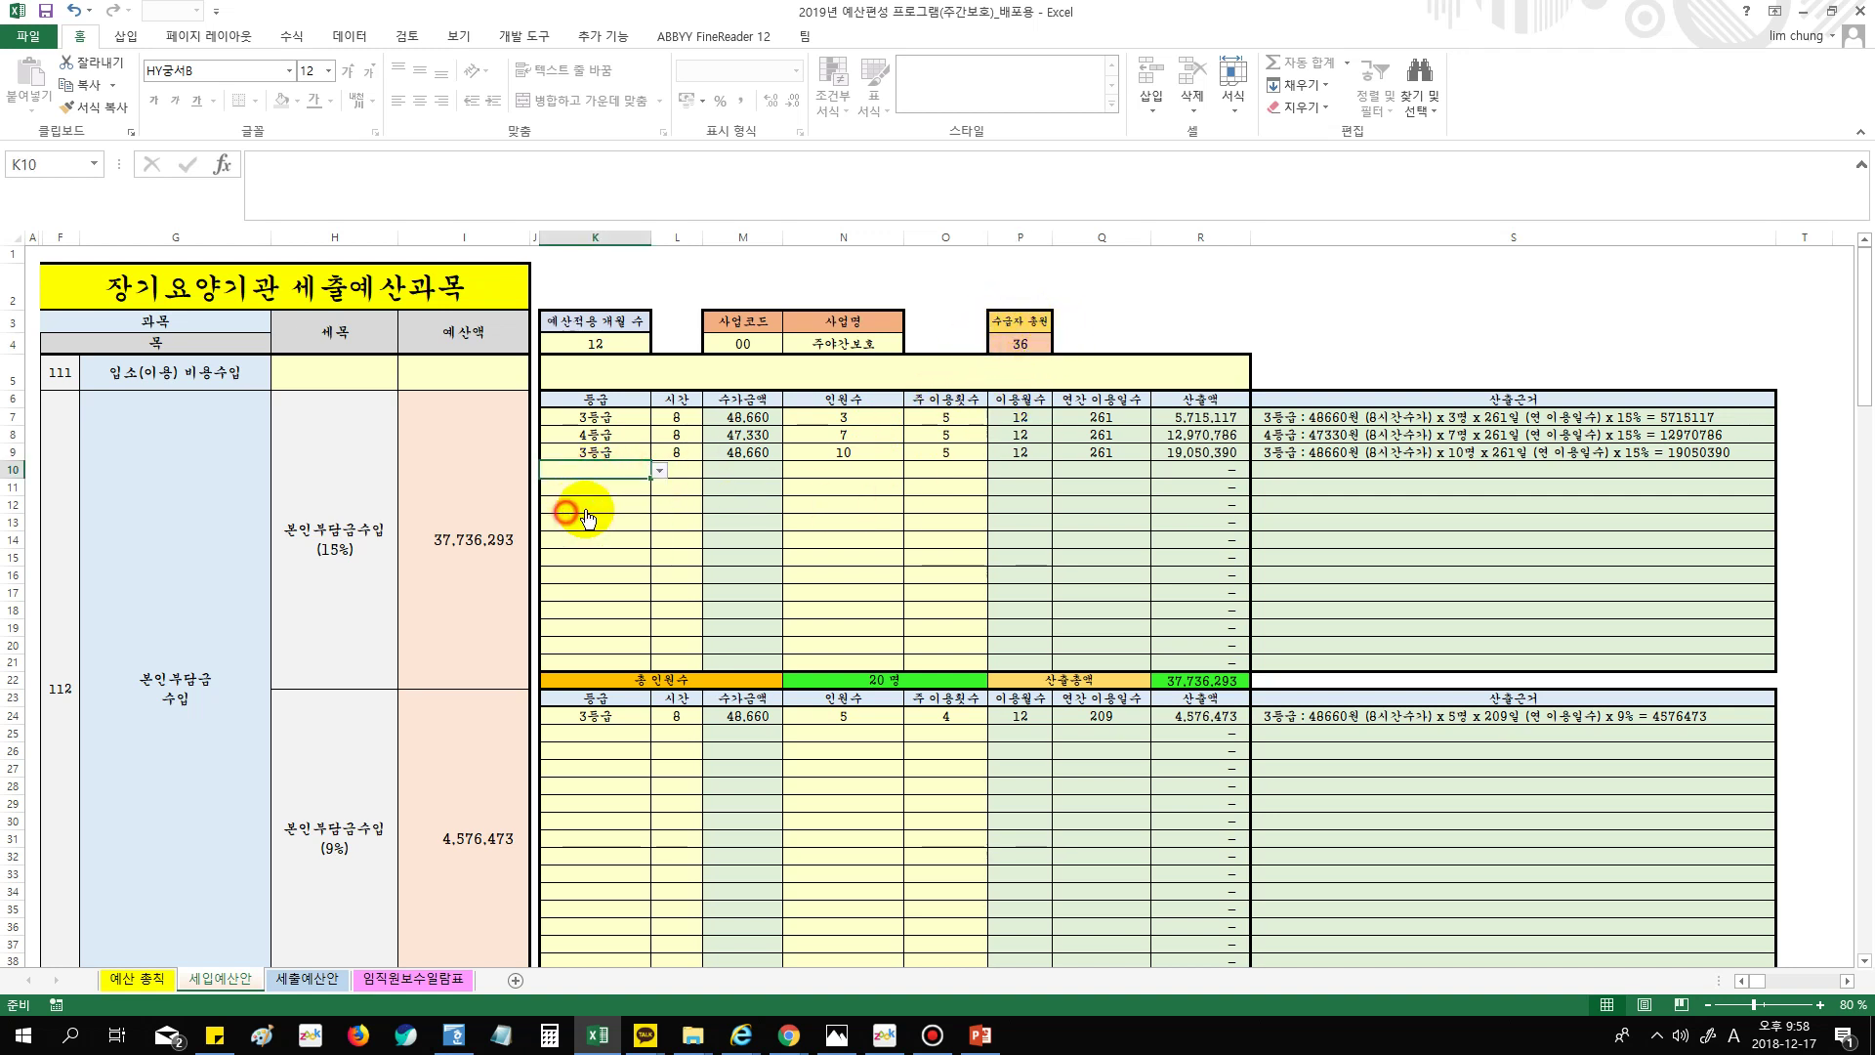
left_click(676, 473)
left_click(711, 471)
left_click(662, 514)
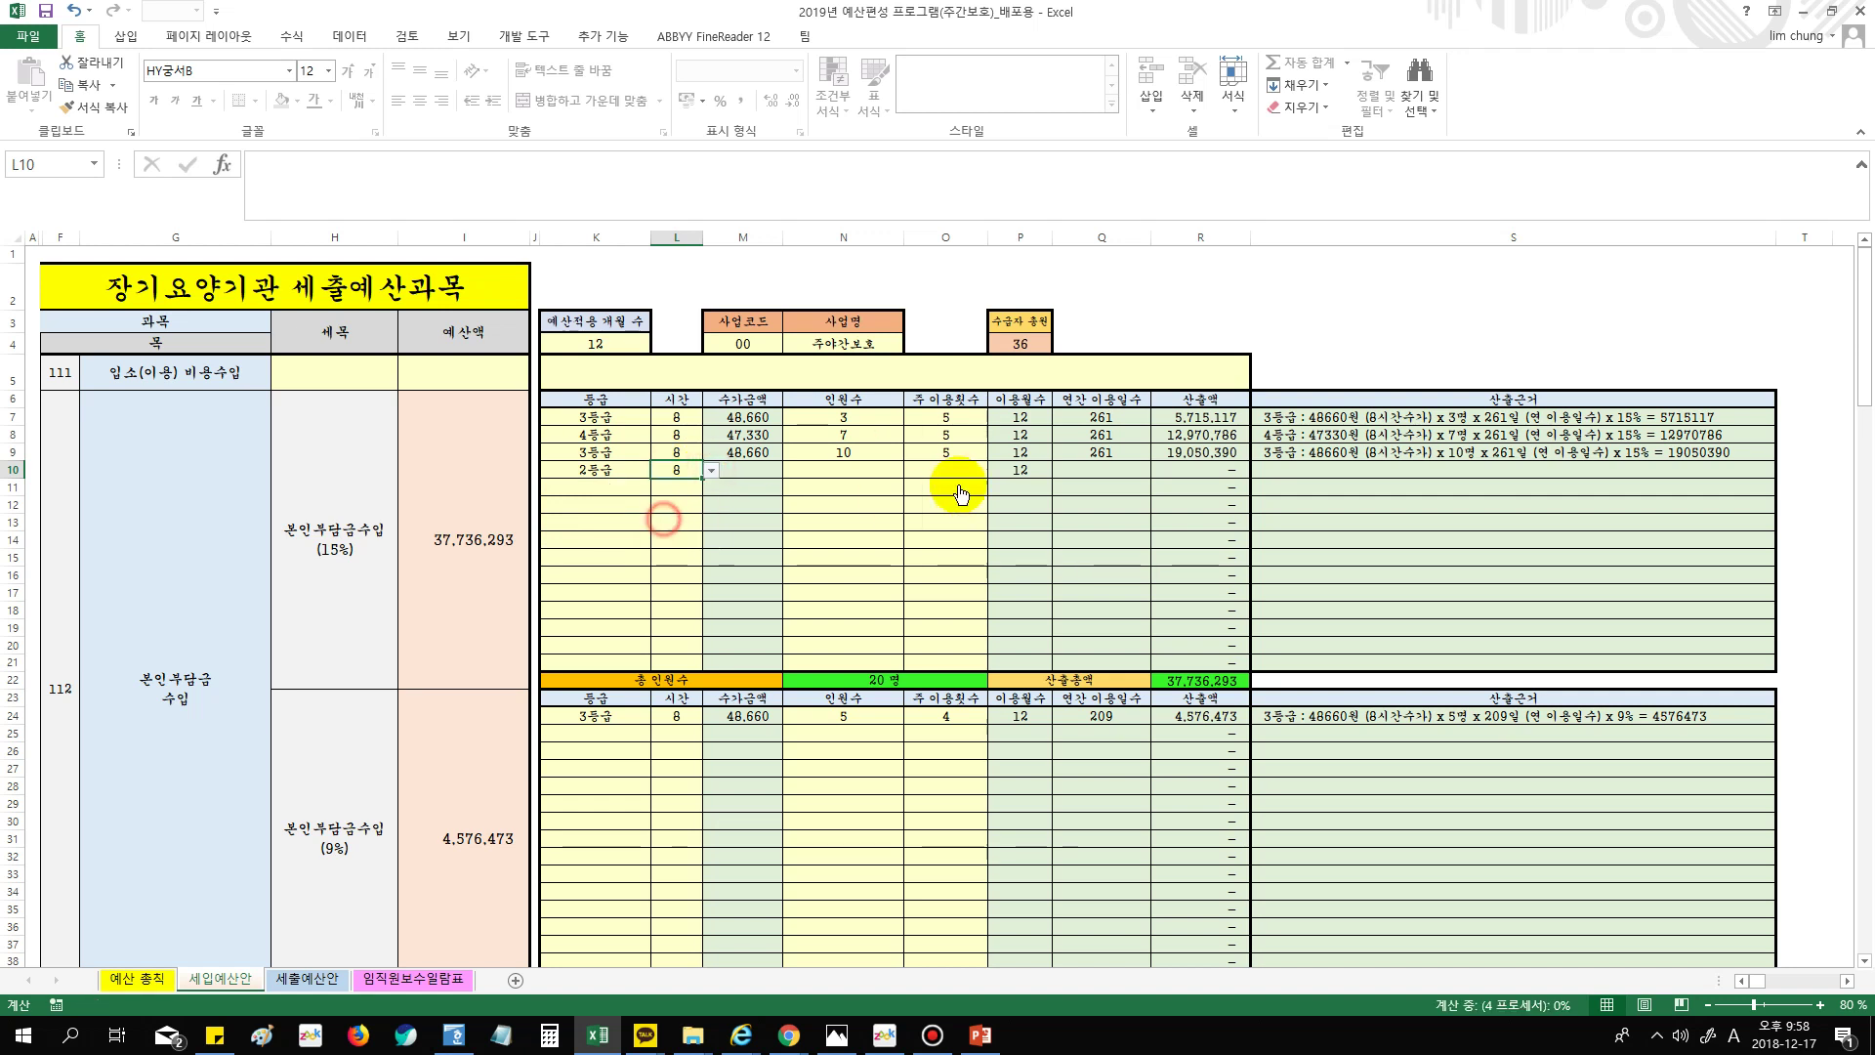
Set the 15% table's 2등급 row to 5 for 주 이용횟수 and 4 for 인원수
left_click(947, 469)
left_click(996, 469)
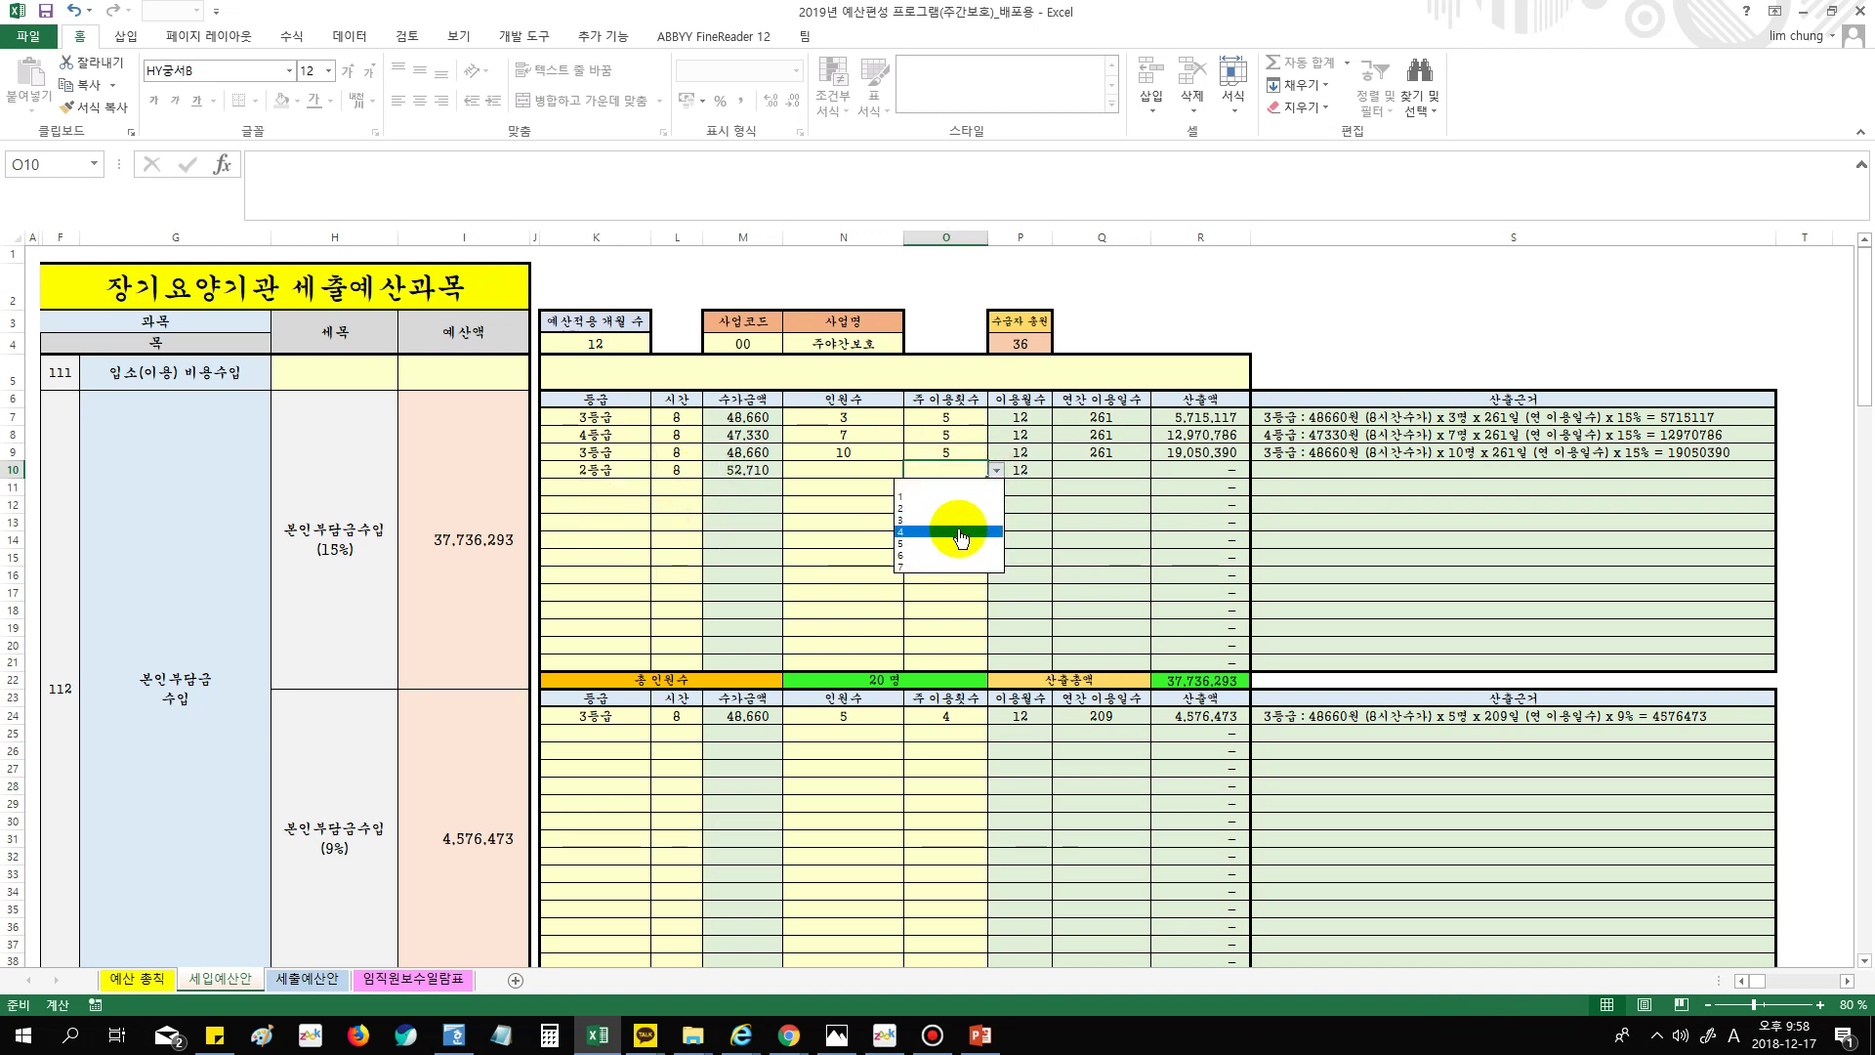
left_click(961, 552)
left_click(848, 468)
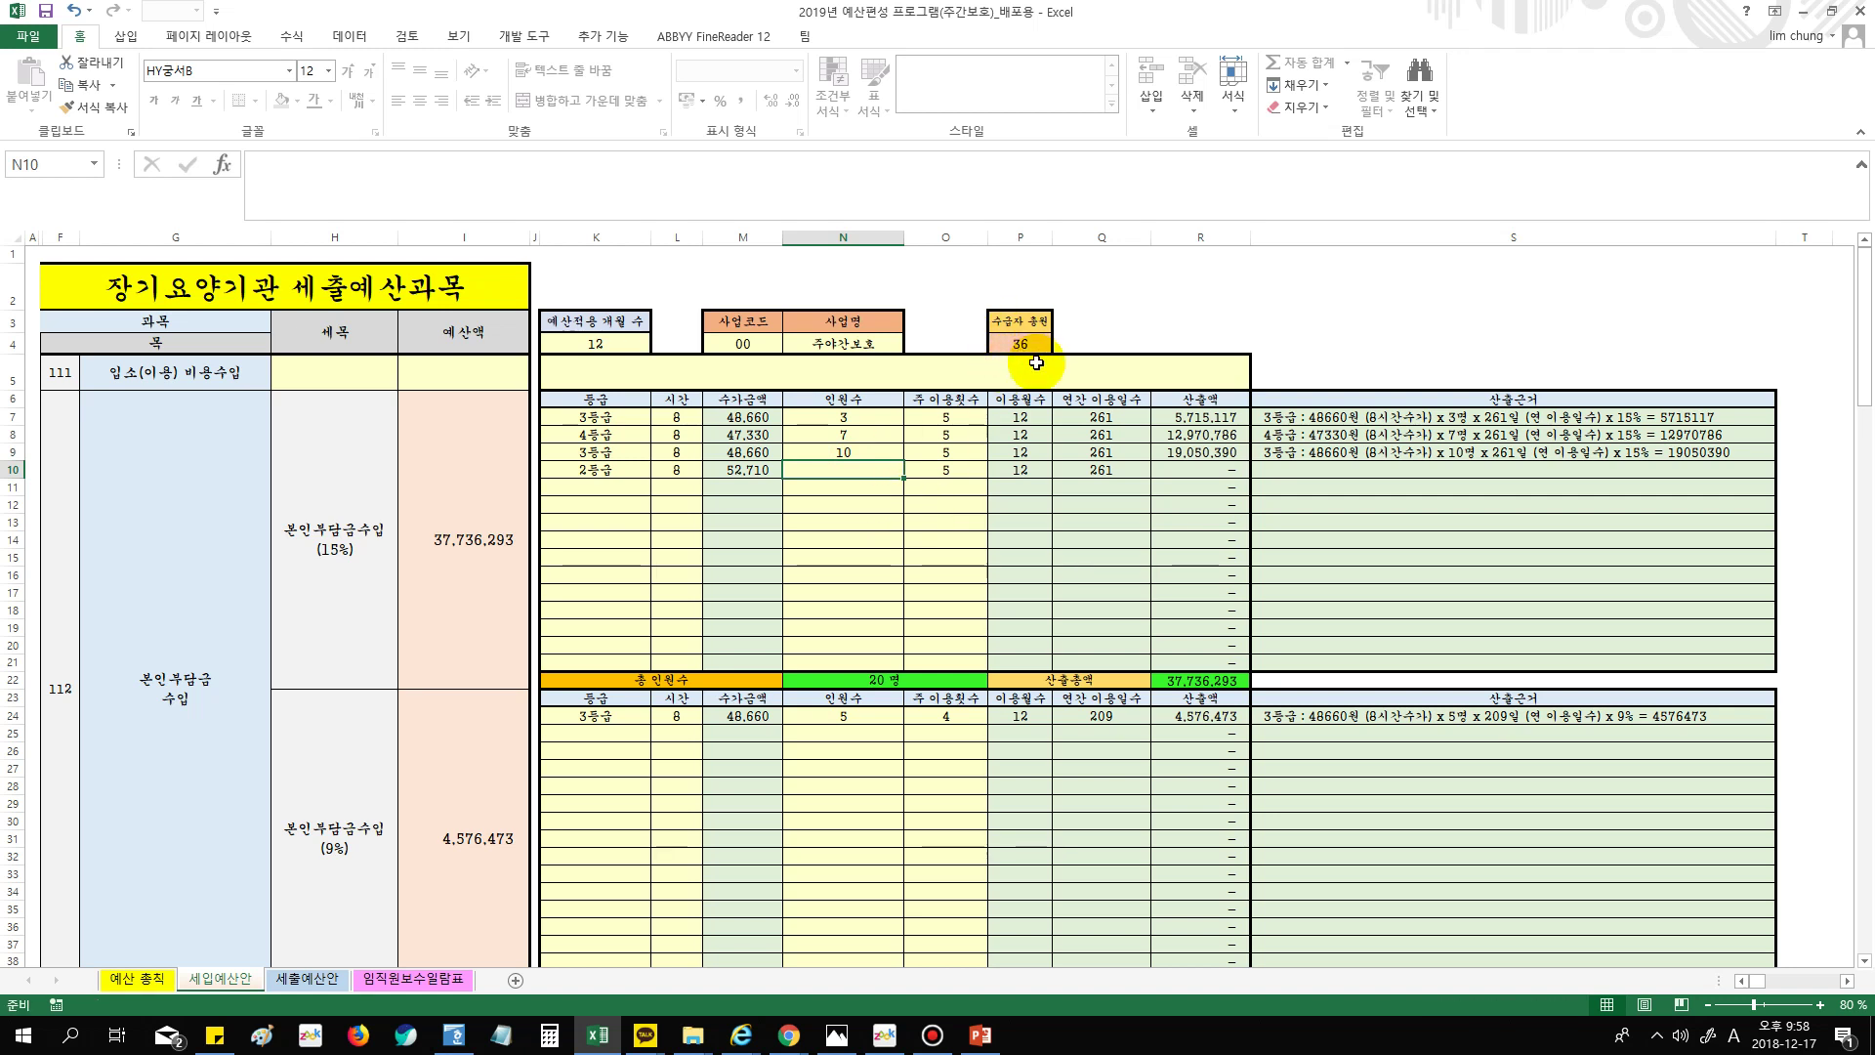
type("4")
left_click(940, 537)
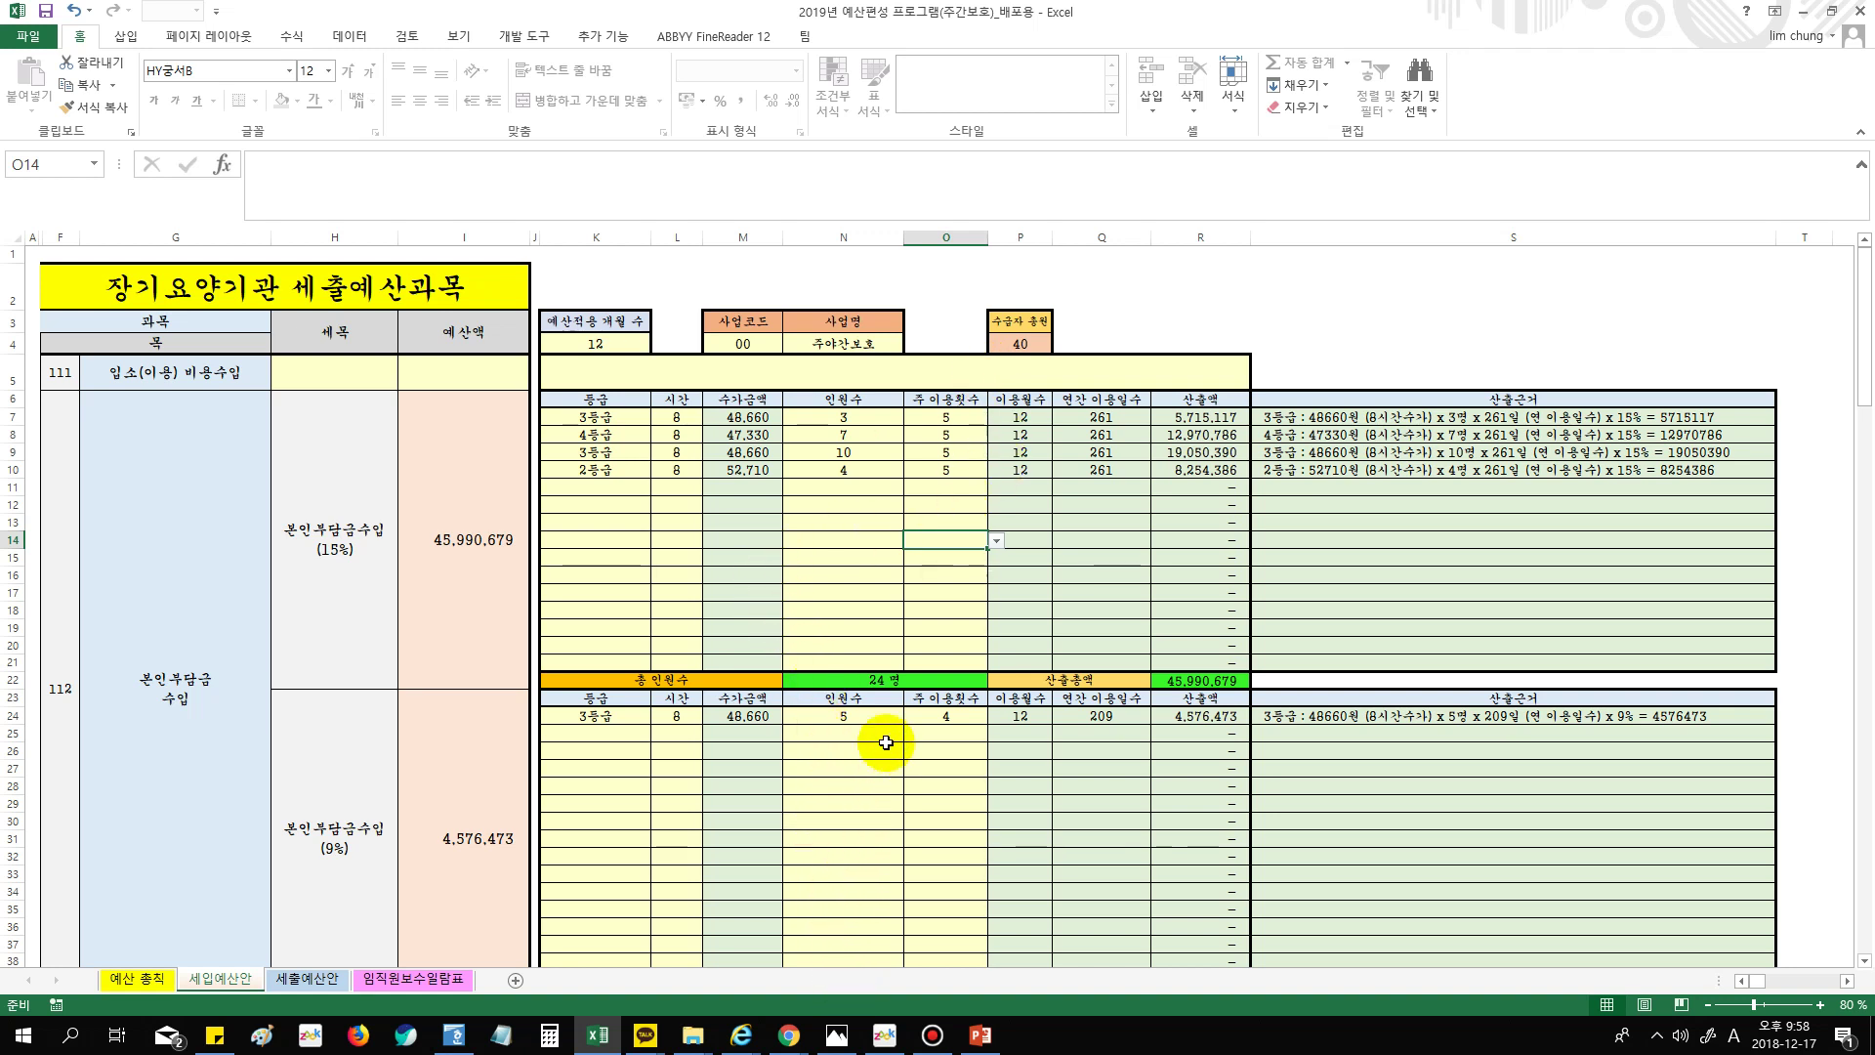
Examine 수급자 총원 and the headcount totals of the 본인부담금수입 tables, along with the linked 장기요양급여수입 sections
left_click(1015, 344)
left_click(888, 575)
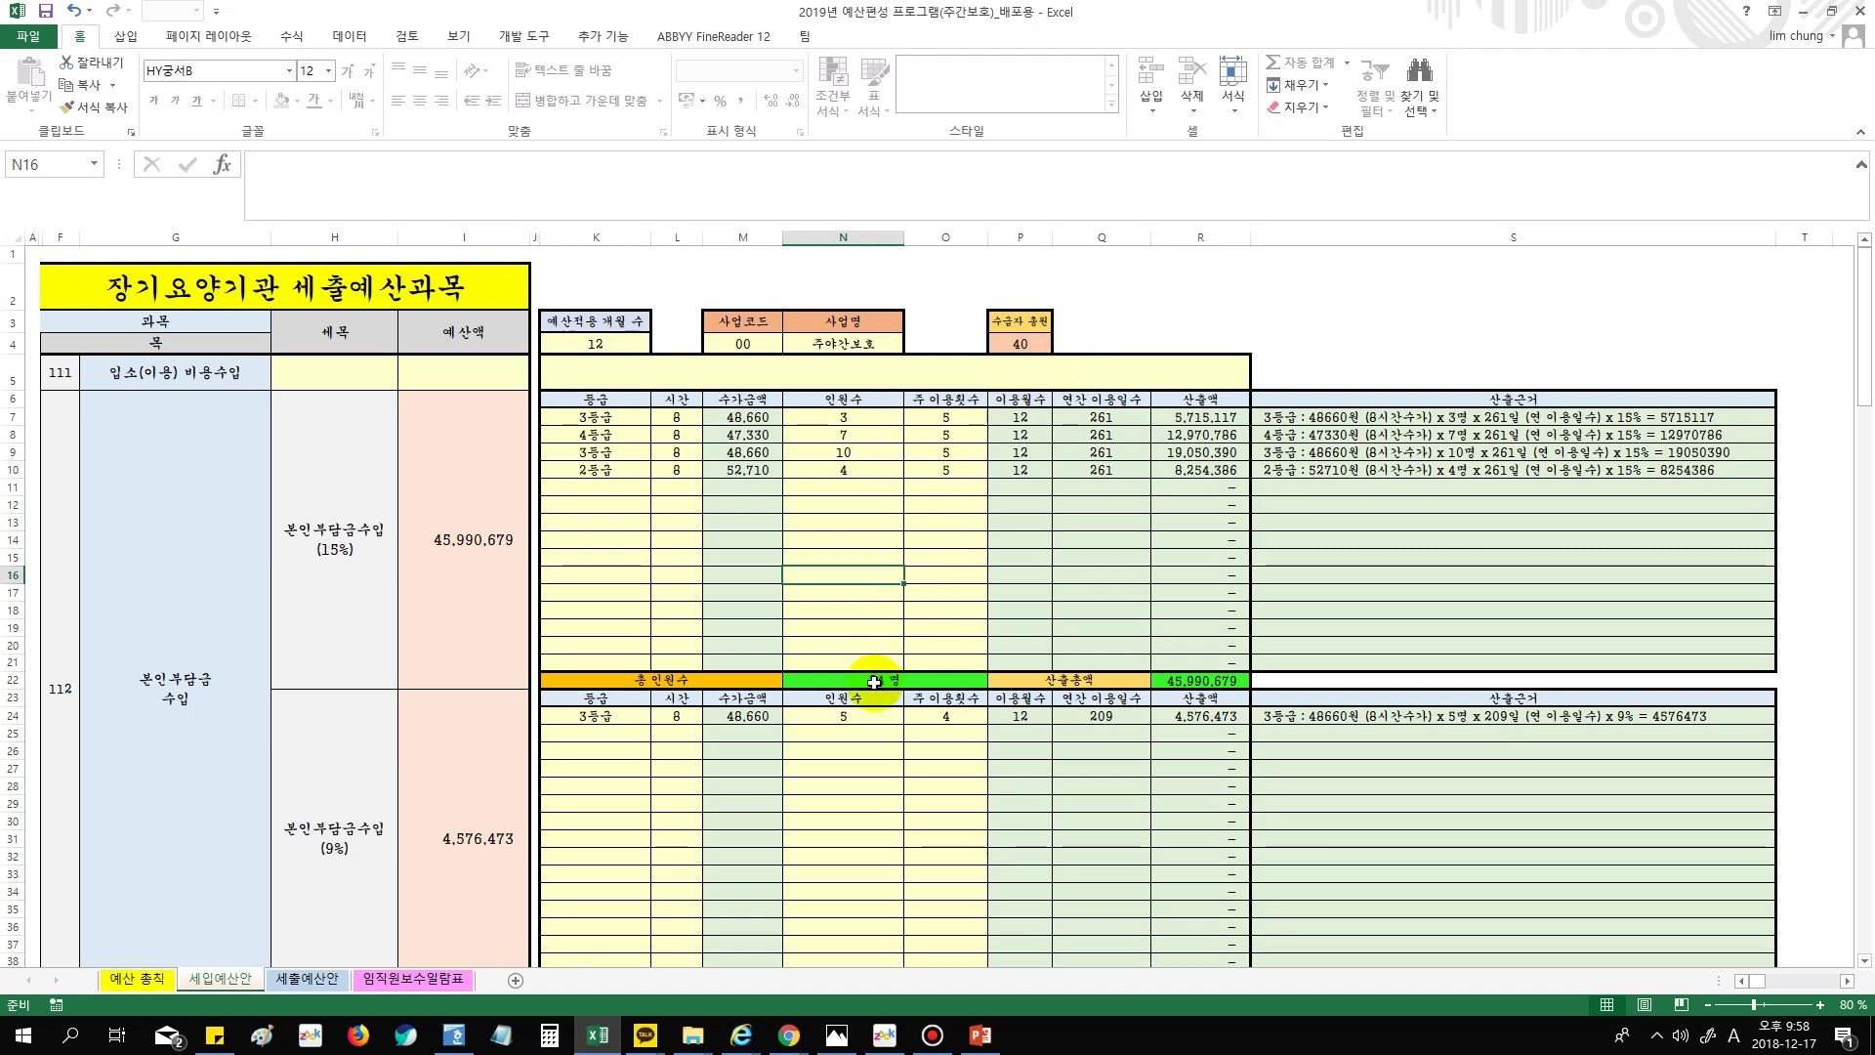
scroll(830, 828, "down", 2)
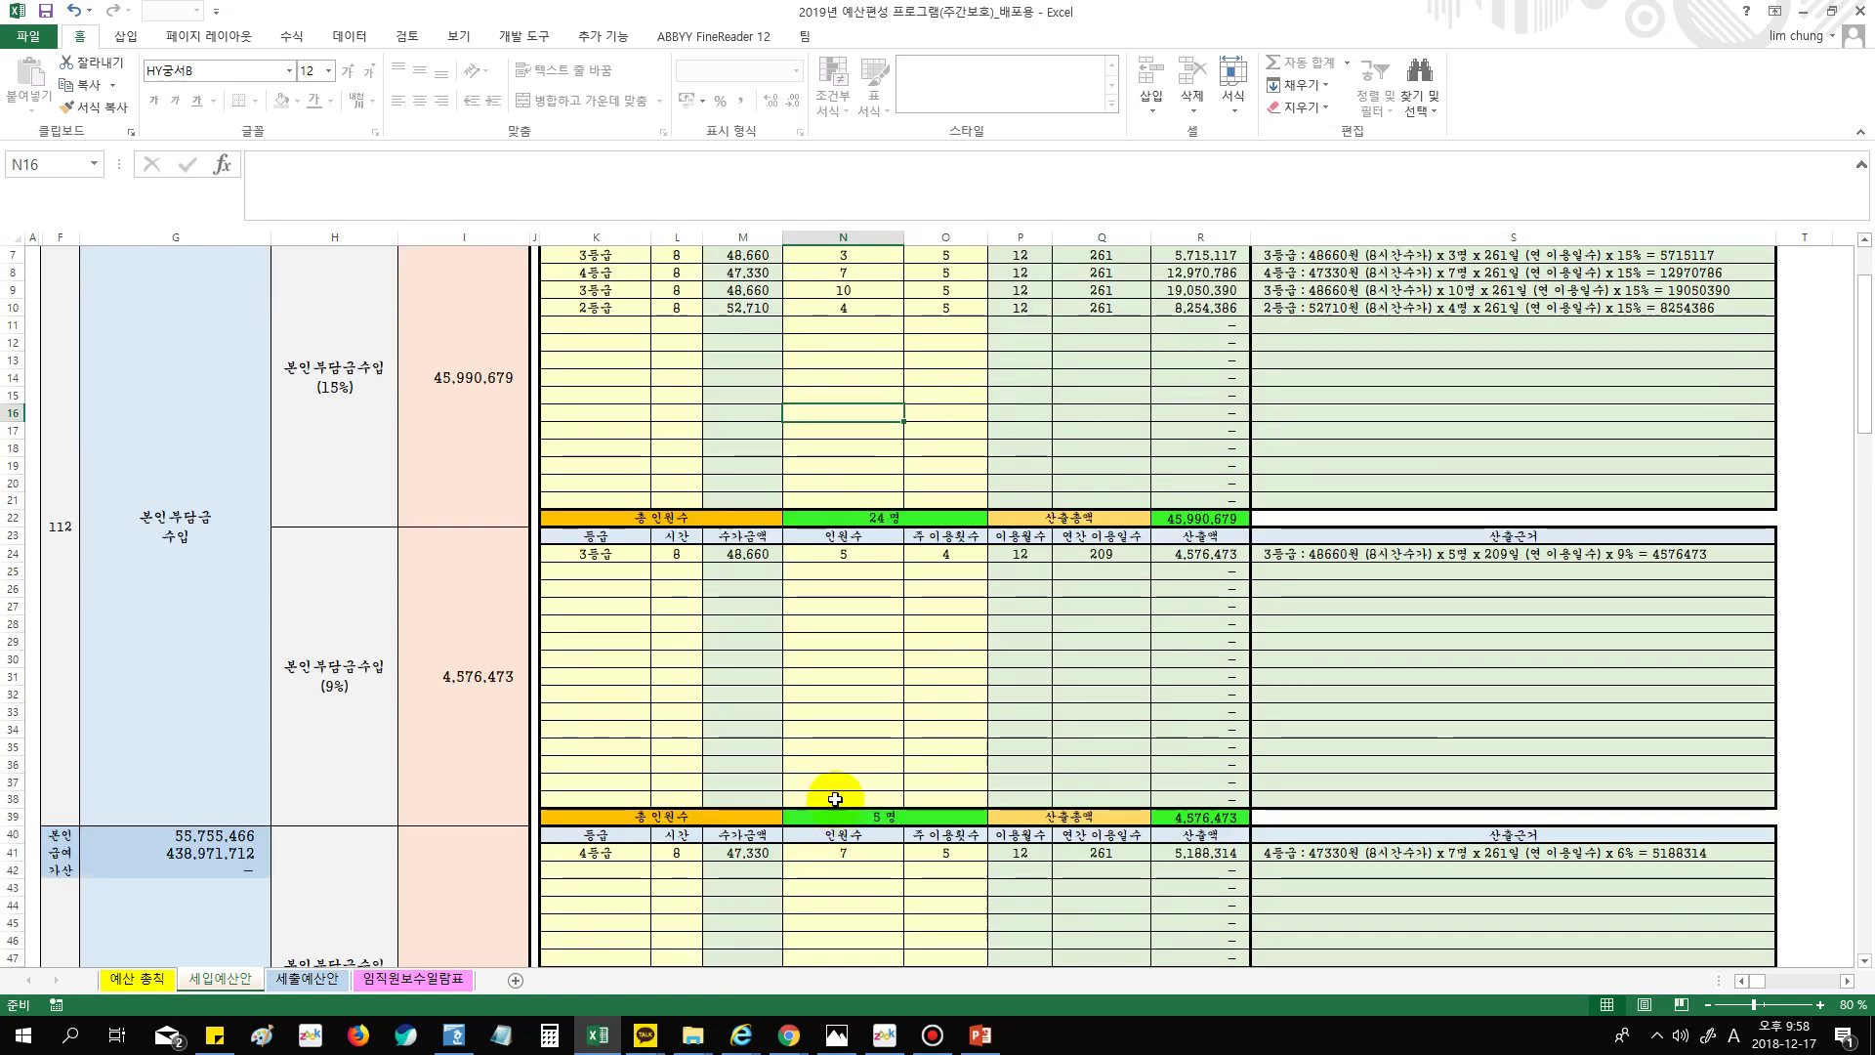
scroll(835, 799, "up", 2)
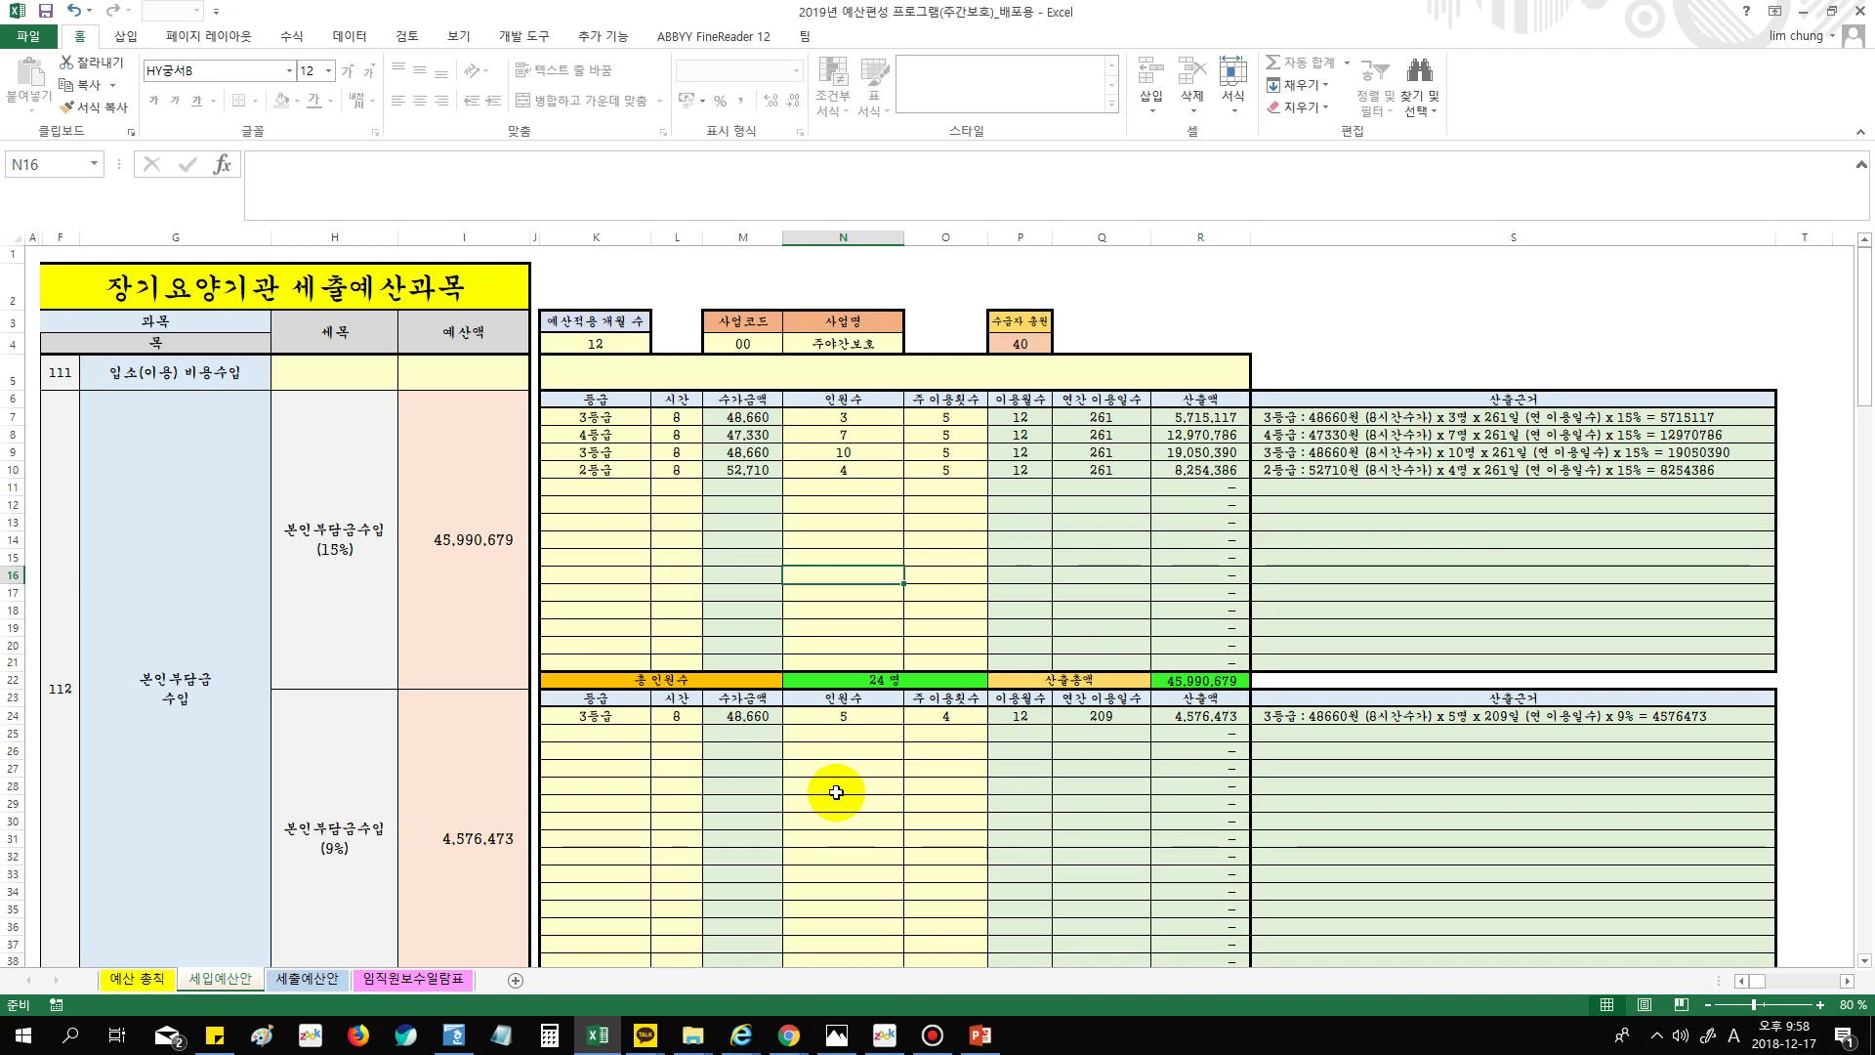
left_click(1022, 346)
left_click(590, 500)
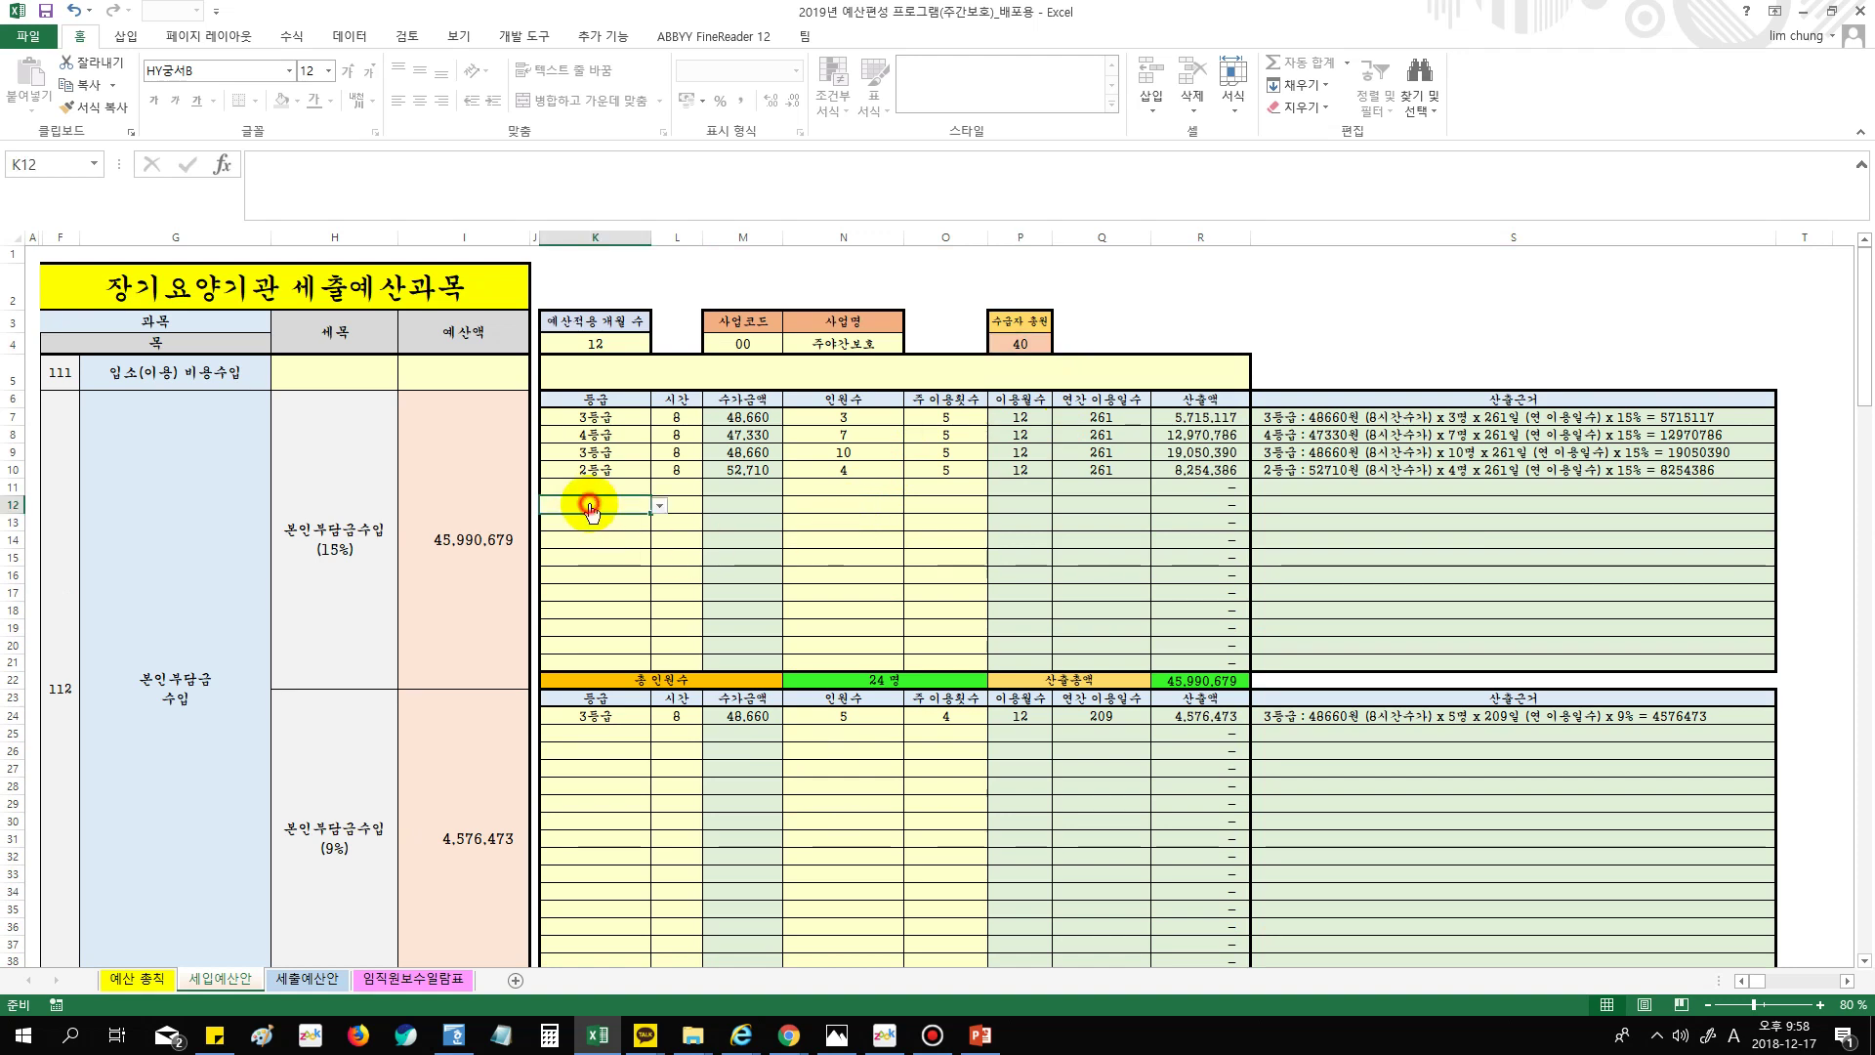
left_click(1019, 343)
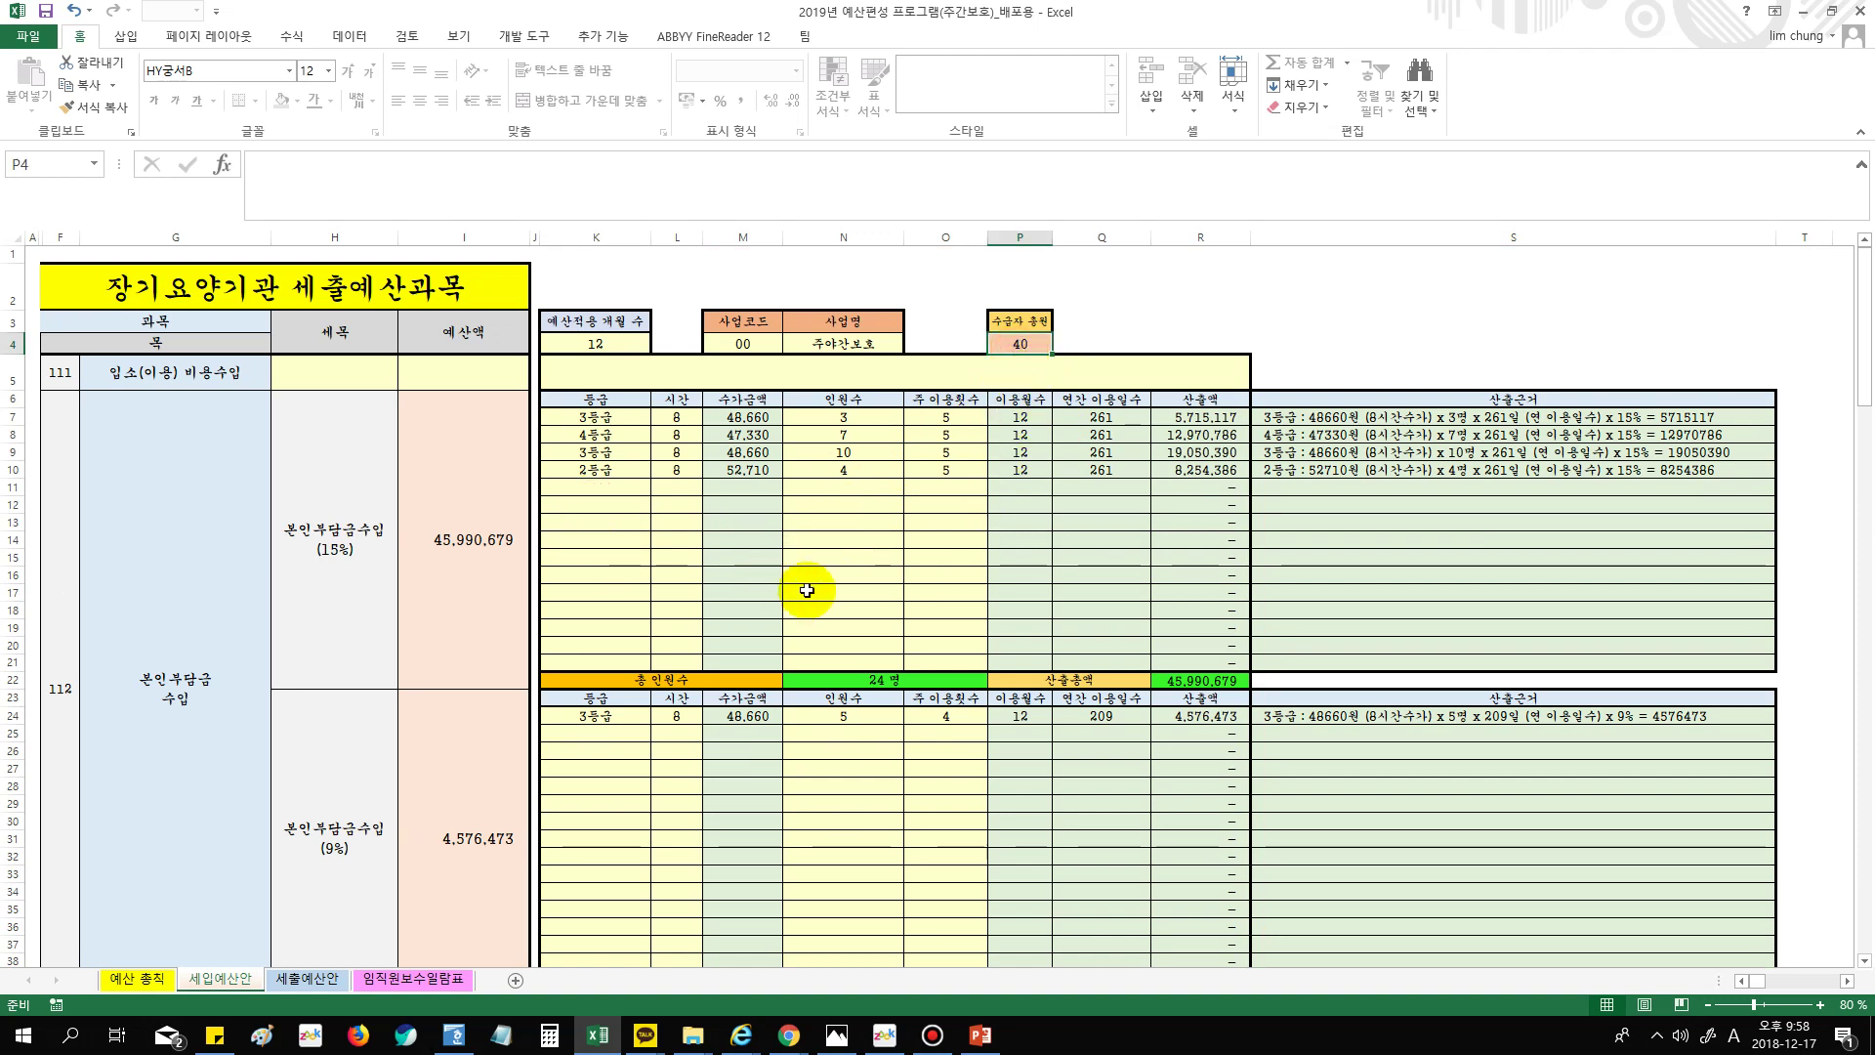
scroll(824, 606, "down", 1)
scroll(893, 637, "down", 3)
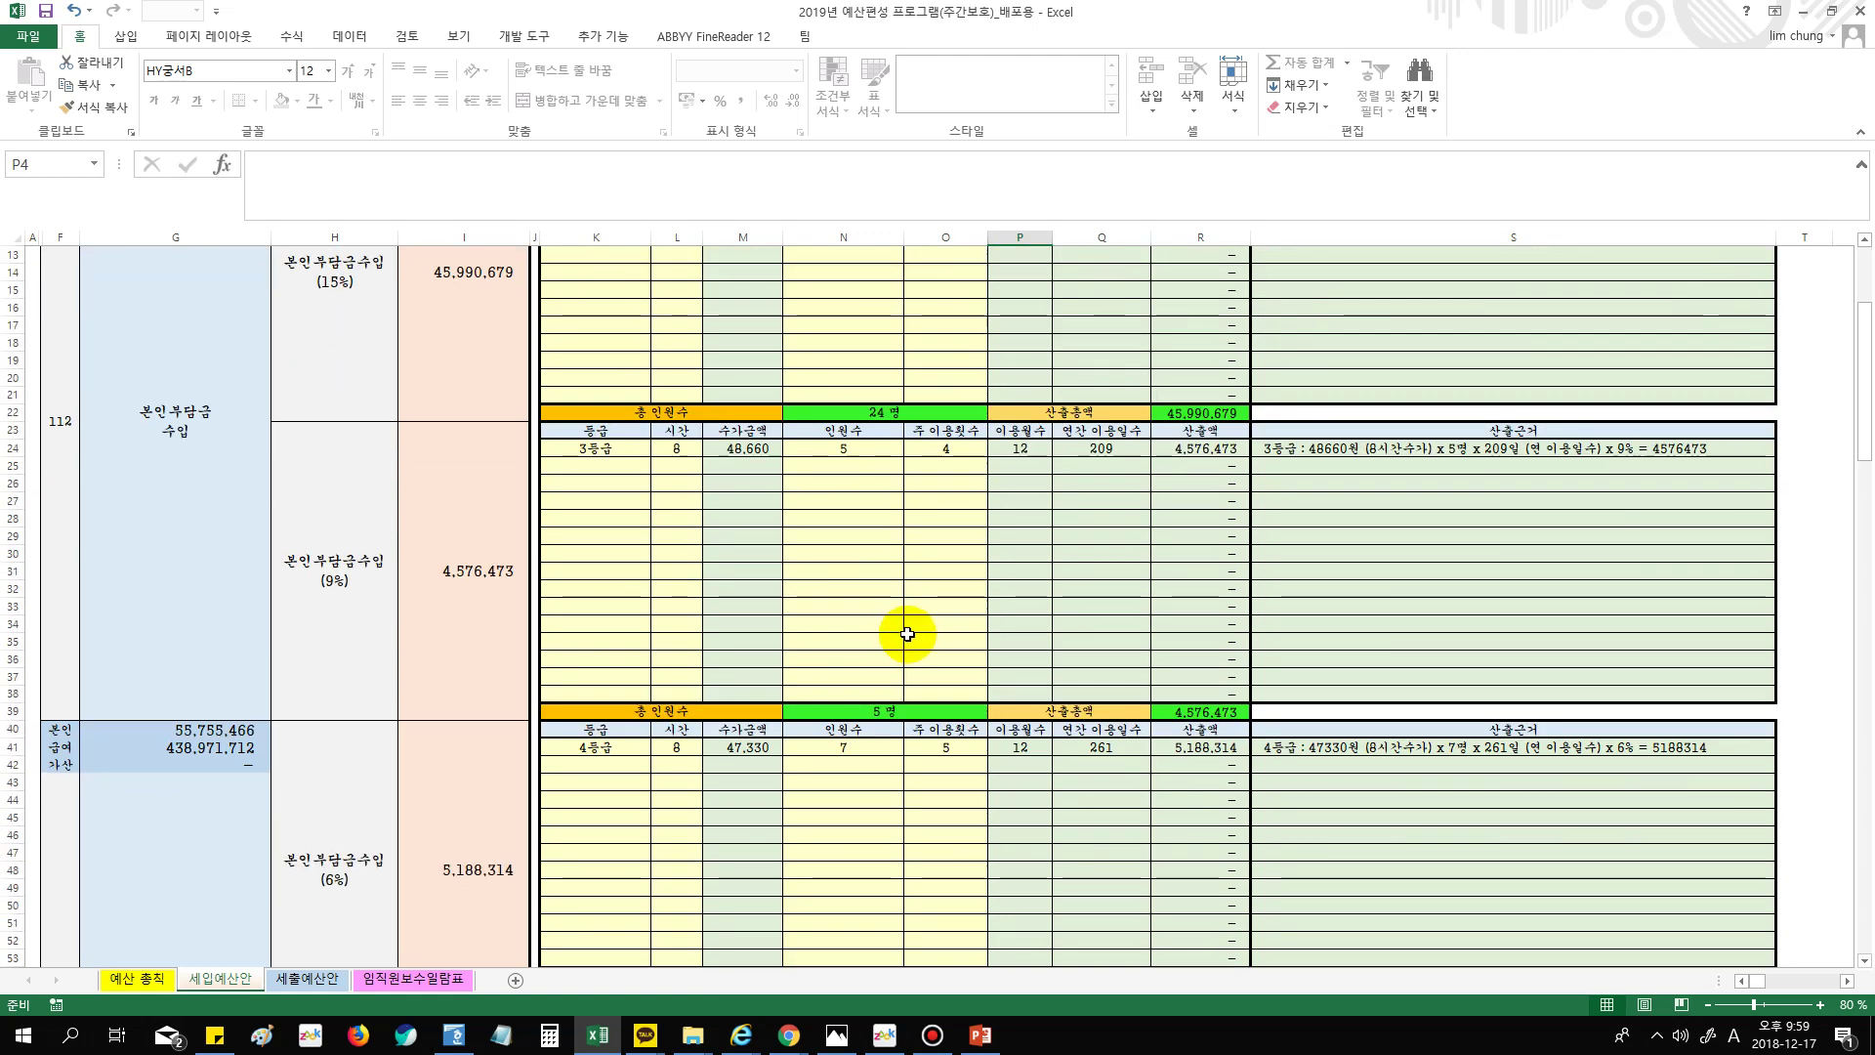
scroll(899, 637, "down", 8)
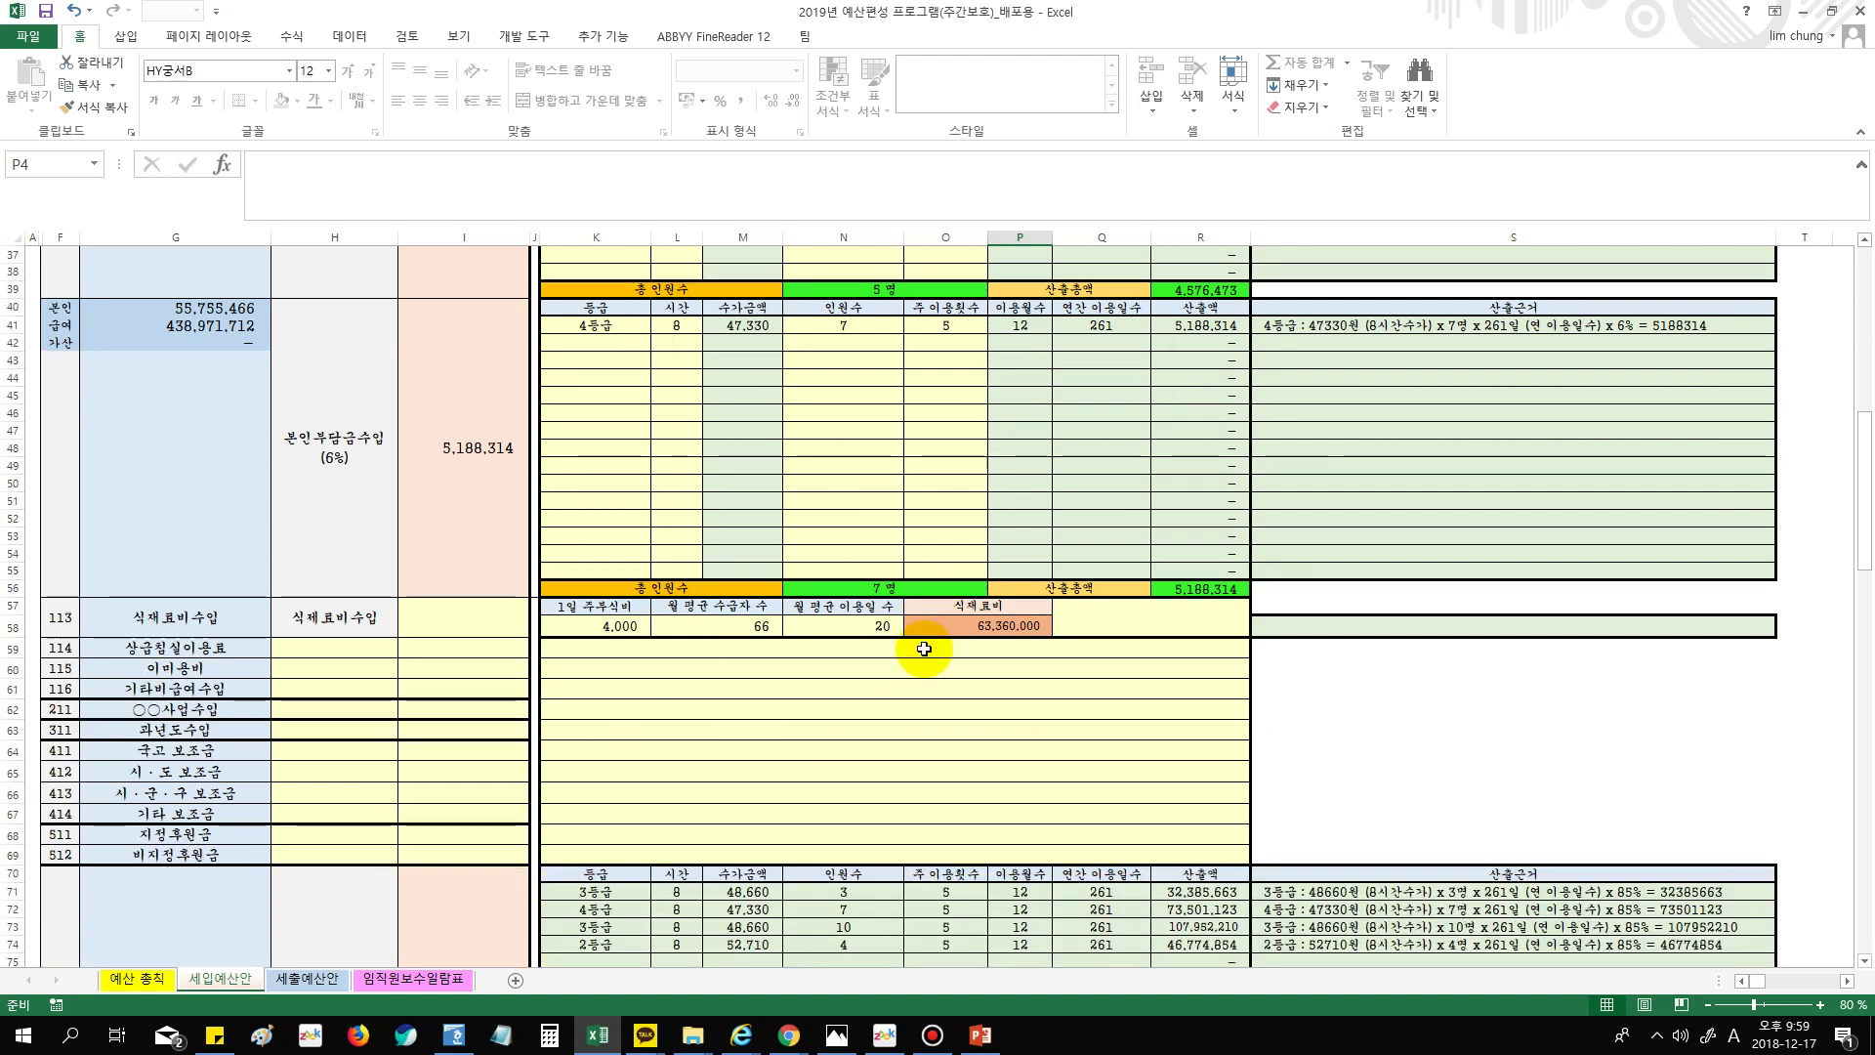
scroll(922, 648, "up", 2)
scroll(410, 418, "up", 3)
scroll(488, 507, "down", 4)
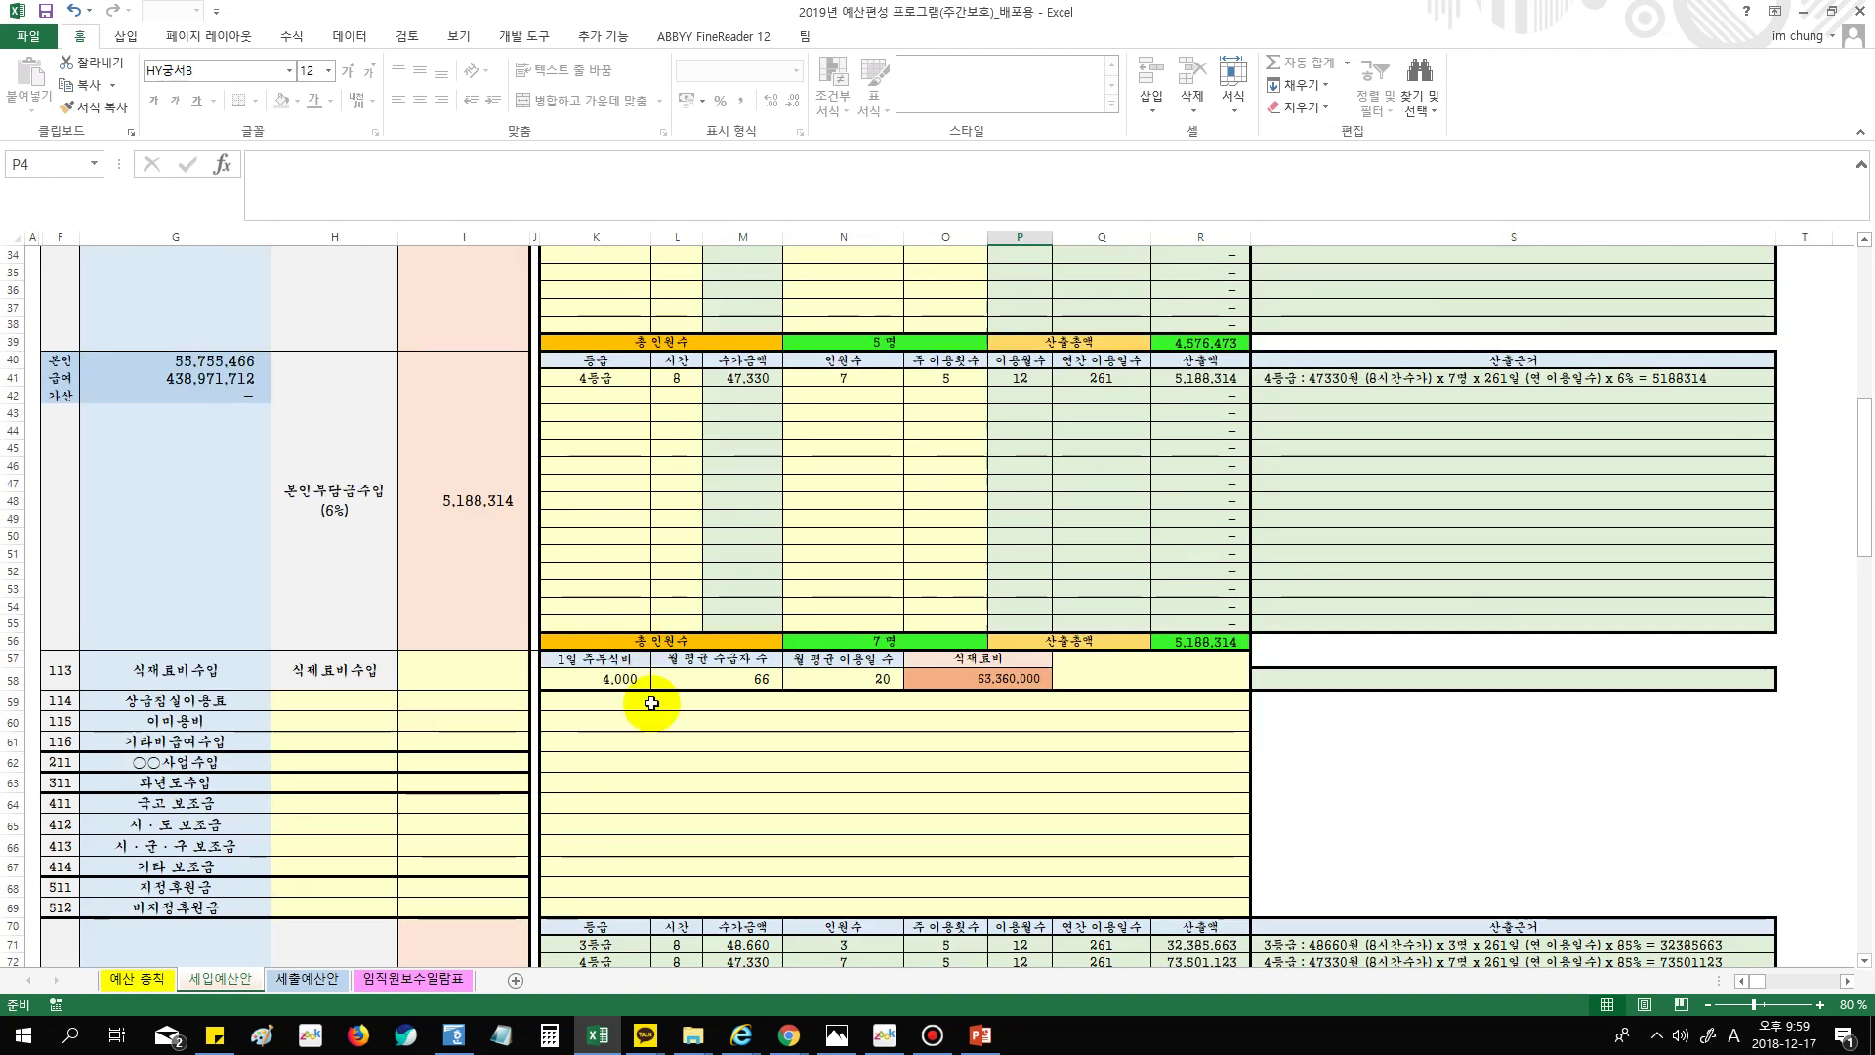
scroll(651, 703, "down", 15)
scroll(251, 640, "up", 3)
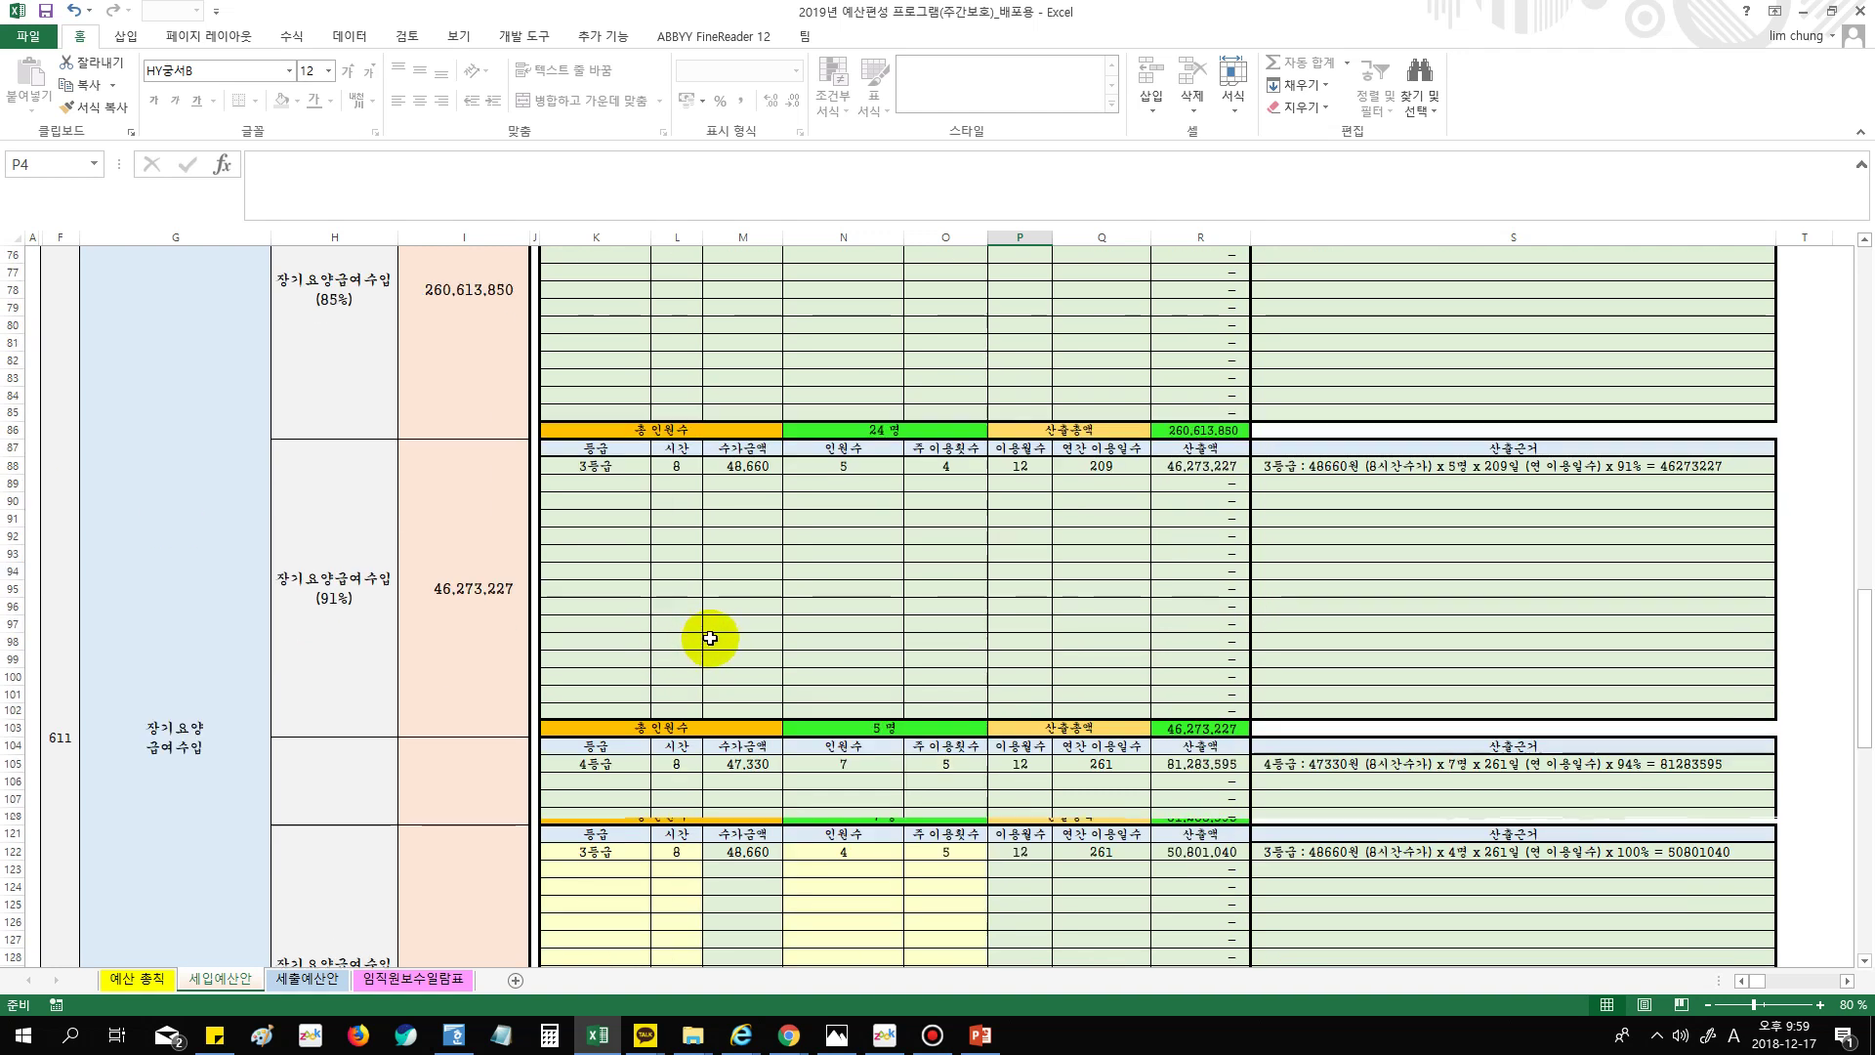
scroll(710, 638, "up", 14)
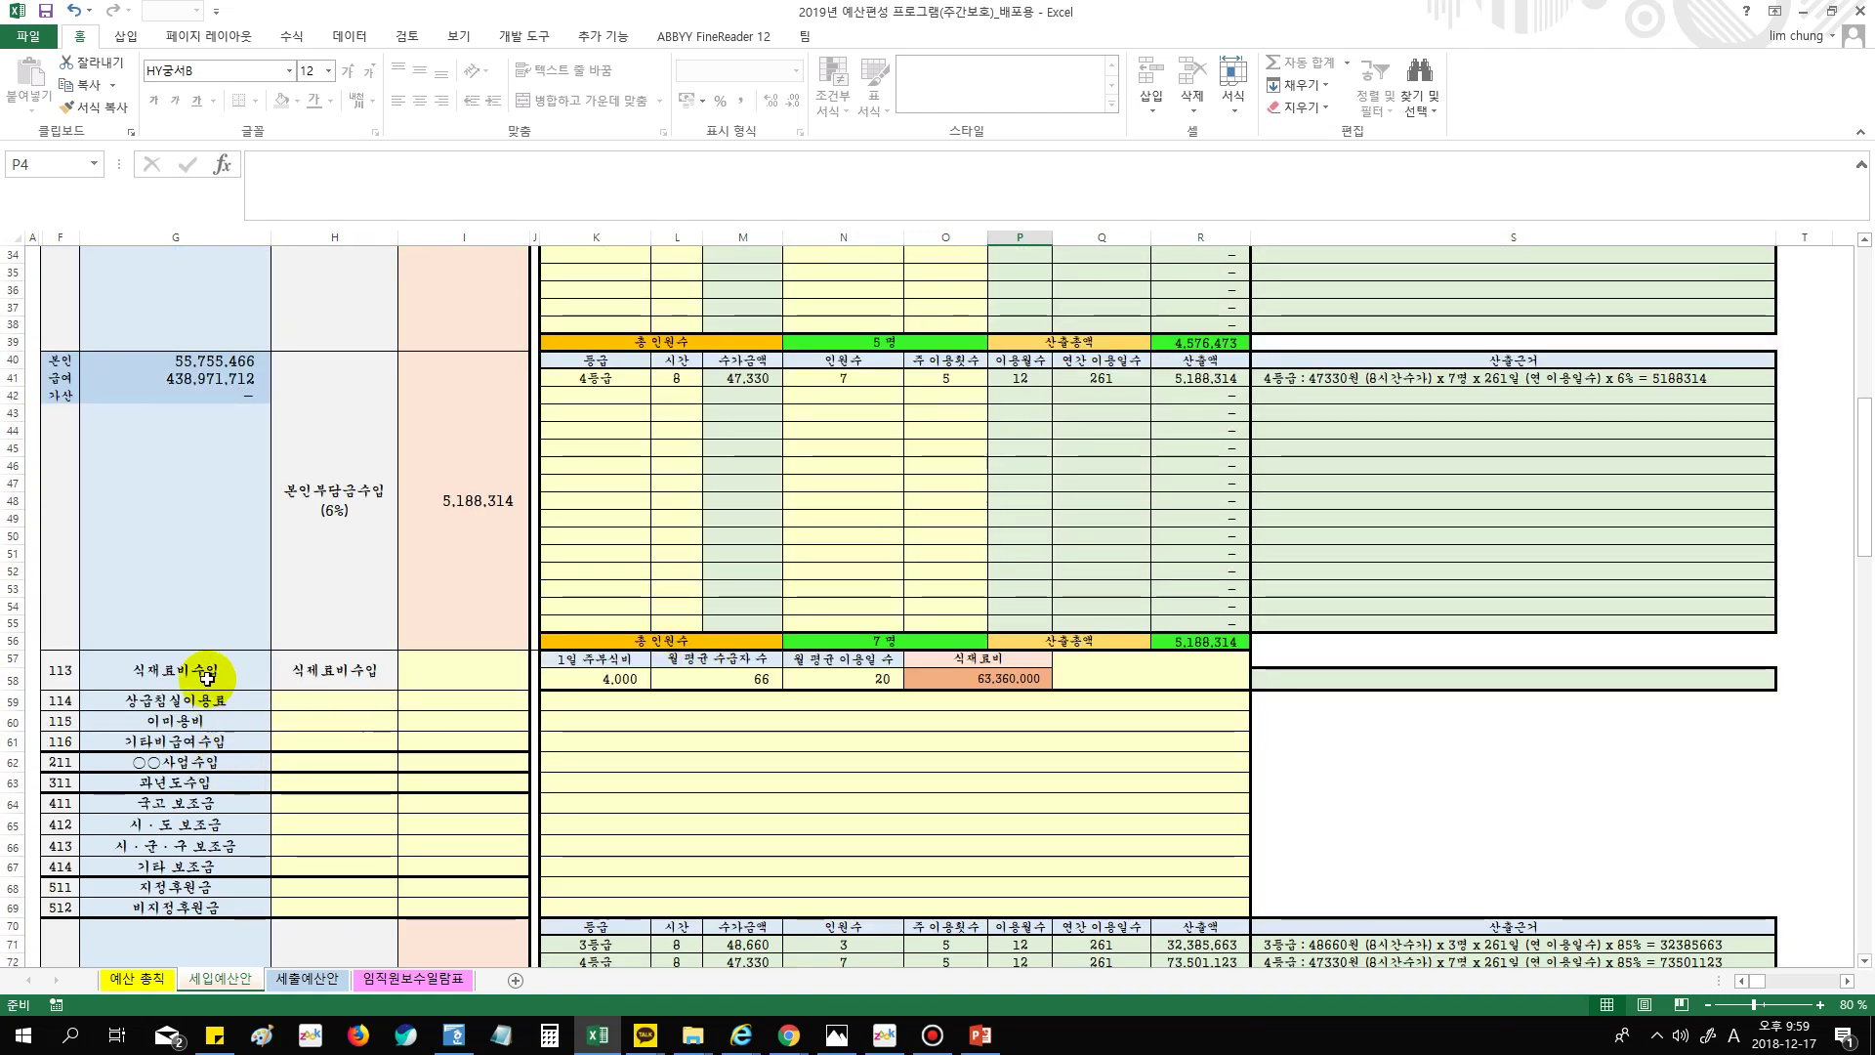
Inspect the 식재료비수입 input cells and try entering 4000 as the 1일 주부식비
left_click(207, 676)
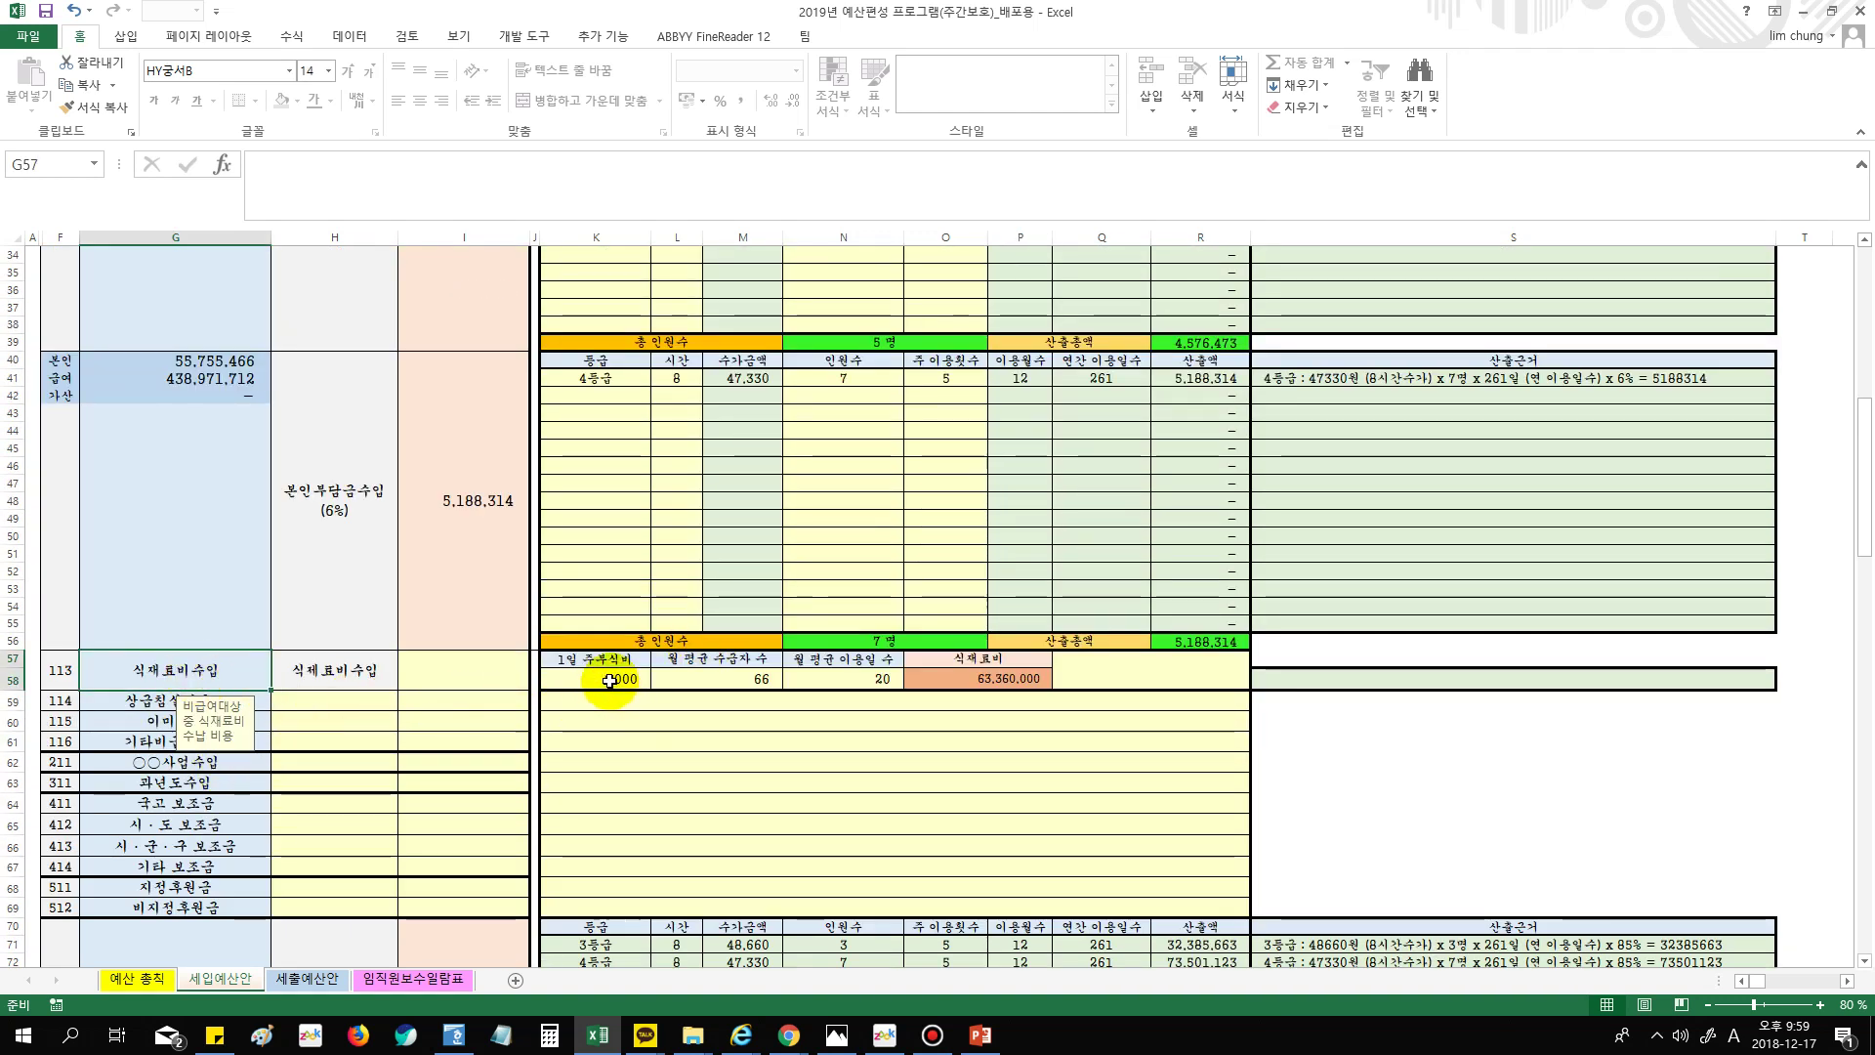
left_click(870, 680)
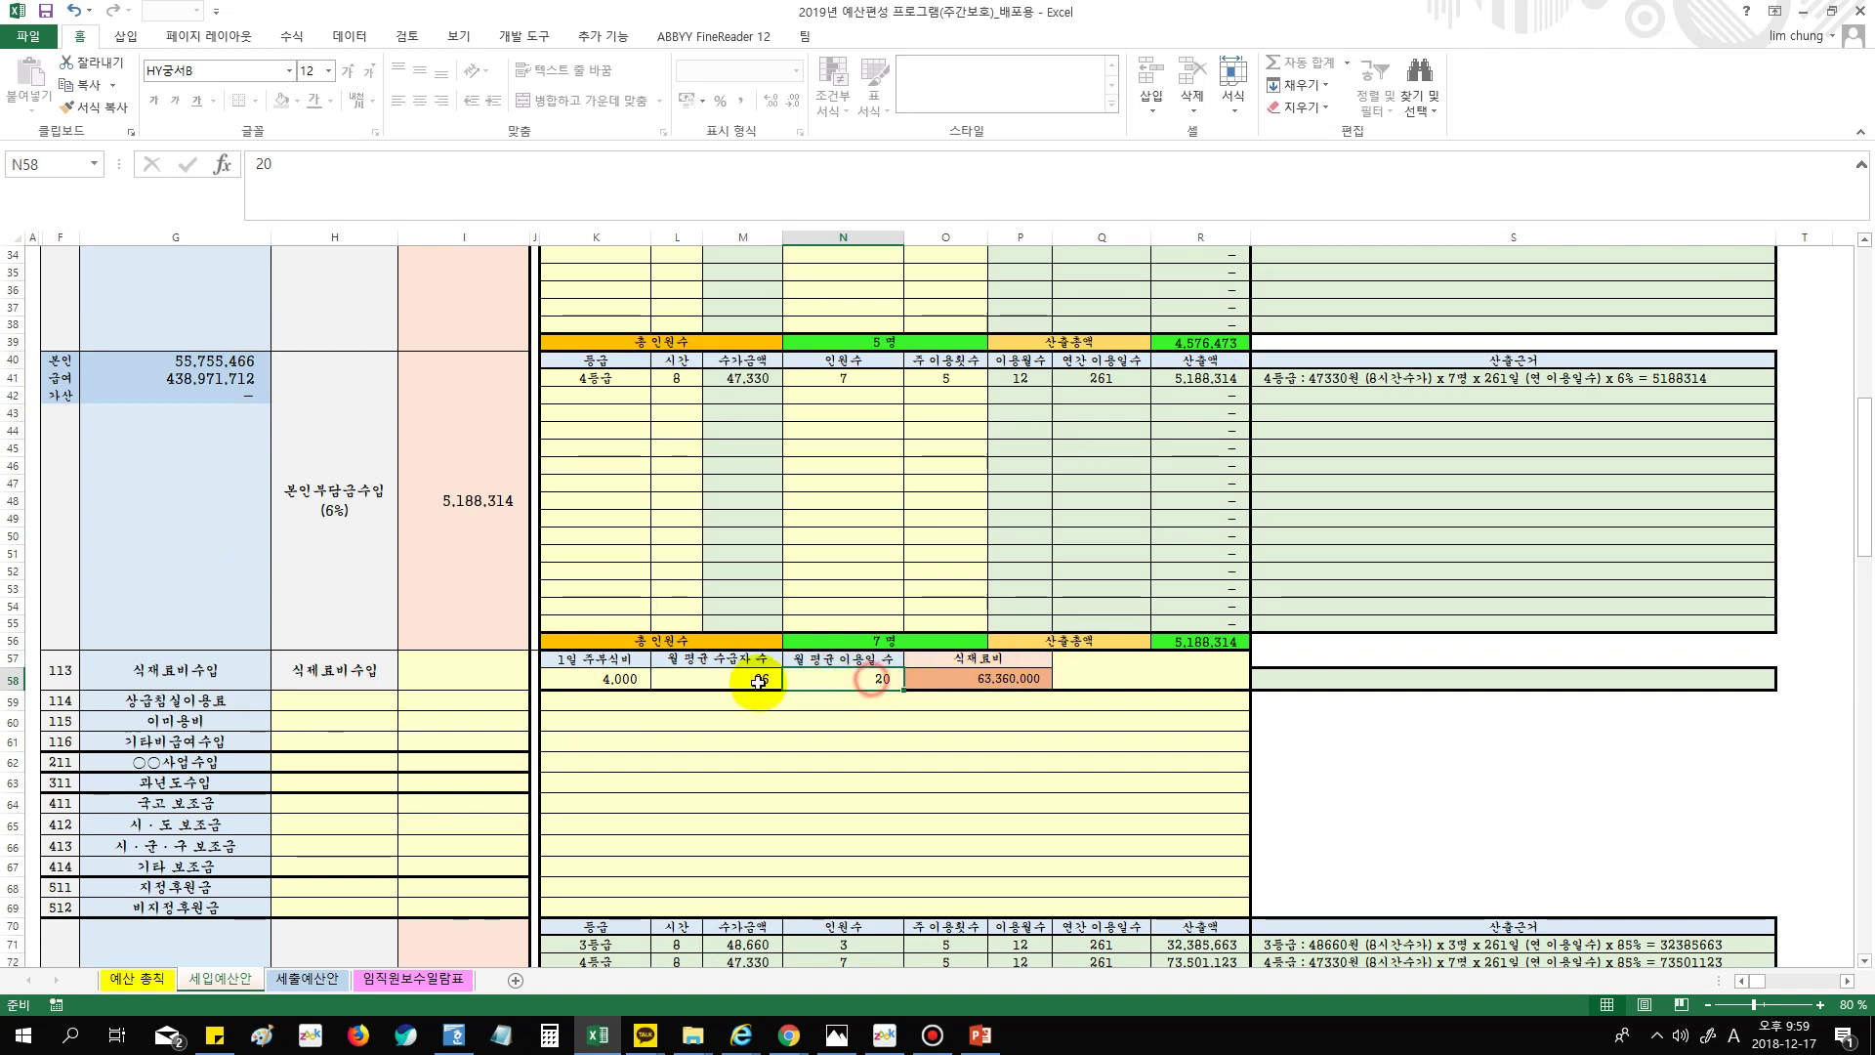
left_click(758, 680)
left_click(605, 682)
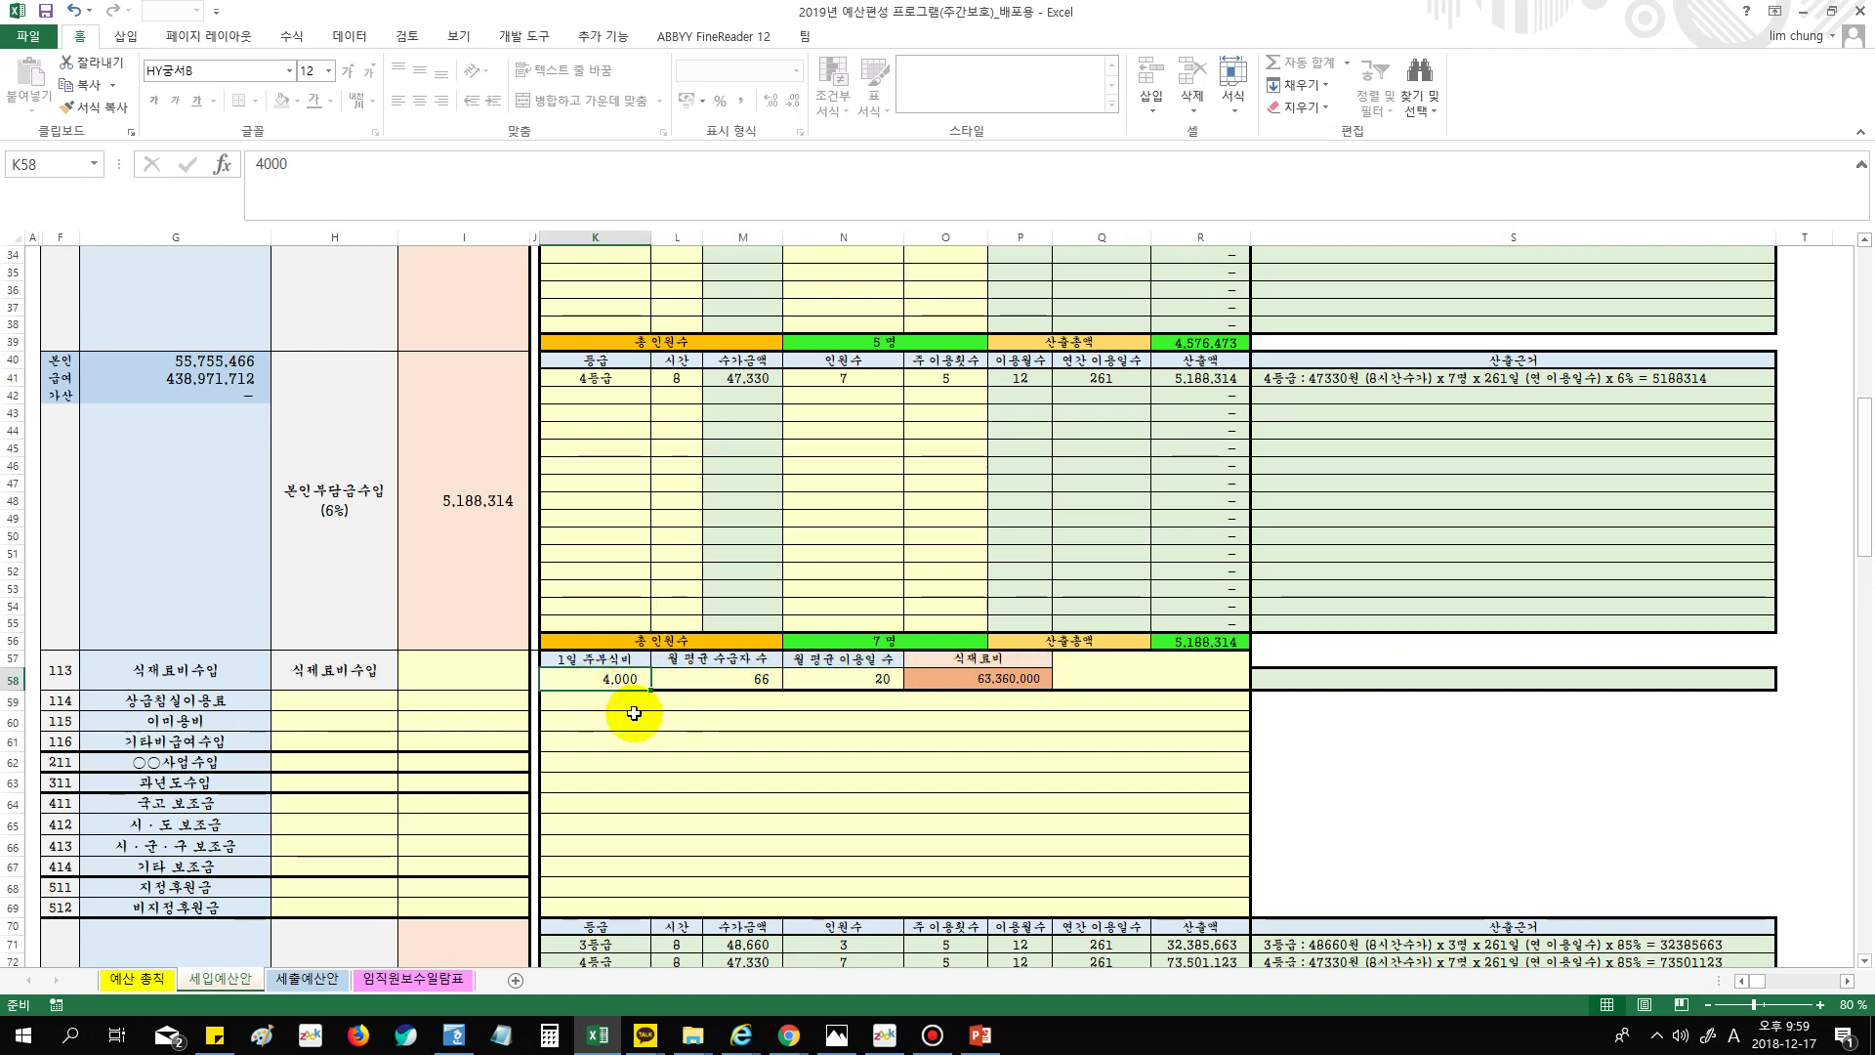
type("40")
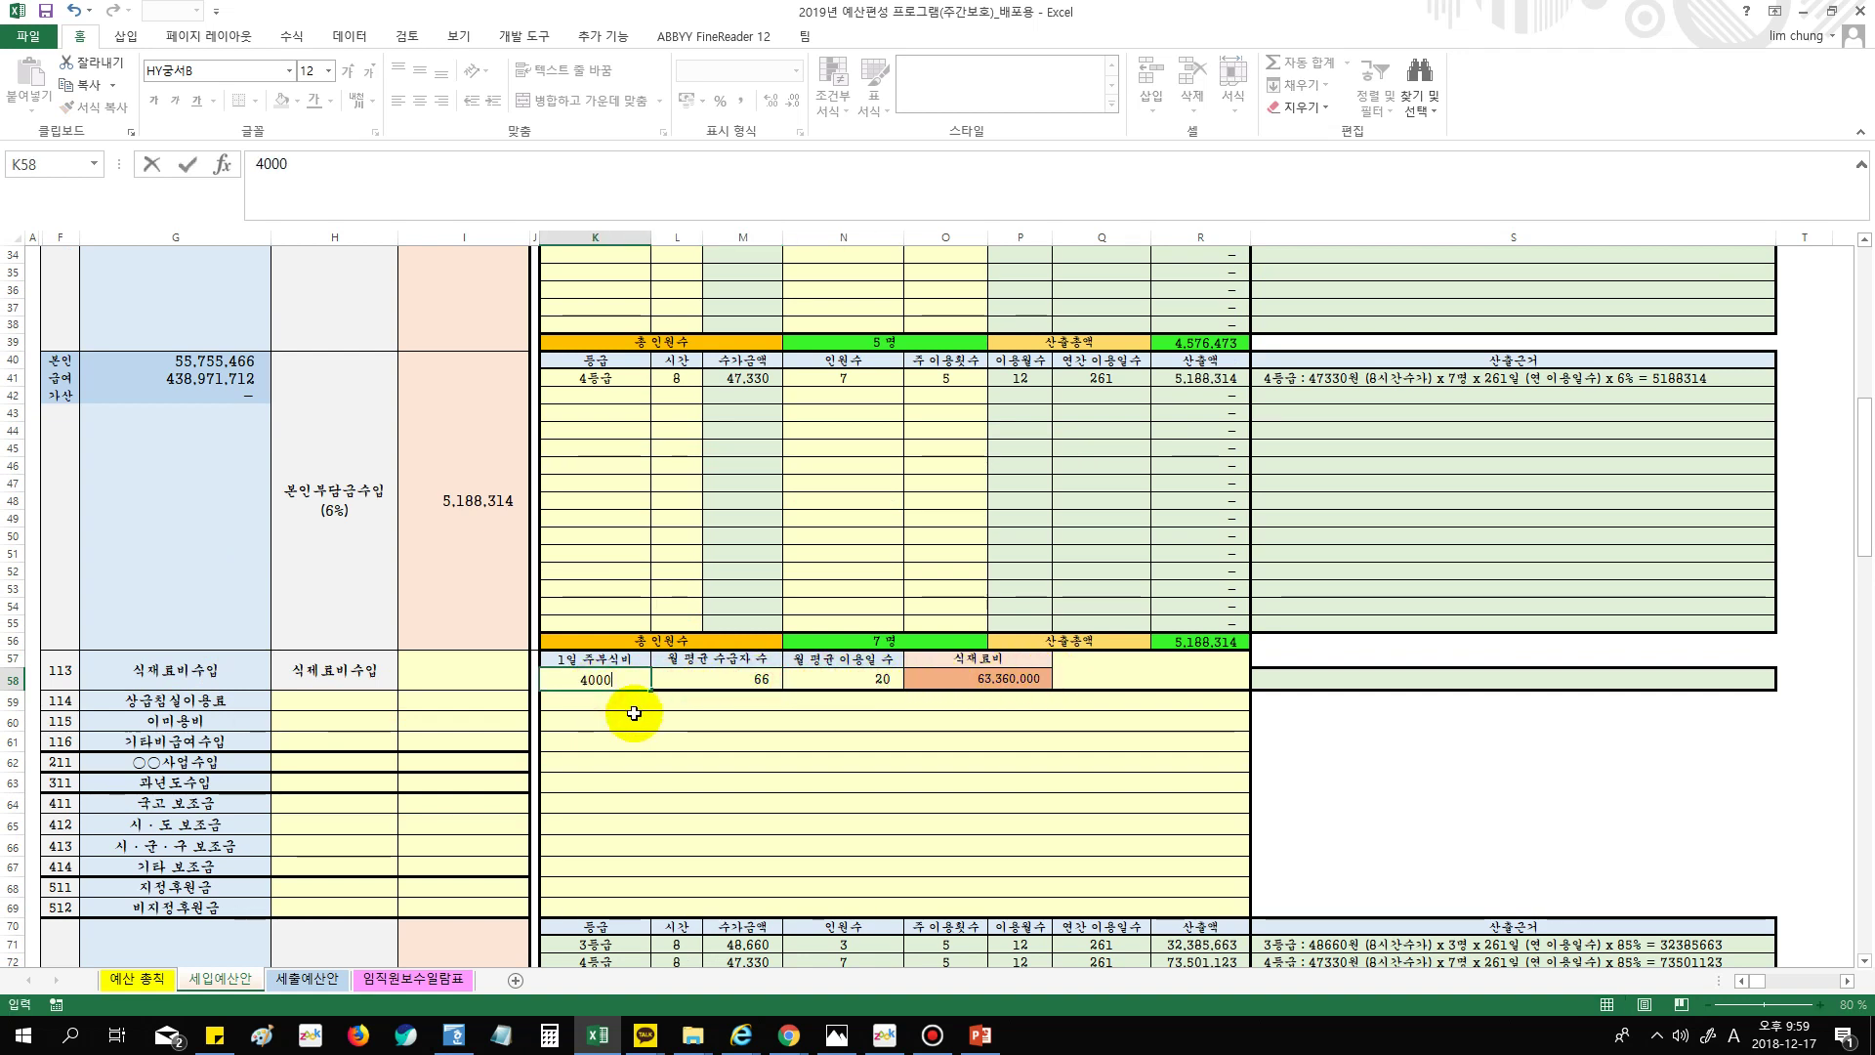
key("Escape")
Set 월 평균 수급자 수 to 40 in the 식재료비수입 section, checking it against 수급자 총원
left_click(756, 680)
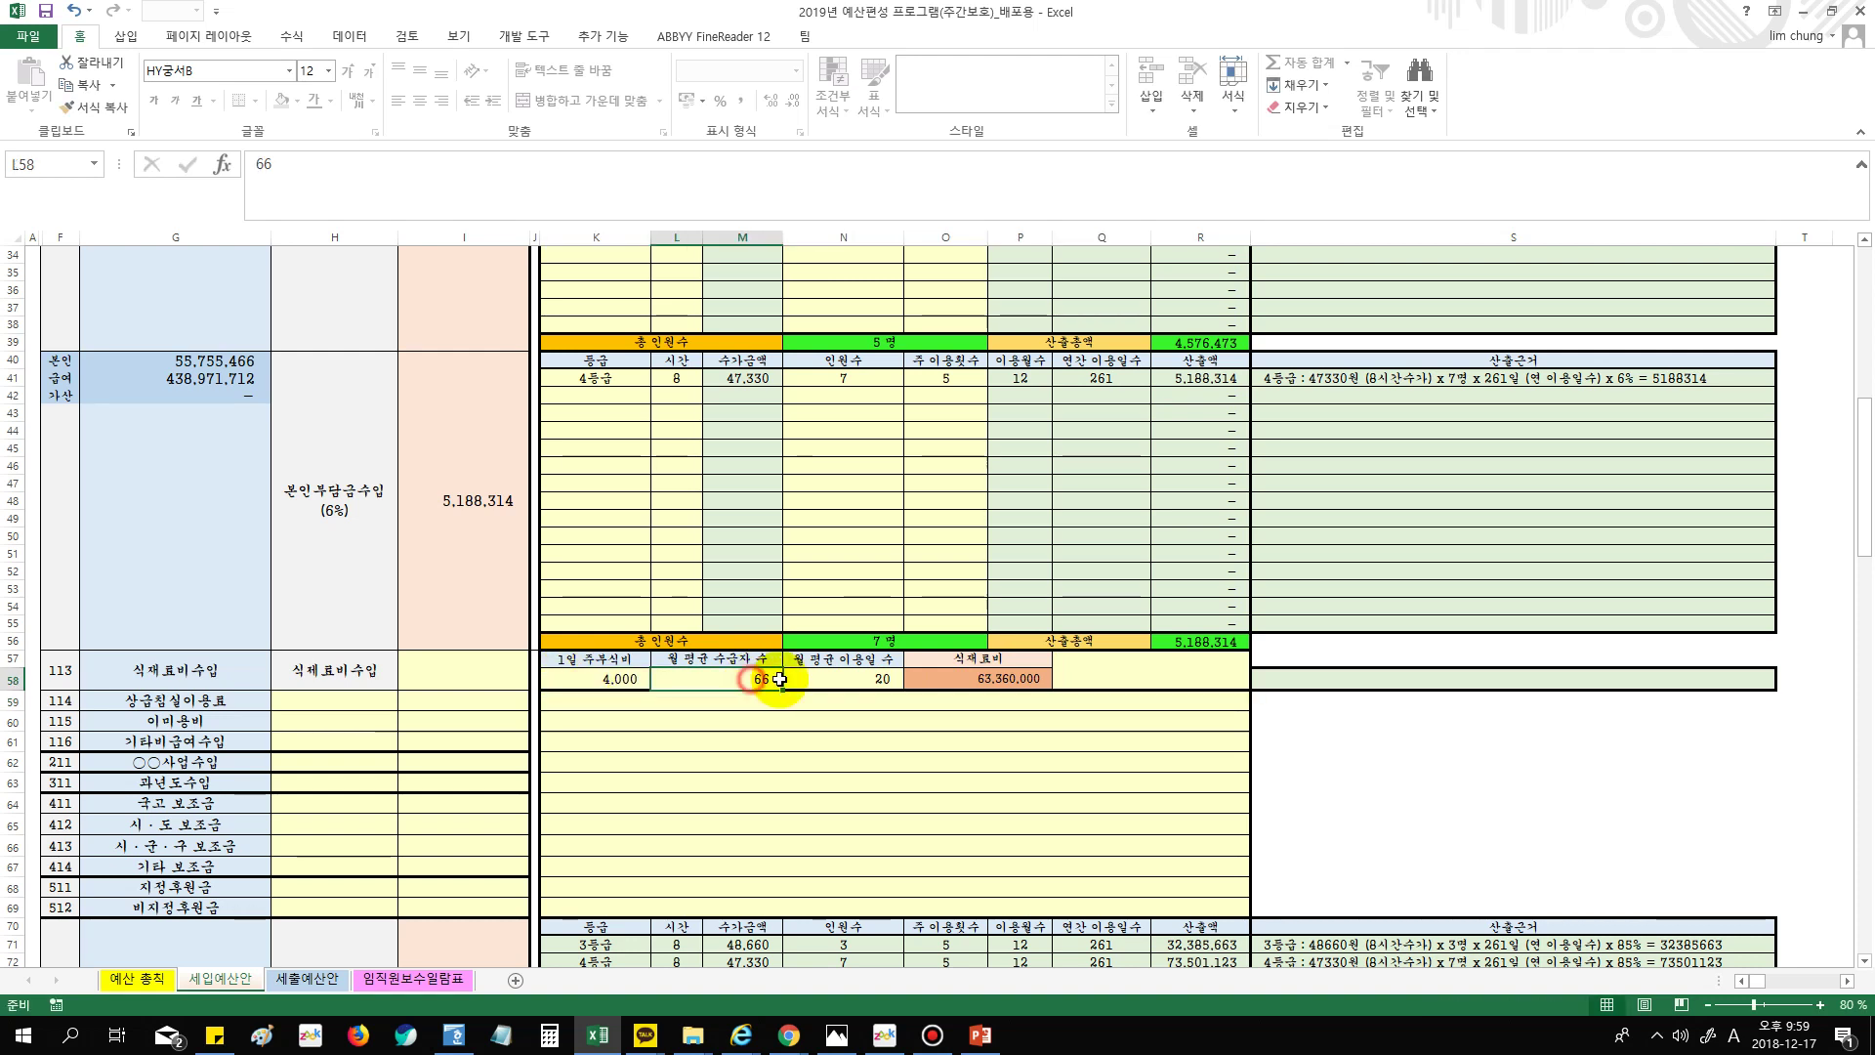
scroll(996, 547, "up", 11)
scroll(954, 753, "down", 9)
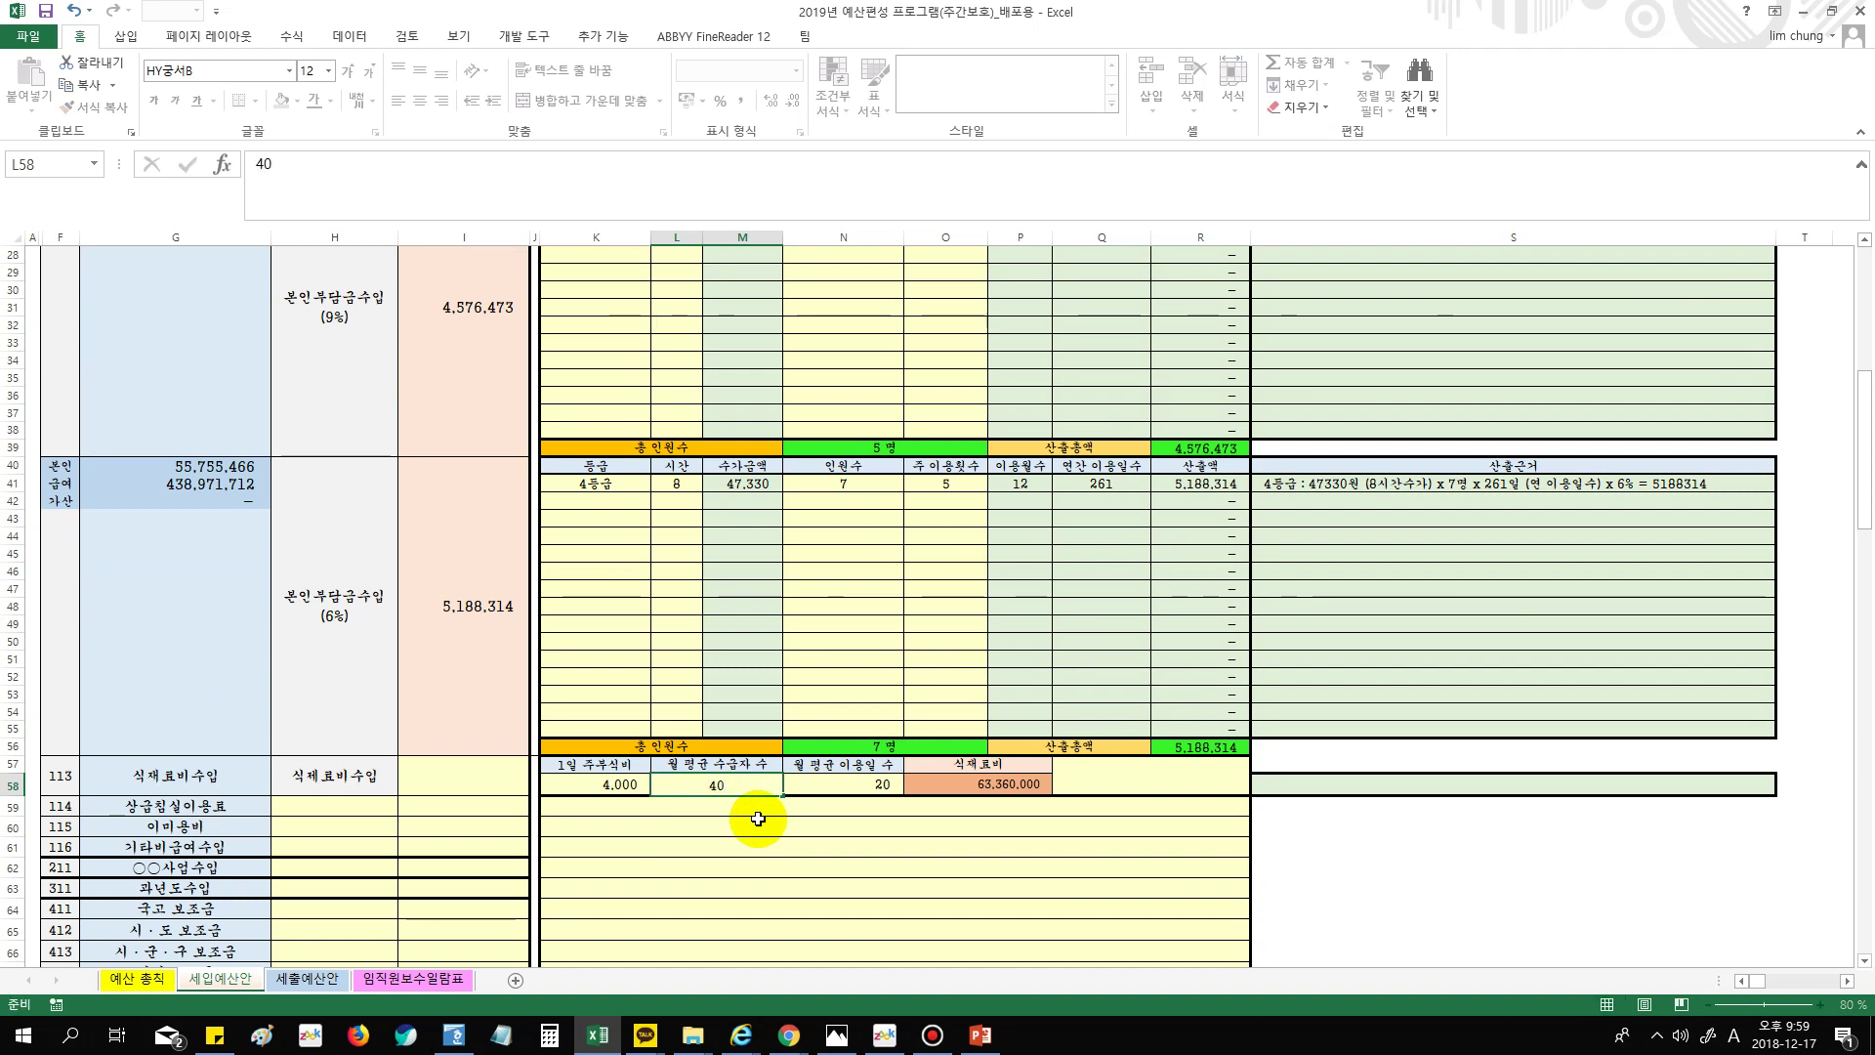
left_click(854, 786)
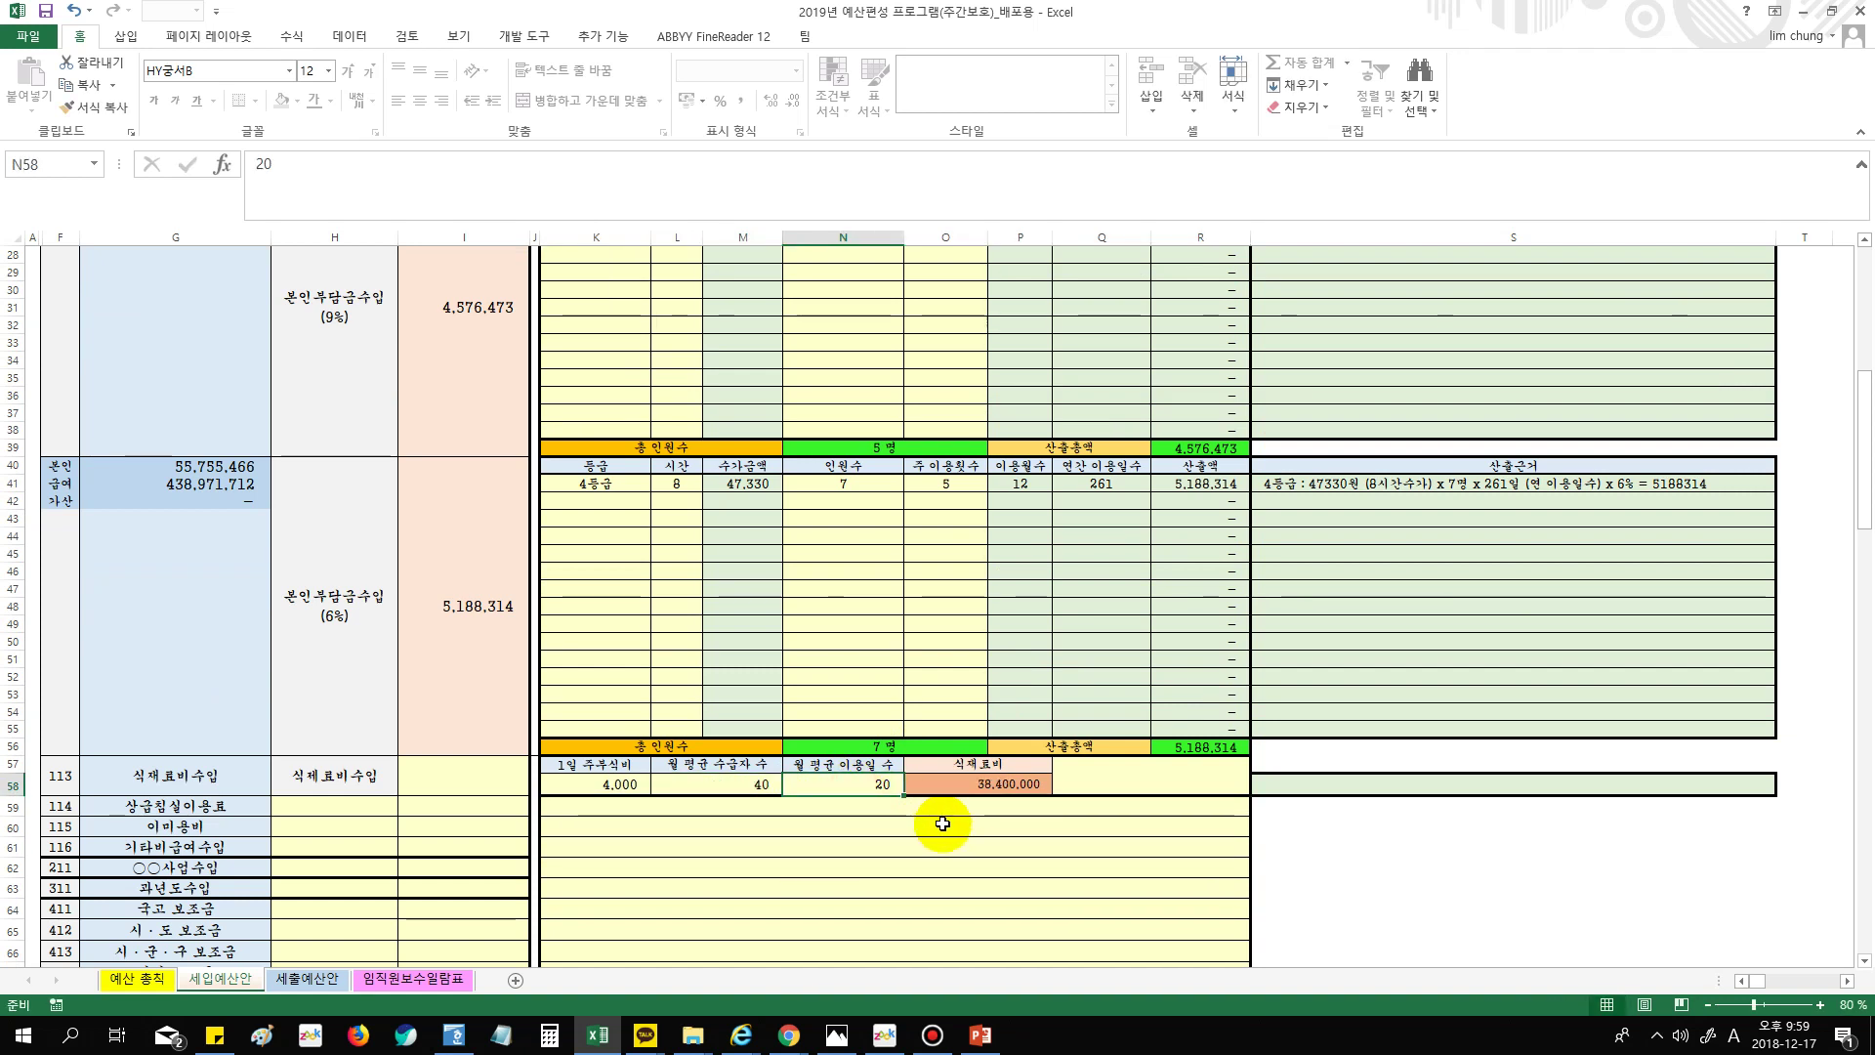
scroll(952, 859, "up", 6)
scroll(954, 866, "down", 6)
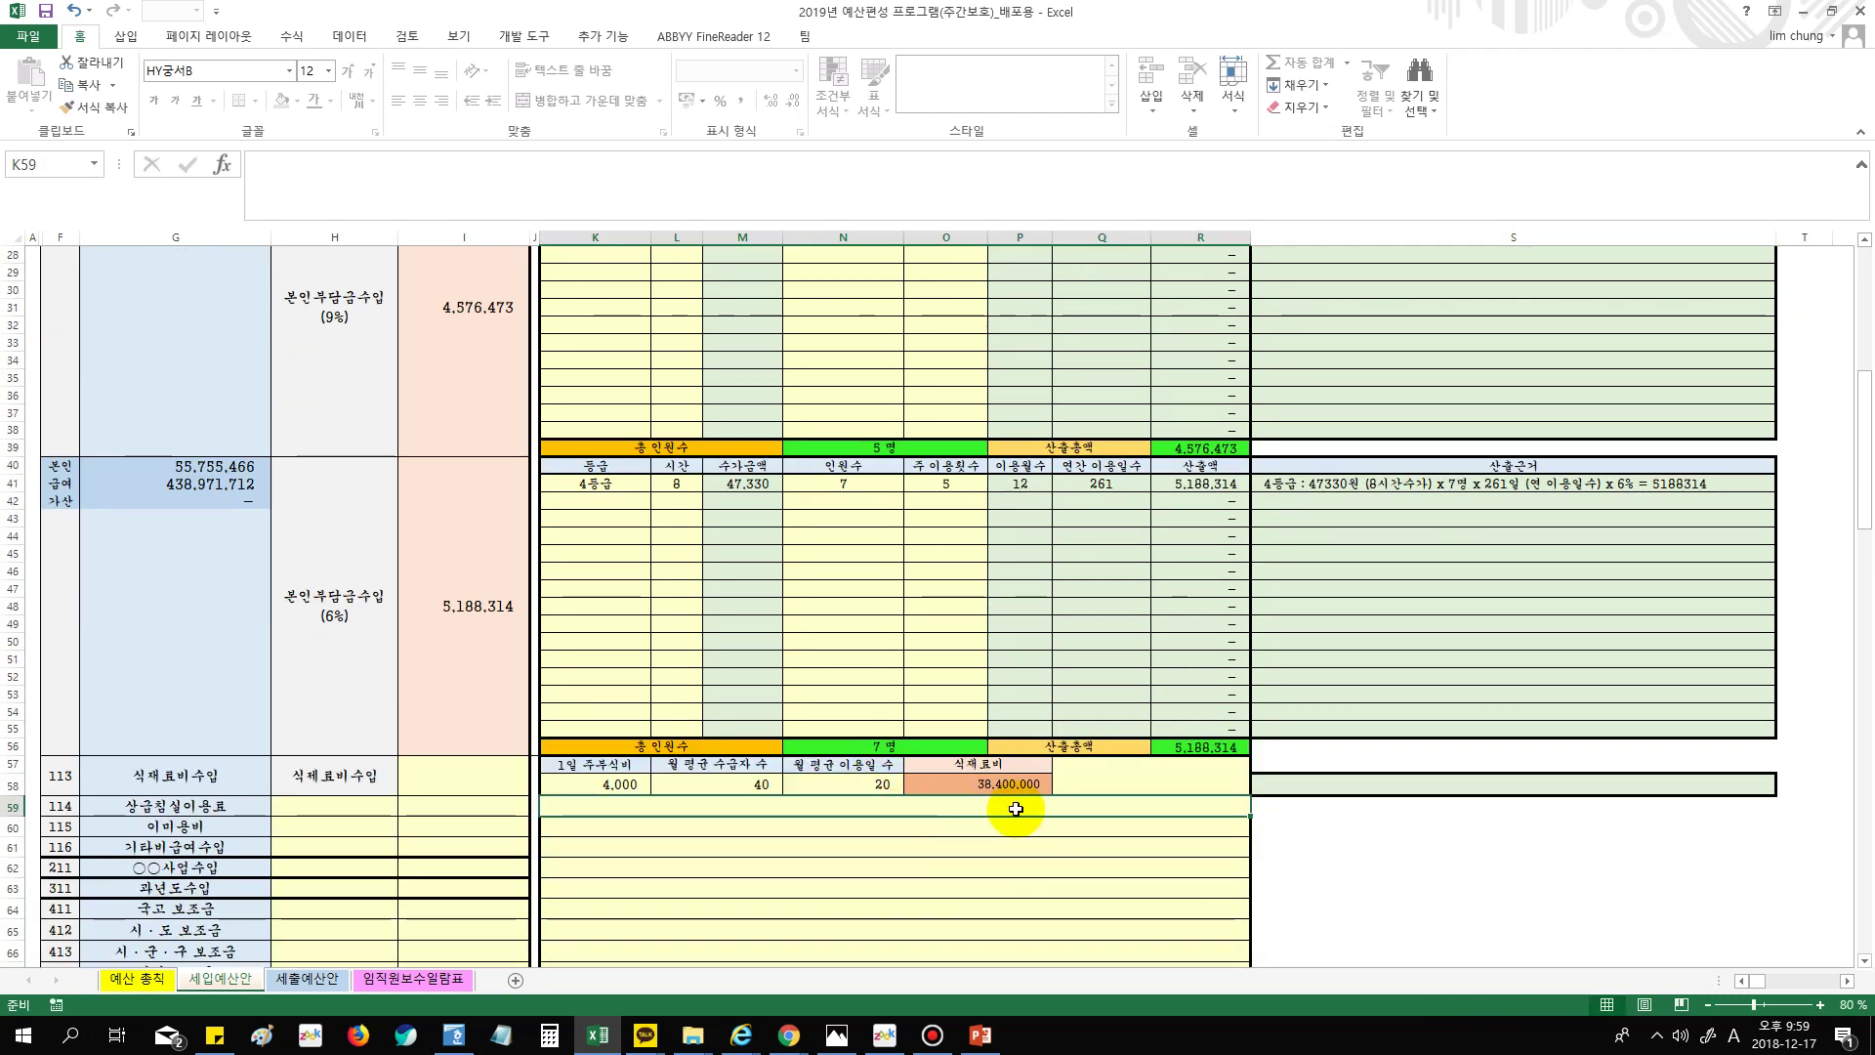
Set 월 평균 이용일 수 to 25 in the 식재료비수입 section and check the 식재료비 amount
left_click(994, 778)
left_click(846, 789)
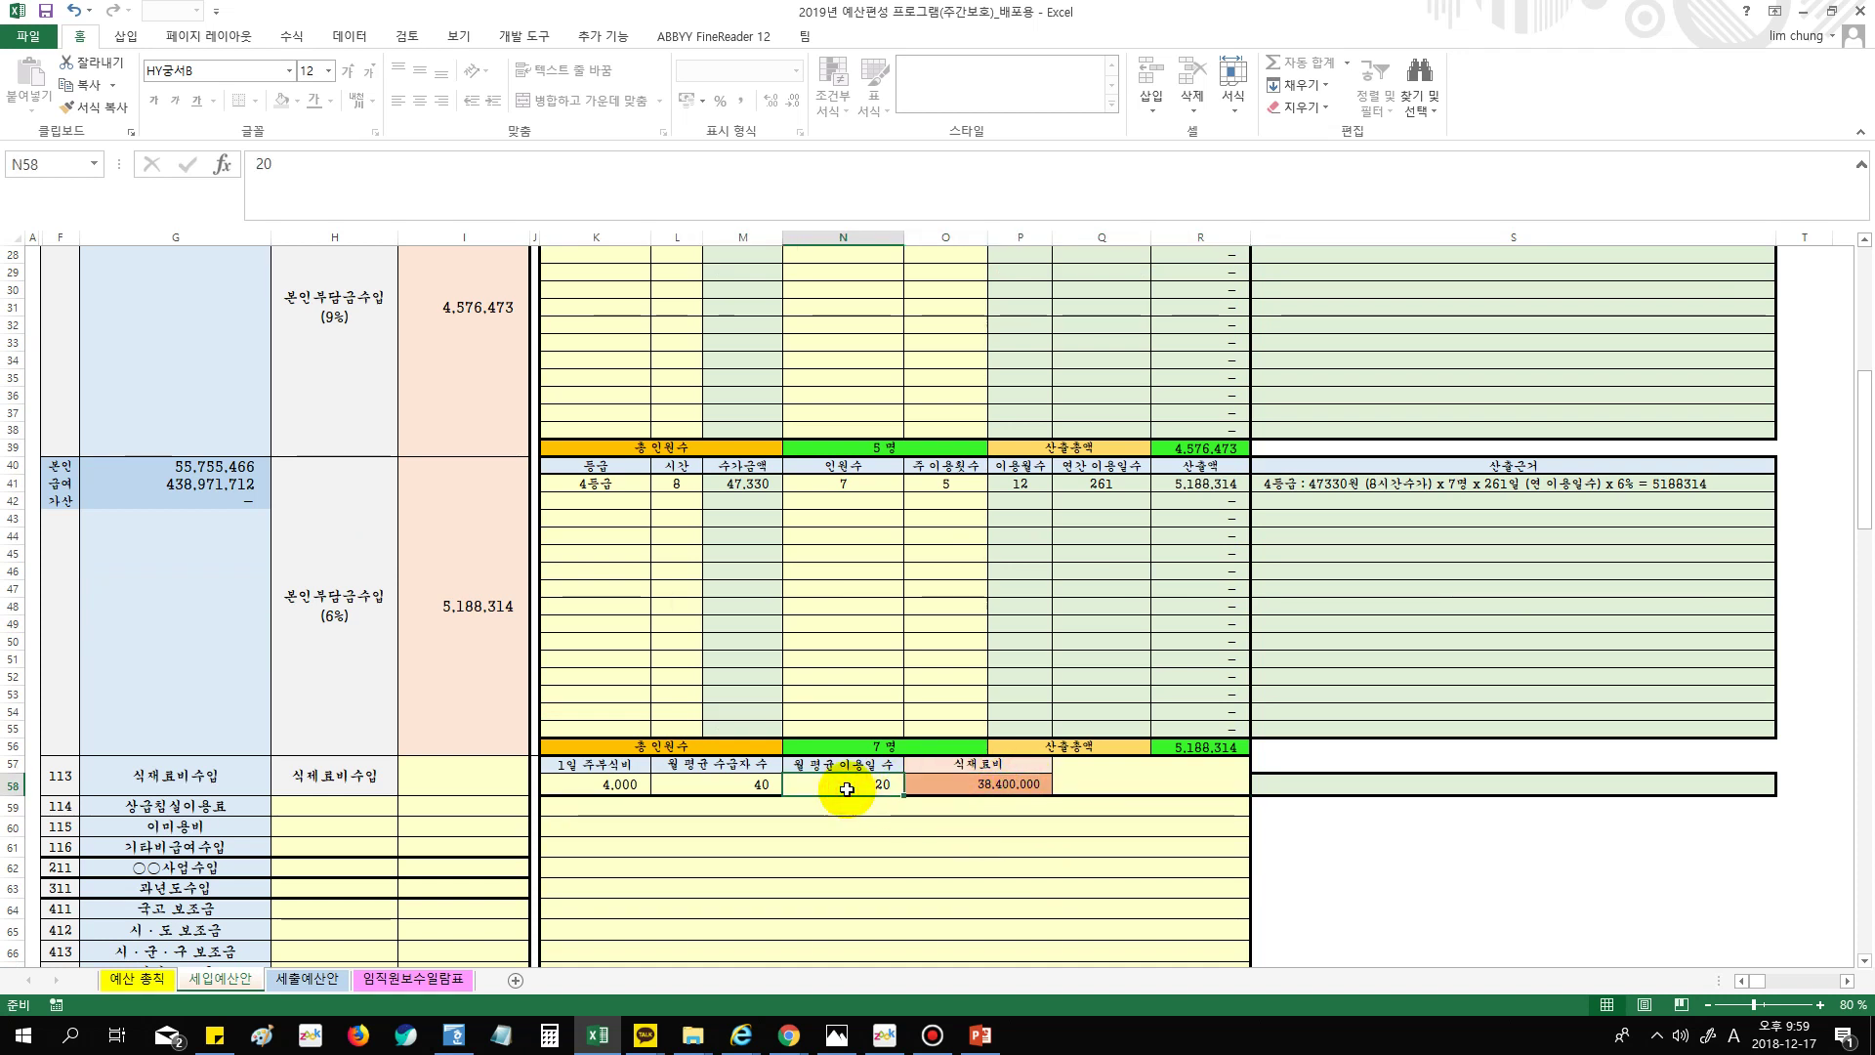
type("2")
left_click(1015, 786)
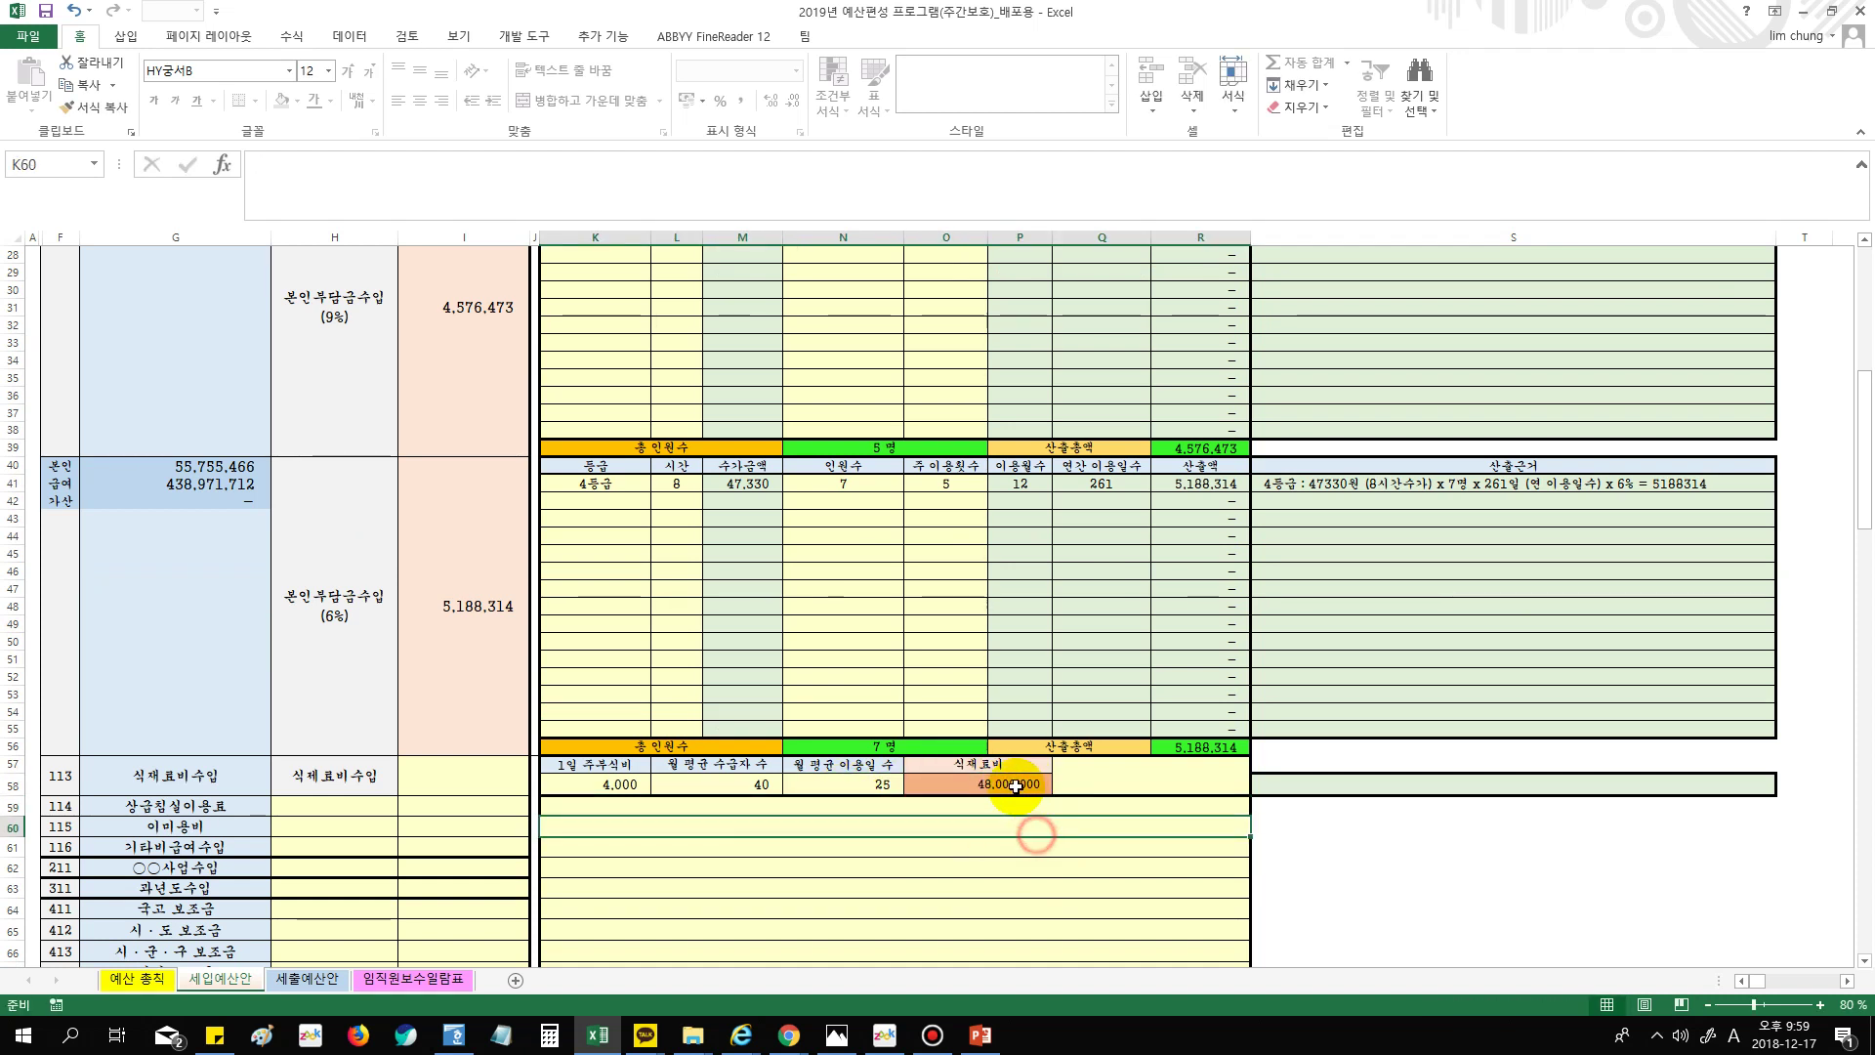
left_click(615, 792)
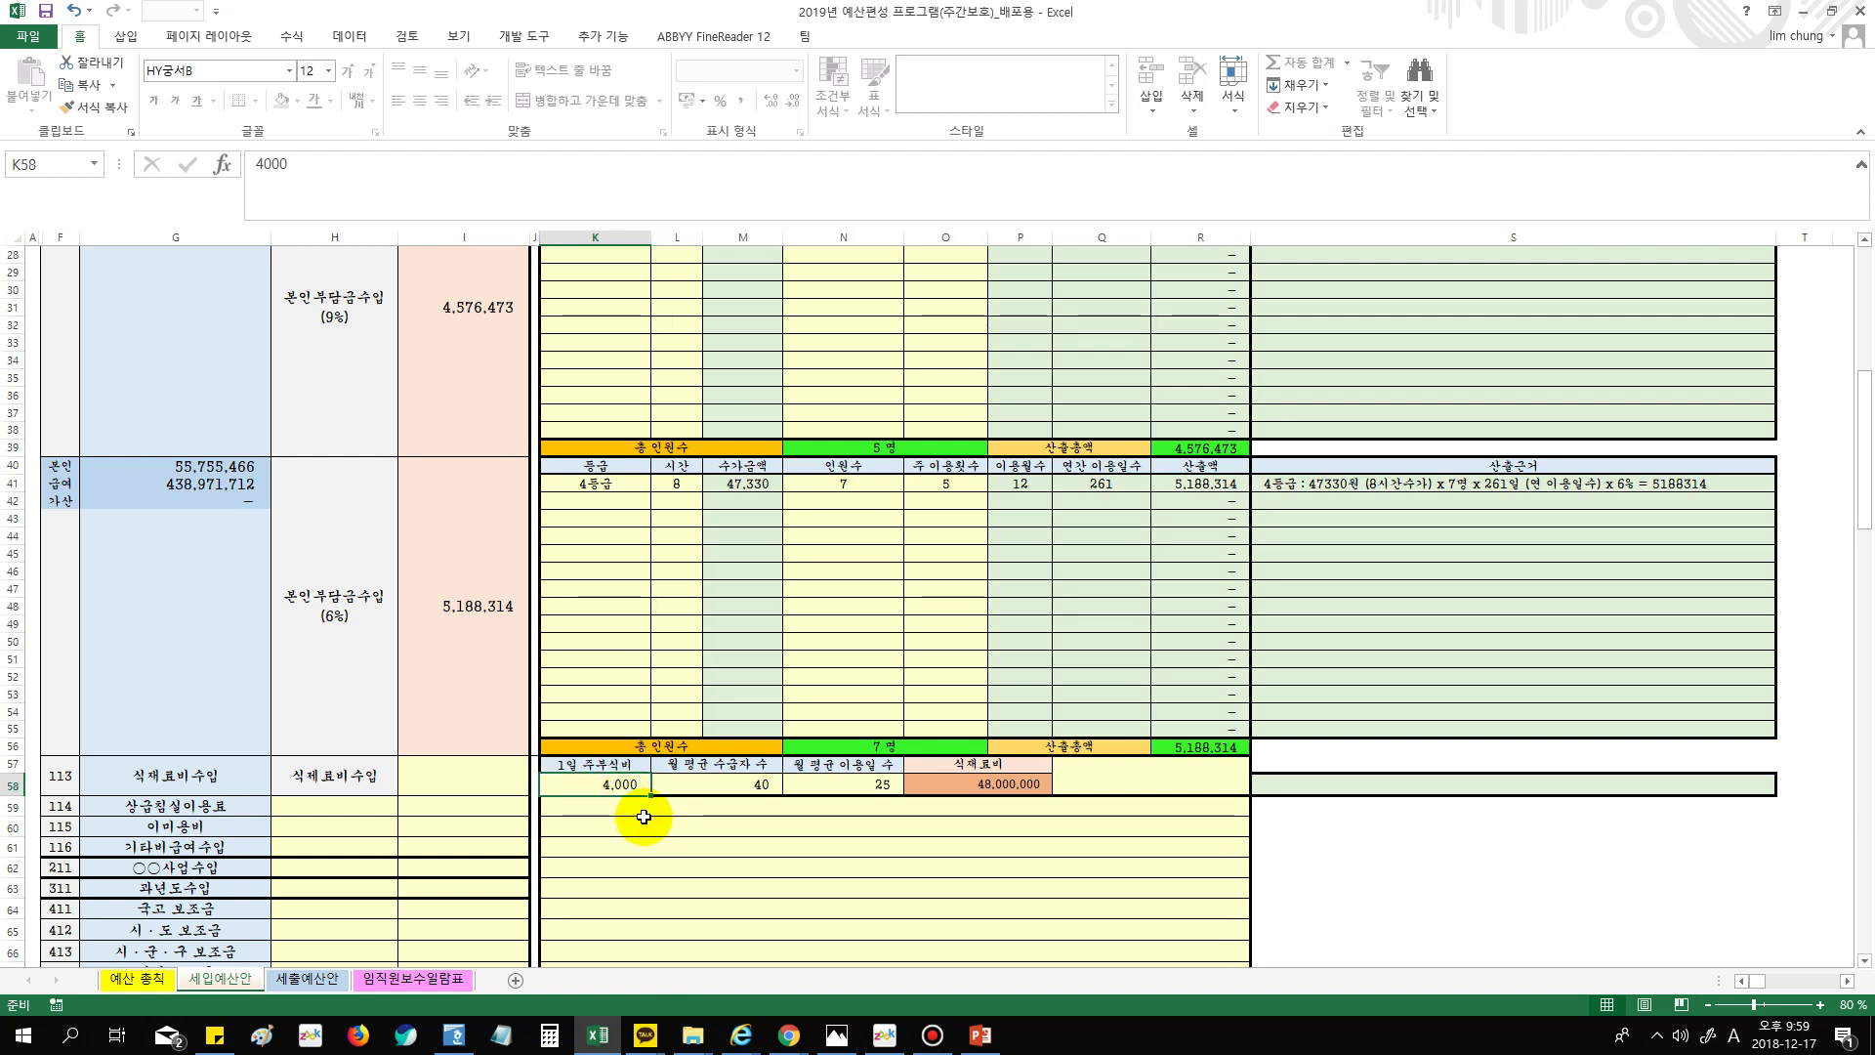
Review the 월 평균 수급자 수 and 월 평균 이용일 수 inputs in the 식재료비수입 section
left_click(722, 787)
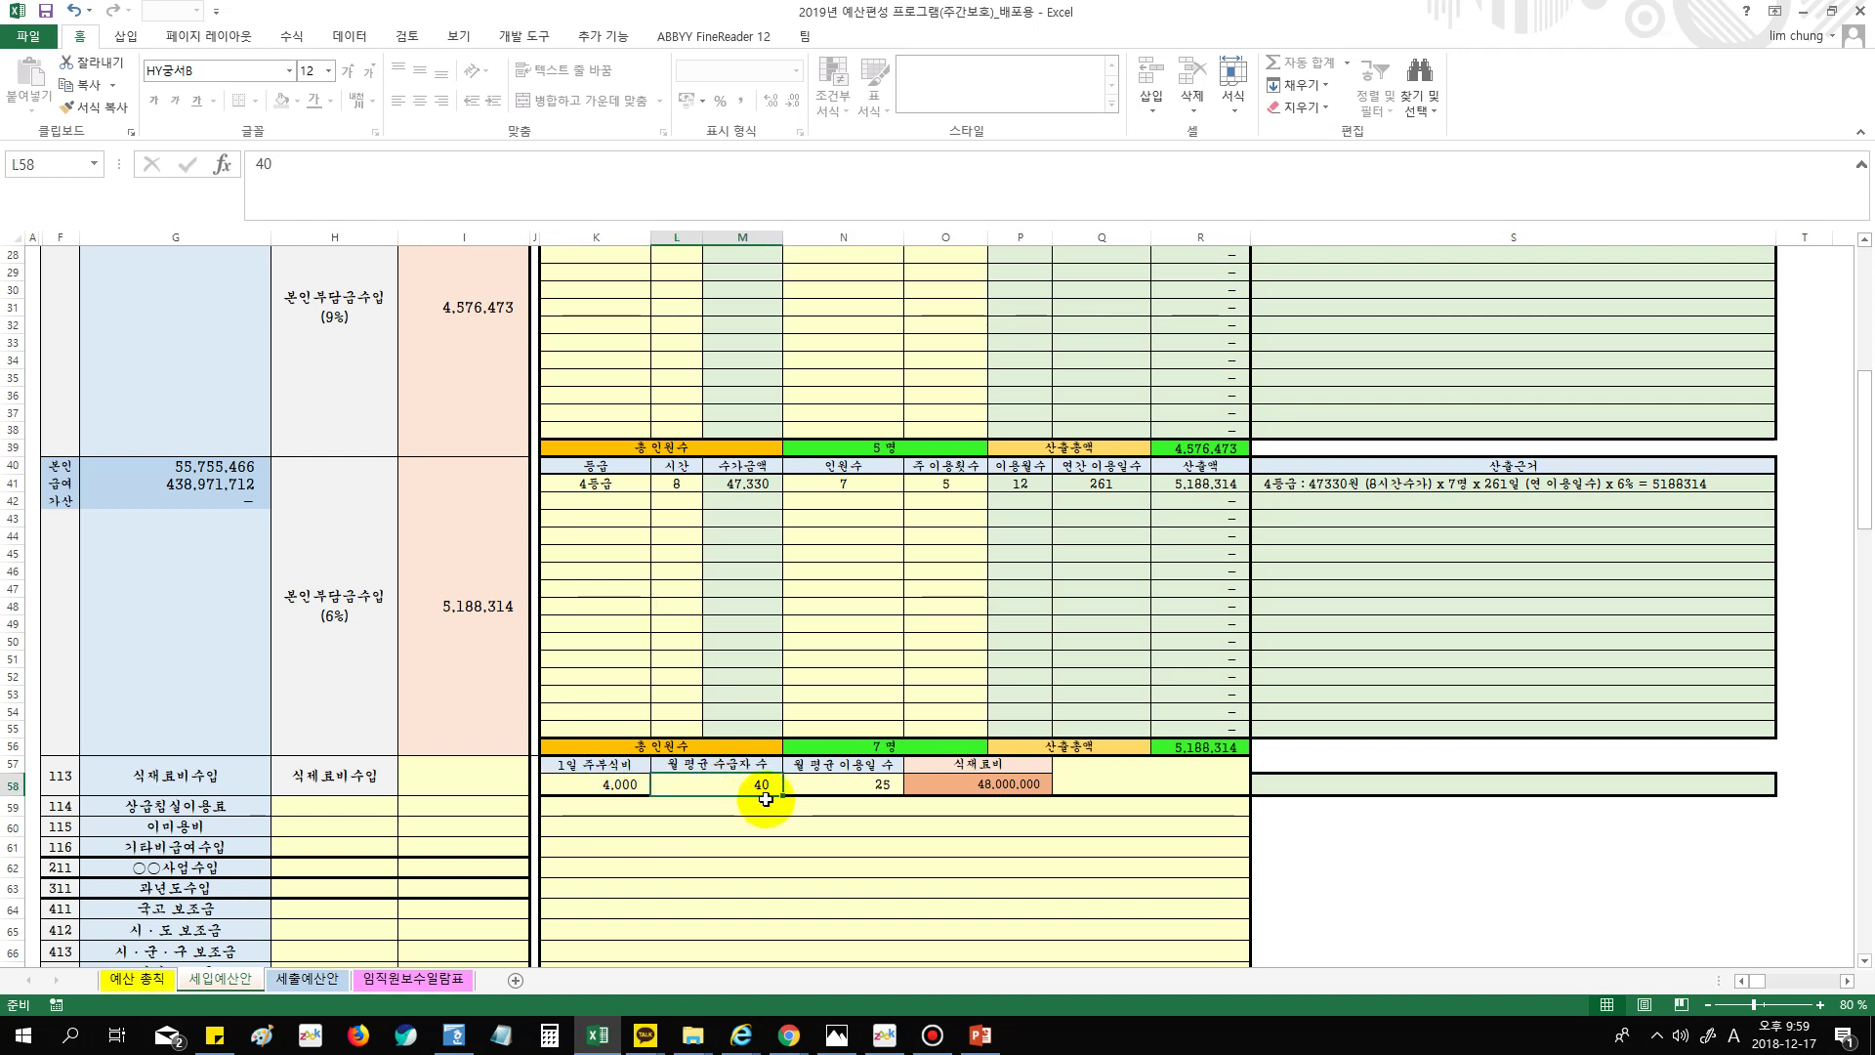
scroll(1025, 712, "up", 9)
scroll(903, 792, "down", 2)
scroll(903, 793, "down", 5)
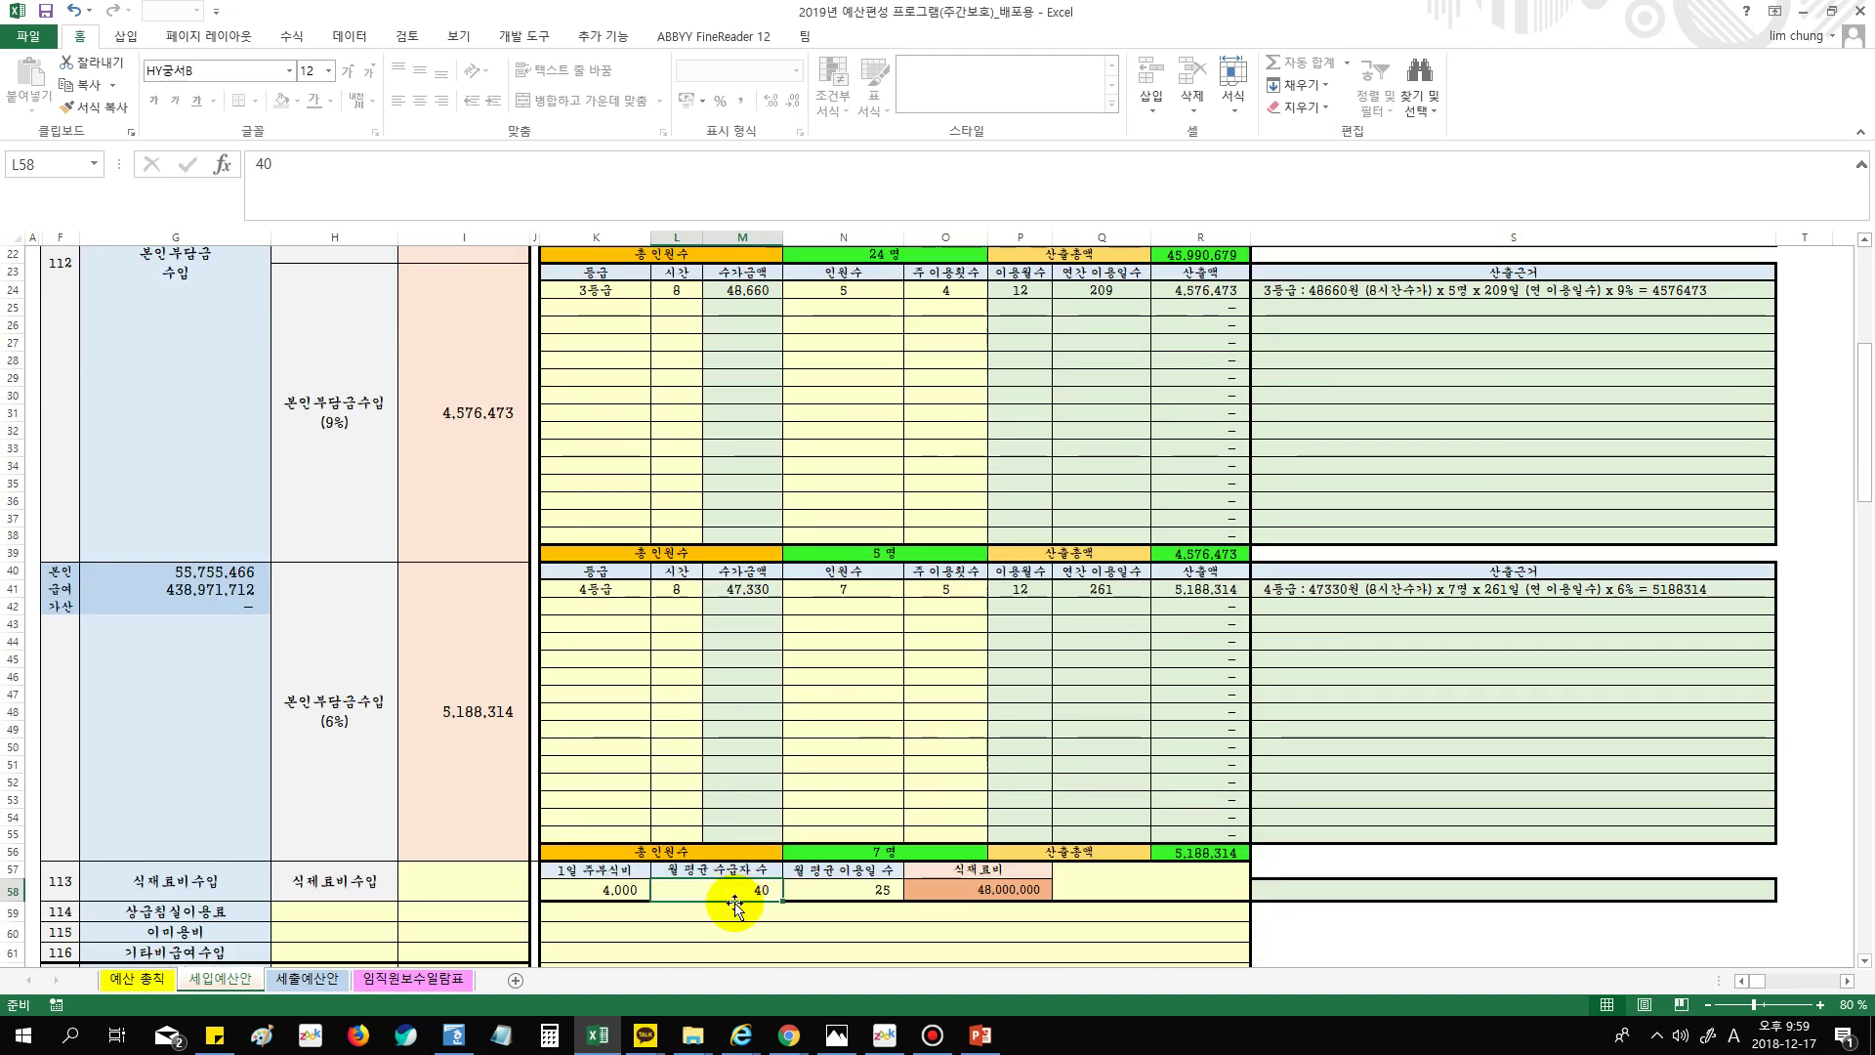
left_click(852, 893)
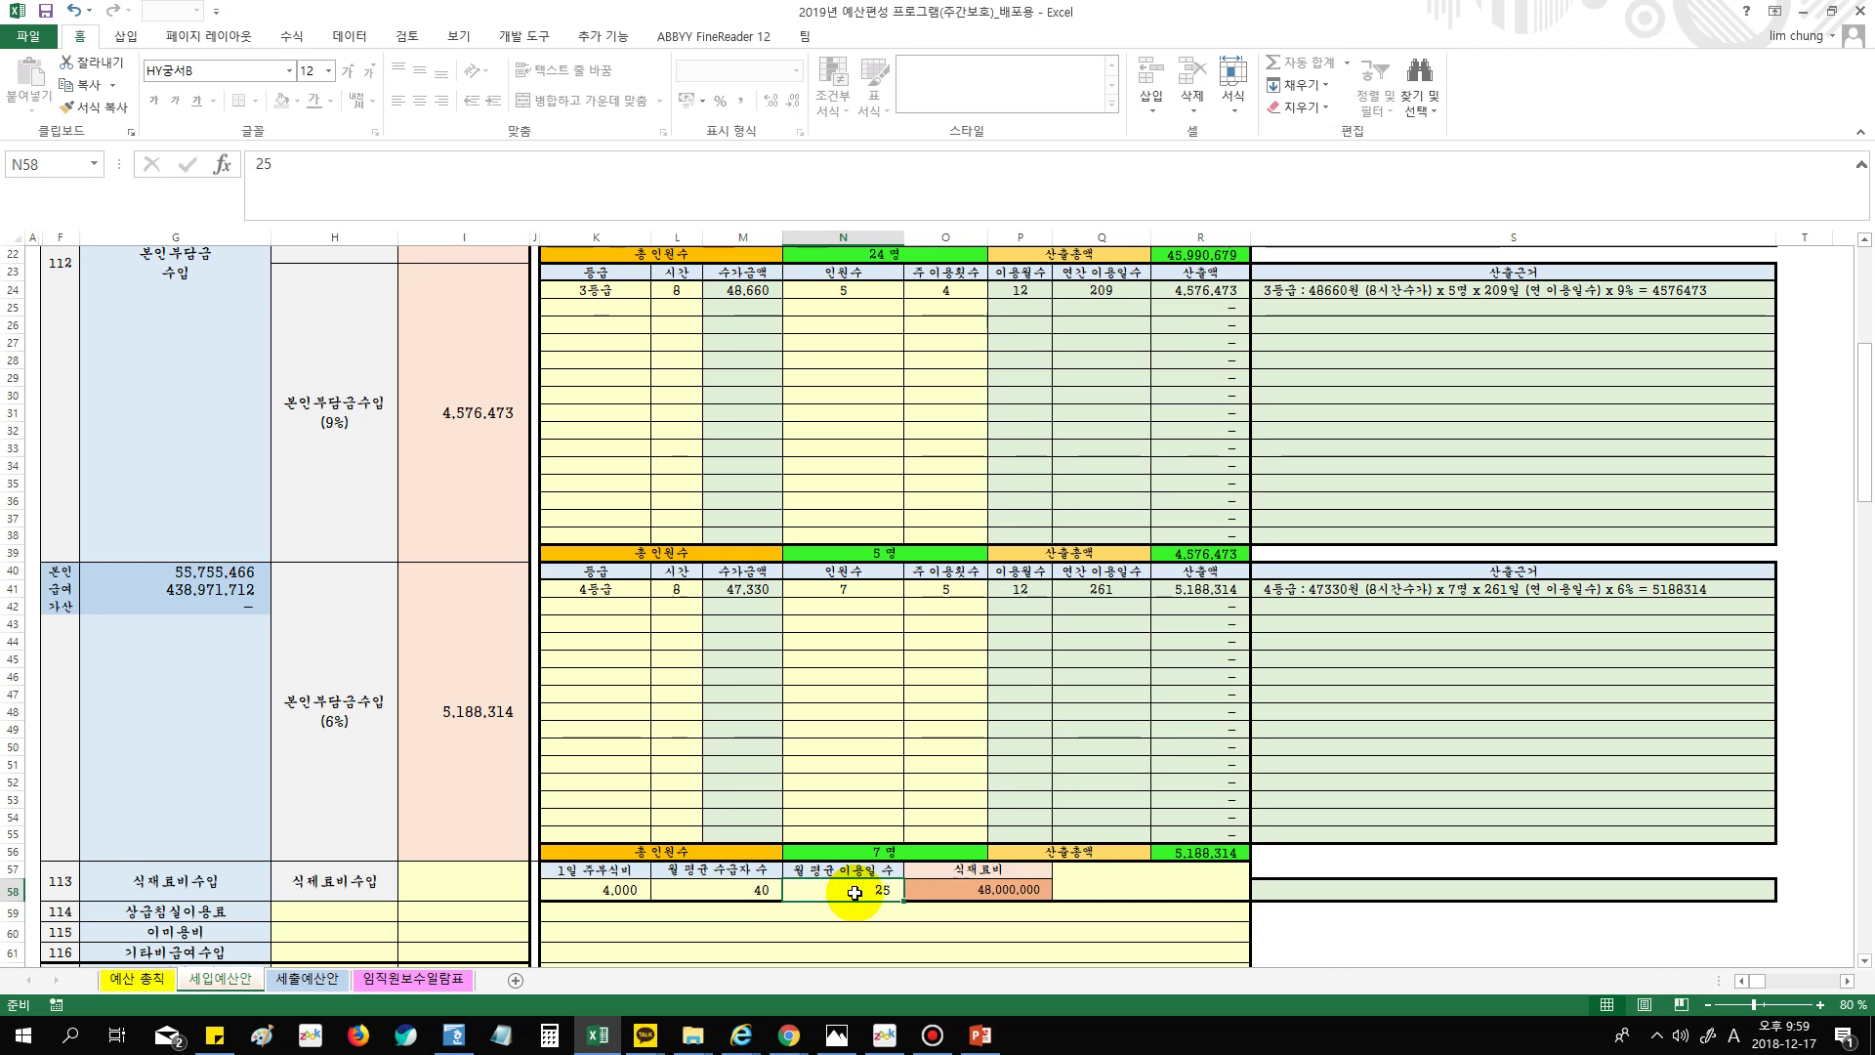
key("Return")
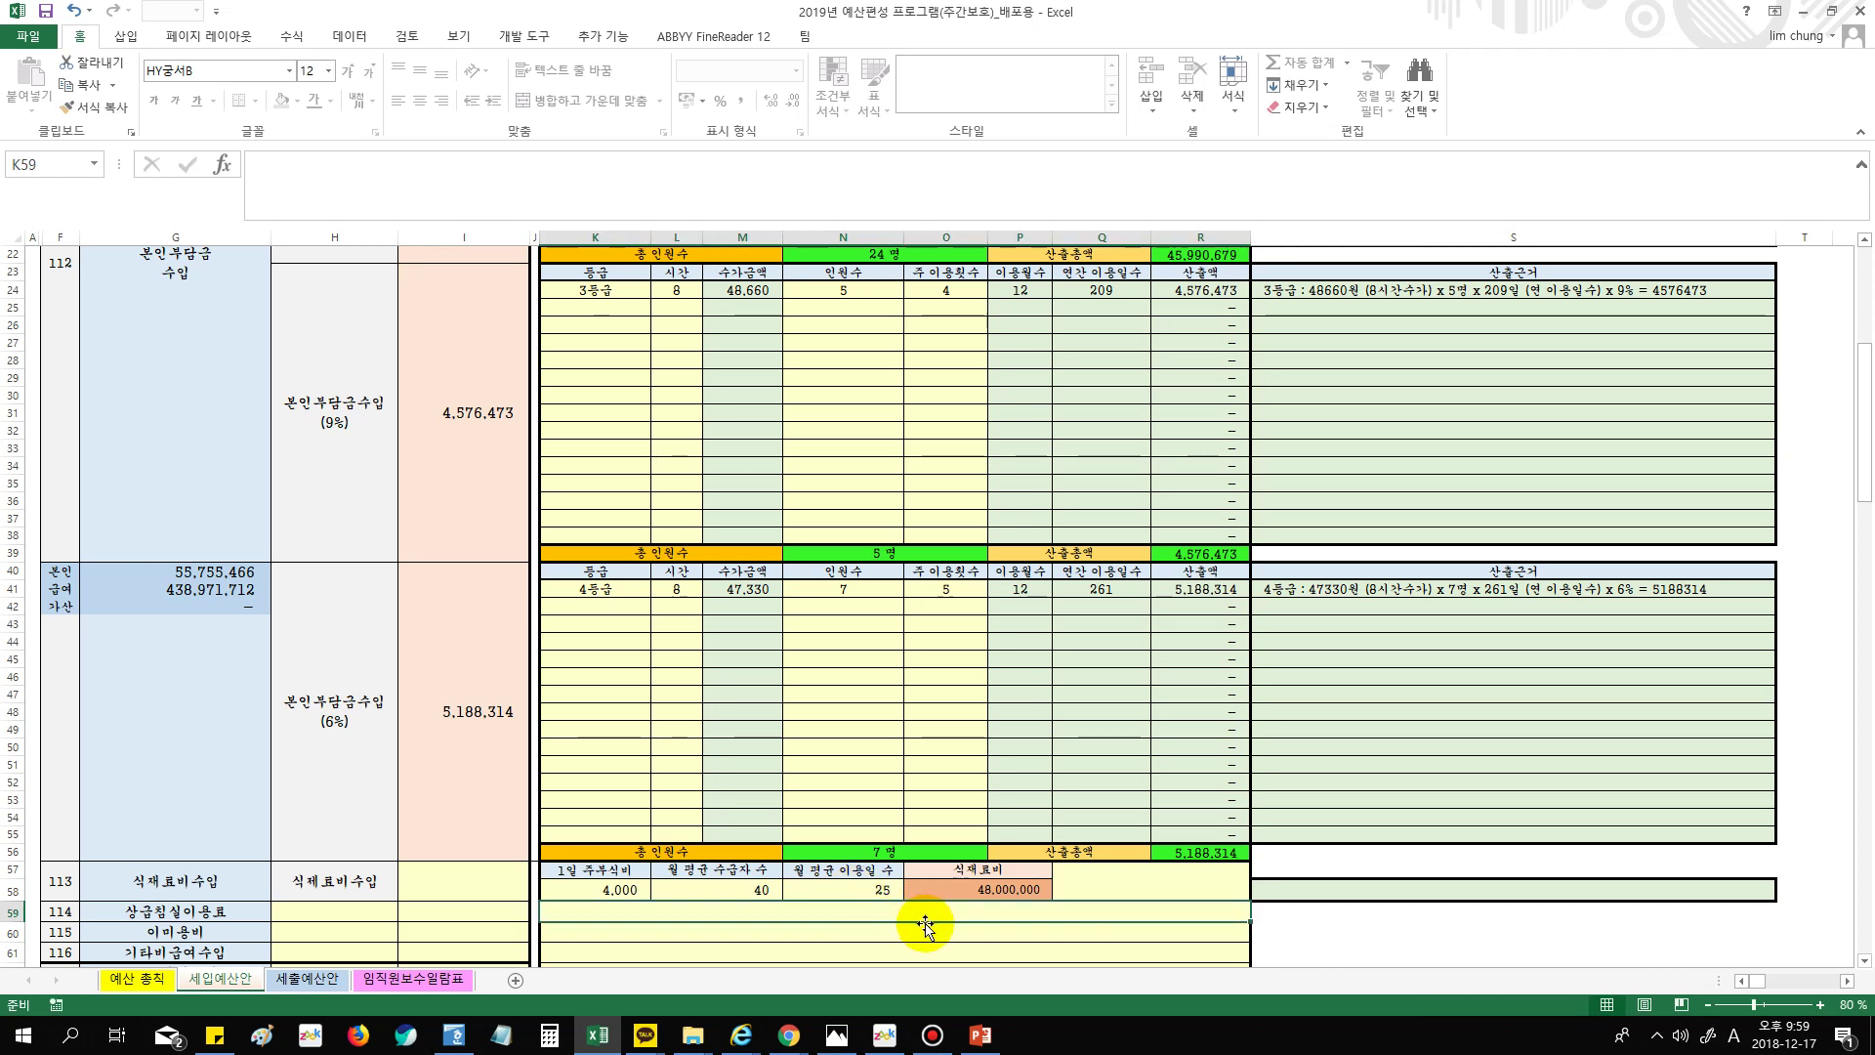
Set the 식재료비수입 budget amount in cell I57 to 50000000
scroll(922, 937, "down", 1)
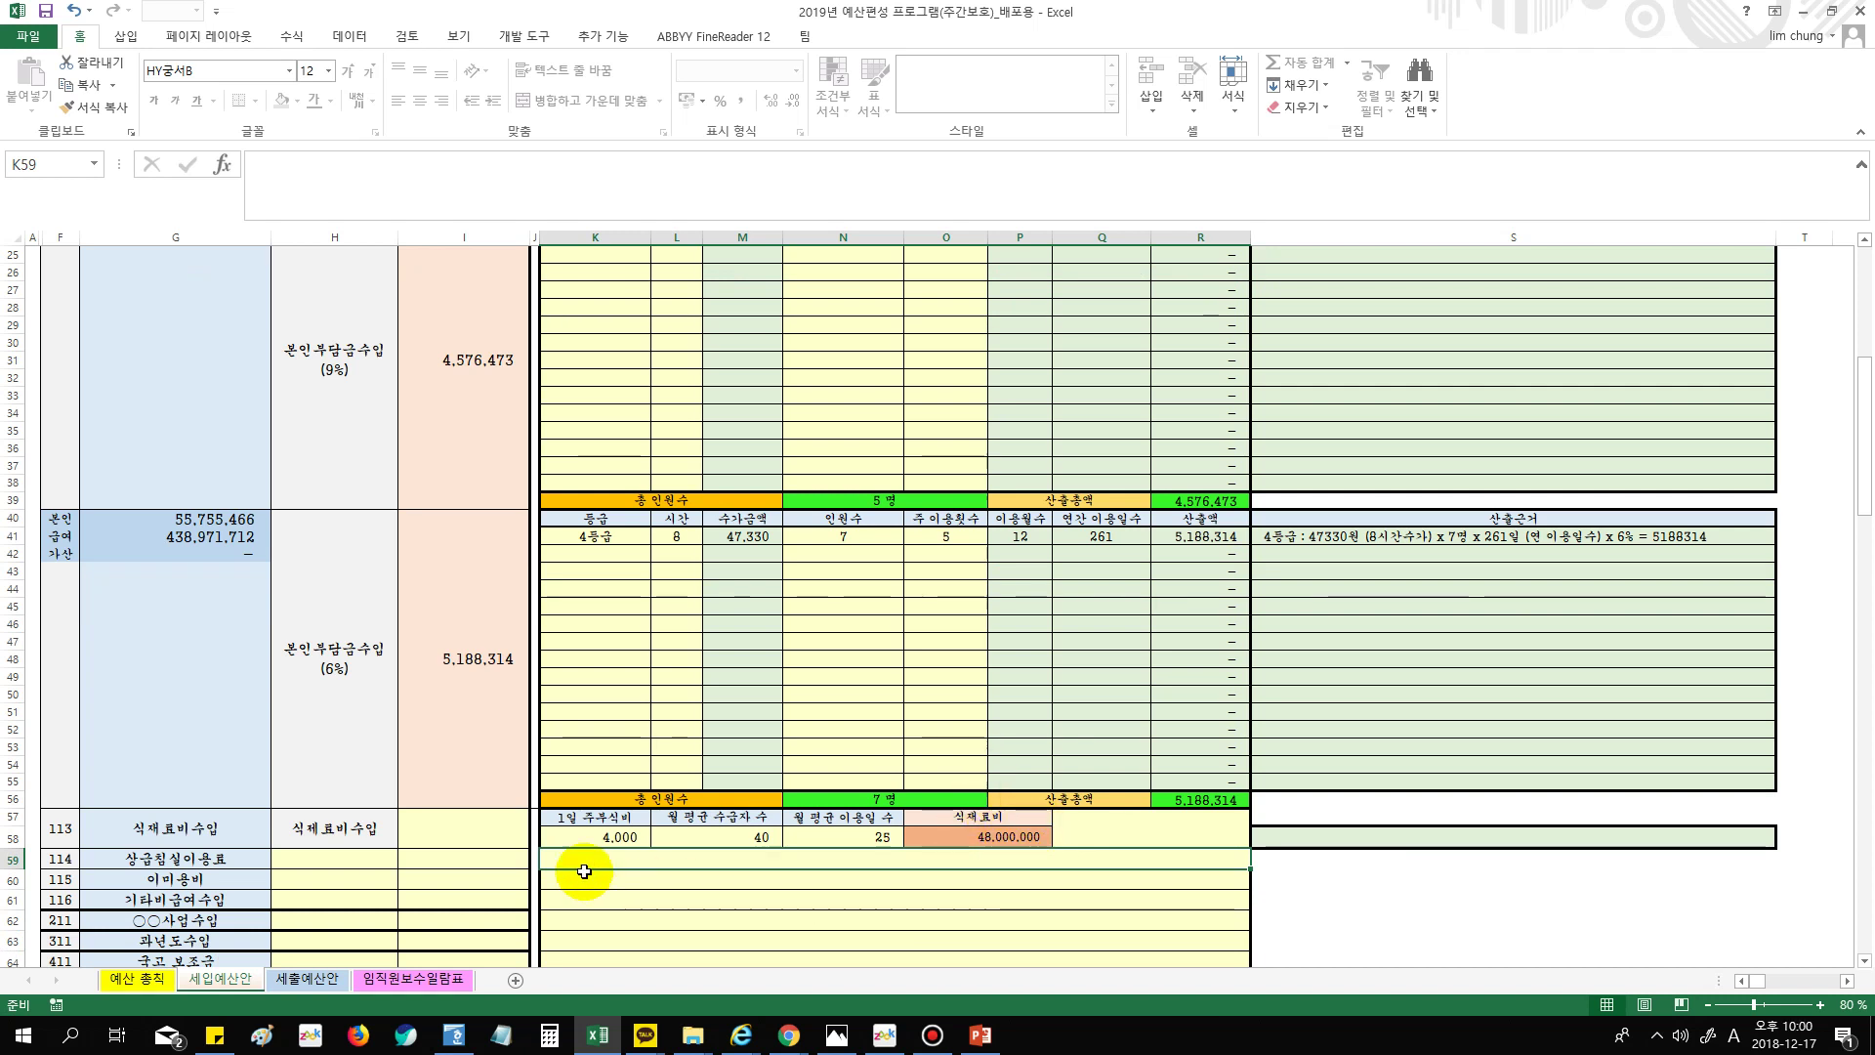
left_click(490, 837)
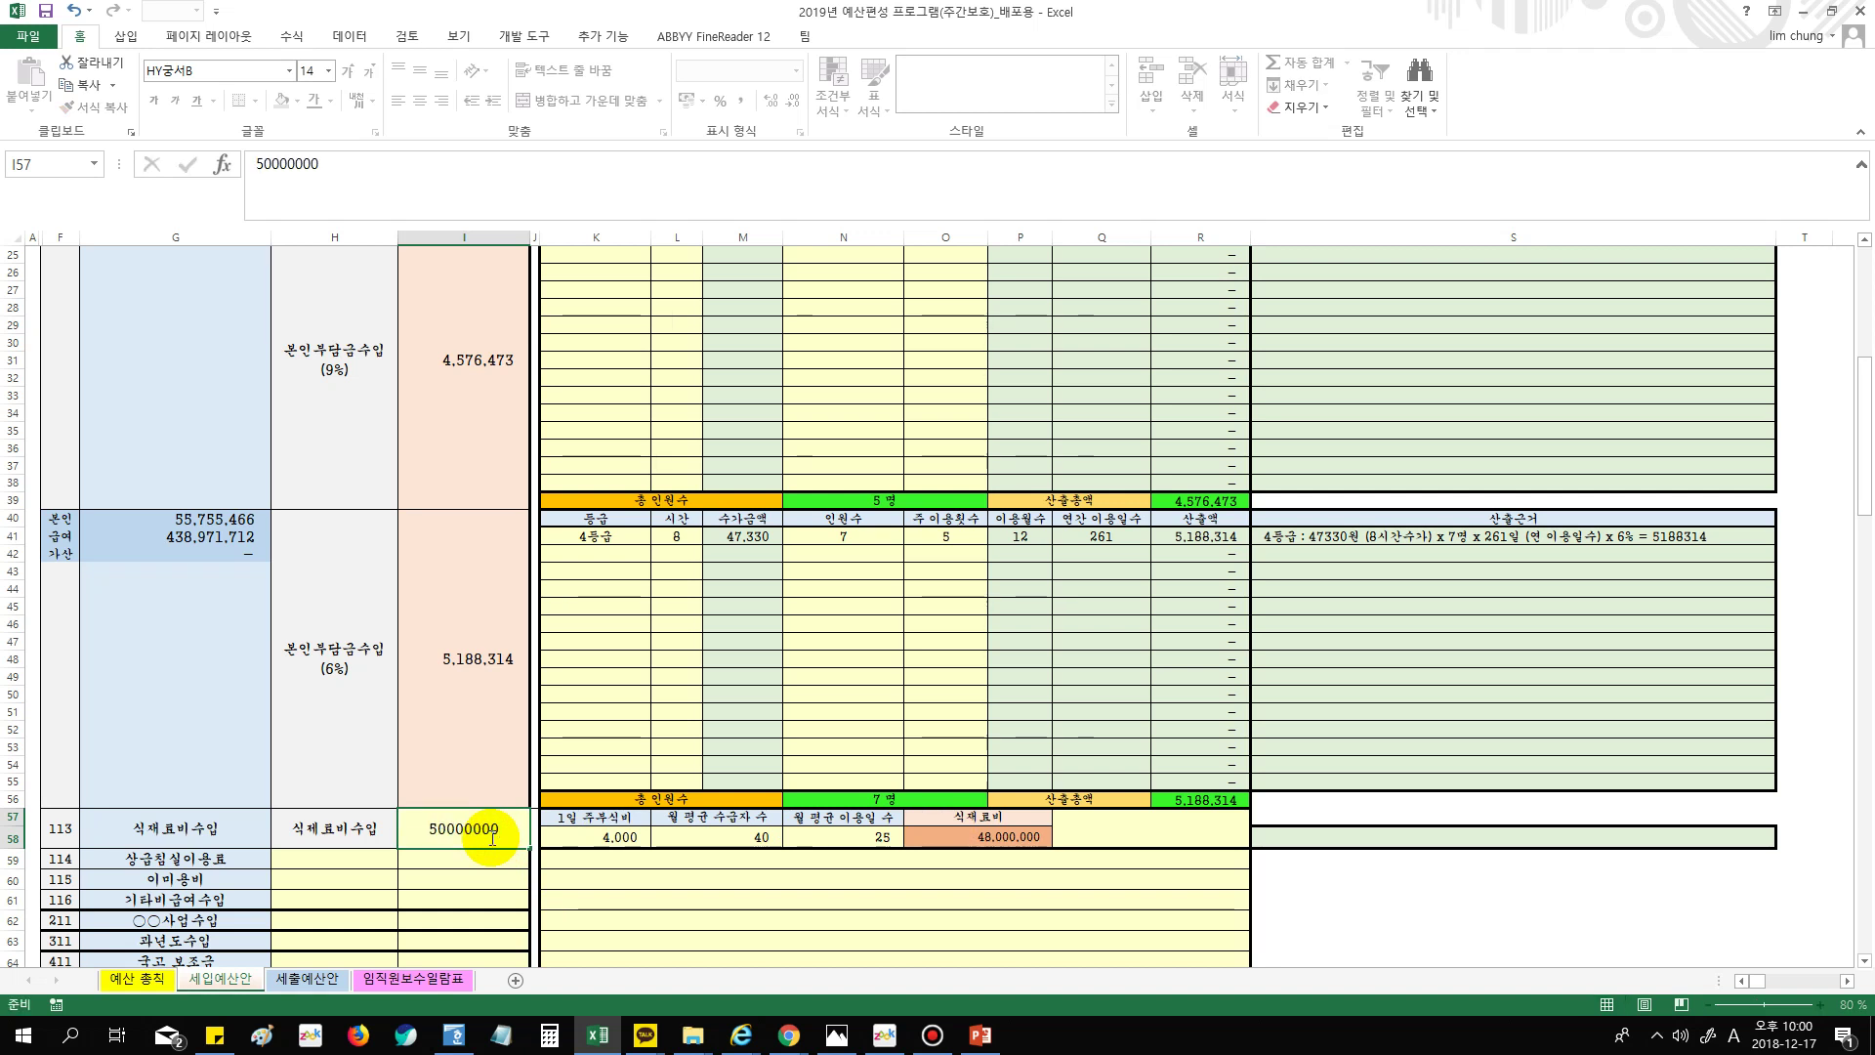
type("50000000")
key("Return")
Examine the 상급침실이용료 row (114), including its note and its amount cell
scroll(837, 891, "down", 2)
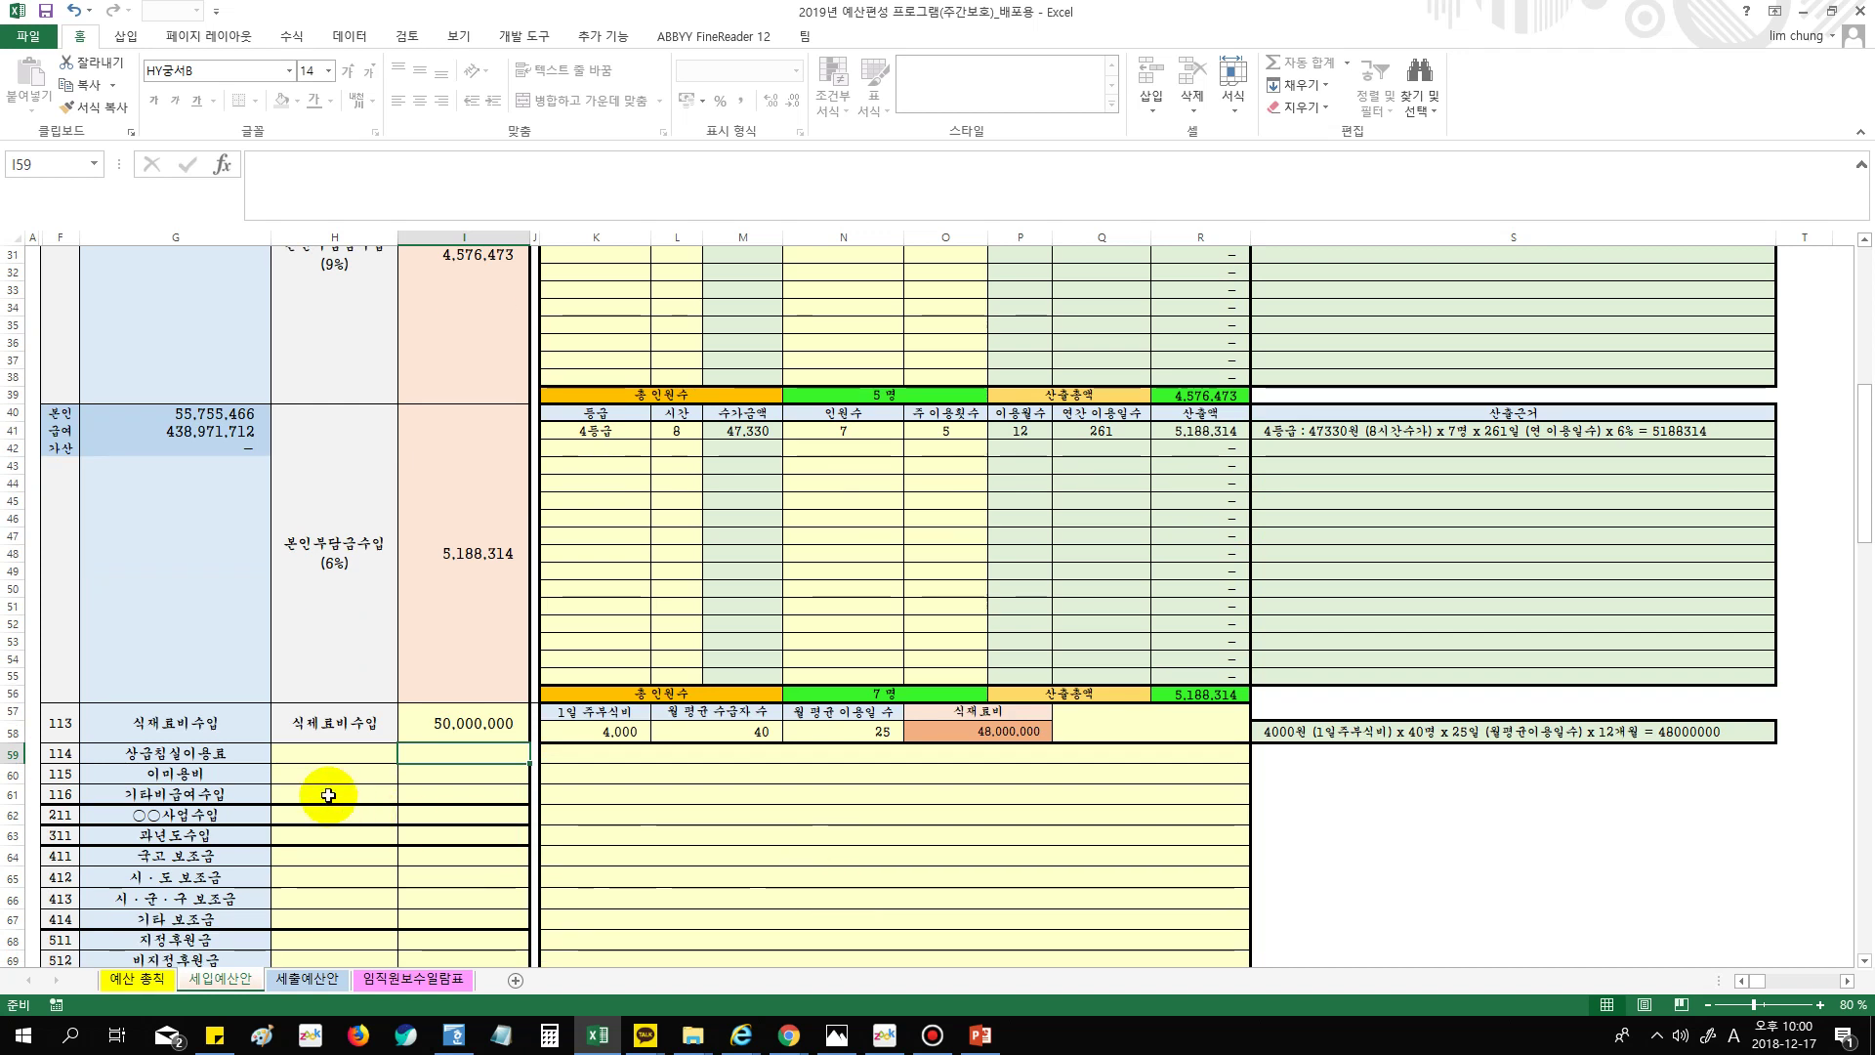
left_click(235, 753)
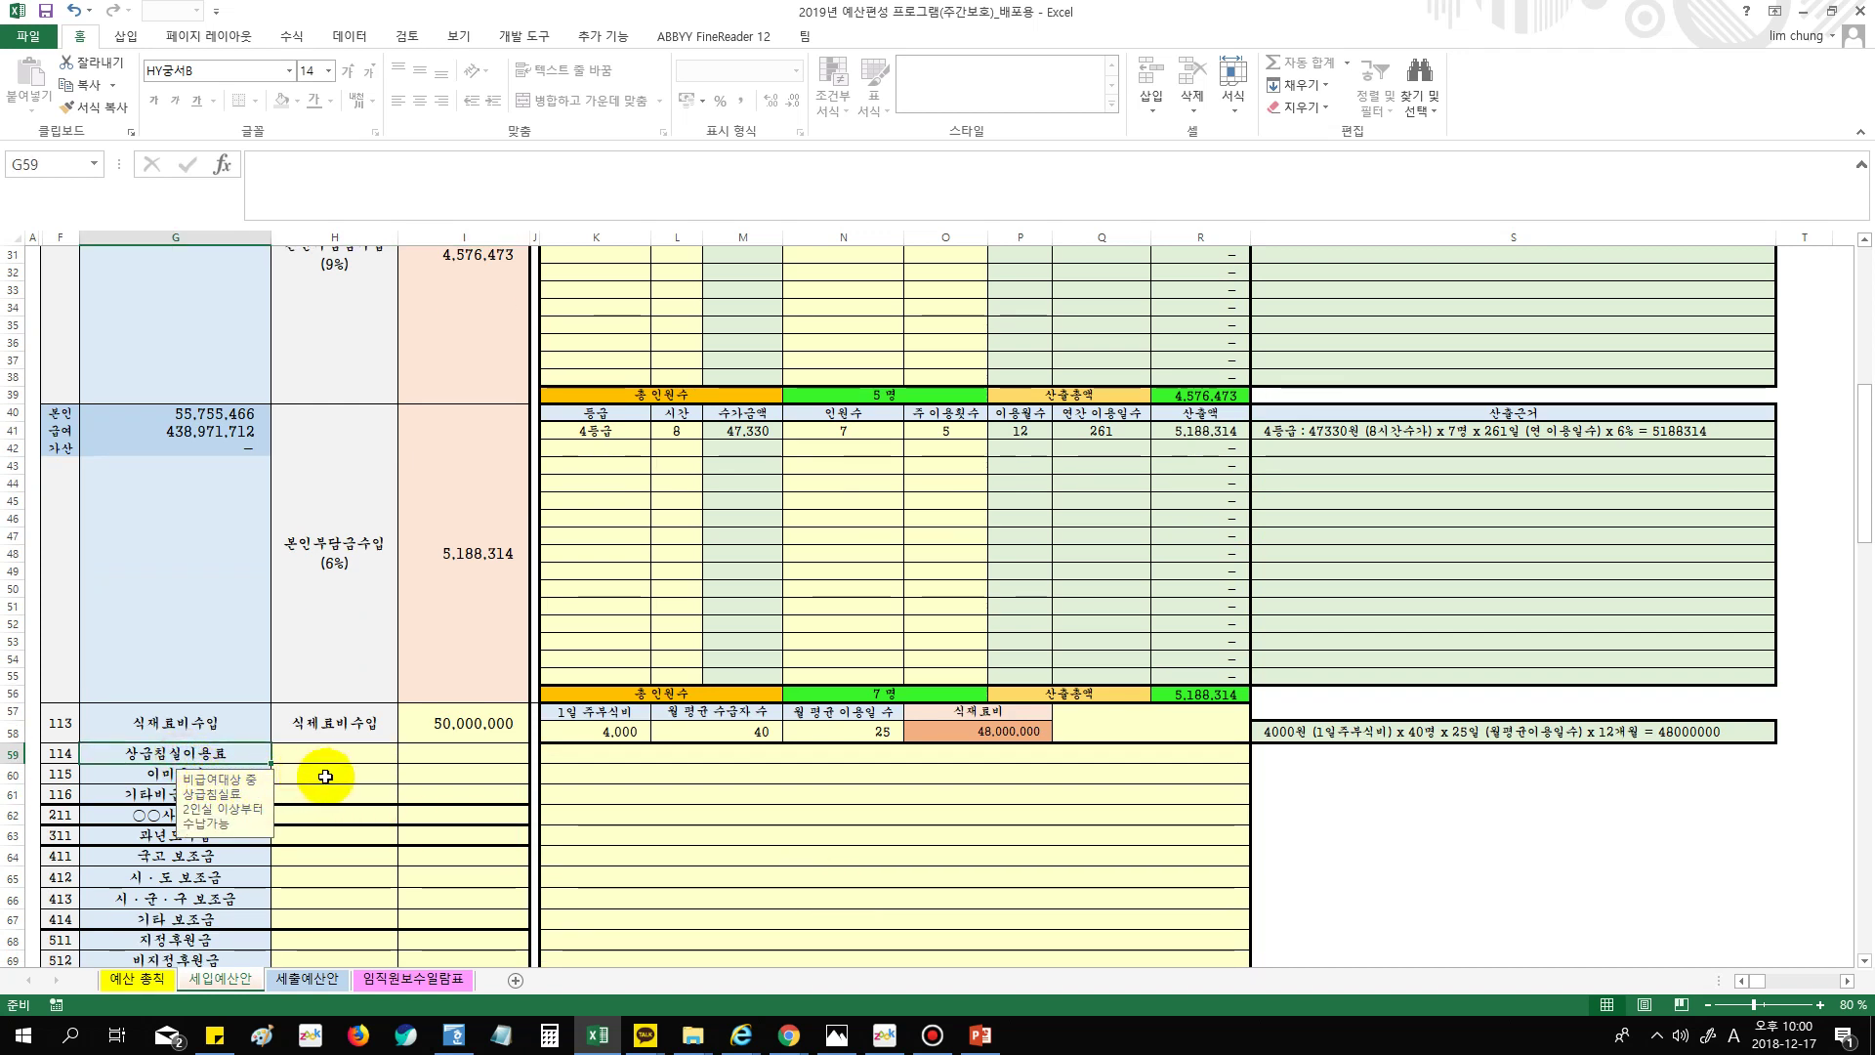
left_click(14, 753)
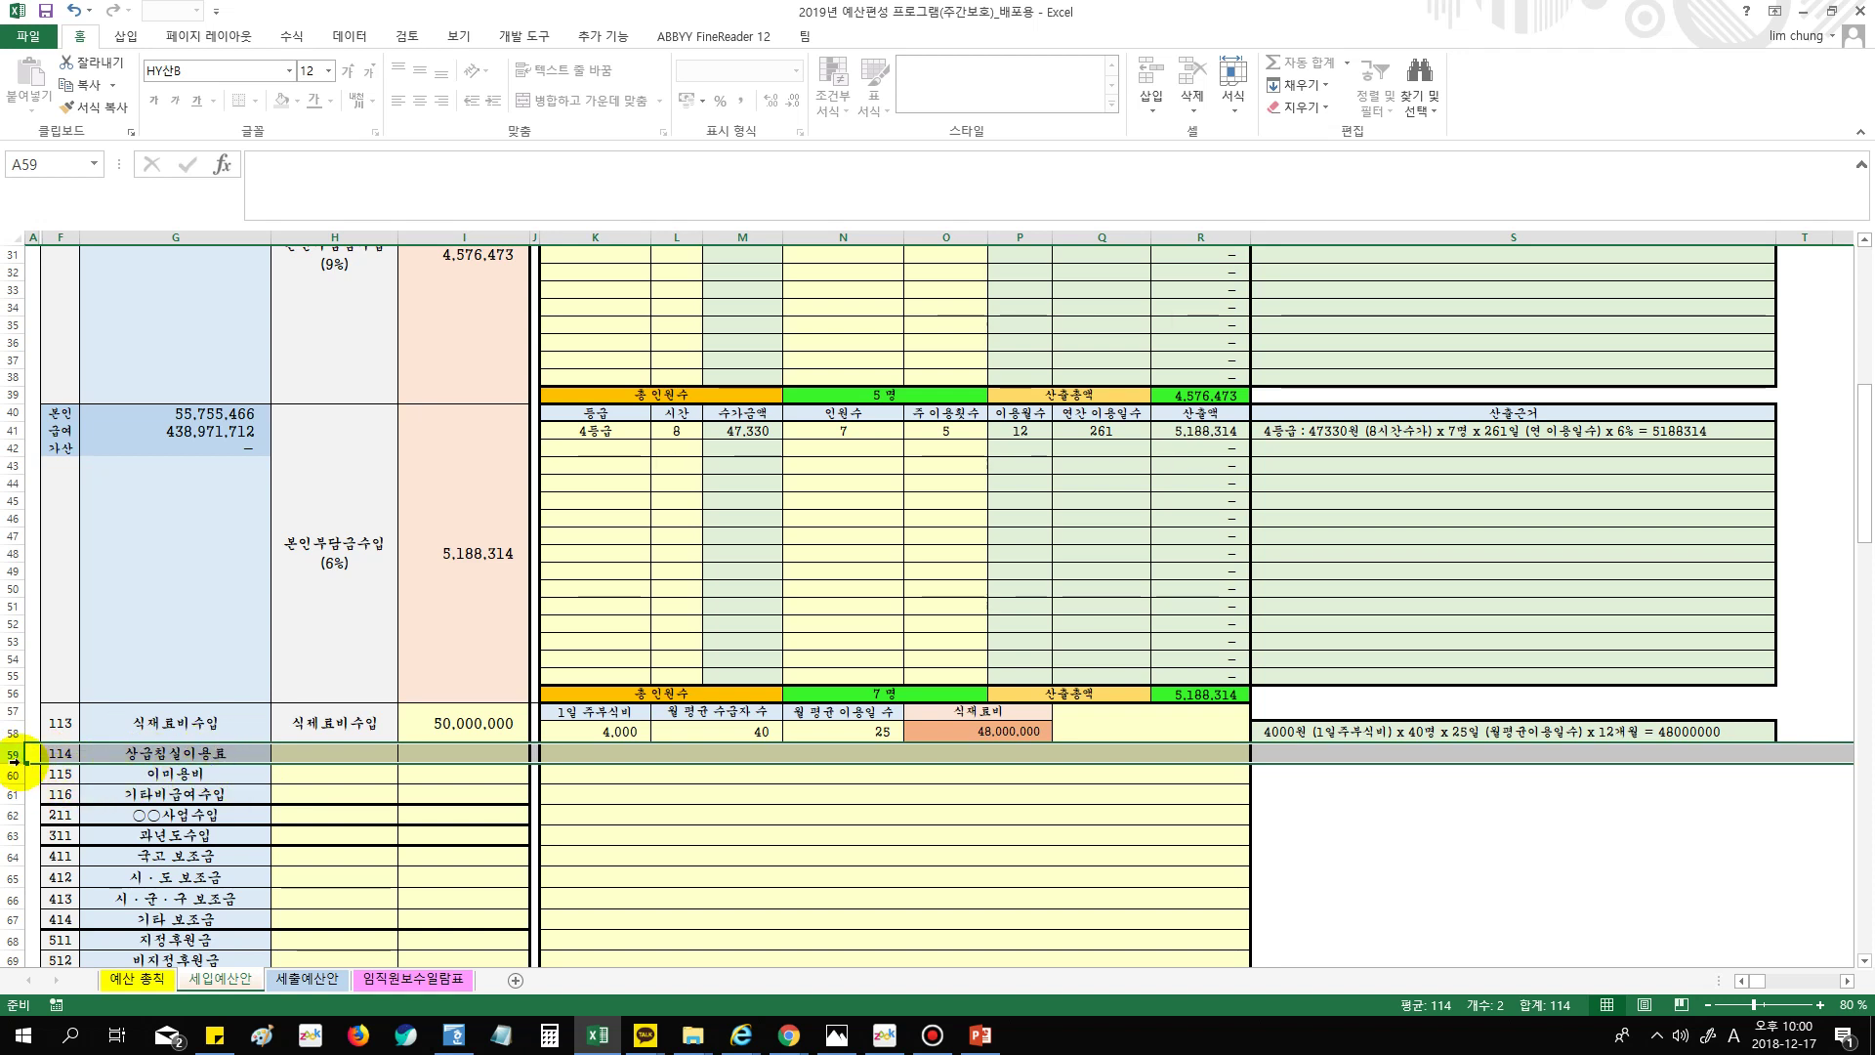
left_click(327, 756)
left_click(434, 754)
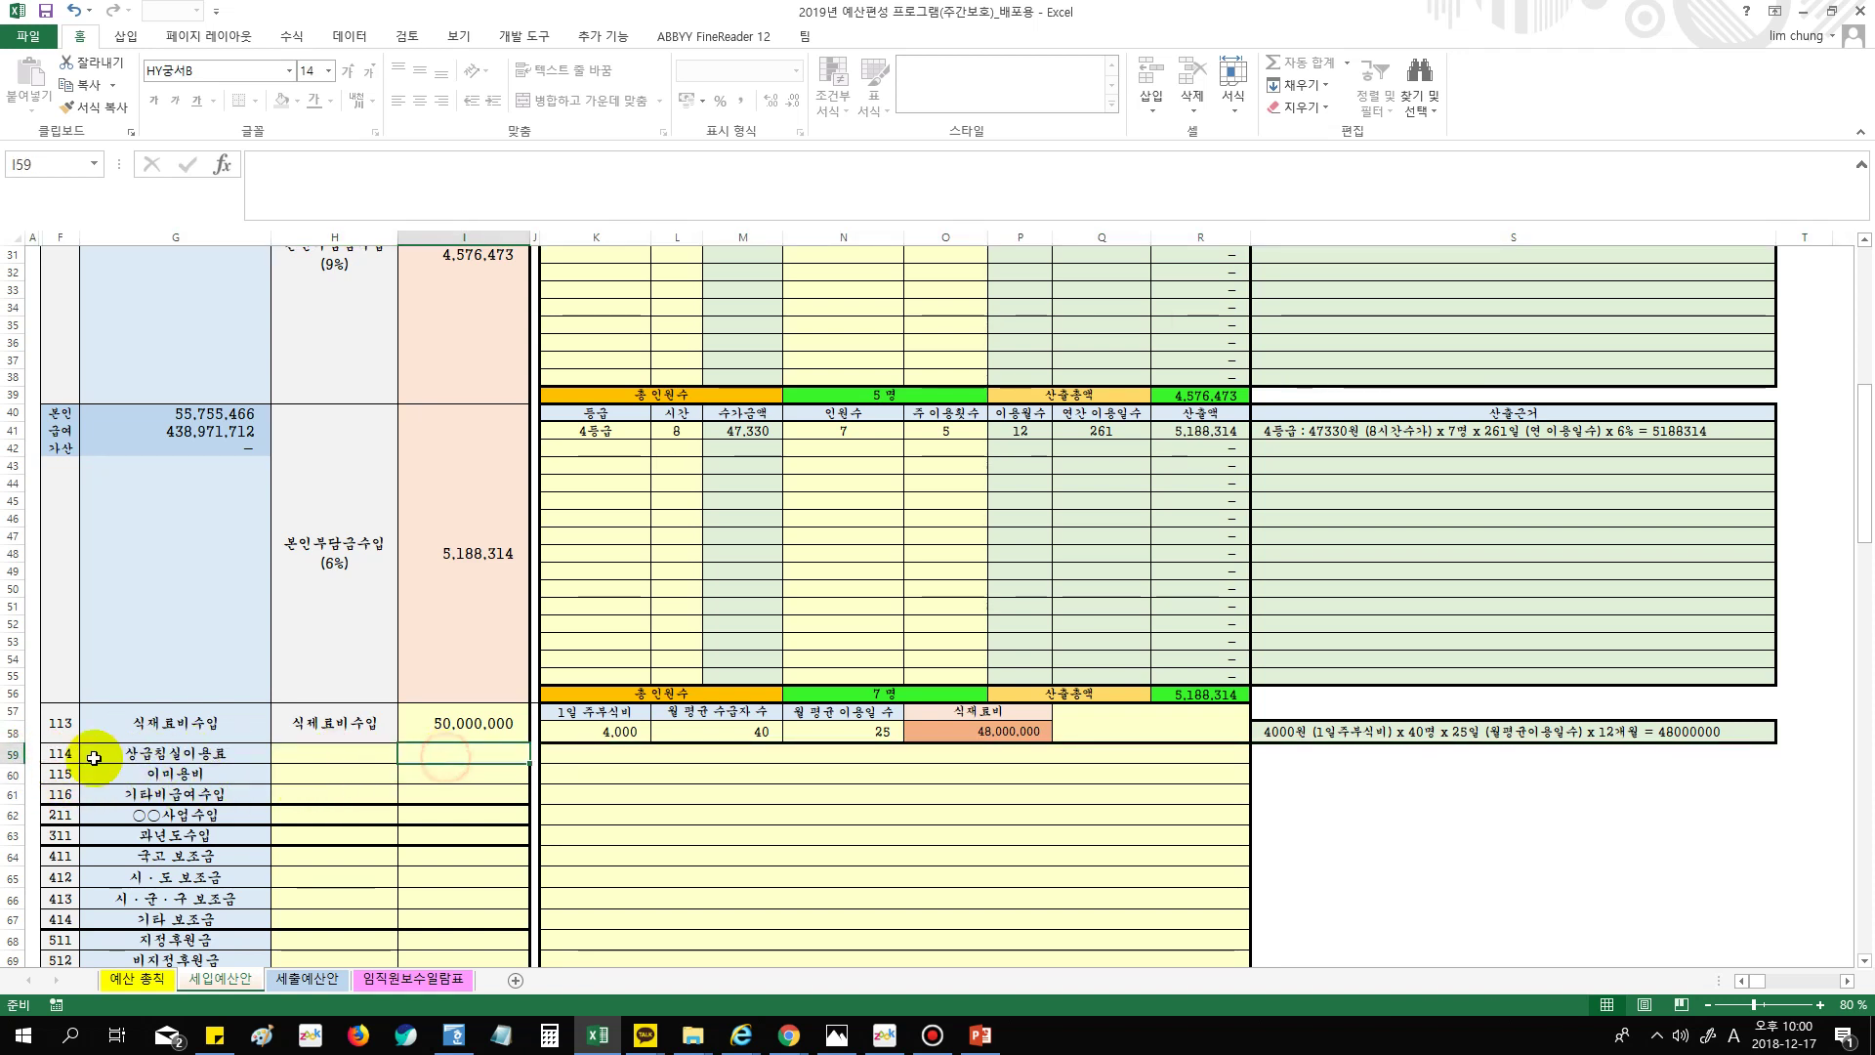
left_click(10, 753)
left_click(368, 801)
left_click(468, 754)
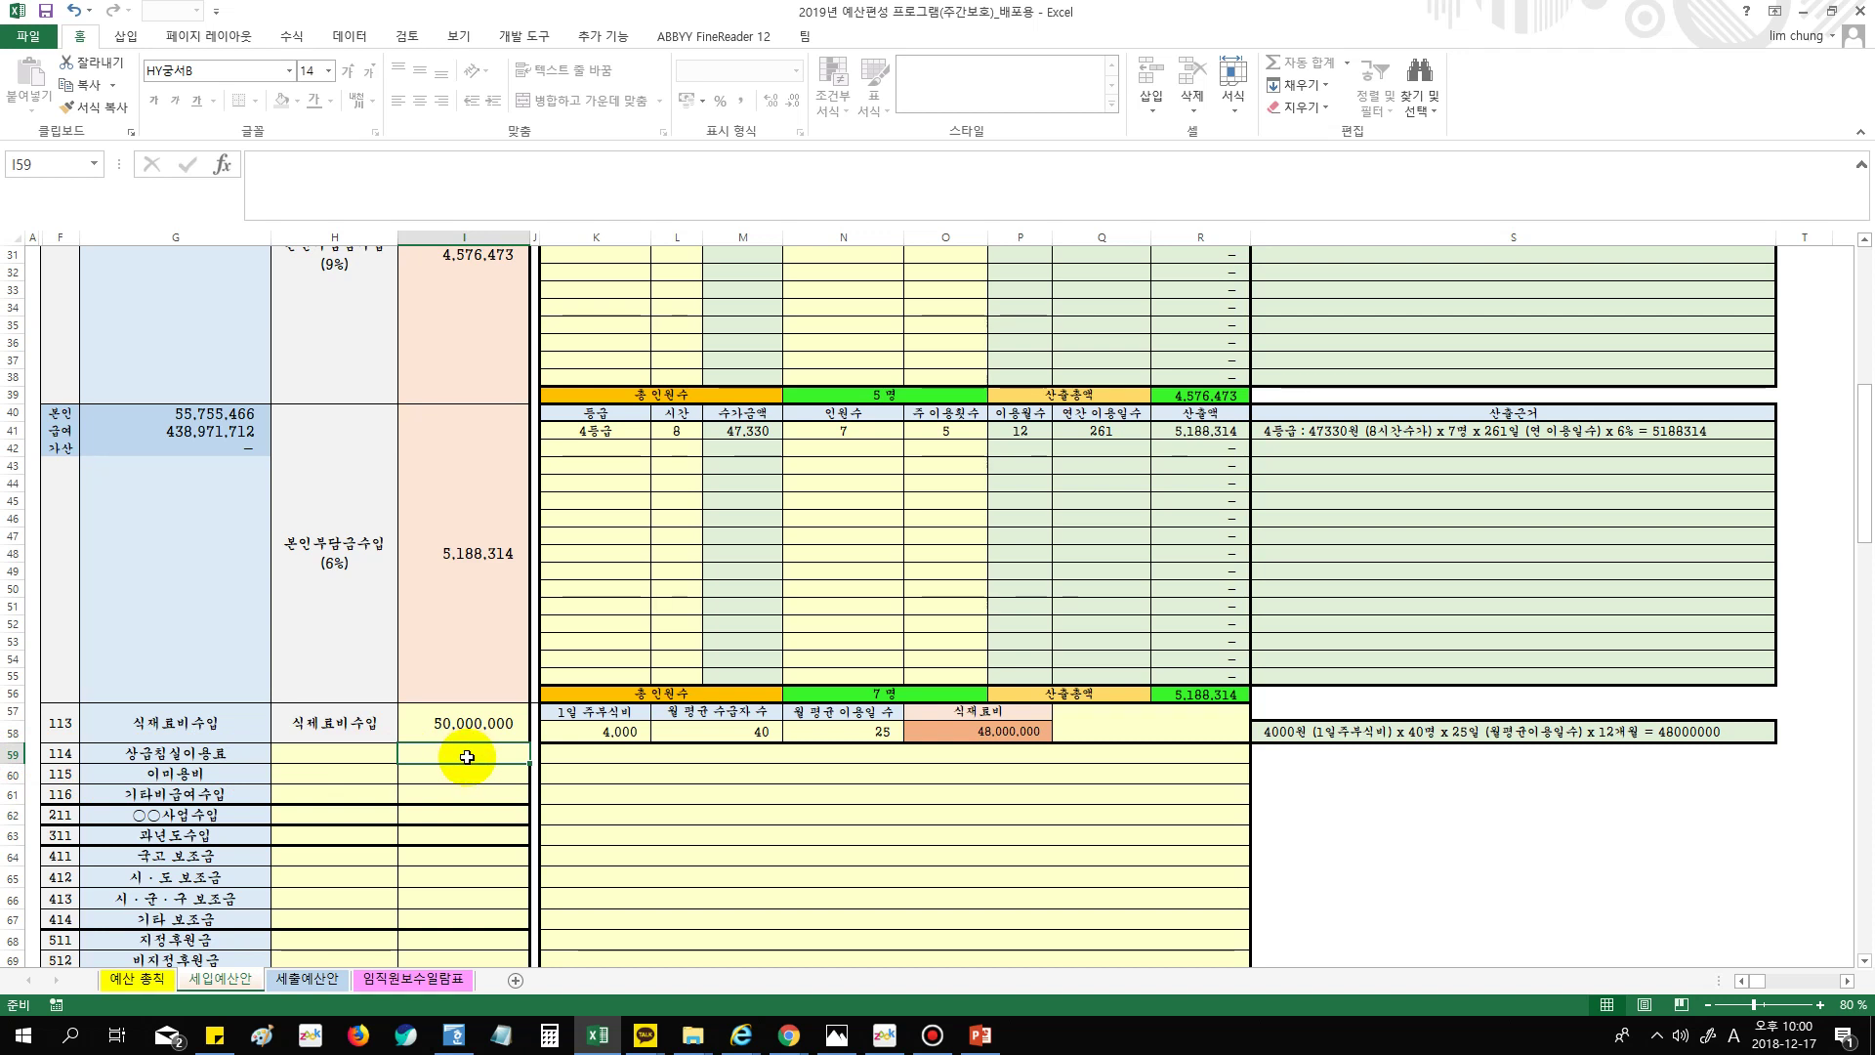
left_click(481, 761)
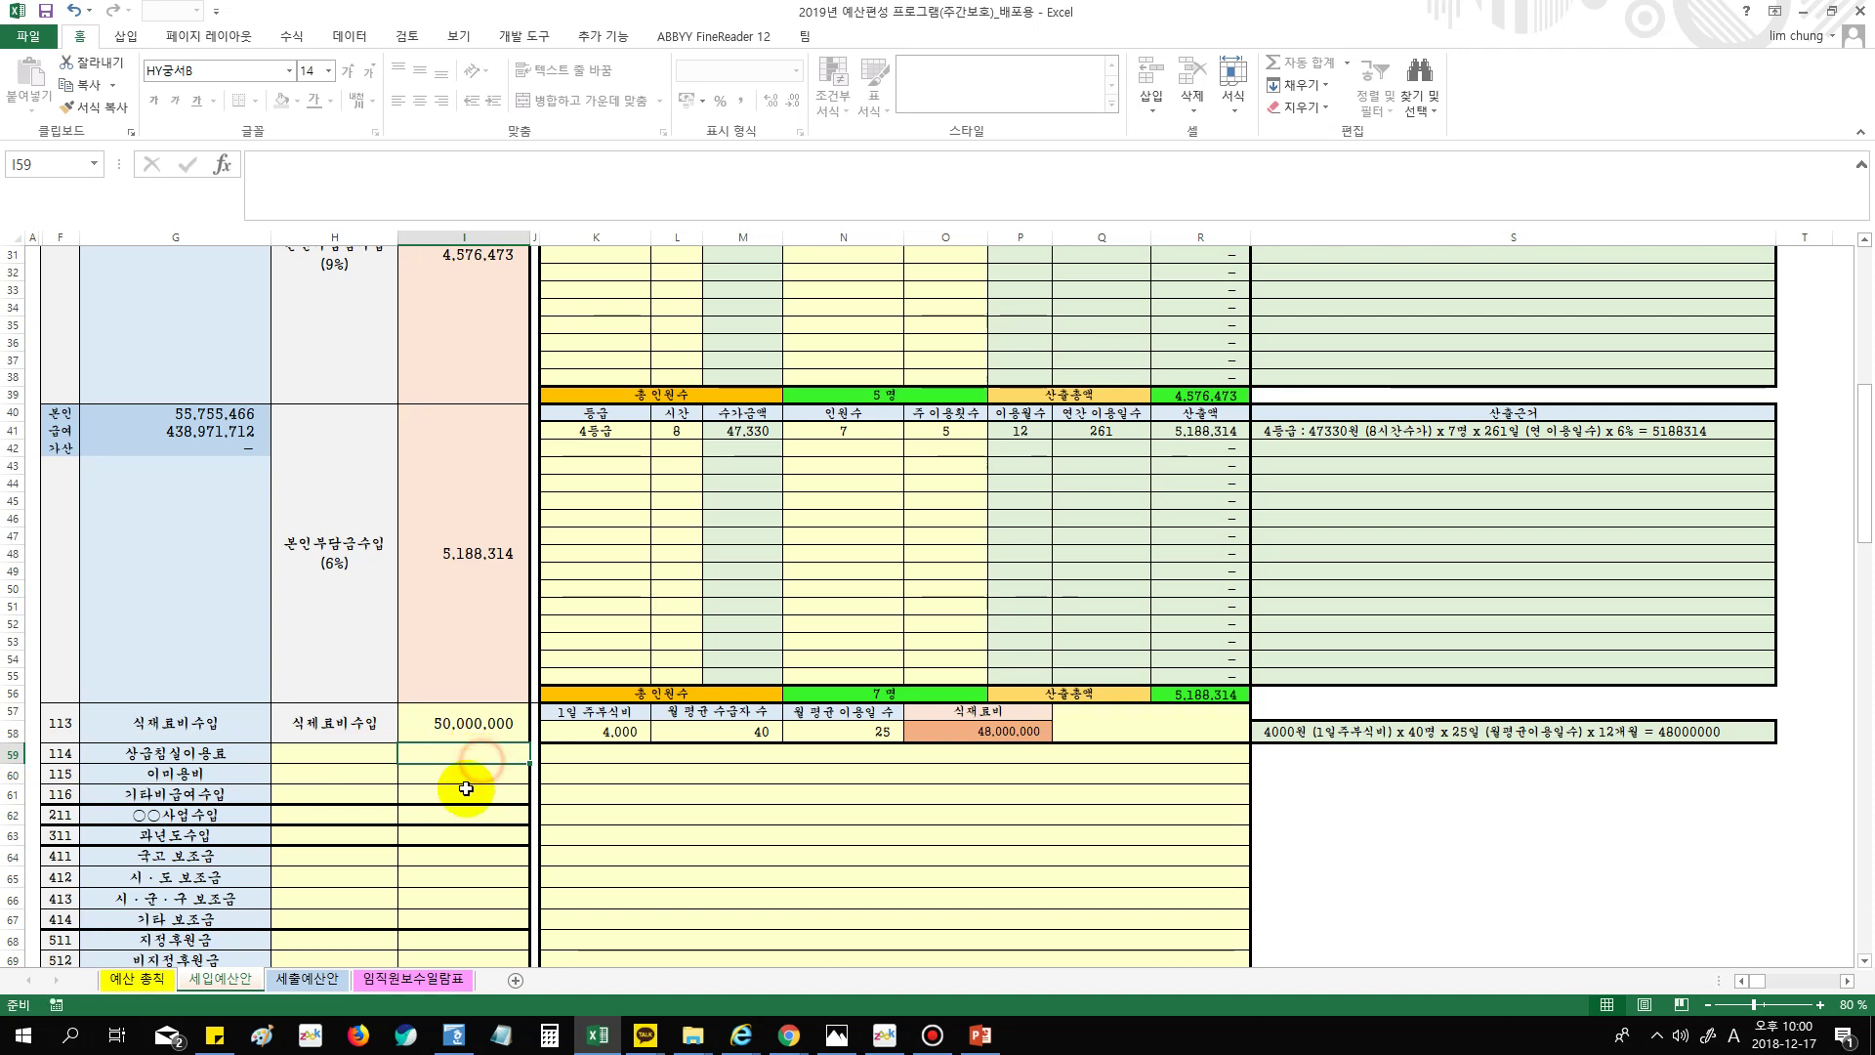
Examine the 이미용비 (115) and 기타비급여수입 (116) rows, including the notes and amount cells
key("Left")
key("Left")
key("Down")
scroll(439, 837, "down", 1)
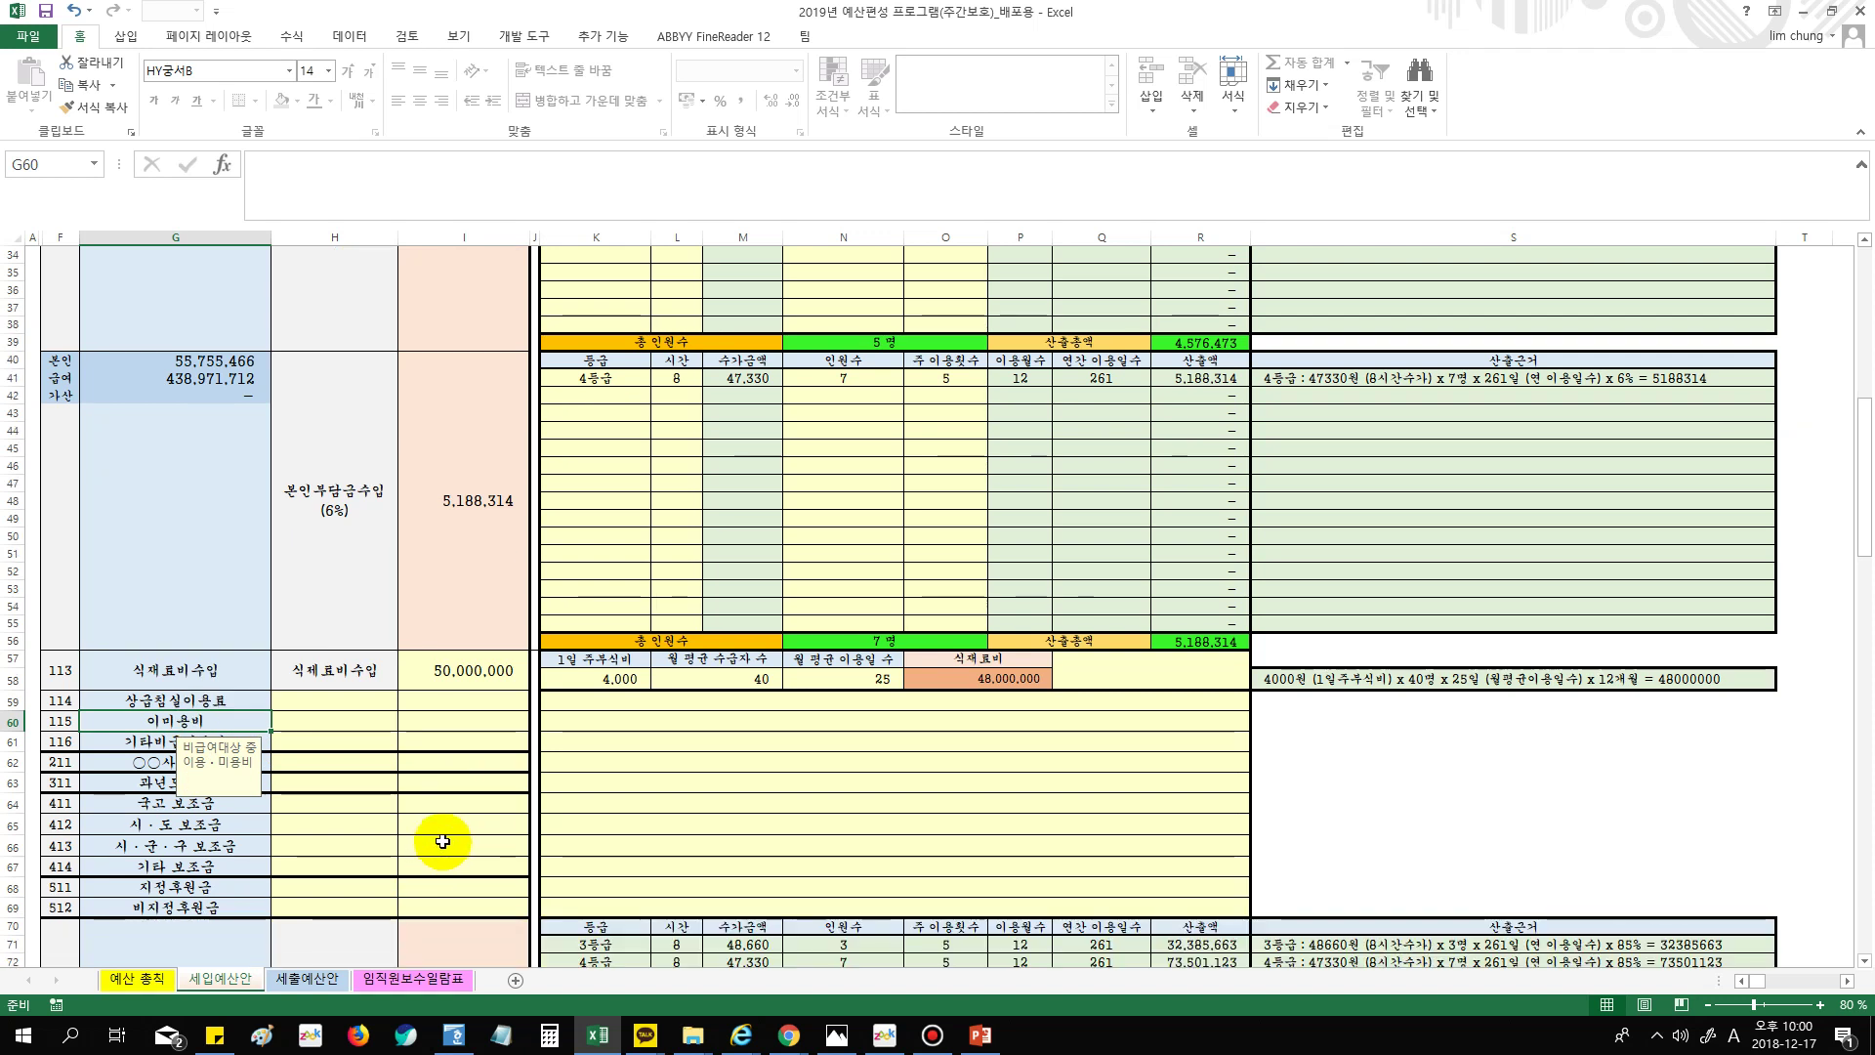
left_click(461, 721)
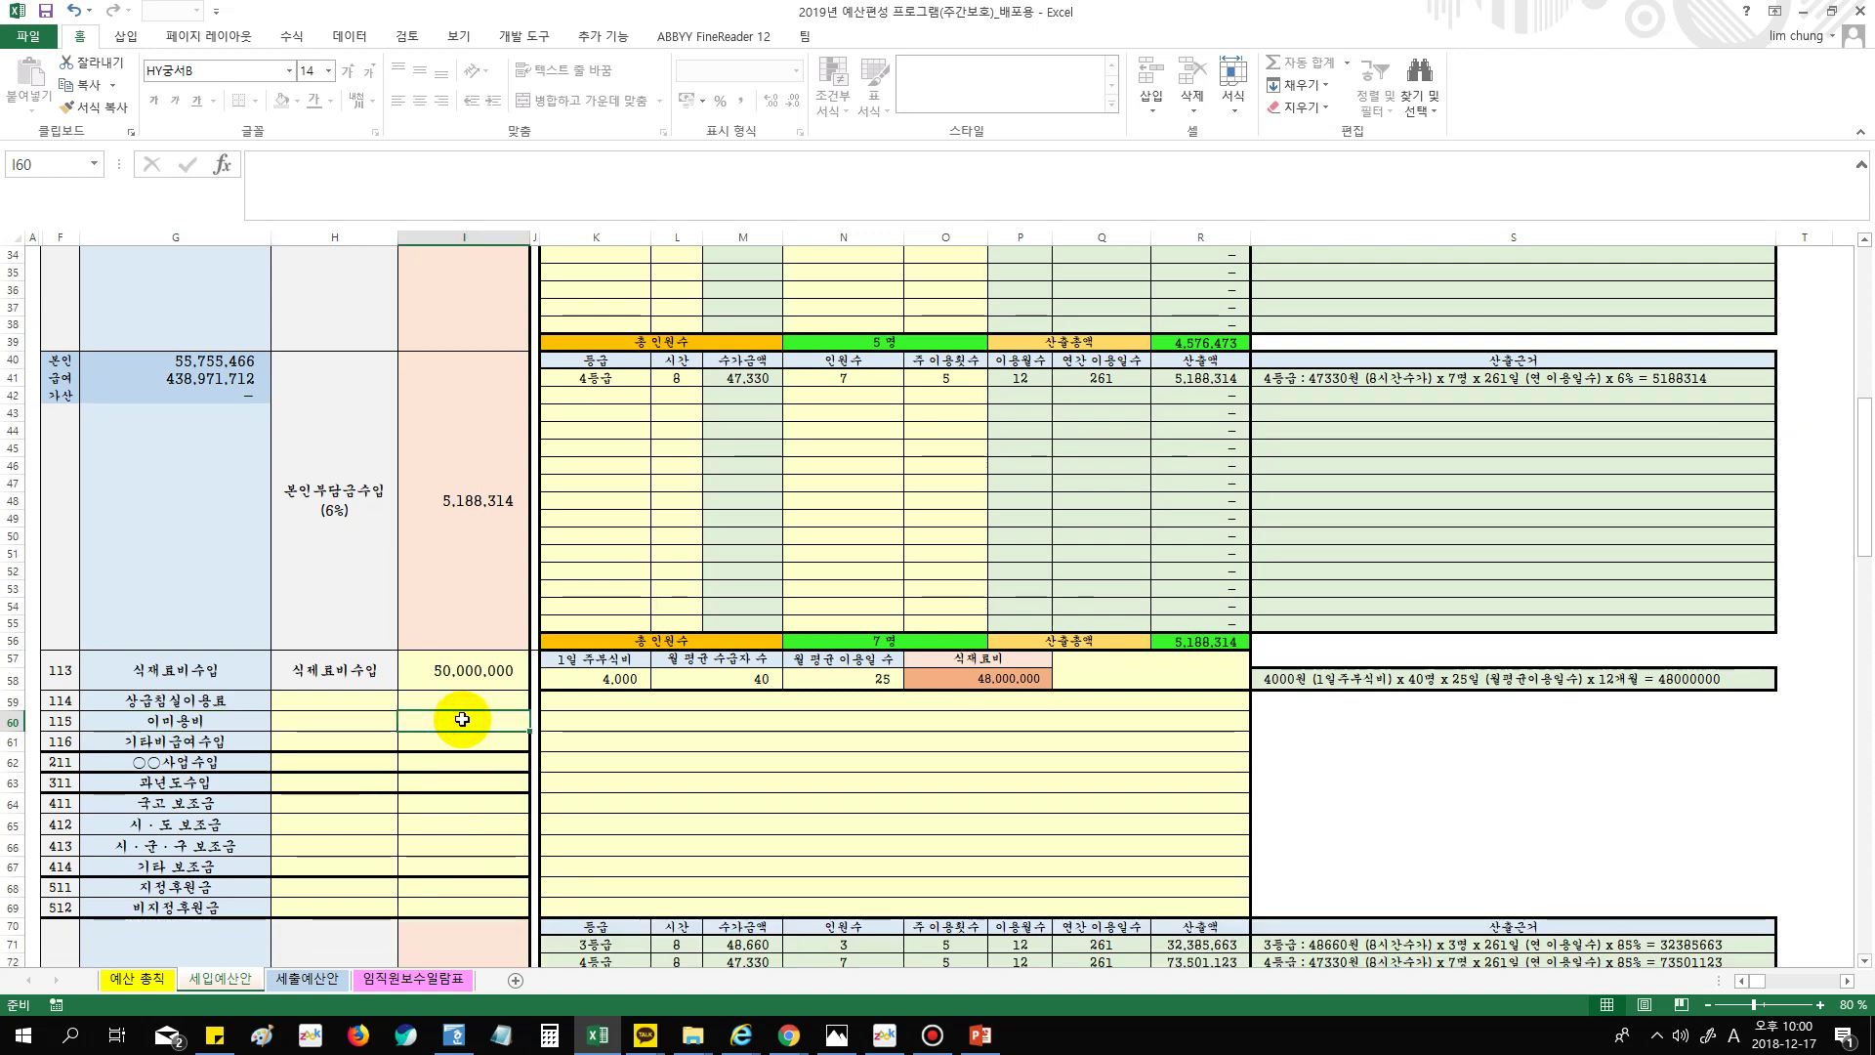
left_click(200, 744)
left_click(14, 742)
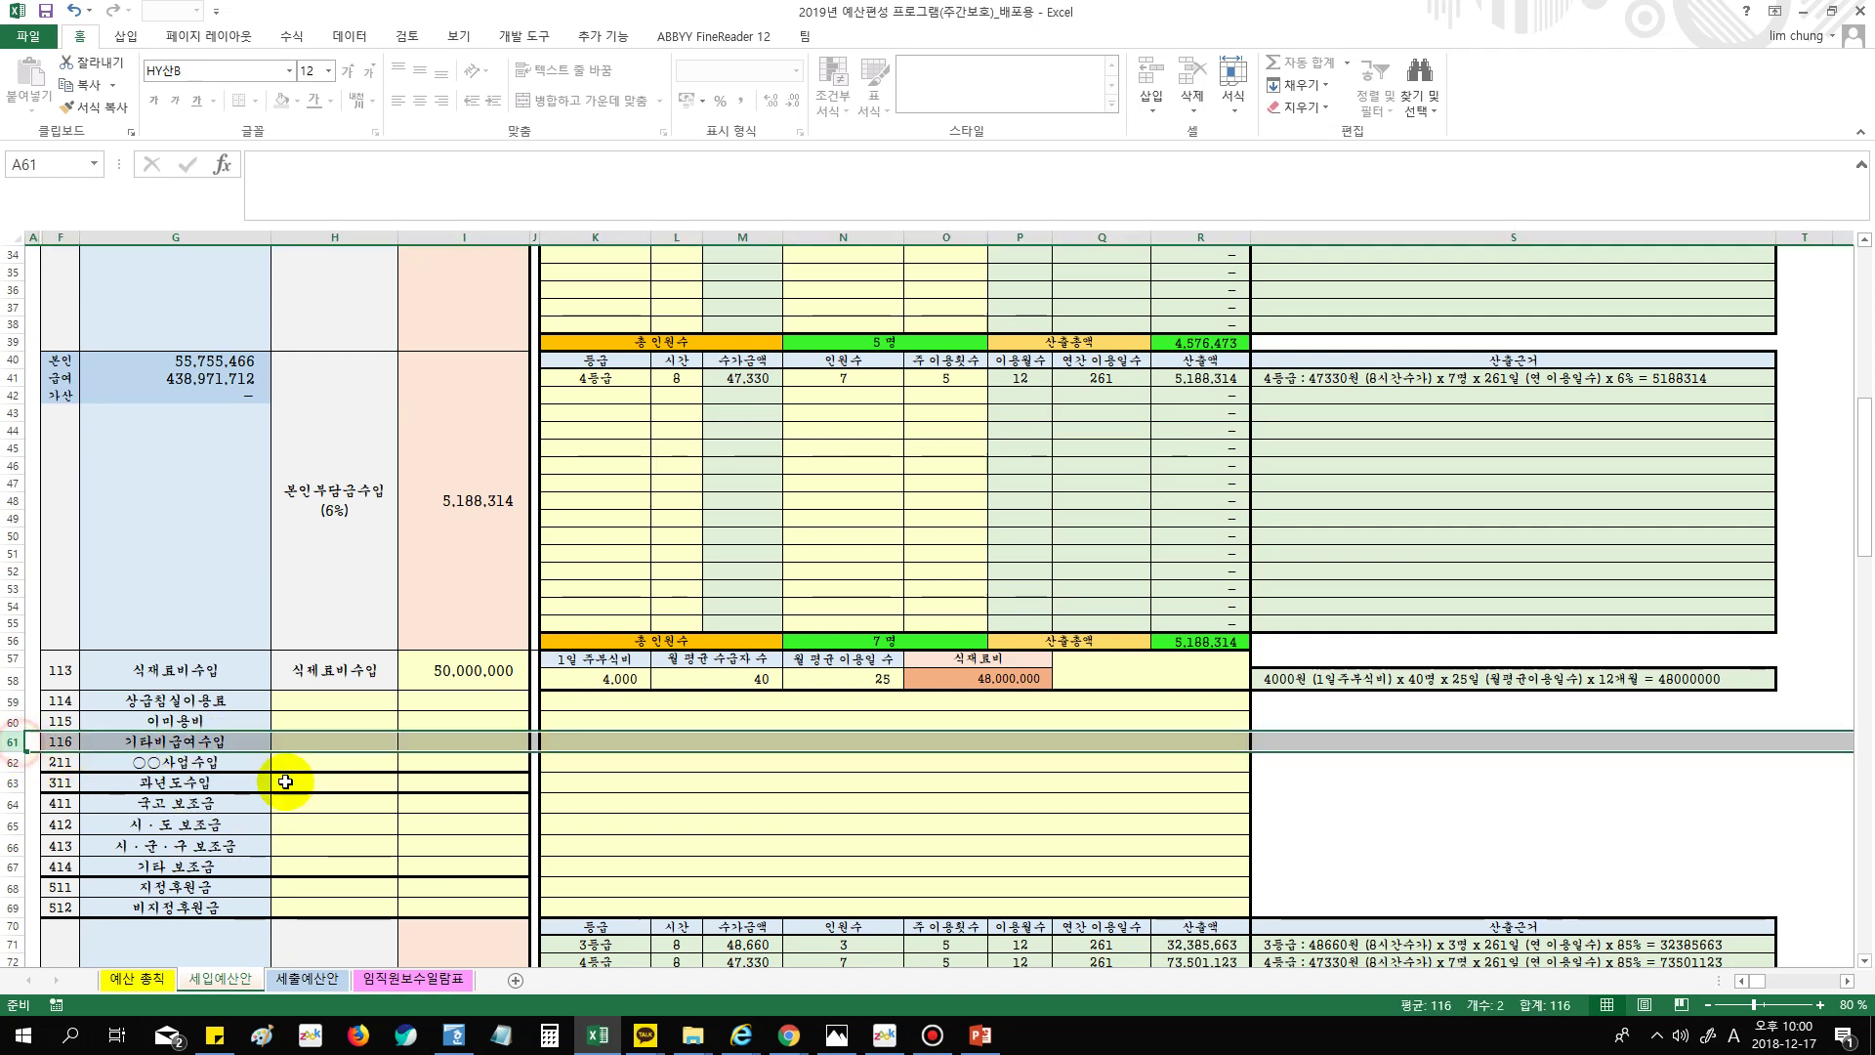
left_click(461, 745)
scroll(486, 824, "down", 1)
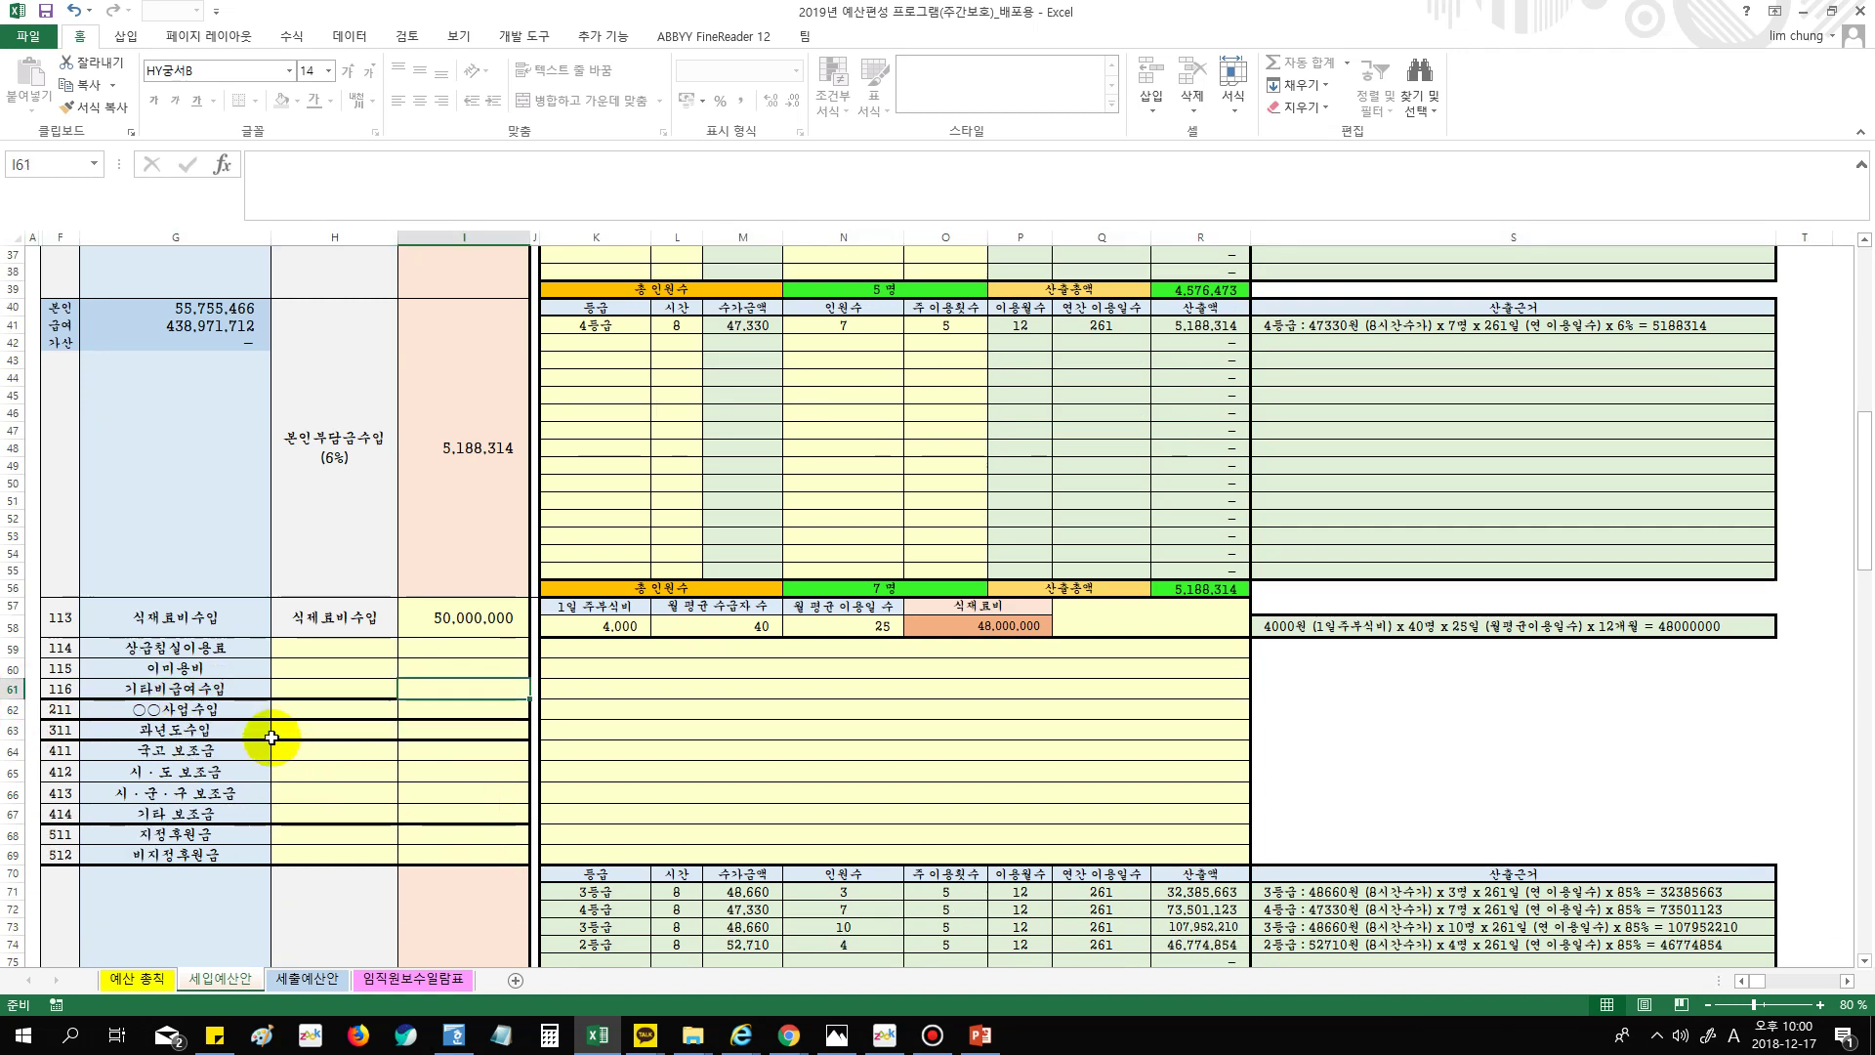
Read the notes on ○○사업수입 (211) and 과년도수입 (311) and locate the 과년도수입 amount cell
left_click(215, 709)
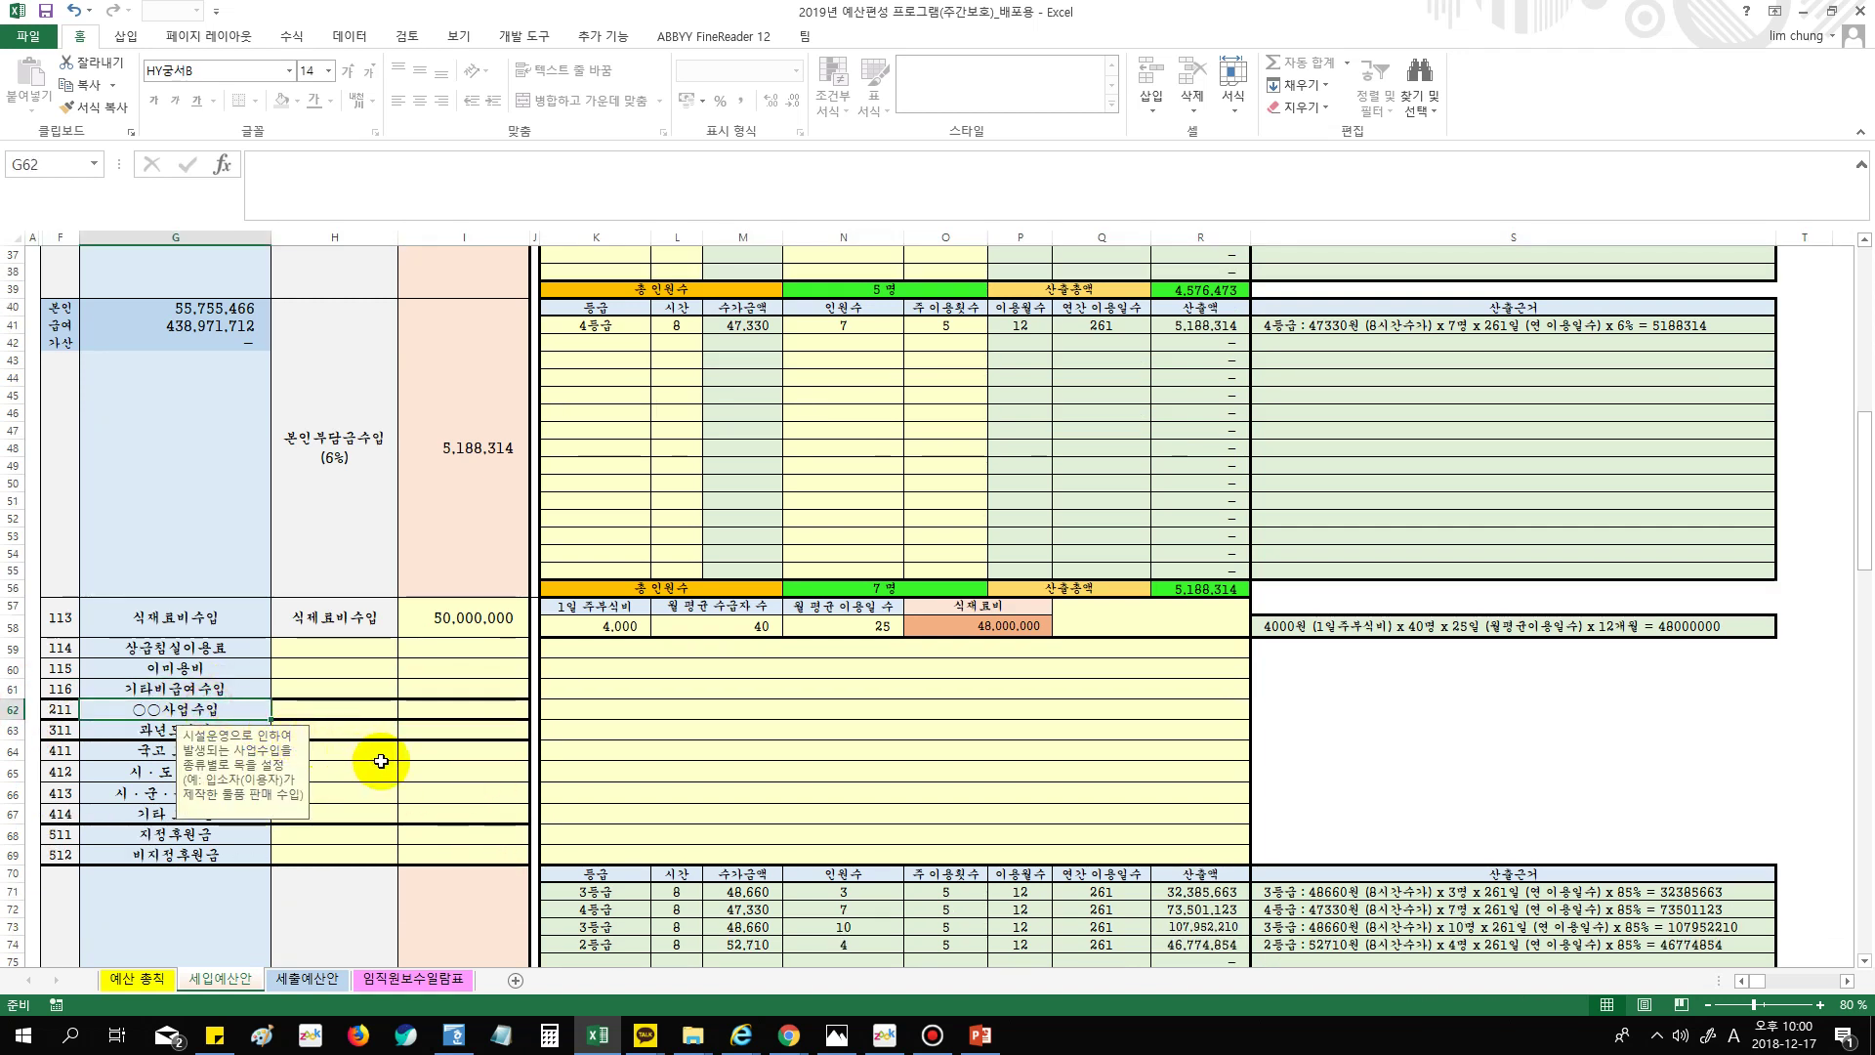
left_click(13, 709)
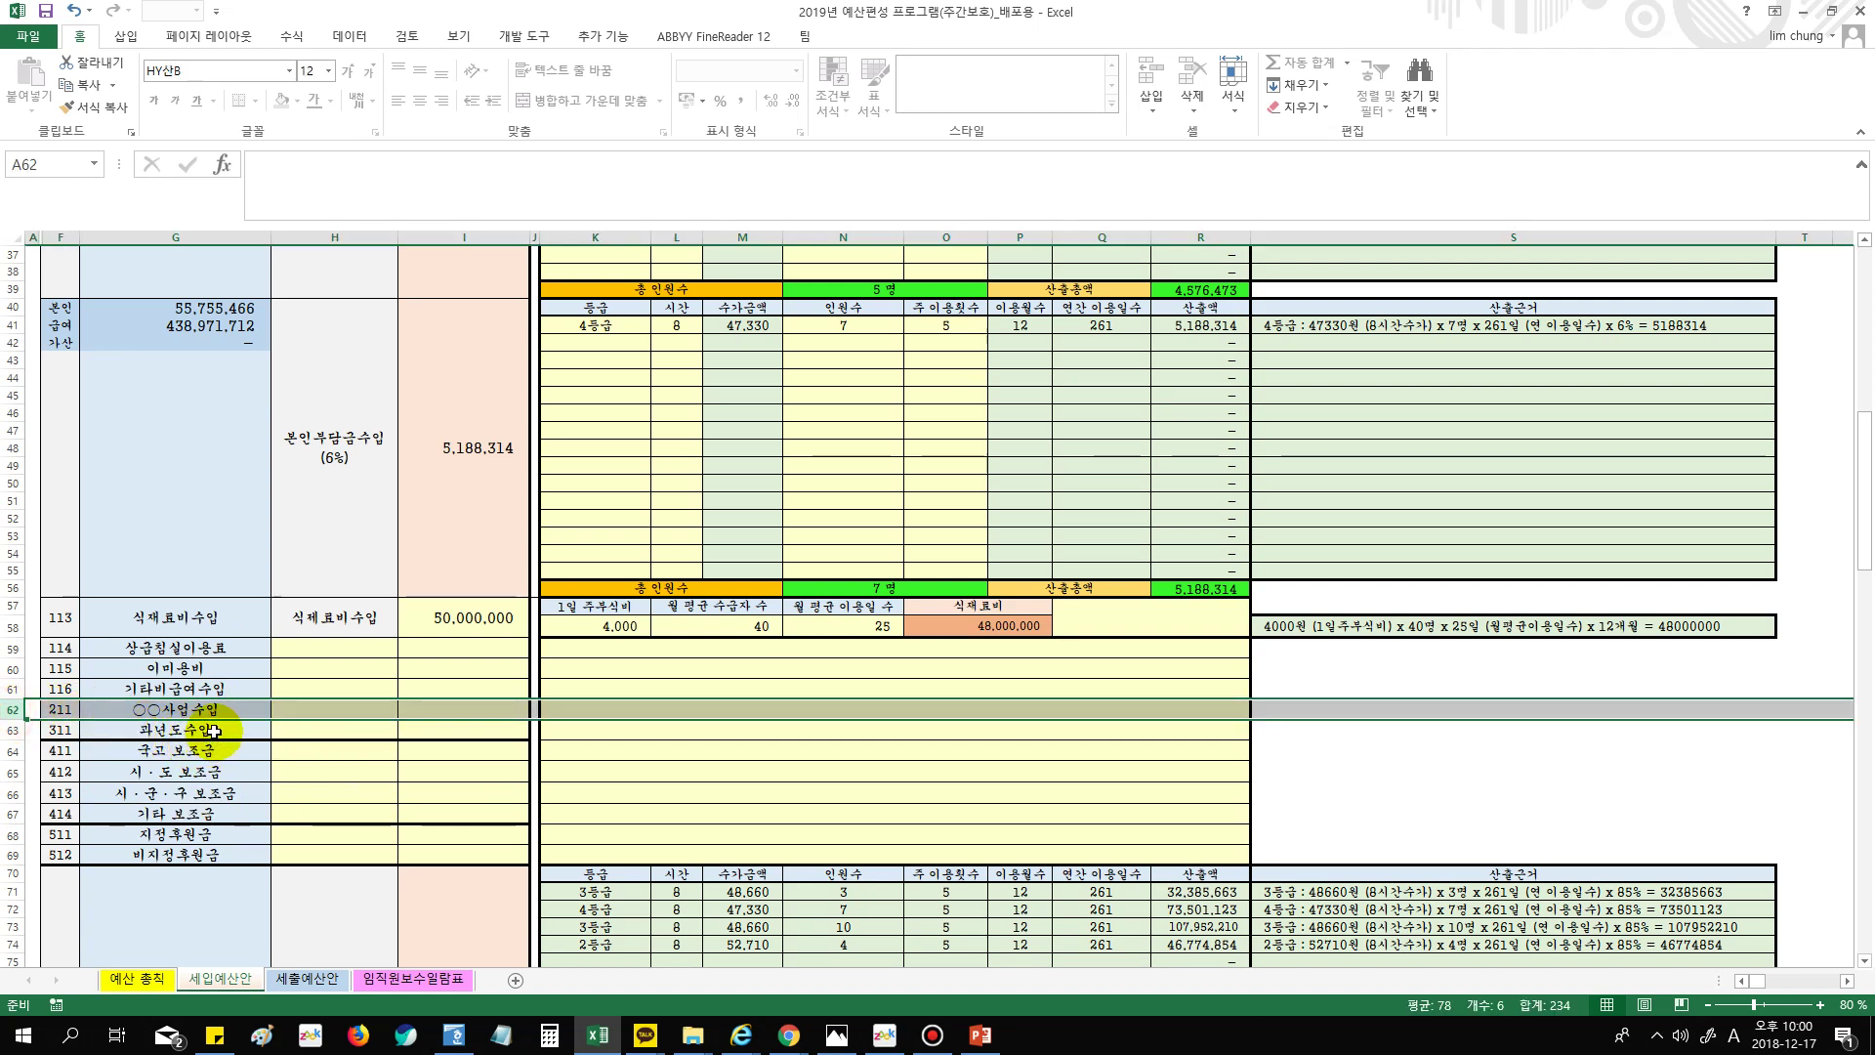
left_click(213, 731)
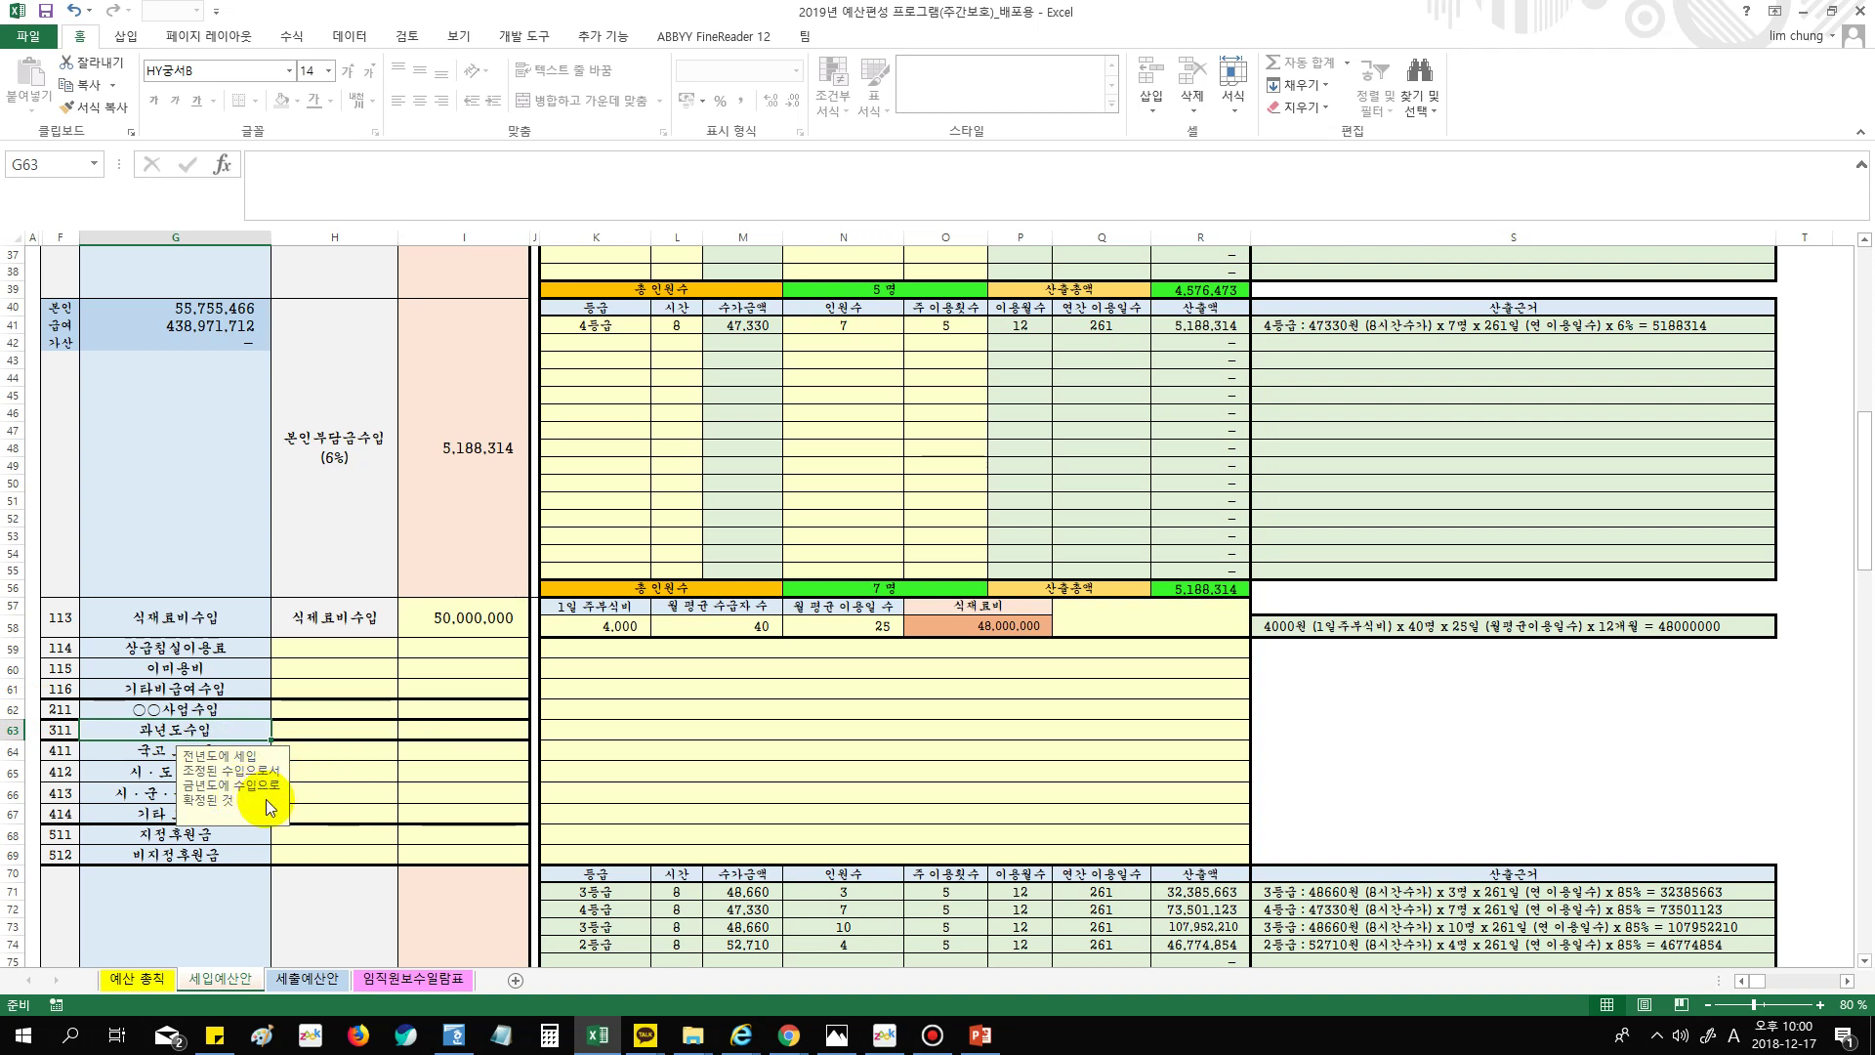
left_click(336, 784)
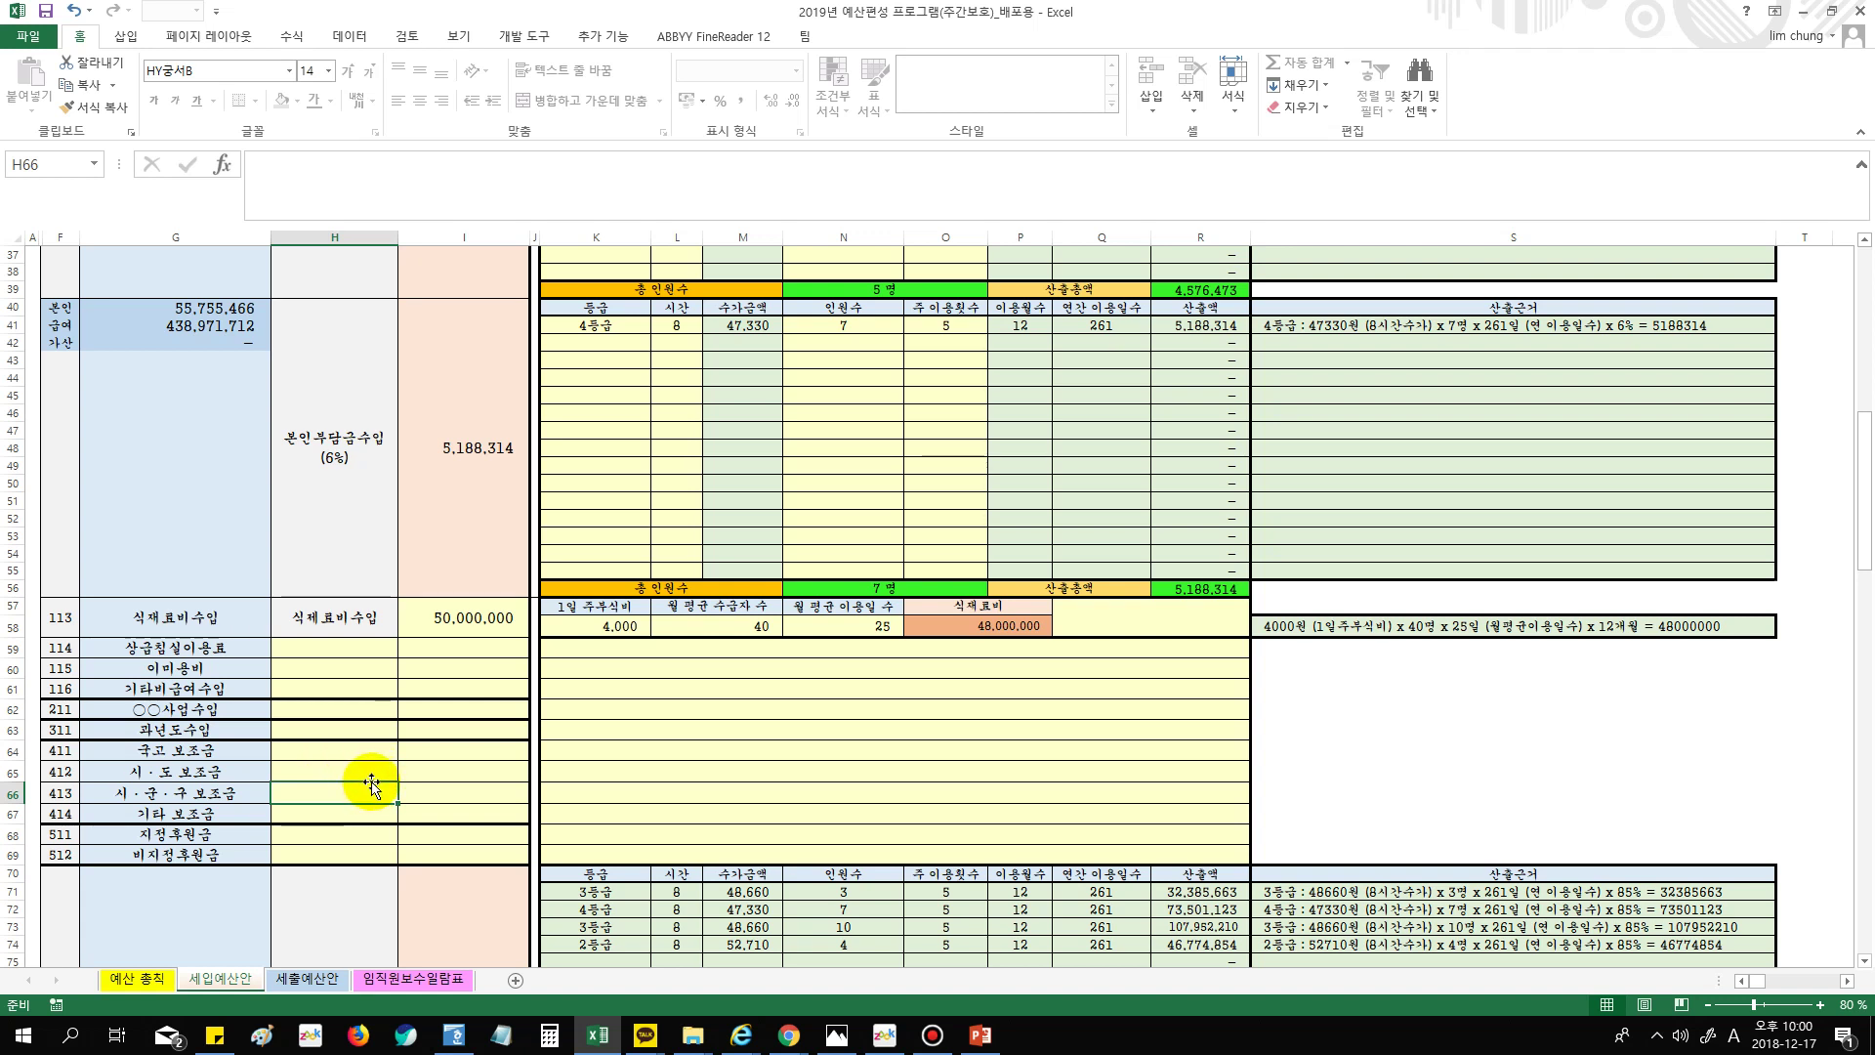
left_click(441, 731)
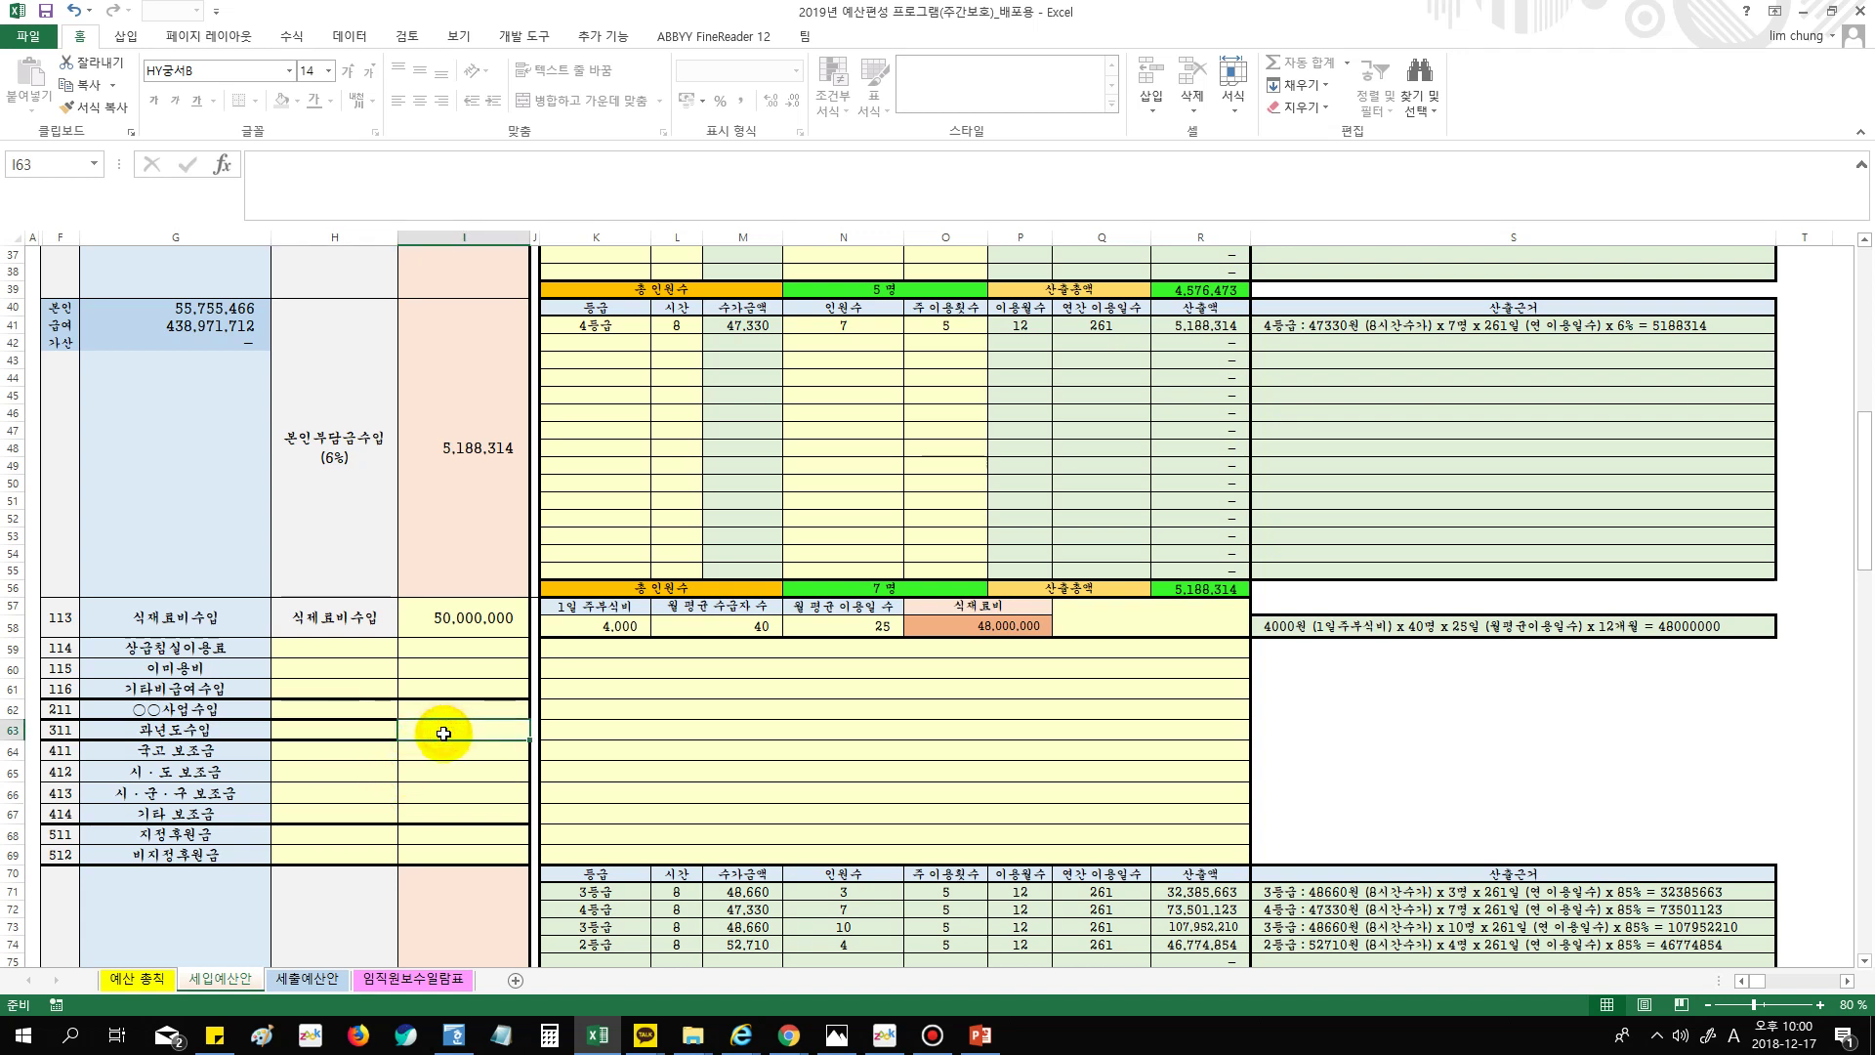
Go through the subsidy rows from 국고 보조금 down and set the 시·군·구 보조금 (413) amount to 12000000
scroll(440, 811, "down", 1)
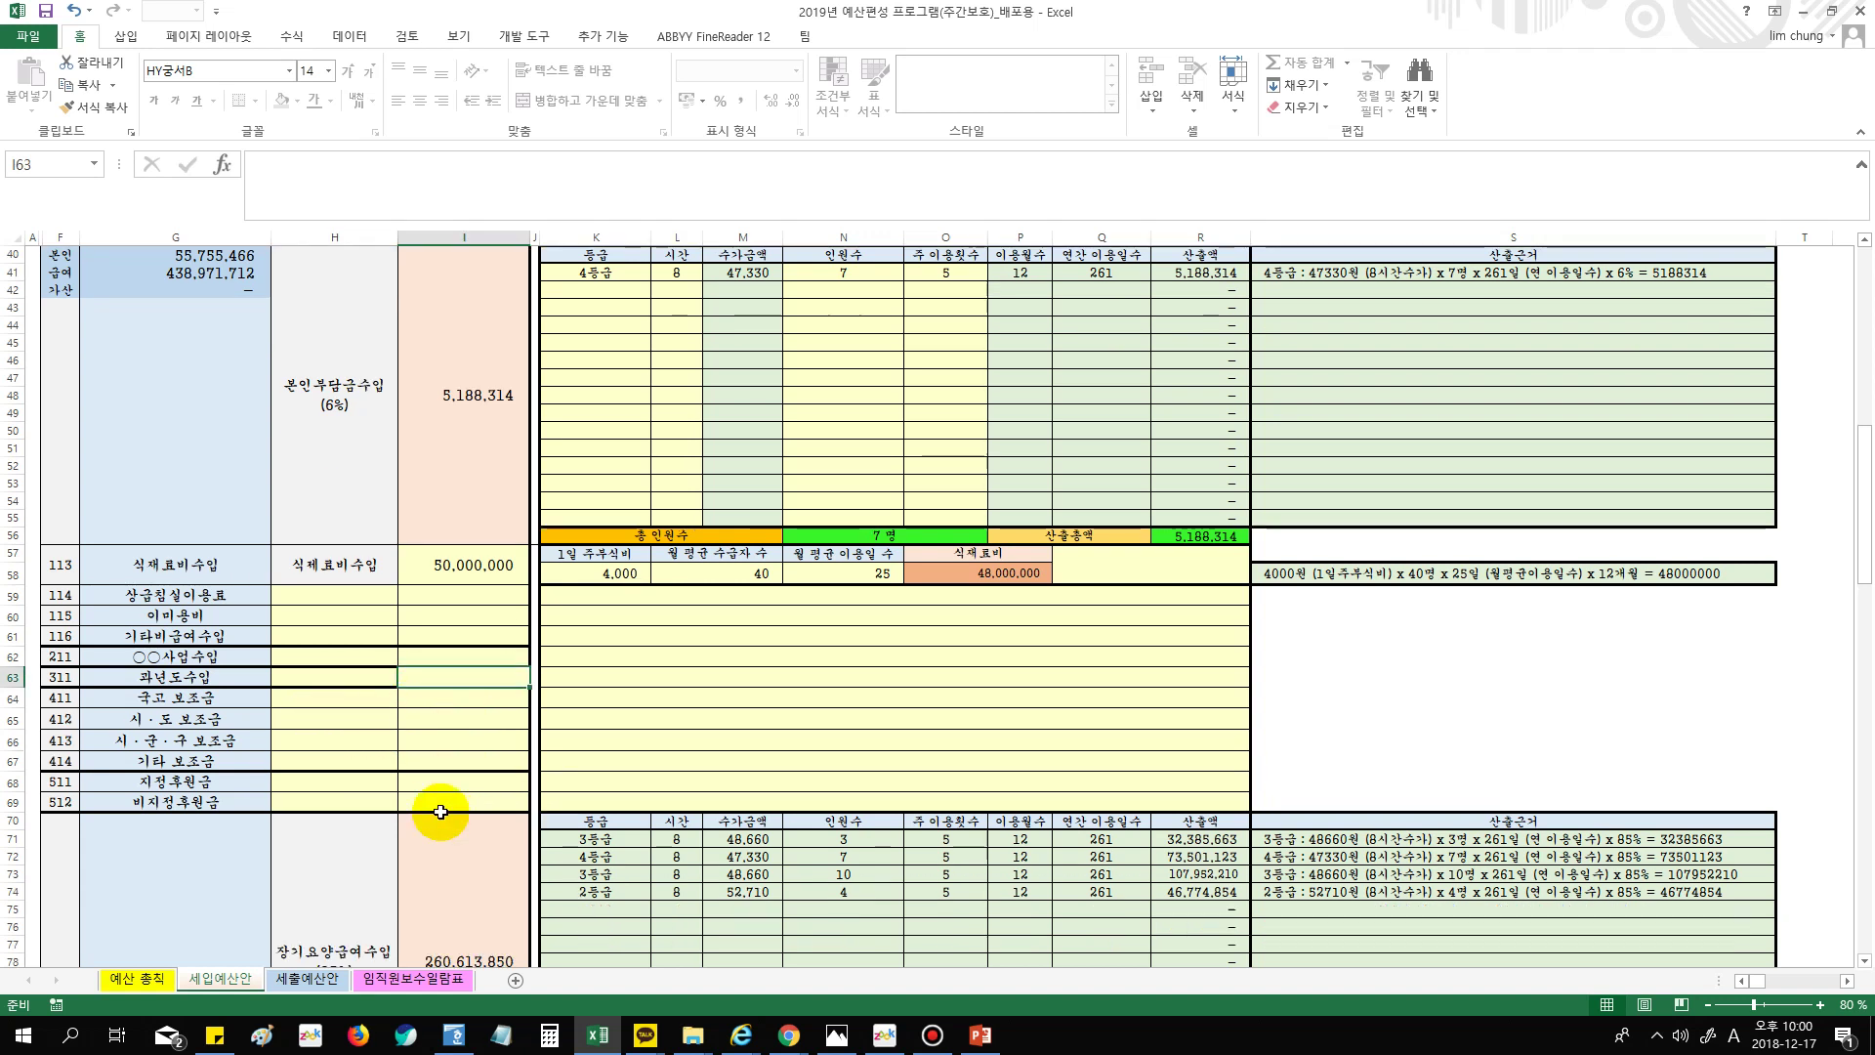
left_click(12, 677)
left_click(13, 701)
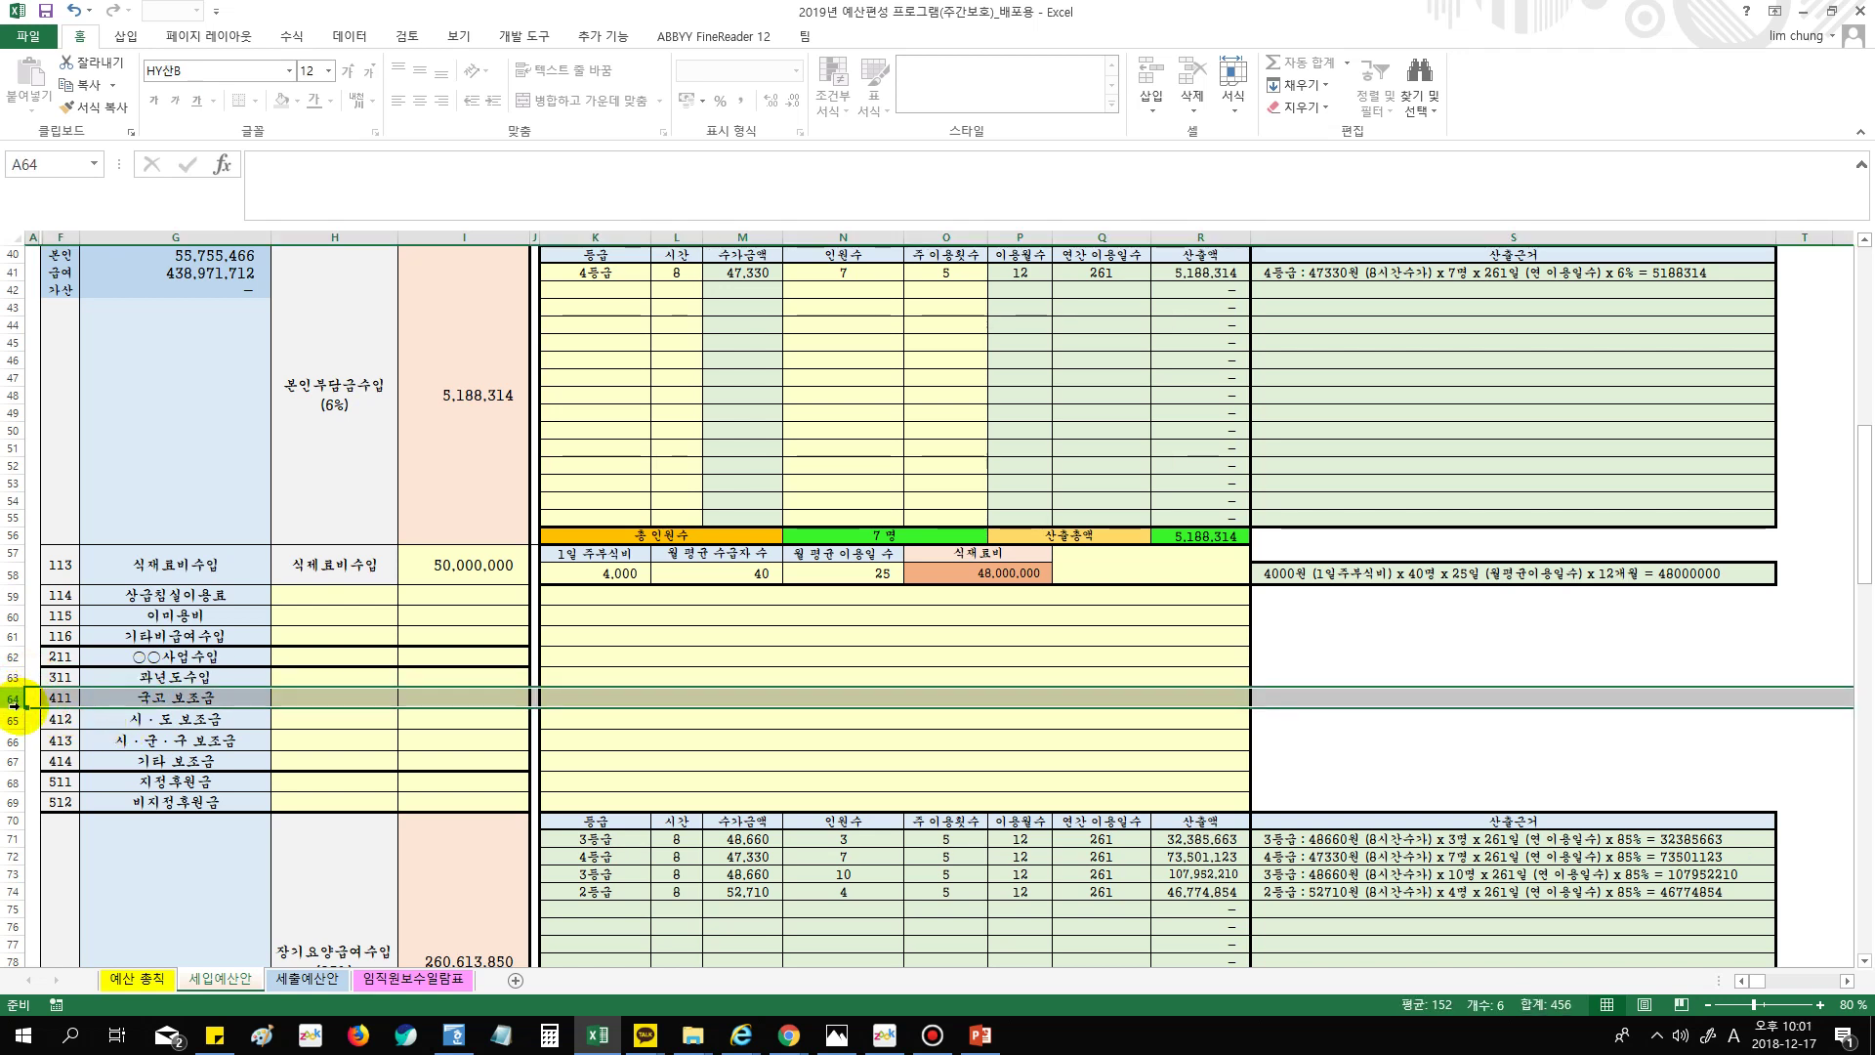
left_click(14, 723)
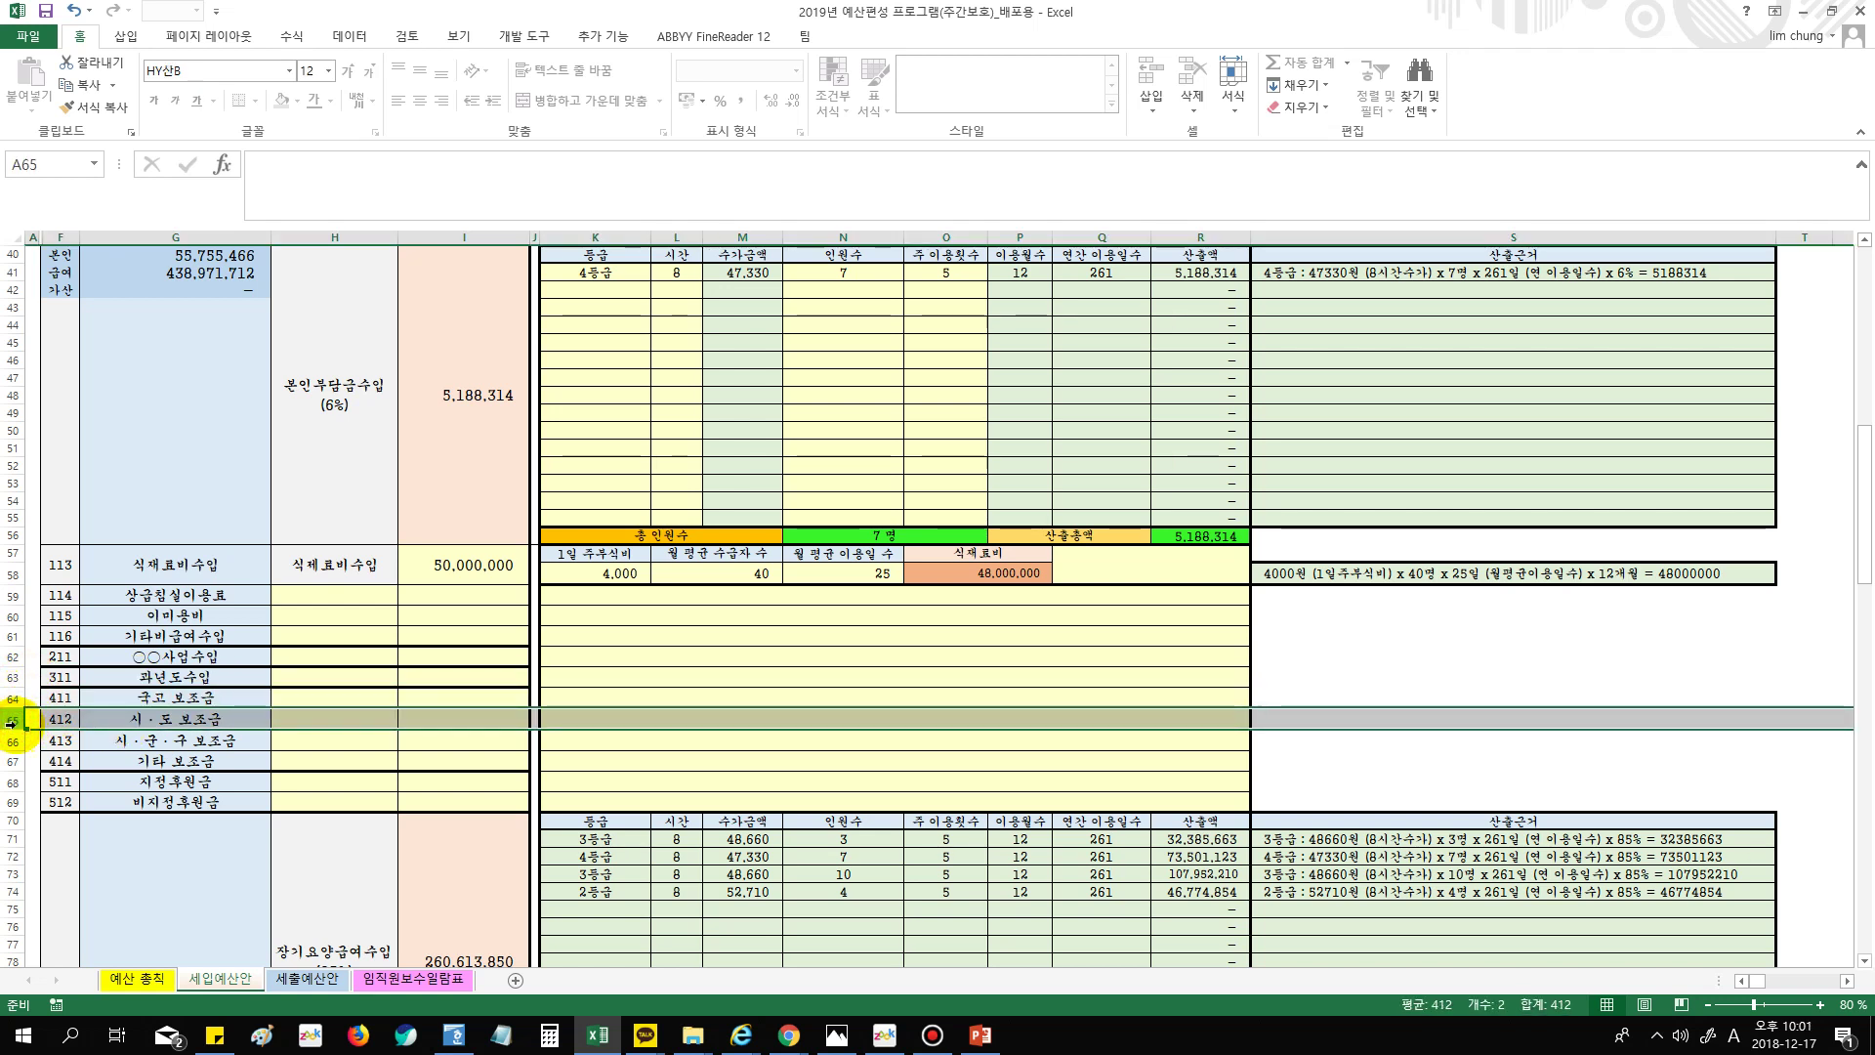
left_click(10, 742)
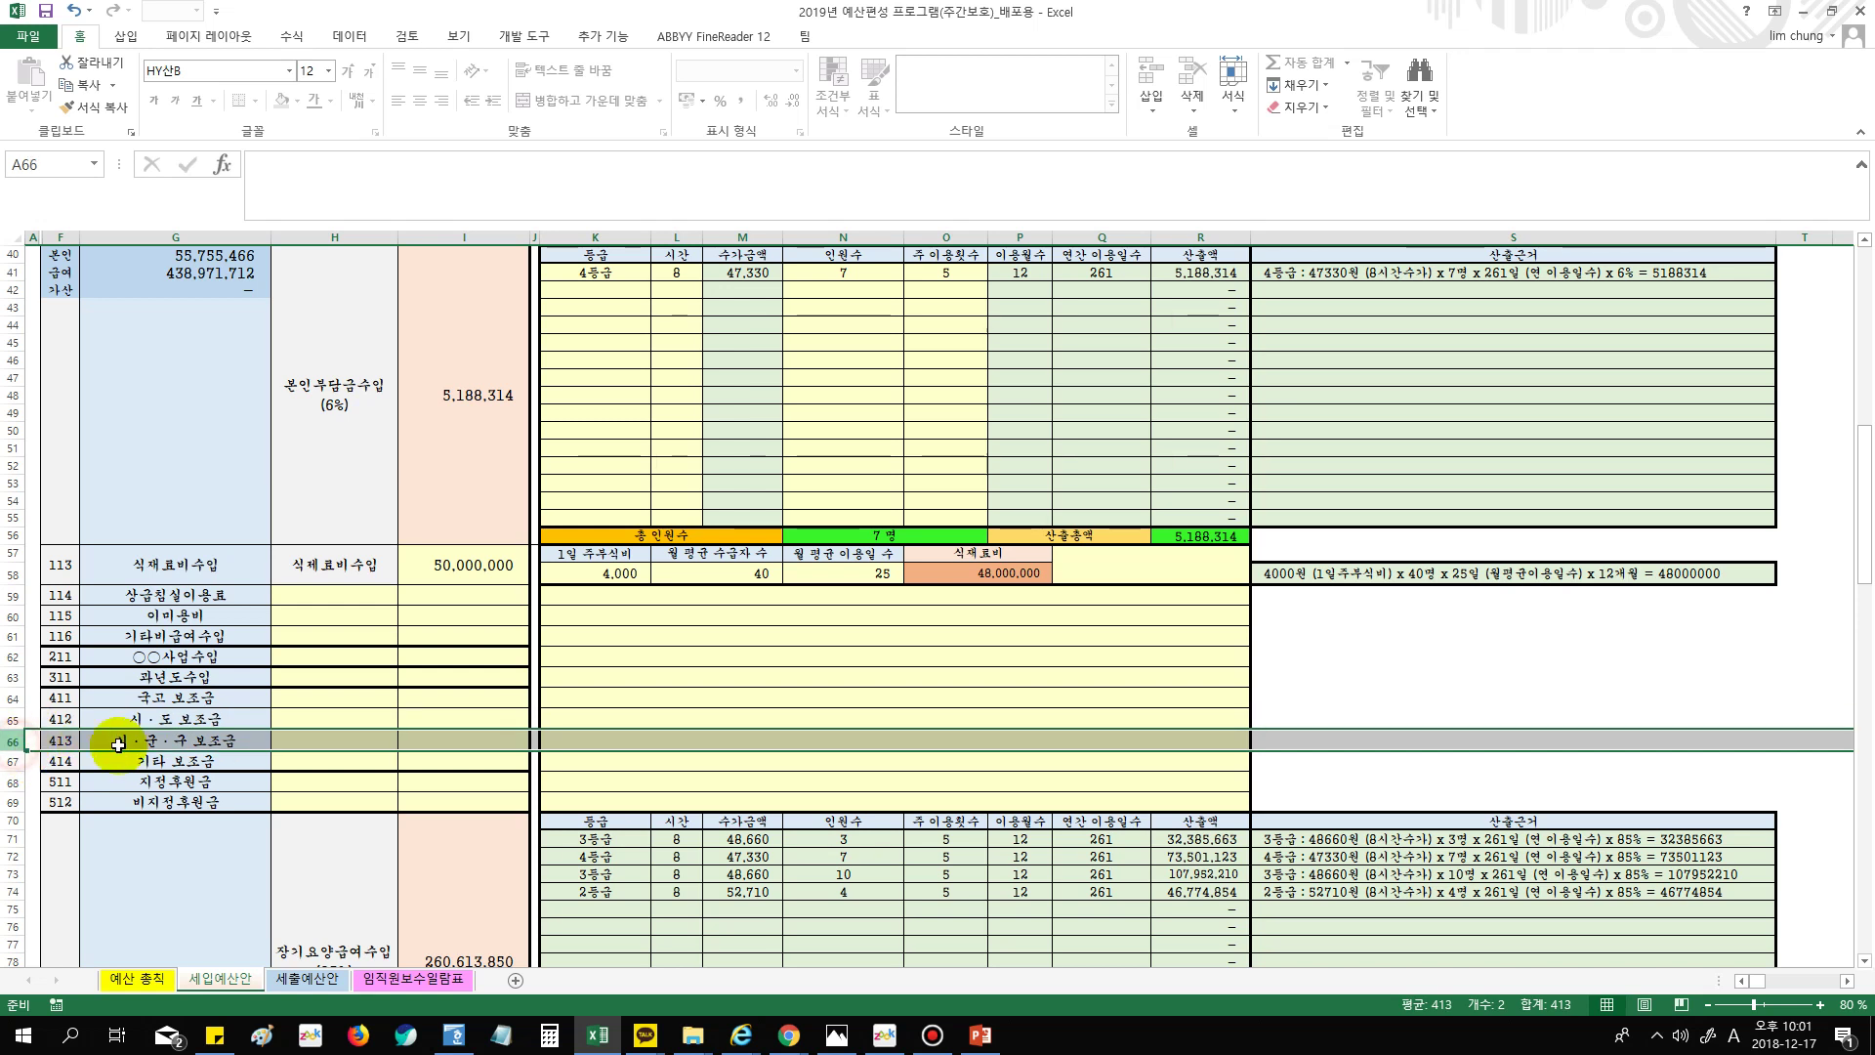
left_click(452, 740)
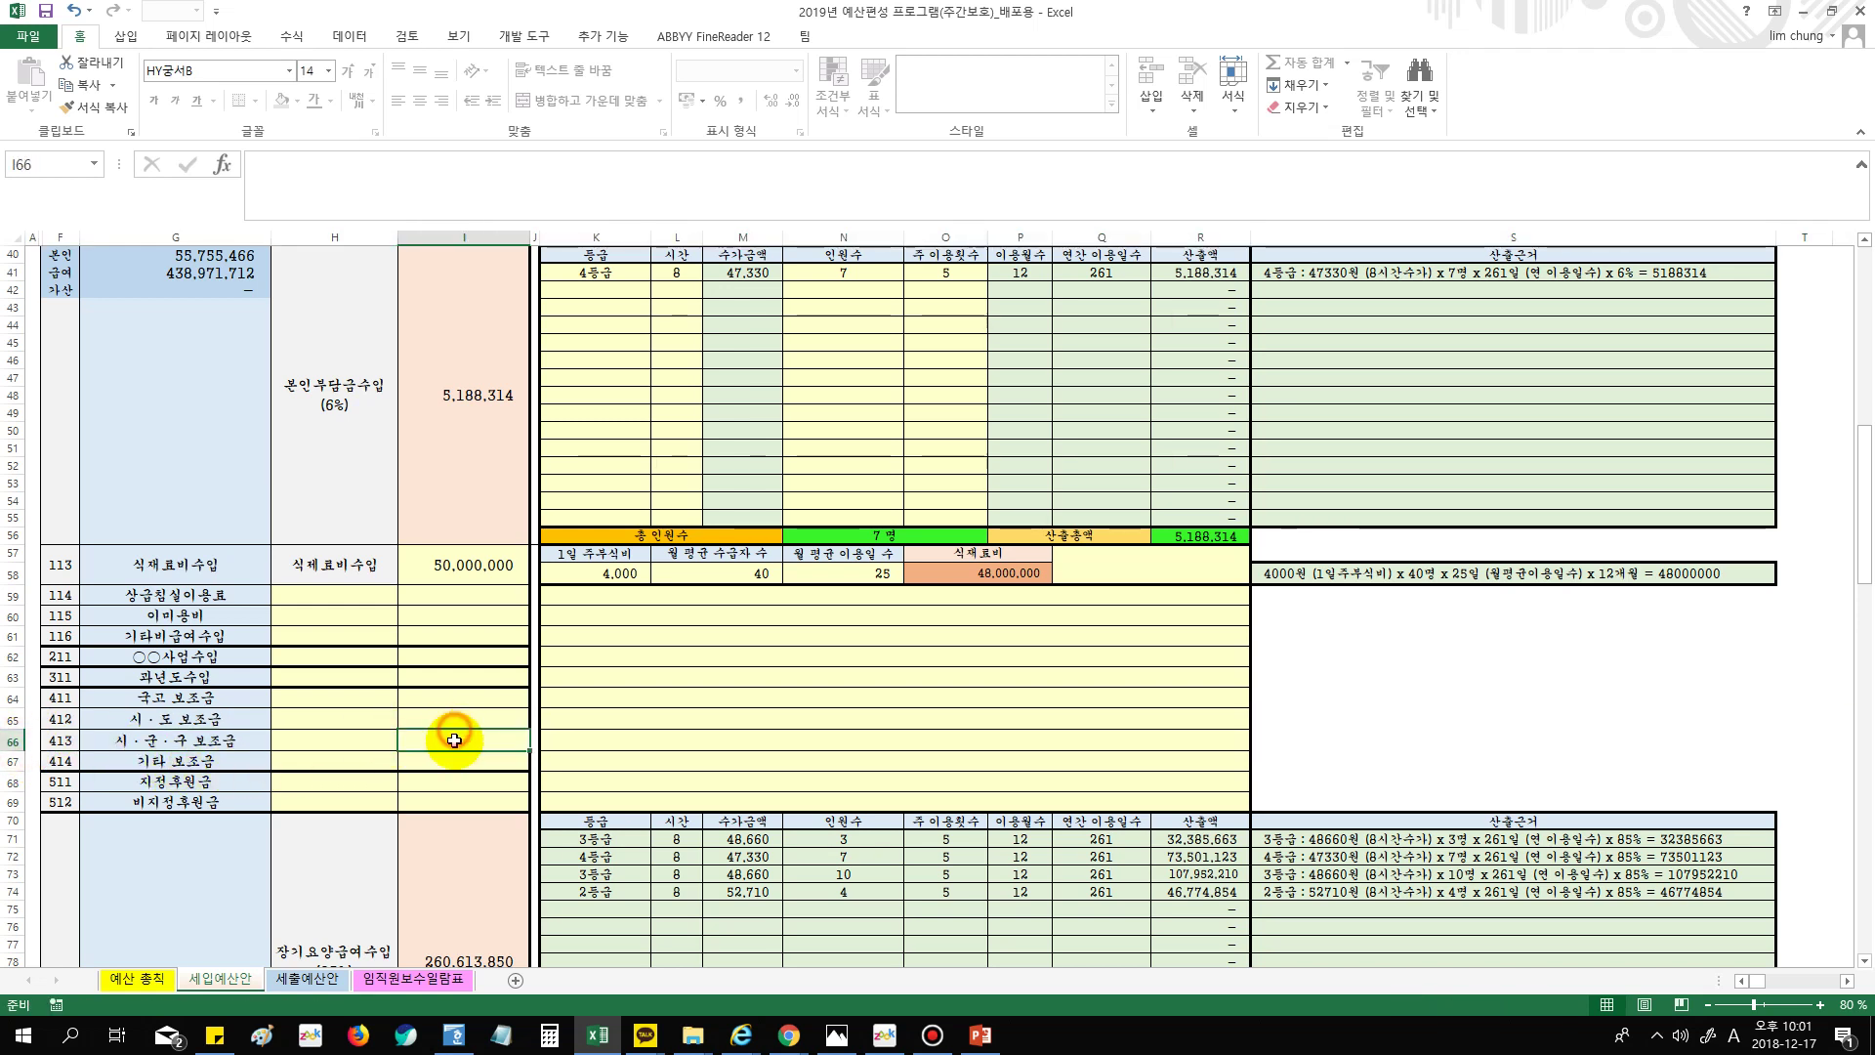
left_click(368, 740)
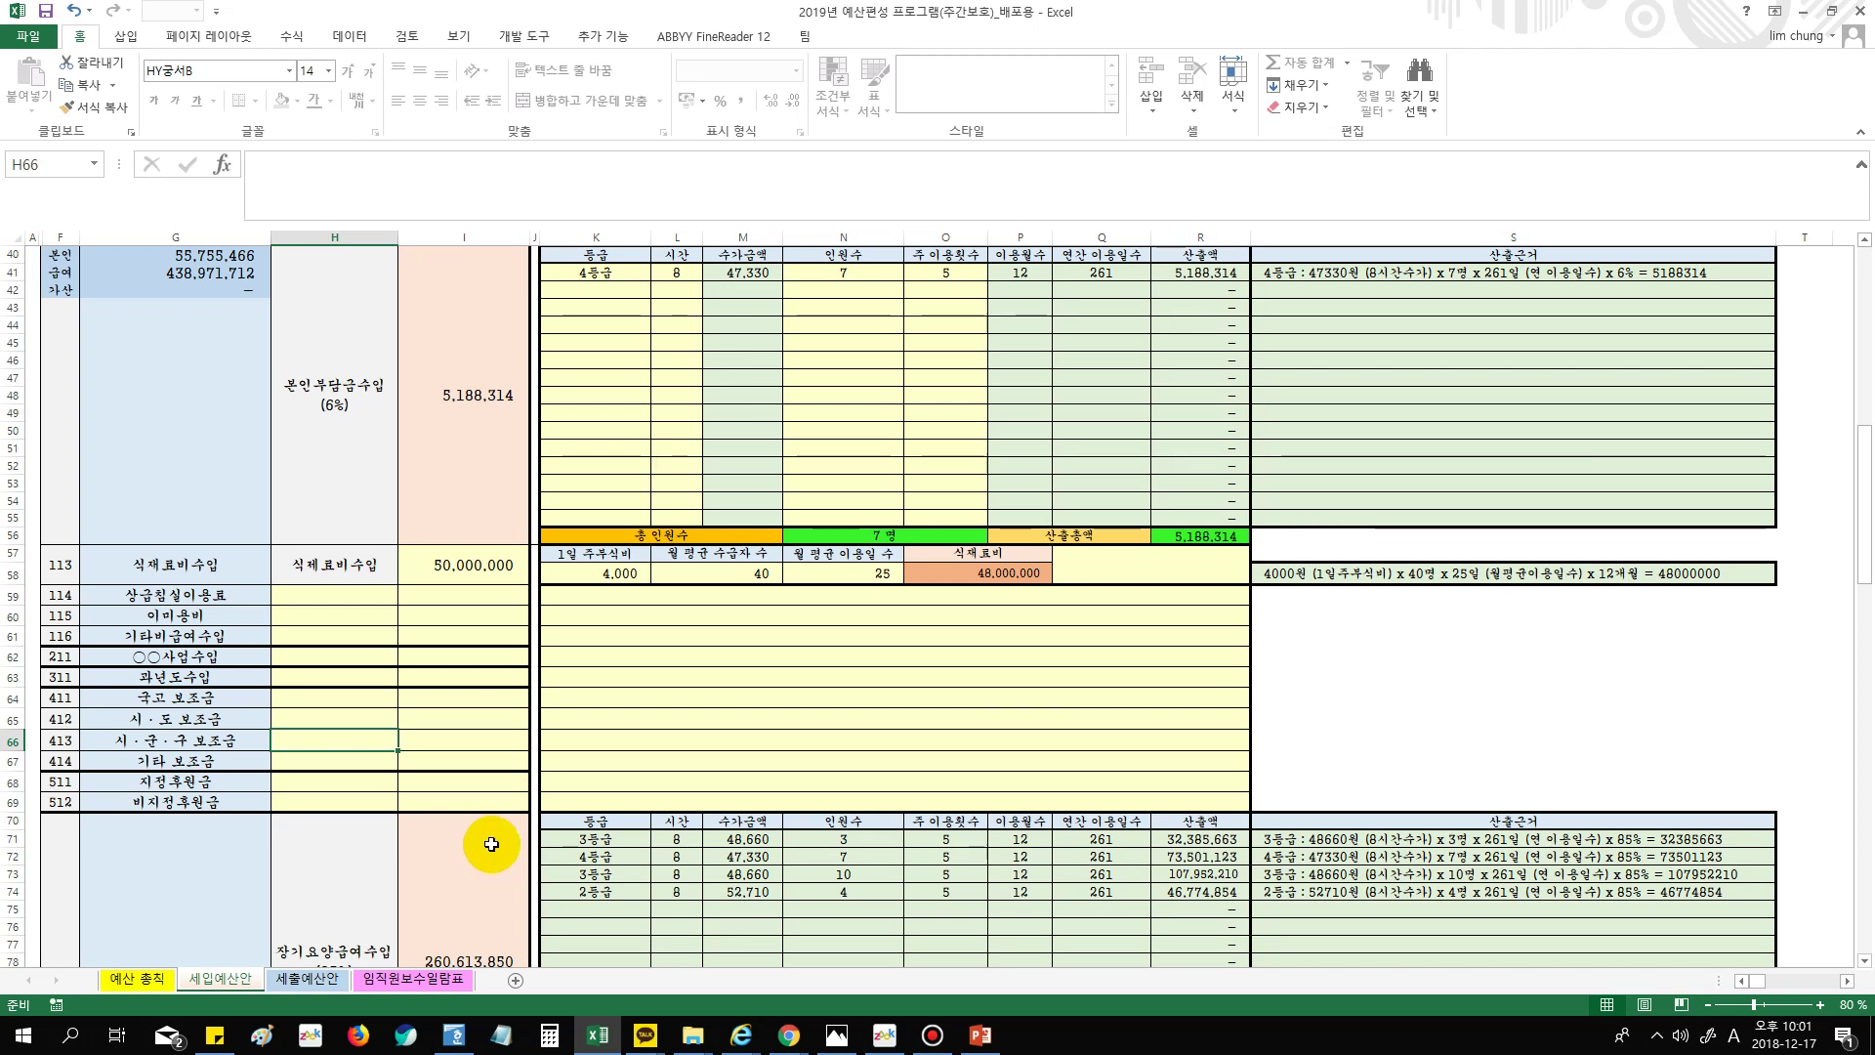
left_click(457, 741)
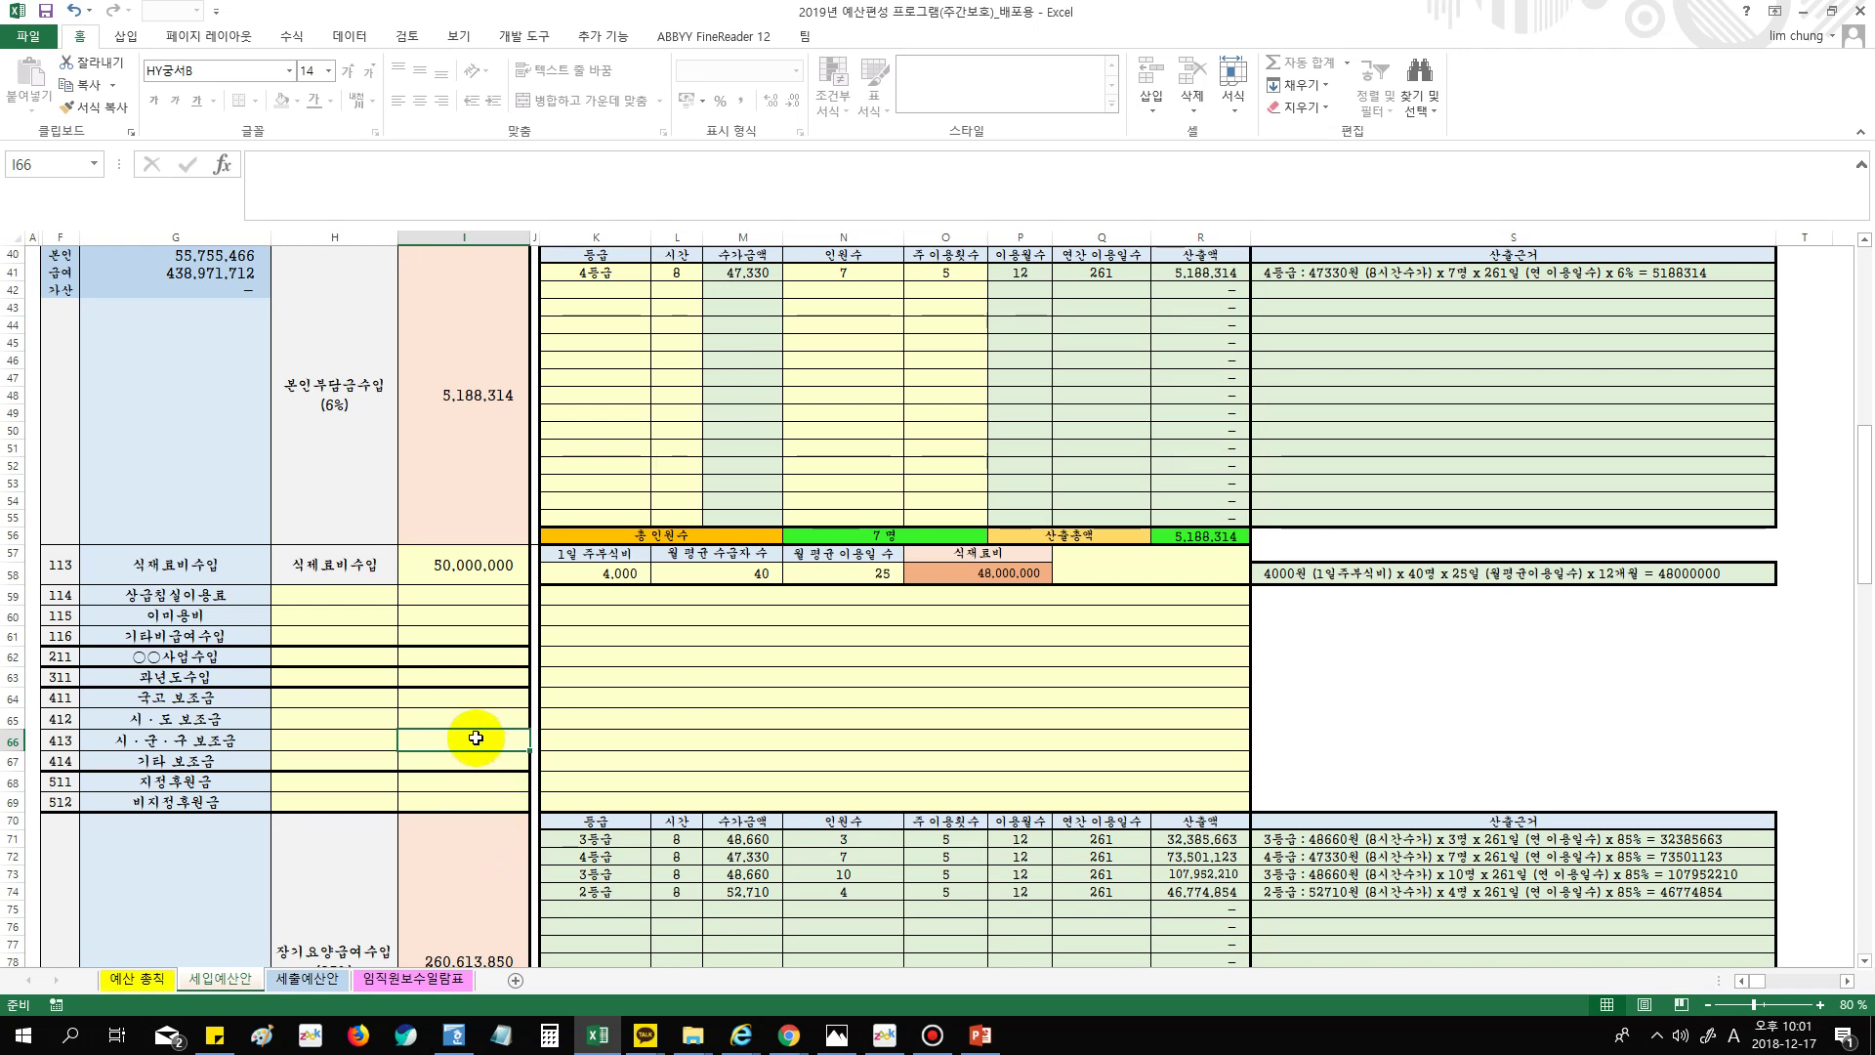
type("12000000")
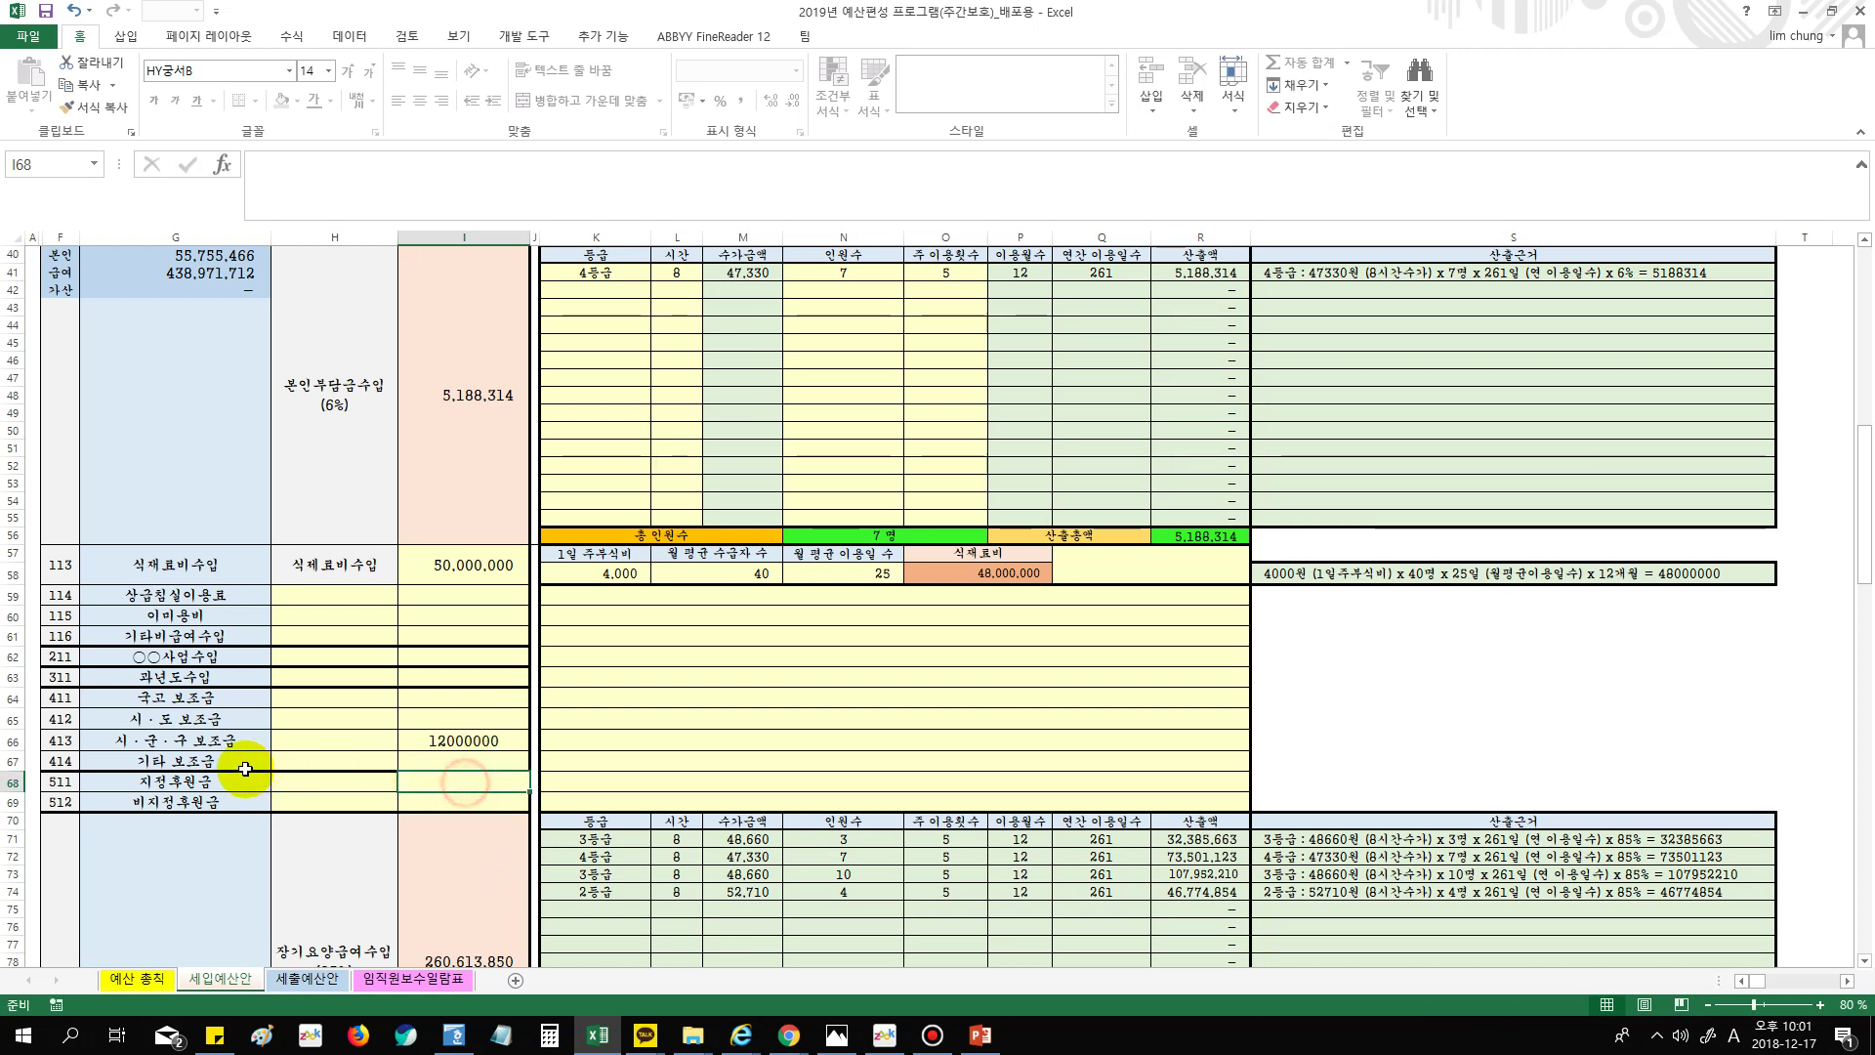
Check the 기타 보조금 row (414) and set the 지정후원금 (511) amount to 2400000
left_click(12, 761)
left_click(200, 759)
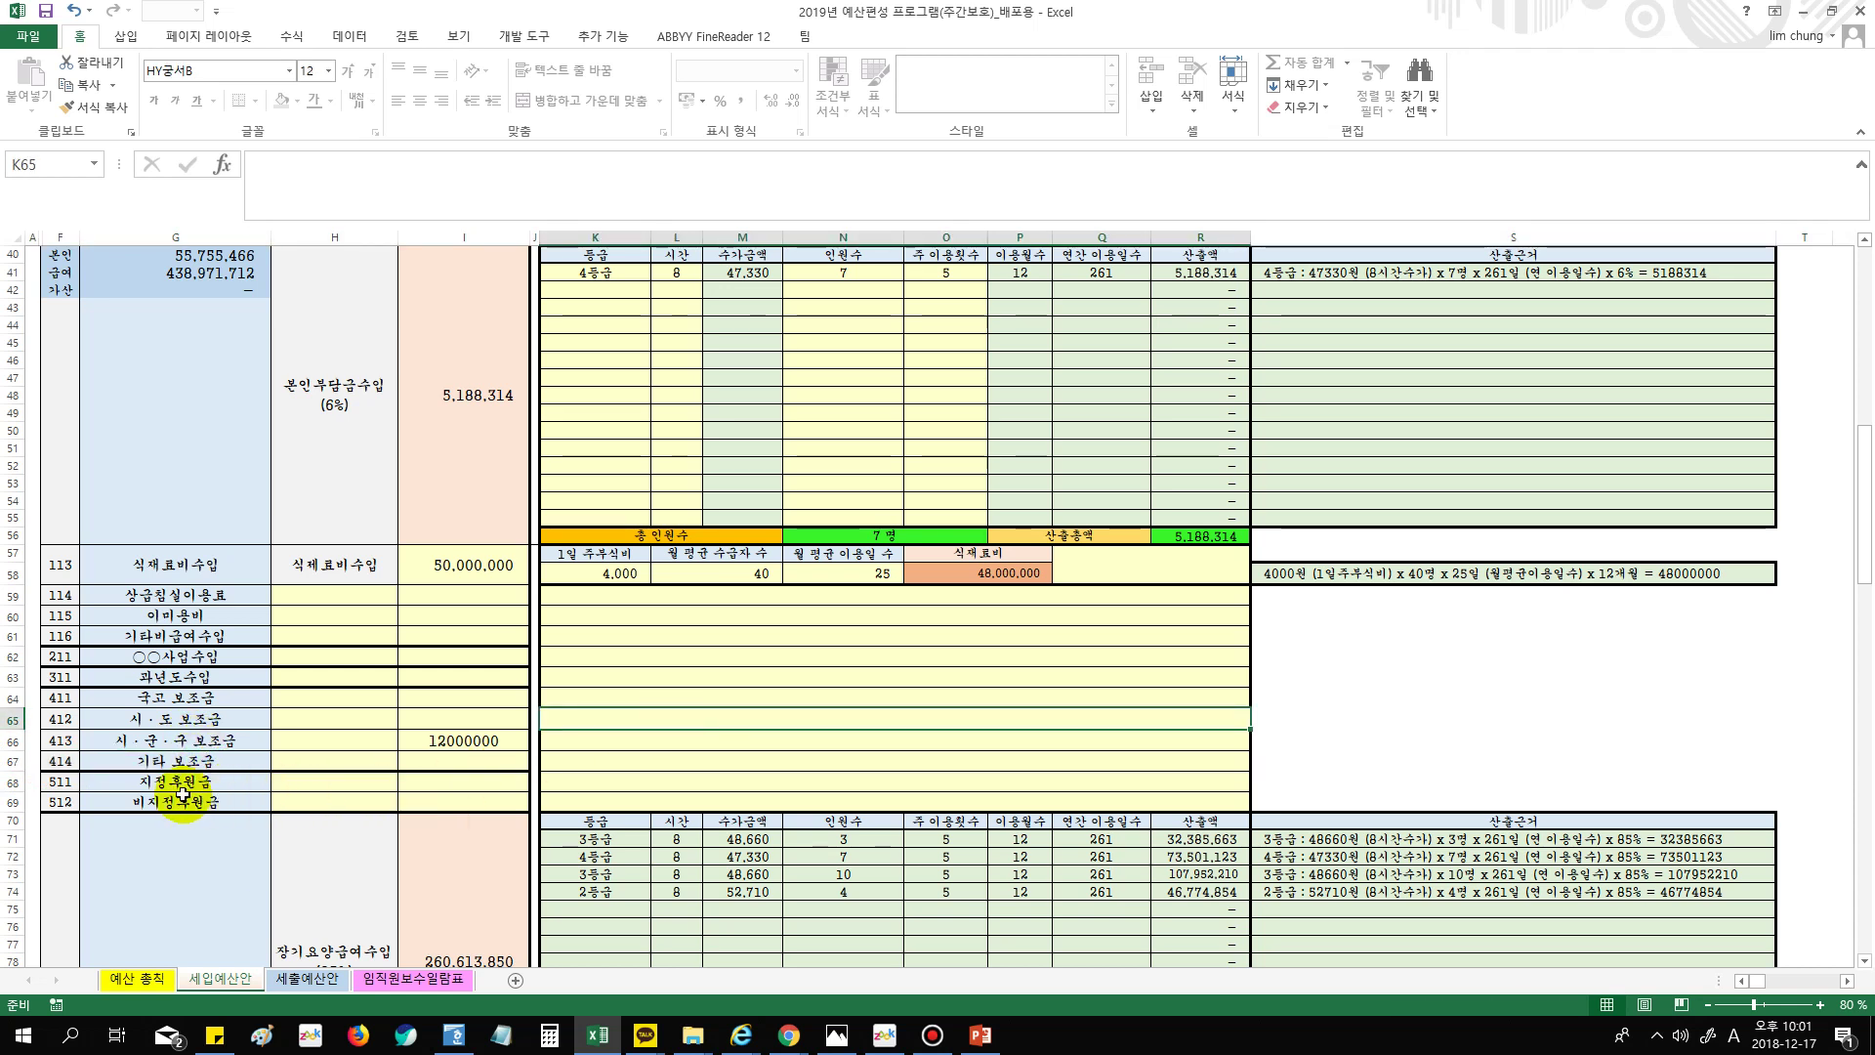
left_click(244, 781)
scroll(544, 762, "down", 1)
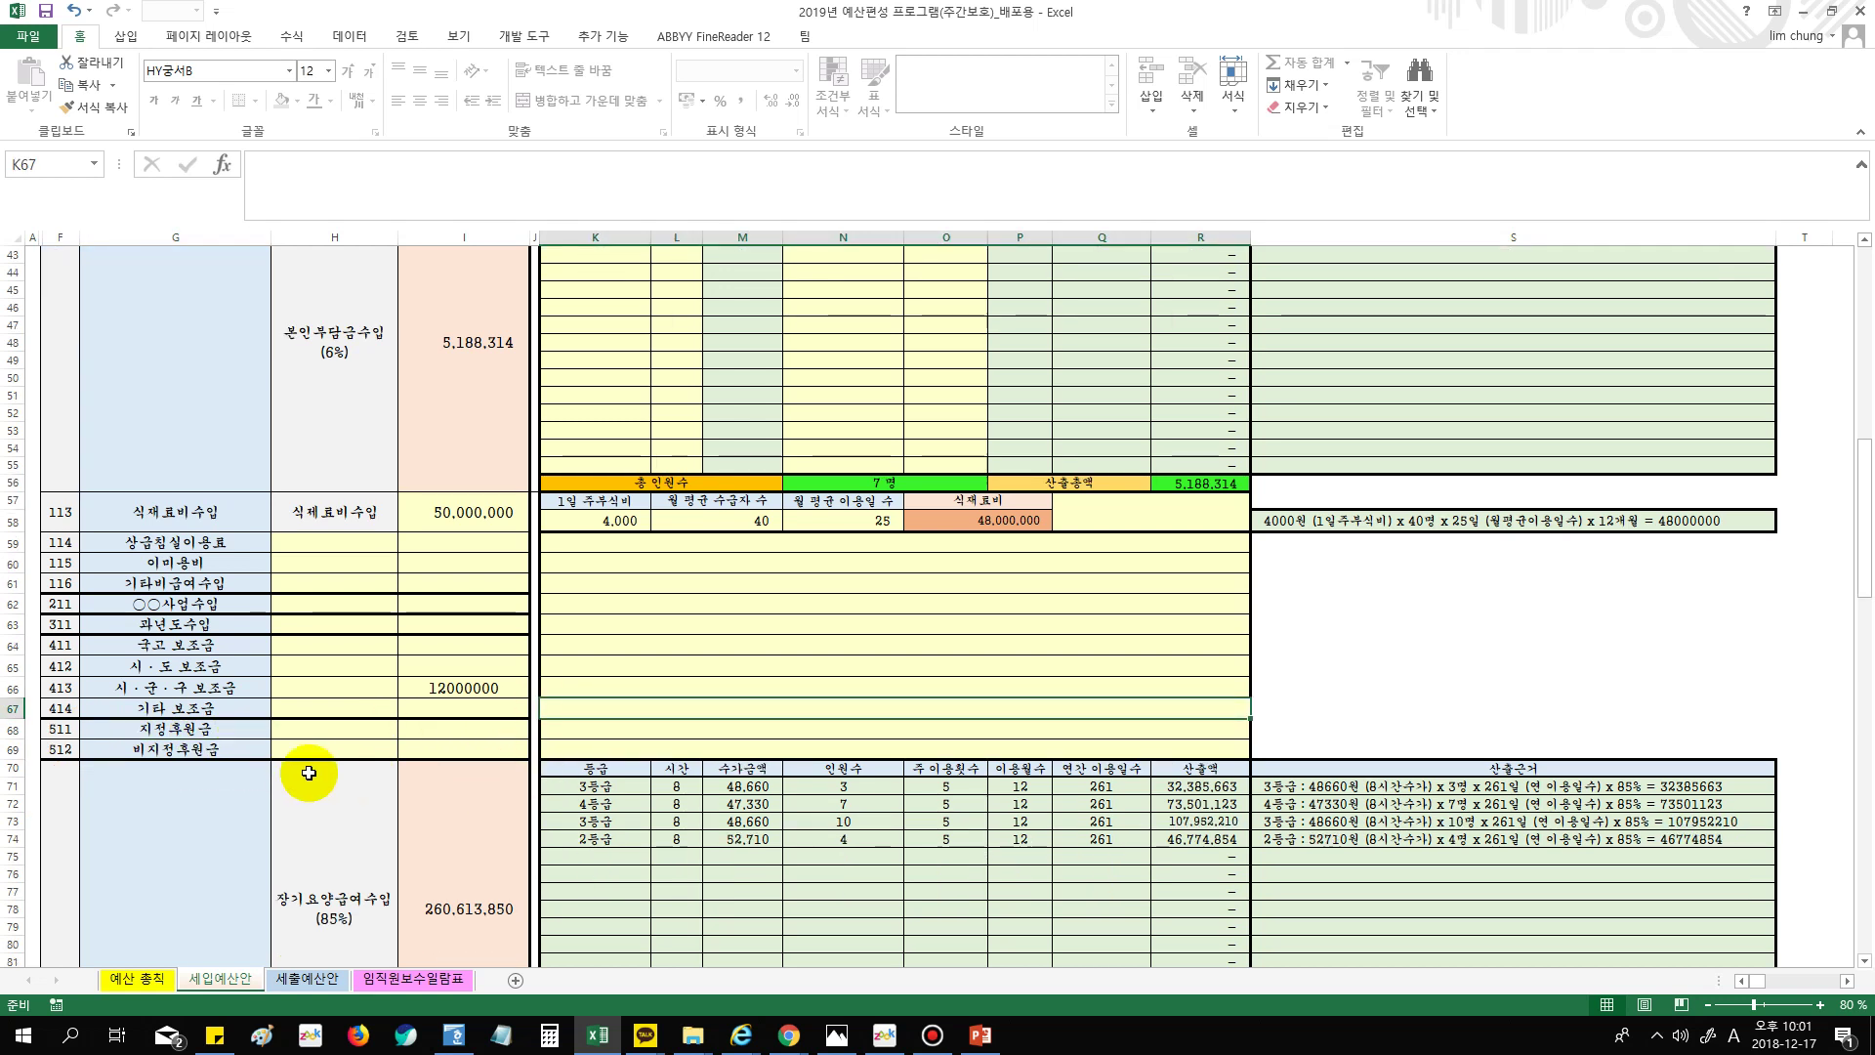
left_click(9, 730)
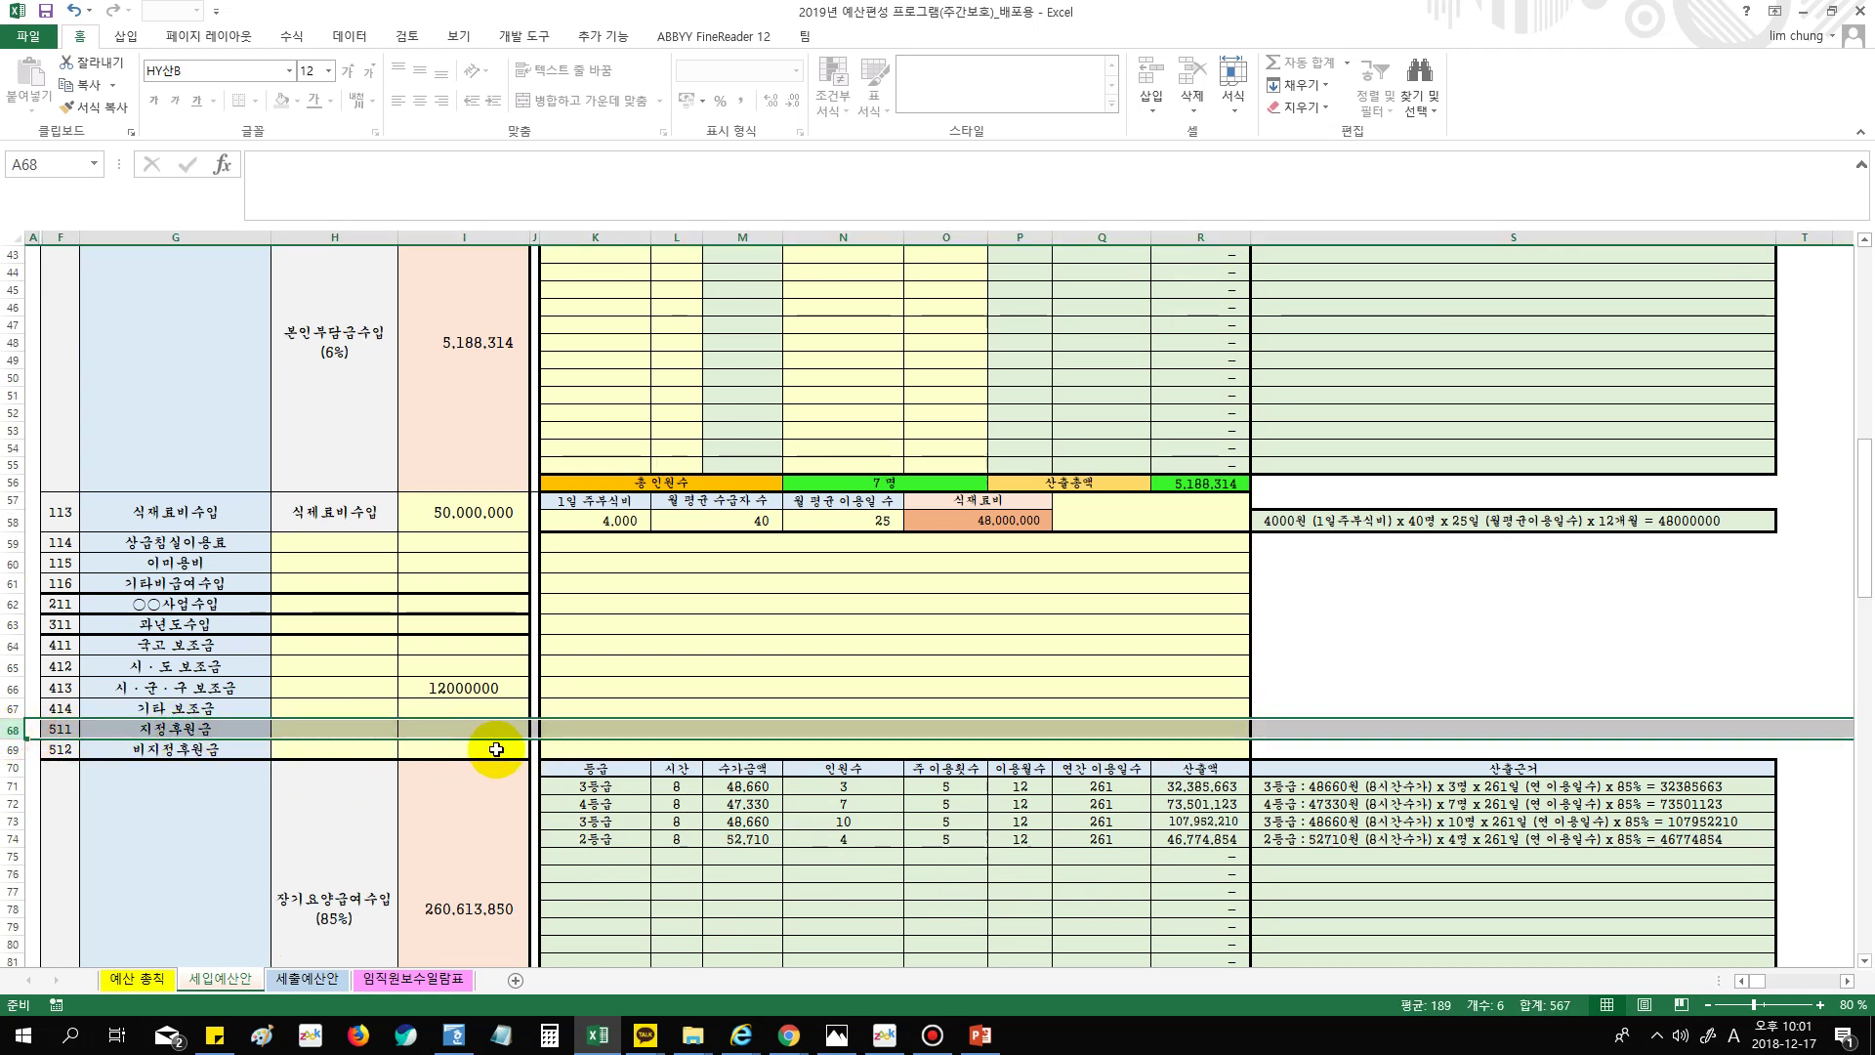
left_click(490, 728)
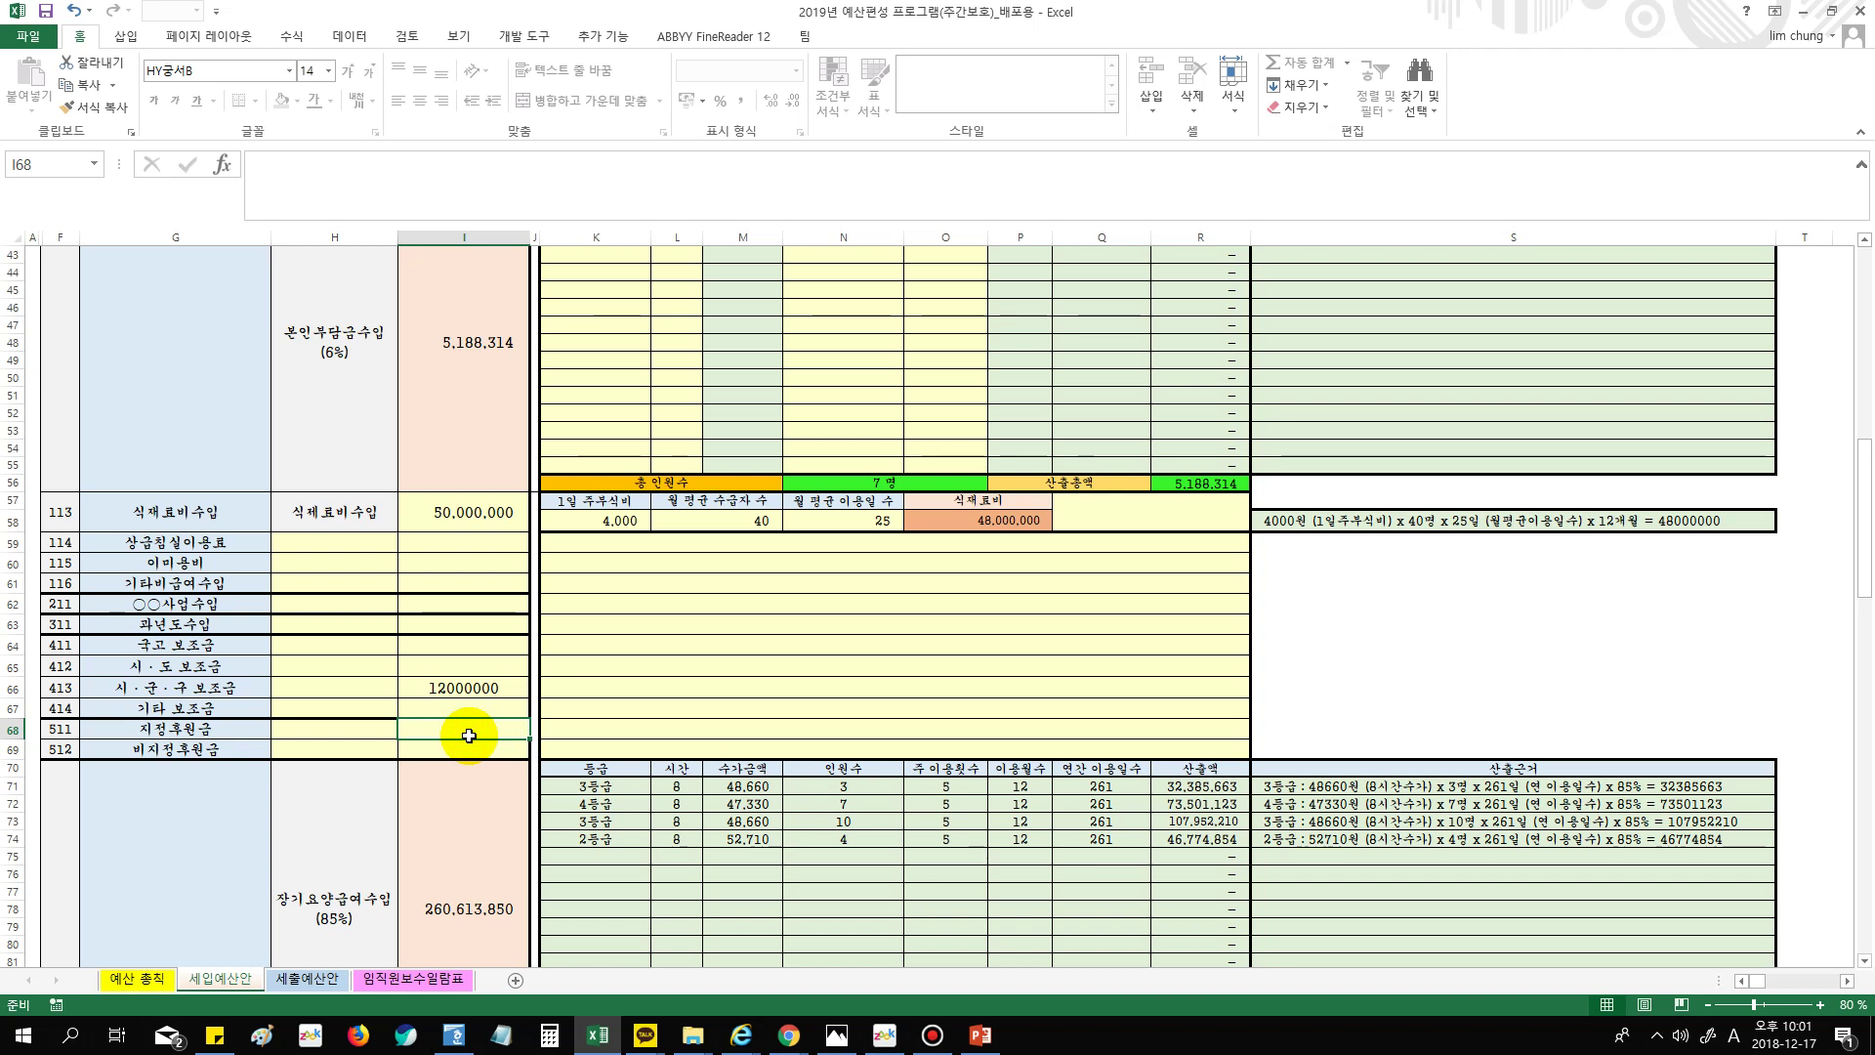
type("2400000")
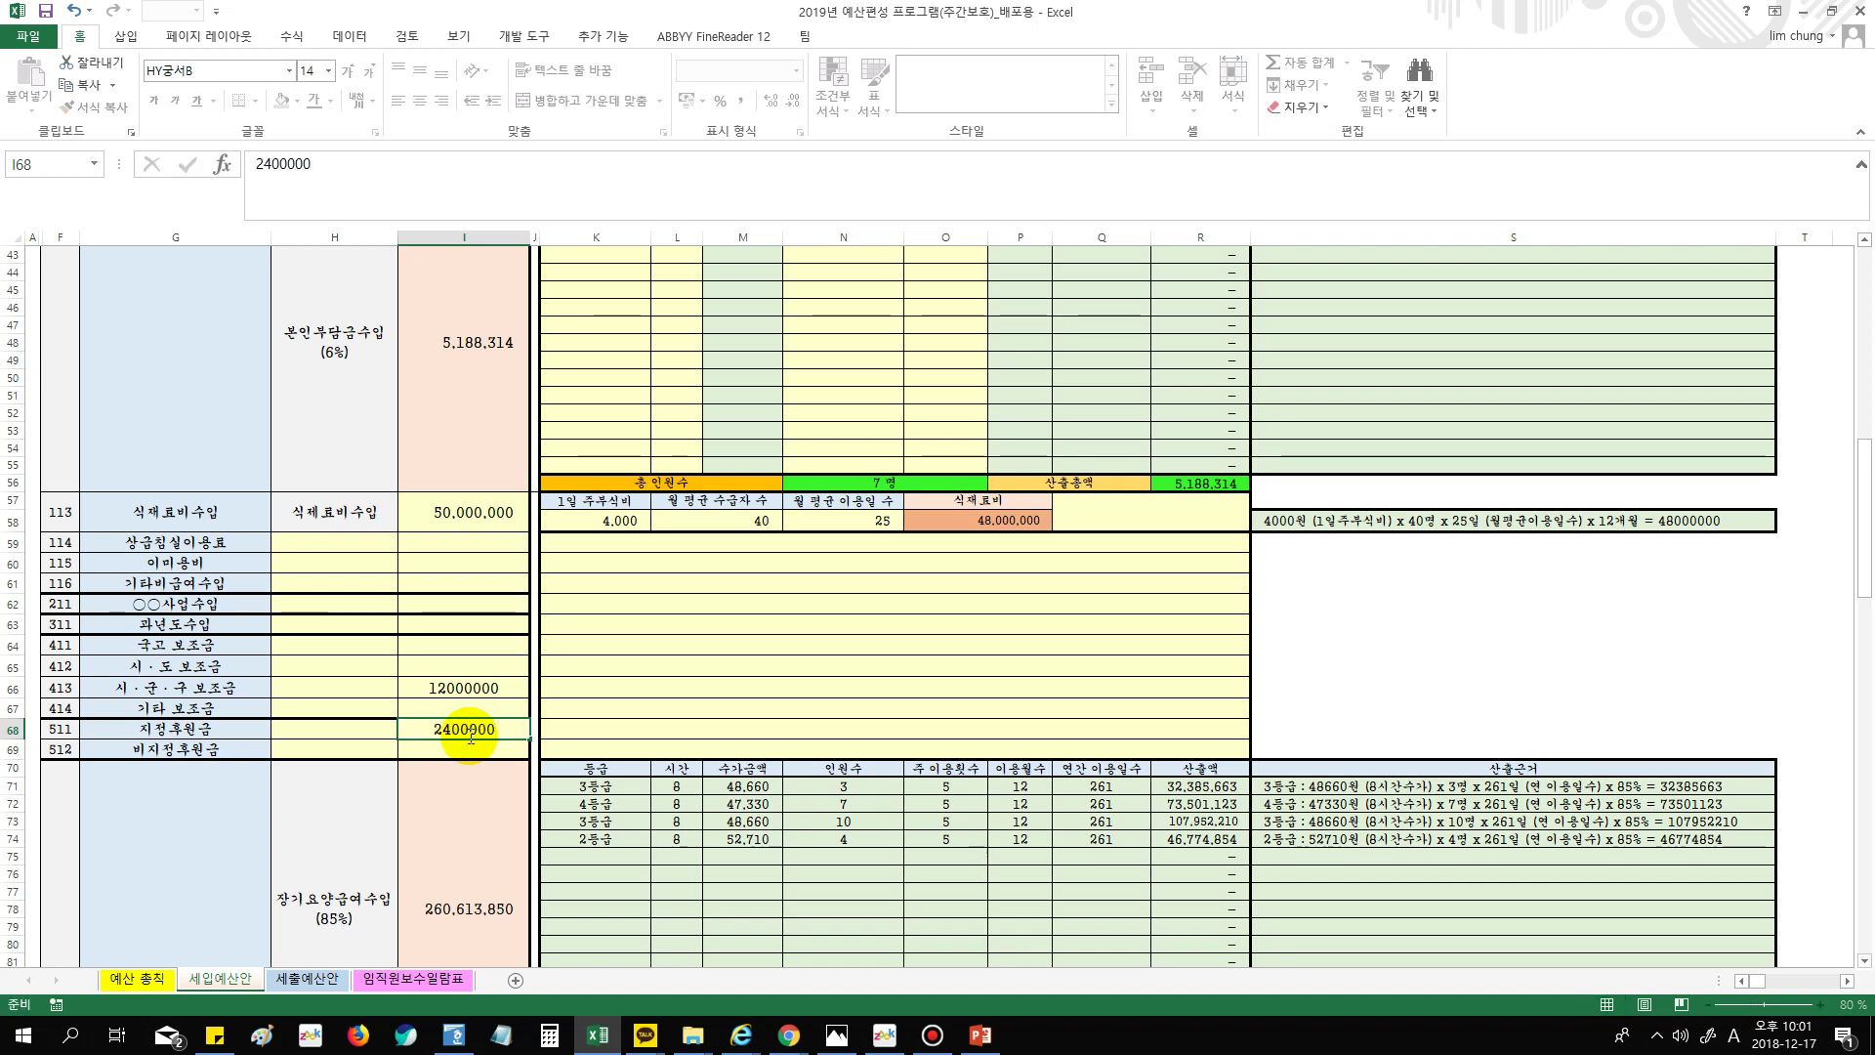
left_click(791, 709)
left_click(502, 667)
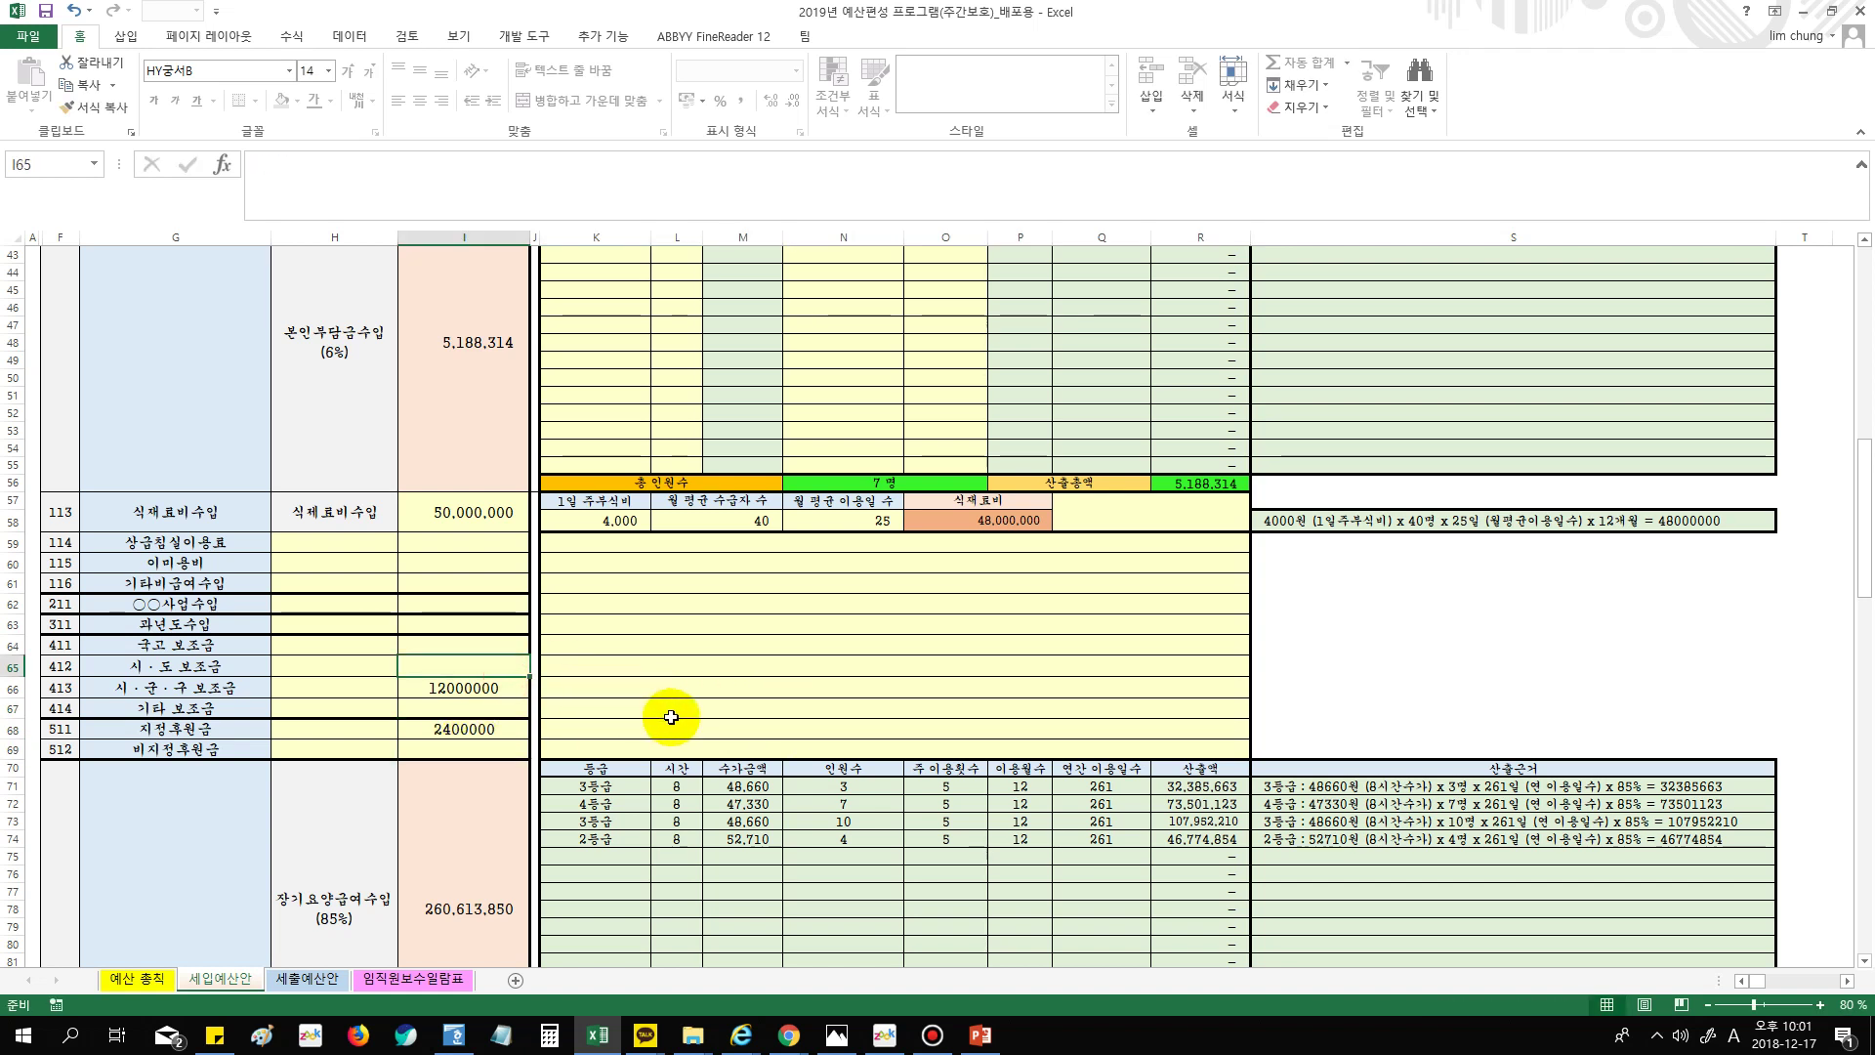
Read the notes on 지정후원금 (511) and 가산금 수입 (612) and locate the 가산금 수입 amount cell
scroll(671, 717, "down", 1)
left_click(229, 679)
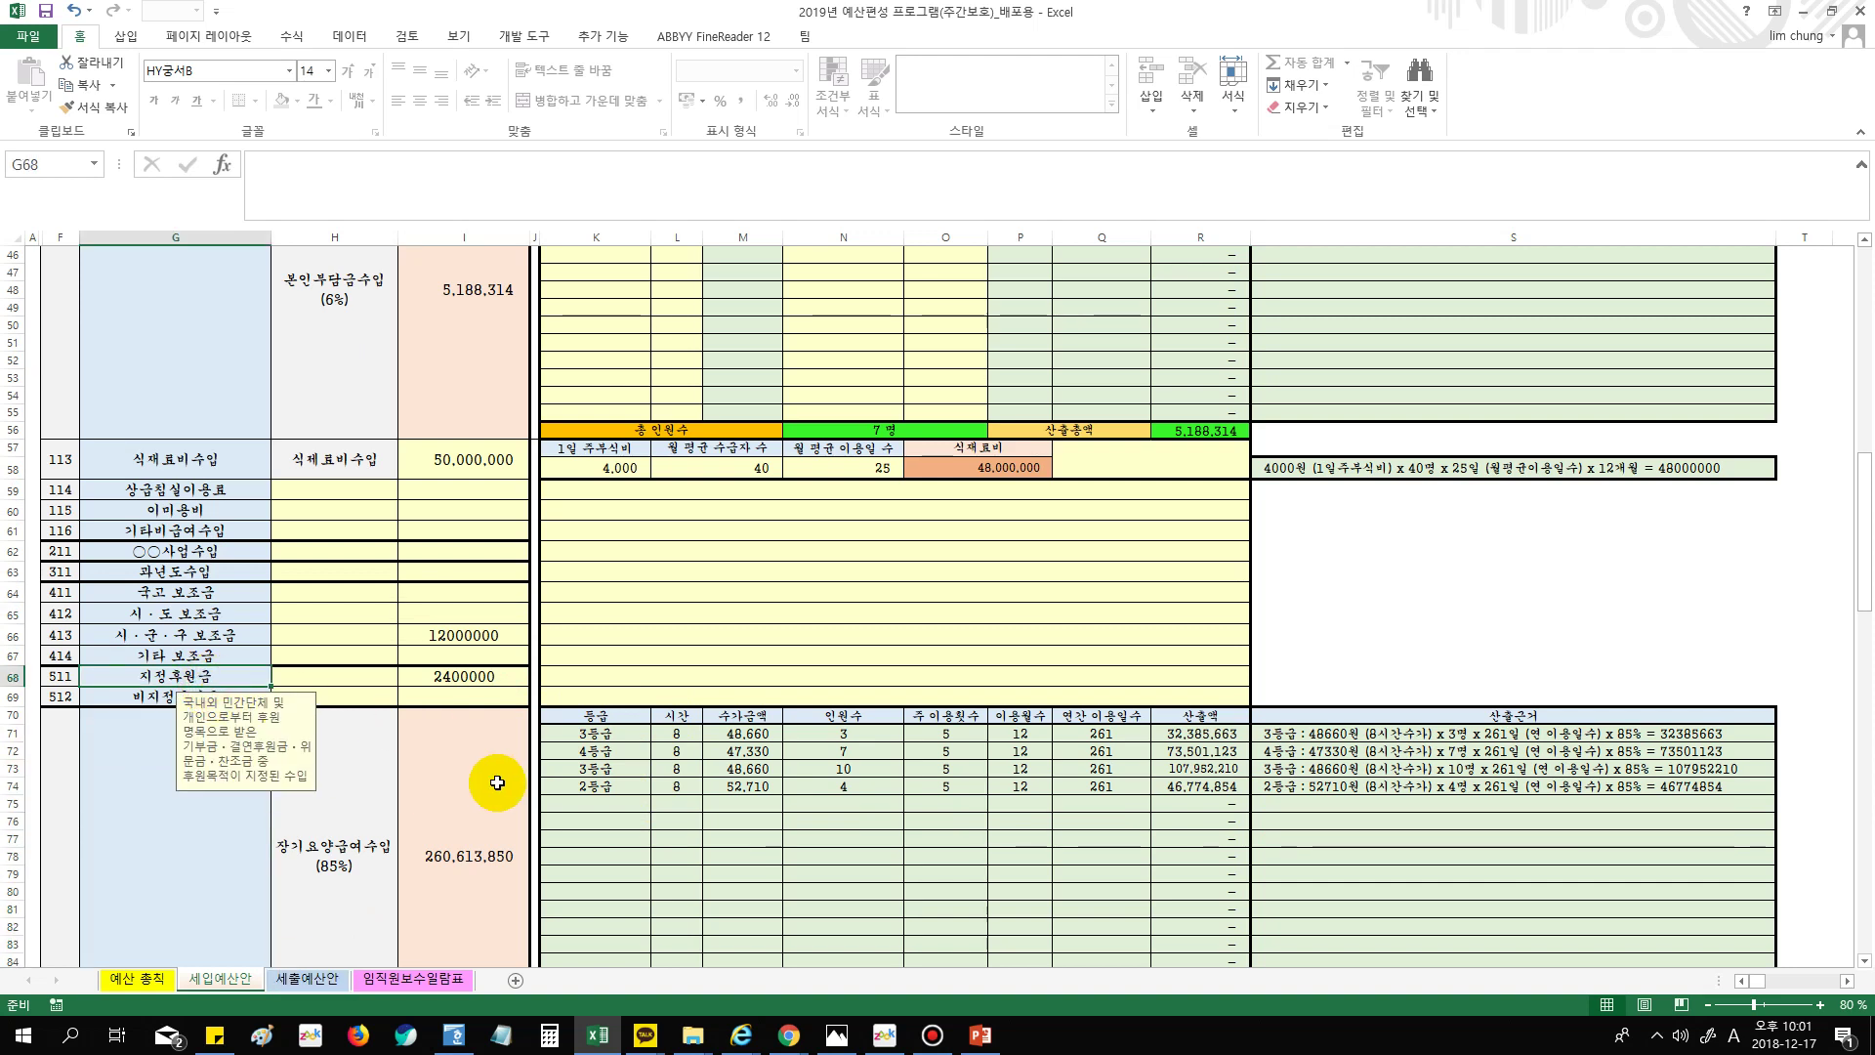
scroll(497, 782, "down", 12)
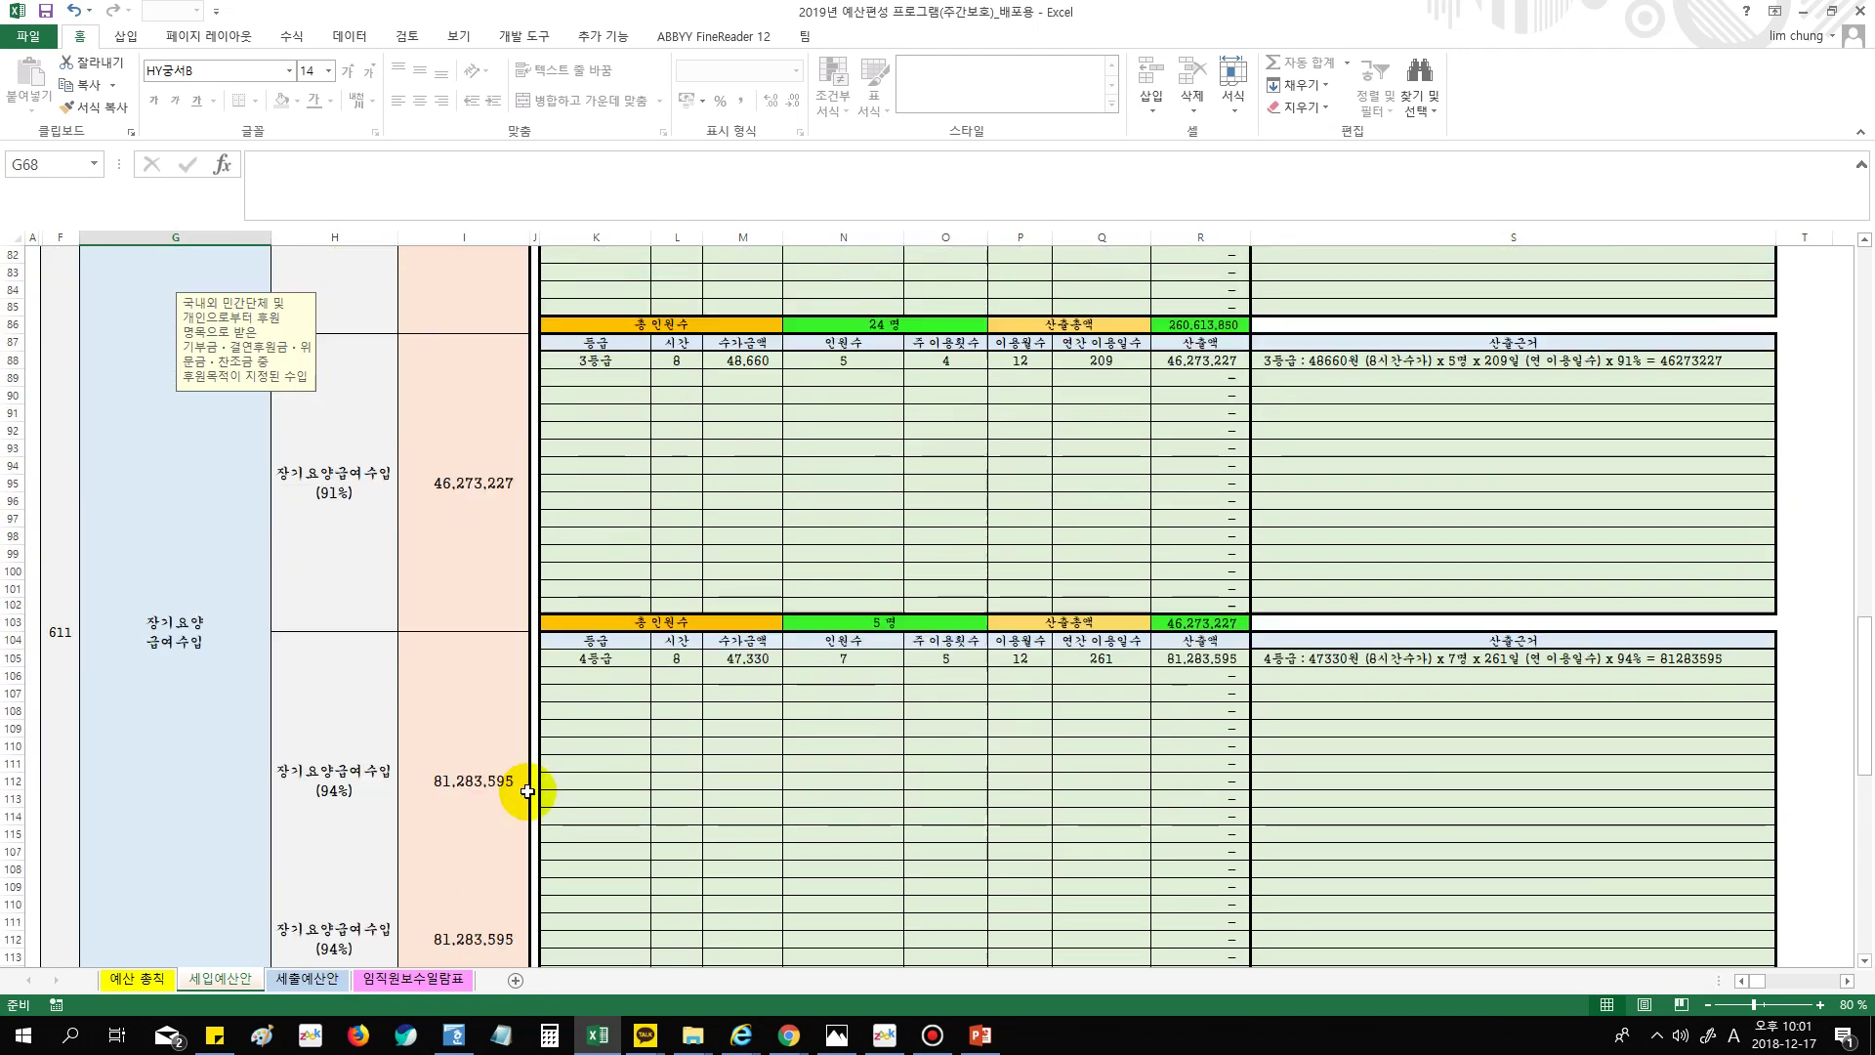
scroll(527, 790, "down", 11)
left_click(198, 654)
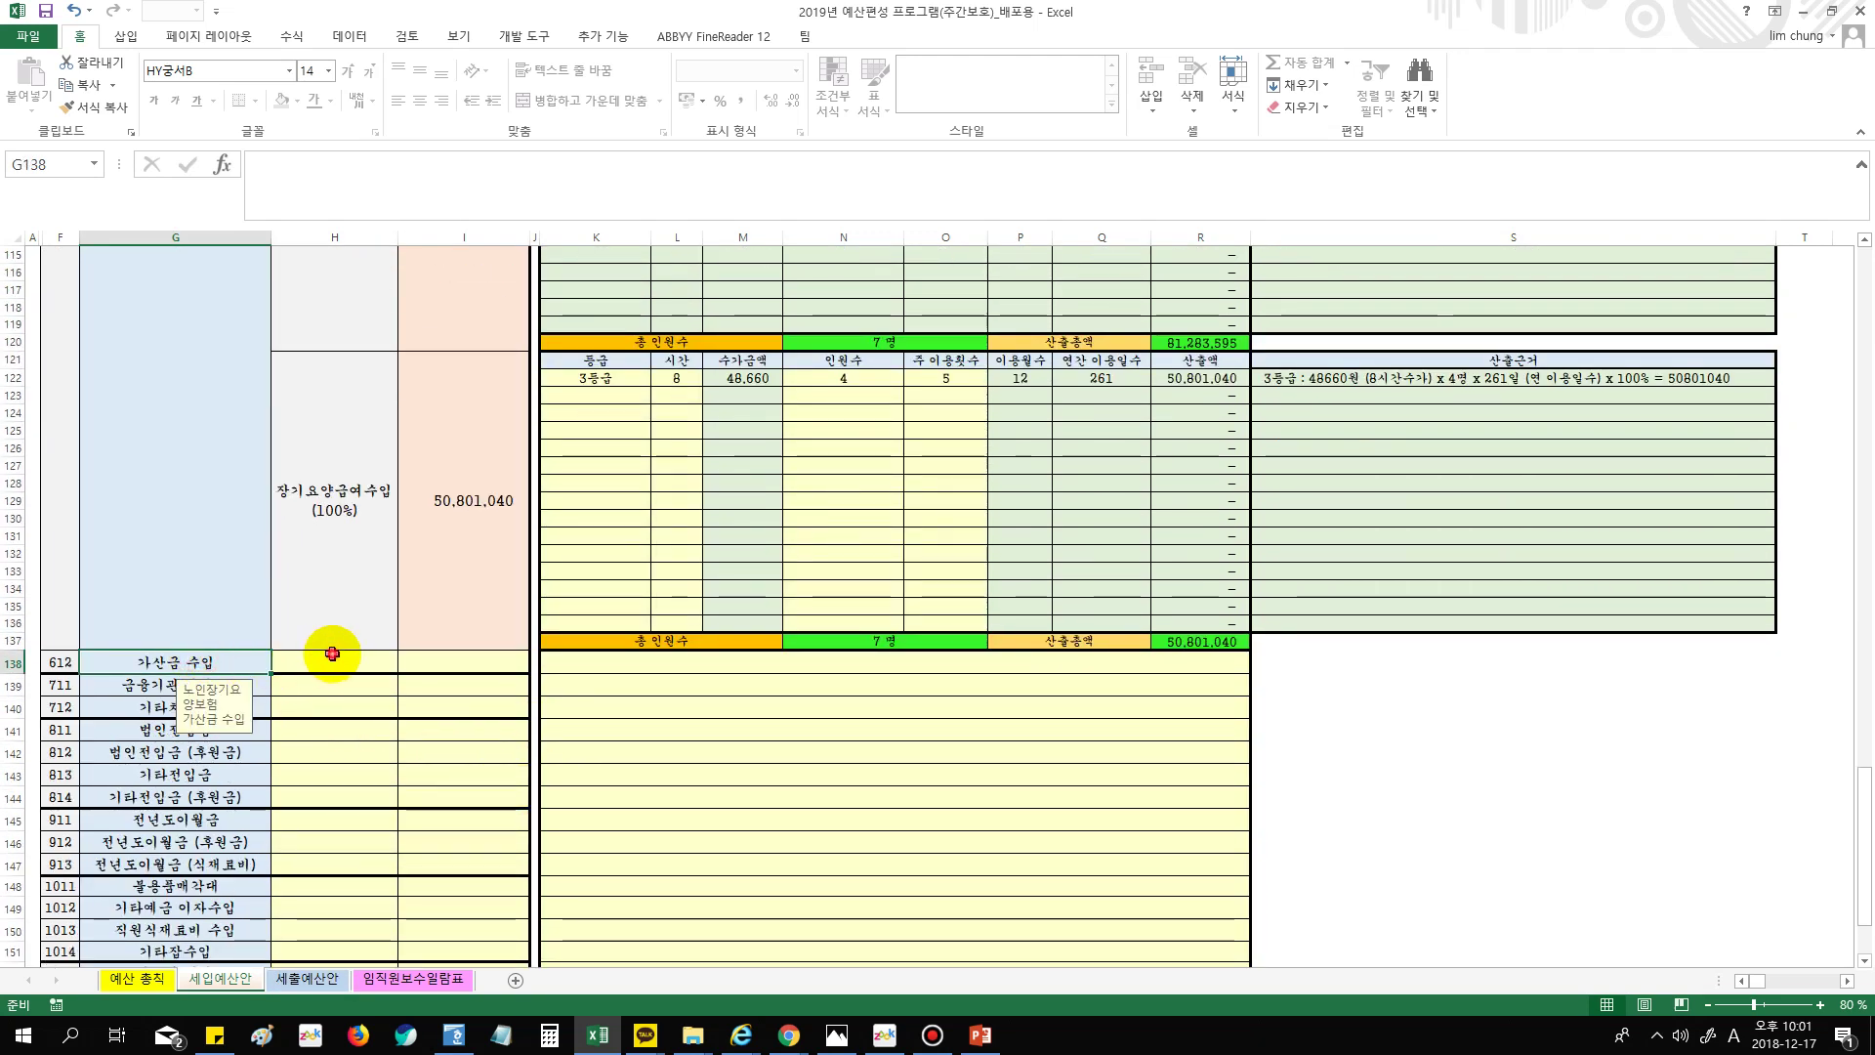
left_click(431, 662)
Review the 장기요양급여수입 (611) calculation tables for the 85%, 91%, 94% and 100% rates
scroll(551, 678, "up", 2)
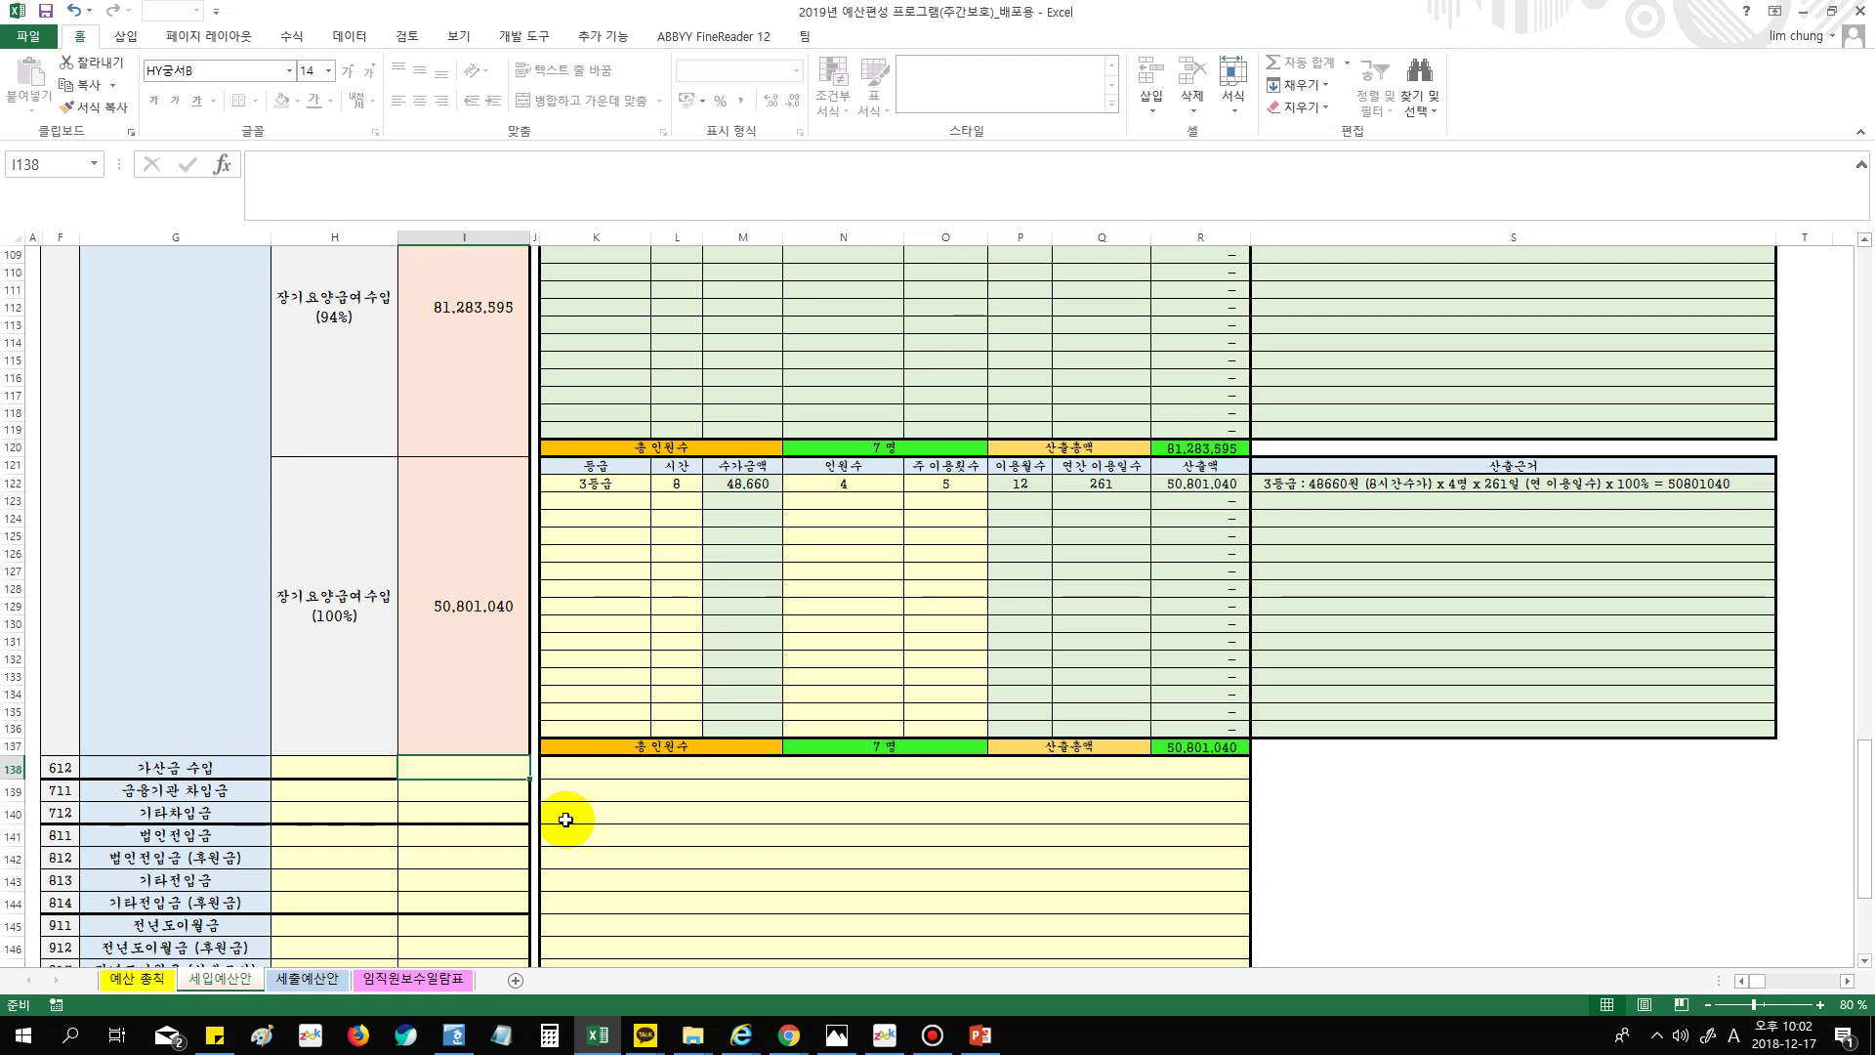
scroll(571, 814, "up", 10)
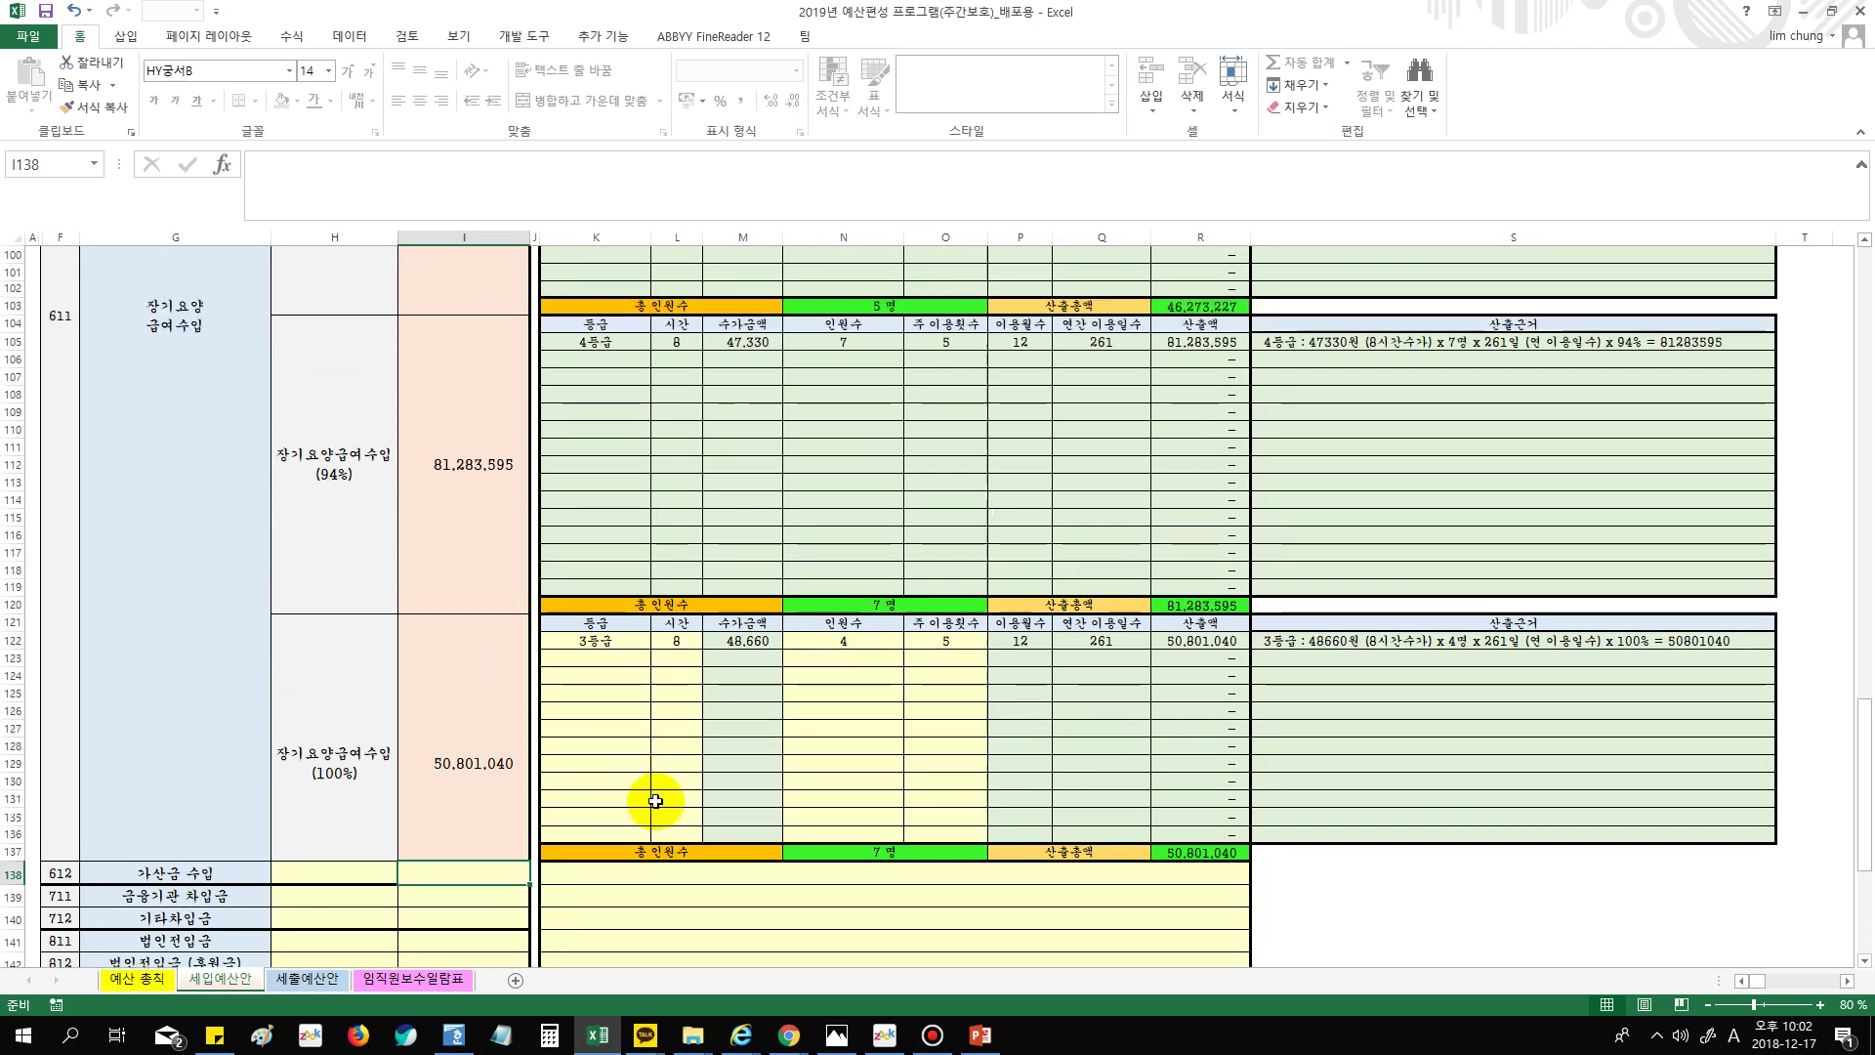
scroll(732, 808, "up", 3)
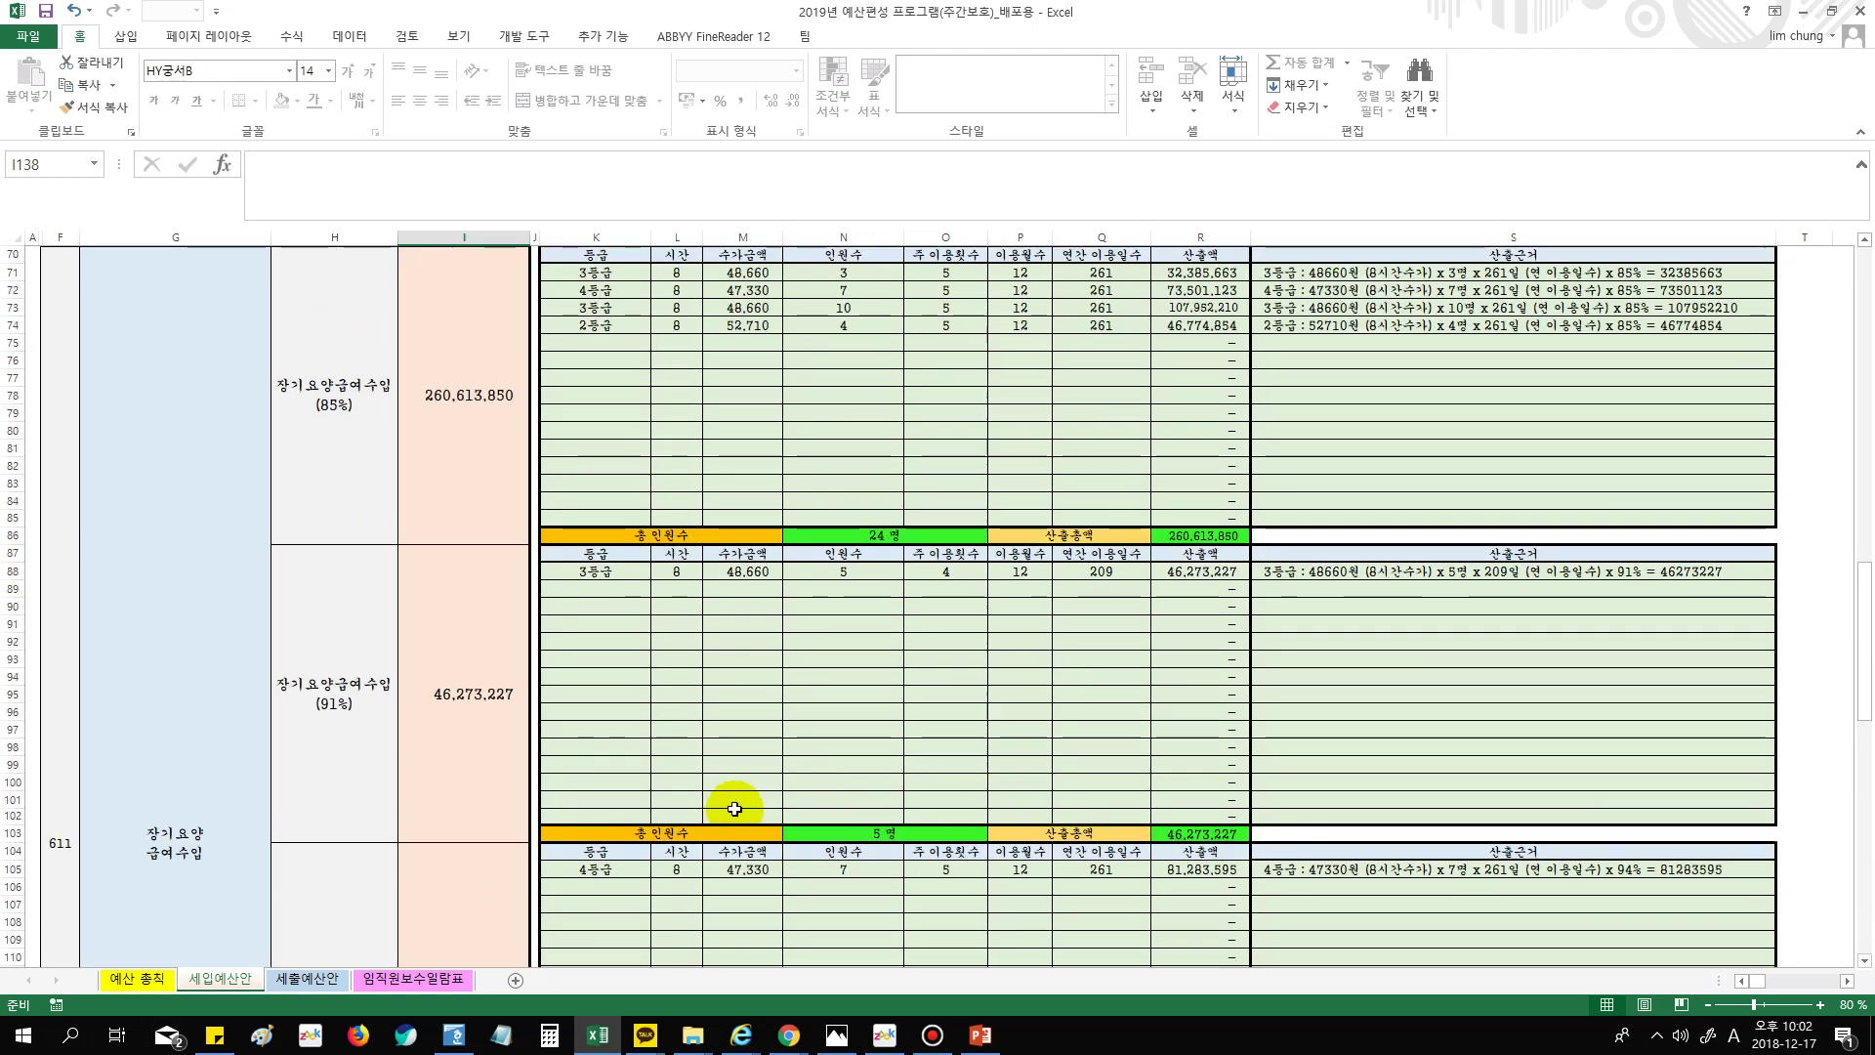
scroll(879, 791, "up", 5)
scroll(904, 790, "down", 17)
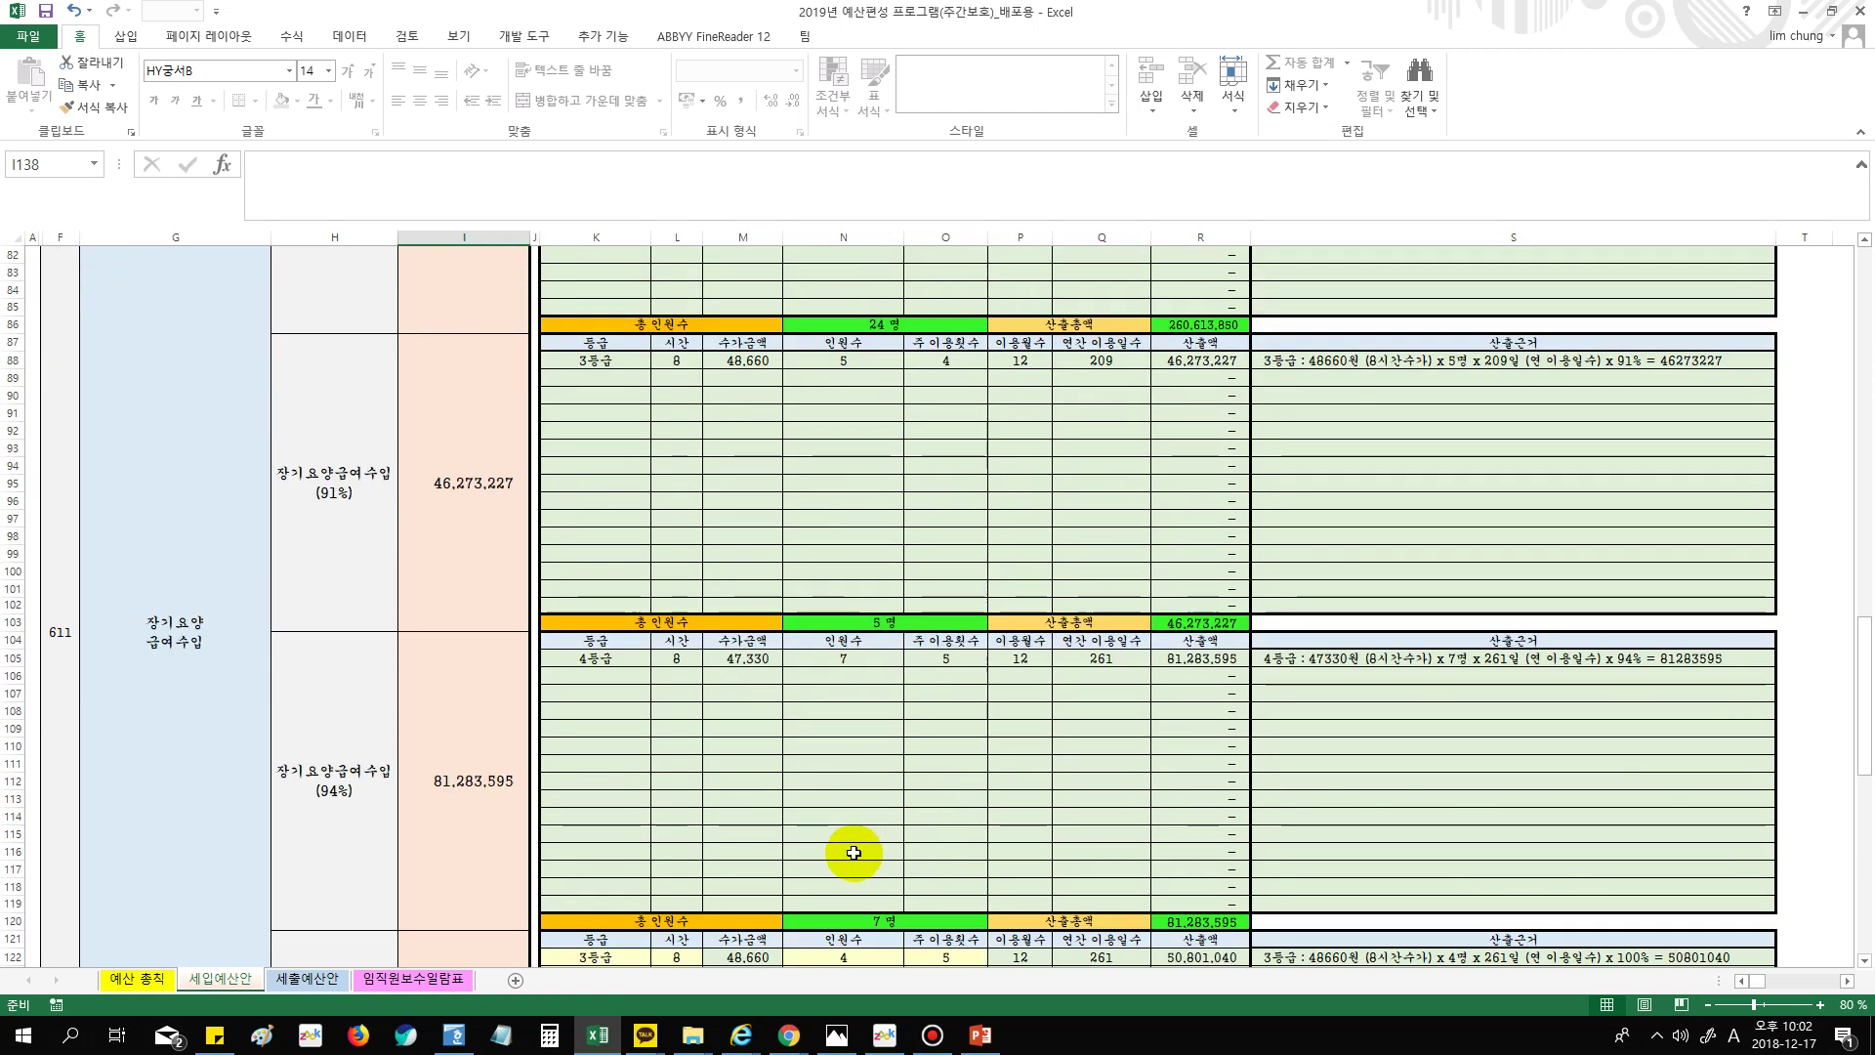
scroll(846, 857, "down", 2)
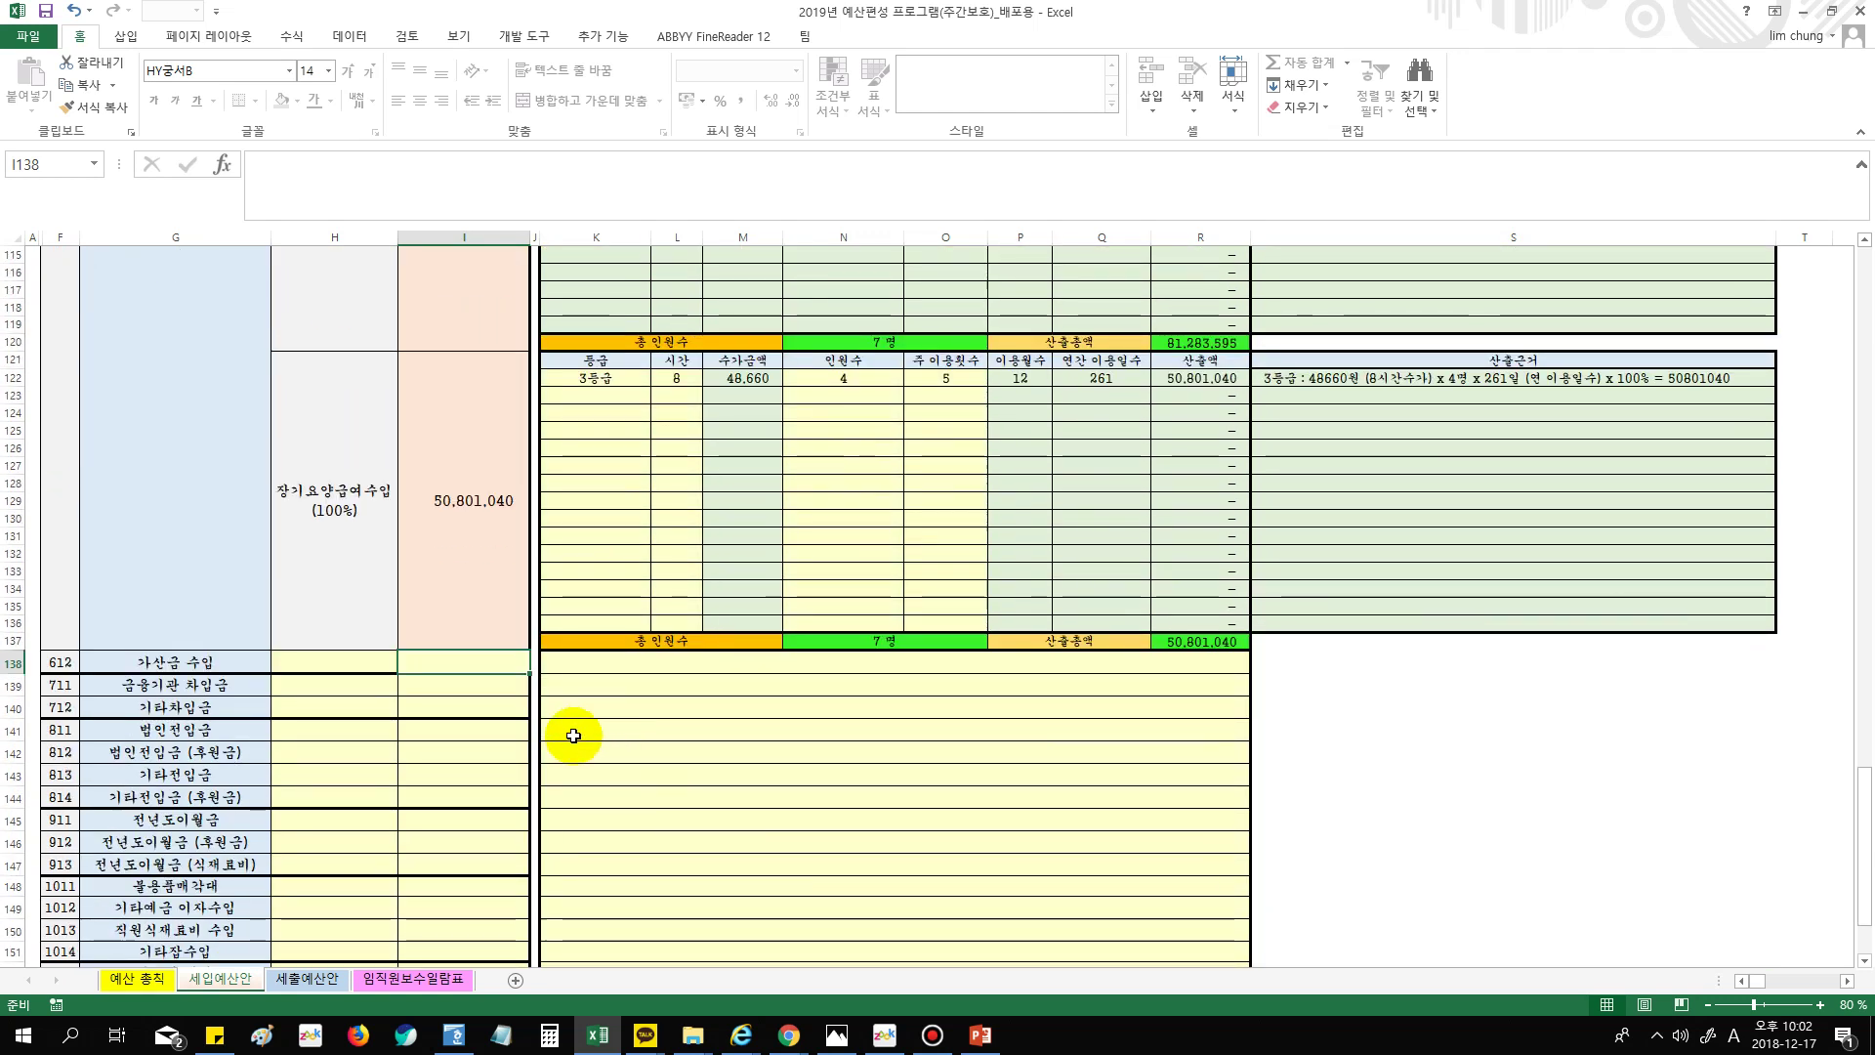
Set the 가산금 수입 (612) amount to 30000000
left_click(450, 662)
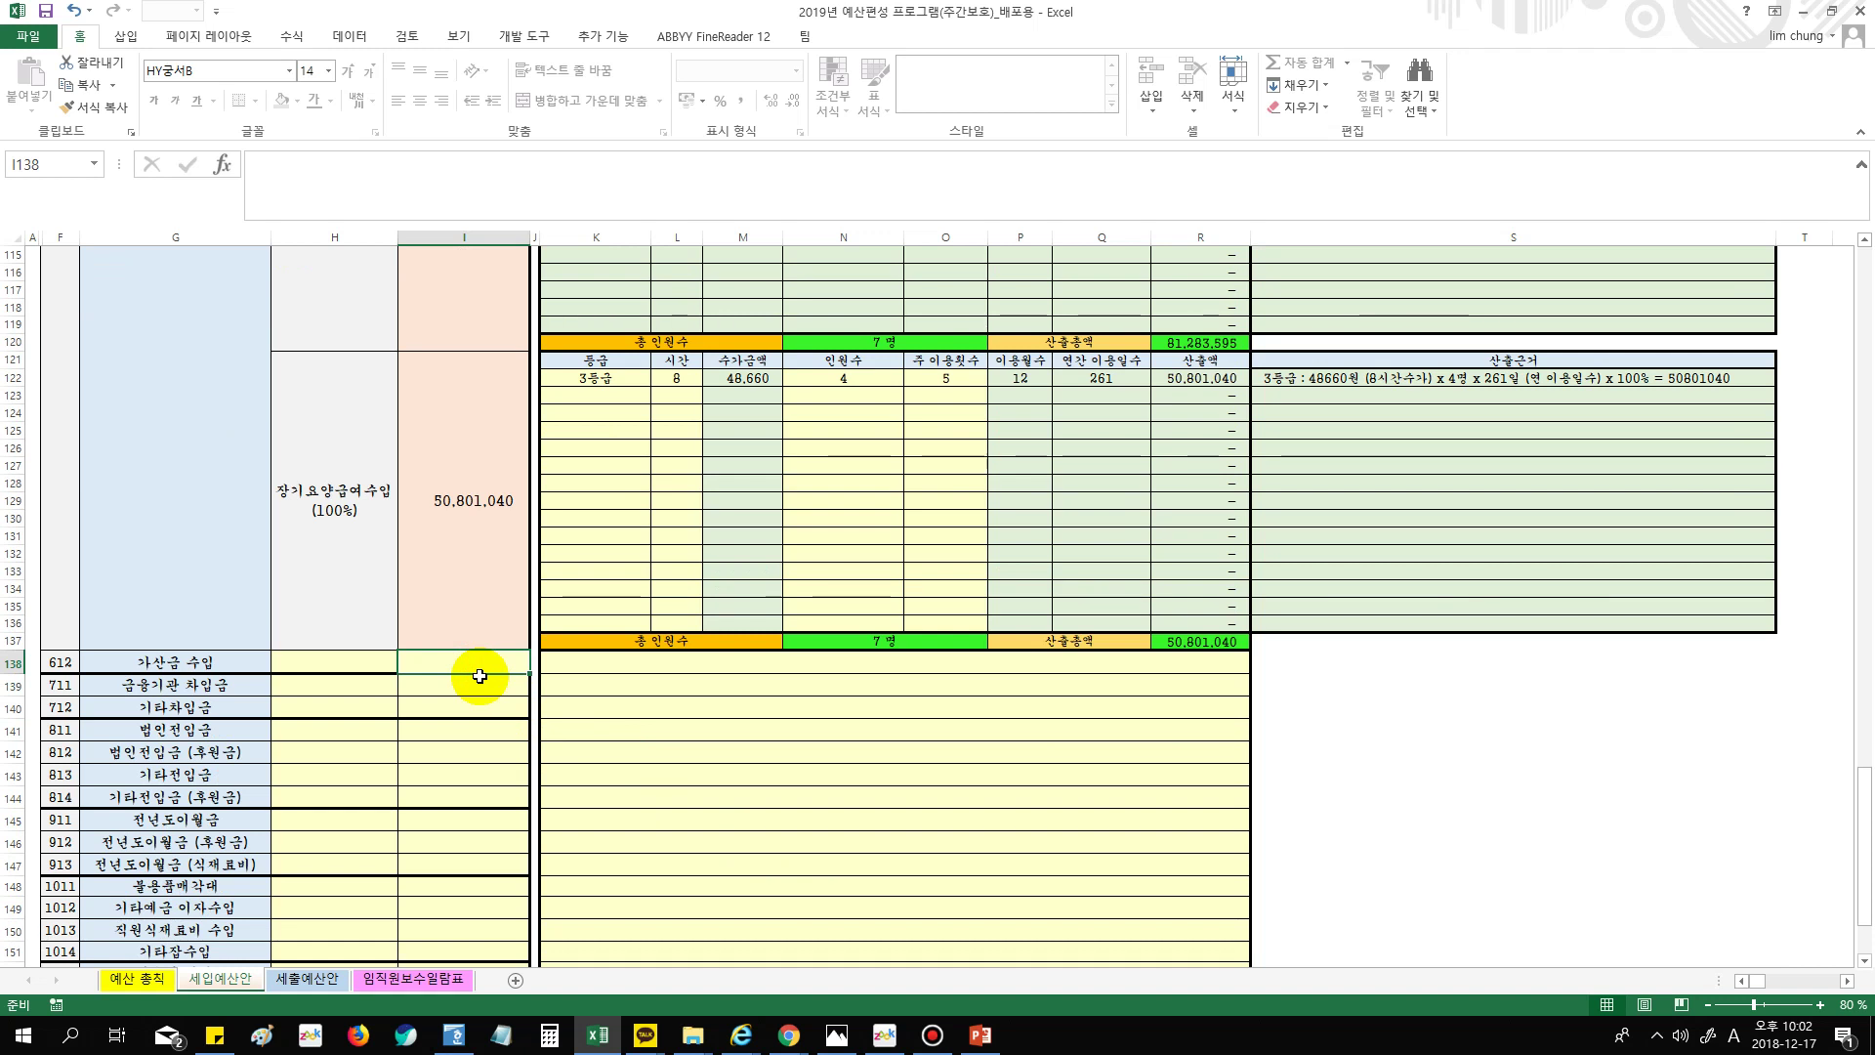
type("5")
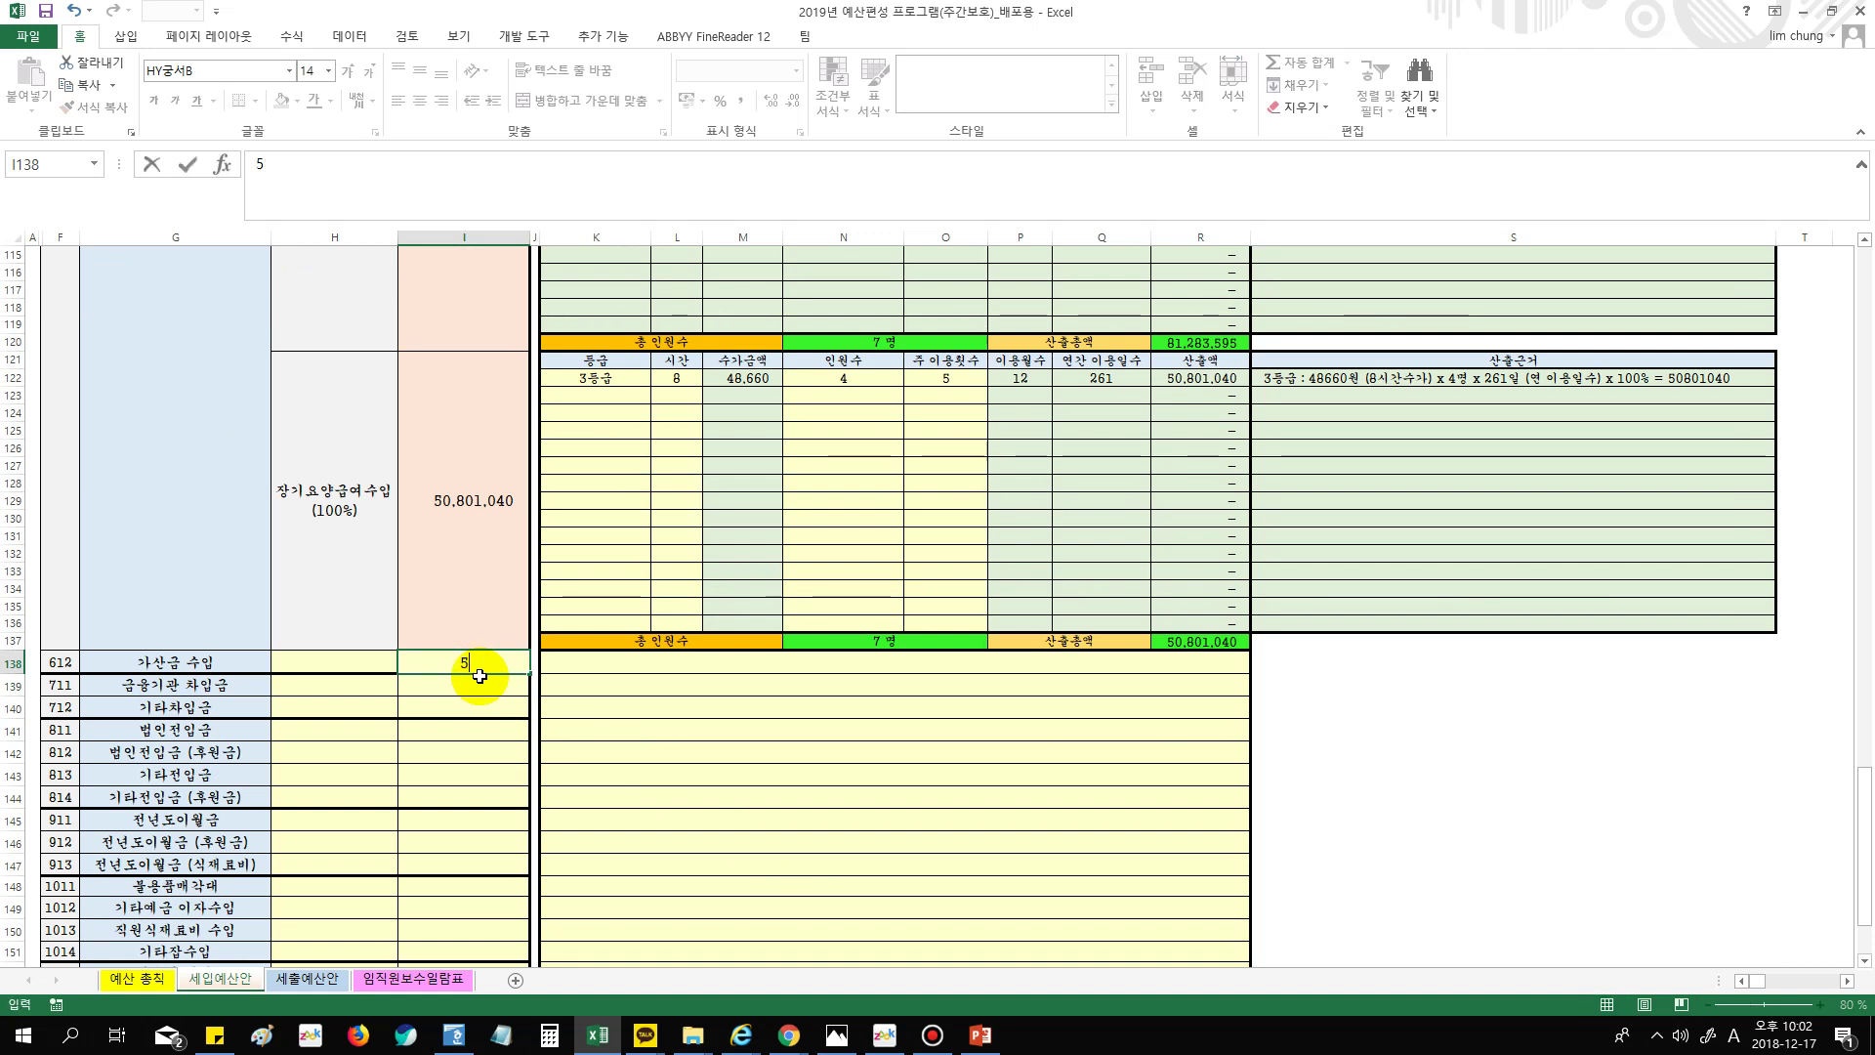
left_click(496, 667)
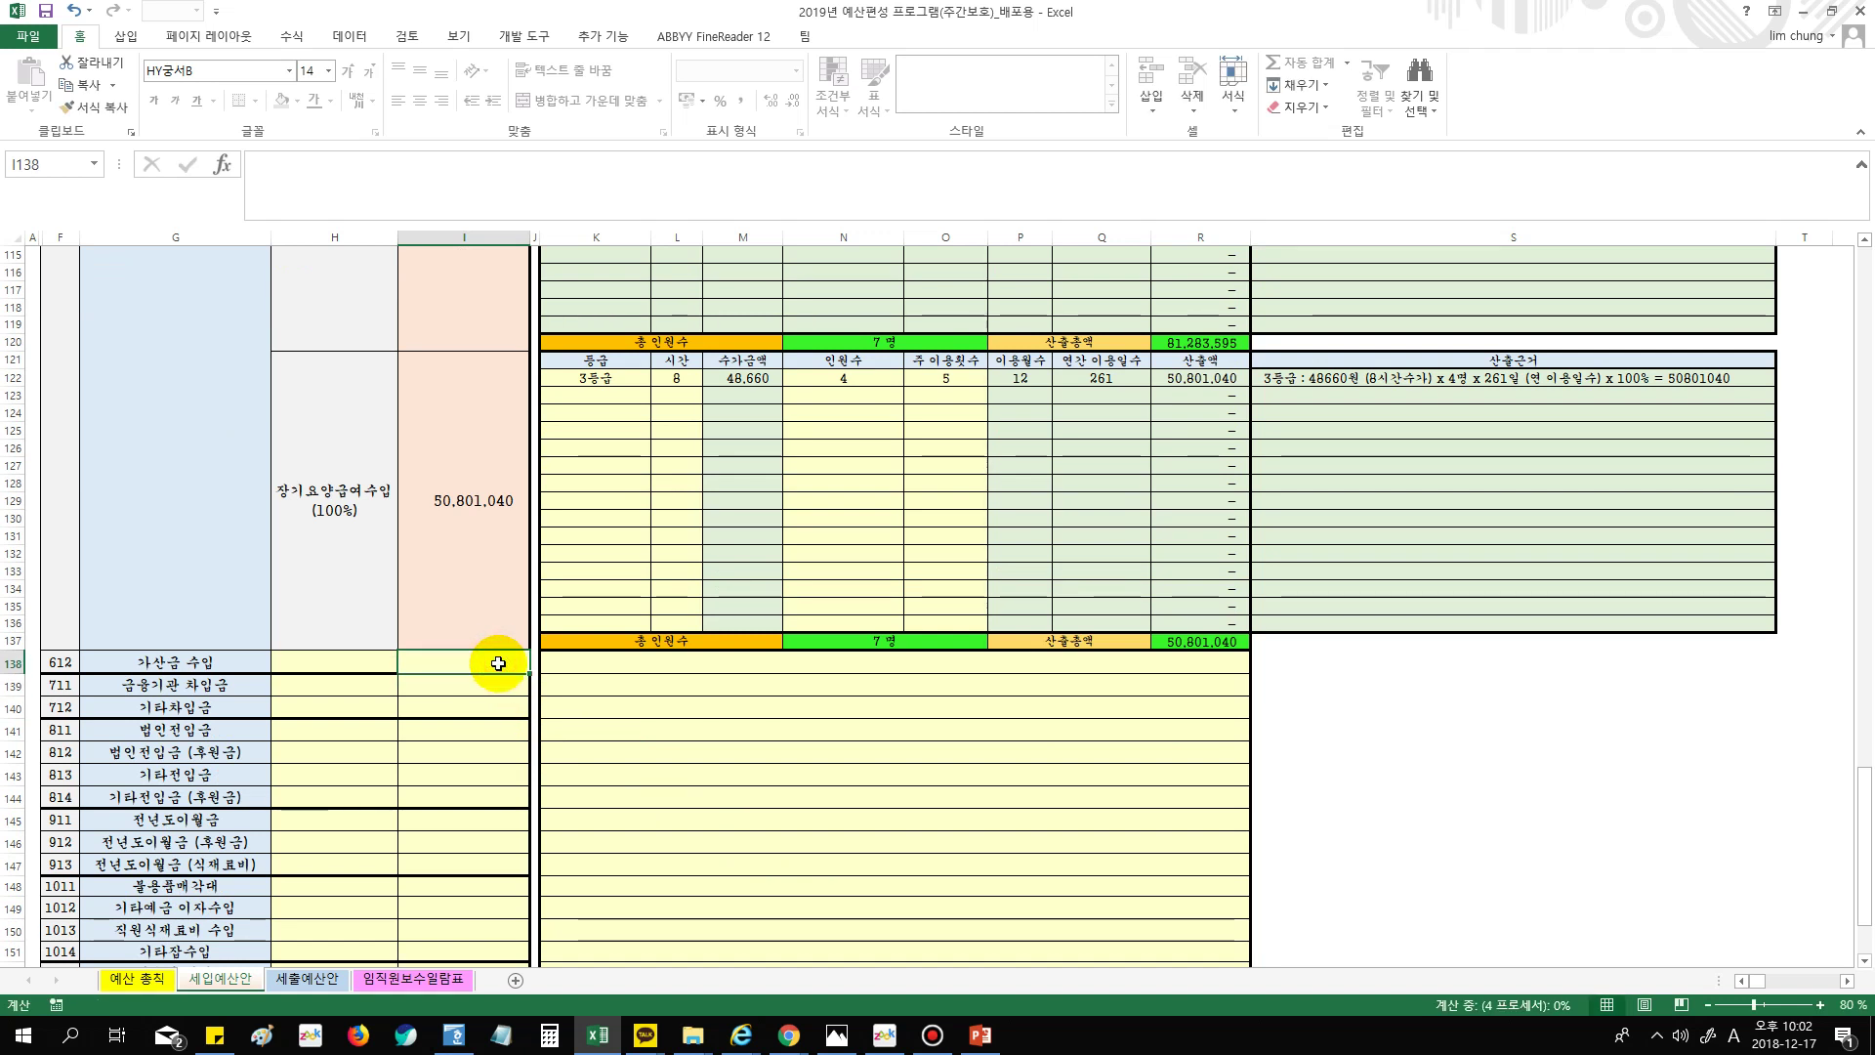
type("3000000")
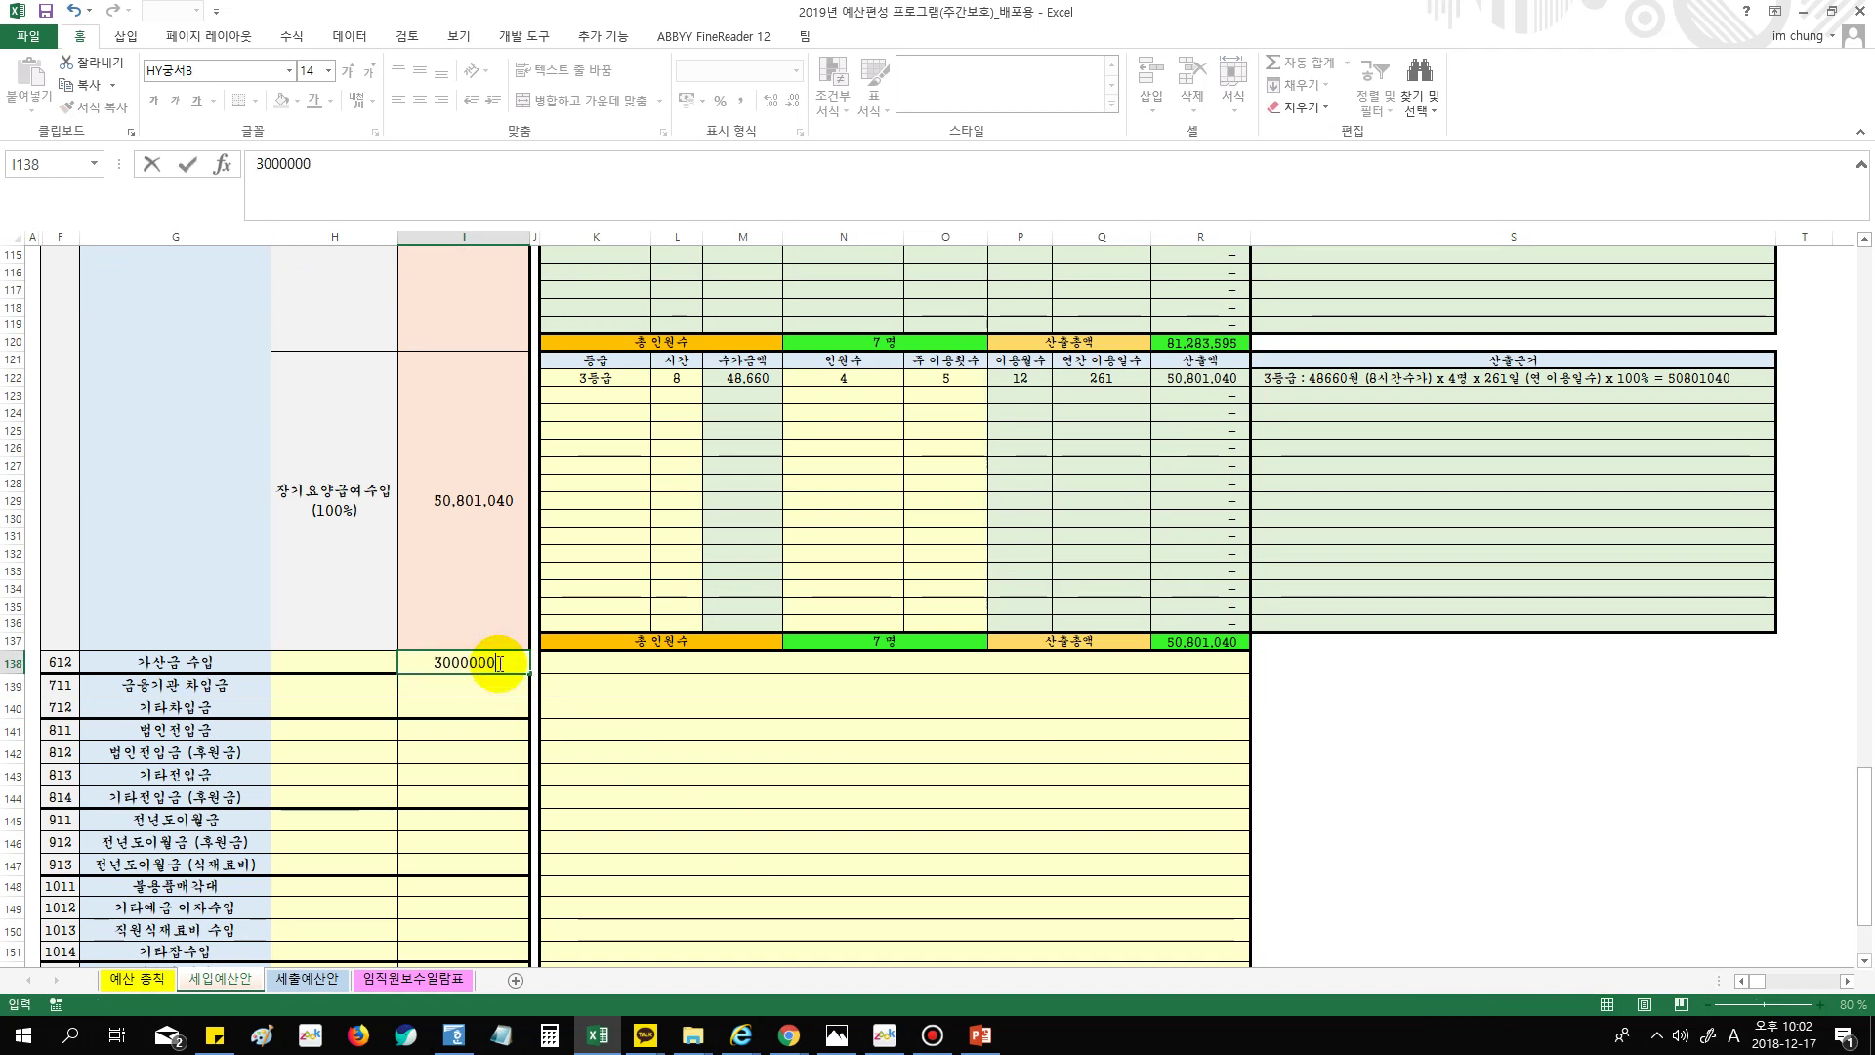
type("0")
left_click(571, 693)
left_click(467, 668)
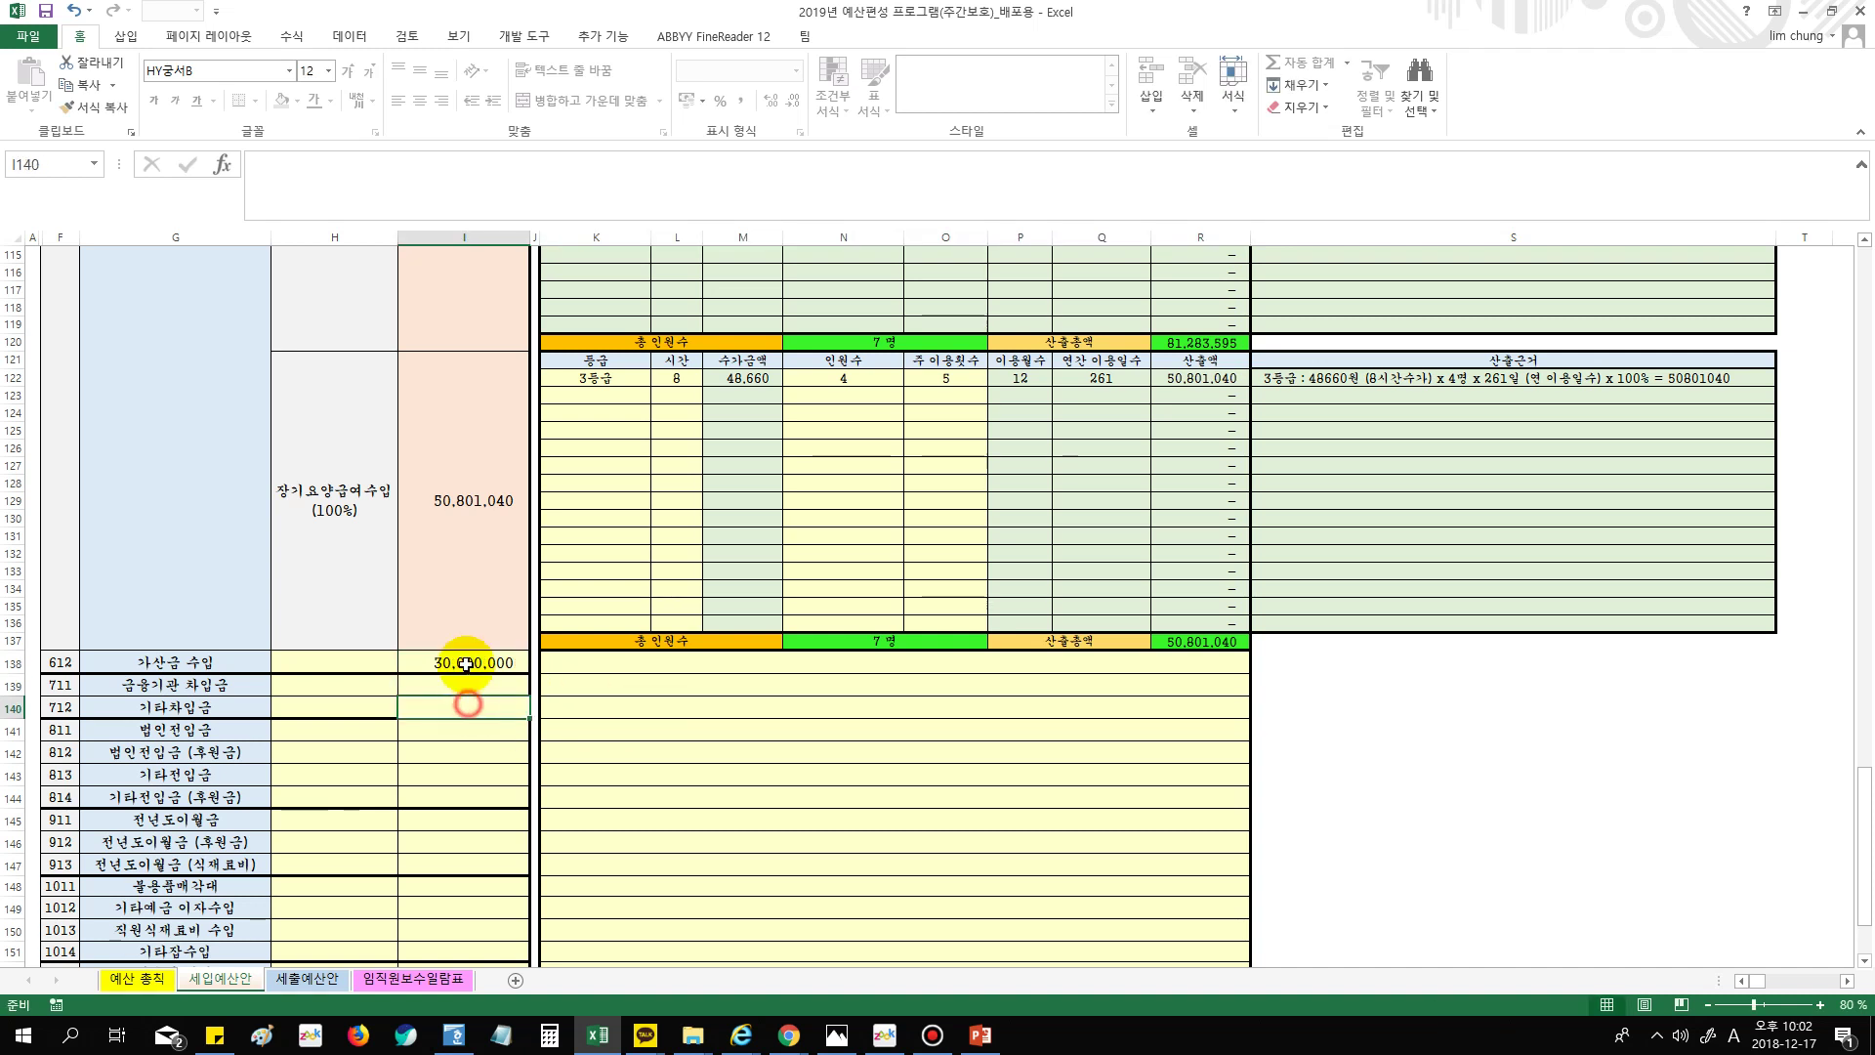
Examine the 금융기관 차입금 (711) and 기타차입금 (712) rows and read their notes
scroll(601, 731, "down", 1)
left_click(231, 629)
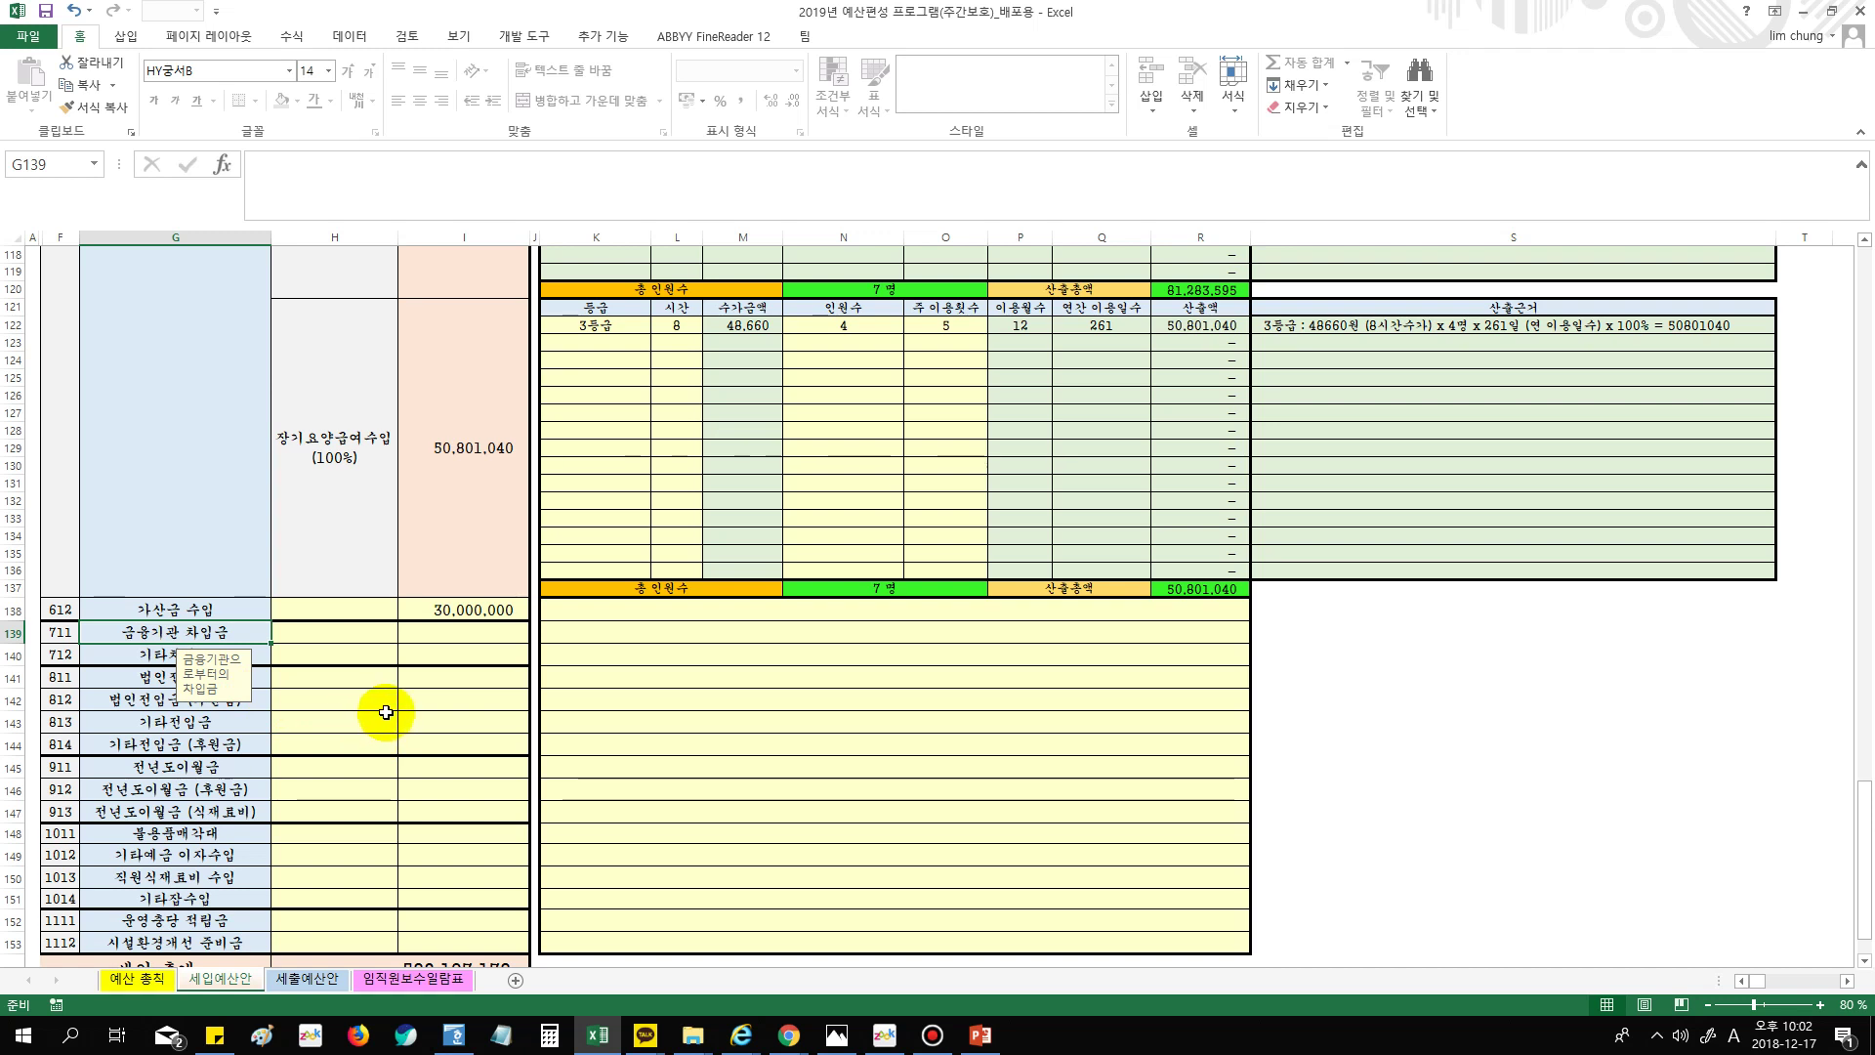
left_click(12, 635)
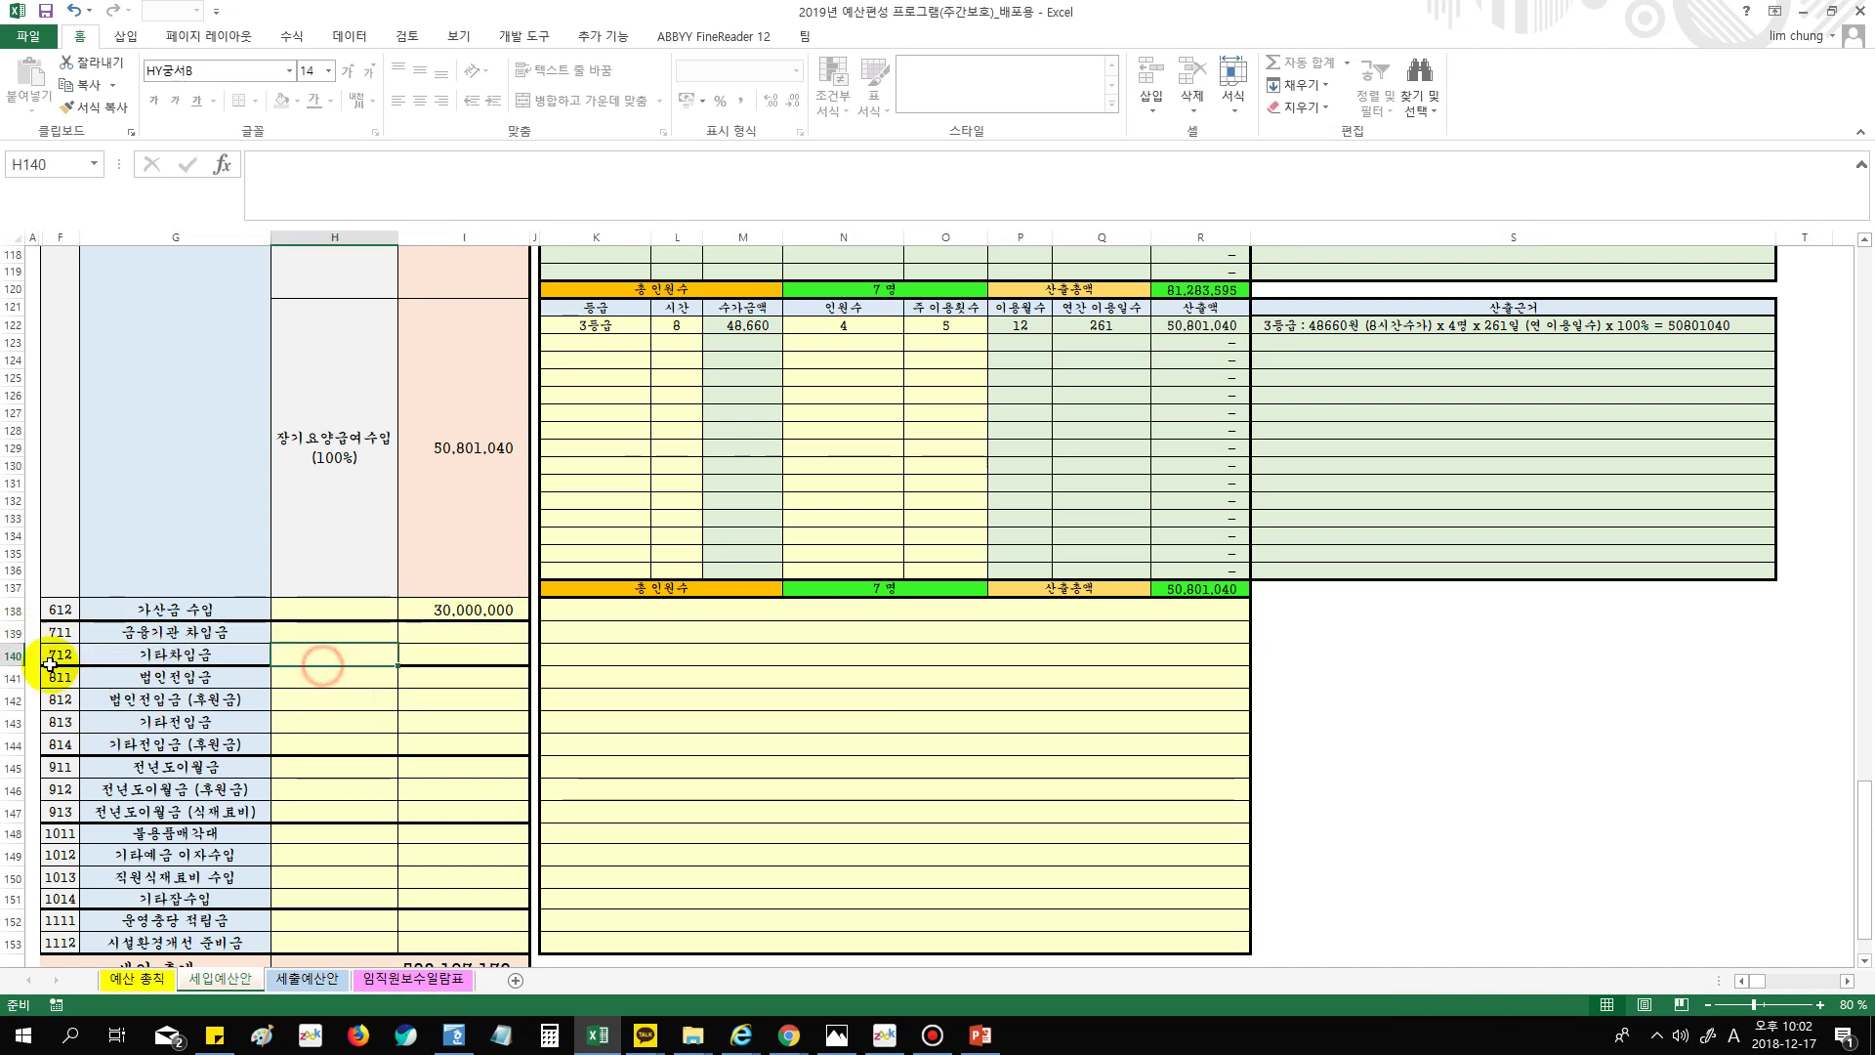
left_click(12, 654)
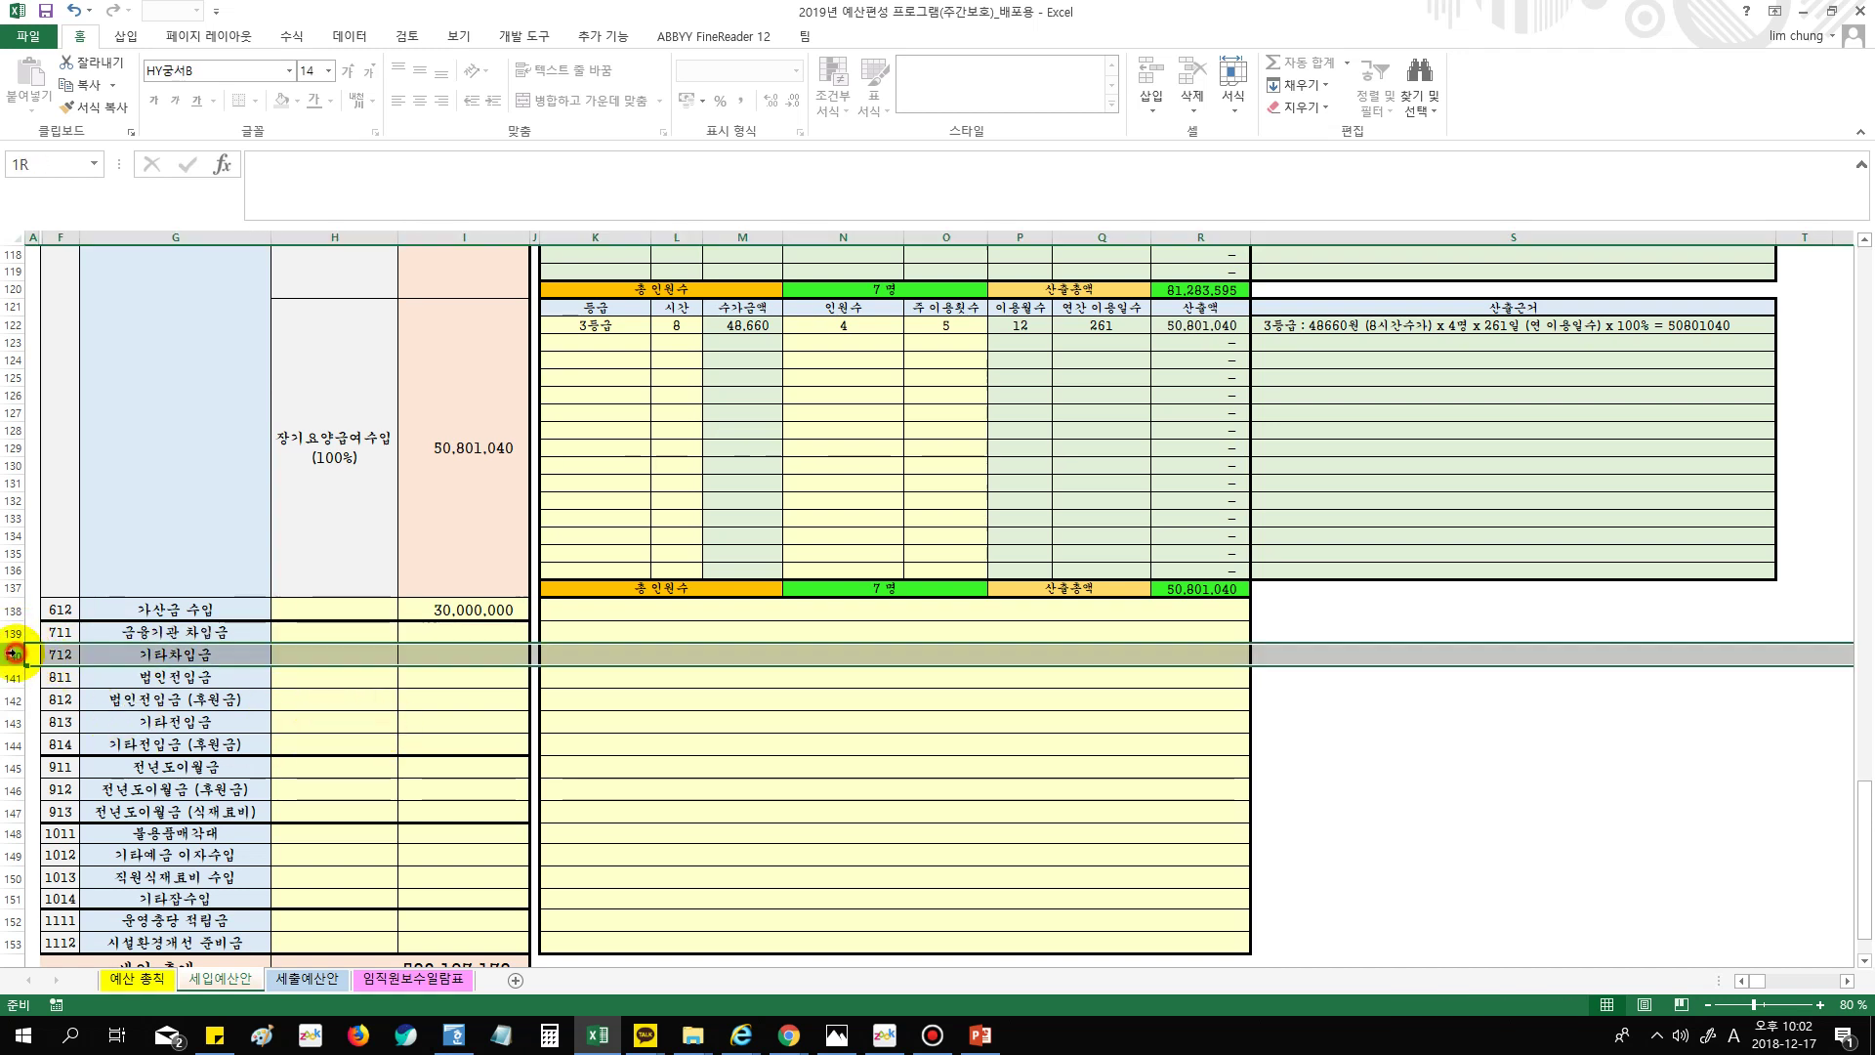
left_click(210, 637)
left_click(180, 655)
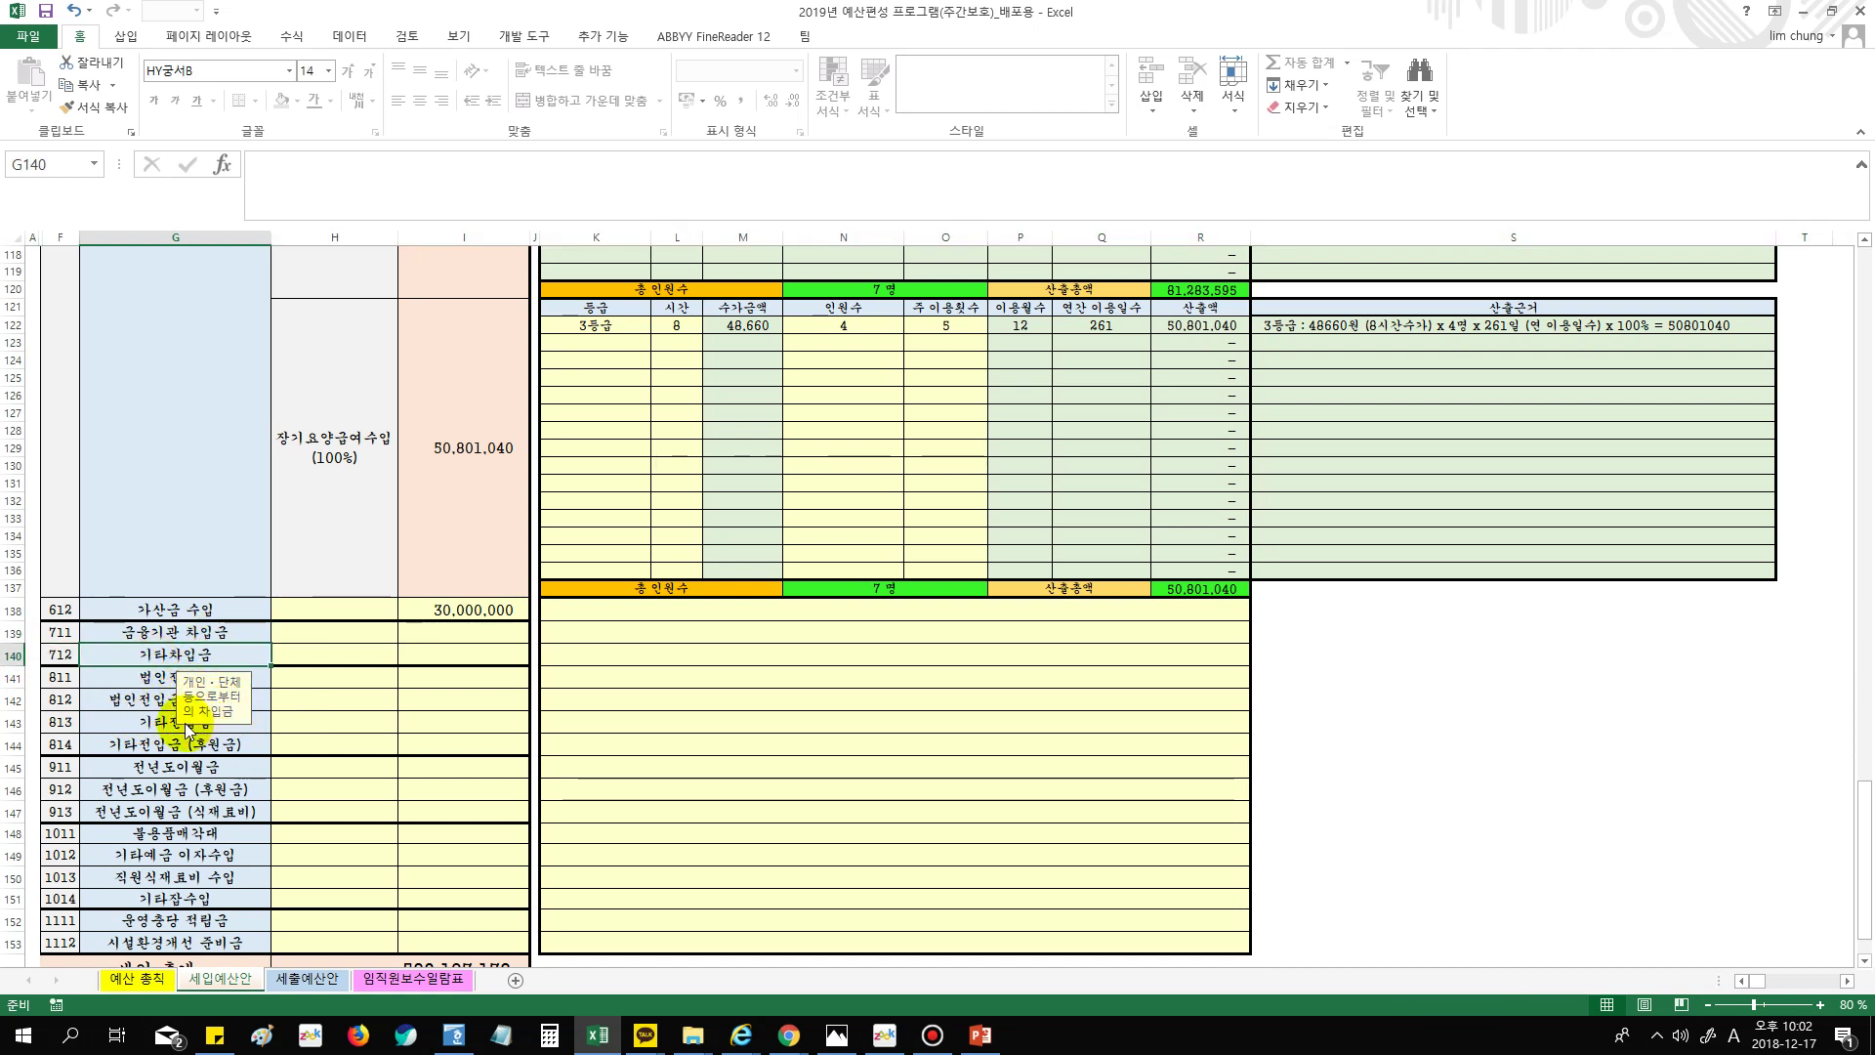
left_click(357, 703)
left_click(12, 654)
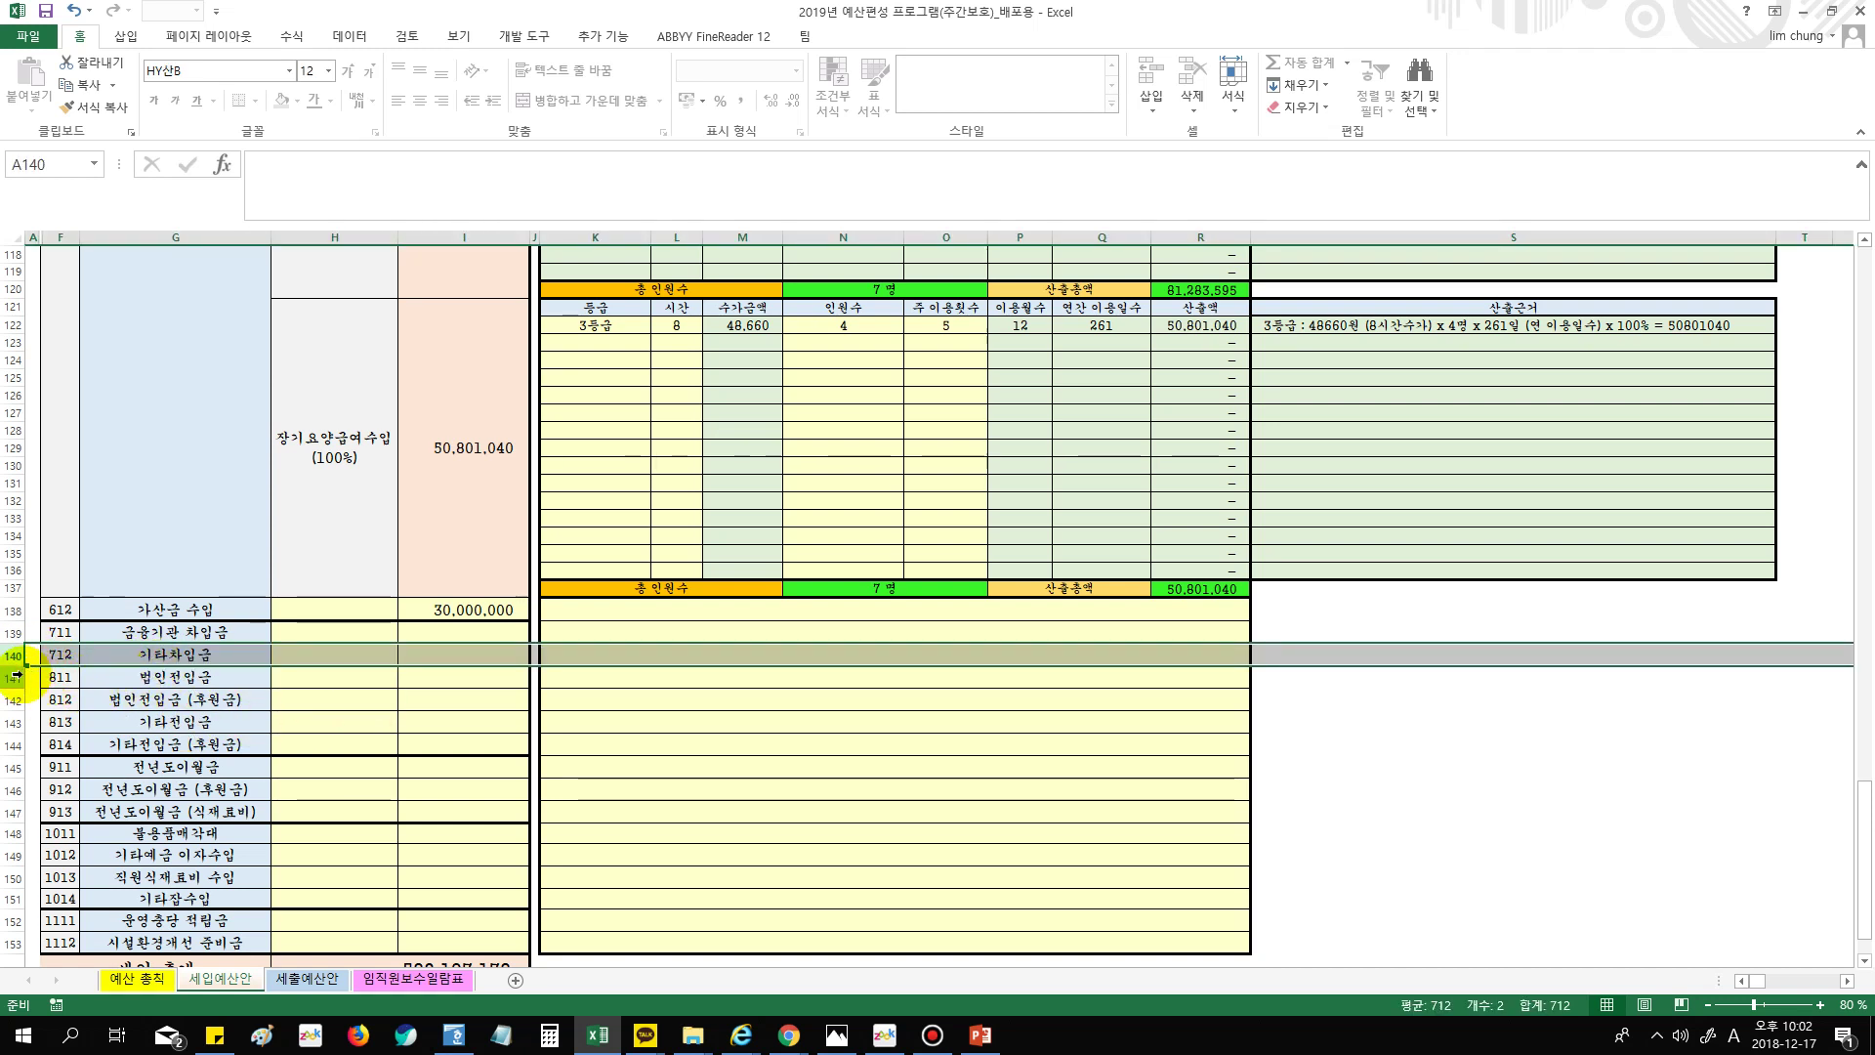
Point out the 법인전입금 (811) and 법인전입금 (후원금) (812) rows by selecting them together and individually
left_click(12, 677)
left_click_drag(12, 676, 14, 698)
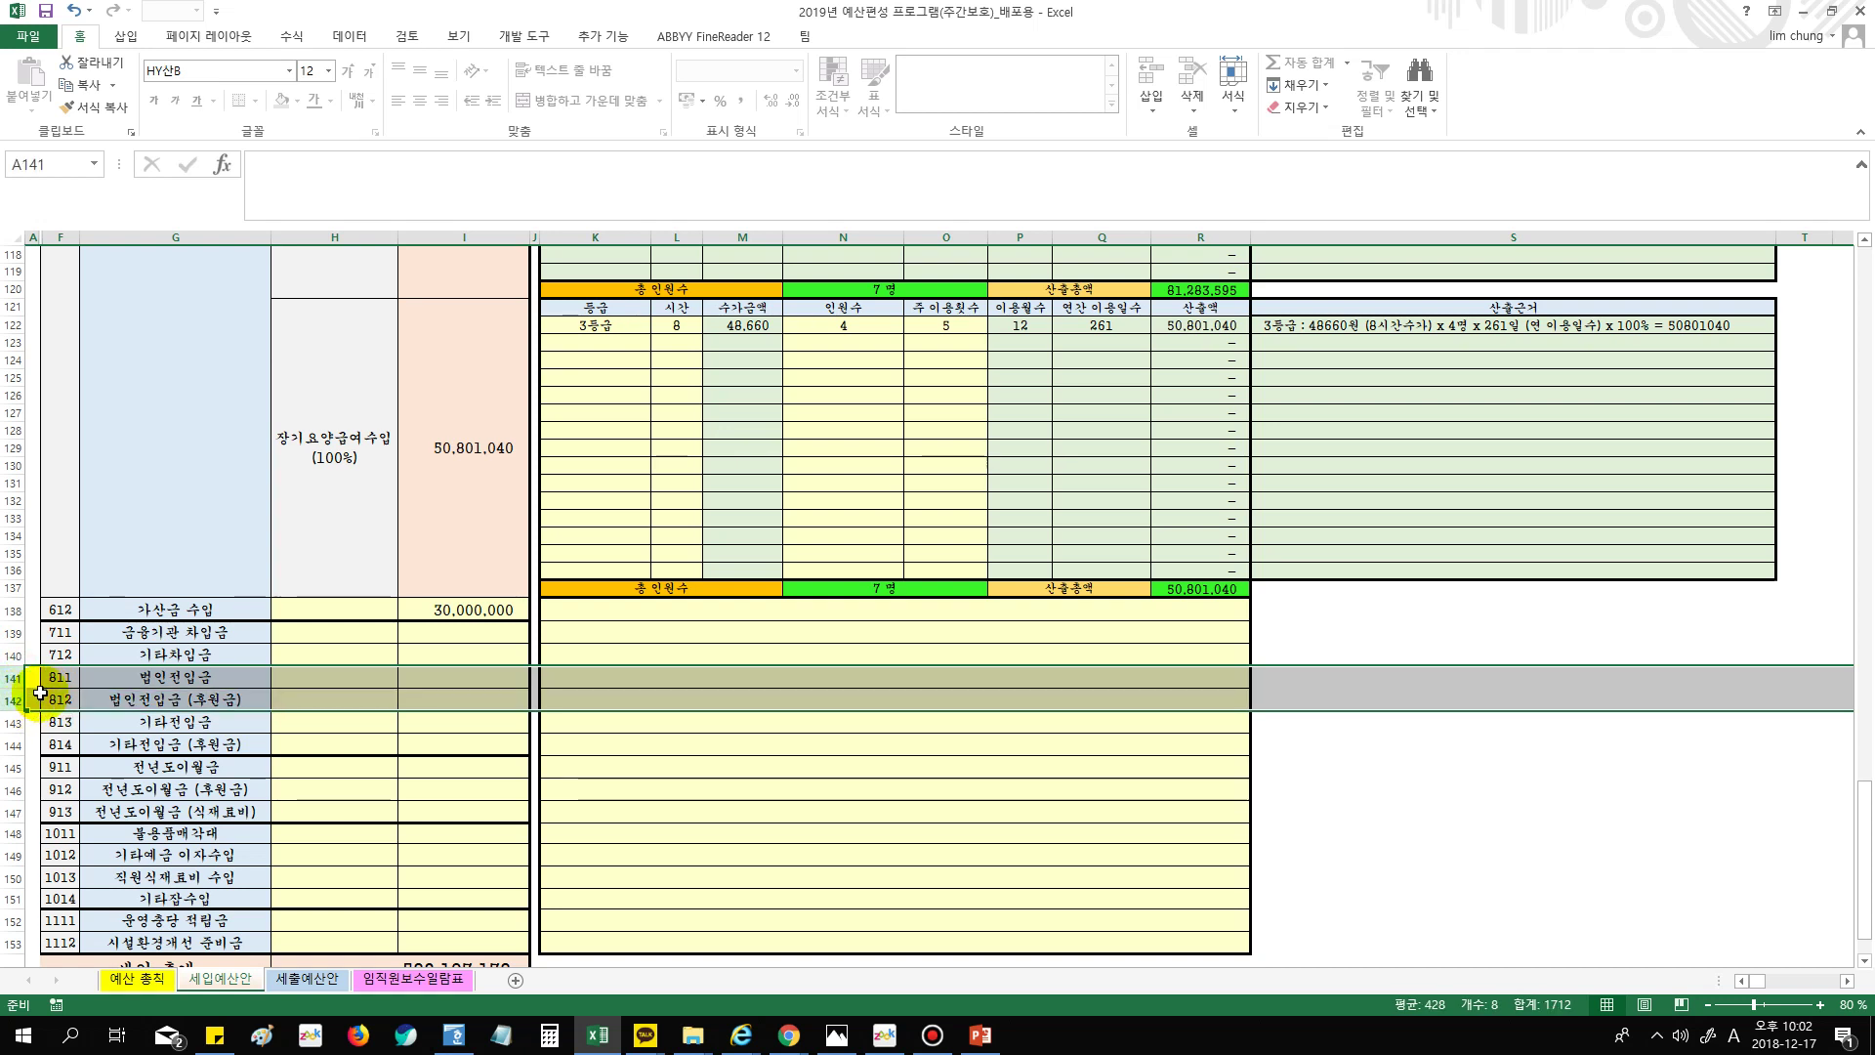
left_click(12, 673)
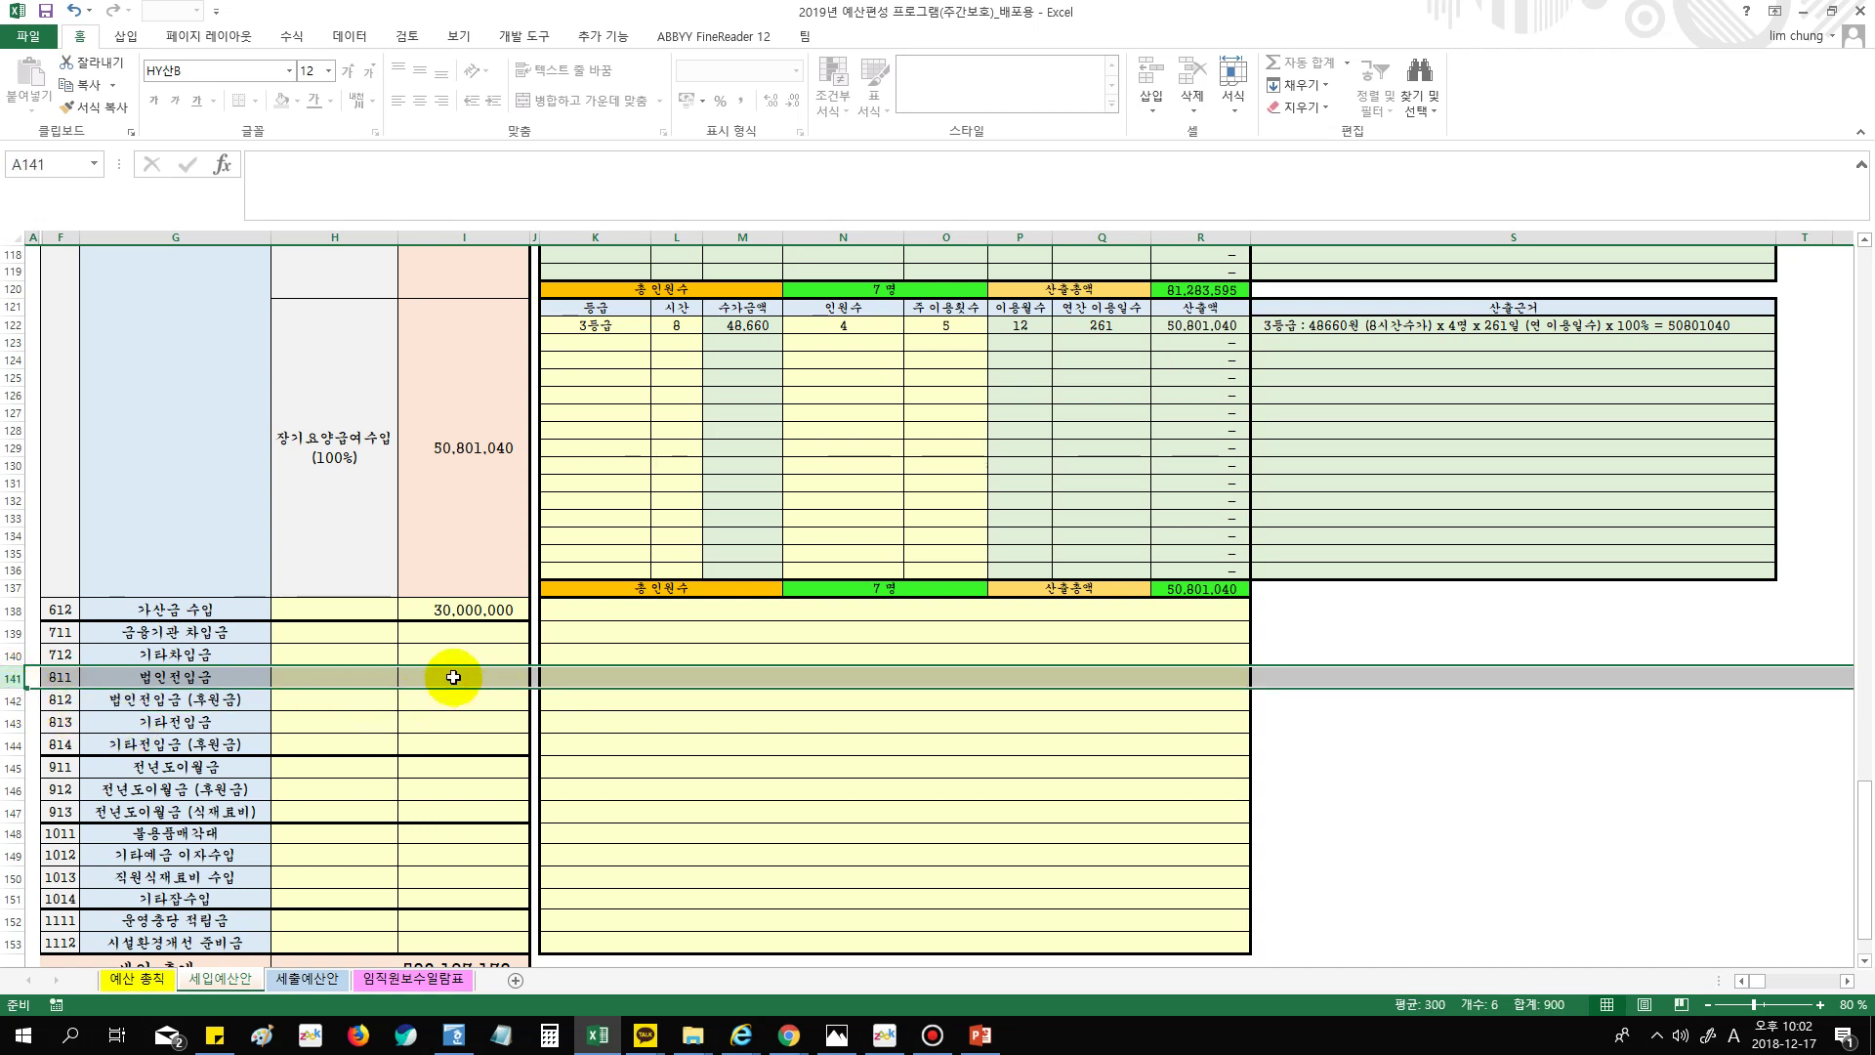
left_click(12, 700)
Examine the 기타전입금 (813) and 기타전입금 (후원금) (814) rows, including their notes and the 813 amount cell
left_click(13, 722)
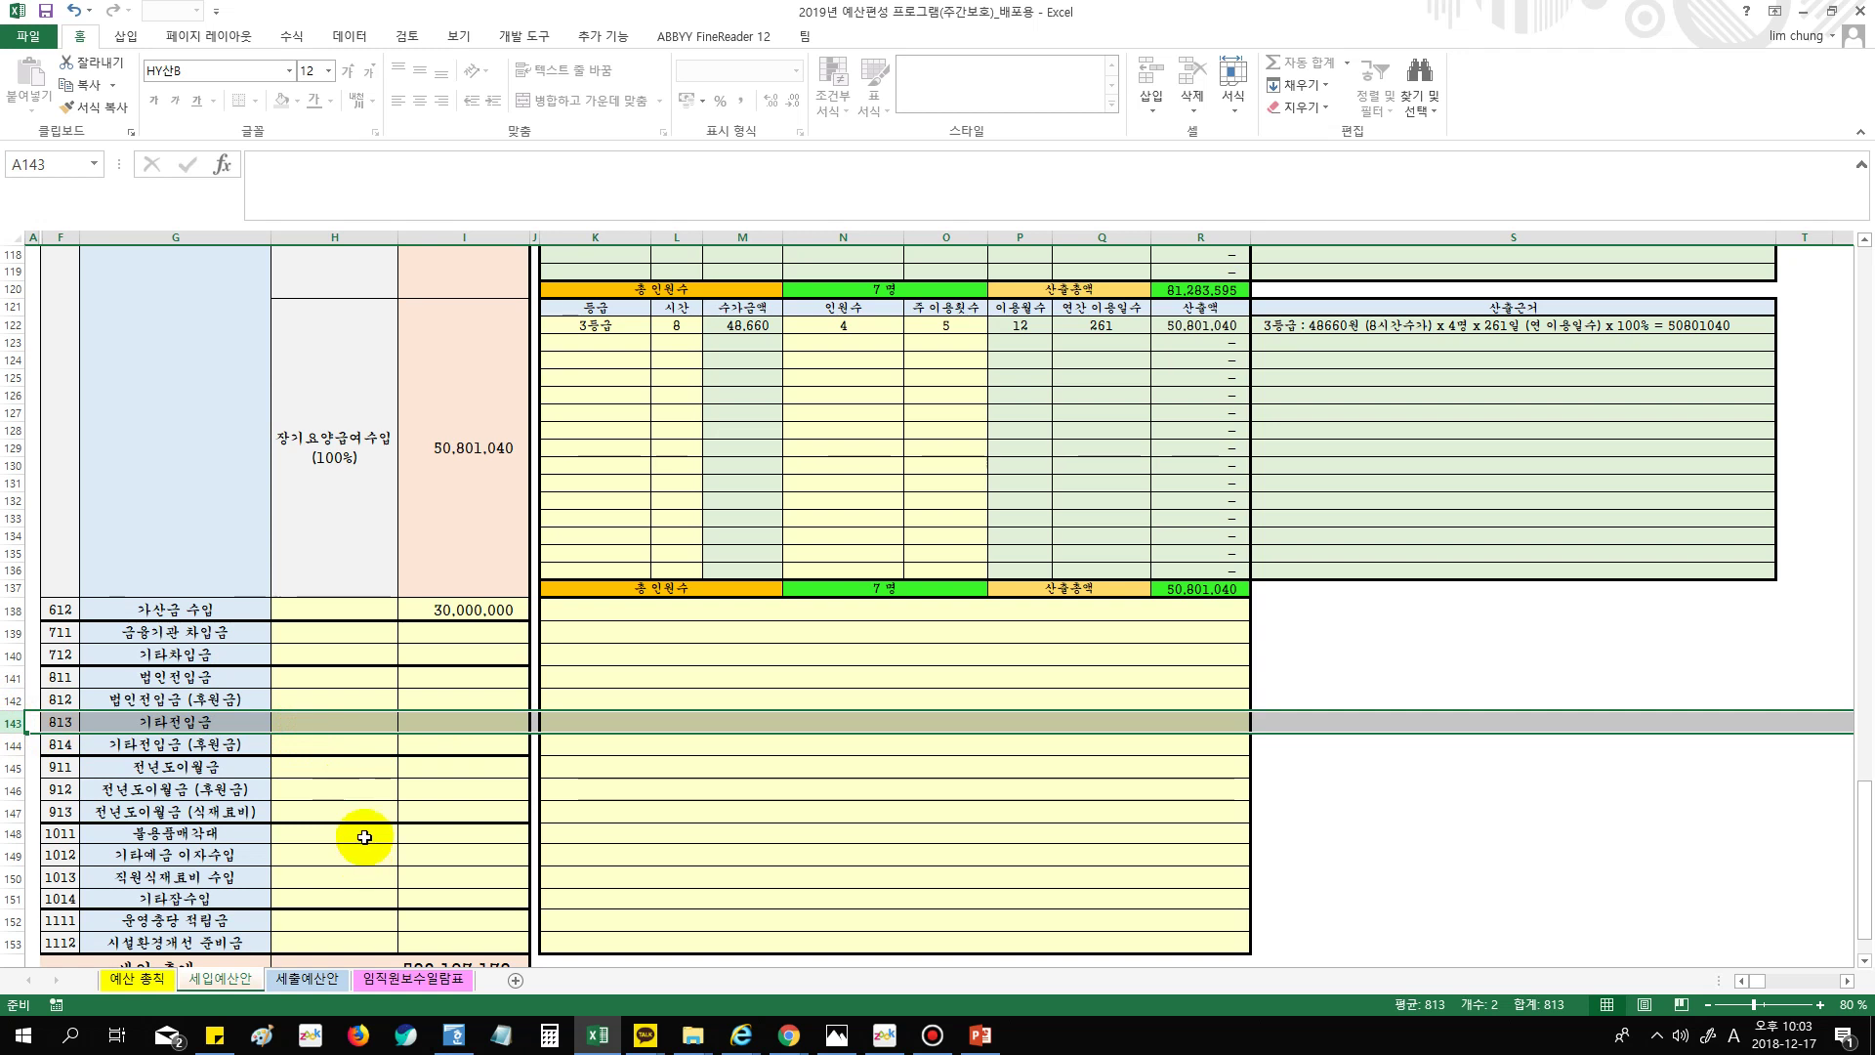
left_click(189, 722)
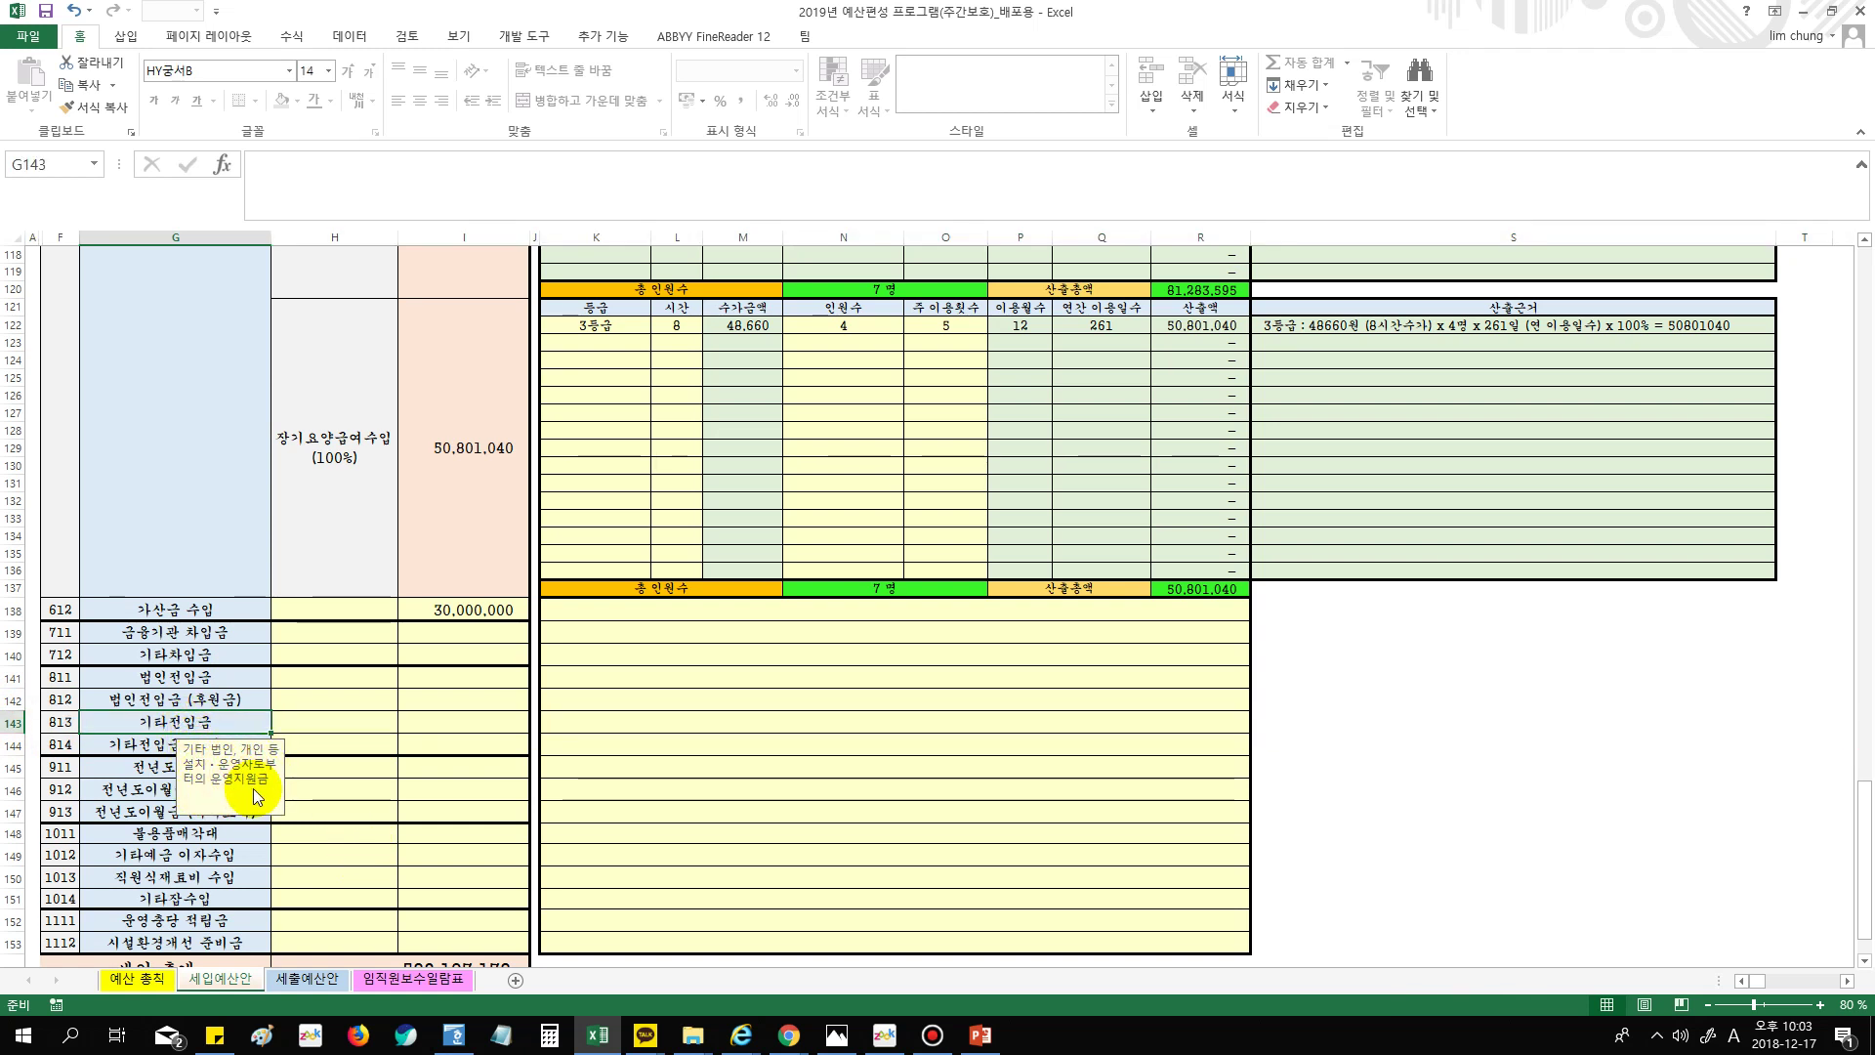
left_click(313, 782)
left_click(177, 747)
left_click(182, 724)
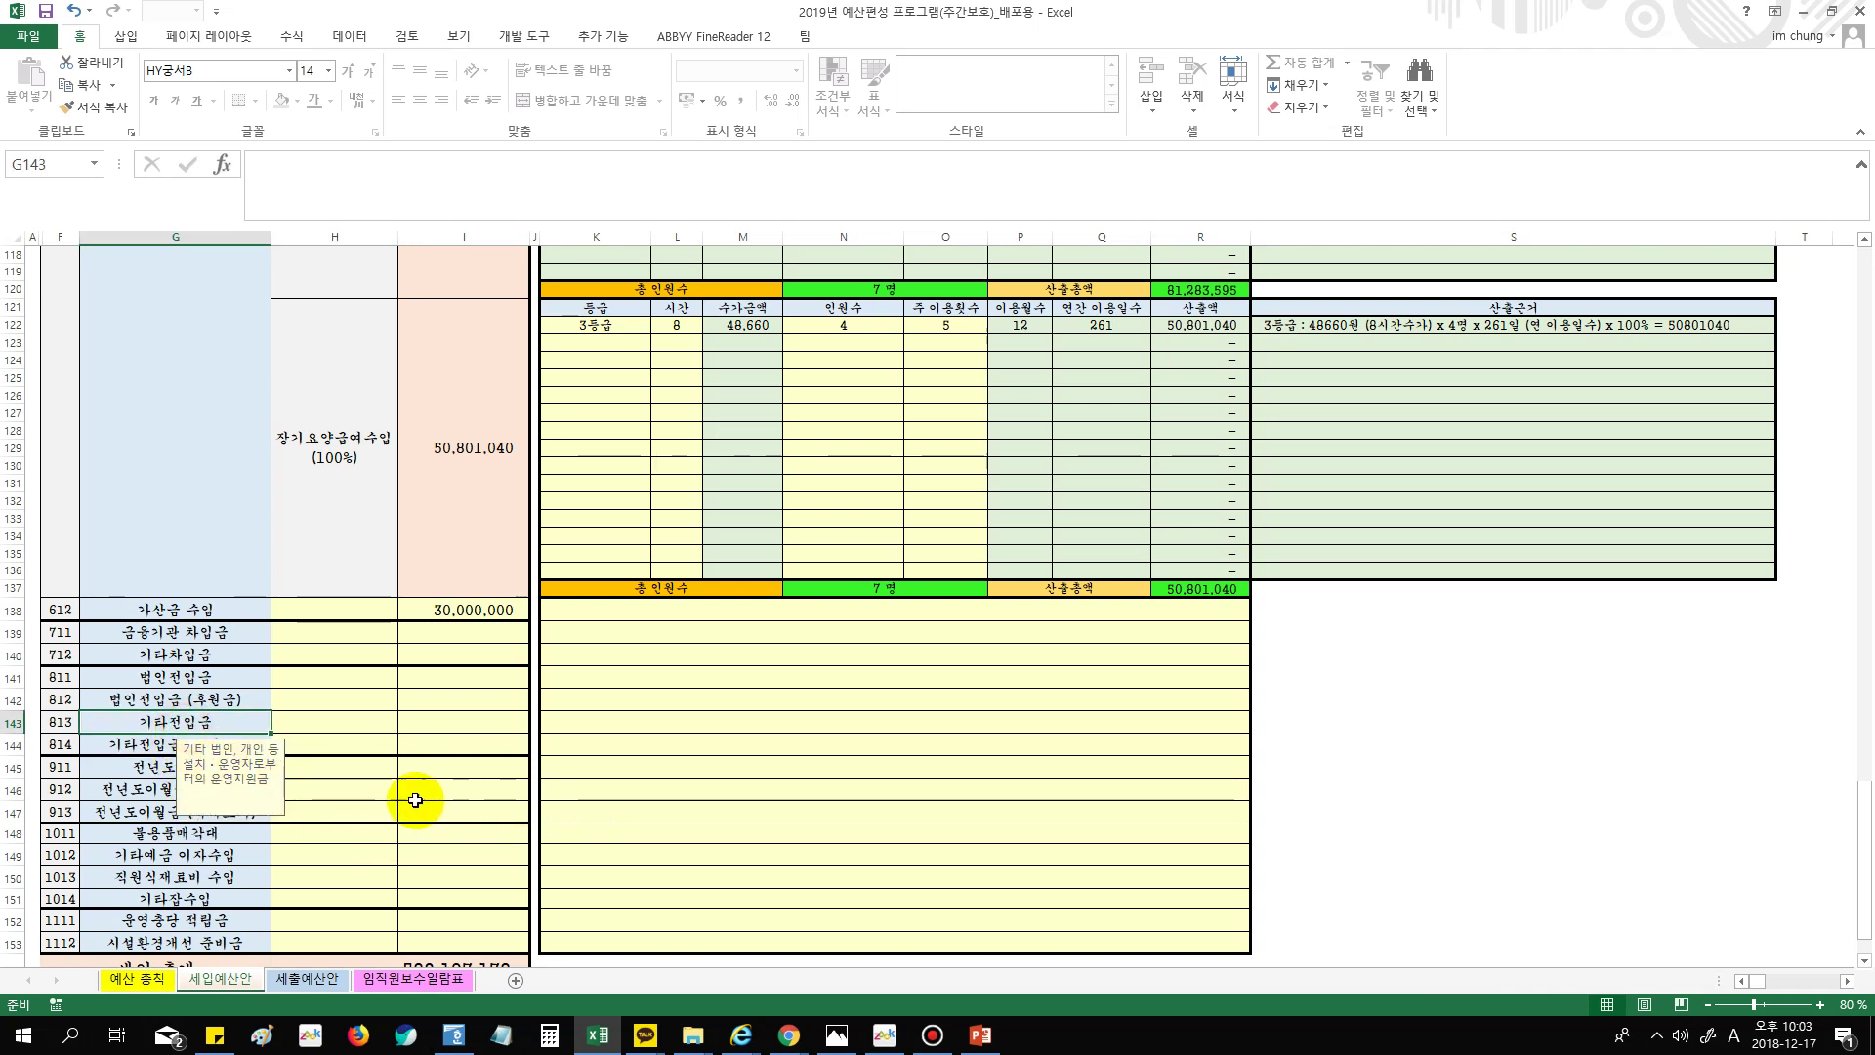
left_click(420, 723)
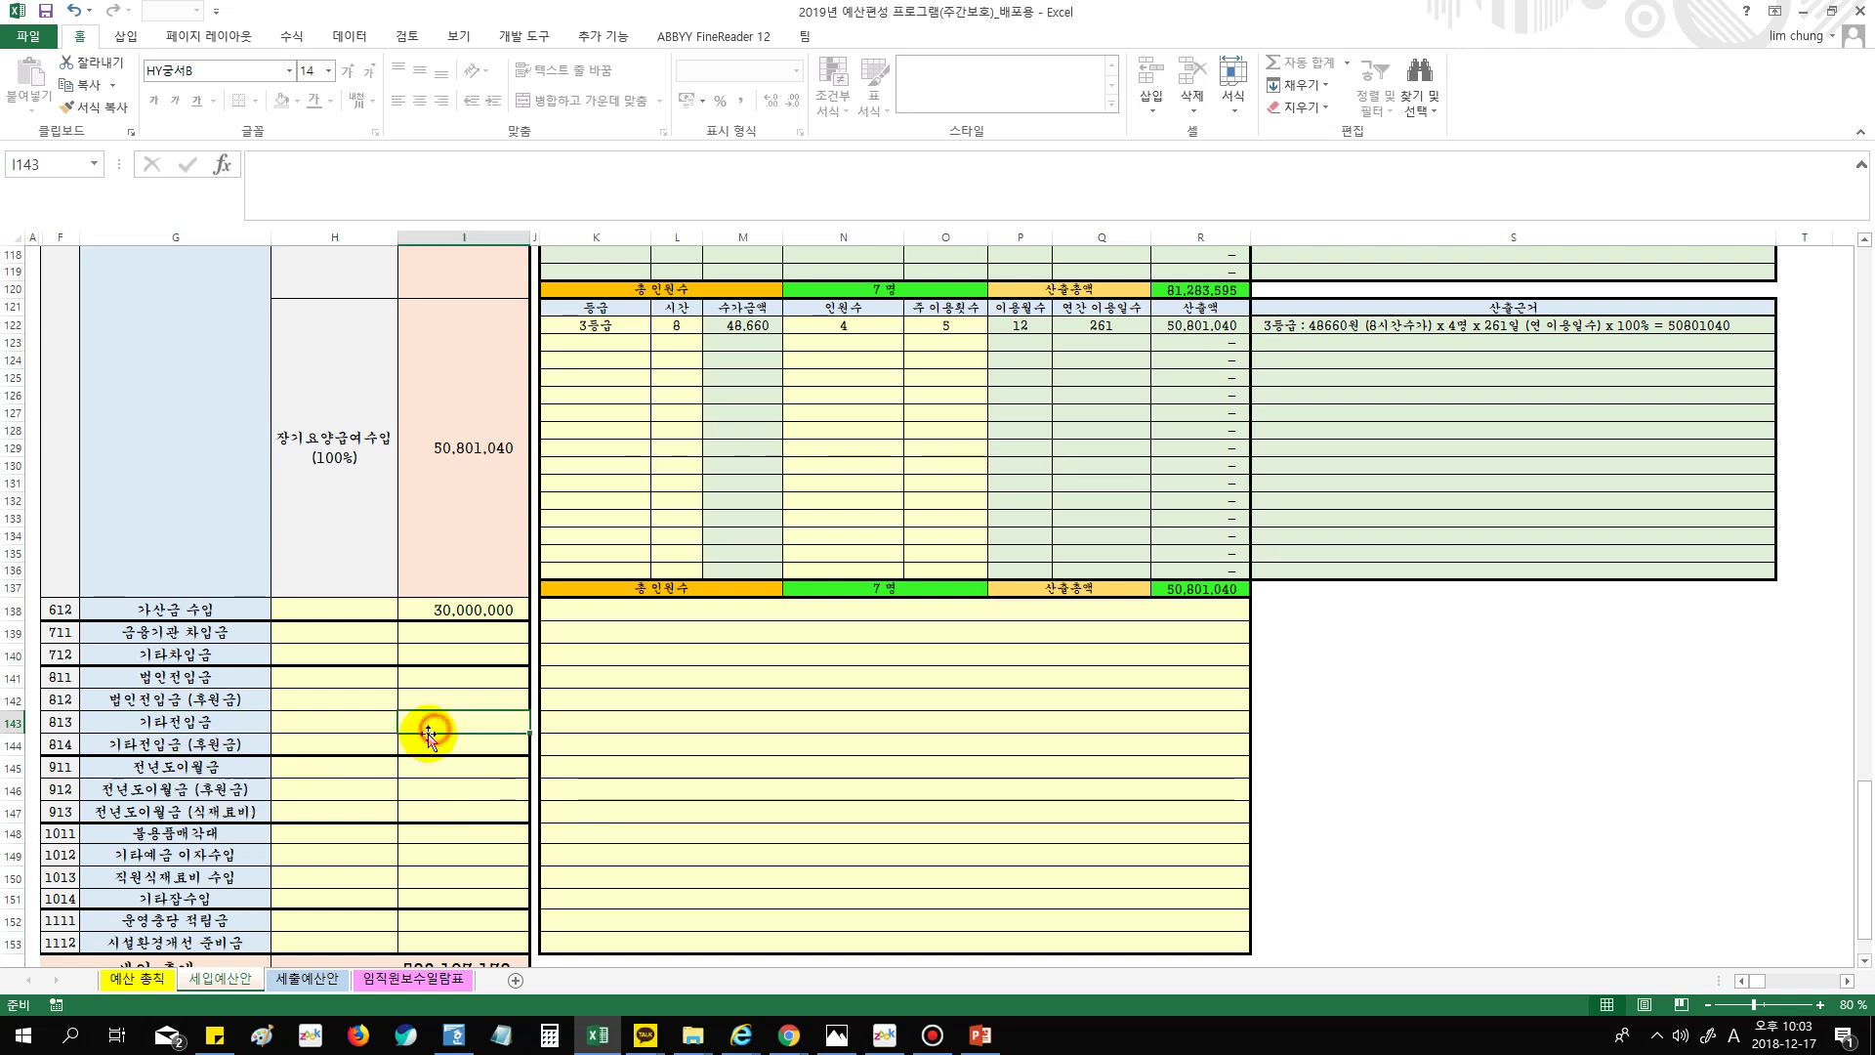
left_click(24, 744)
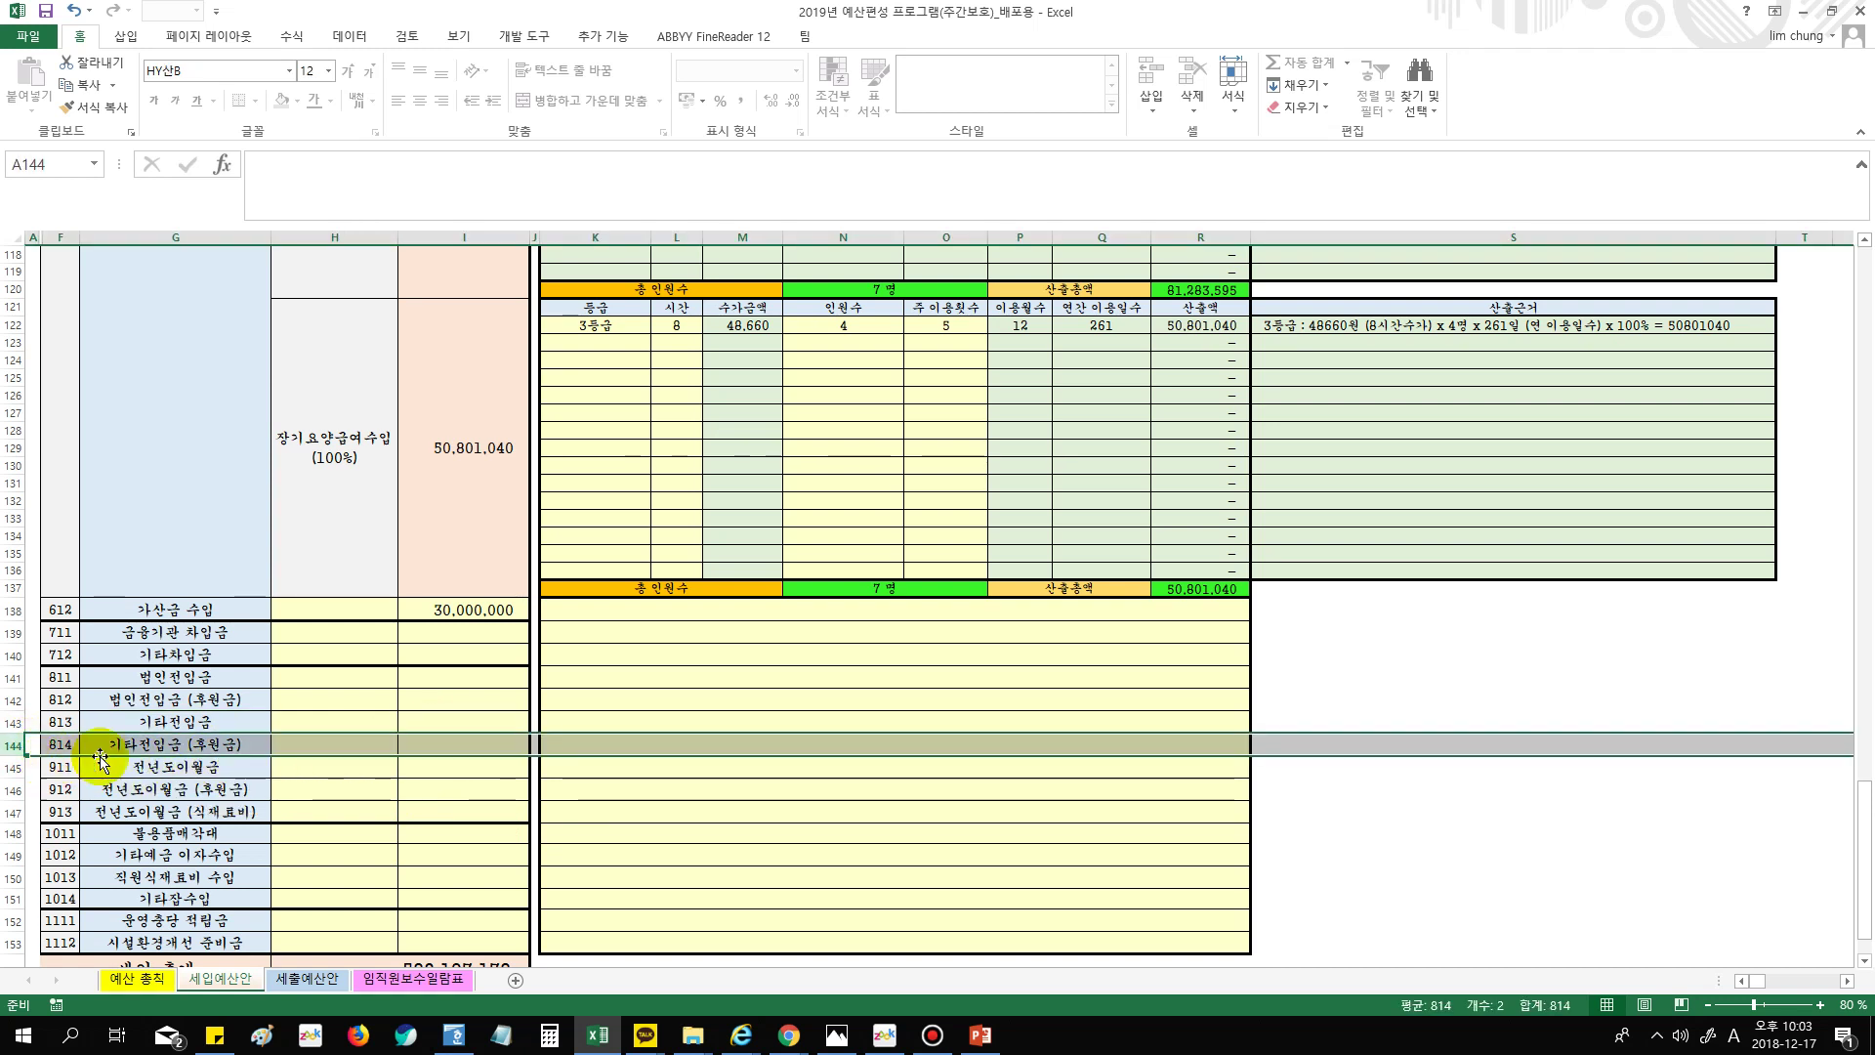
left_click(210, 744)
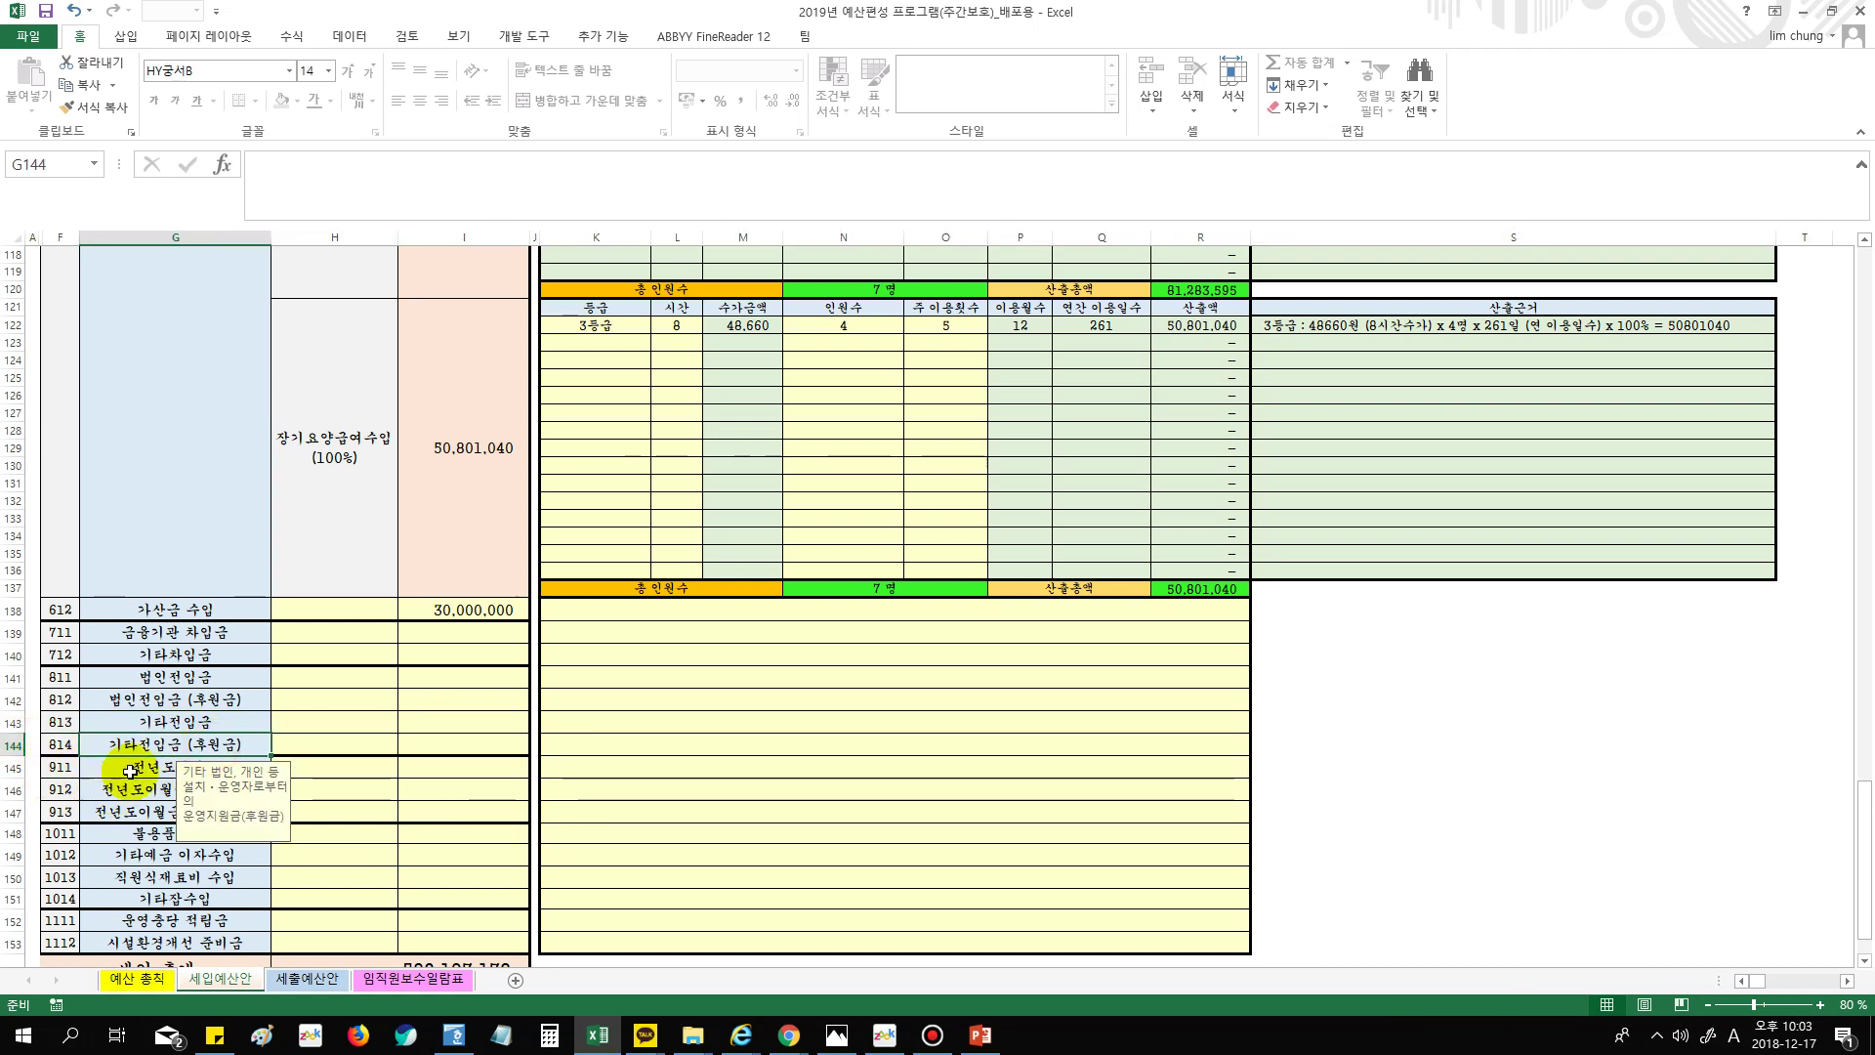
left_click(319, 742)
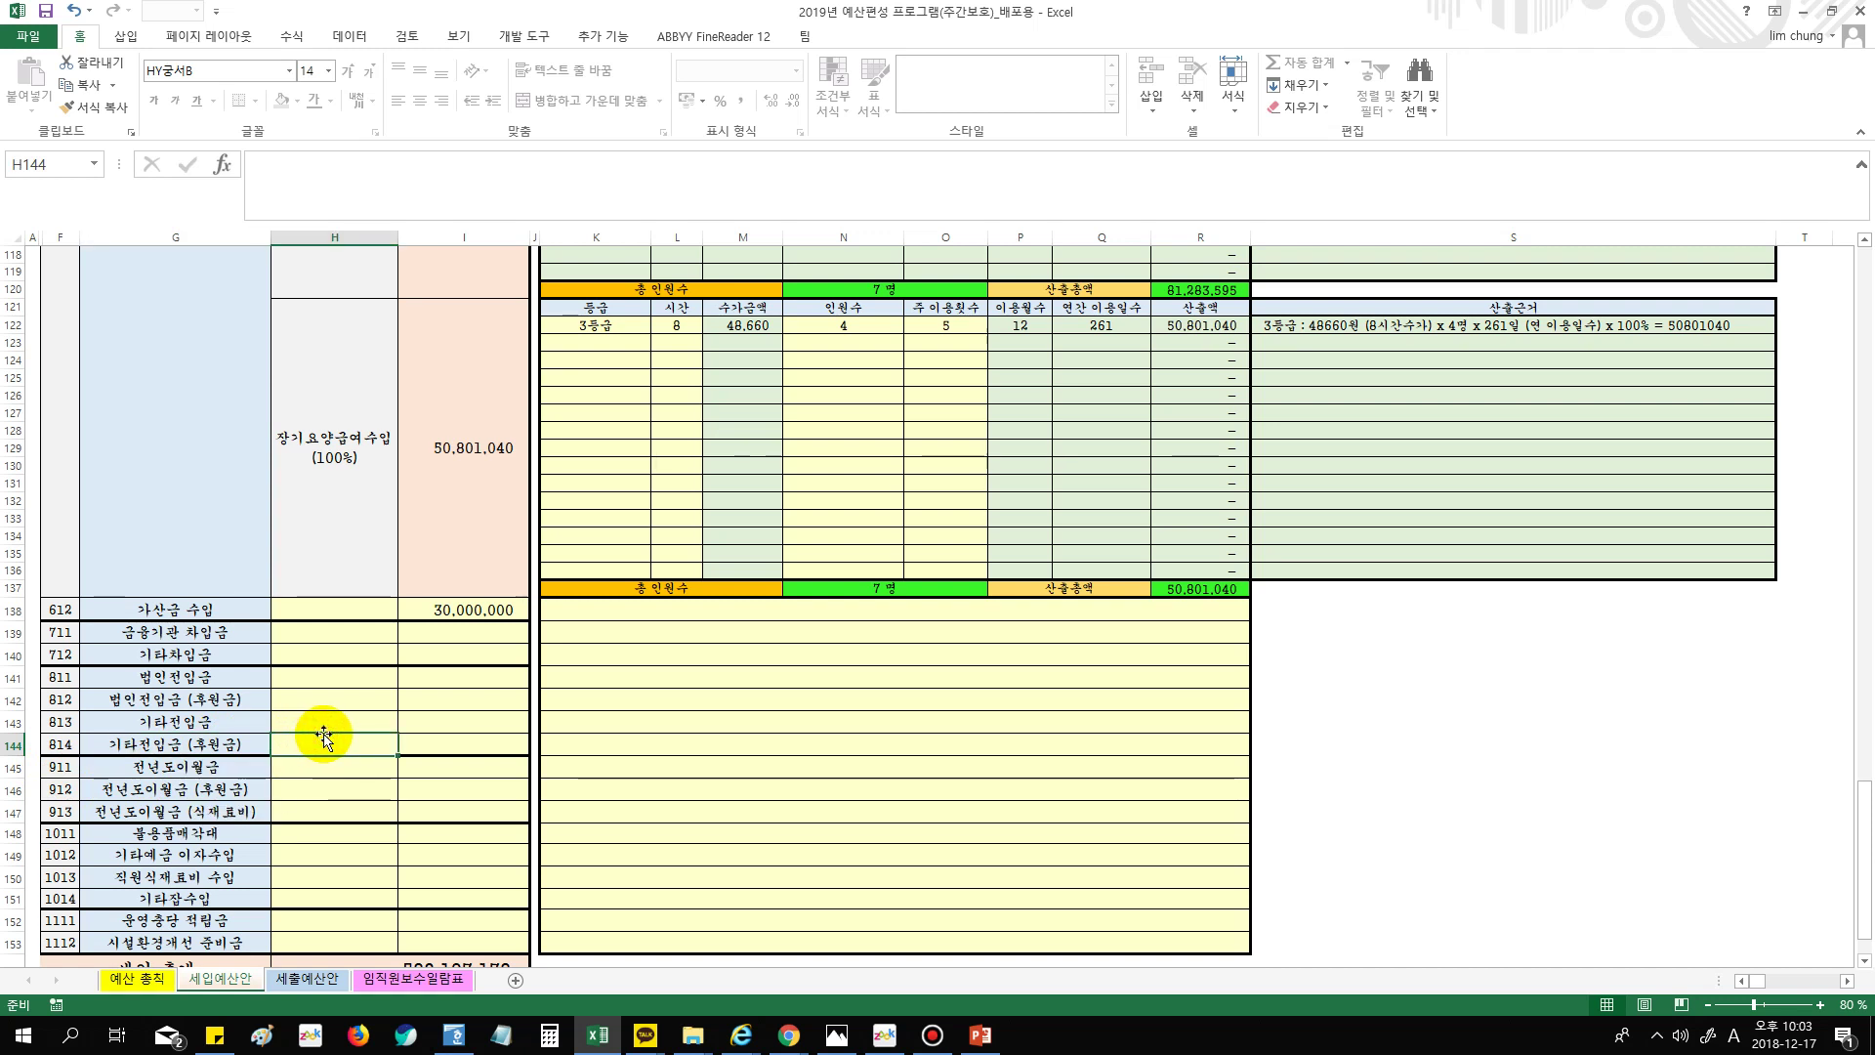
Examine the 전년도이월금 rows (911 to 913), including their amount cells and the note on the 식재료비 carryover
left_click(14, 767)
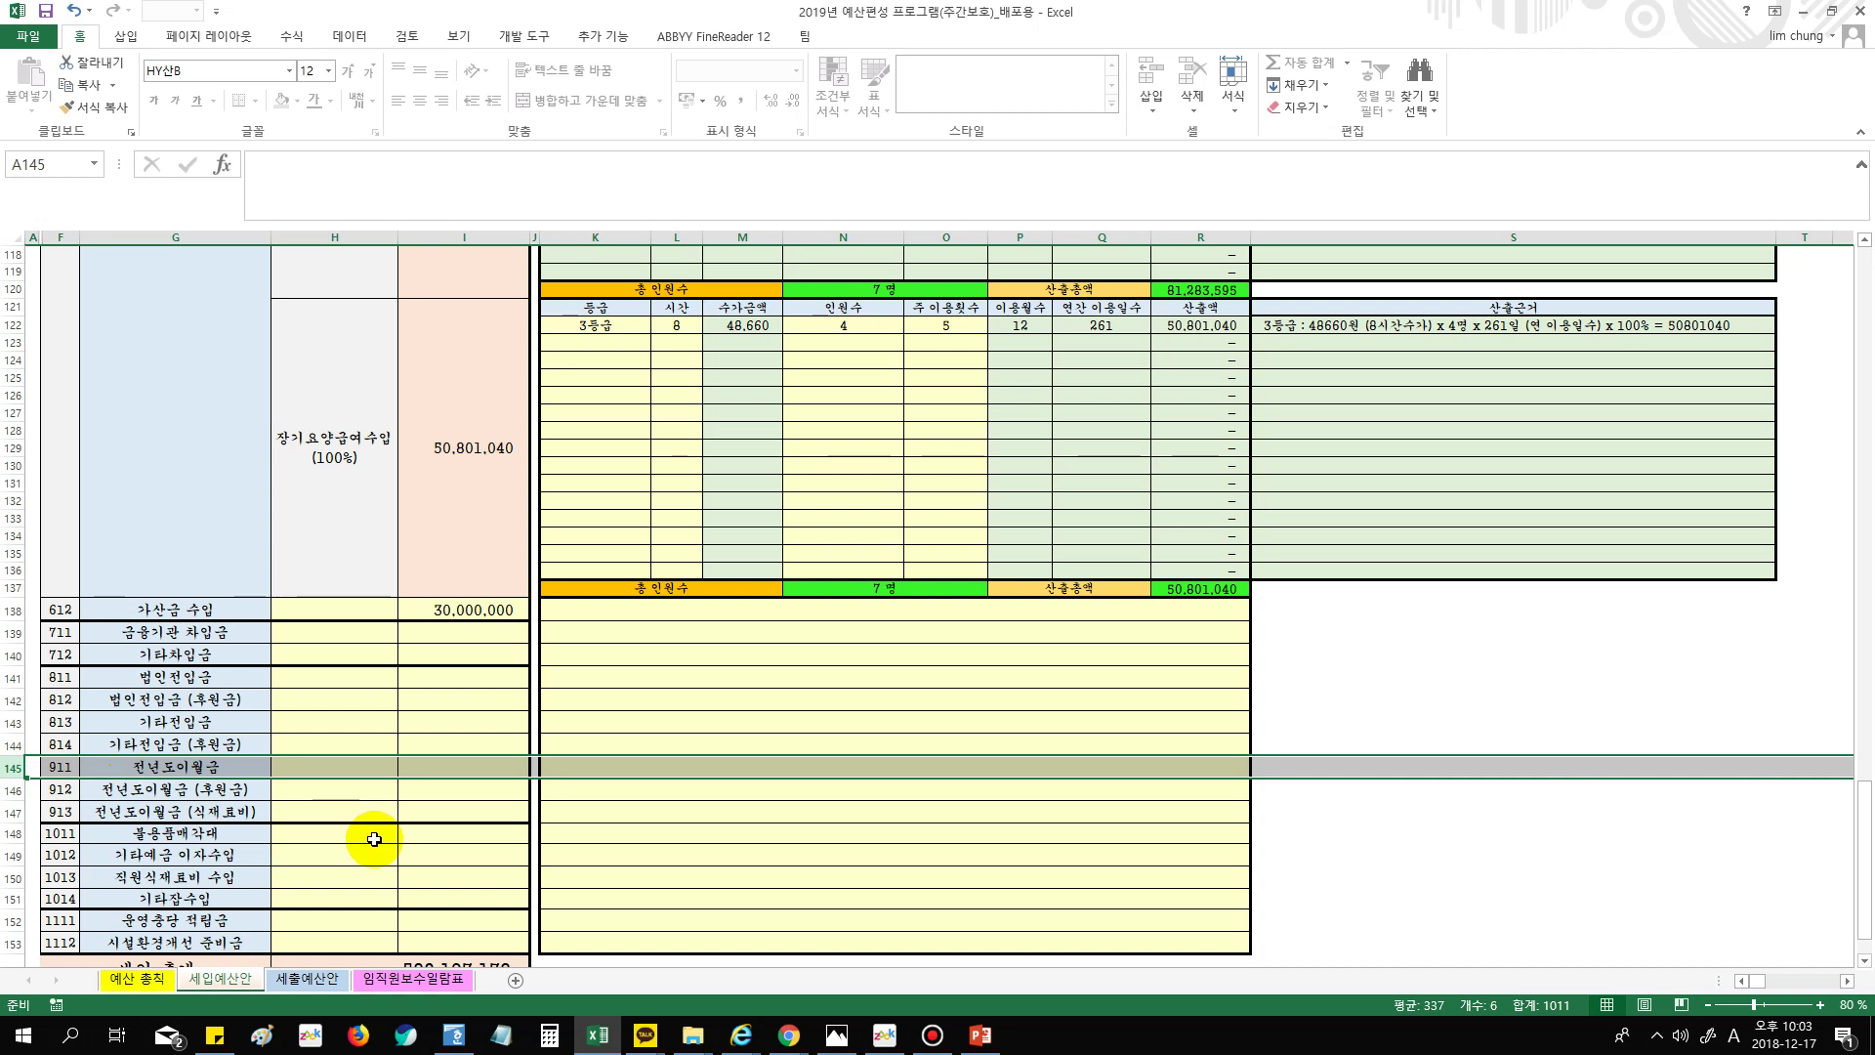
left_click(473, 765)
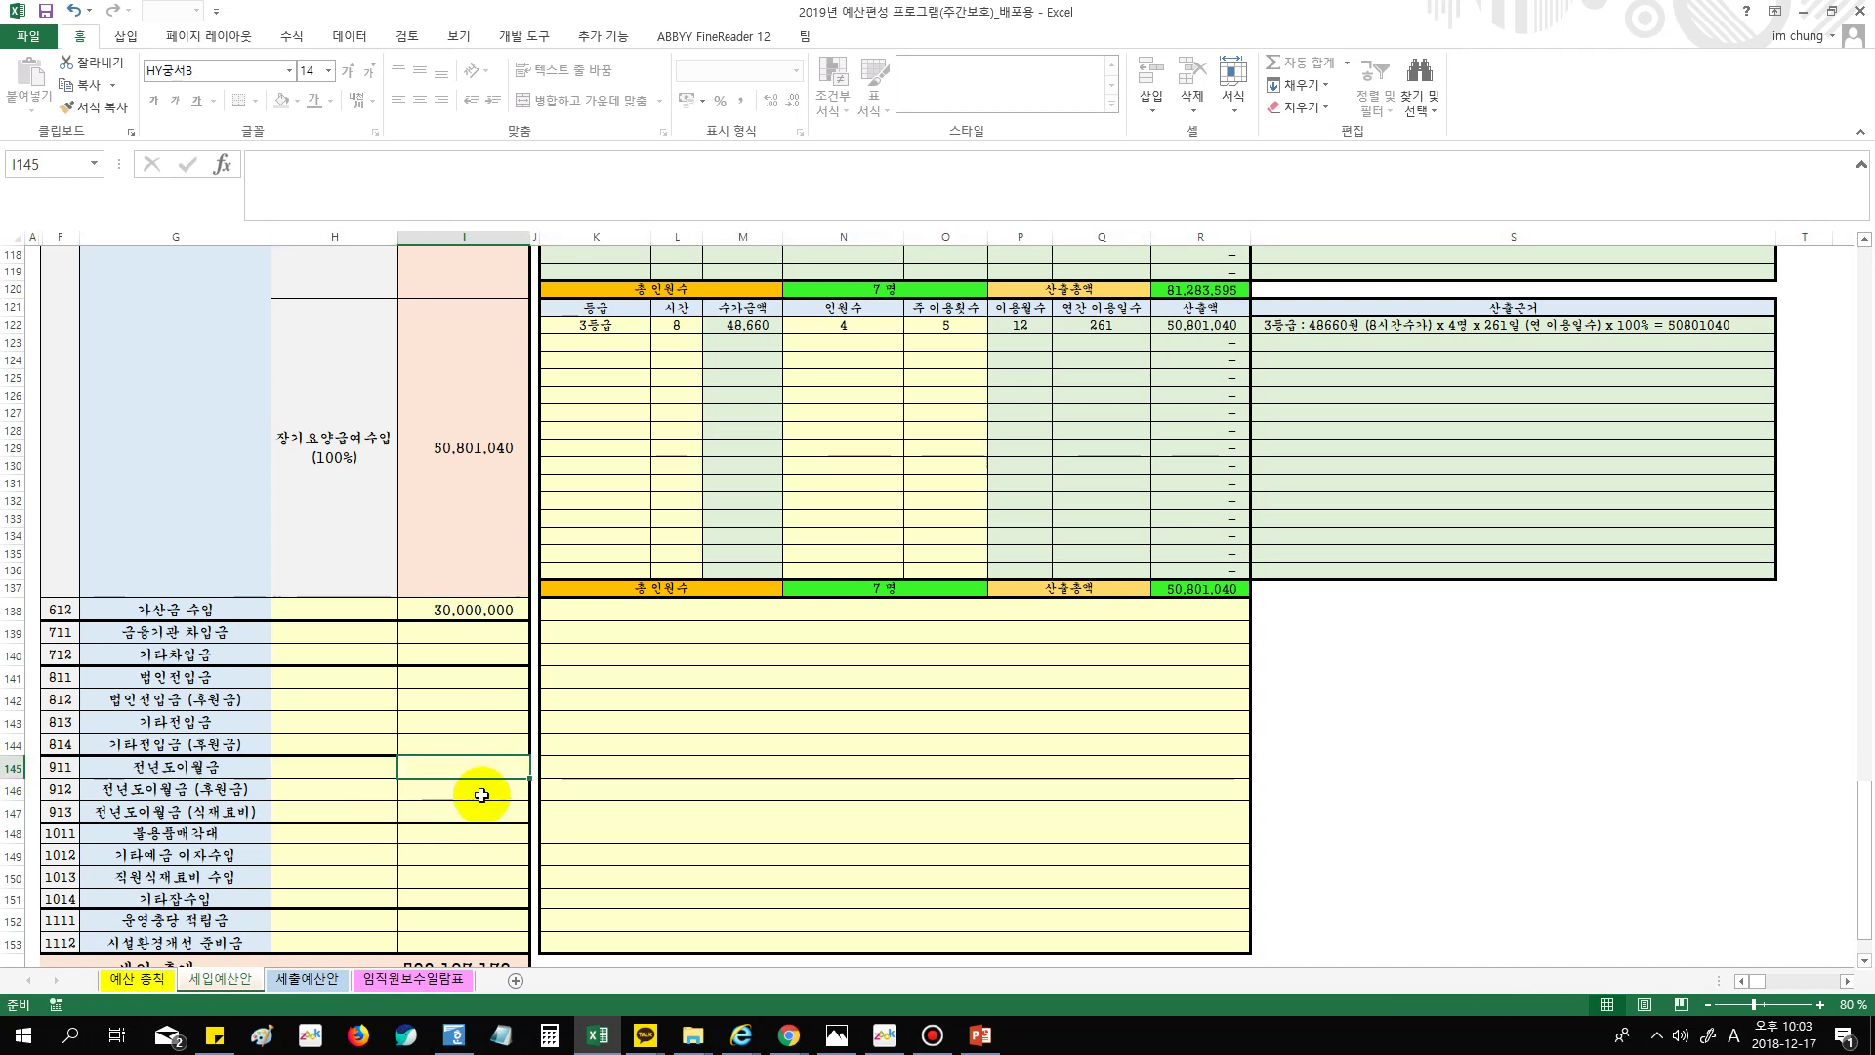
left_click(482, 803)
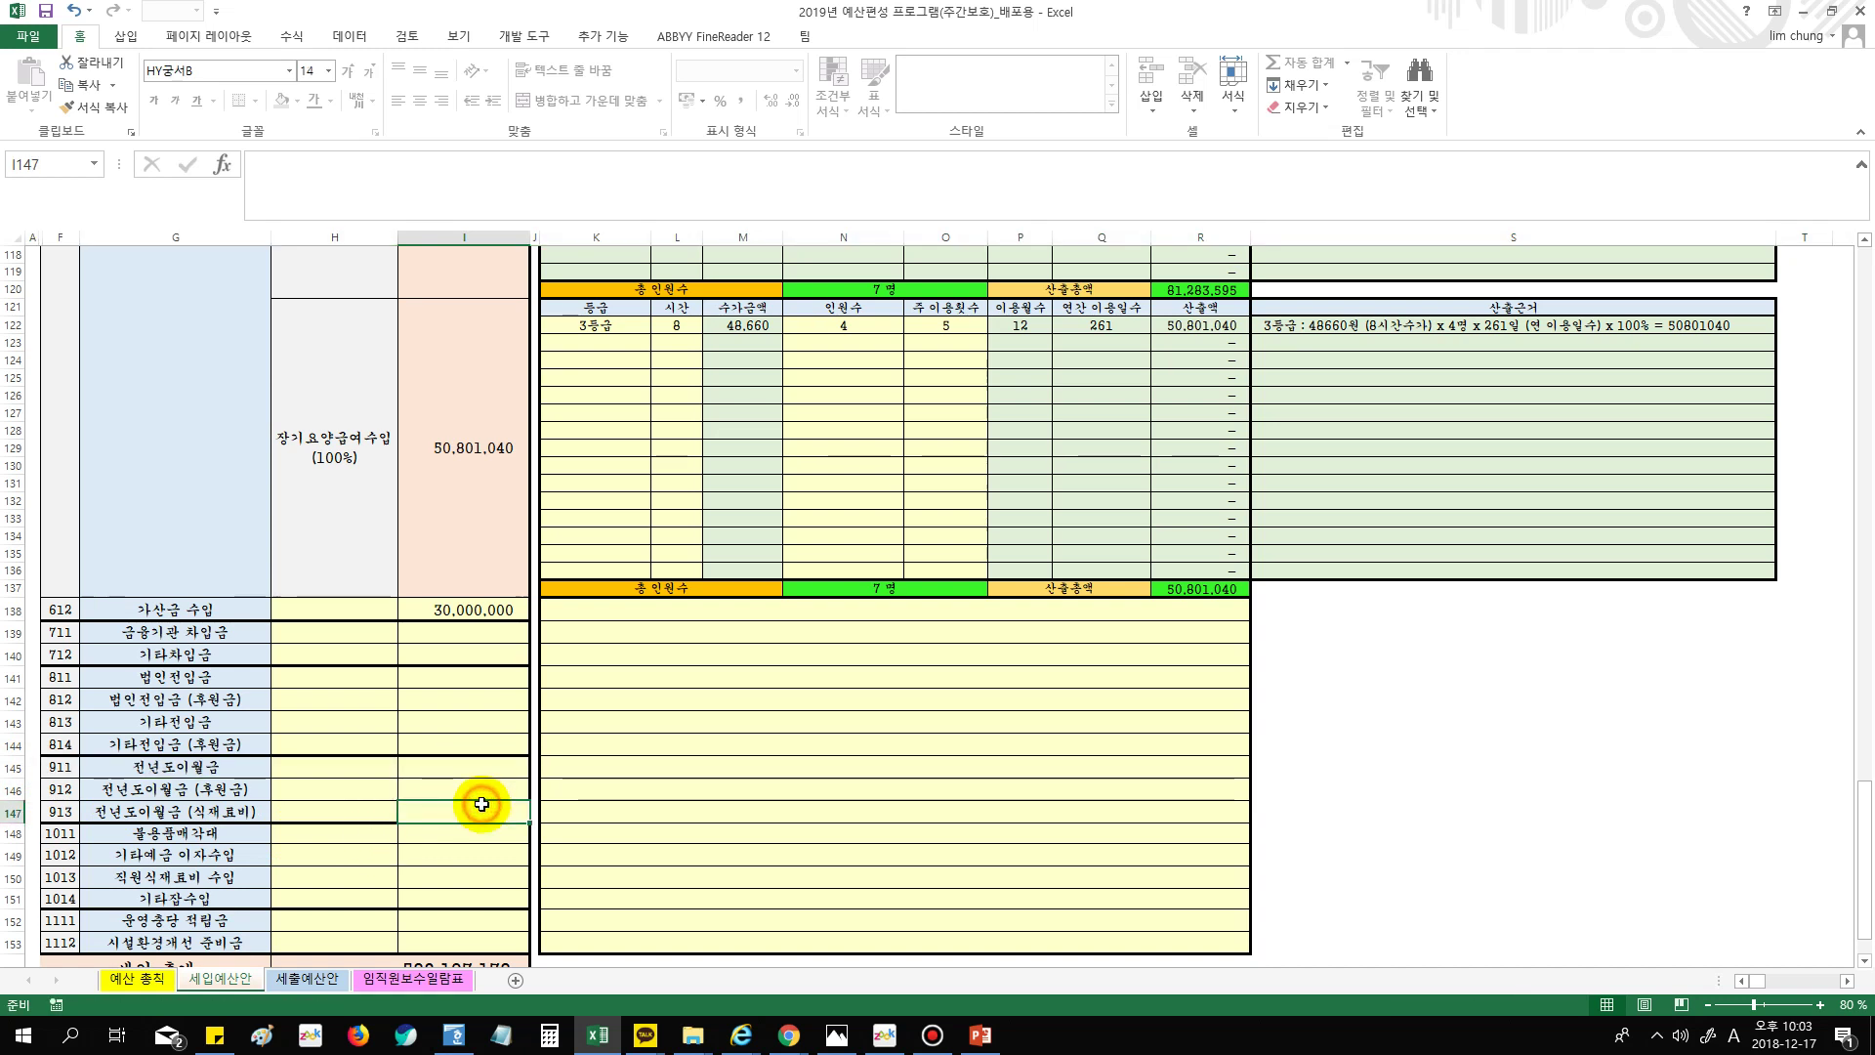
left_click(14, 768)
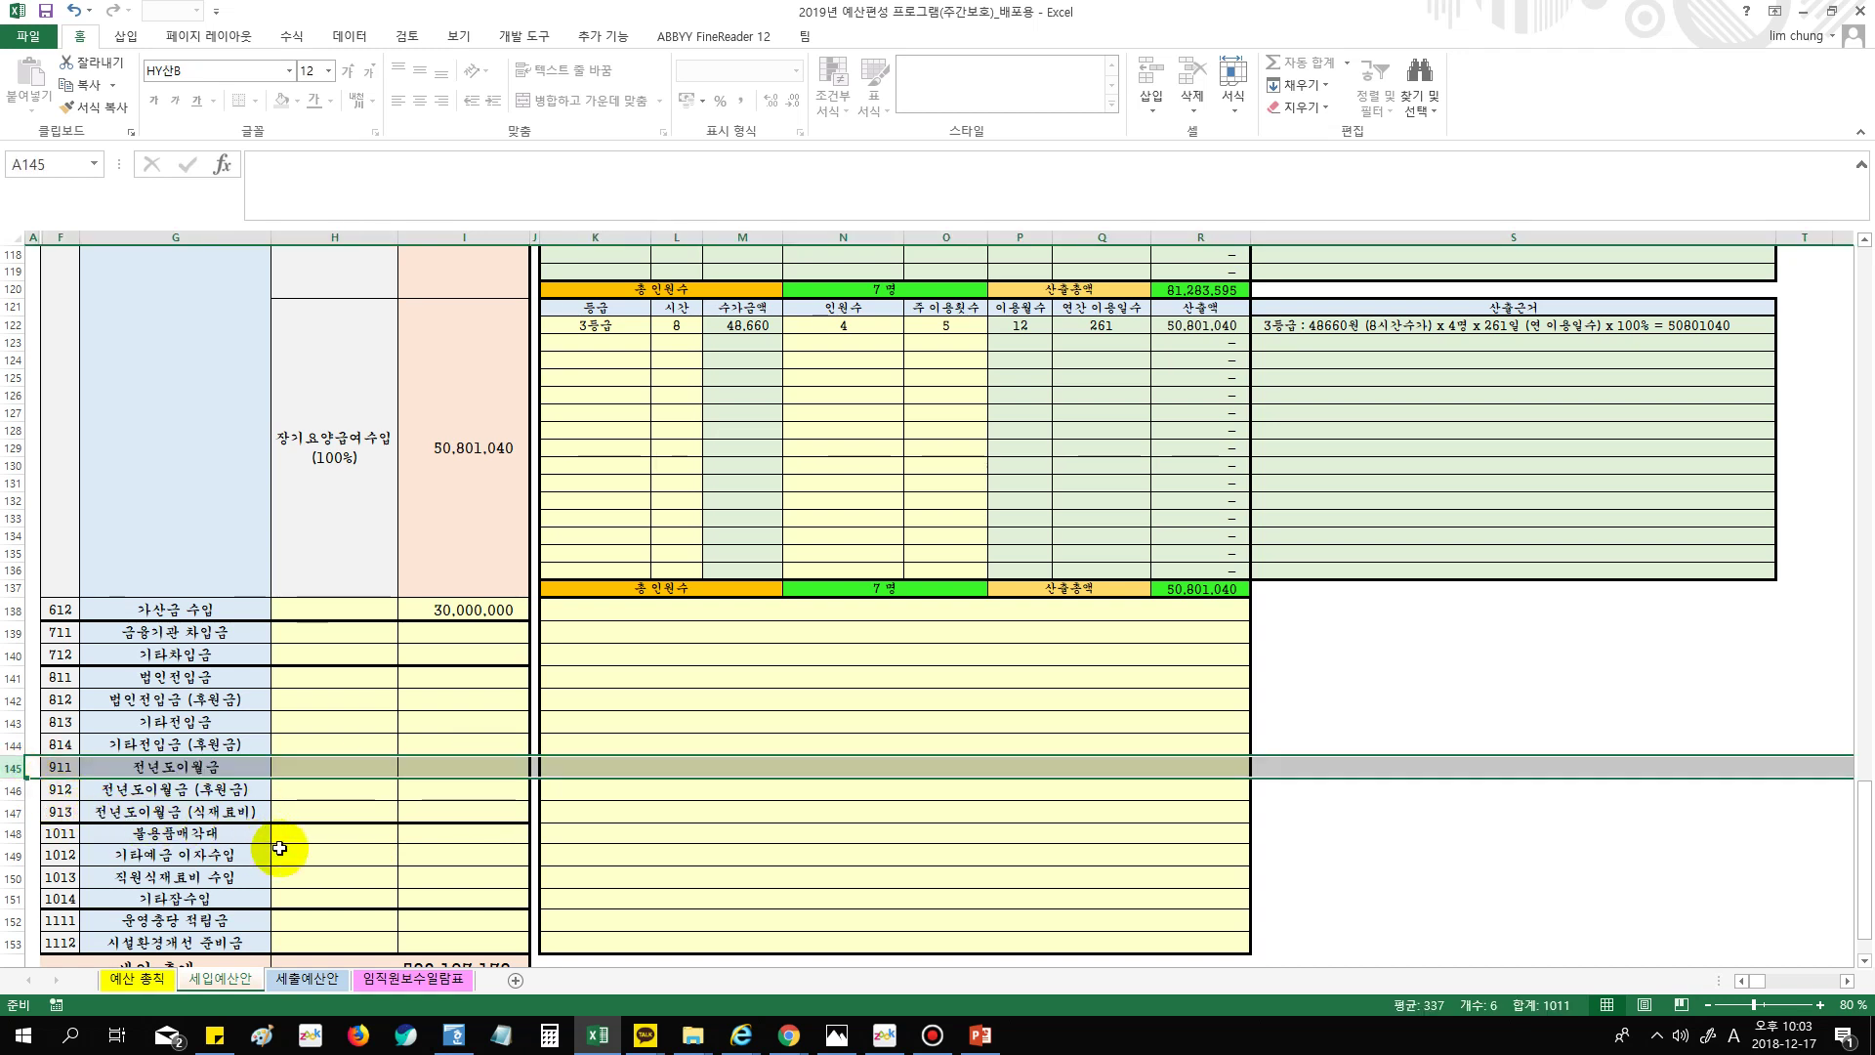
left_click(457, 765)
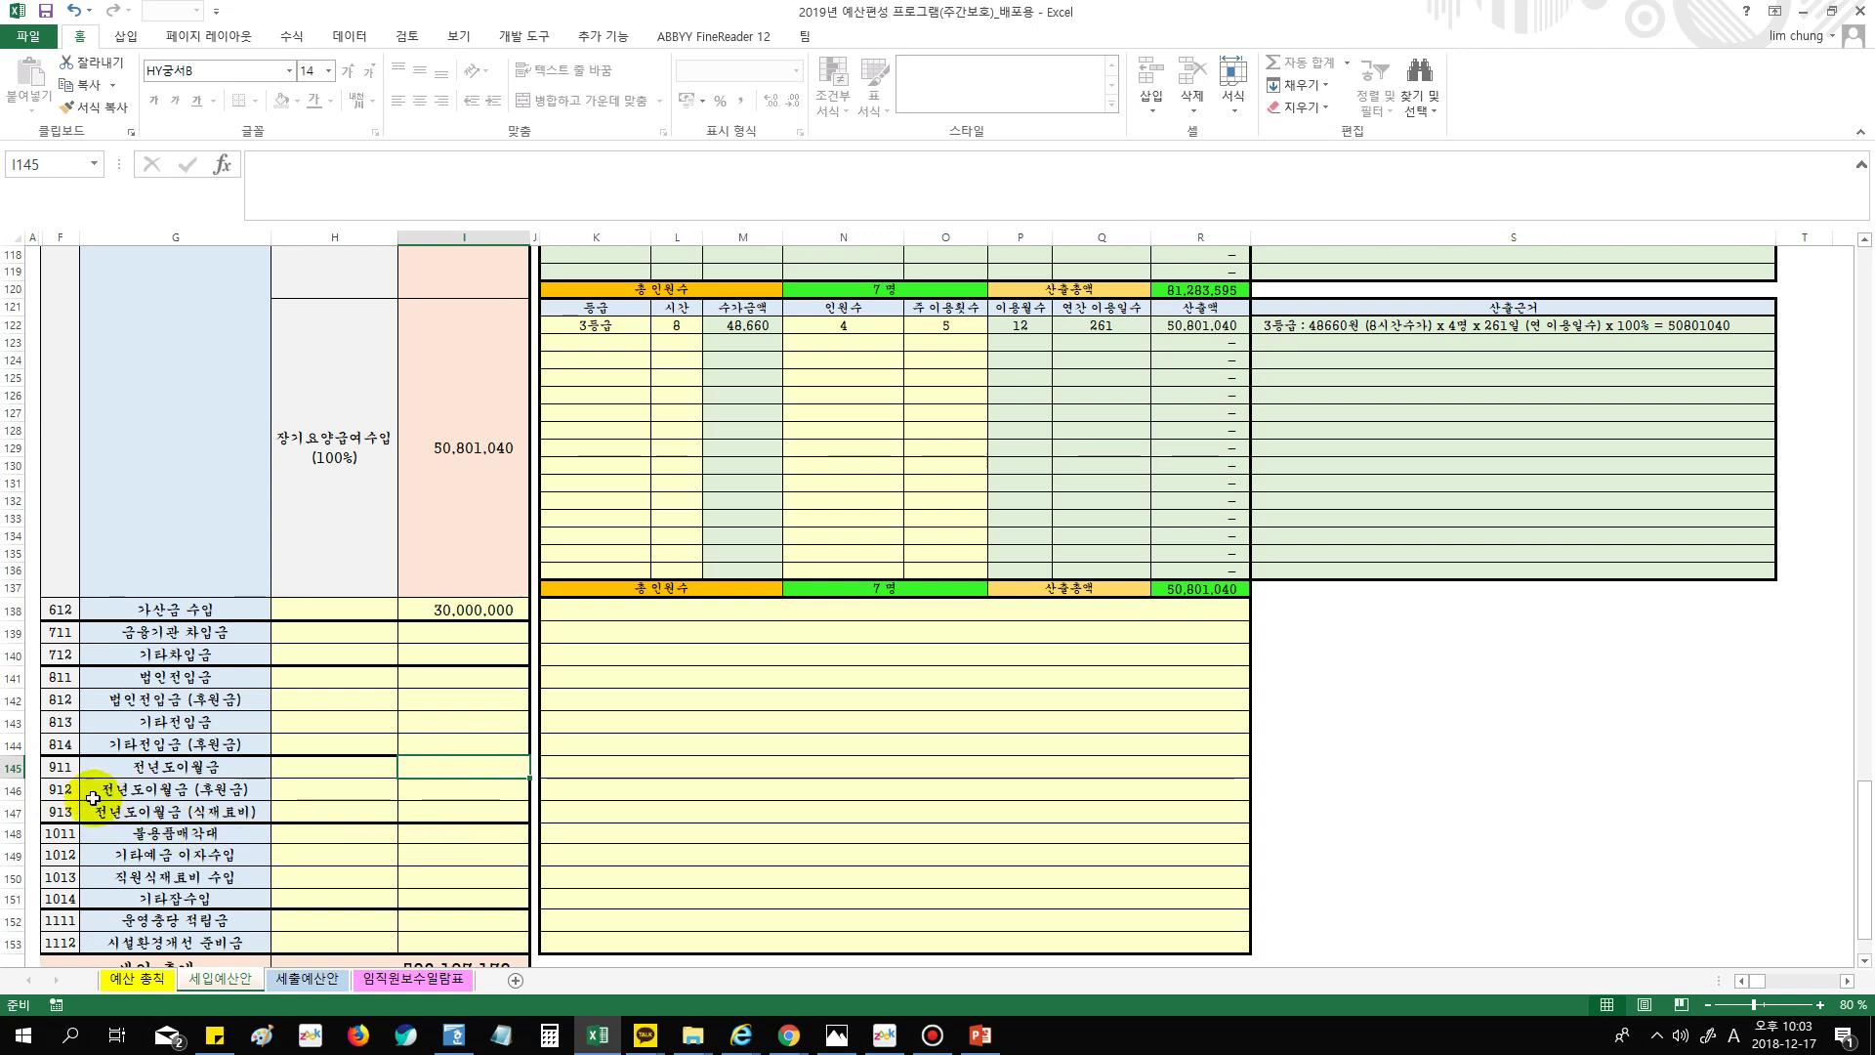
left_click(176, 810)
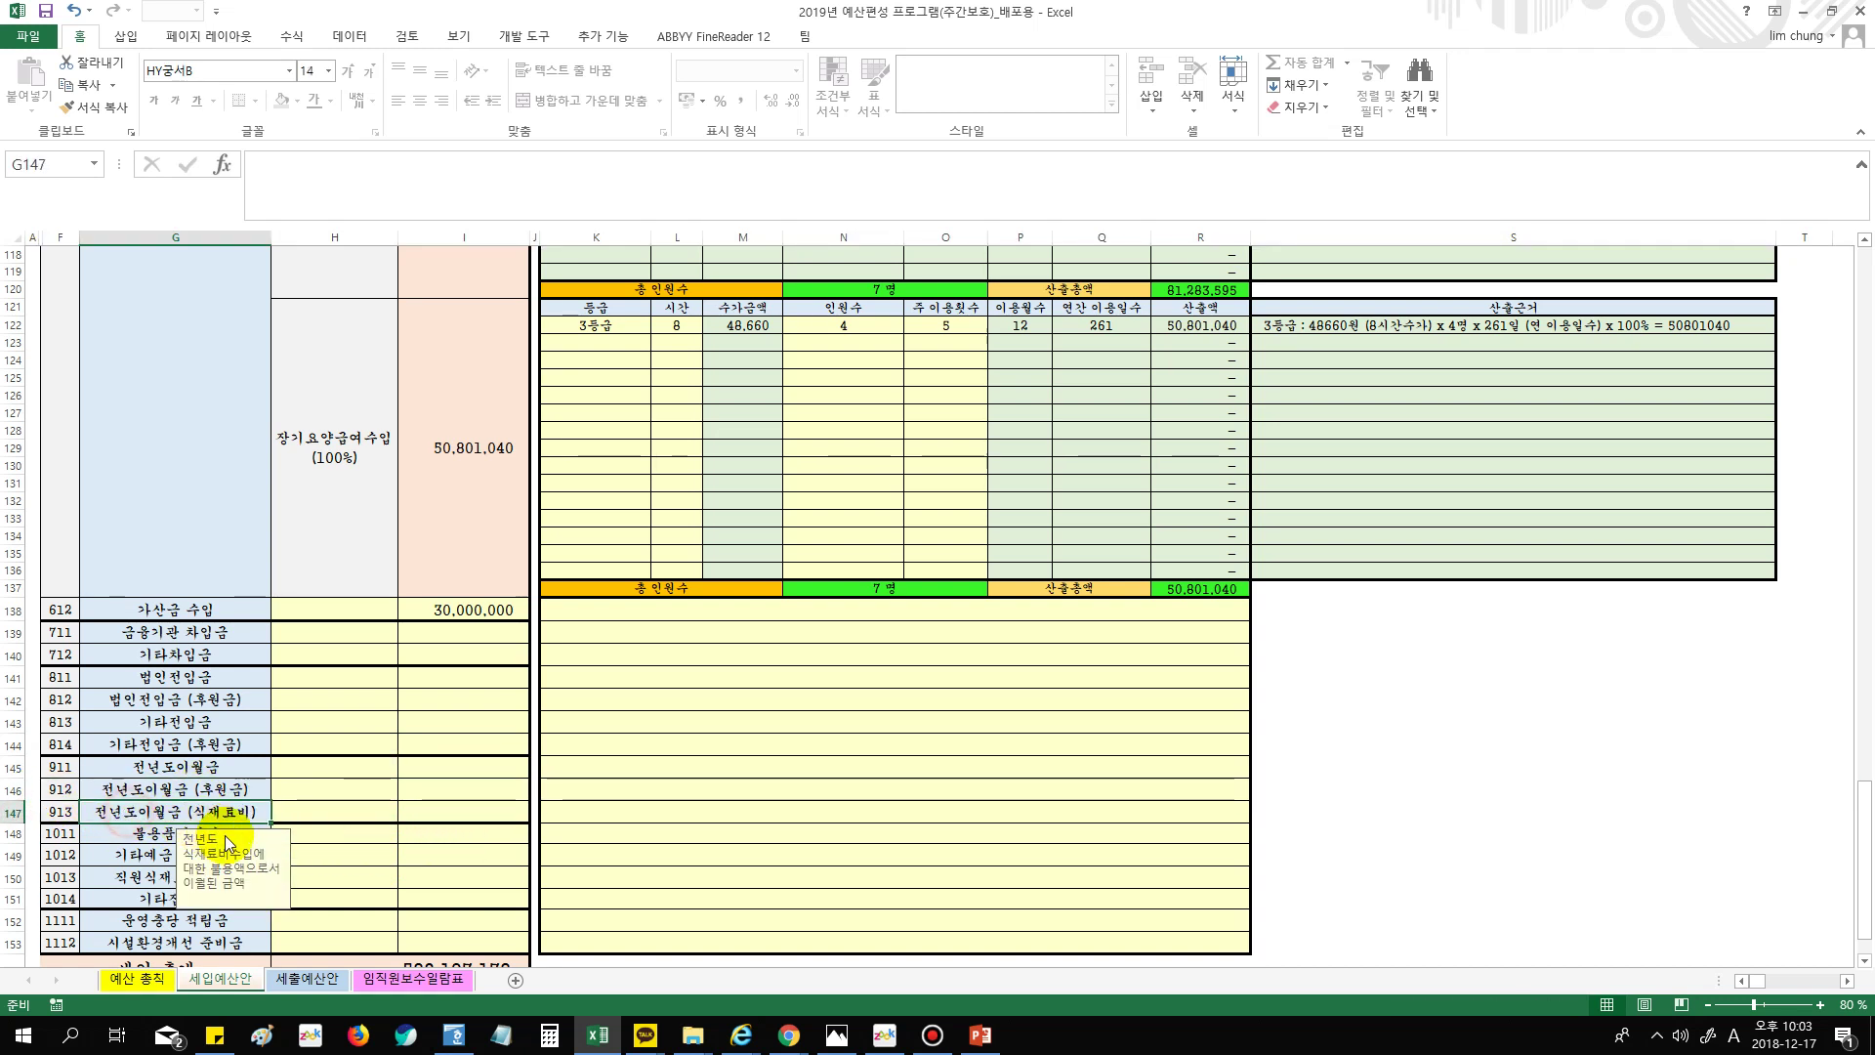
left_click(302, 789)
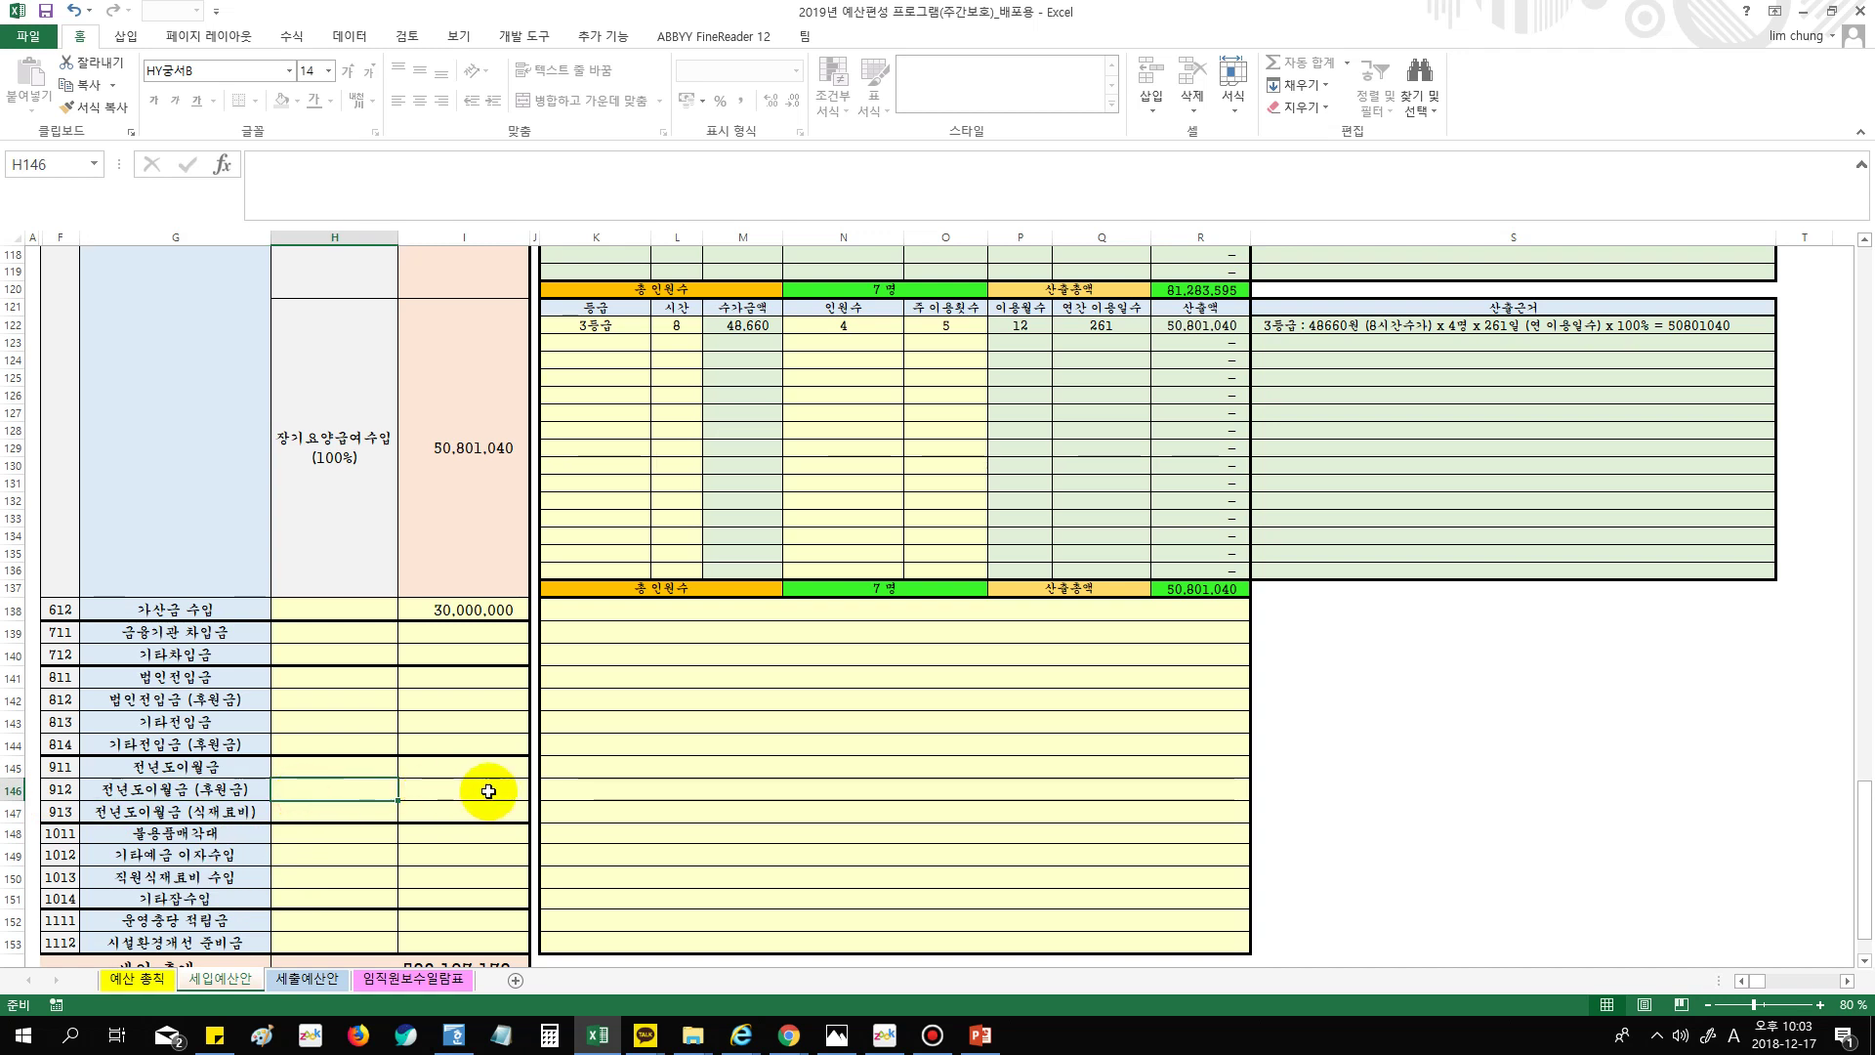
left_click(488, 791)
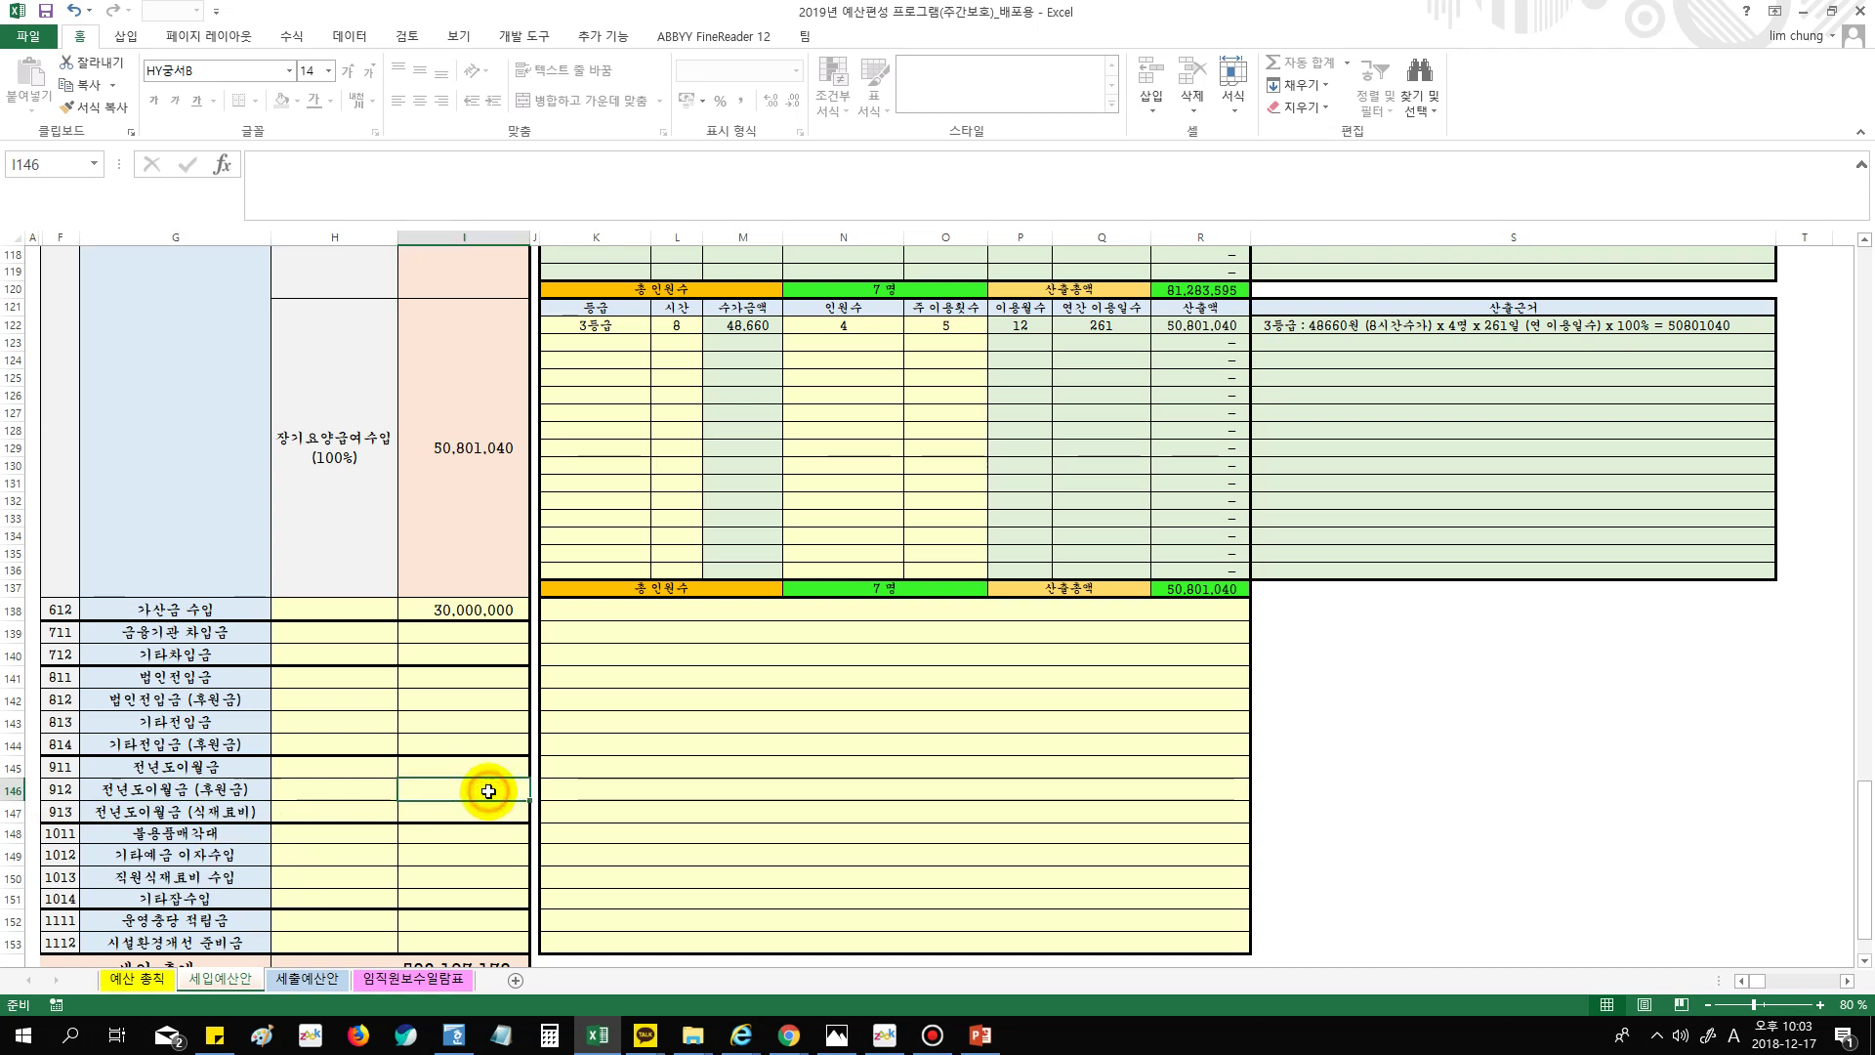
Point out the 전년도이월금 (식재료비) (913) row and its amount cell
left_click(14, 812)
left_click(443, 812)
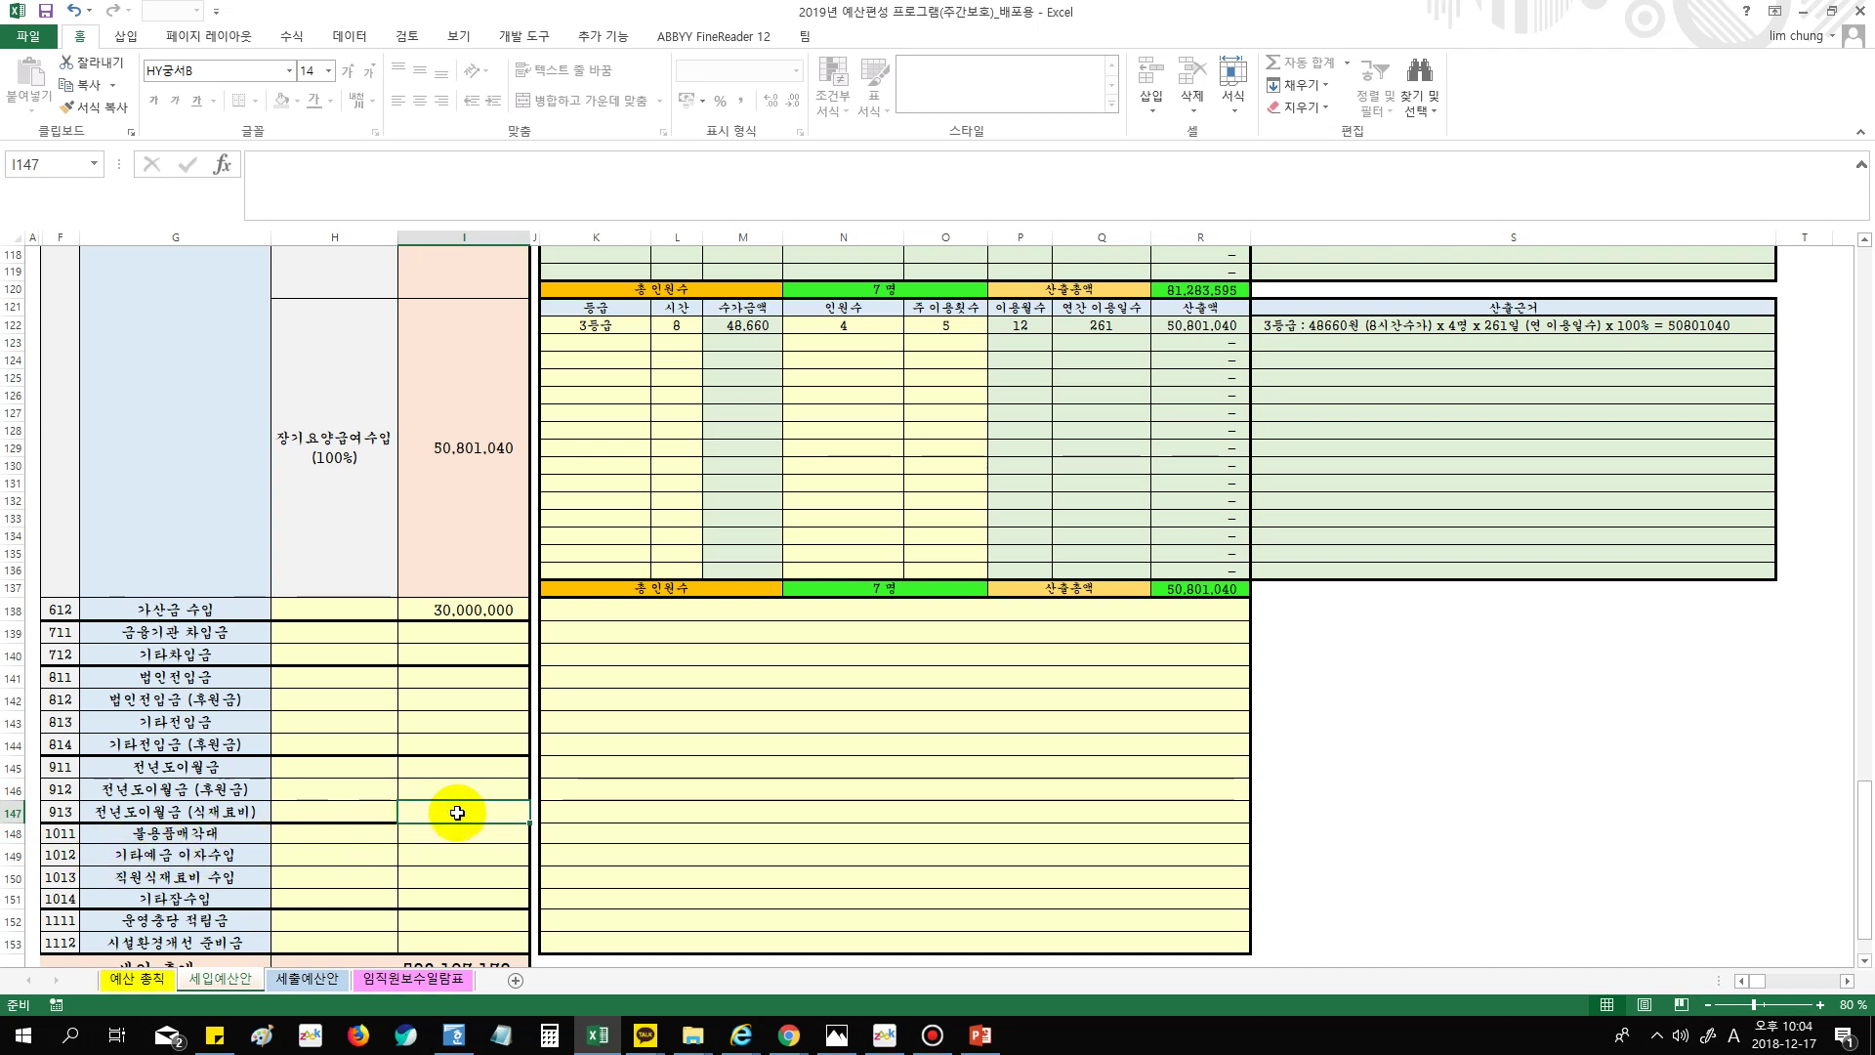
left_click(14, 812)
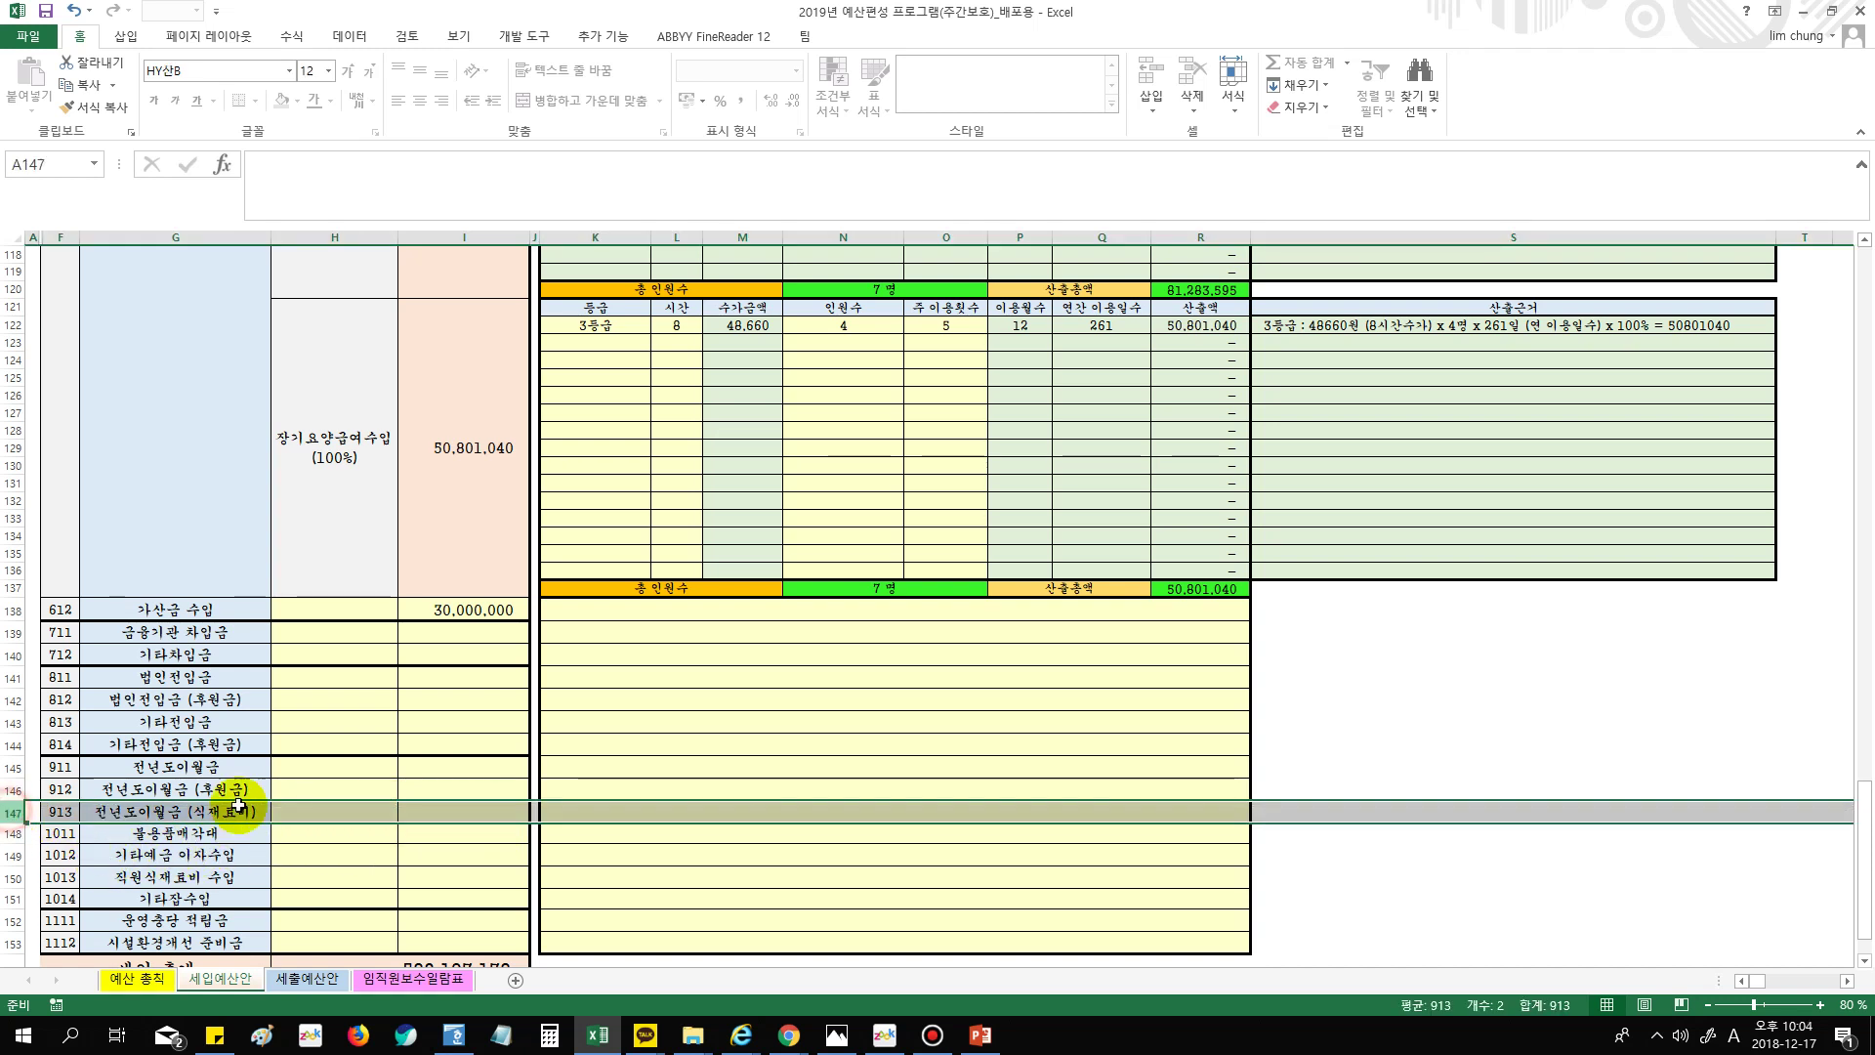
left_click(415, 813)
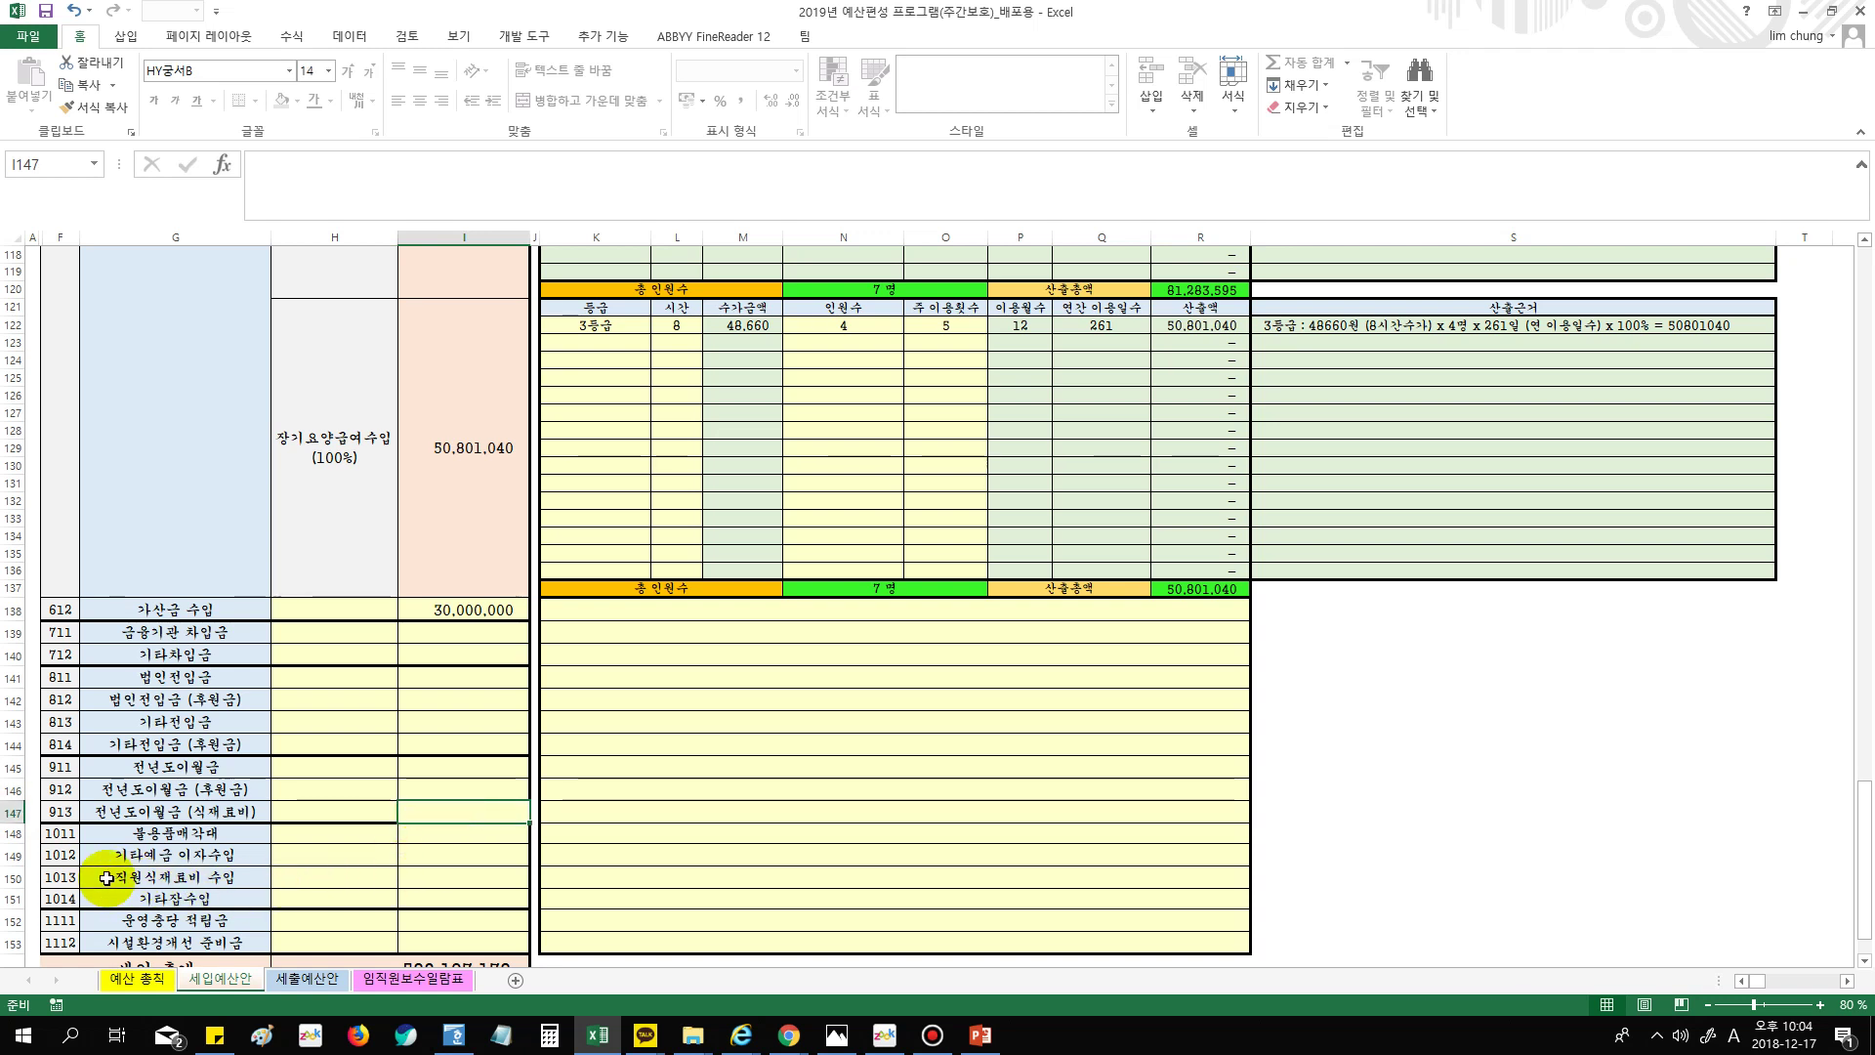
Point out the 불용품매각대 (1011) and 기타예금 이자수입 (1012) rows along with their amount cells
left_click(16, 833)
left_click(449, 837)
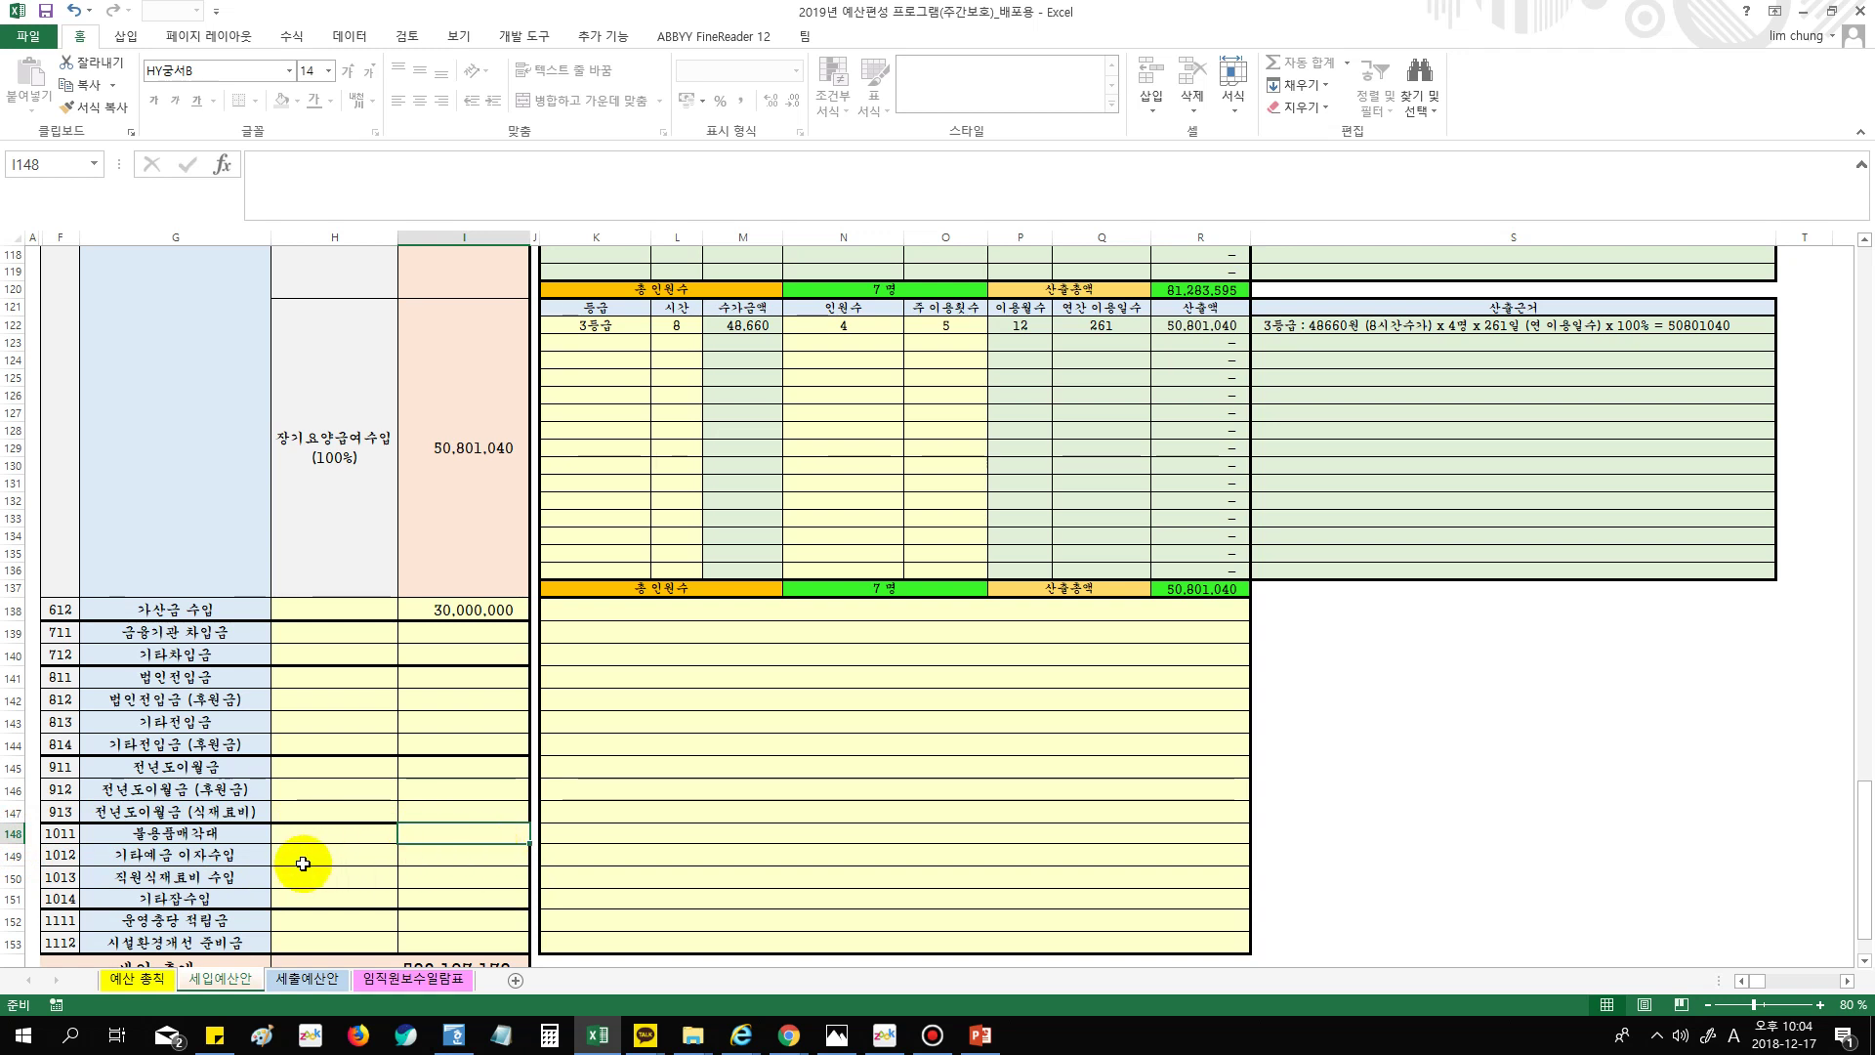
left_click(11, 859)
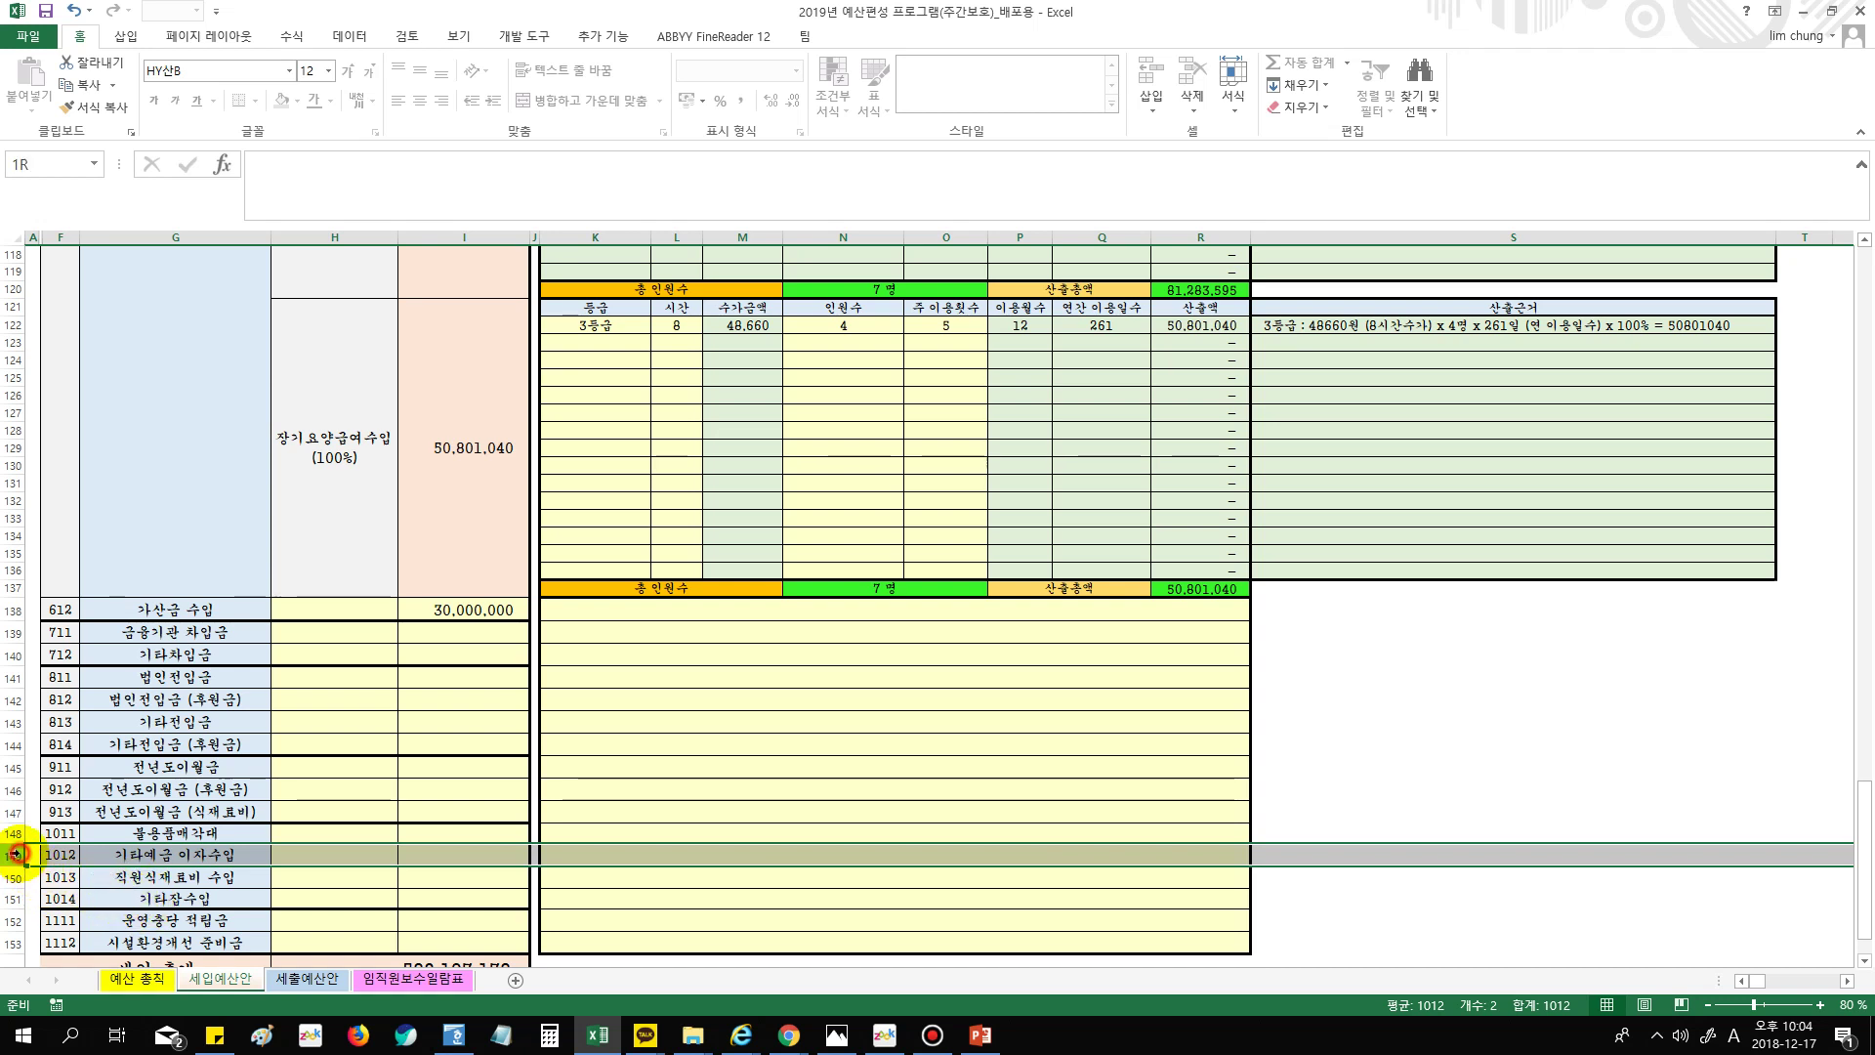
left_click(420, 853)
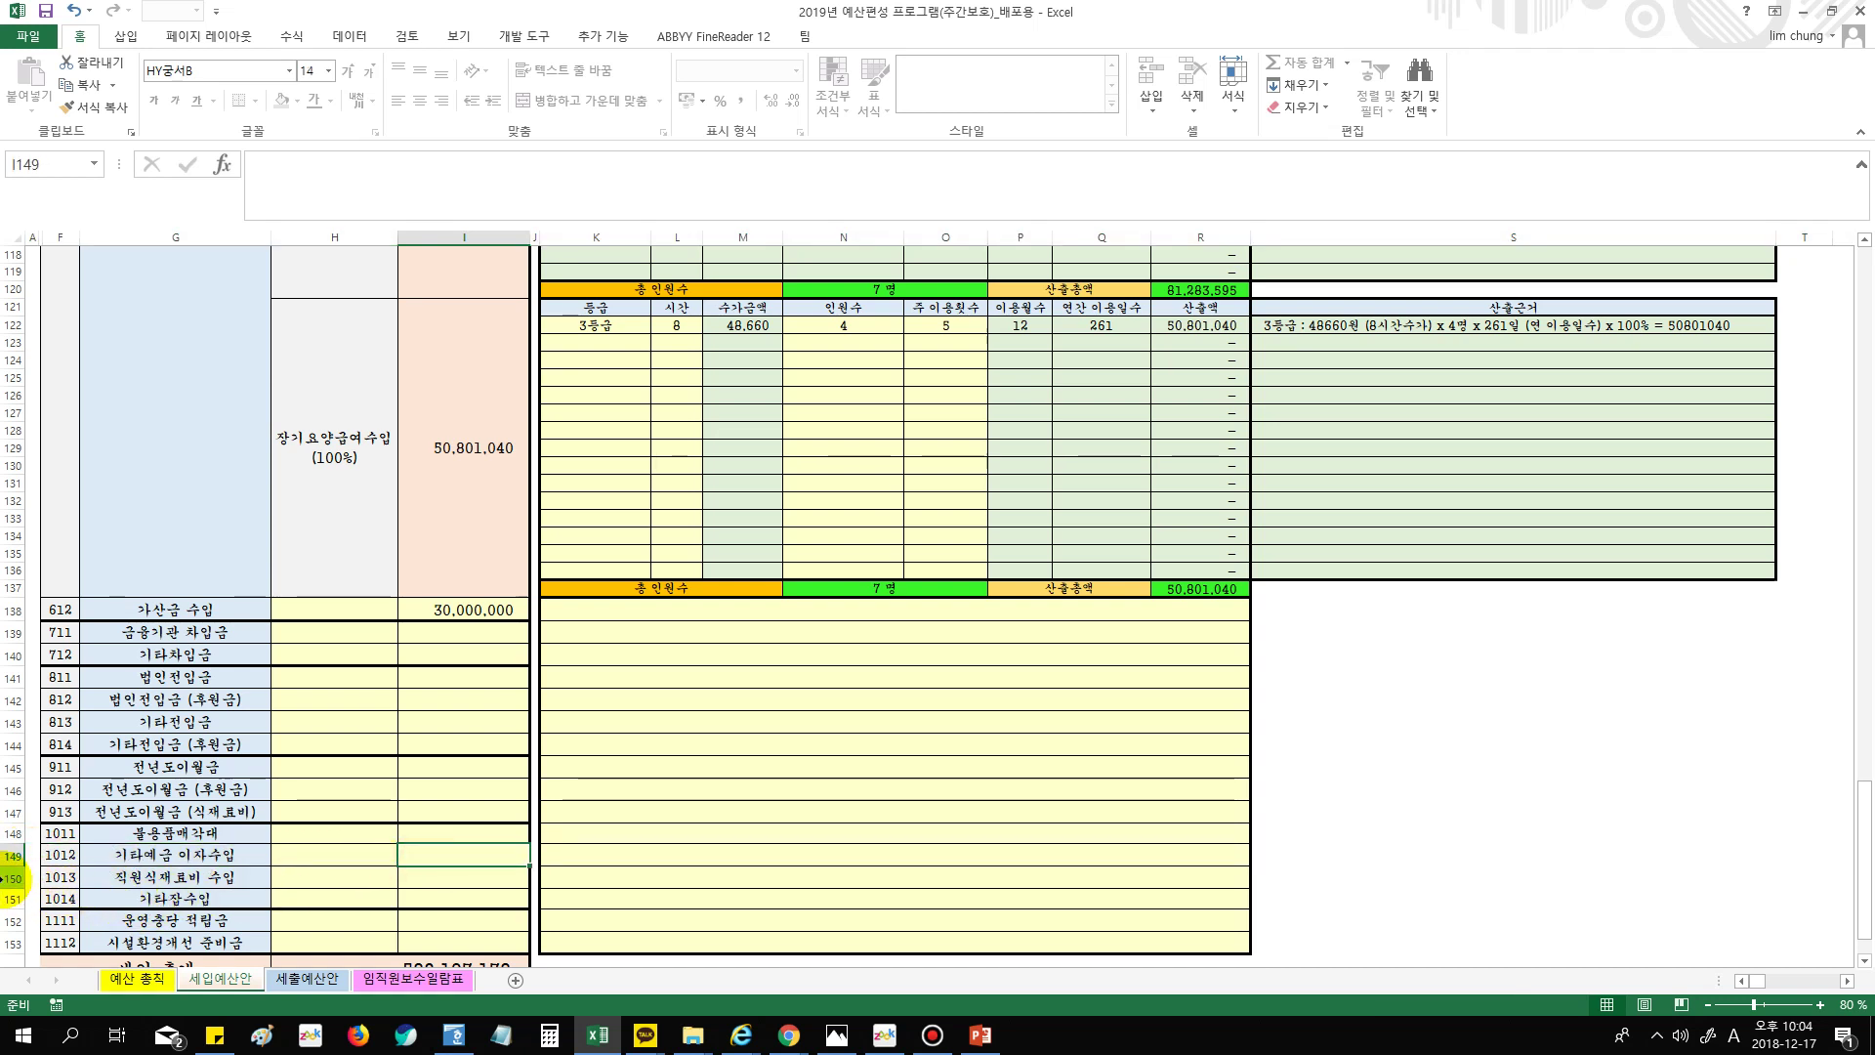
Examine the 직원식재료비 수입 (1013) and 기타잡수입 (1014) rows, including their amount cells
left_click(11, 878)
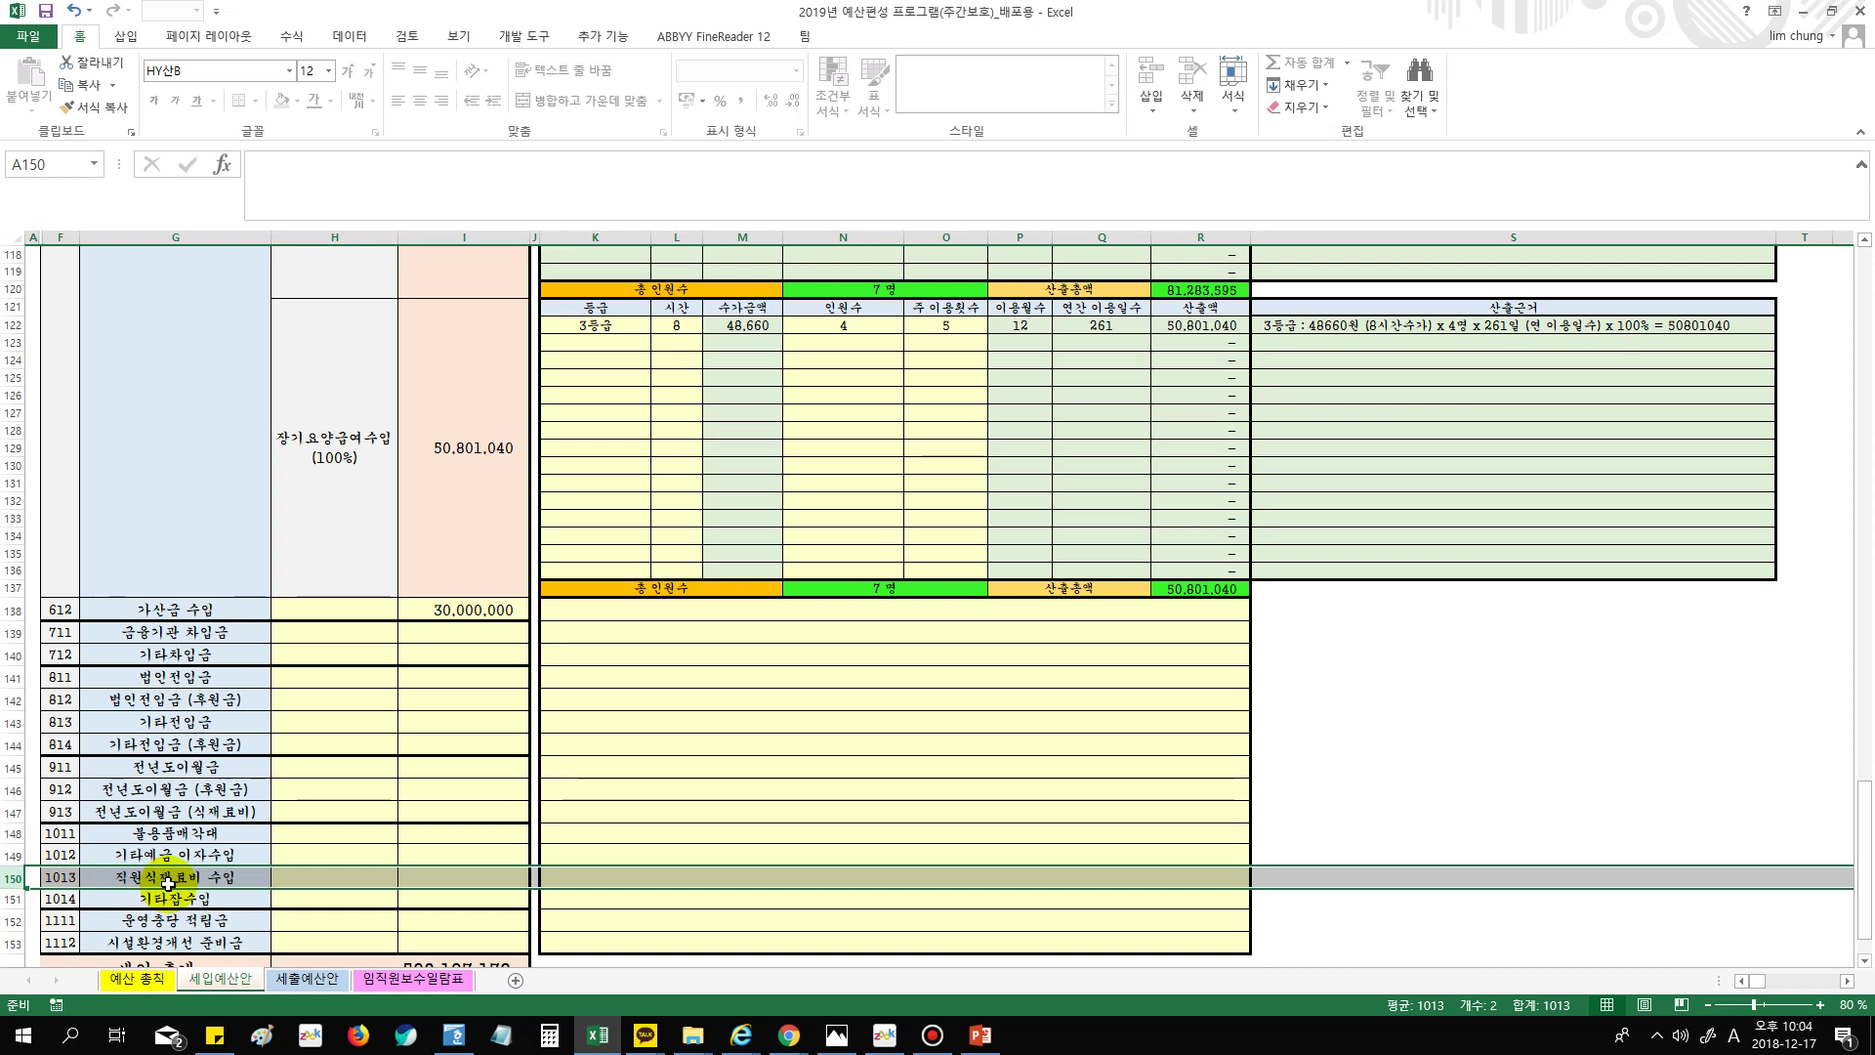
left_click(441, 876)
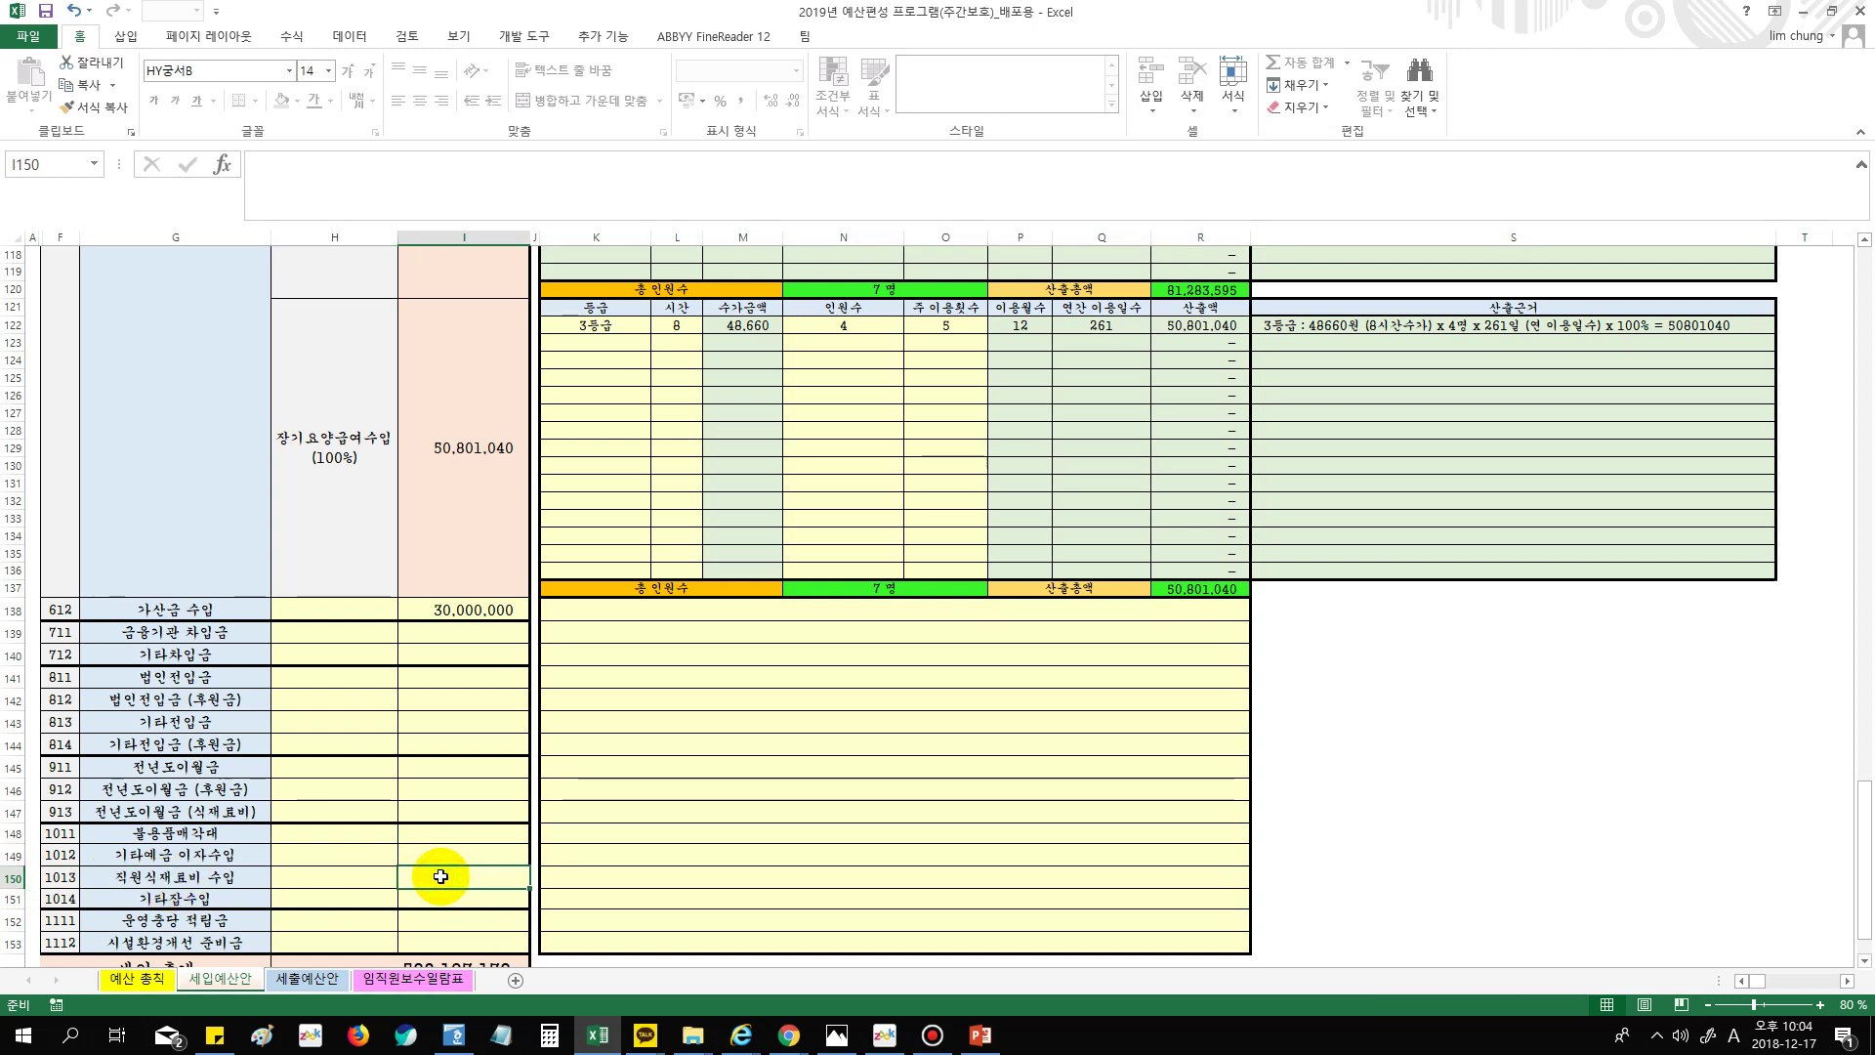
left_click(8, 899)
scroll(368, 841, "up", 7)
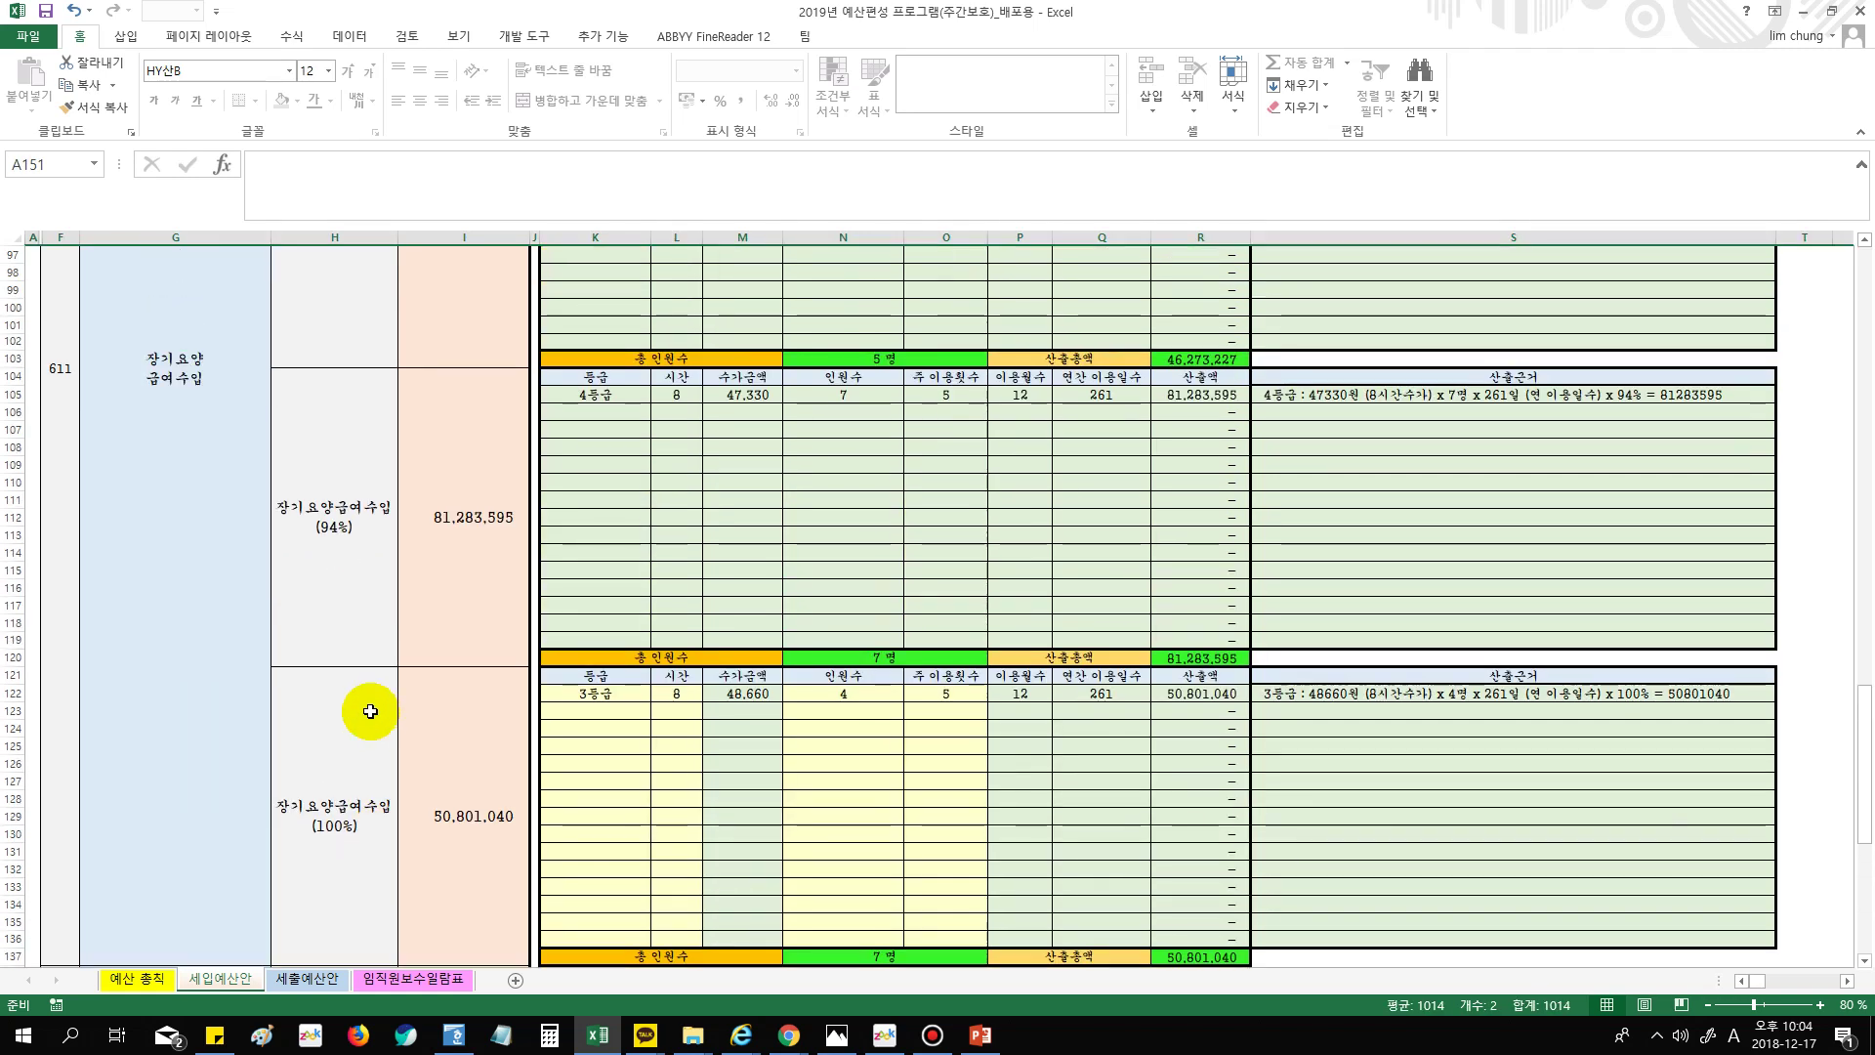
scroll(370, 711, "up", 20)
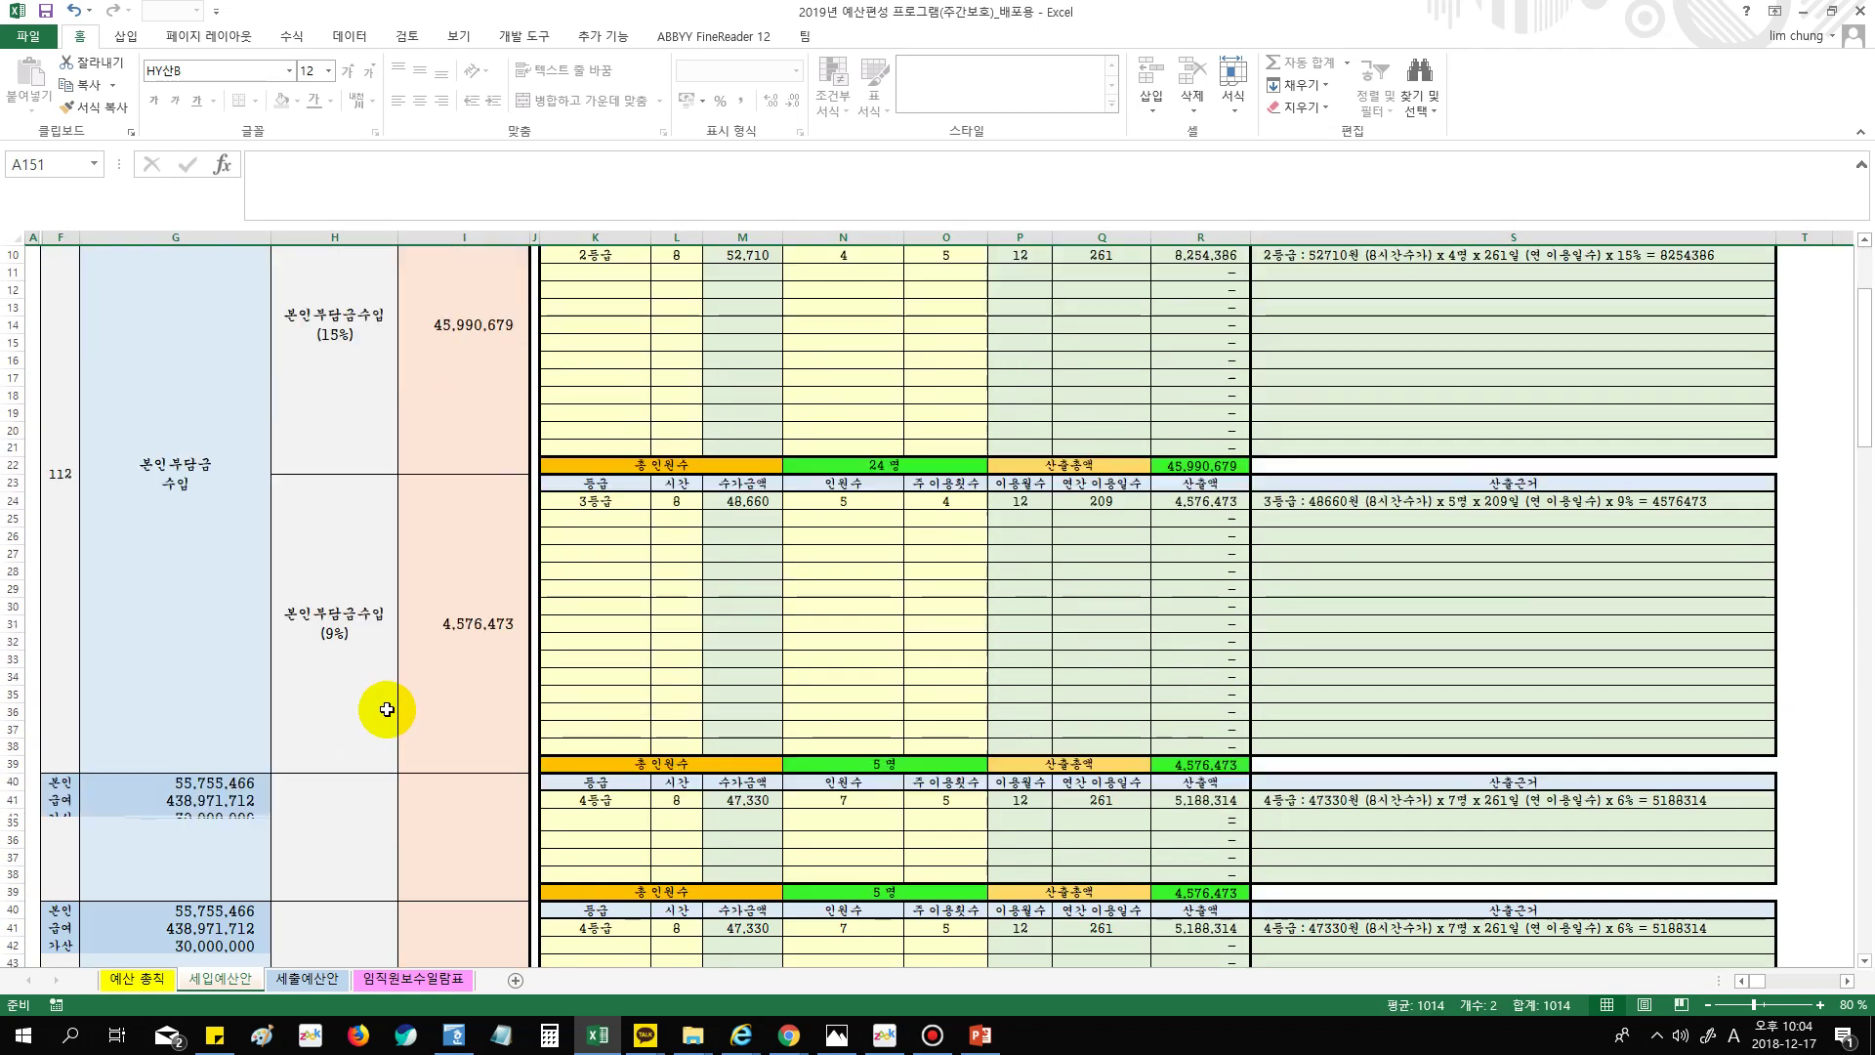
scroll(386, 710, "down", 20)
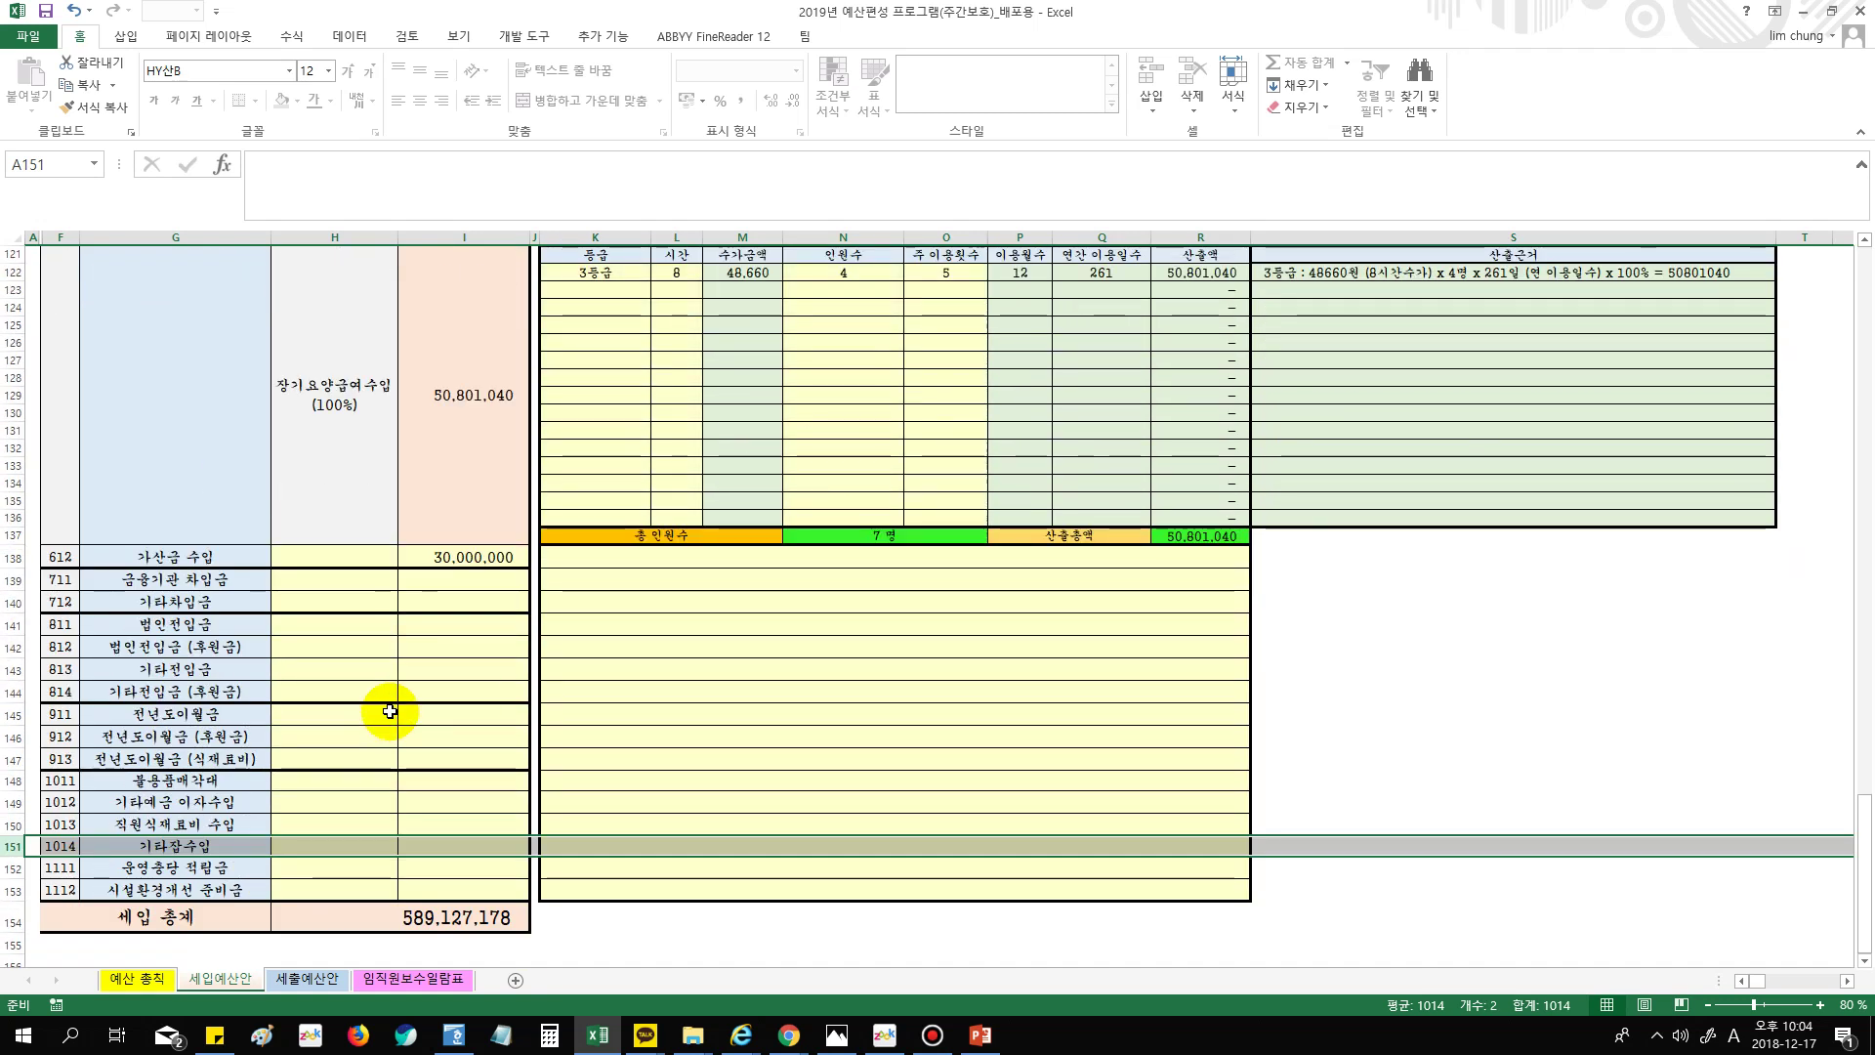
left_click(457, 850)
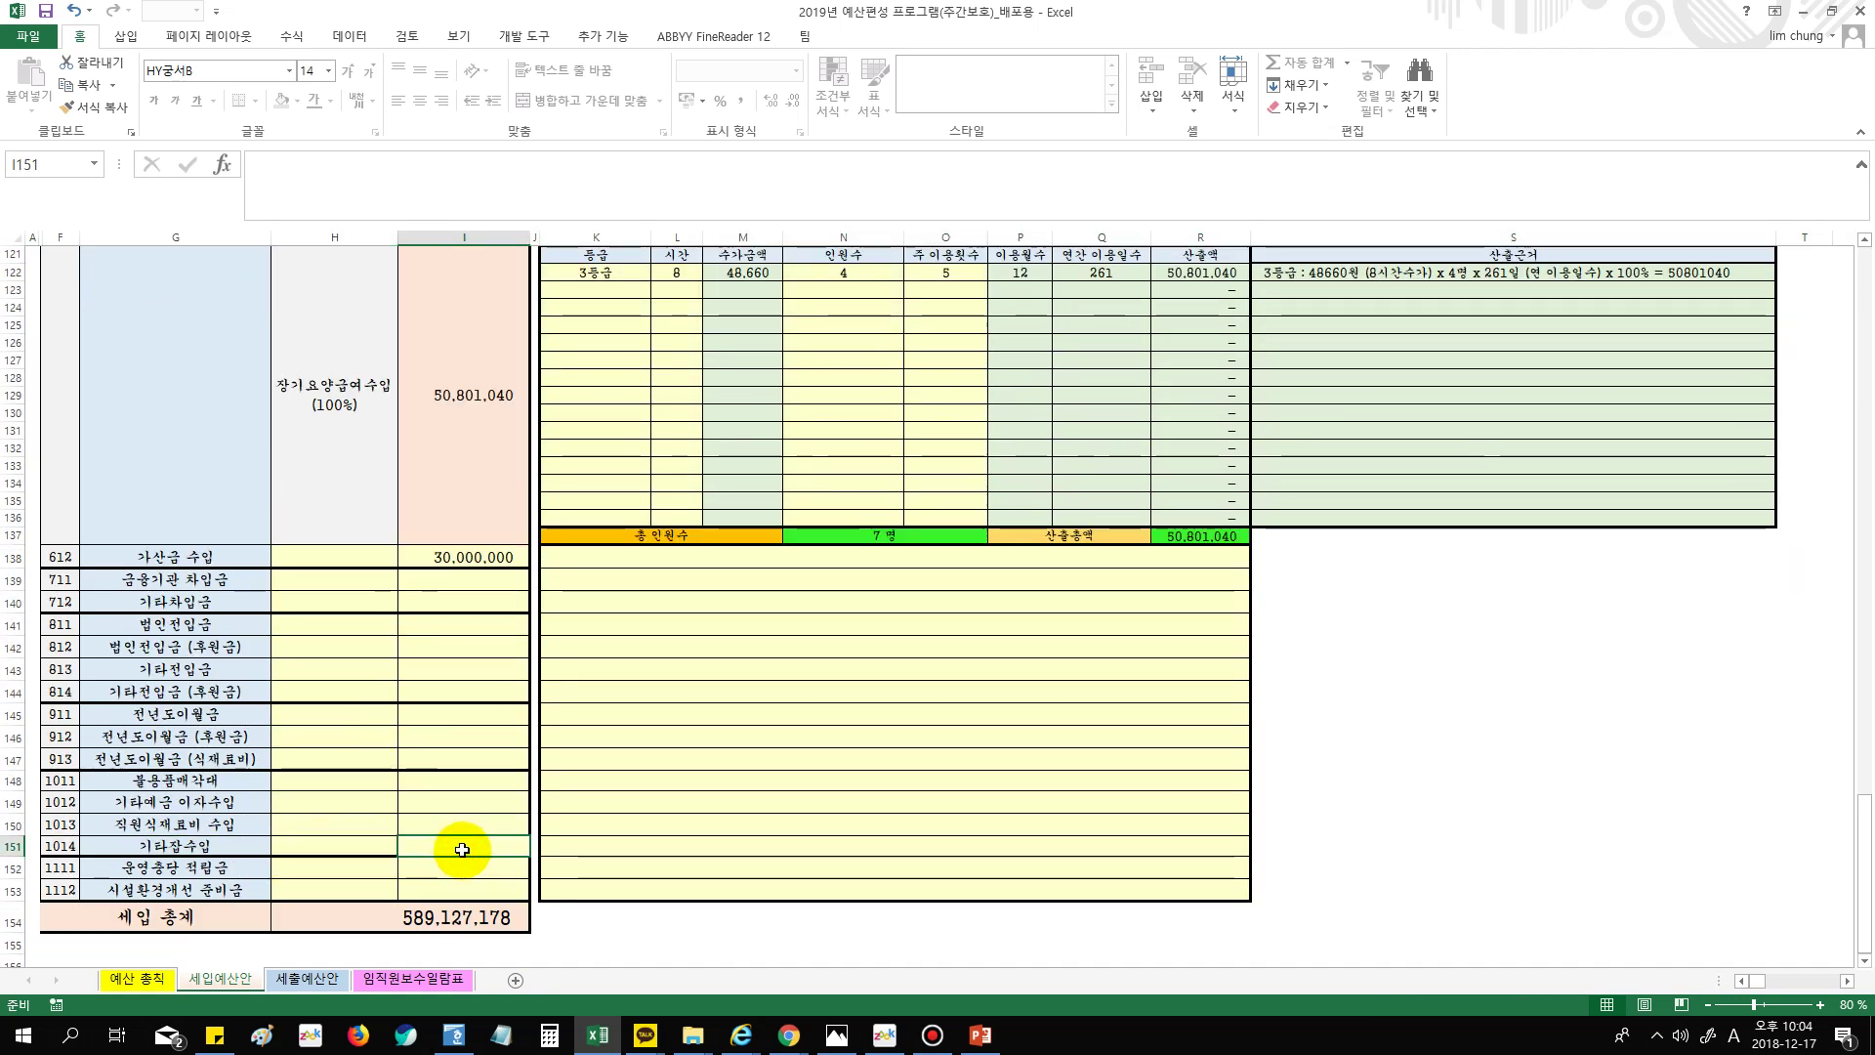
Examine the 운영충당 적립금 (1111) and 시설환경개선 준비금 (1112) rows and read their notes
left_click(13, 868)
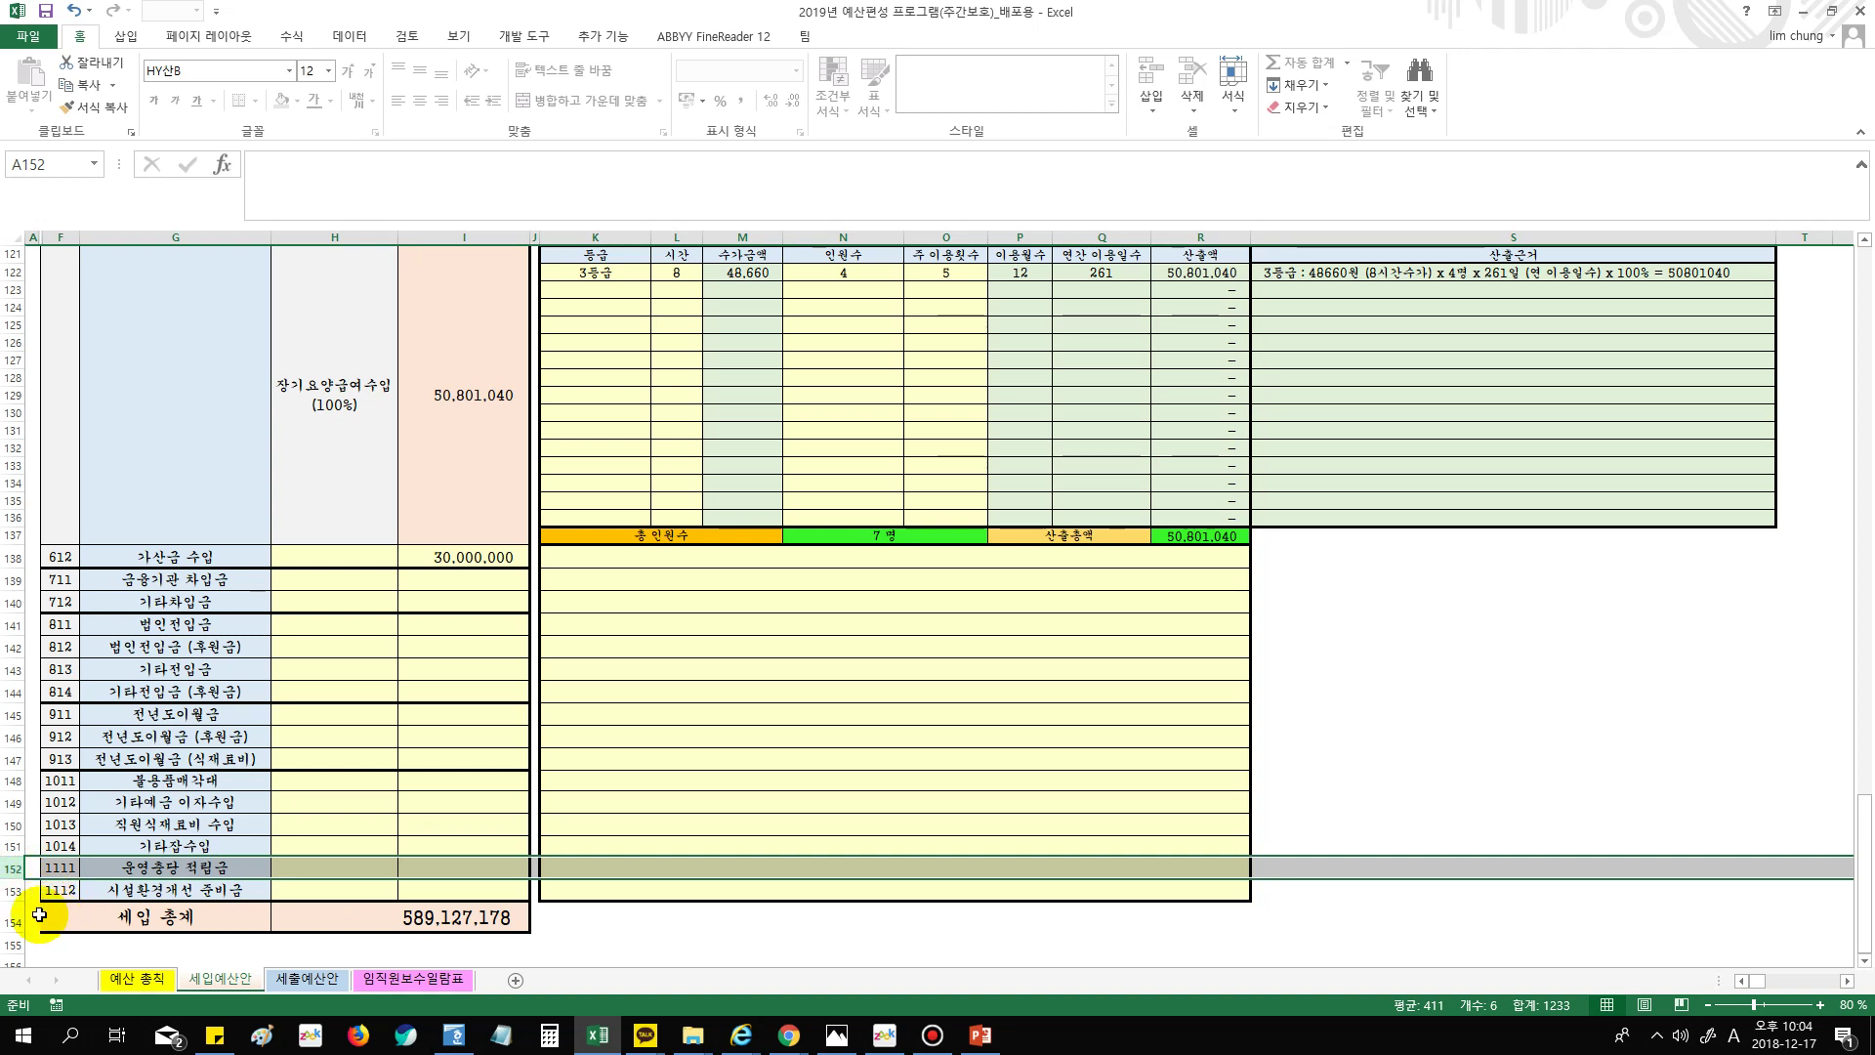
left_click(14, 890)
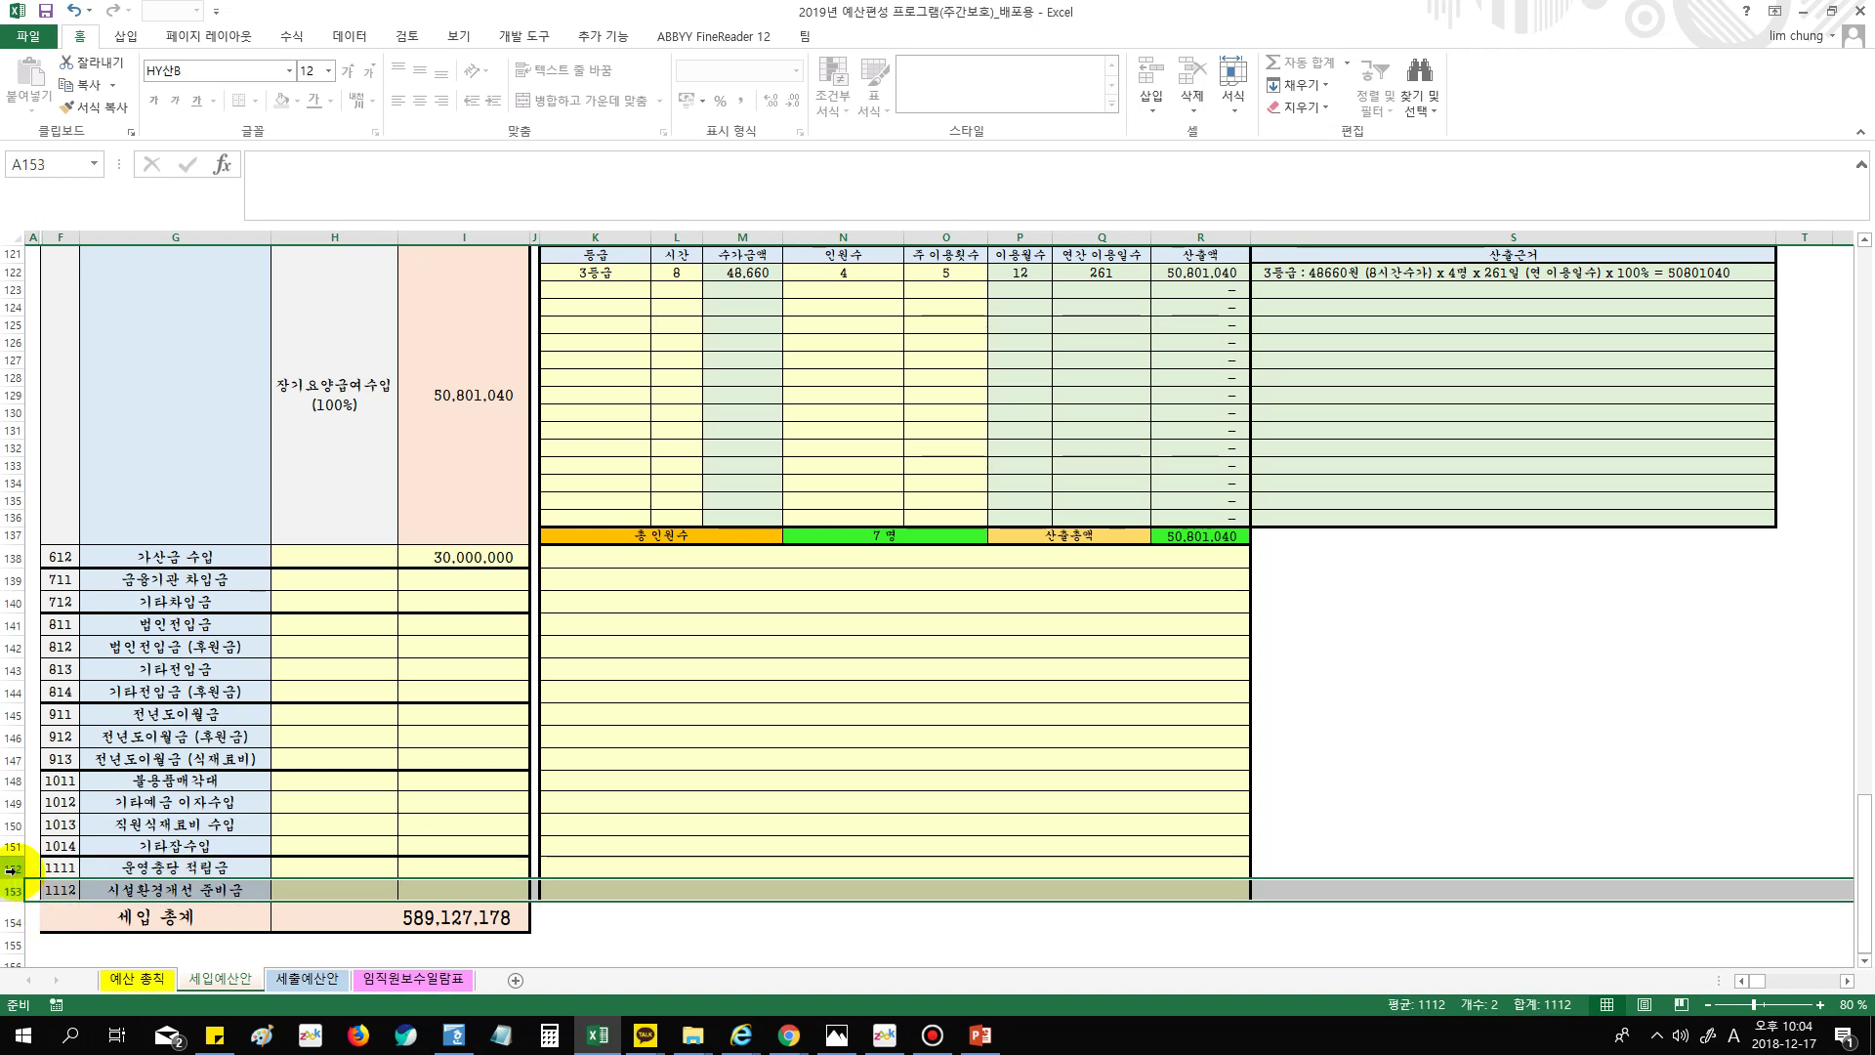
left_click(12, 868)
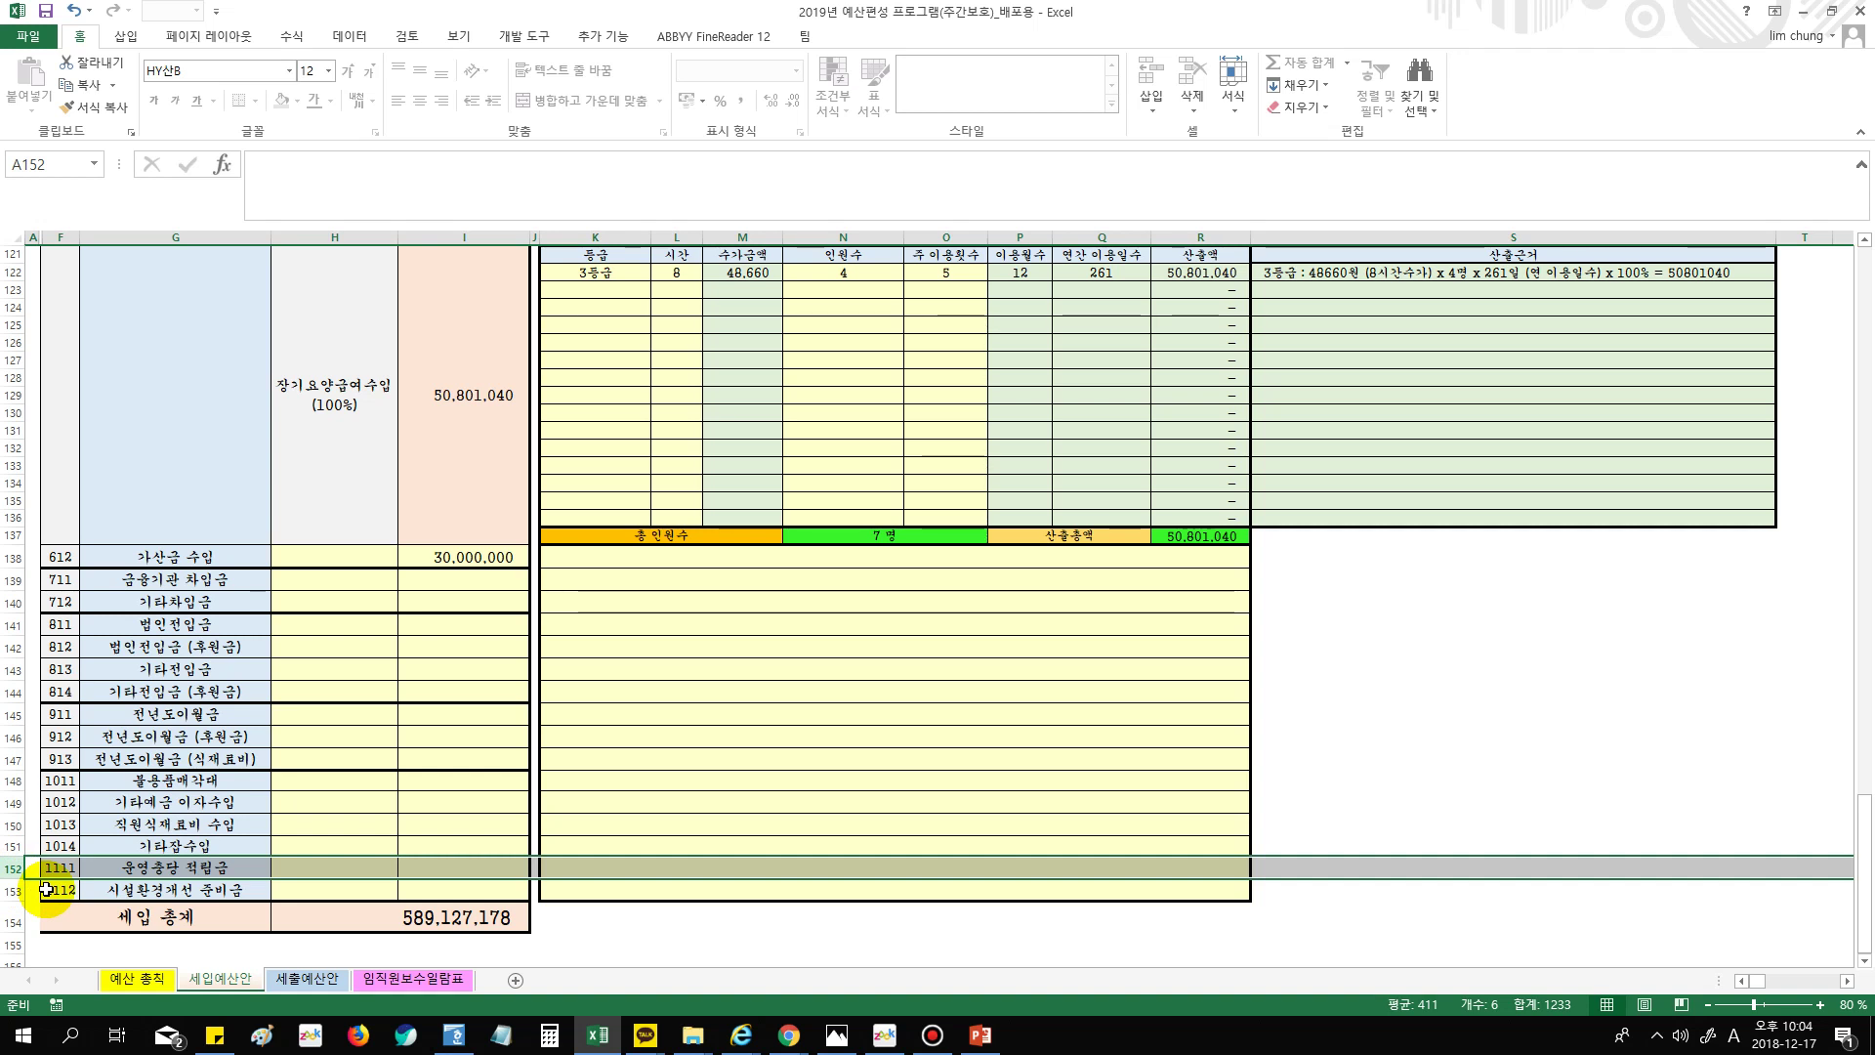
left_click(256, 871)
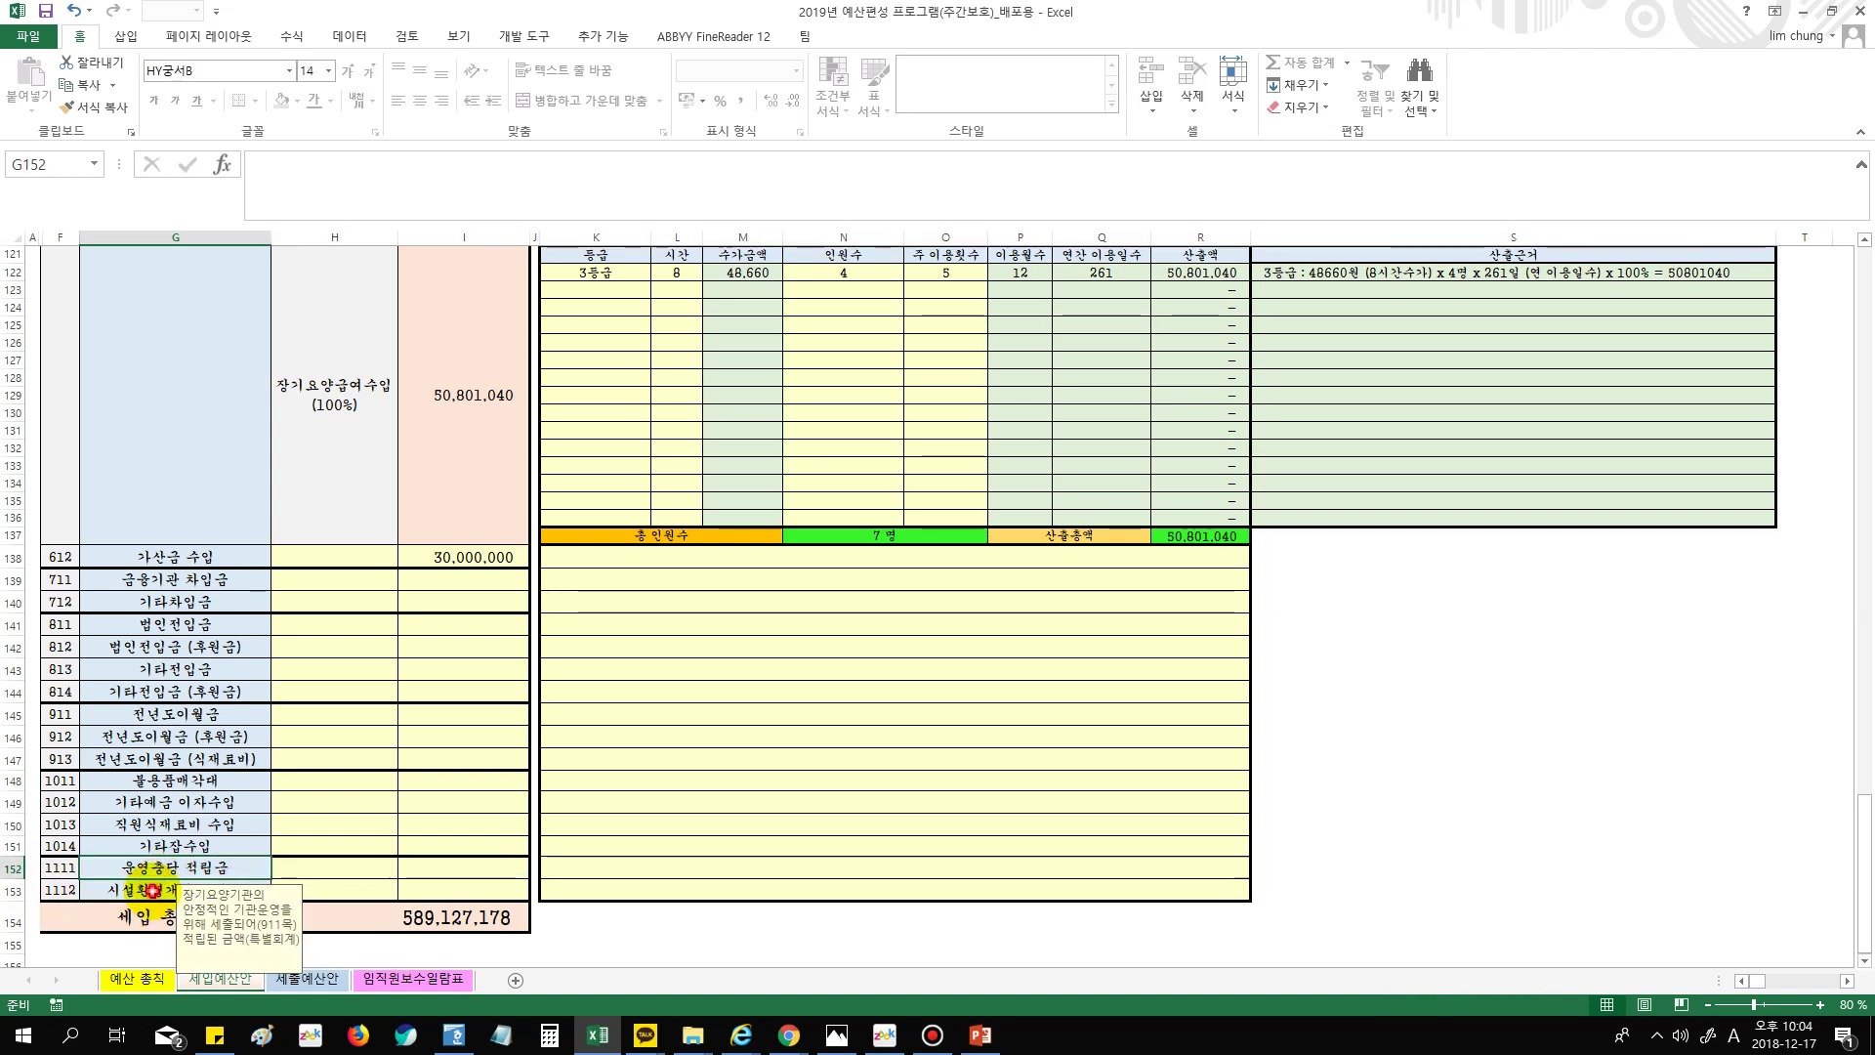
left_click(153, 890)
Look at the 예산 총칙 sheet and review the 세입예산안 sheet from its beginning to the total row
left_click(136, 978)
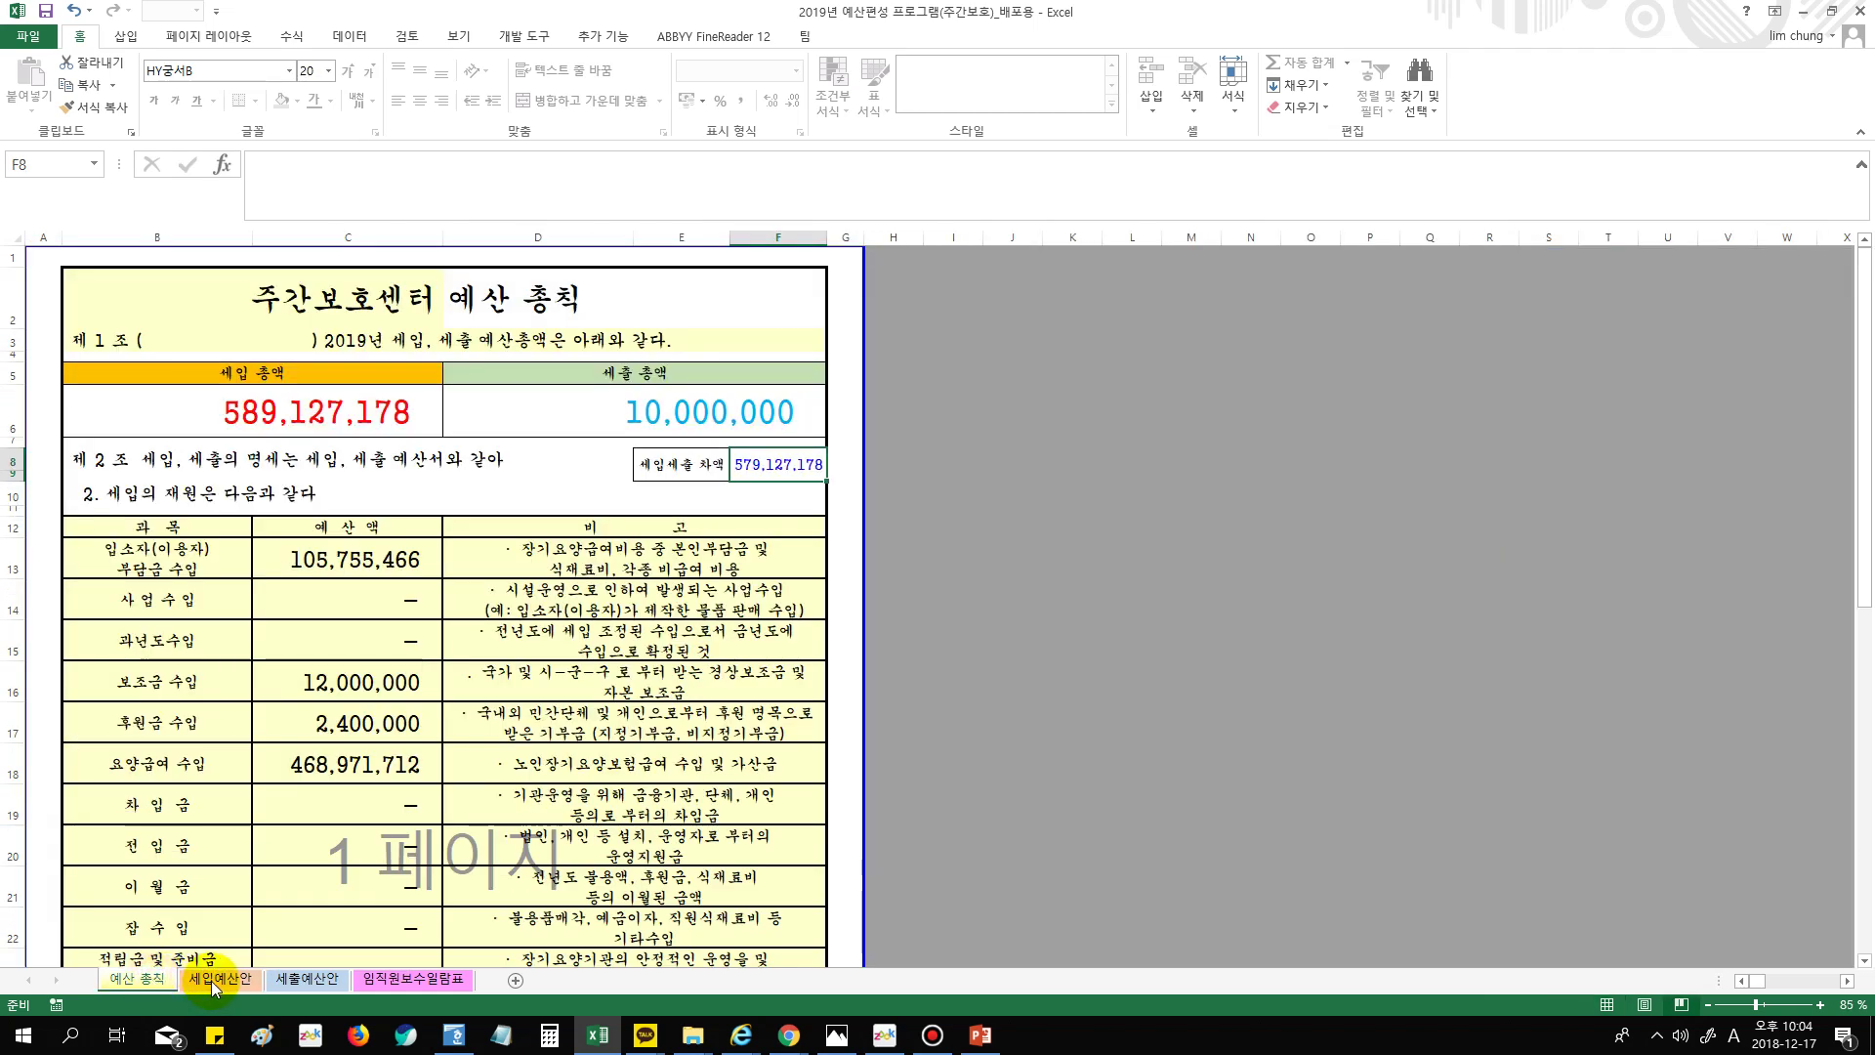
left_click(213, 978)
scroll(392, 828, "up", 20)
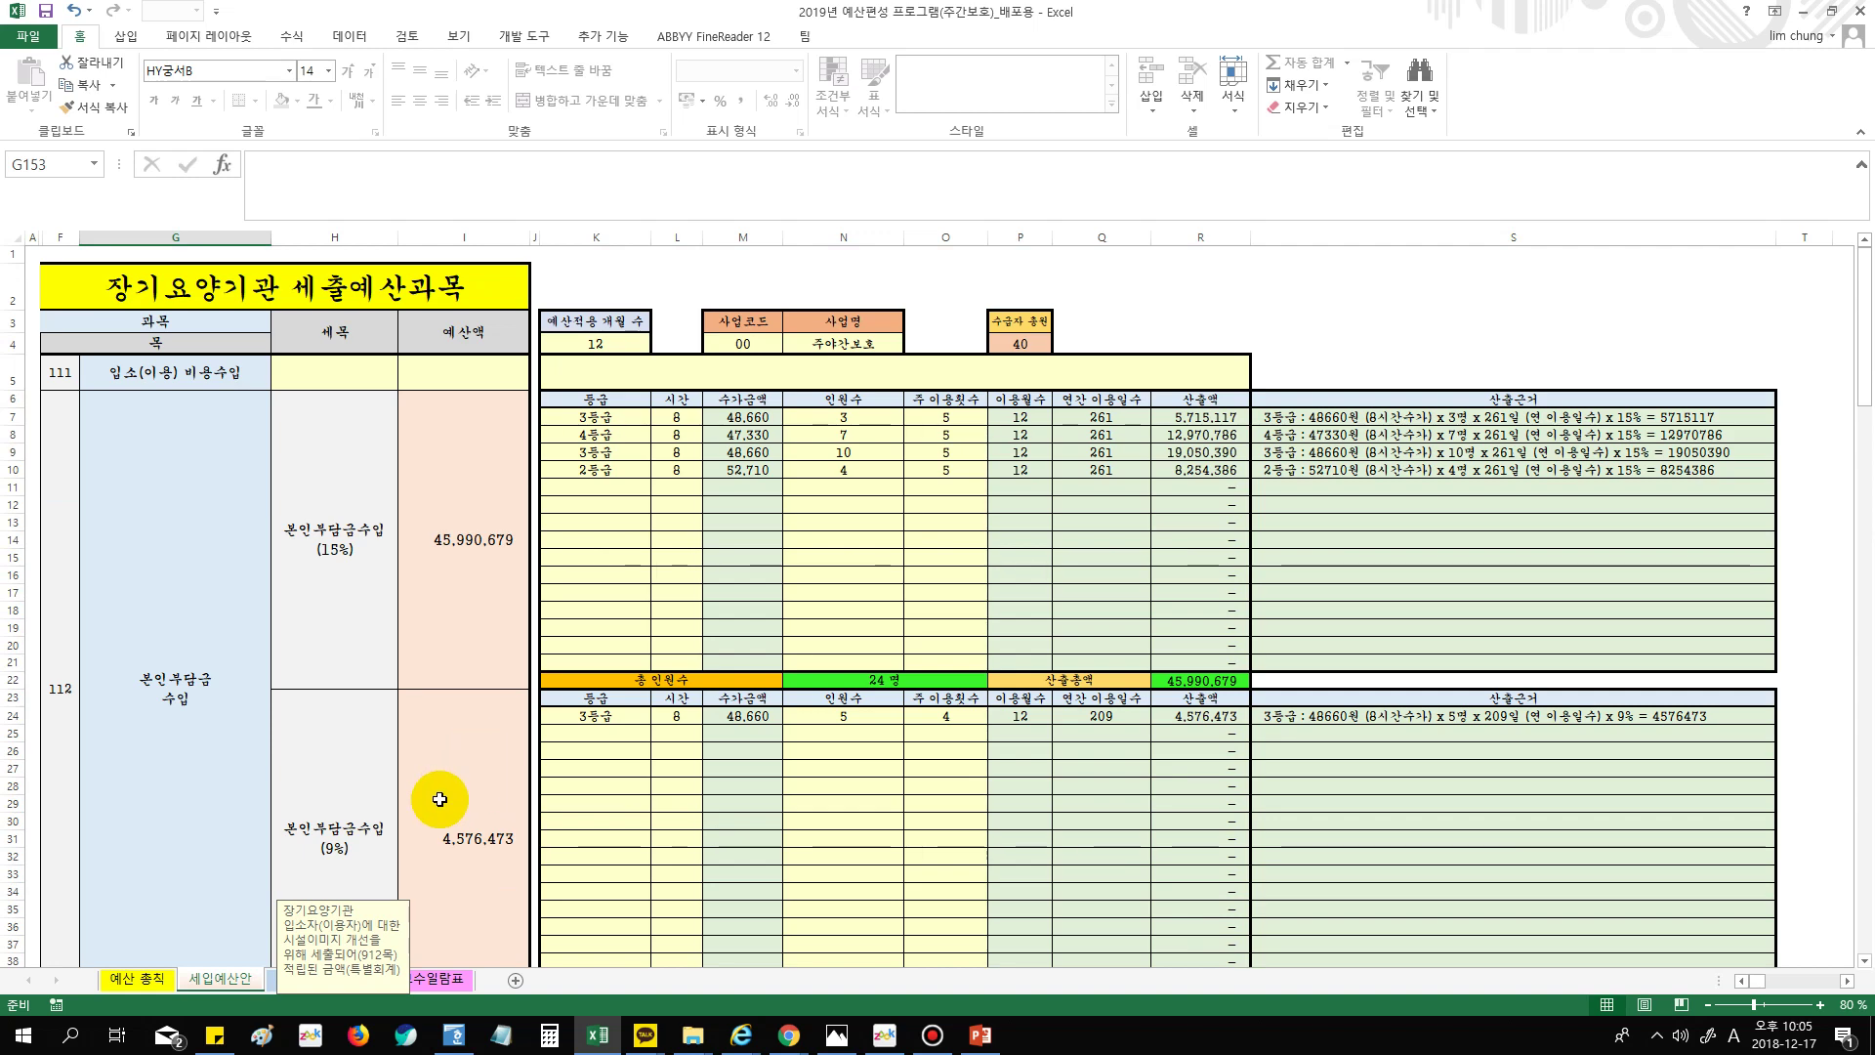
scroll(440, 799, "down", 18)
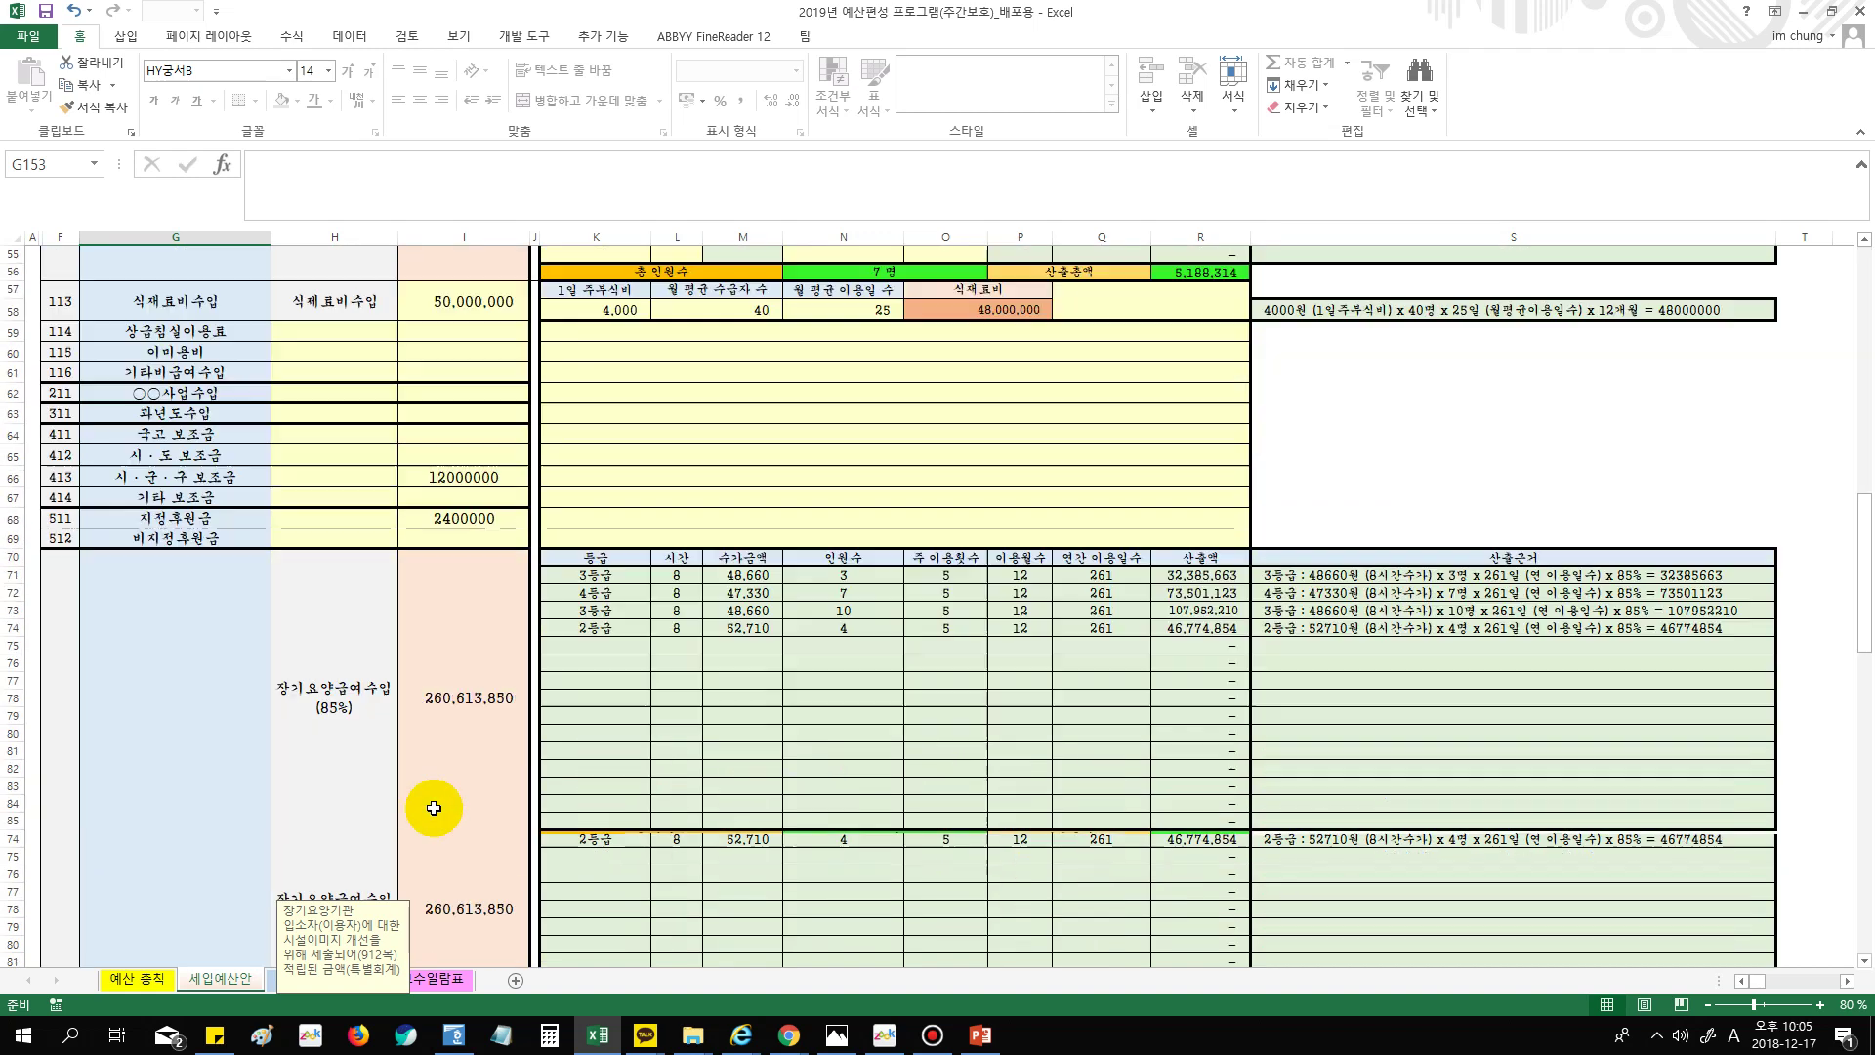
scroll(433, 807, "down", 20)
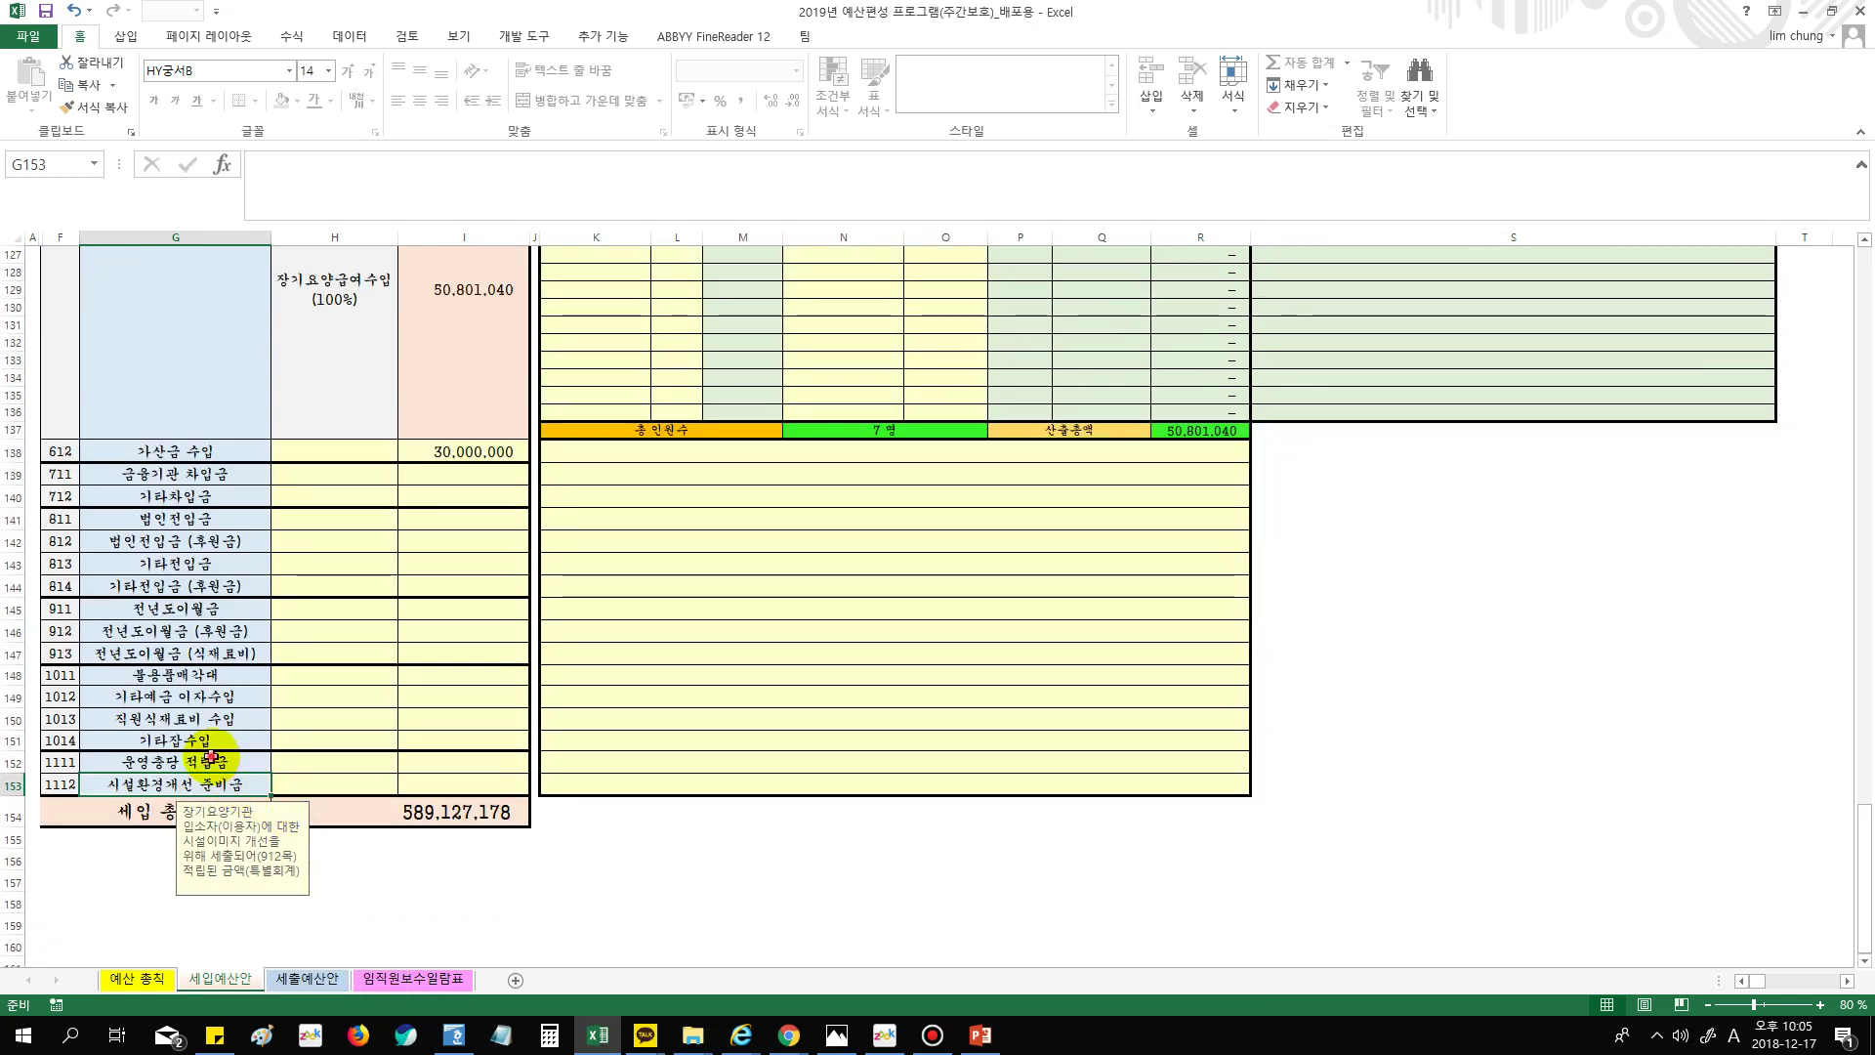
Highlight income rows 1111 and 1112 alternately and revisit the notes on their item names
left_click(14, 762)
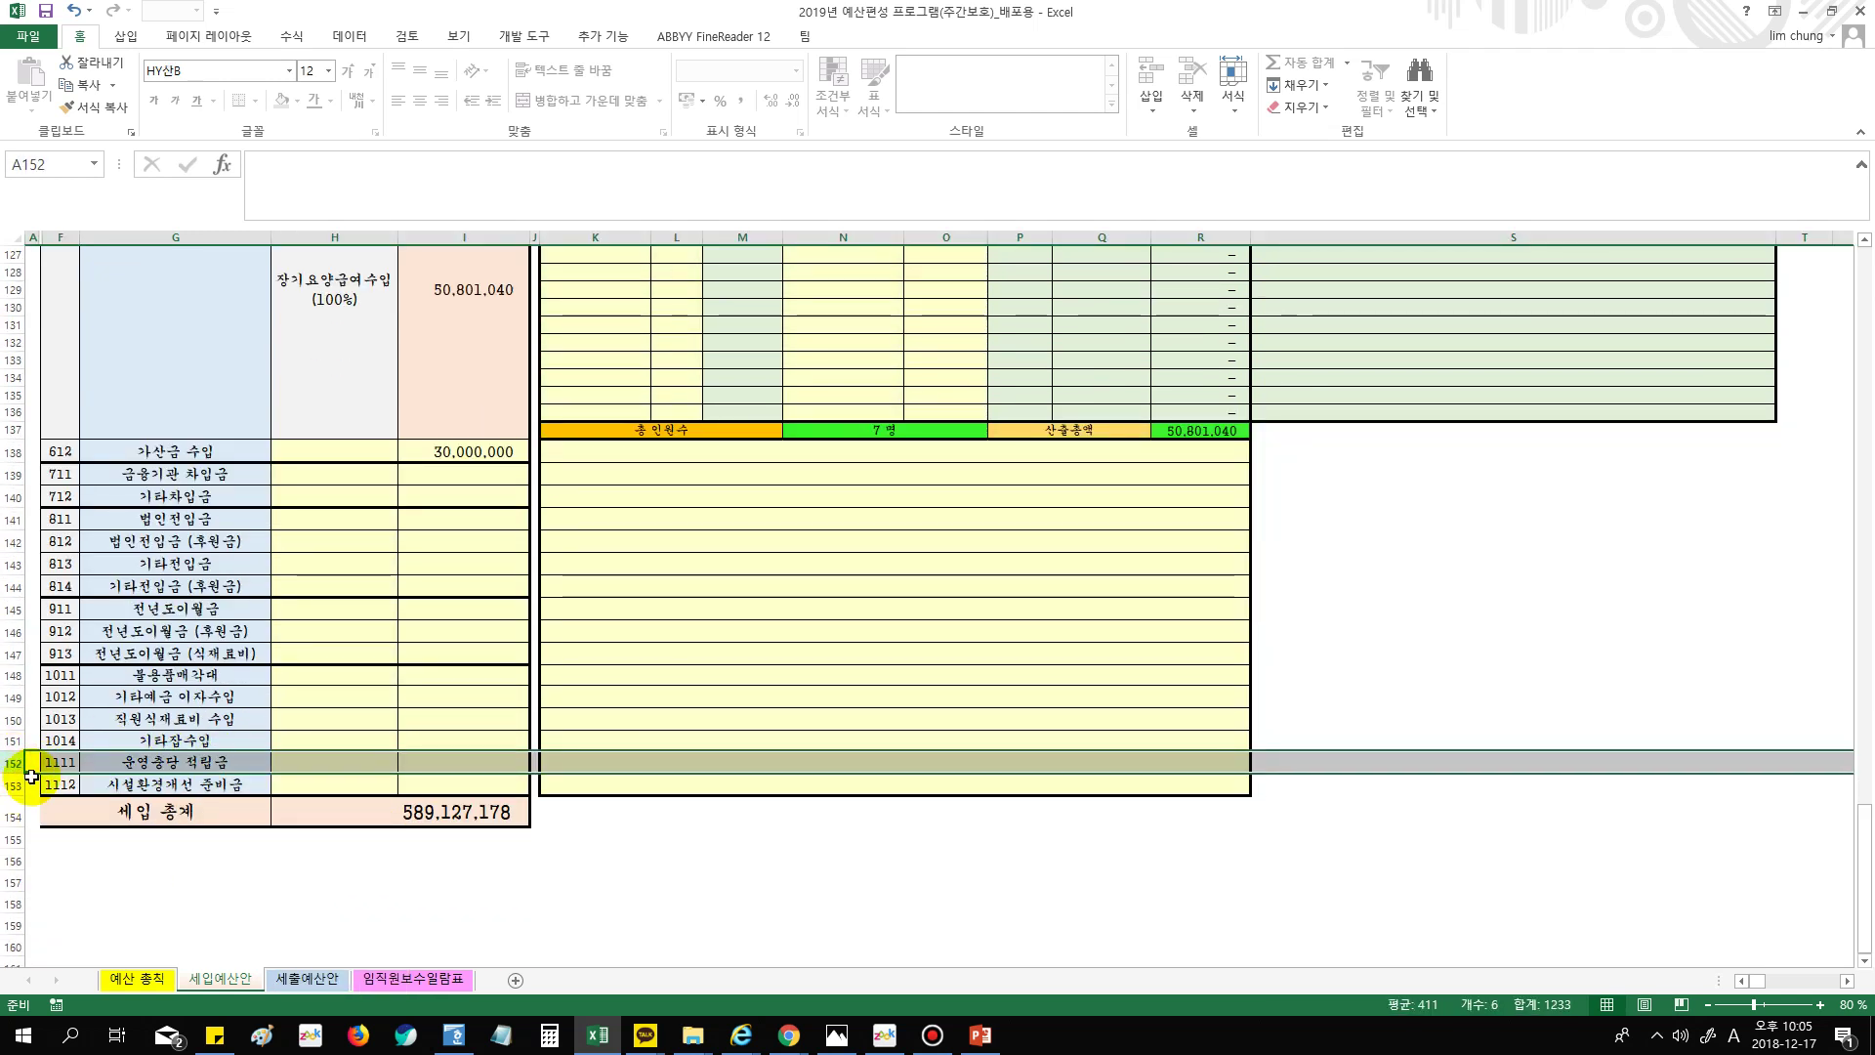
left_click(11, 784)
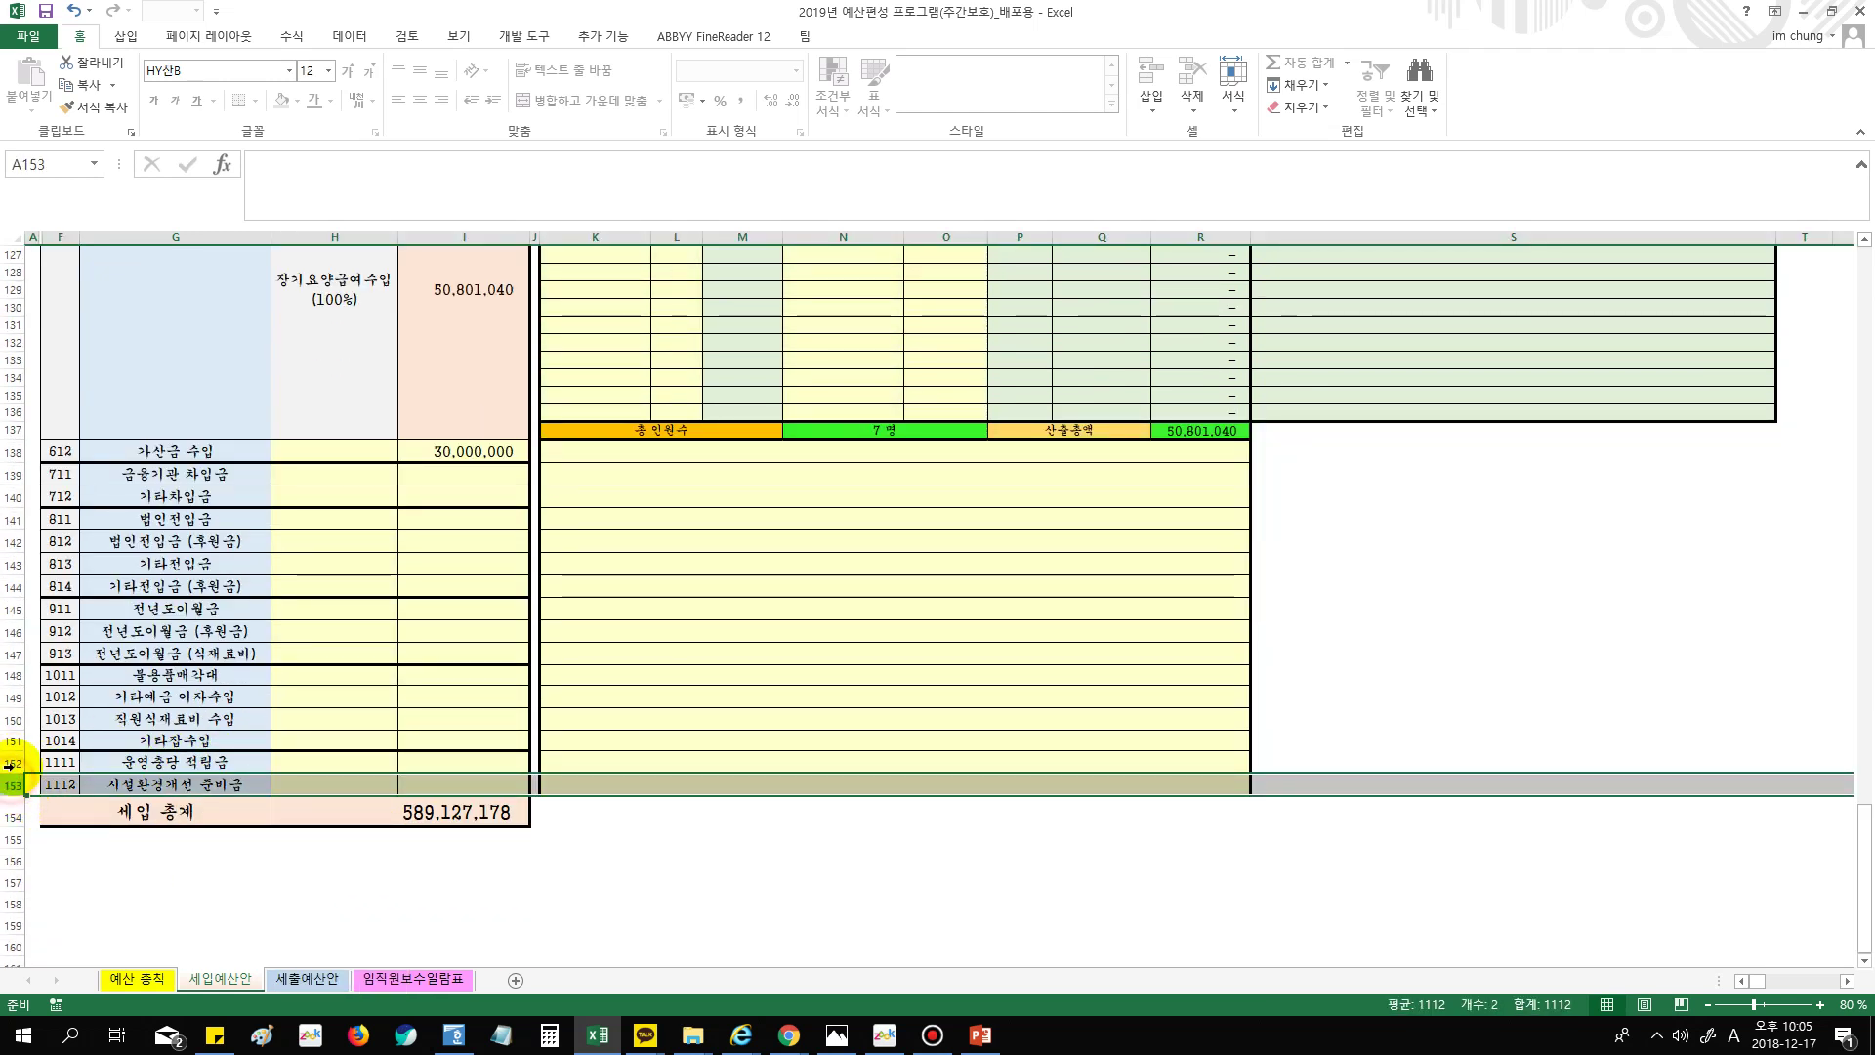
left_click(12, 762)
left_click(12, 785)
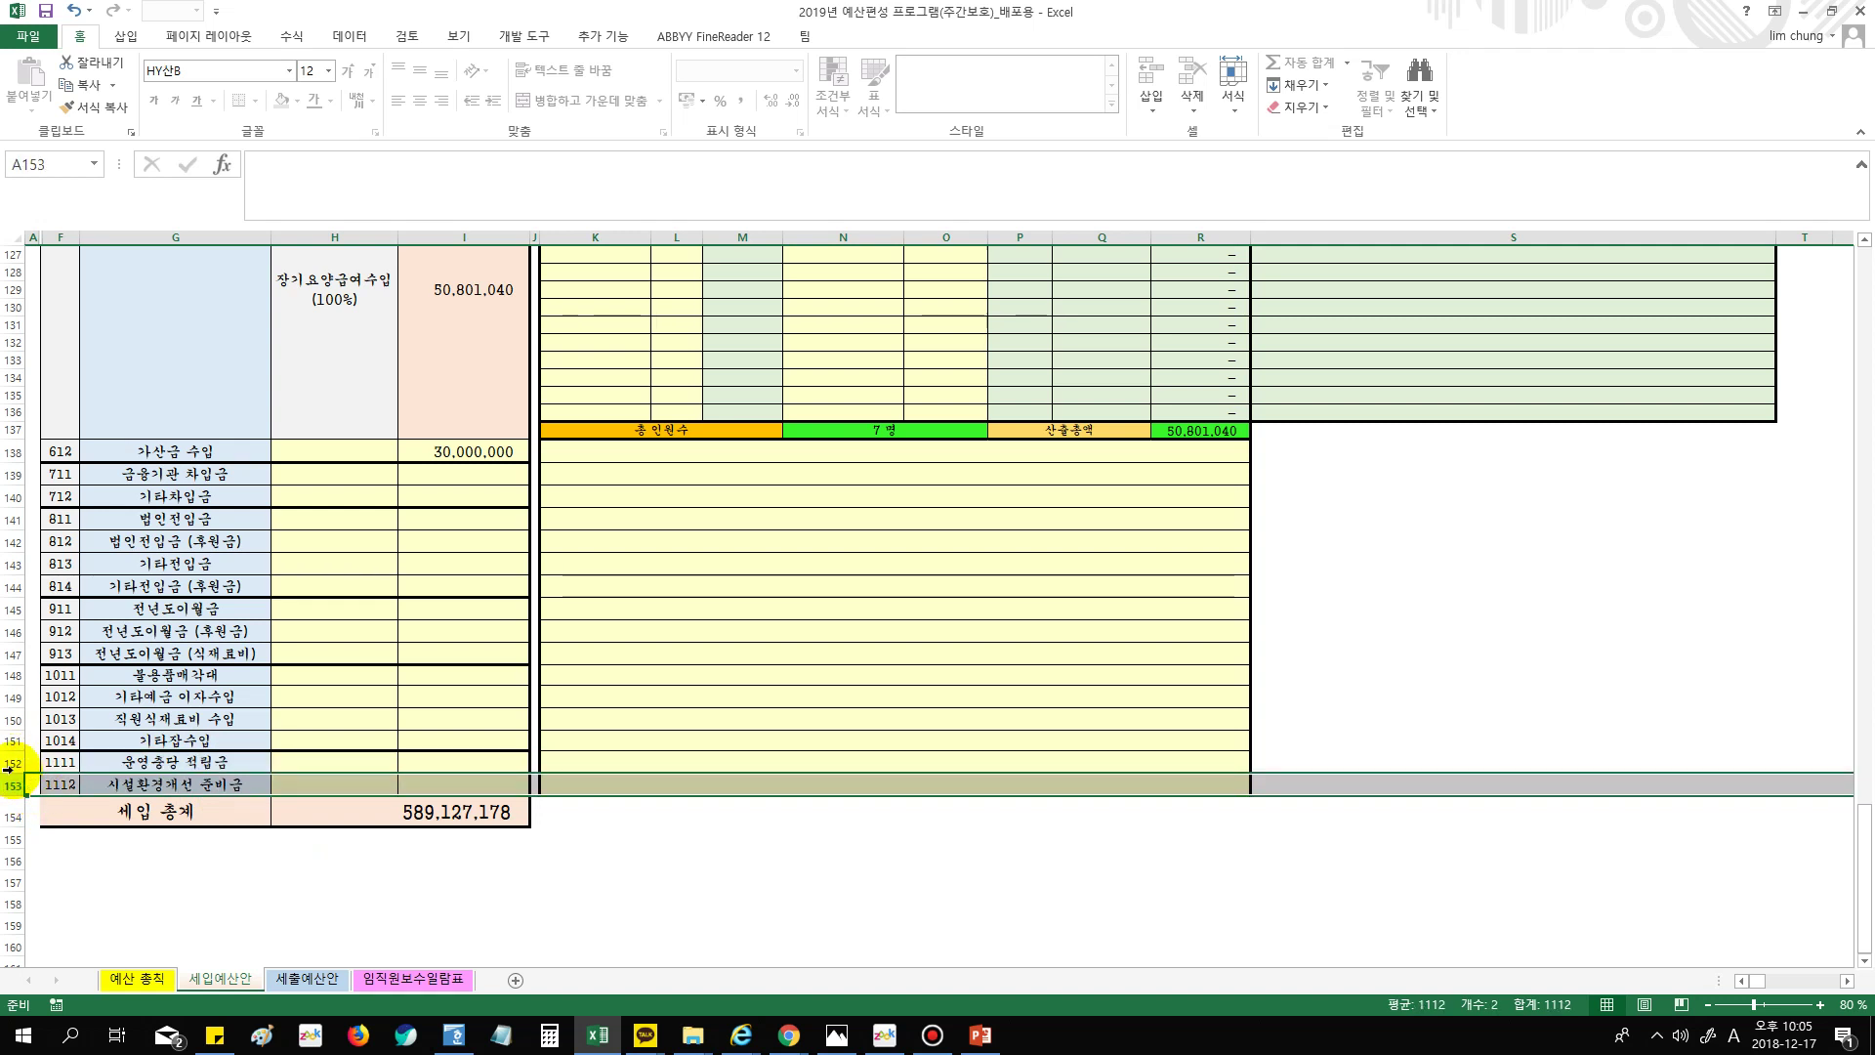
left_click(10, 765)
left_click(190, 763)
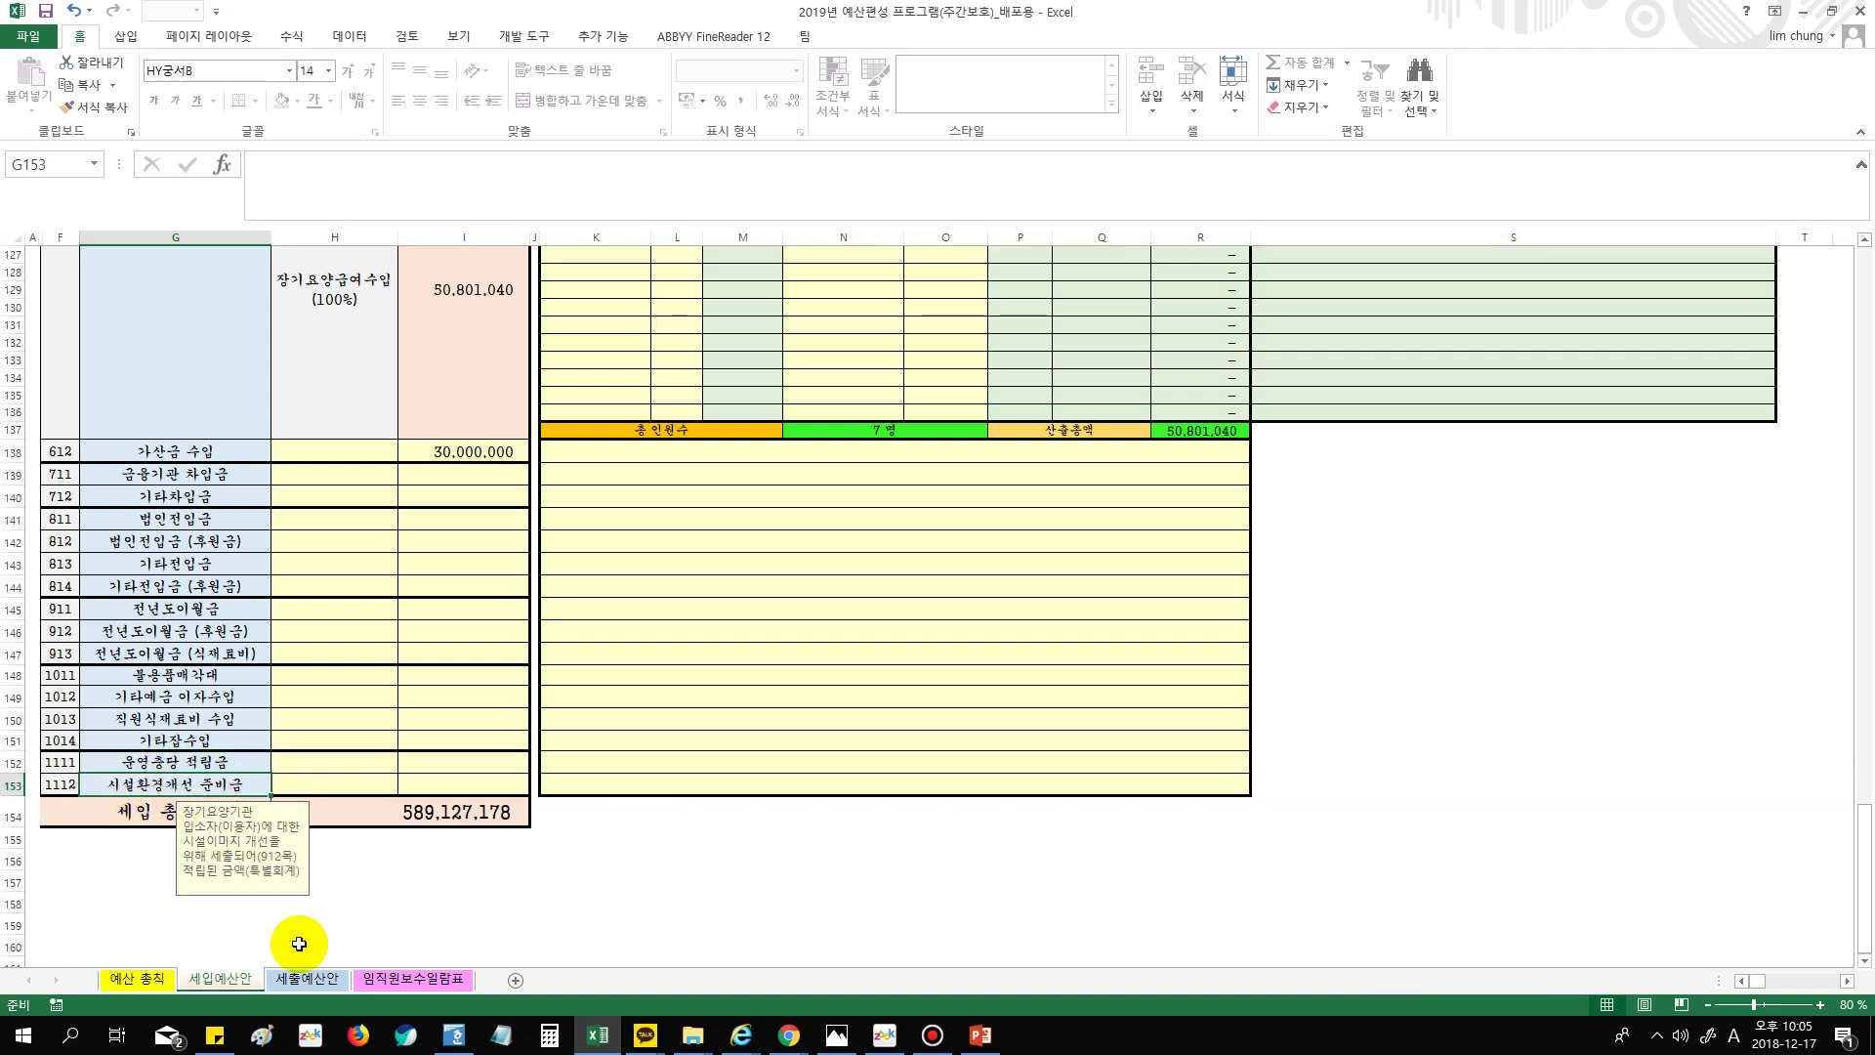
Find the 운영충당 적립금 (911) item in the 세출예산안 sheet and read its note
left_click(305, 978)
scroll(381, 898, "down", 10)
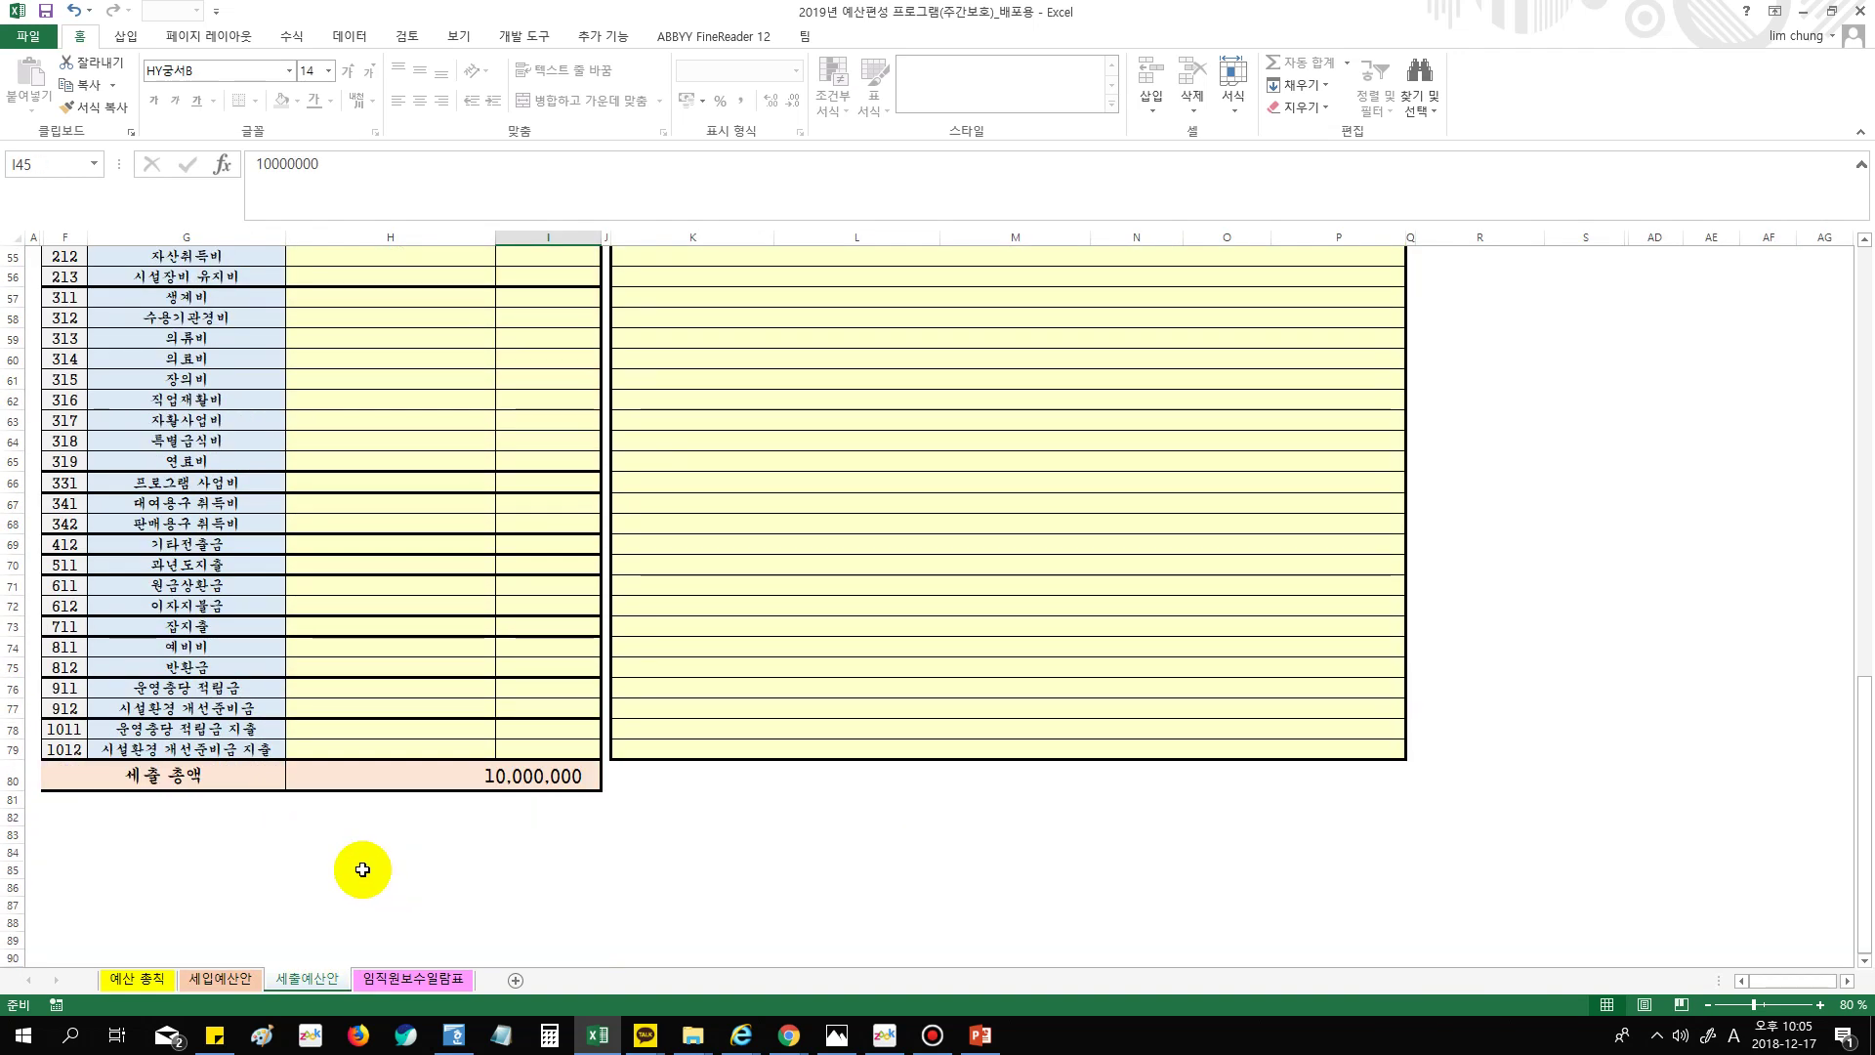
scroll(368, 839, "up", 2)
left_click(145, 808)
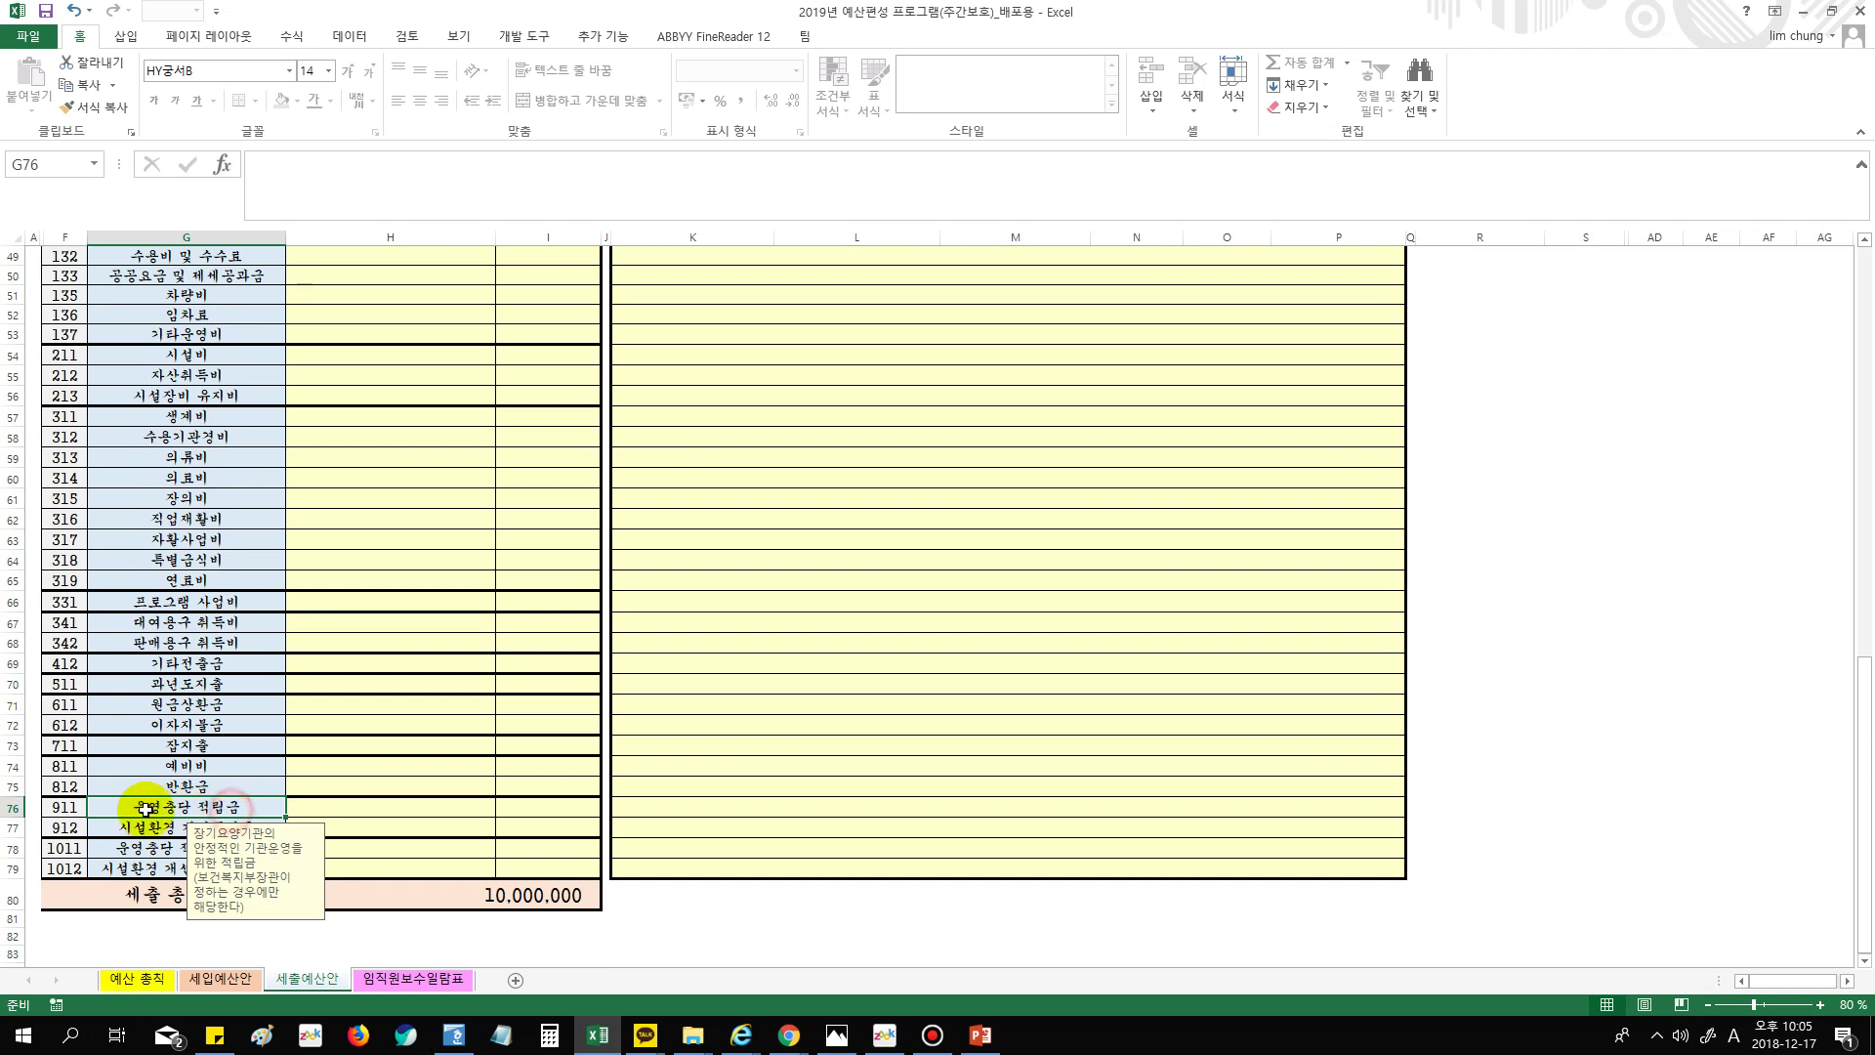
Compare income rows 1111 and 1112 in 세입예산안 with the 운영충당 적립금 (911) expense row in 세출예산안
left_click(225, 977)
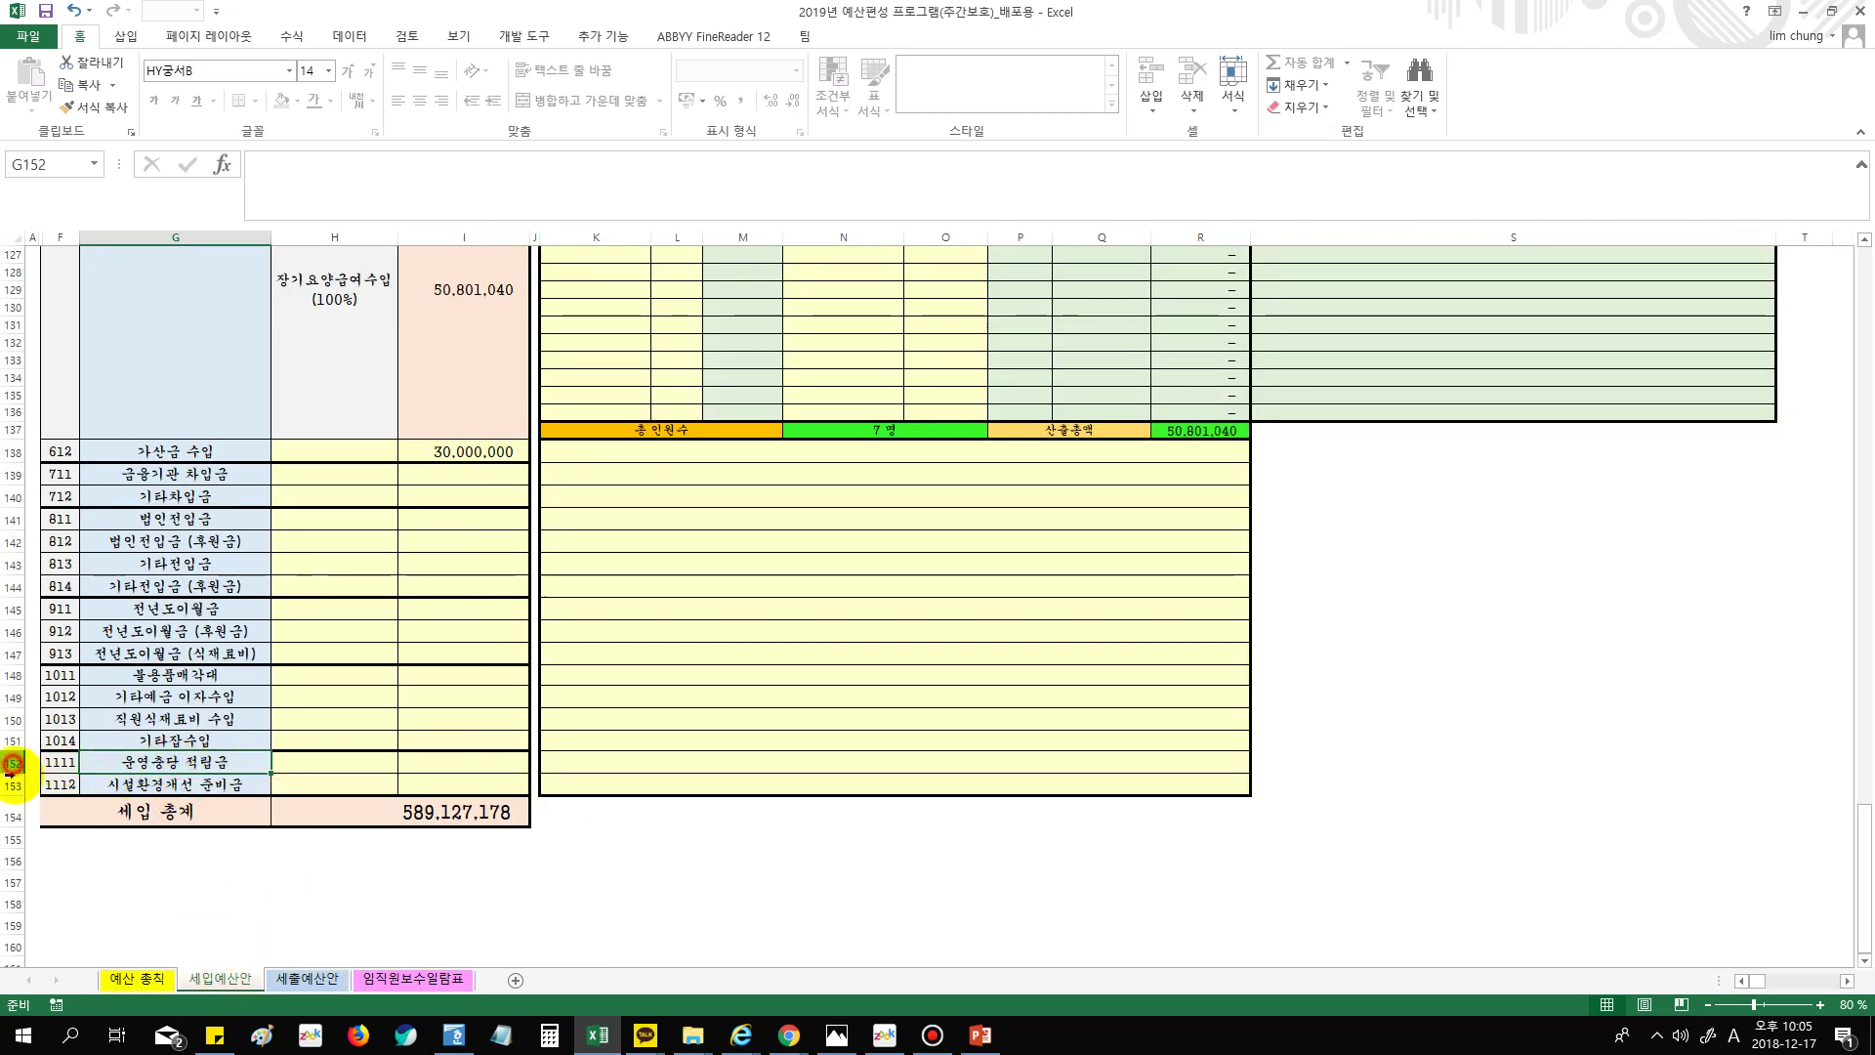
left_click(12, 784)
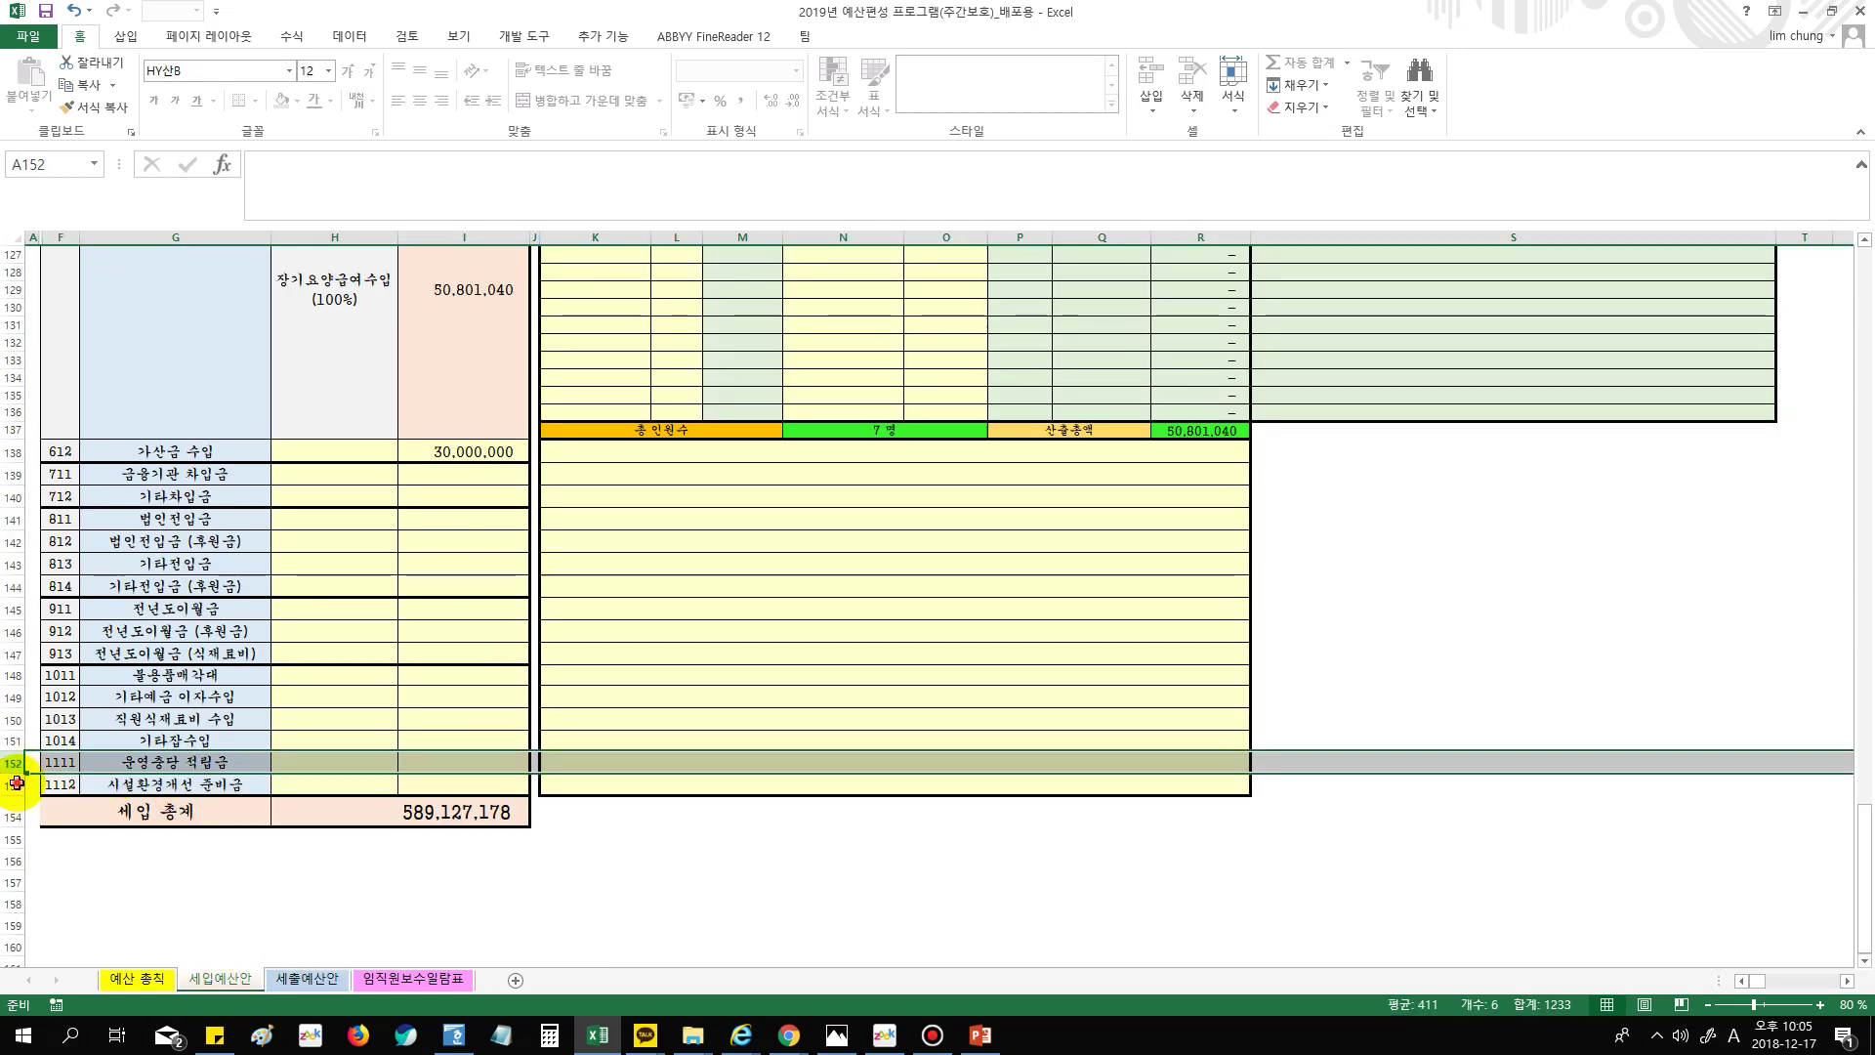
left_click(296, 979)
left_click(13, 807)
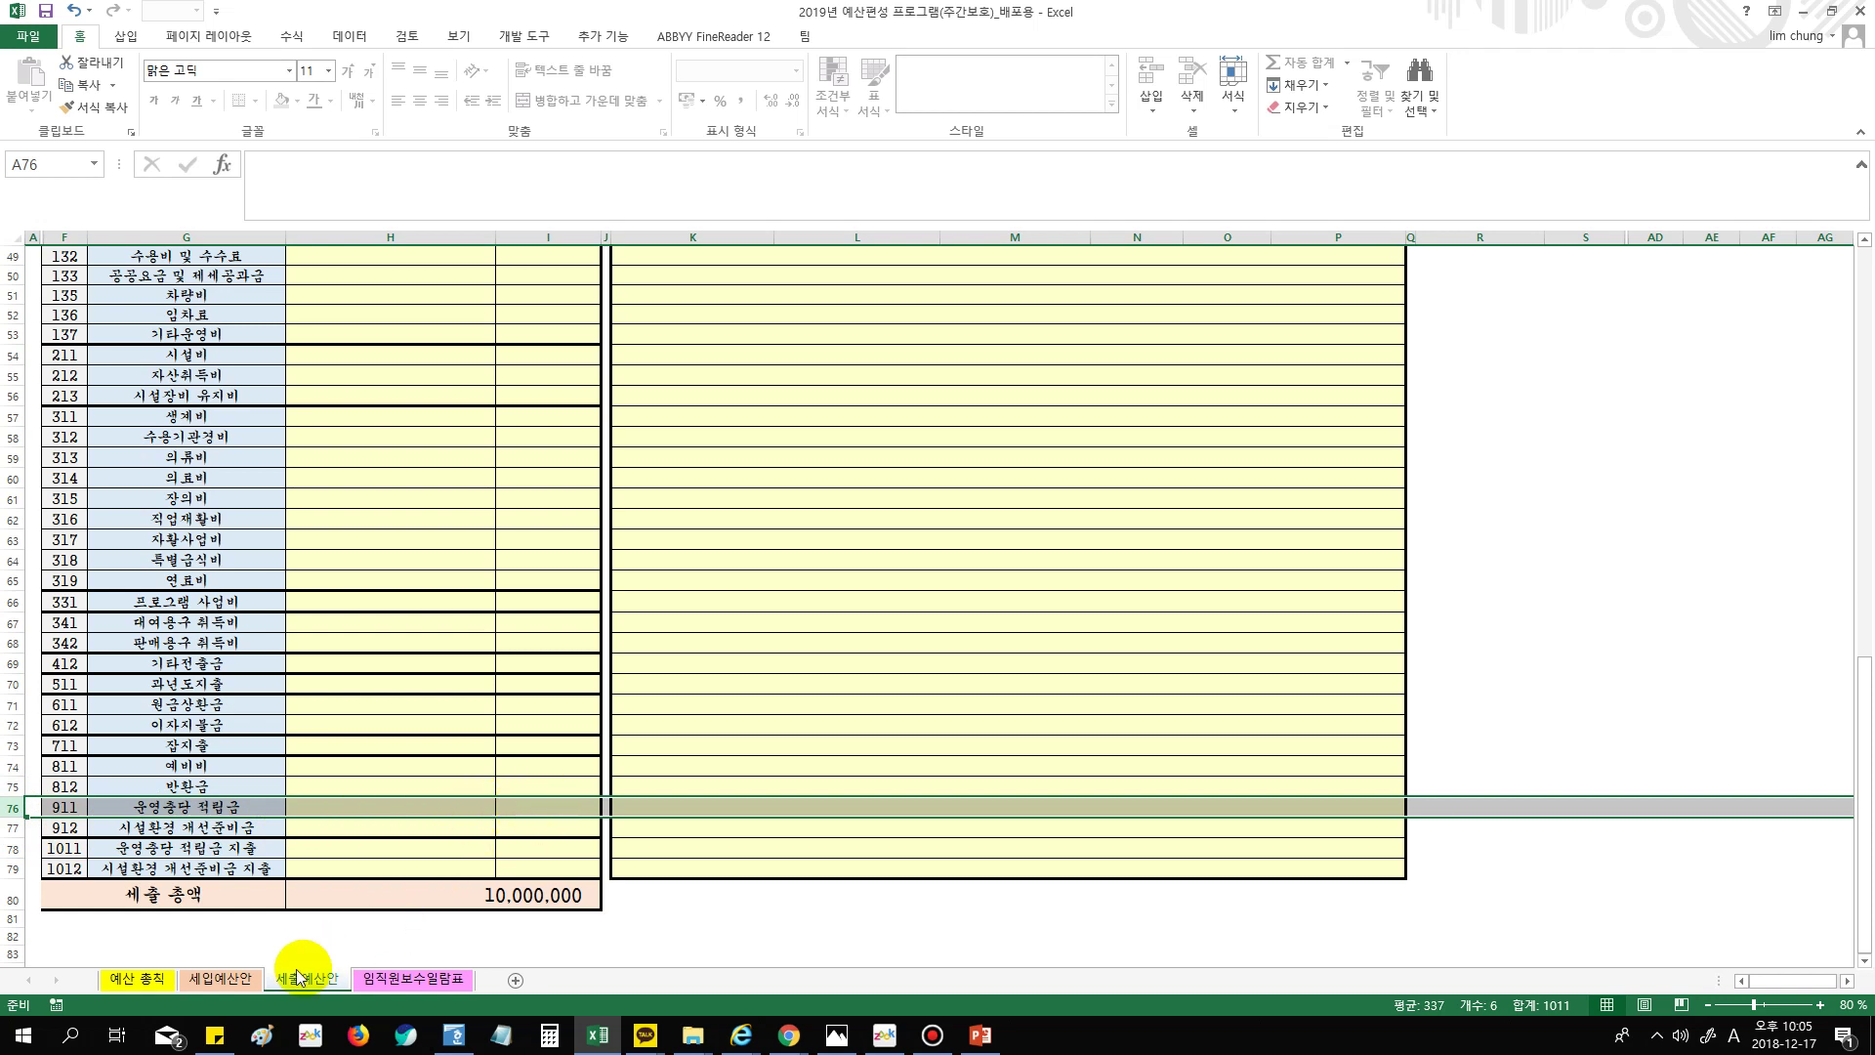
left_click(221, 978)
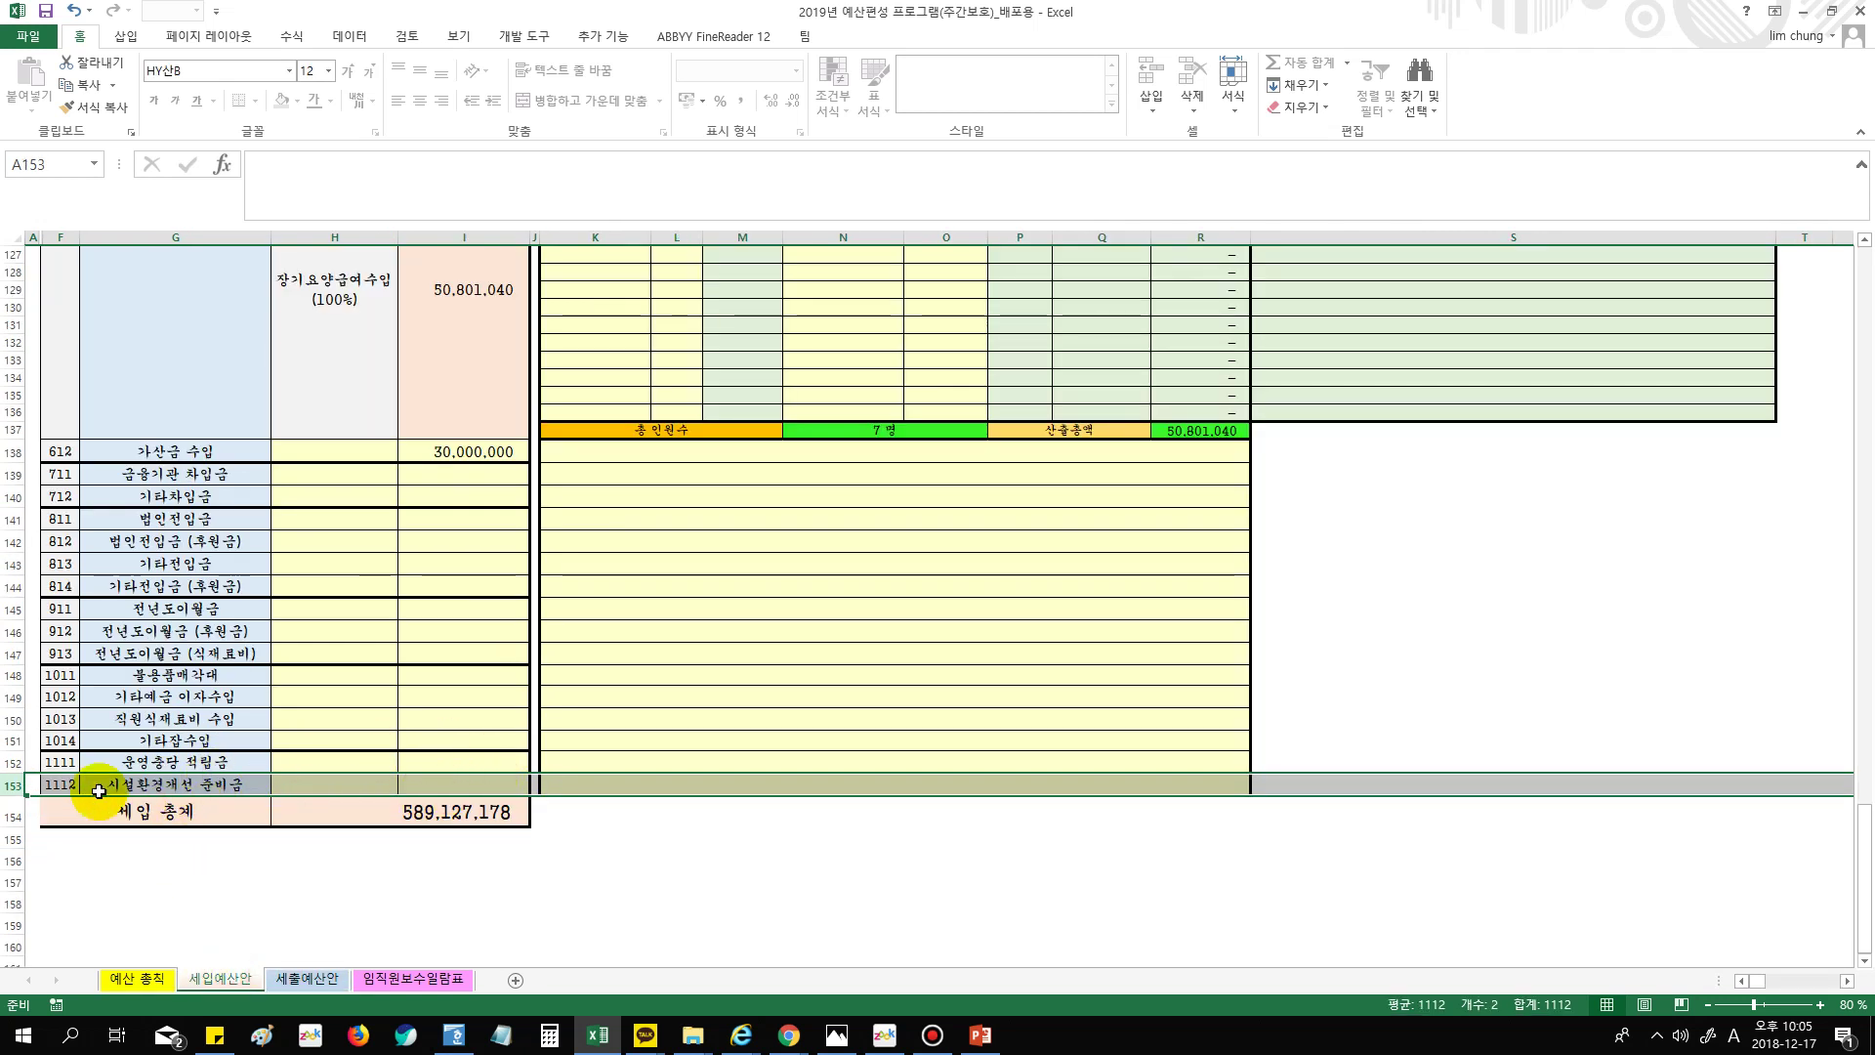
left_click(12, 762)
left_click(13, 785)
Return to the beginning of the 세입예산안 sheet and switch to the PowerPoint title slide
scroll(368, 886, "up", 5)
scroll(368, 885, "up", 20)
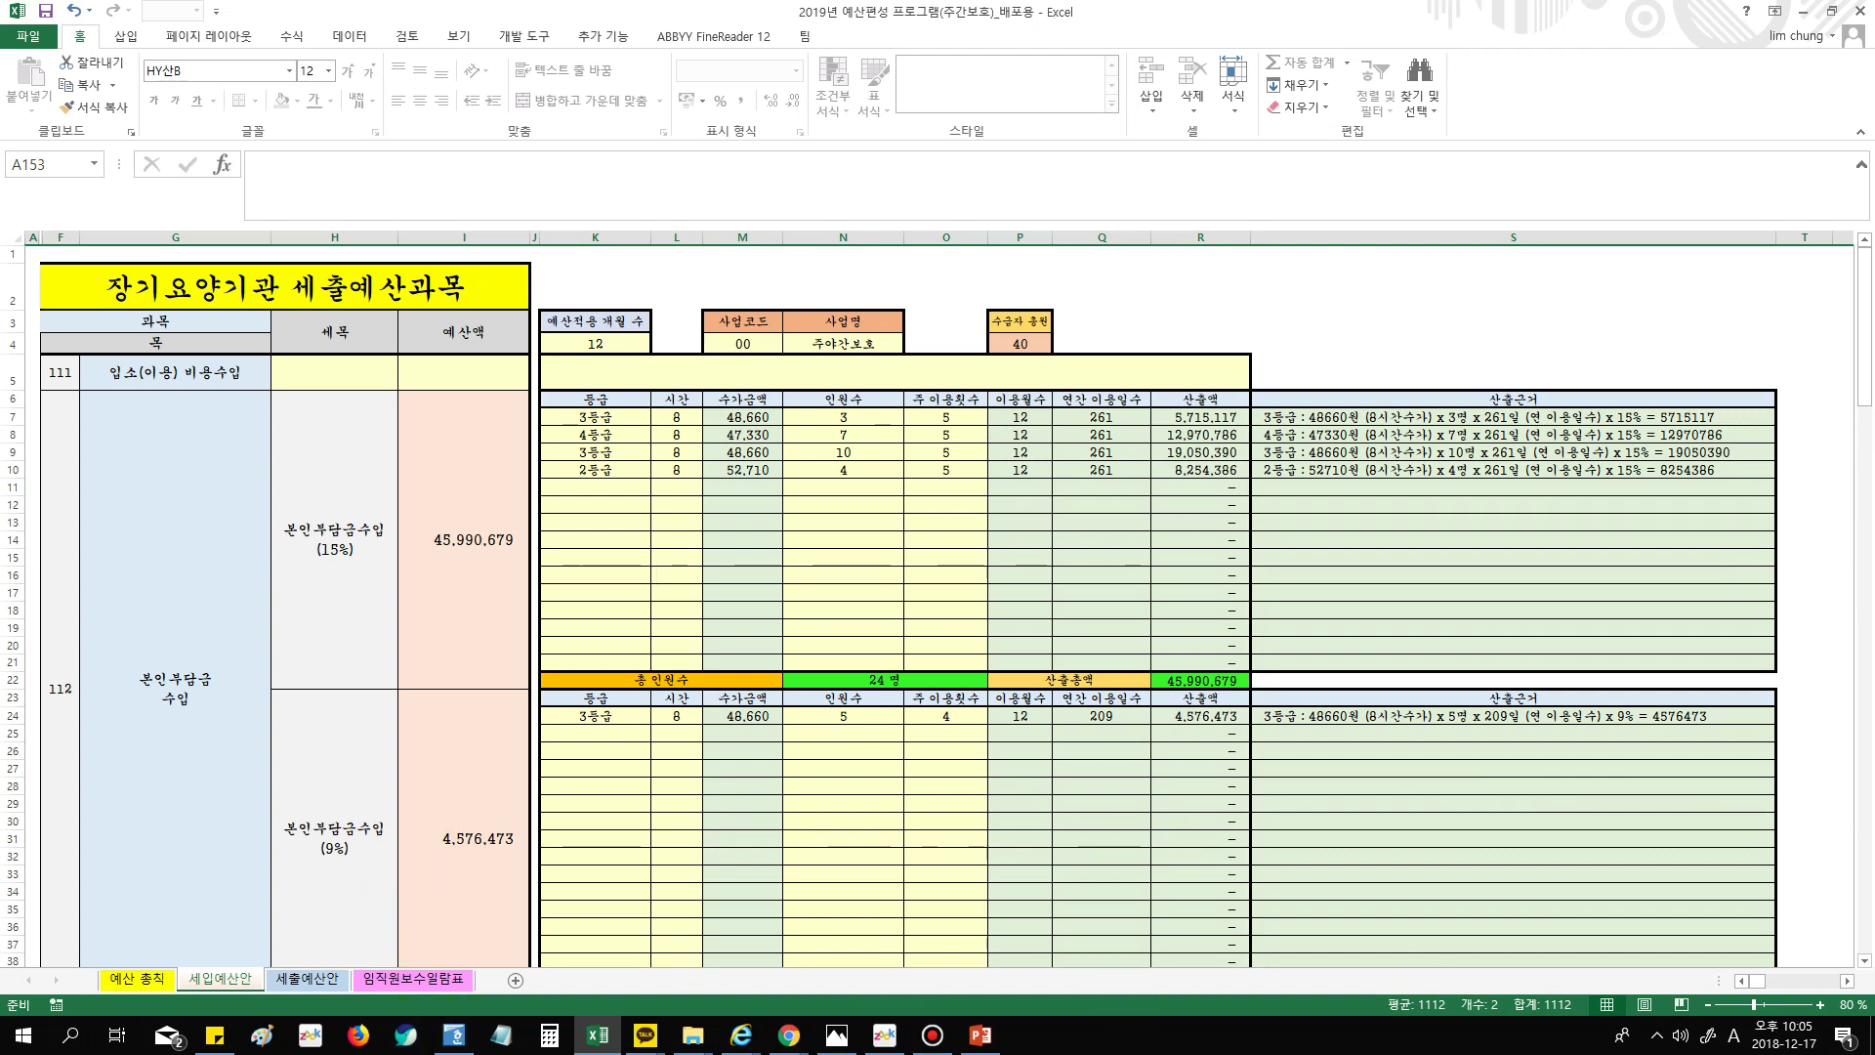
left_click(979, 1034)
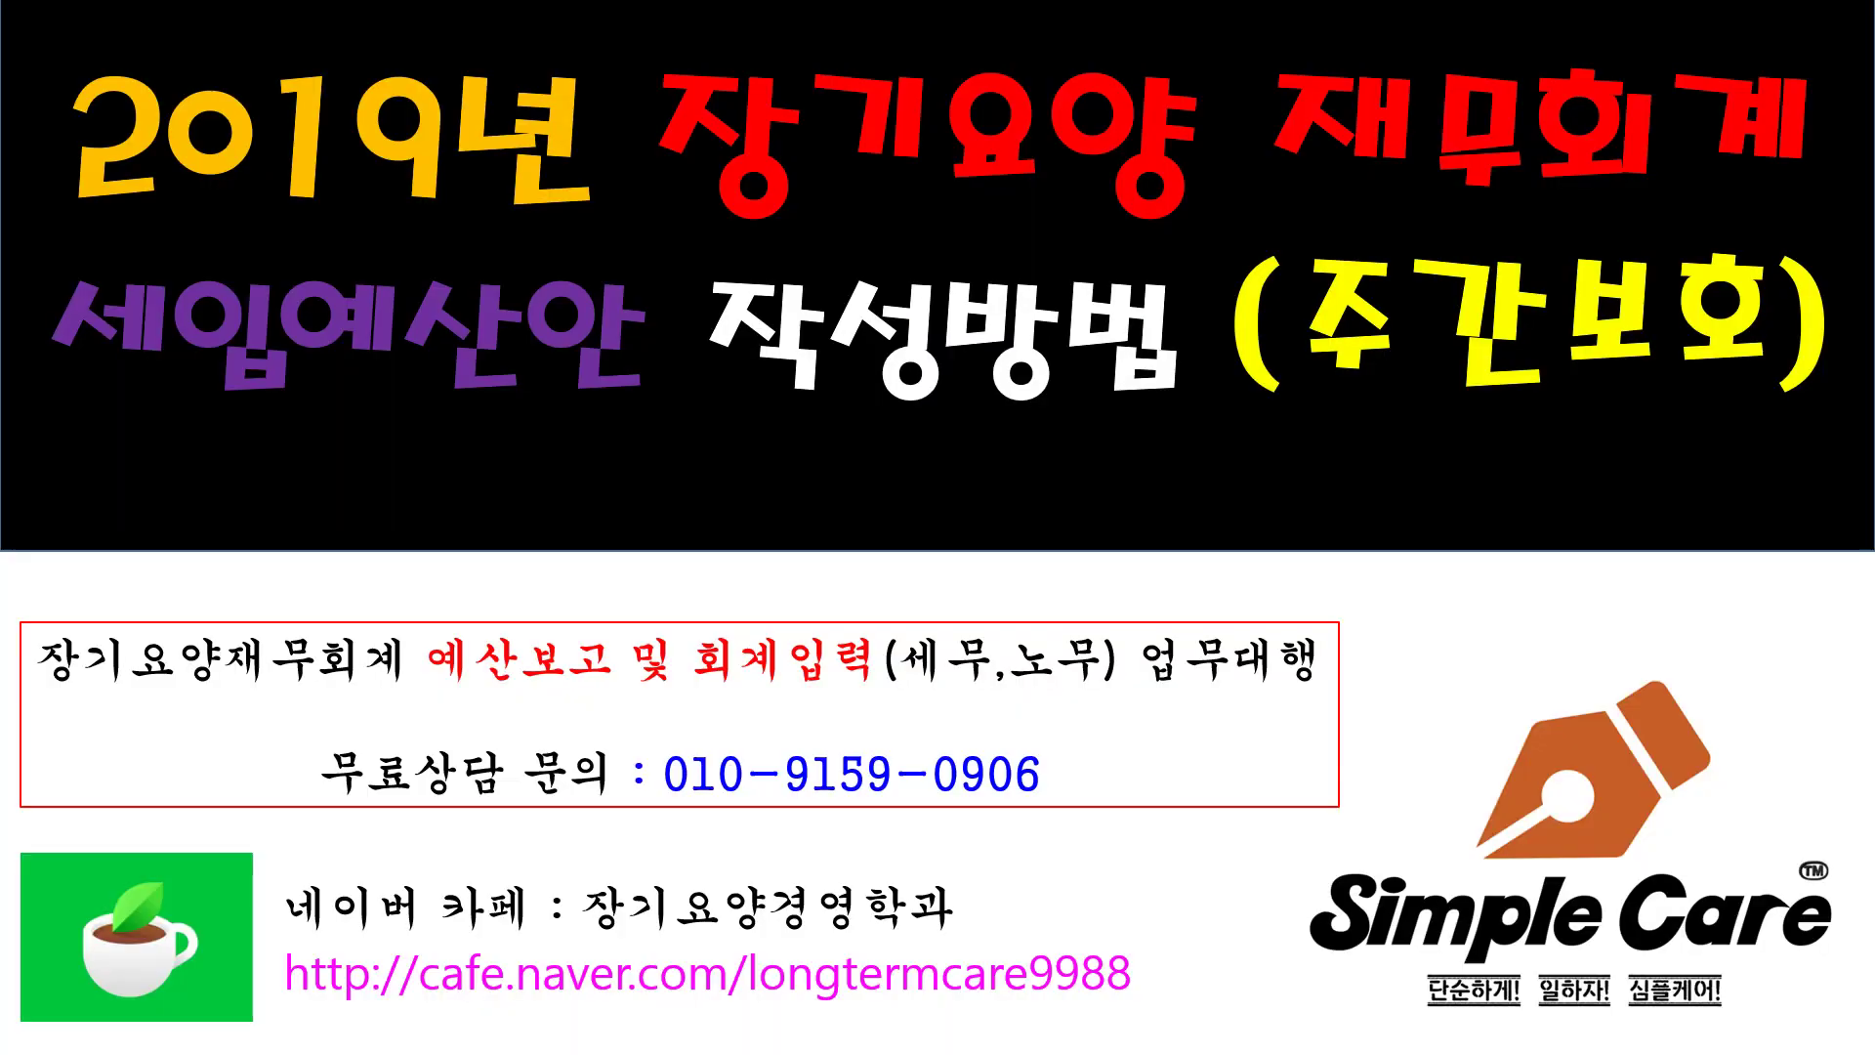